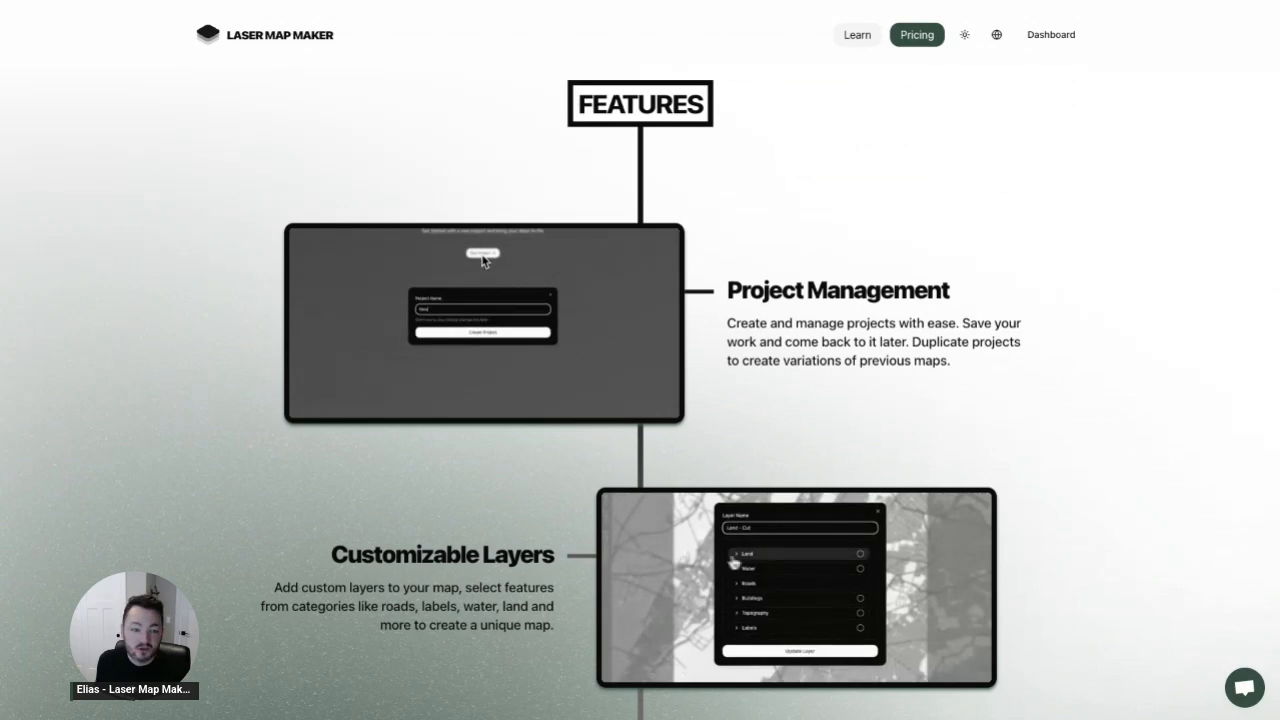
- Review the home page's features section from Project Management through Custom Borders to Exporting Files
{"action": "scroll", "coordinate": [640, 400], "scroll_direction": "down", "scroll_amount": 1}
{"action": "scroll", "coordinate": [640, 400], "scroll_direction": "down", "scroll_amount": 2}
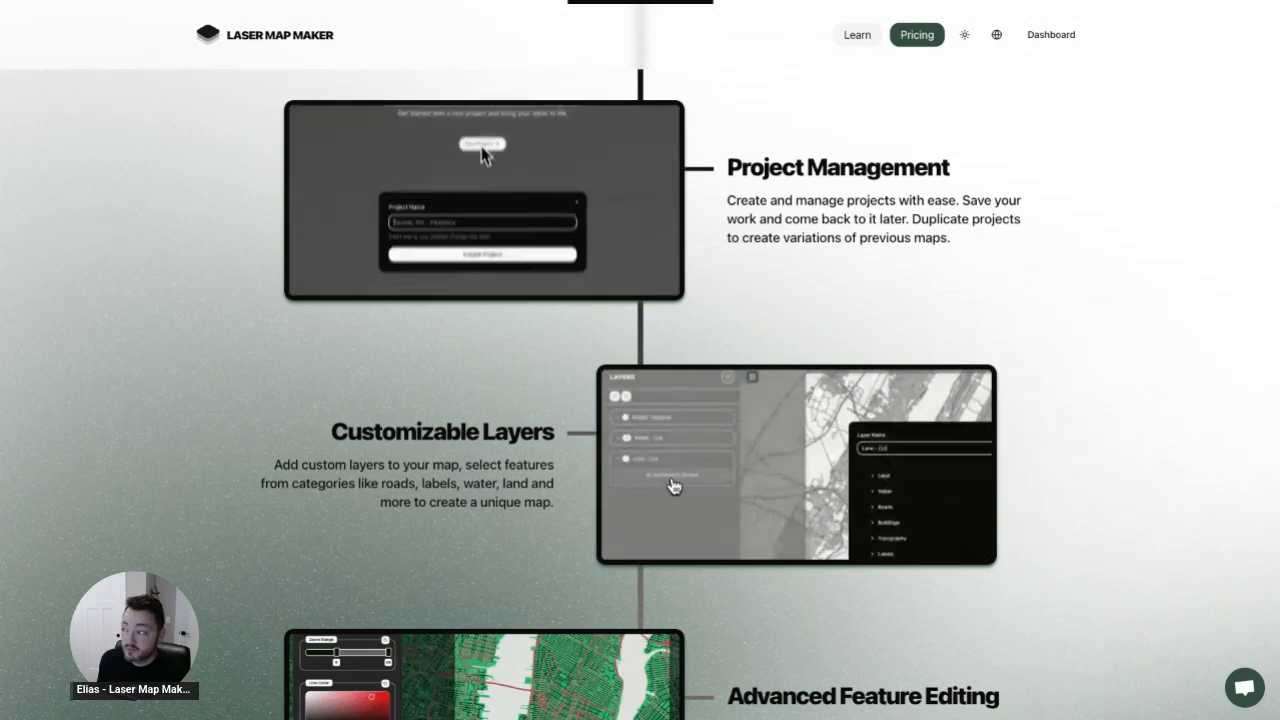
{"action": "scroll", "coordinate": [640, 400], "scroll_direction": "down", "scroll_amount": 1}
{"action": "scroll", "coordinate": [640, 400], "scroll_direction": "up", "scroll_amount": 1}
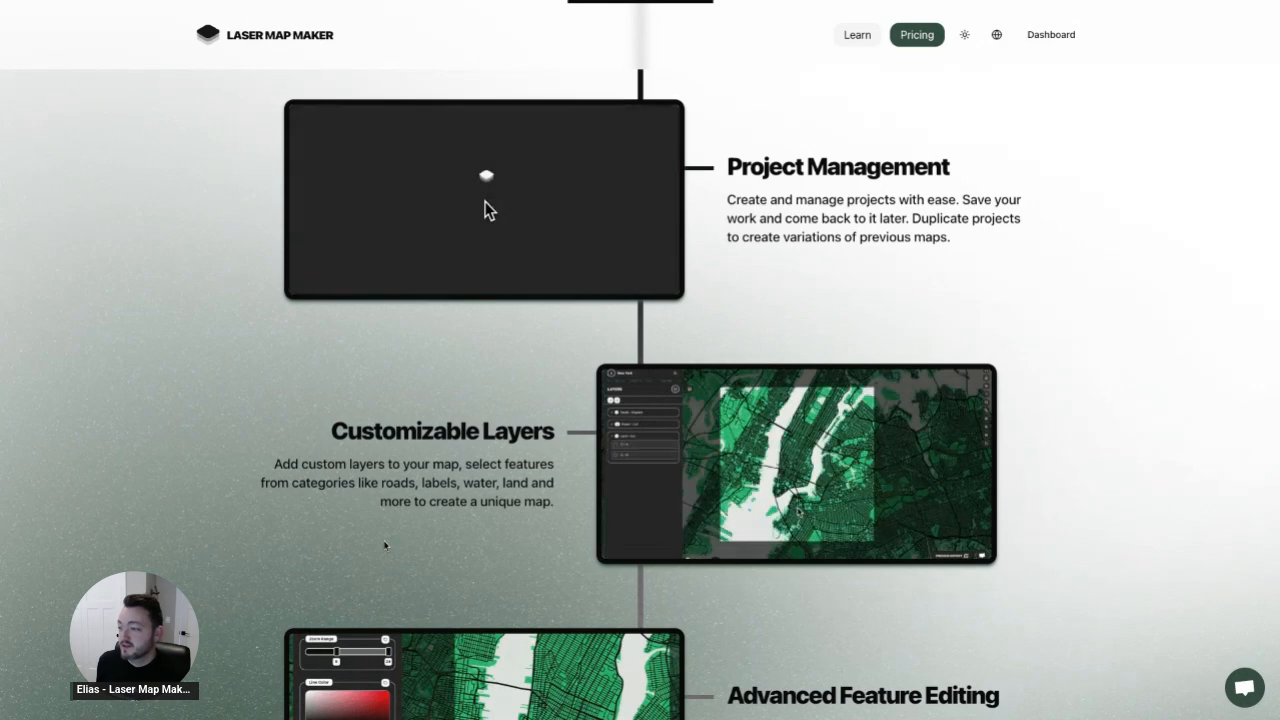
{"action": "scroll", "coordinate": [640, 400], "scroll_direction": "down", "scroll_amount": 1}
{"action": "scroll", "coordinate": [640, 400], "scroll_direction": "down", "scroll_amount": 1}
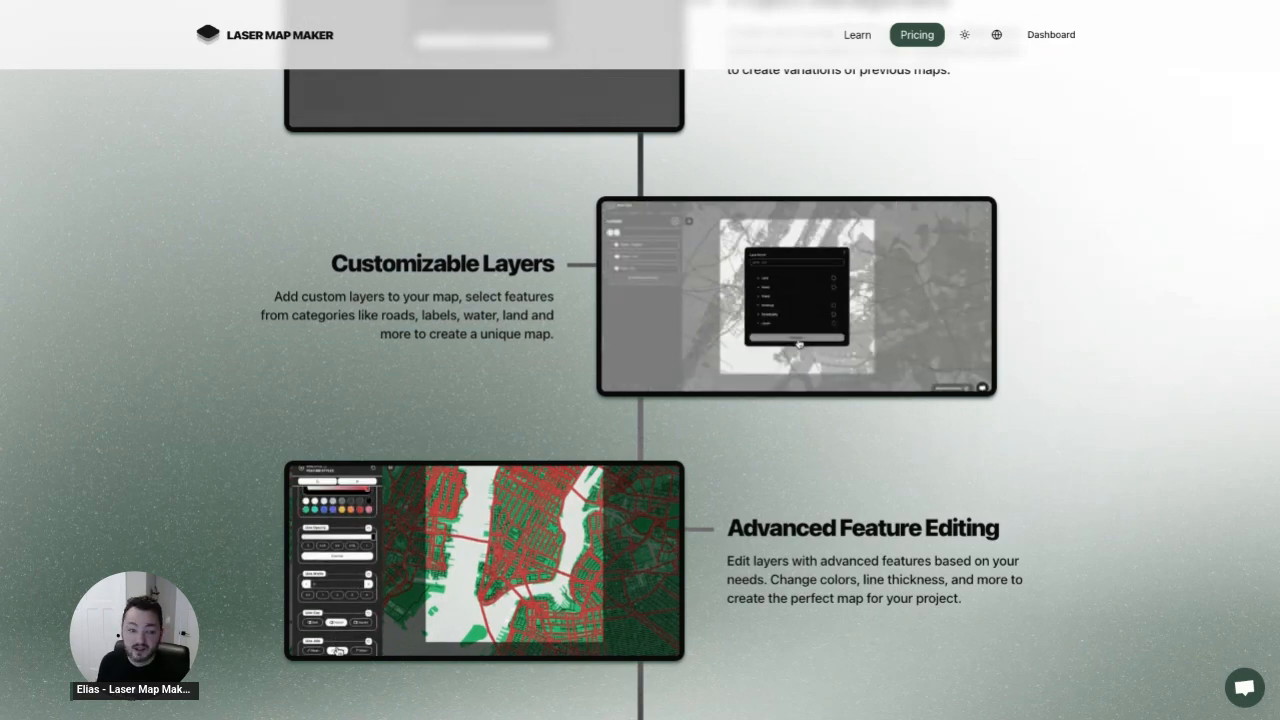
{"action": "scroll", "coordinate": [640, 390], "scroll_direction": "down", "scroll_amount": 1}
{"action": "scroll", "coordinate": [640, 390], "scroll_direction": "down", "scroll_amount": 2}
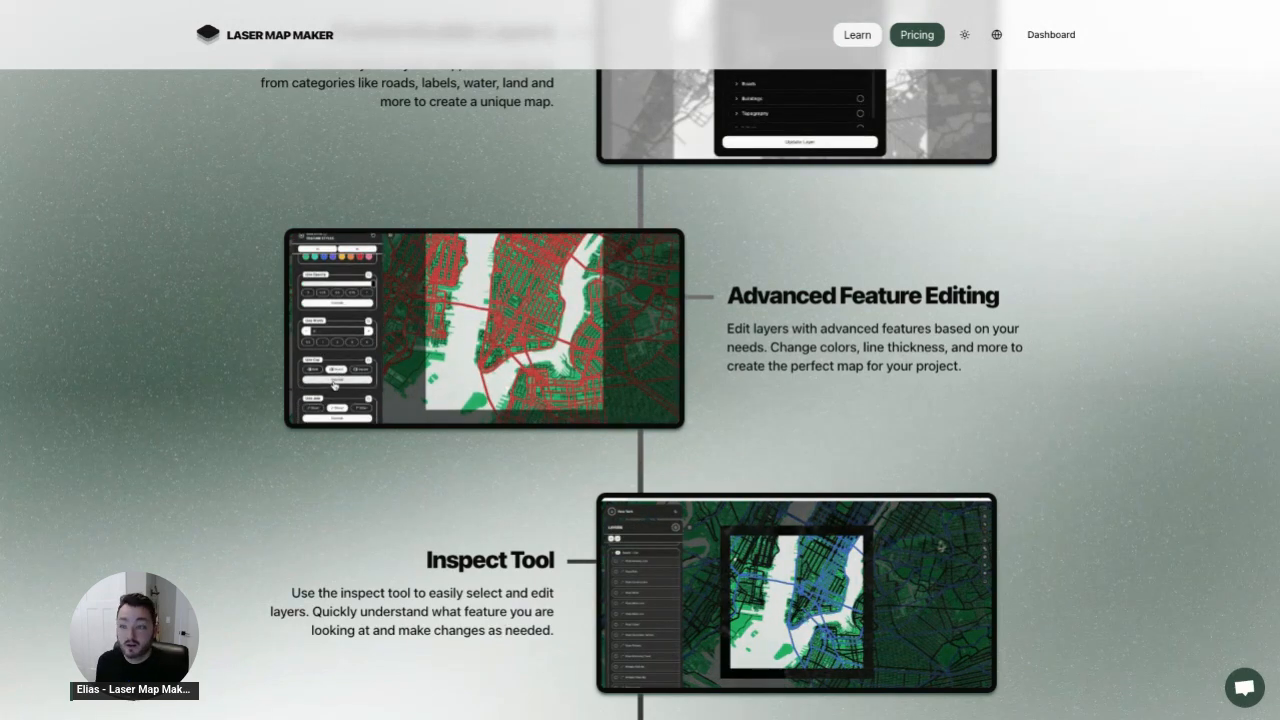
{"action": "scroll", "coordinate": [595, 465], "scroll_direction": "down", "scroll_amount": 3}
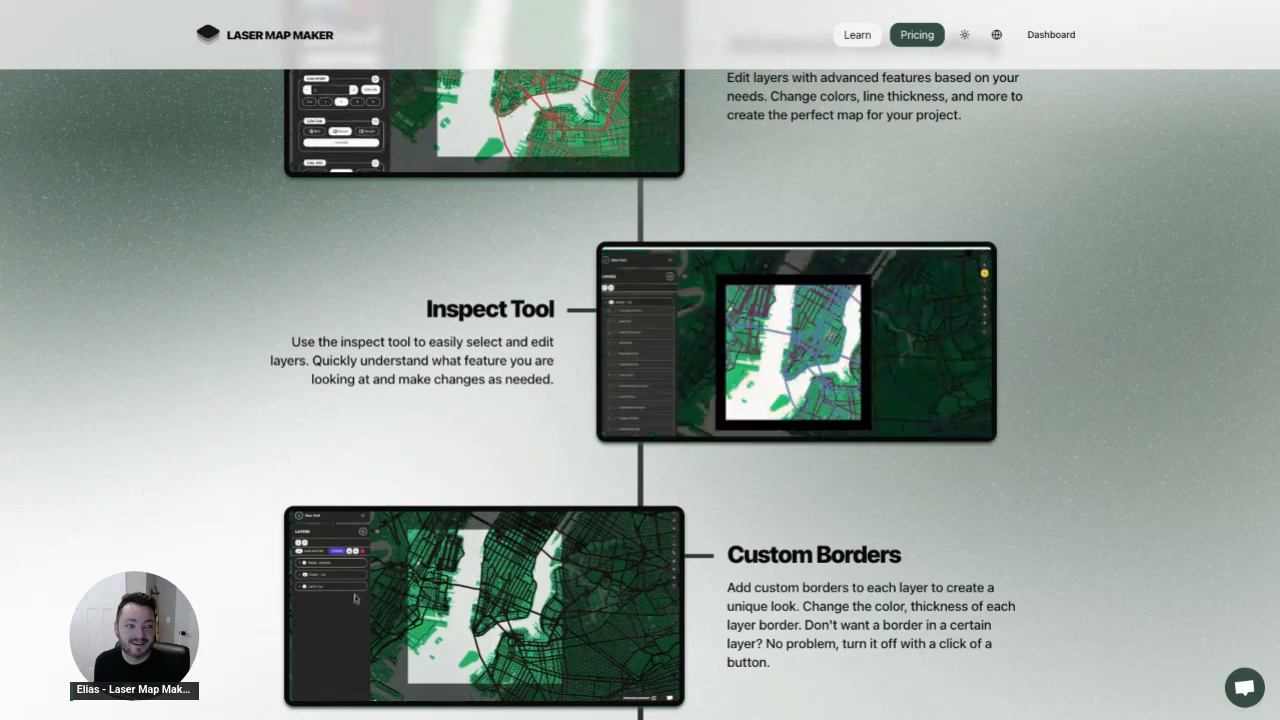
{"action": "scroll", "coordinate": [797, 502], "scroll_direction": "down", "scroll_amount": 3}
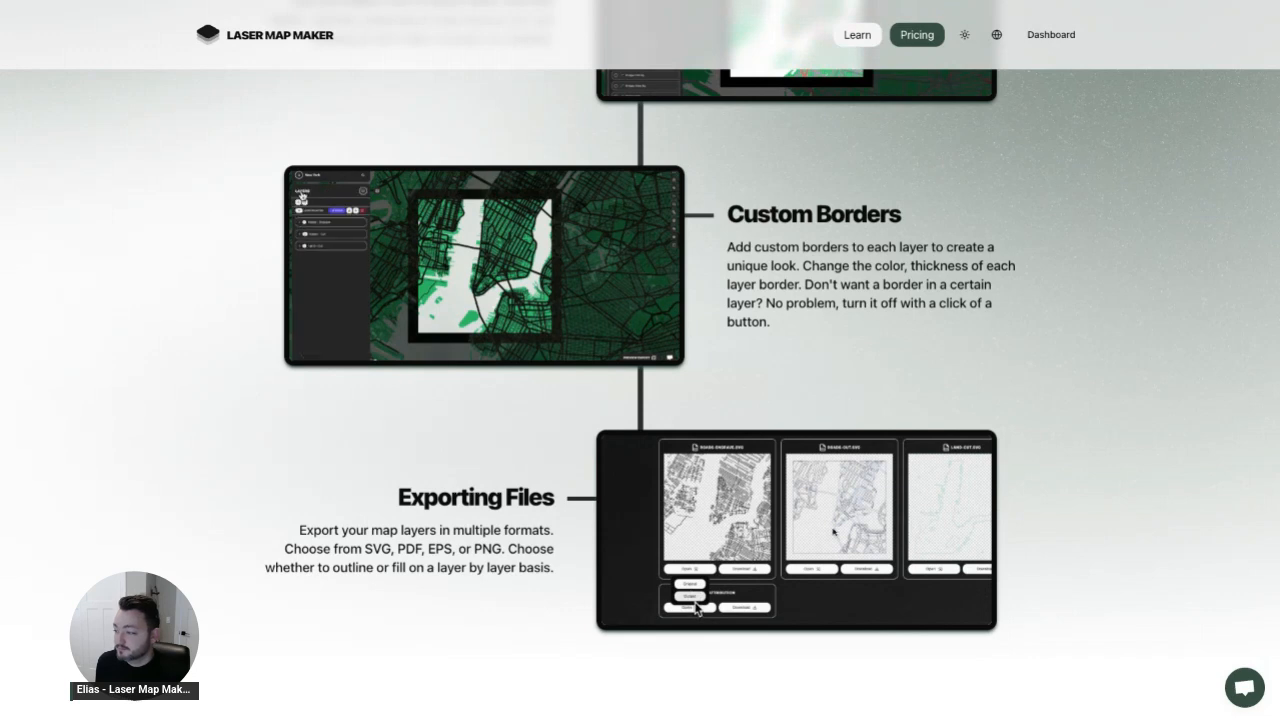
{"action": "scroll", "coordinate": [830, 531], "scroll_direction": "down", "scroll_amount": 2}
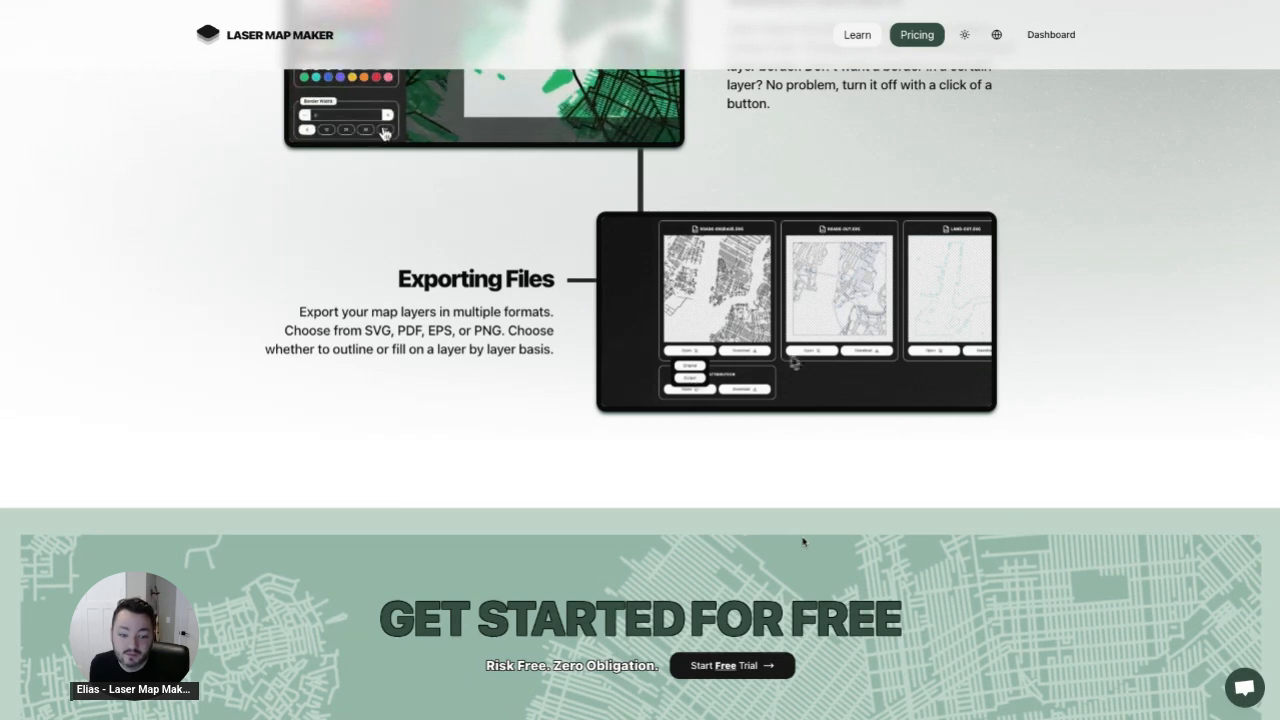
- Examine the annual Hobby and Creator price plans and what each includes
{"action": "scroll", "coordinate": [801, 541], "scroll_direction": "down", "scroll_amount": 1}
{"action": "scroll", "coordinate": [802, 541], "scroll_direction": "down", "scroll_amount": 1}
{"action": "scroll", "coordinate": [802, 541], "scroll_direction": "down", "scroll_amount": 5}
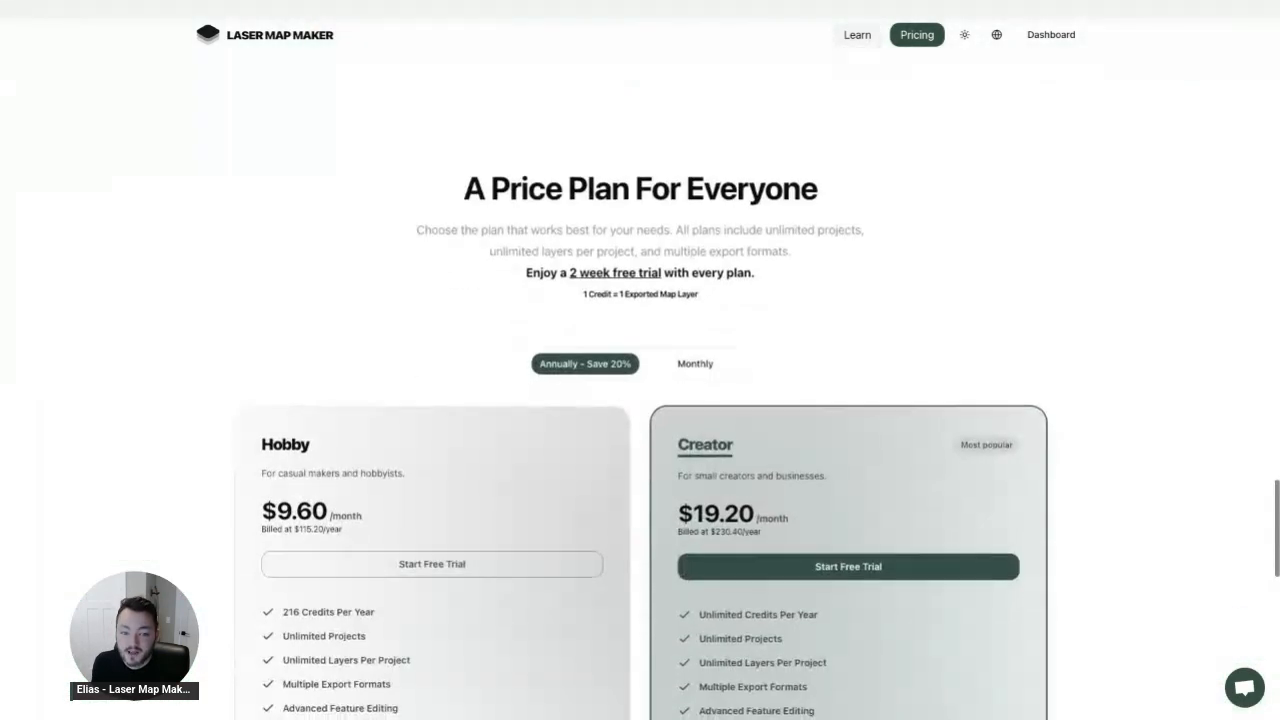
{"action": "scroll", "coordinate": [640, 400], "scroll_direction": "down", "scroll_amount": 3}
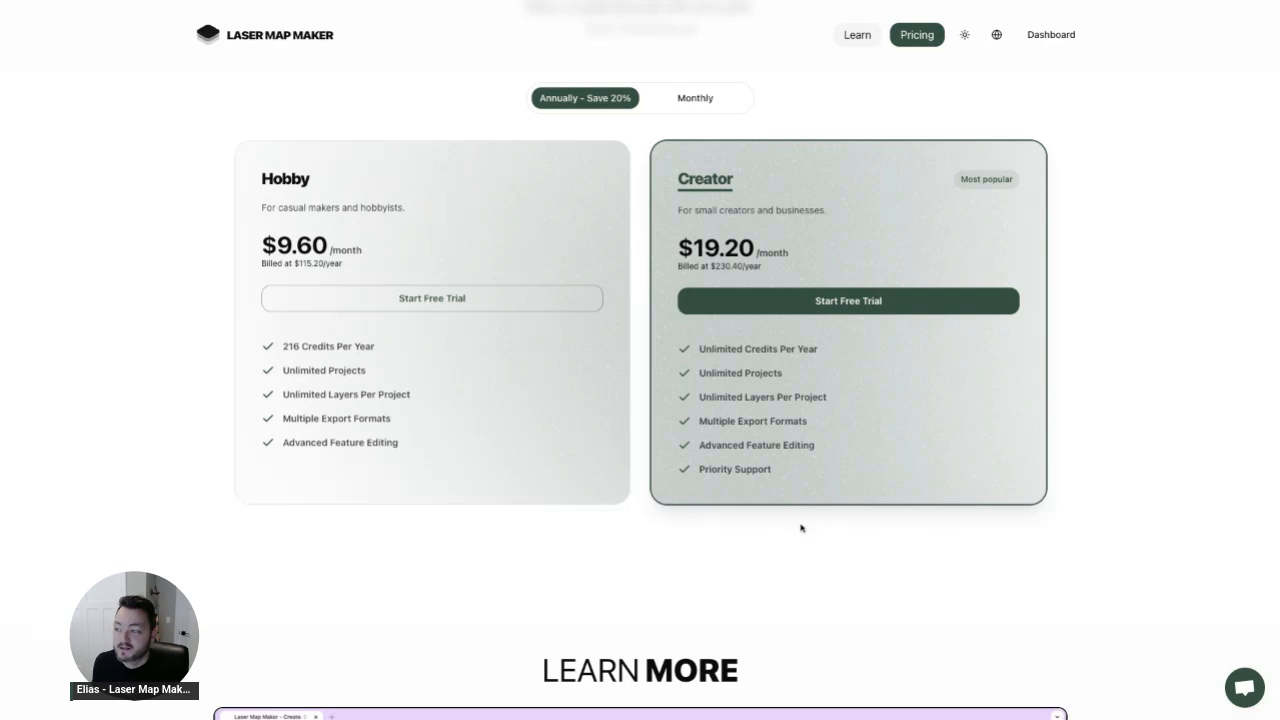
{"action": "scroll", "coordinate": [800, 527], "scroll_direction": "down", "scroll_amount": 1}
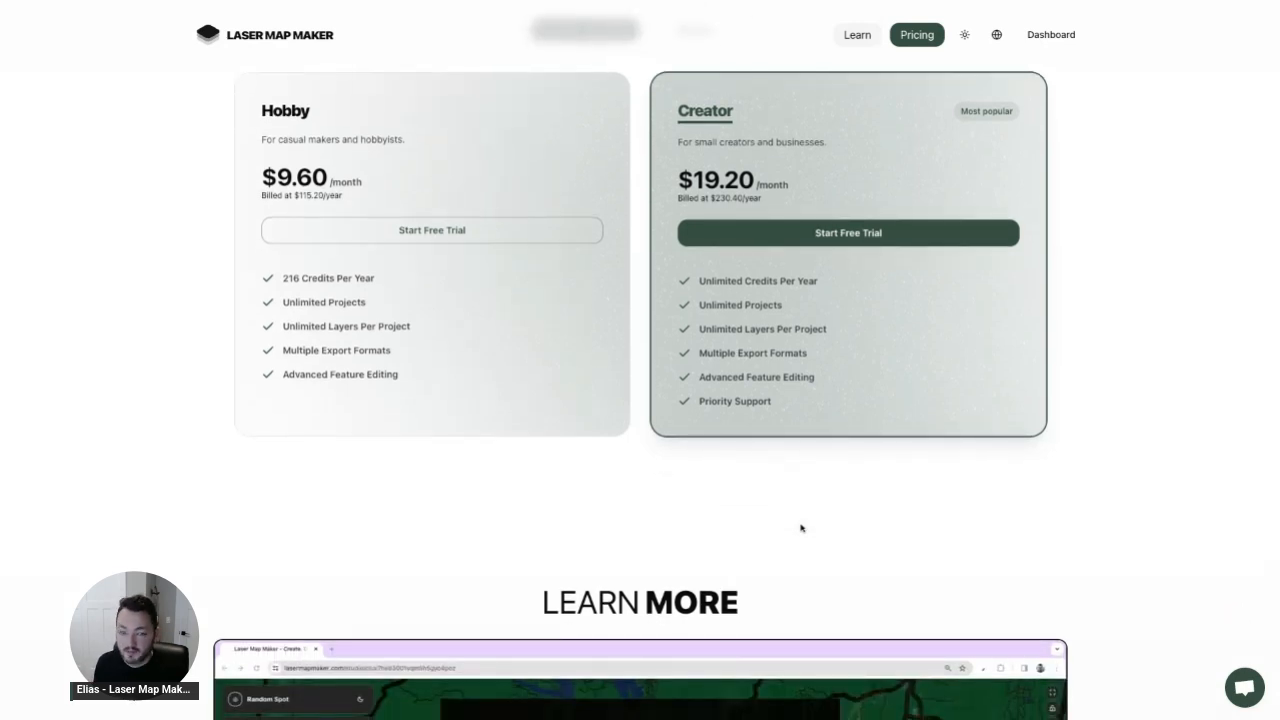
- View the Learn More section with its in-depth tutorial video, and return to the start of the home page
{"action": "scroll", "coordinate": [640, 400], "scroll_direction": "down", "scroll_amount": 5}
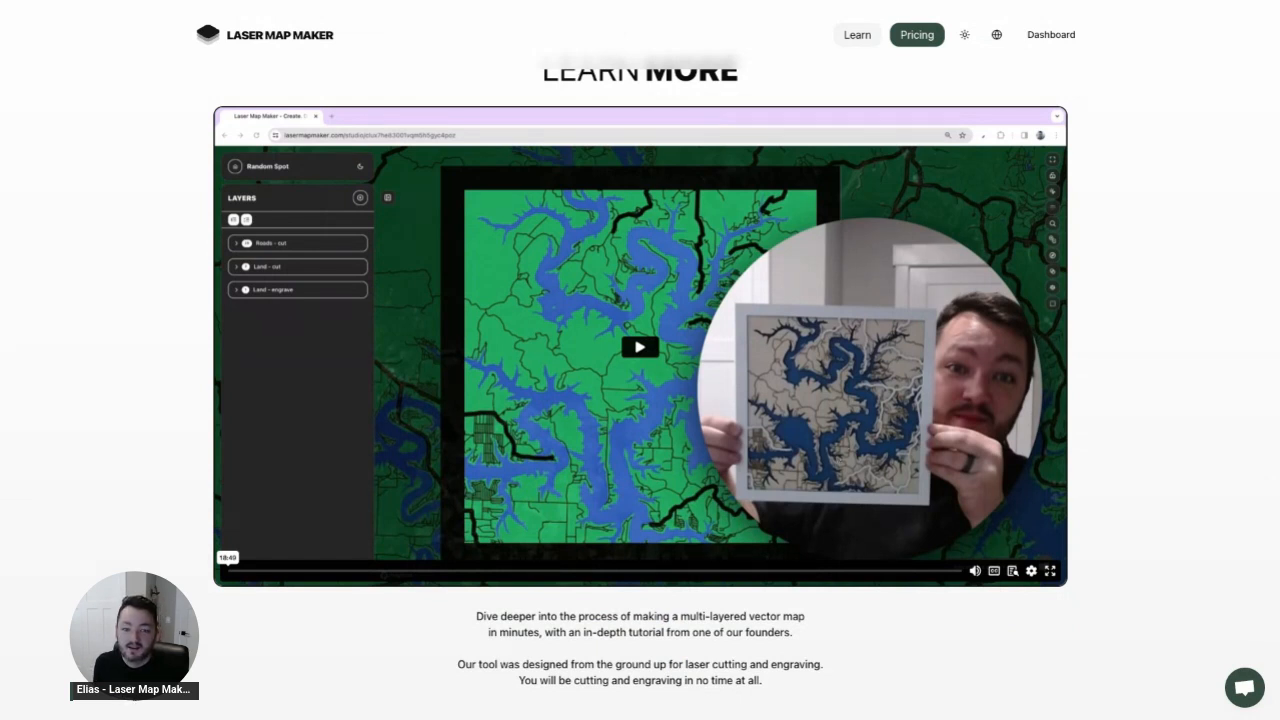
{"action": "scroll", "coordinate": [640, 380], "scroll_direction": "up", "scroll_amount": 1}
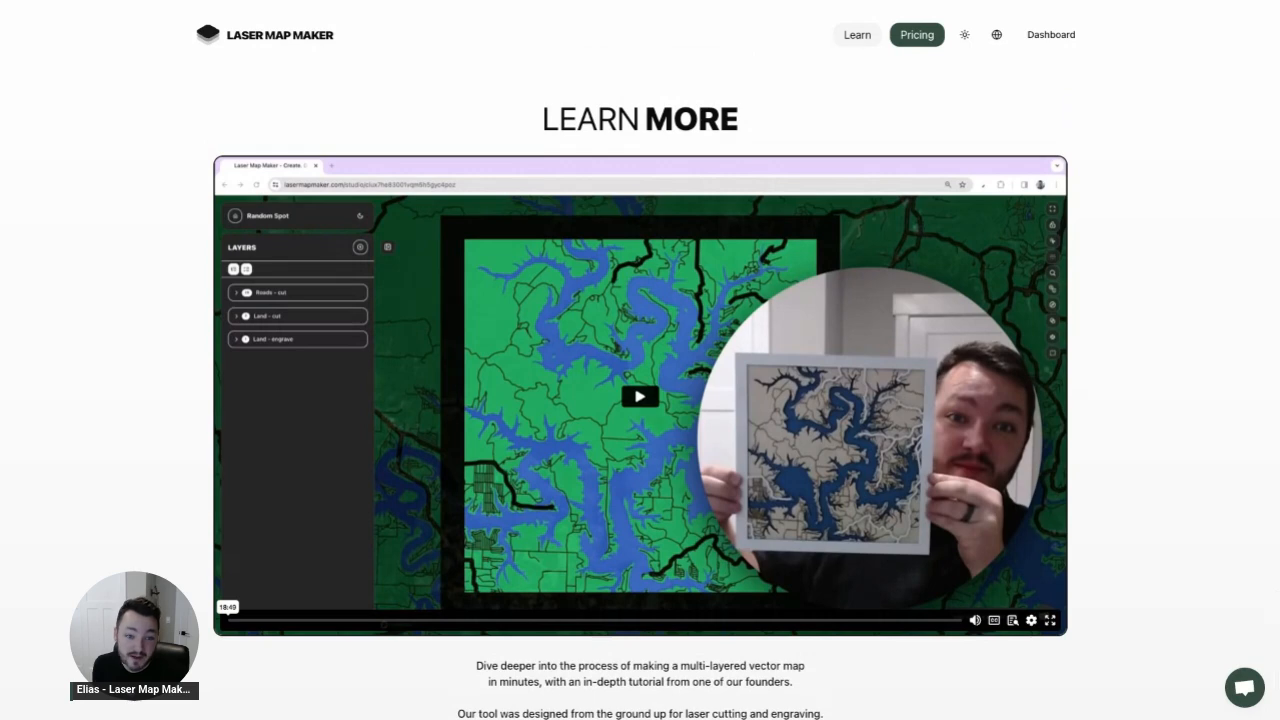
{"action": "scroll", "coordinate": [640, 380], "scroll_direction": "down", "scroll_amount": 2}
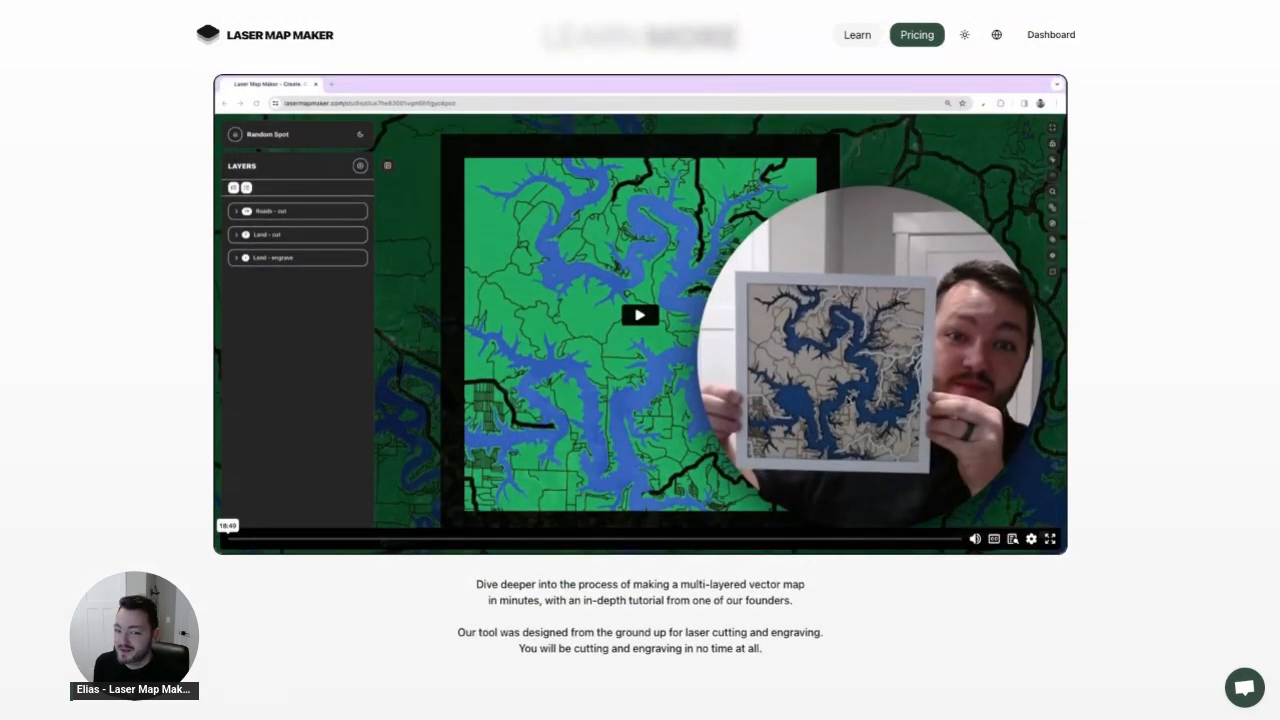
{"action": "scroll", "coordinate": [640, 380], "scroll_direction": "up", "scroll_amount": 20}
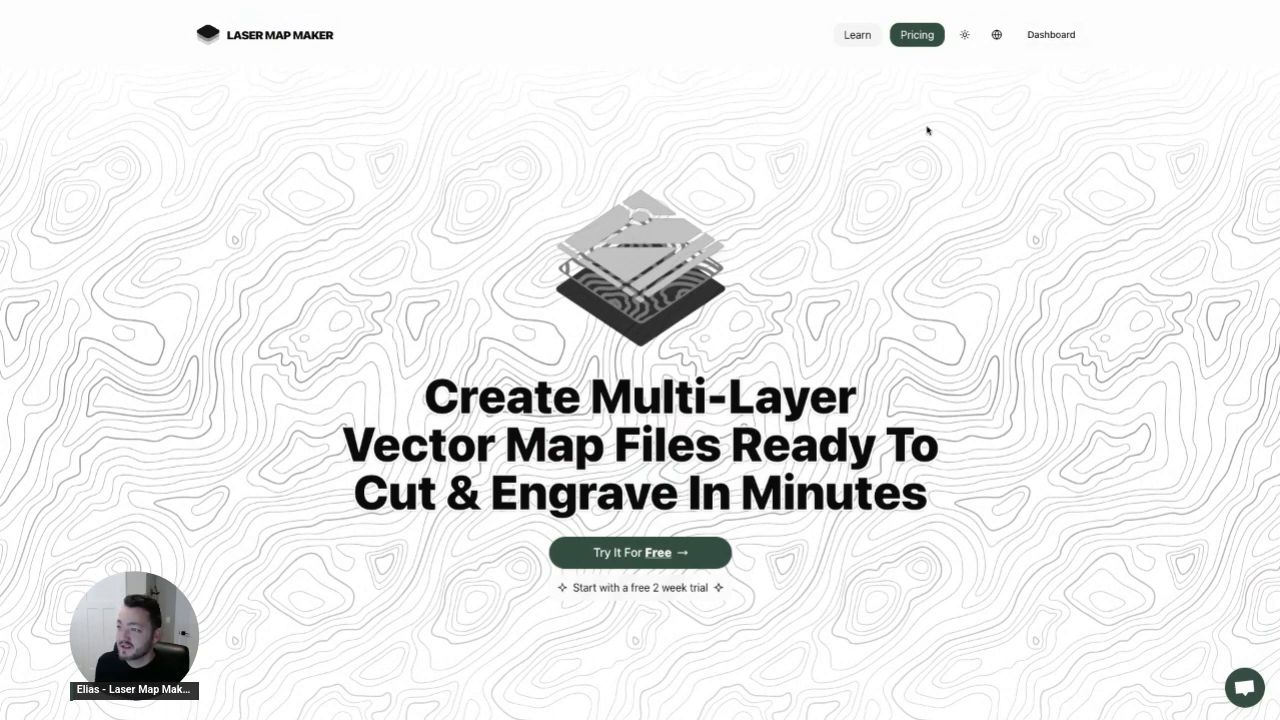
- Browse the How-To Videos in the Learn area, view the Delete A Layer tutorial page, and return to the Learn home
{"action": "left_click", "coordinate": [867, 45]}
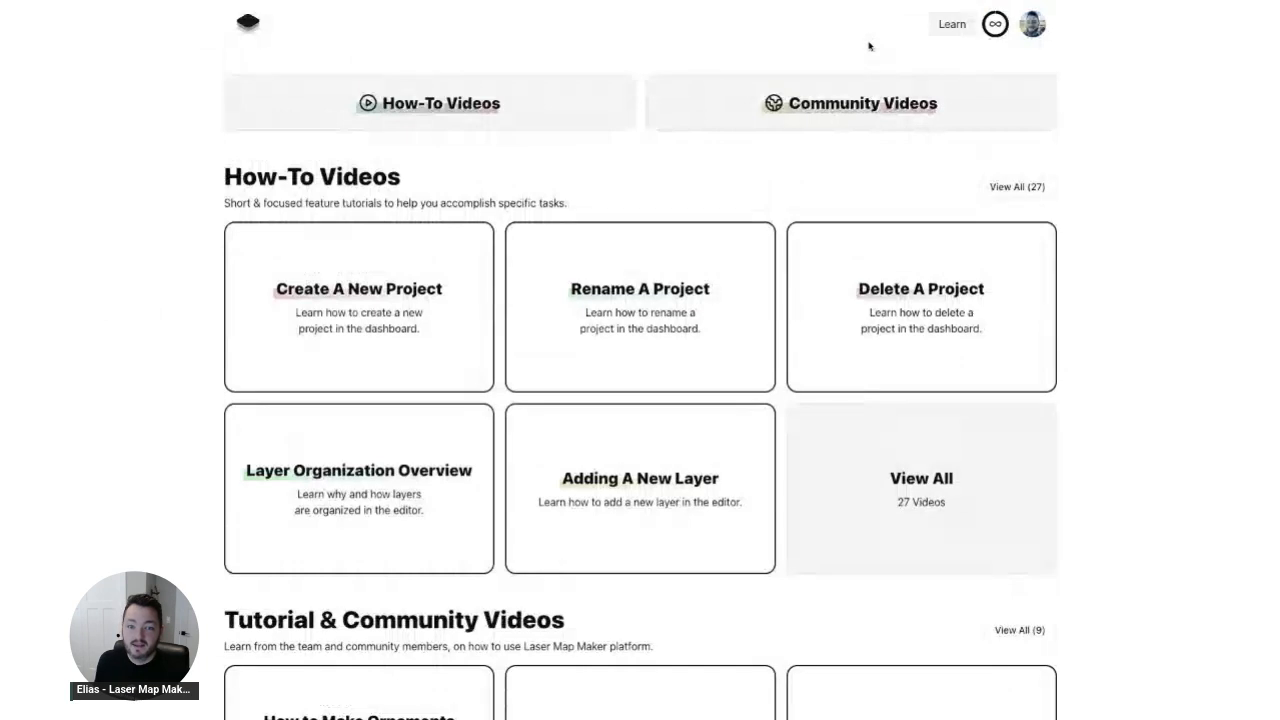
{"action": "left_click", "coordinate": [558, 124]}
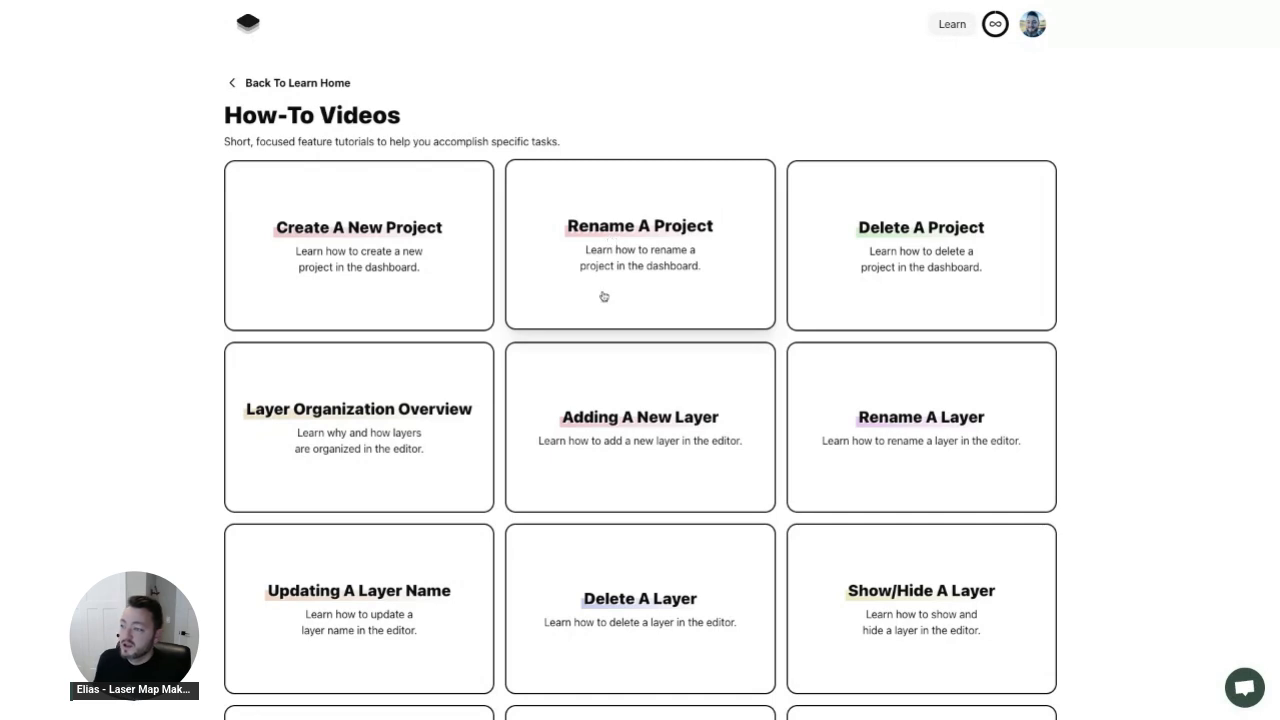
{"action": "scroll", "coordinate": [616, 304], "scroll_direction": "down", "scroll_amount": 3}
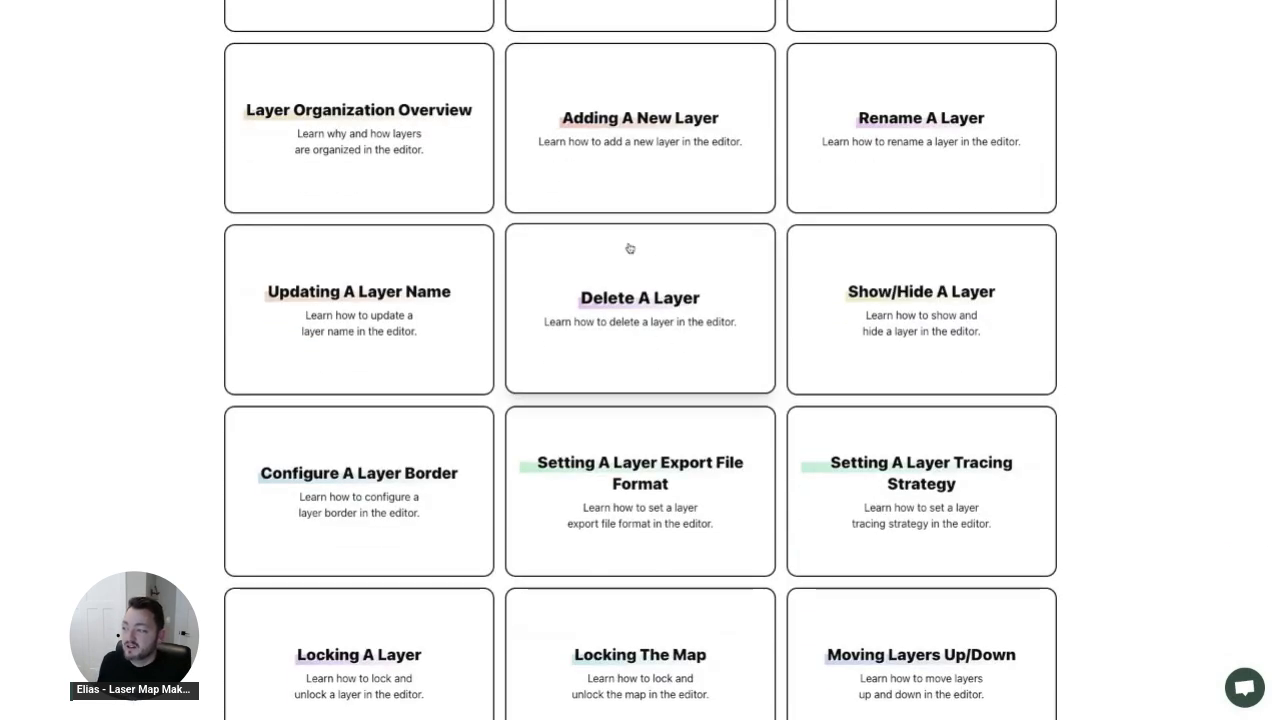
{"action": "left_click", "coordinate": [670, 326]}
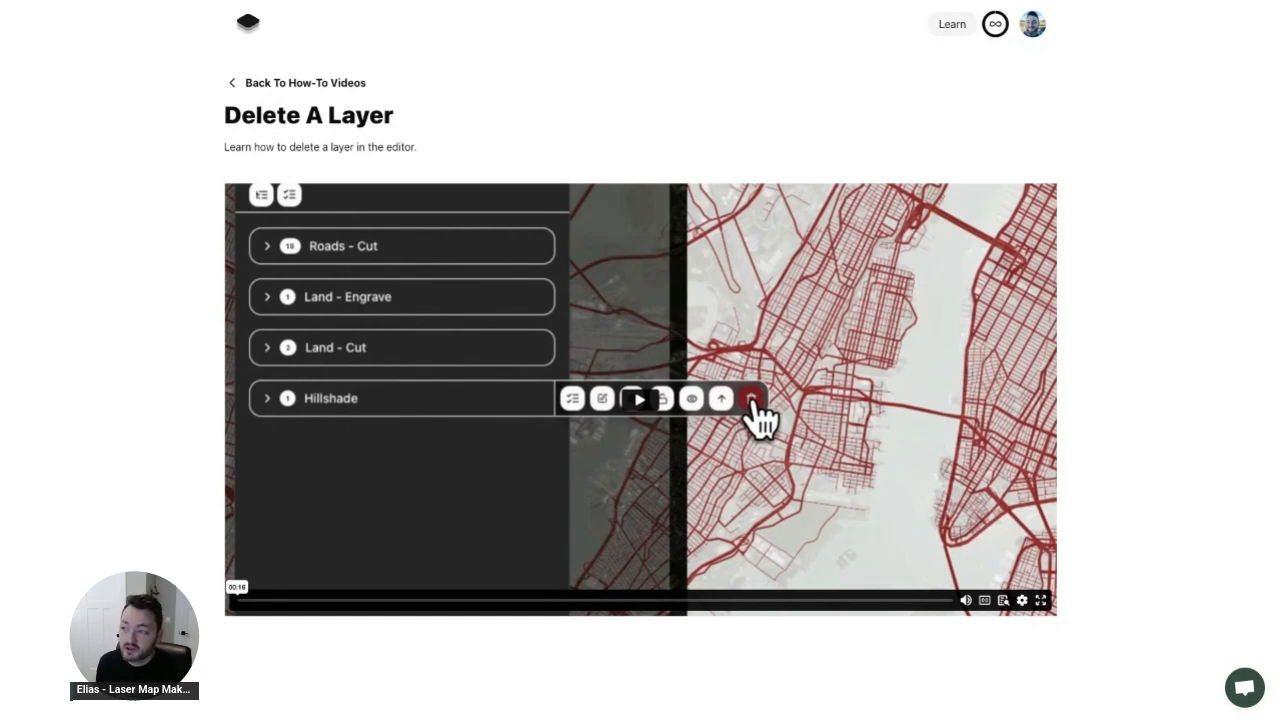
{"action": "left_click", "coordinate": [326, 88]}
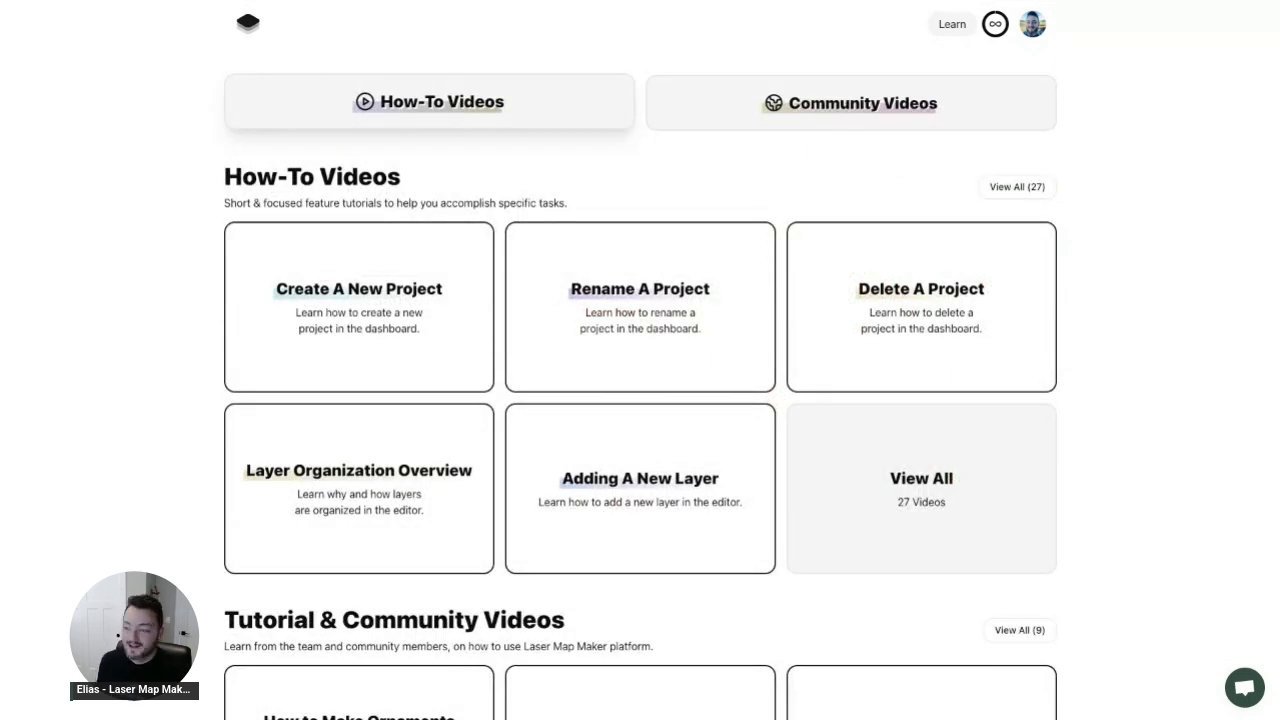
- Open the support widget and look through its chat conversation and its most frequently read help articles
{"action": "left_click", "coordinate": [1246, 696]}
{"action": "left_click", "coordinate": [1166, 226]}
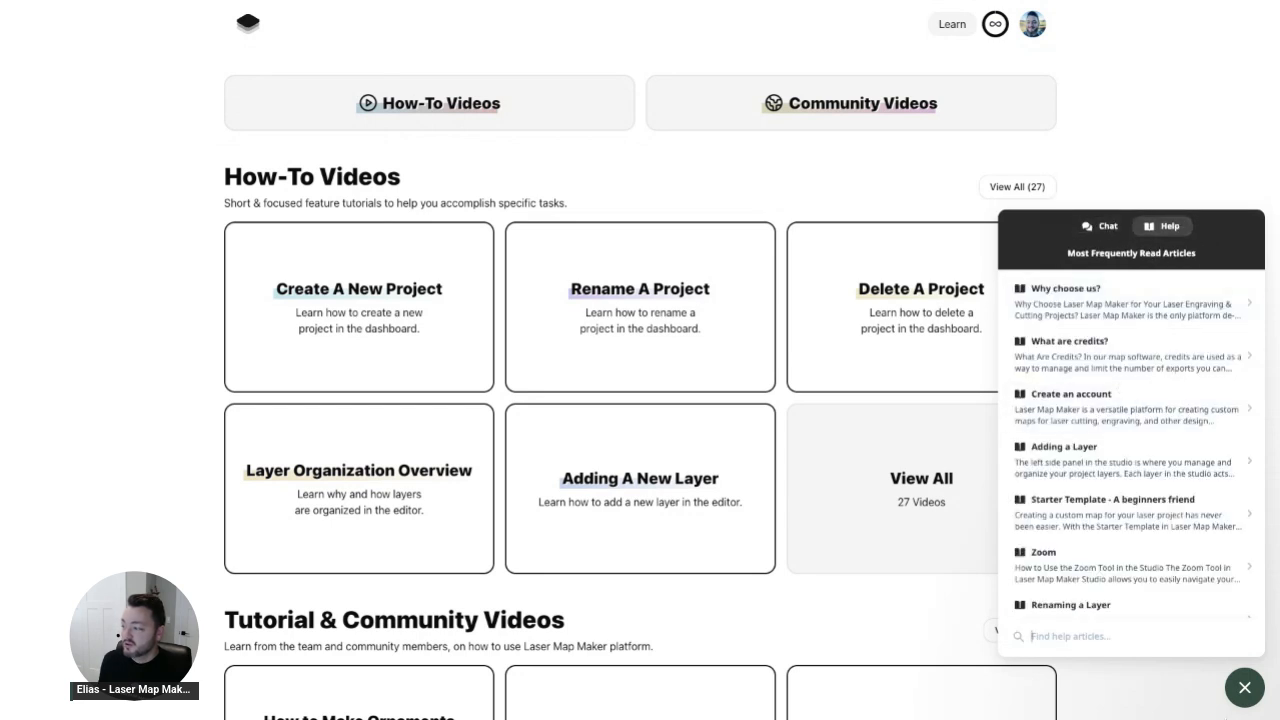
{"action": "left_click", "coordinate": [1250, 702]}
{"action": "left_click", "coordinate": [1252, 705]}
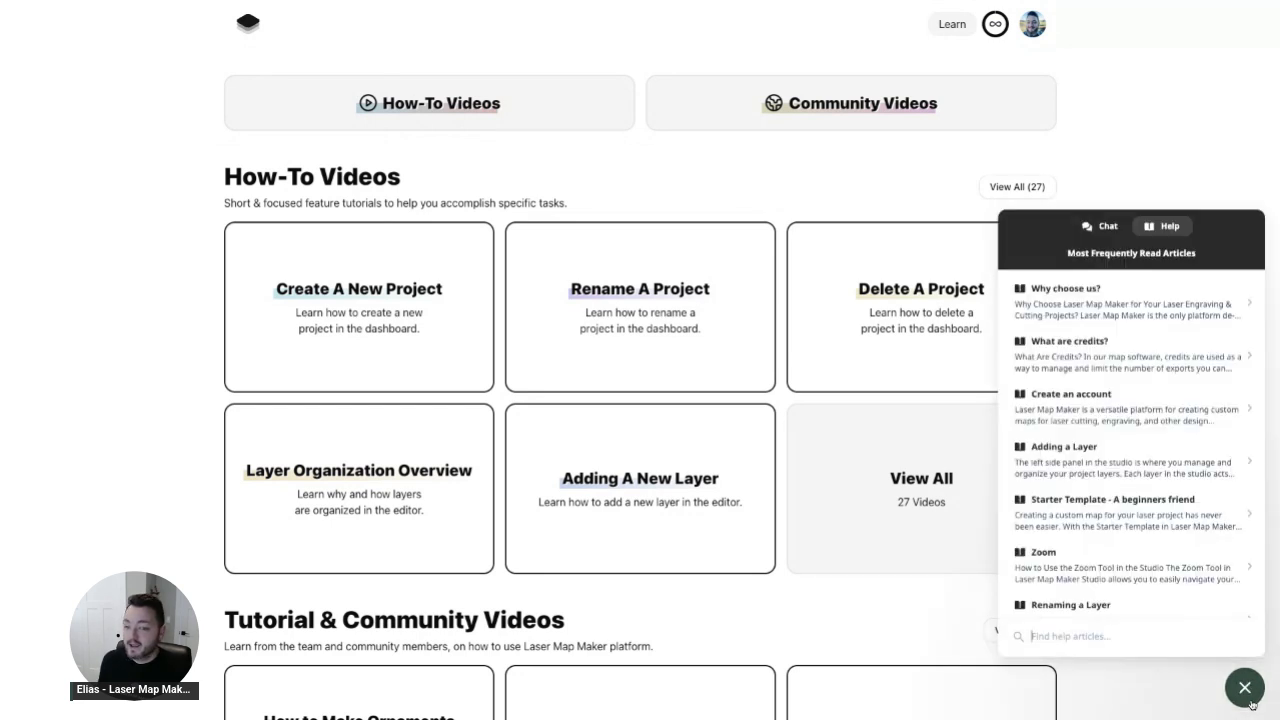
{"action": "left_click", "coordinate": [1103, 227]}
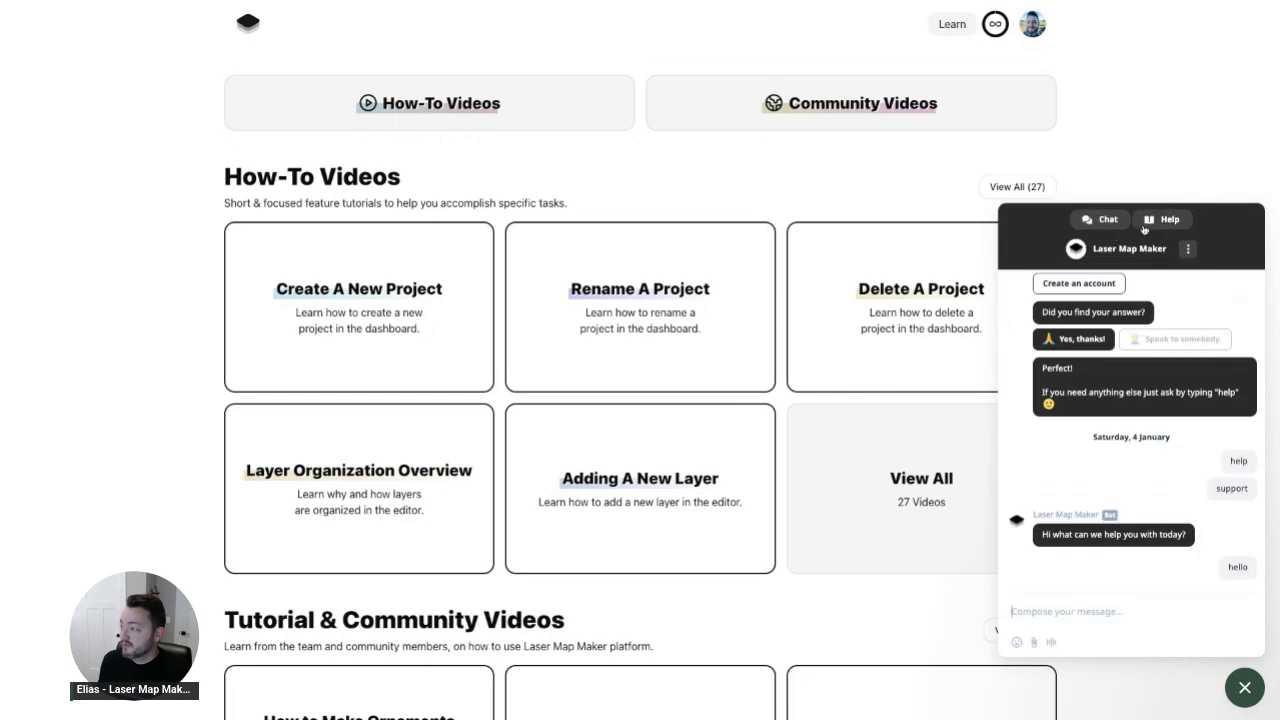
{"action": "left_click", "coordinate": [1163, 221]}
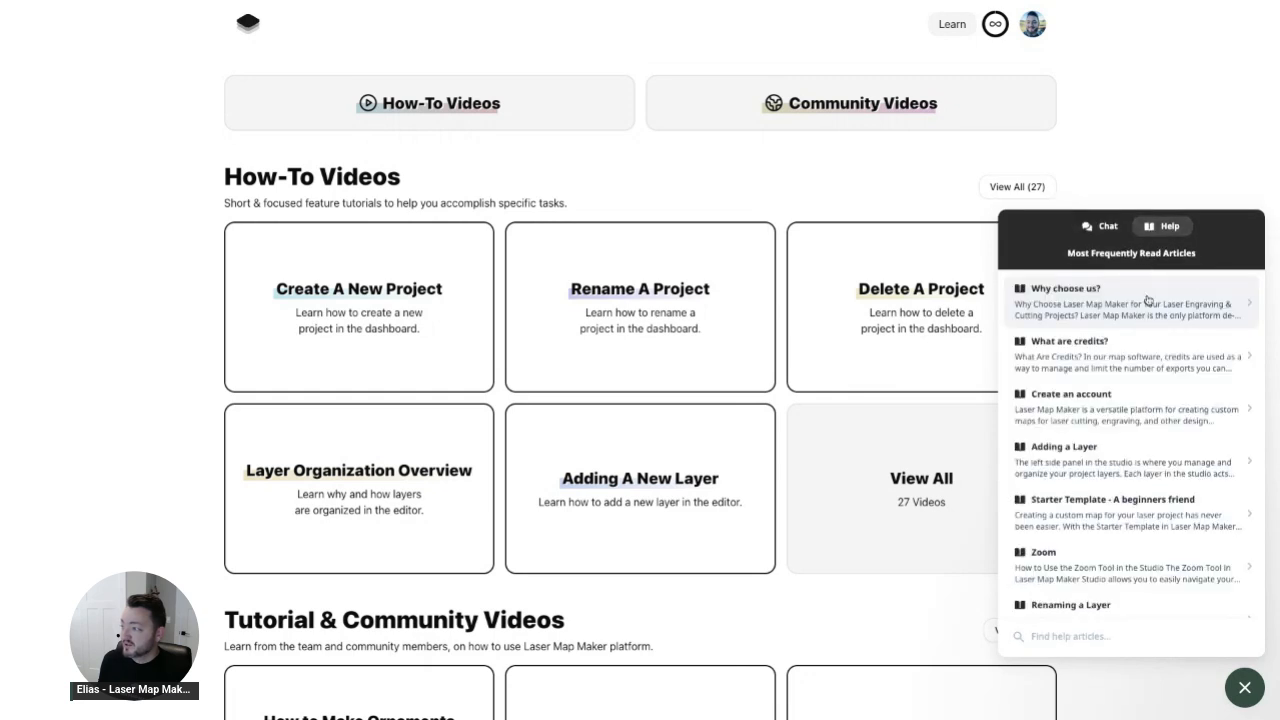
- Search the help articles for "delete", view the Show/Hide a Layer article, and return to the search list
{"action": "type", "text": "deleted"}
{"action": "key", "text": "BackSpace"}
{"action": "left_click", "coordinate": [1067, 340]}
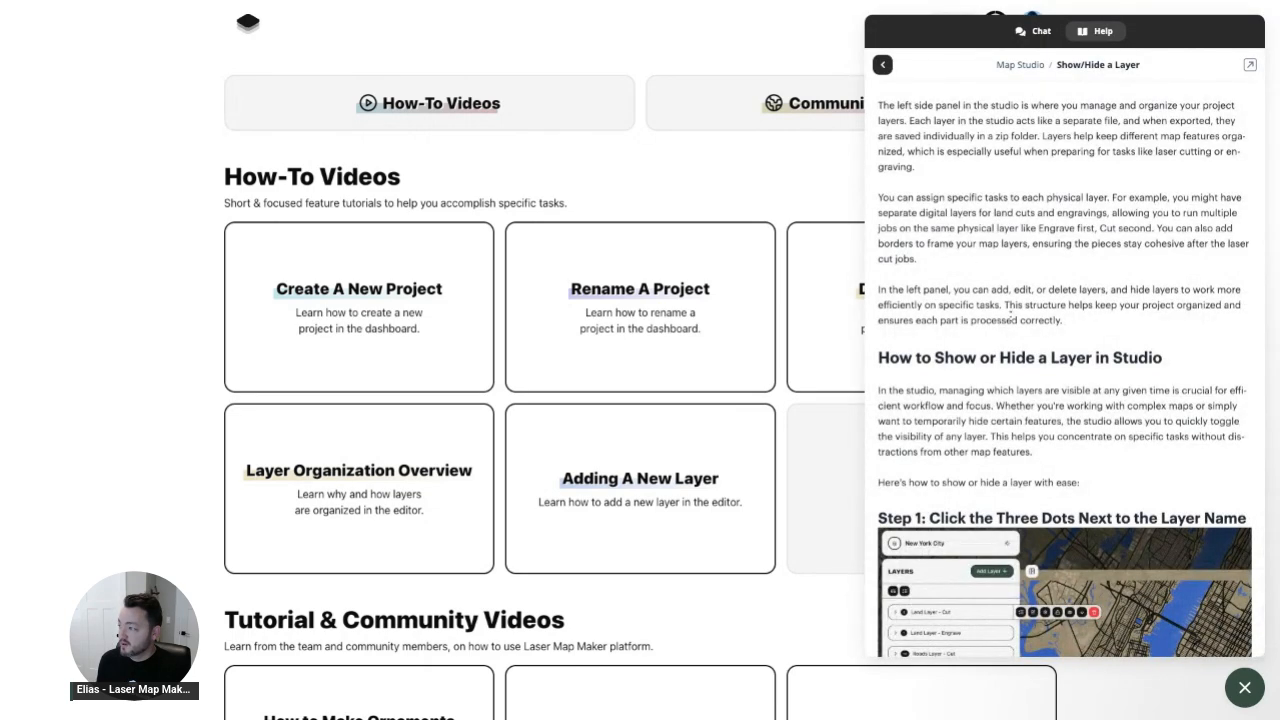
{"action": "left_click", "coordinate": [882, 64]}
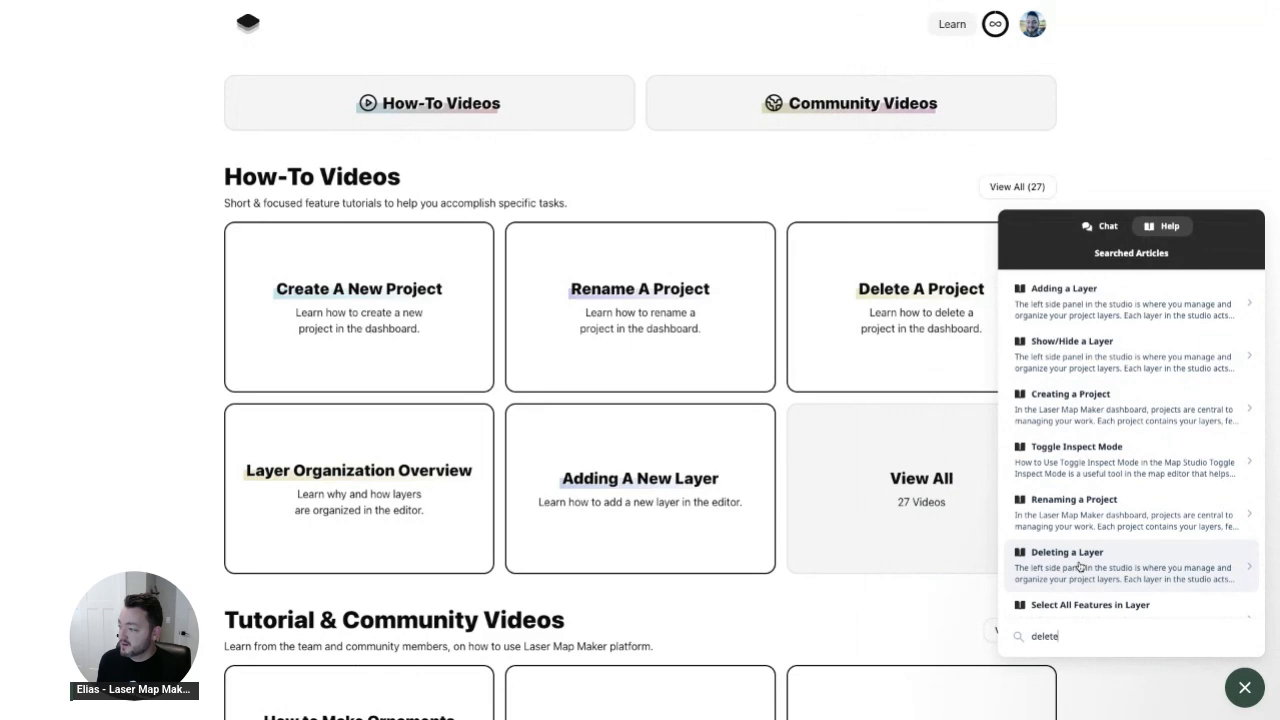
- Read the Deleting a Layer help article, both in the support widget and on its full help center page
{"action": "left_click", "coordinate": [1084, 573]}
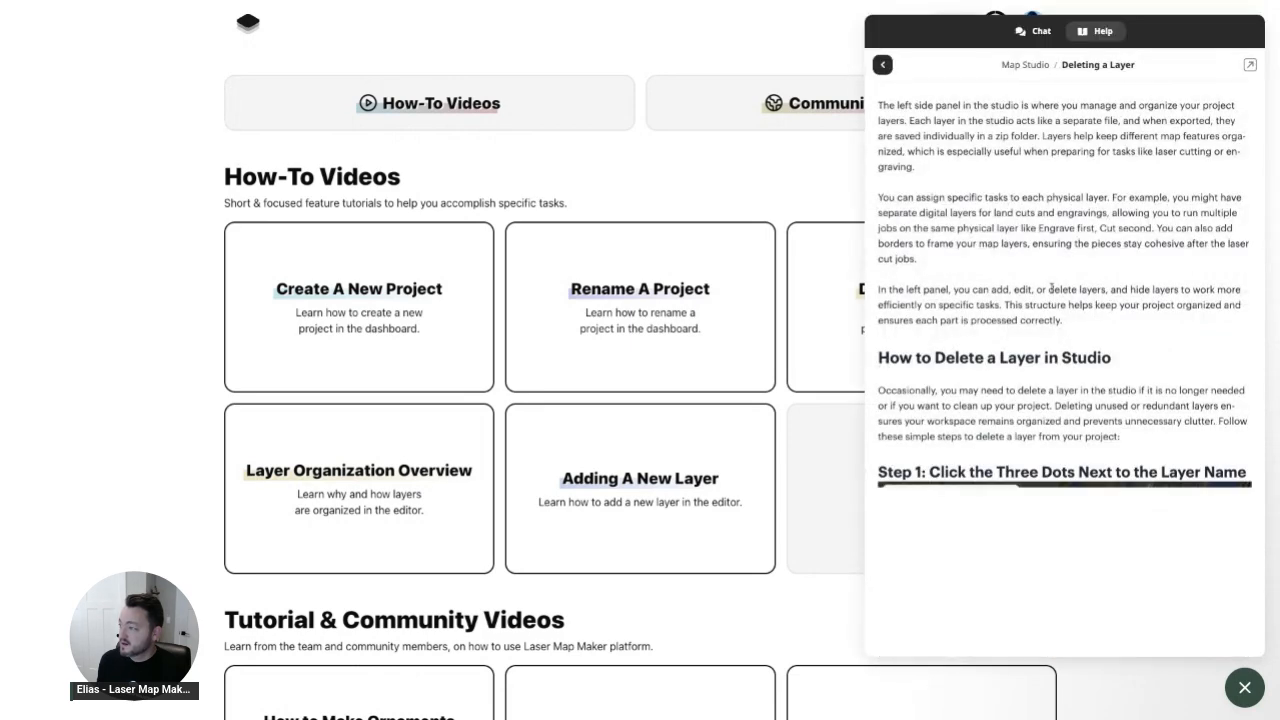
{"action": "scroll", "coordinate": [1049, 380], "scroll_direction": "down", "scroll_amount": 10}
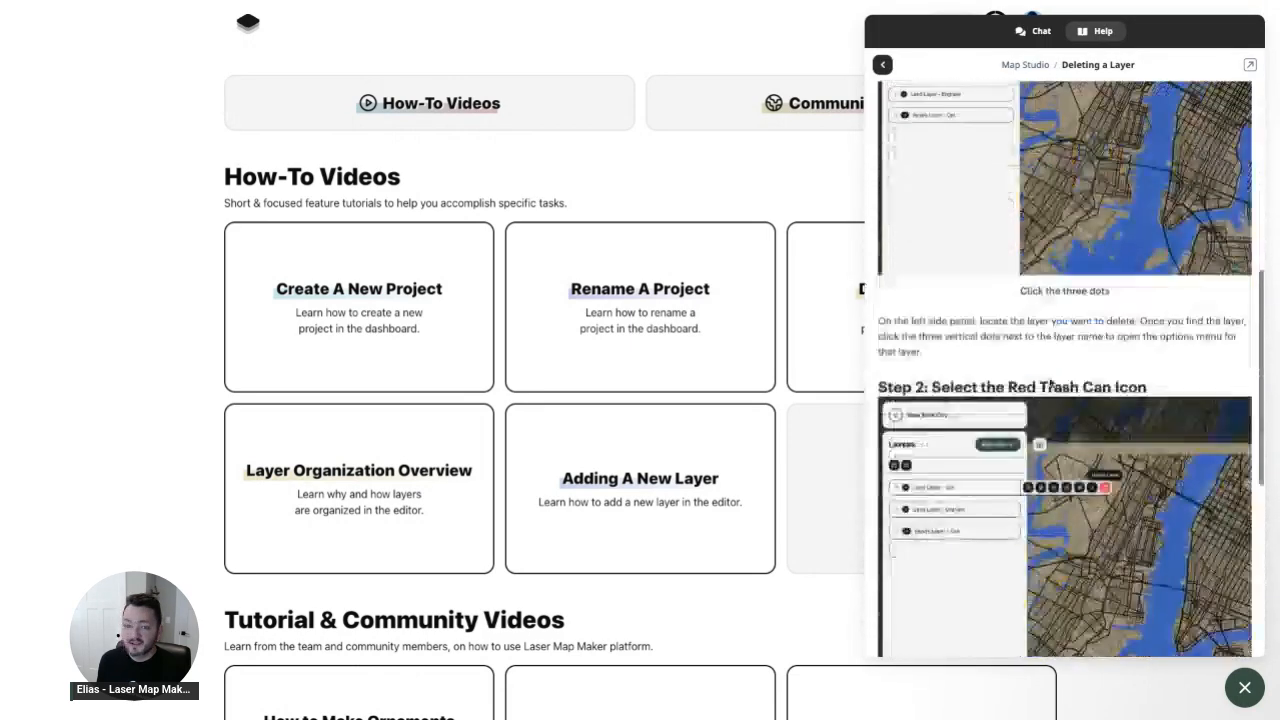
{"action": "scroll", "coordinate": [1049, 382], "scroll_direction": "down", "scroll_amount": 2}
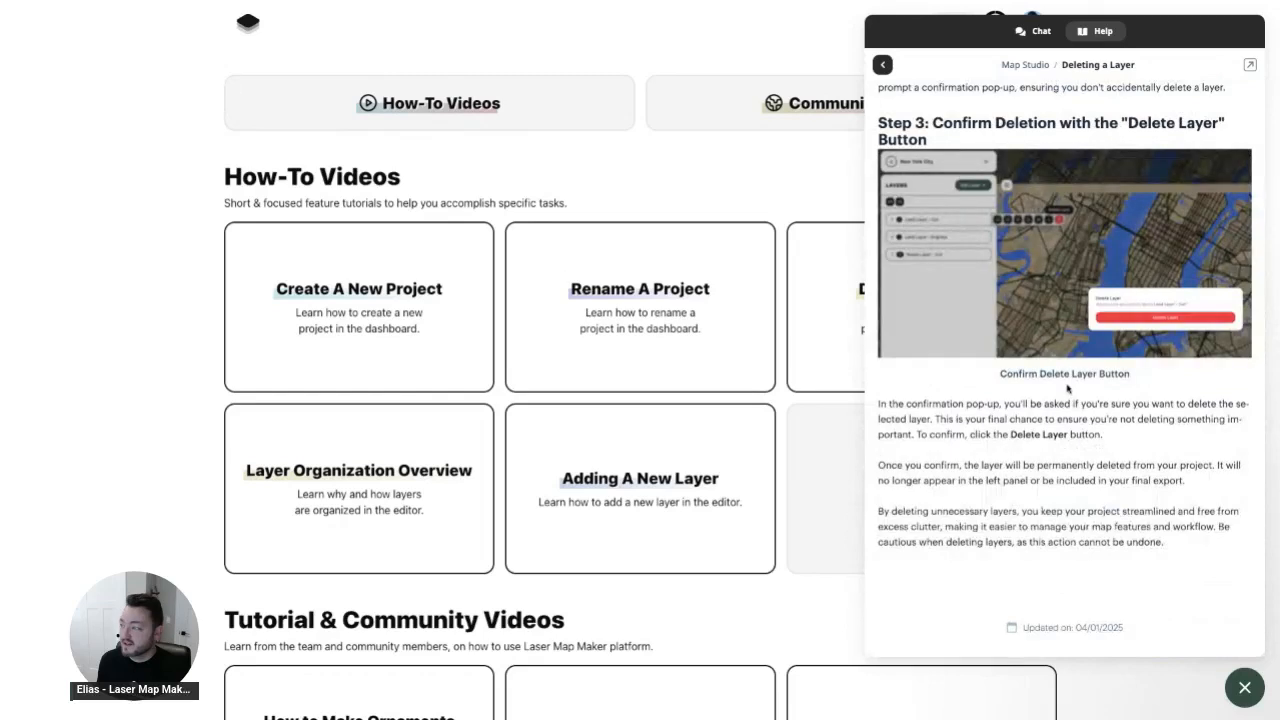
{"action": "left_click", "coordinate": [1250, 65]}
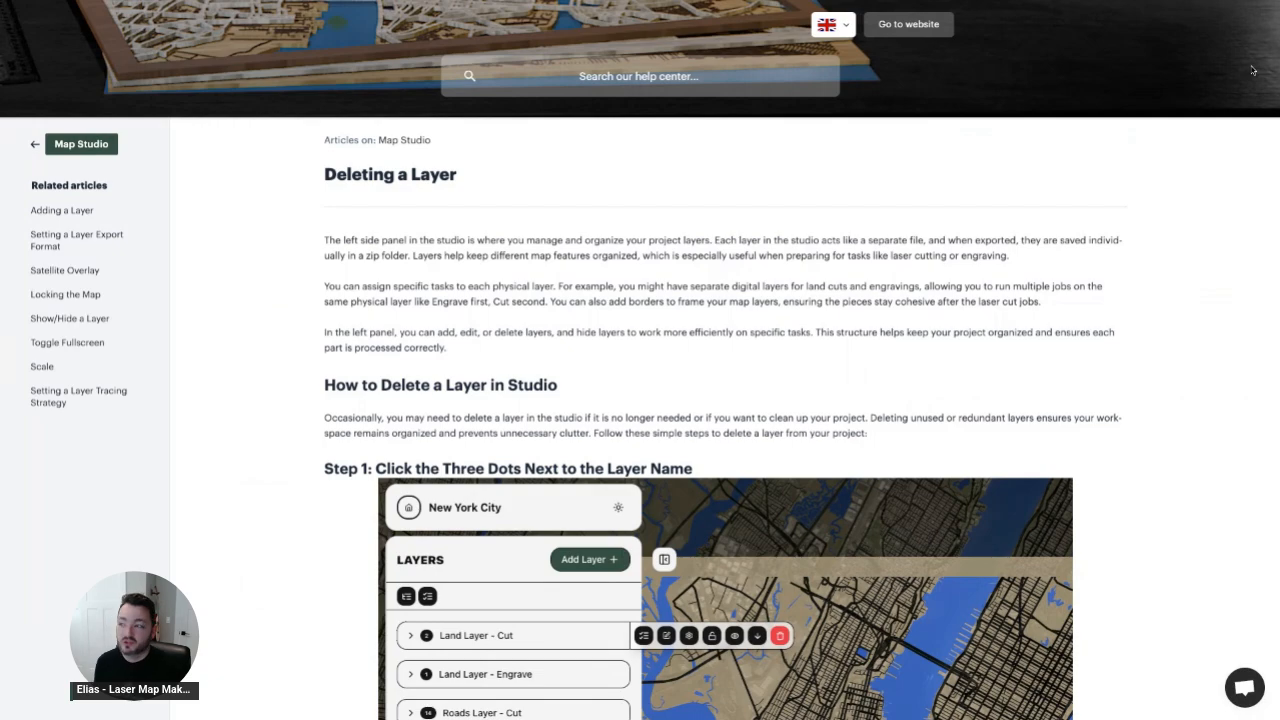
{"action": "scroll", "coordinate": [700, 400], "scroll_direction": "down", "scroll_amount": 5}
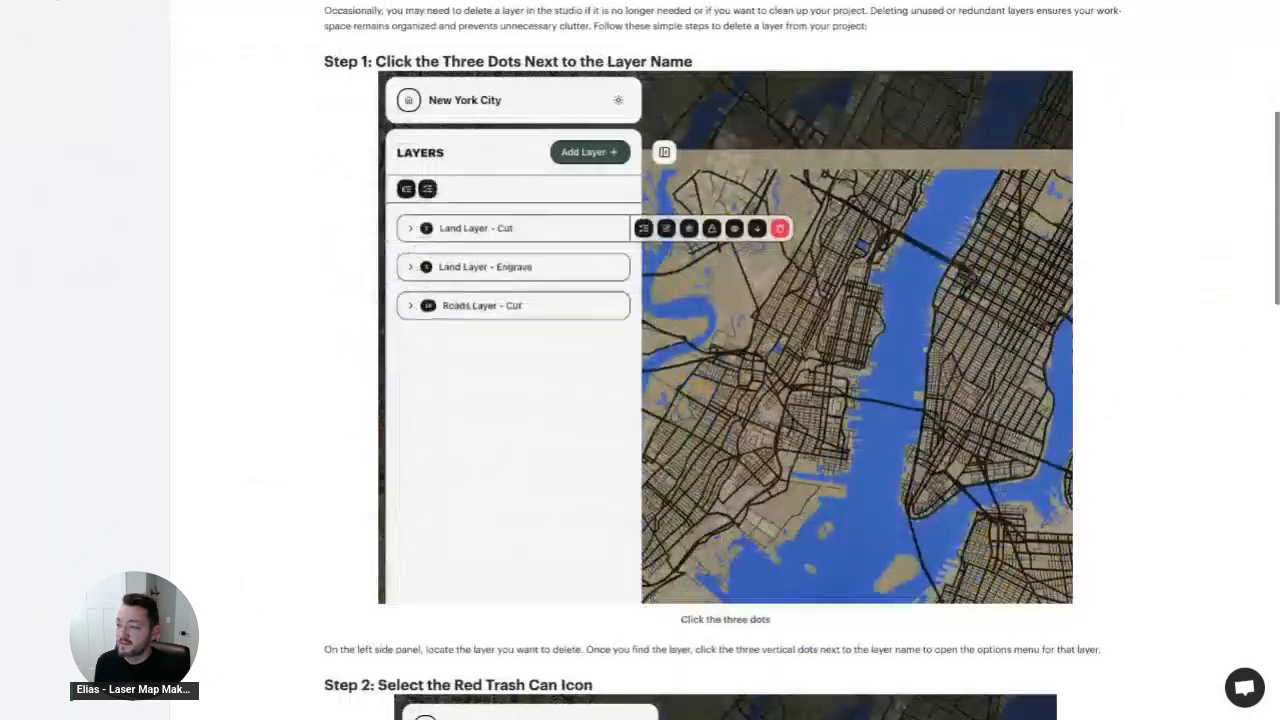
{"action": "scroll", "coordinate": [632, 126], "scroll_direction": "up", "scroll_amount": 7}
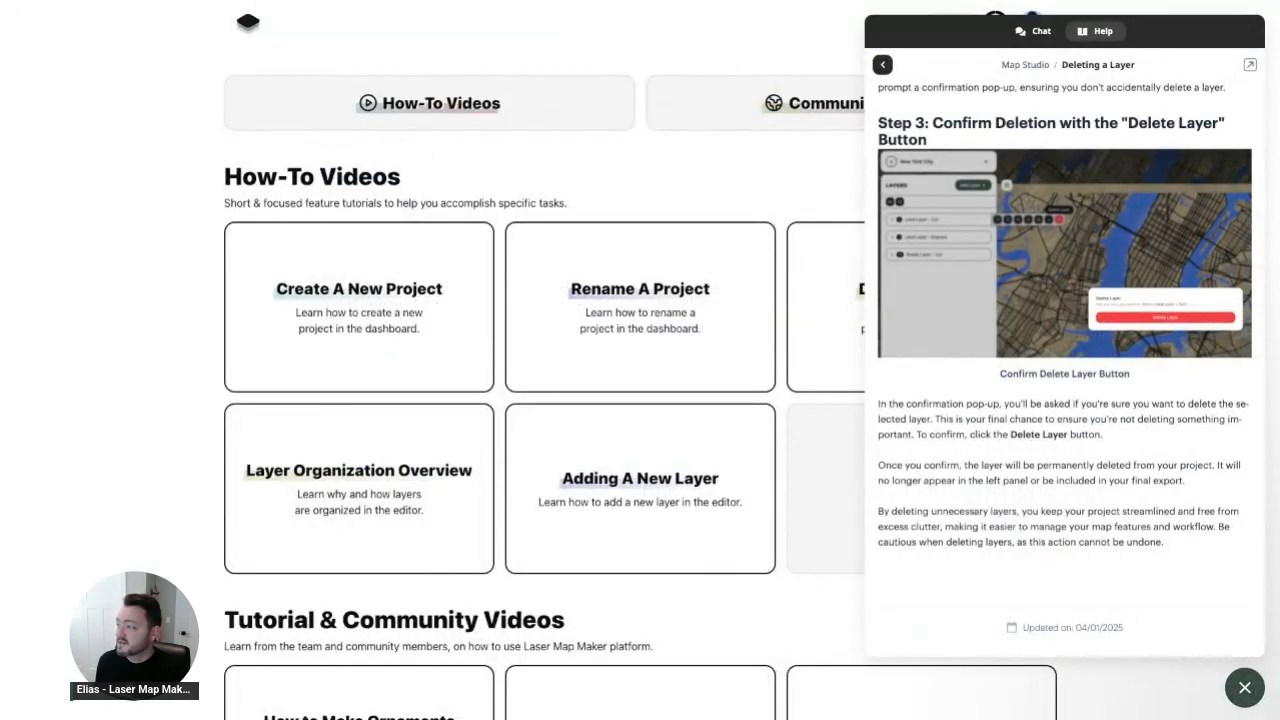
- Close the support widget and open the full Community Videos collection from the Learn home
{"action": "left_click", "coordinate": [1240, 699]}
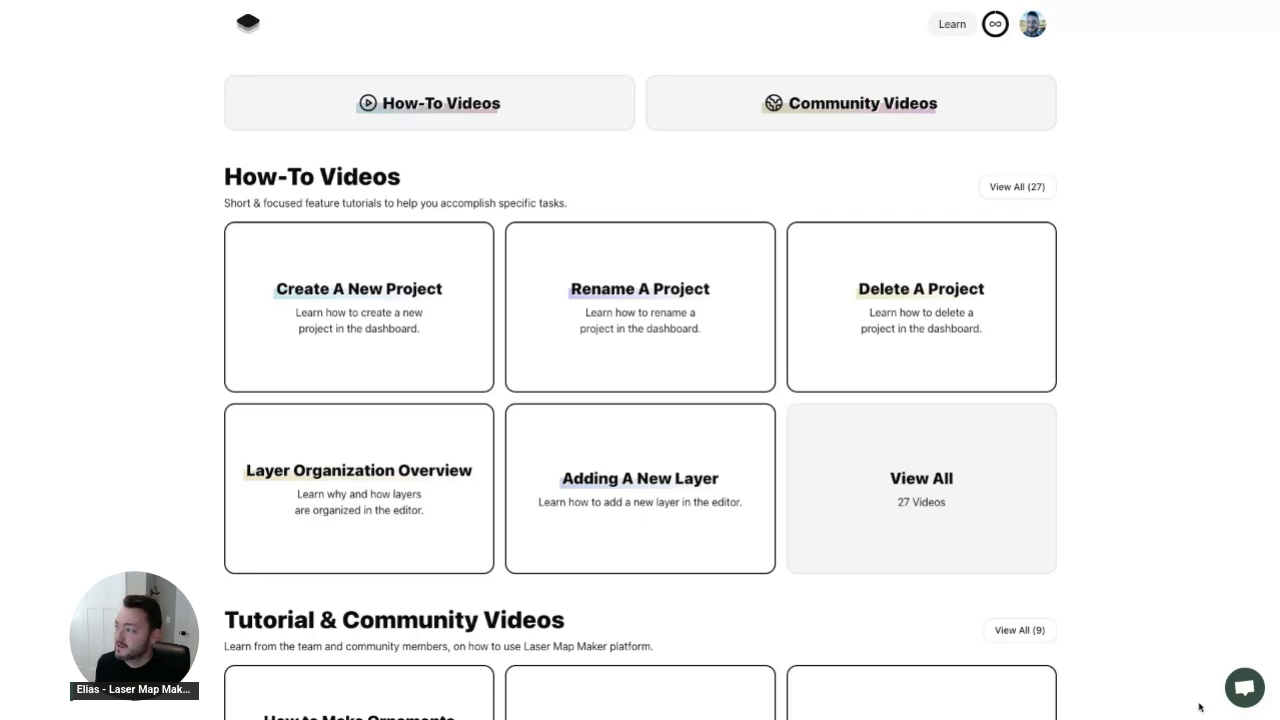
{"action": "scroll", "coordinate": [569, 563], "scroll_direction": "down", "scroll_amount": 2}
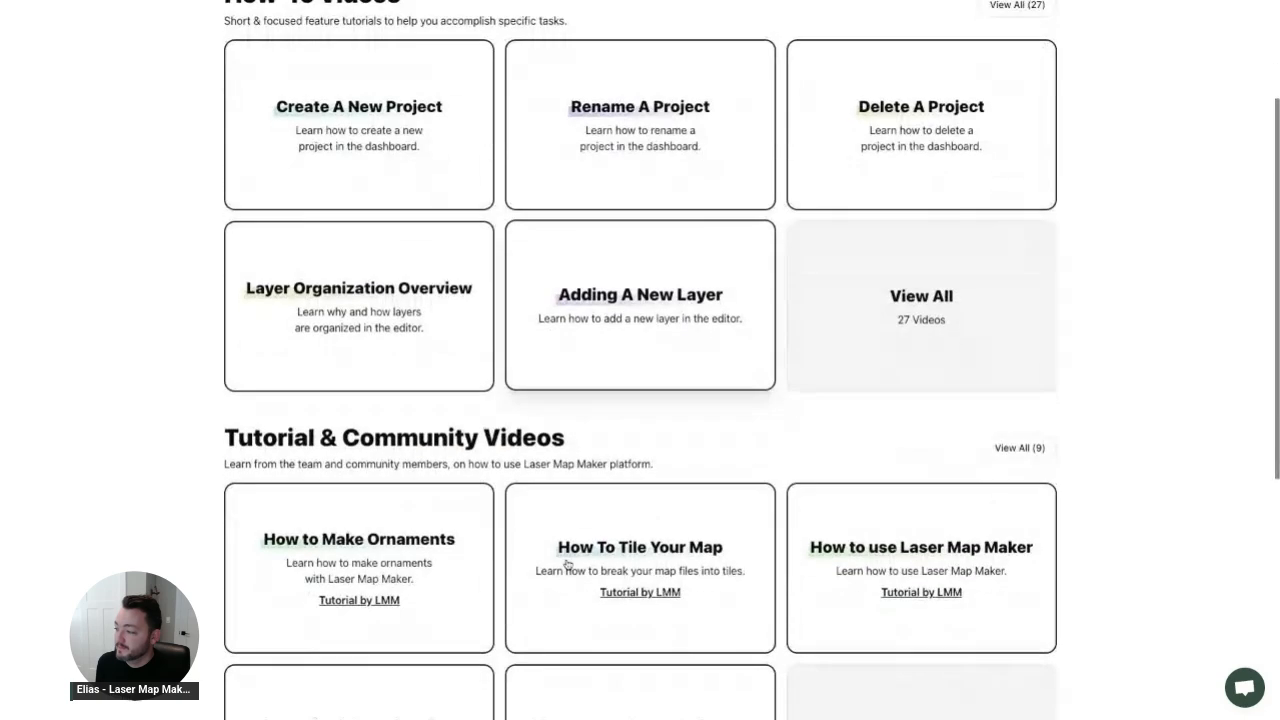
{"action": "scroll", "coordinate": [569, 563], "scroll_direction": "up", "scroll_amount": 2}
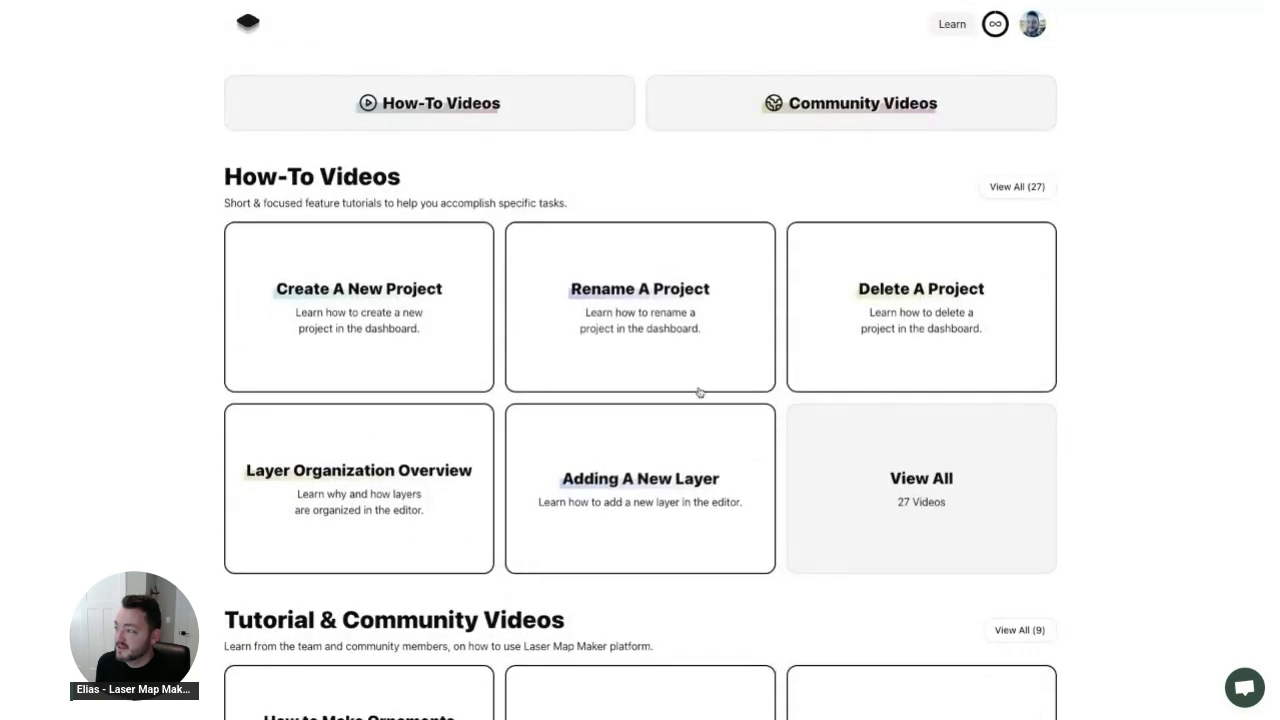
{"action": "left_click", "coordinate": [790, 115]}
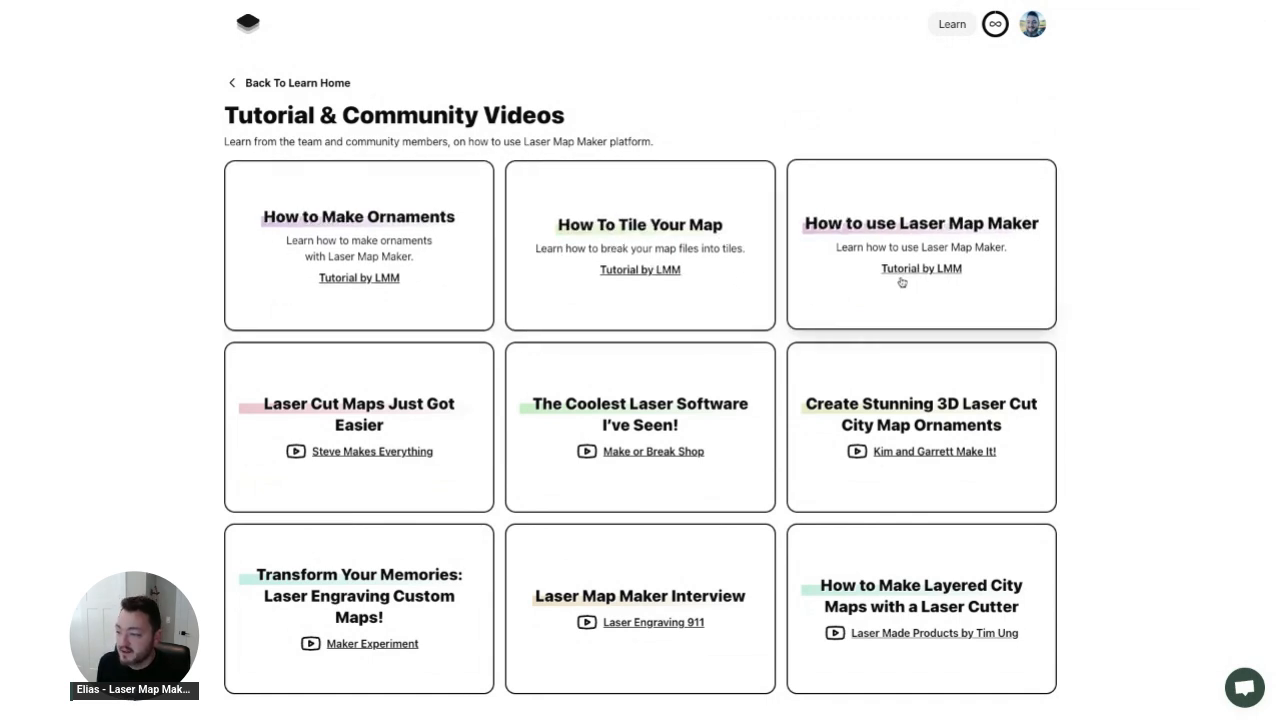
- Look through the Tutorial & Community Videos collection and return to the Learn home
{"action": "scroll", "coordinate": [901, 282], "scroll_direction": "down", "scroll_amount": 3}
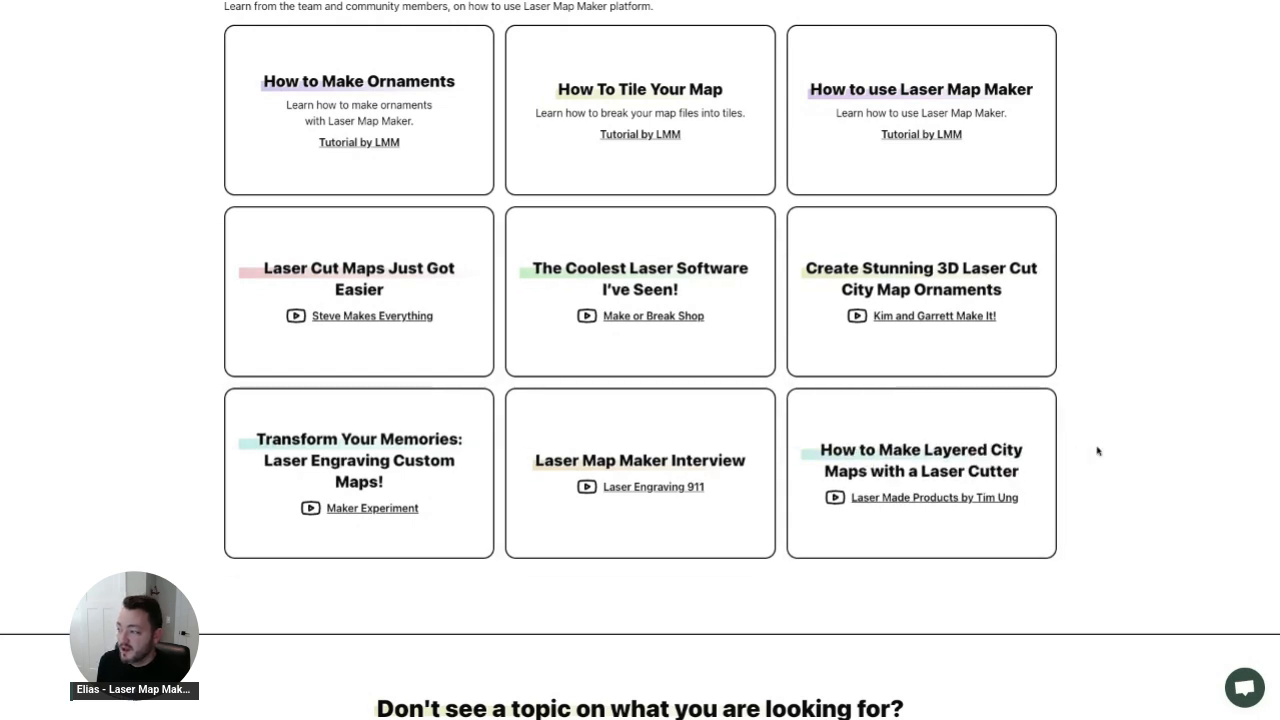
{"action": "scroll", "coordinate": [1097, 451], "scroll_direction": "up", "scroll_amount": 3}
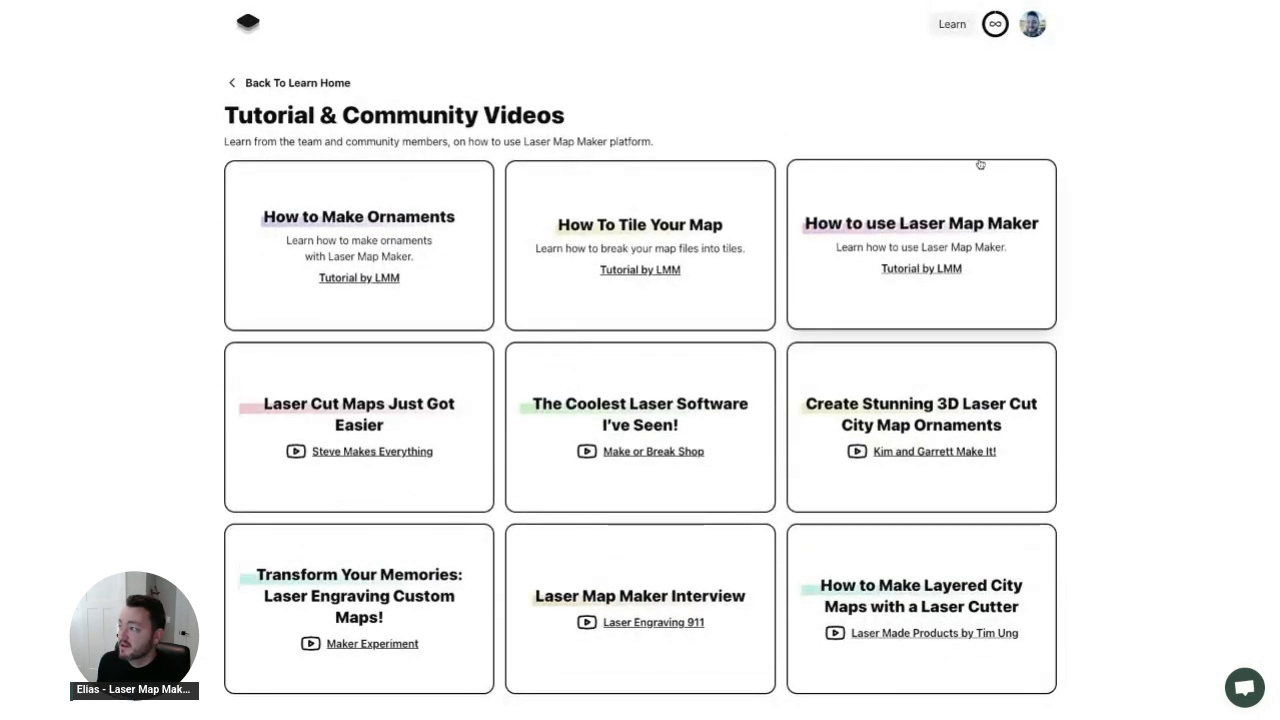
{"action": "left_click", "coordinate": [316, 87]}
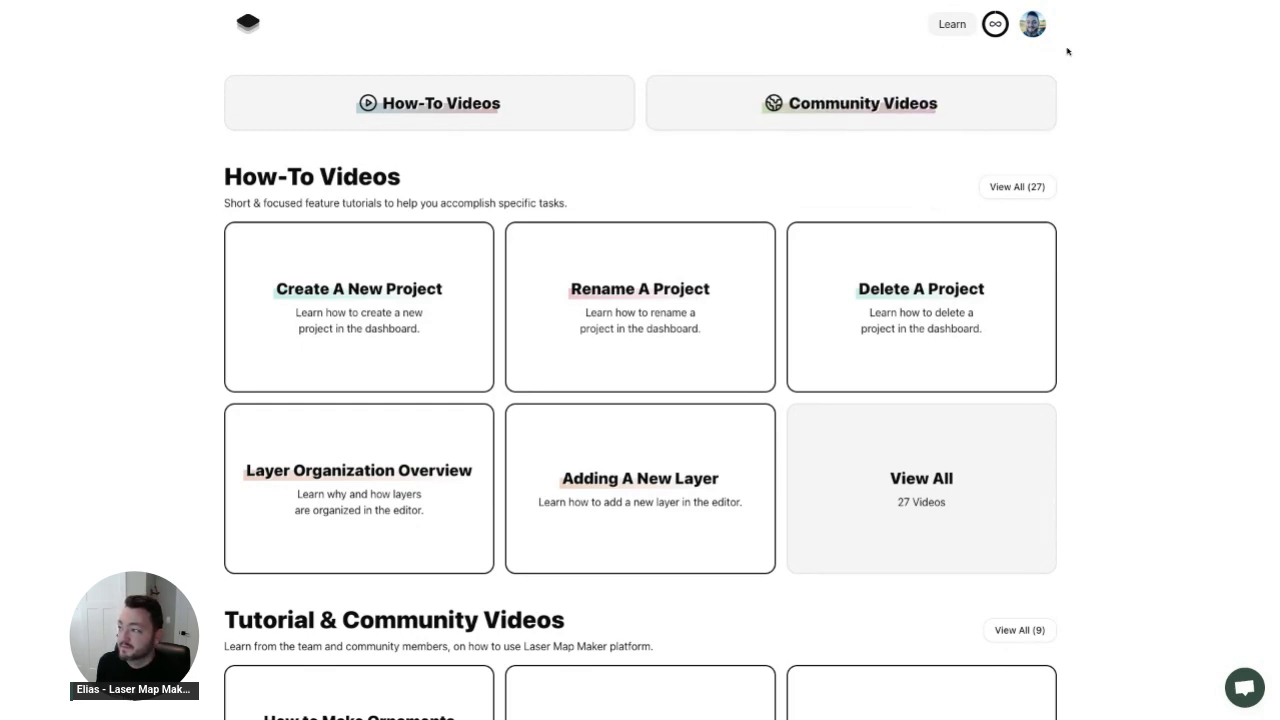
- View the color mode and language options of the profile and open the account settings
{"action": "left_click", "coordinate": [1040, 31]}
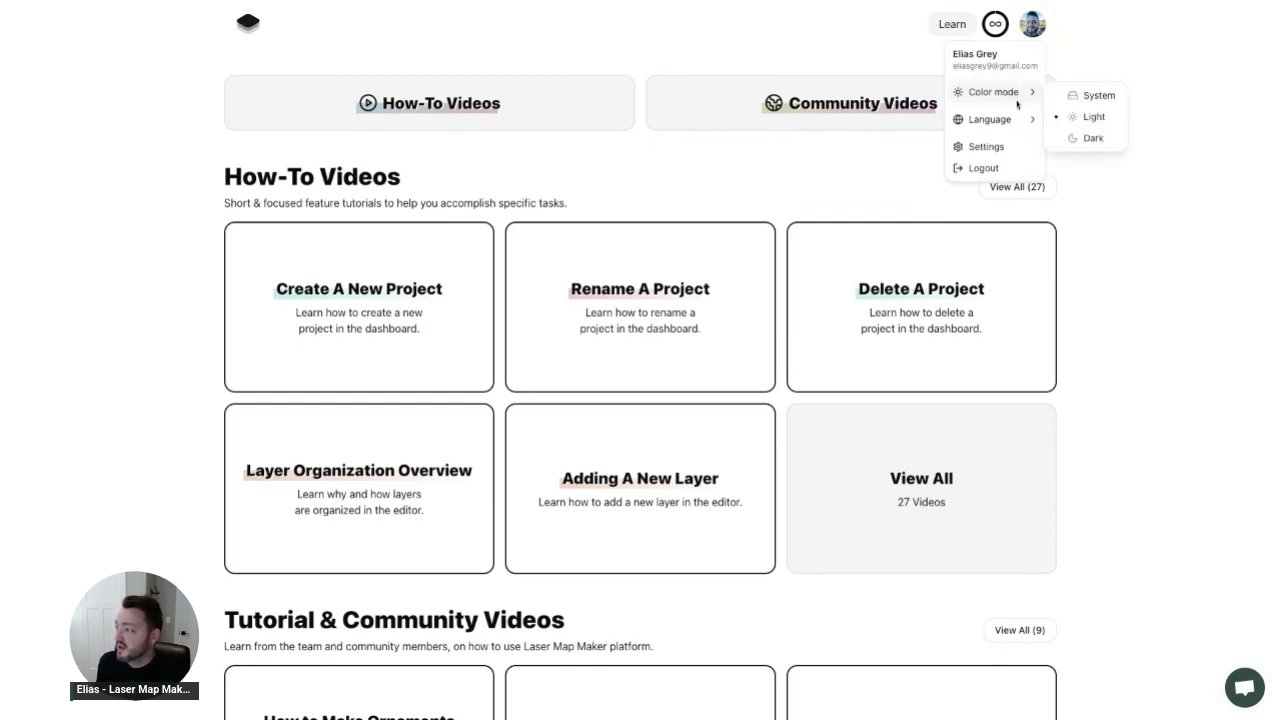
{"action": "mouse_move", "coordinate": [1018, 100]}
{"action": "mouse_move", "coordinate": [1018, 130]}
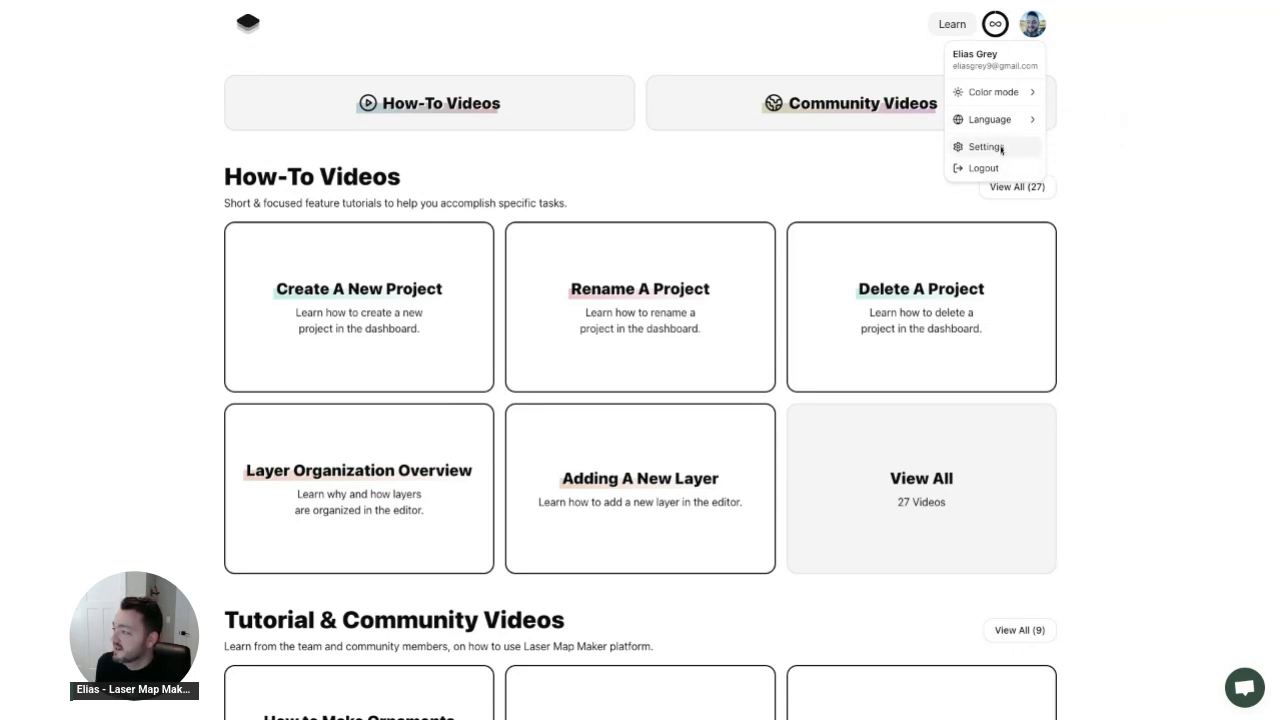
{"action": "left_click", "coordinate": [1001, 148]}
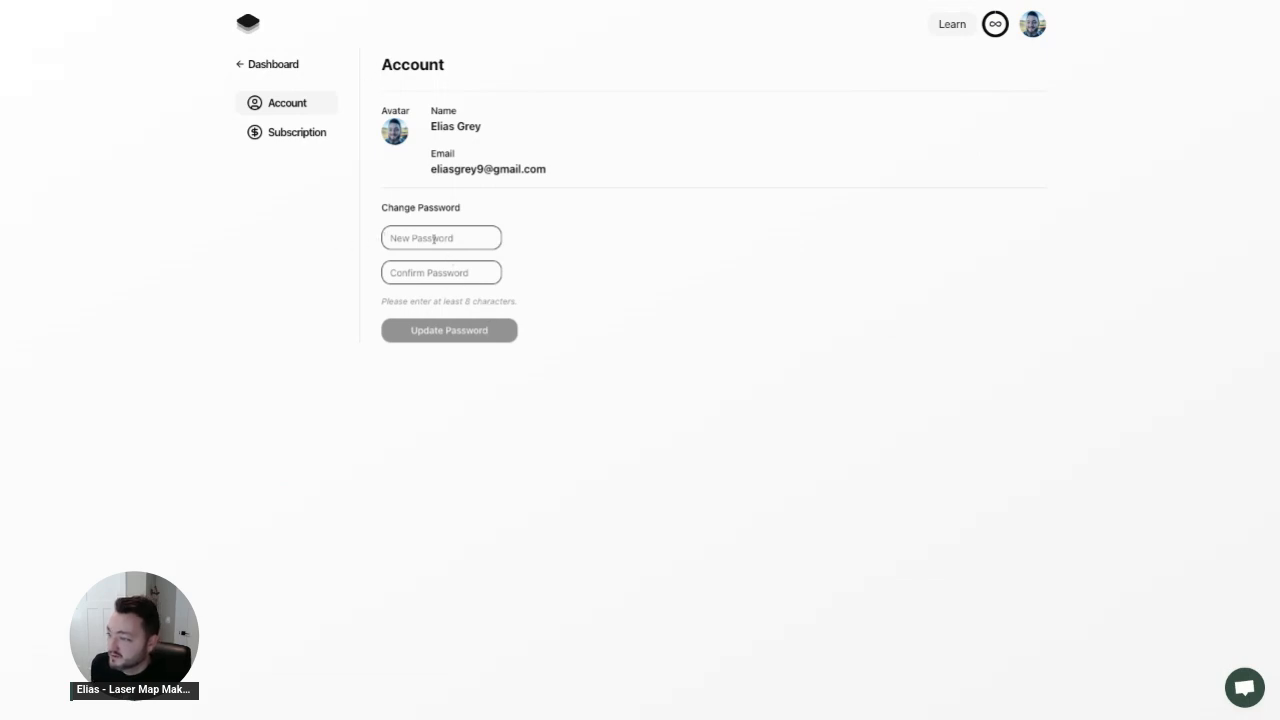
- Examine the current plan, billing and auto-renewal options and the Hobby and Creator plans in the subscription settings, and return to the dashboard
{"action": "left_click", "coordinate": [323, 146]}
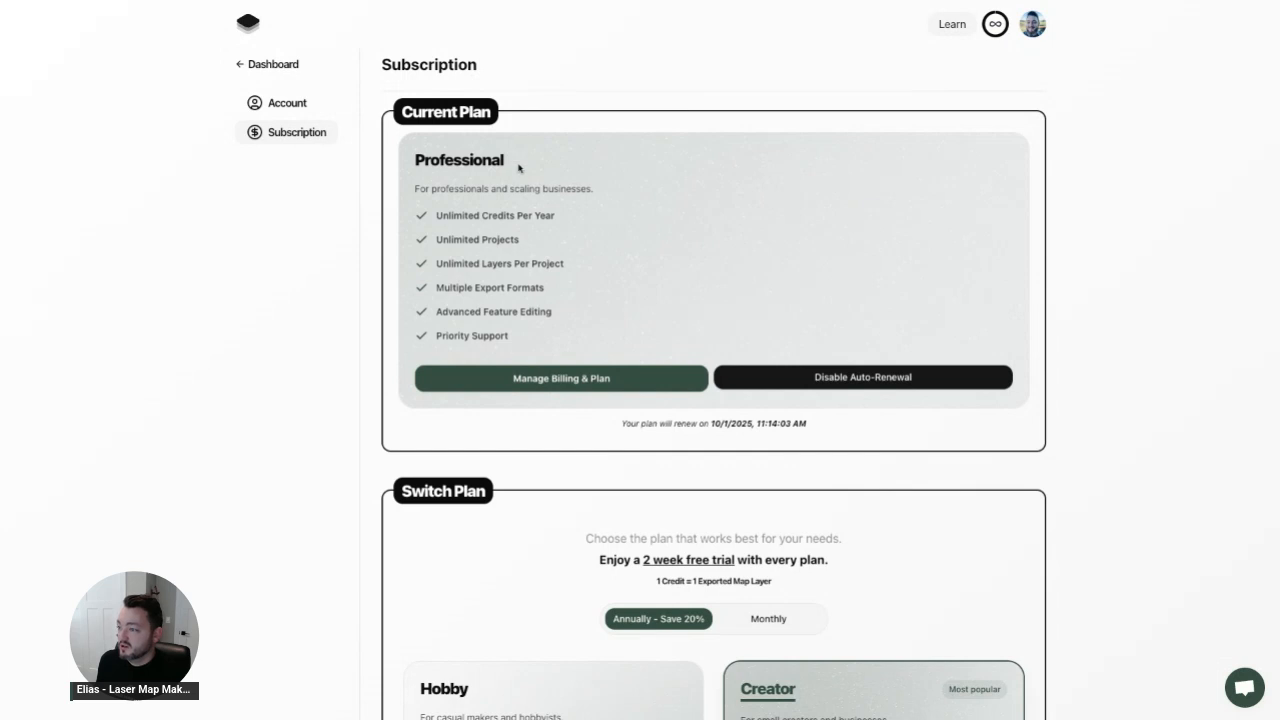
{"action": "scroll", "coordinate": [517, 166], "scroll_direction": "down", "scroll_amount": 1}
{"action": "left_click_drag", "start_coordinate": [430, 151], "coordinate": [510, 278]}
{"action": "left_click", "coordinate": [634, 243]}
{"action": "scroll", "coordinate": [634, 245], "scroll_direction": "down", "scroll_amount": 3}
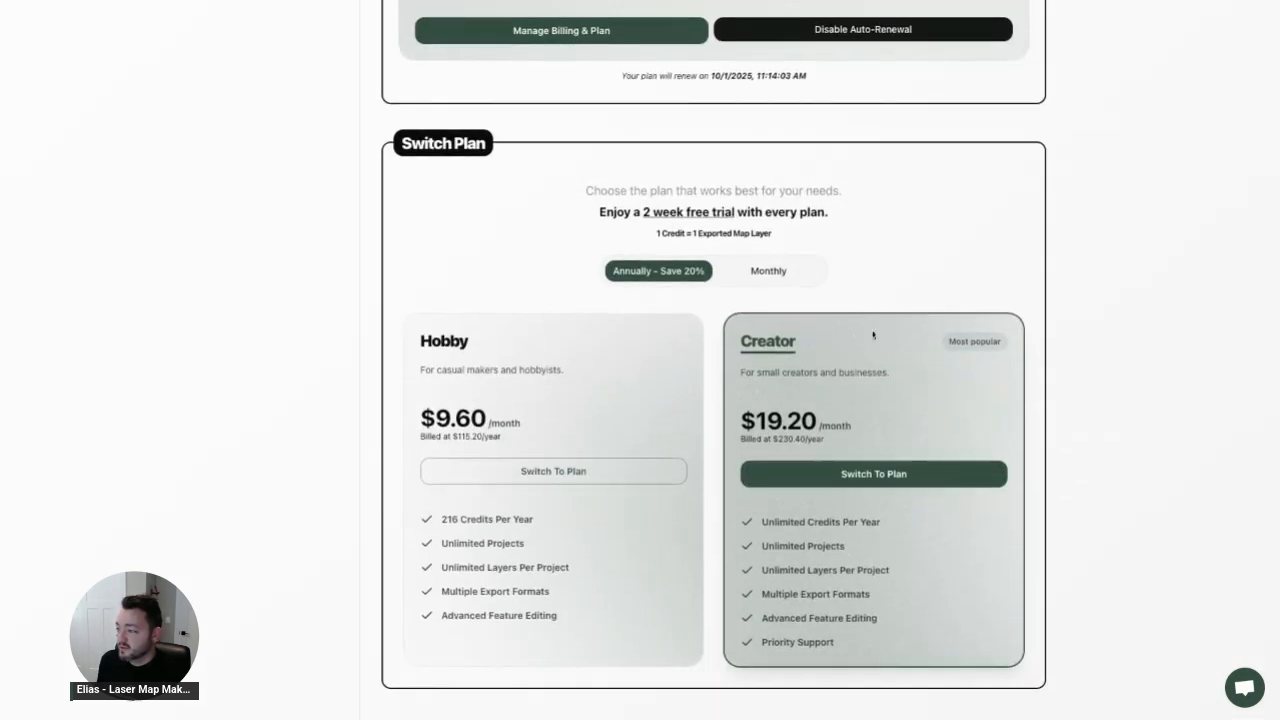
{"action": "scroll", "coordinate": [725, 357], "scroll_direction": "up", "scroll_amount": 4}
{"action": "scroll", "coordinate": [725, 357], "scroll_direction": "down", "scroll_amount": 1}
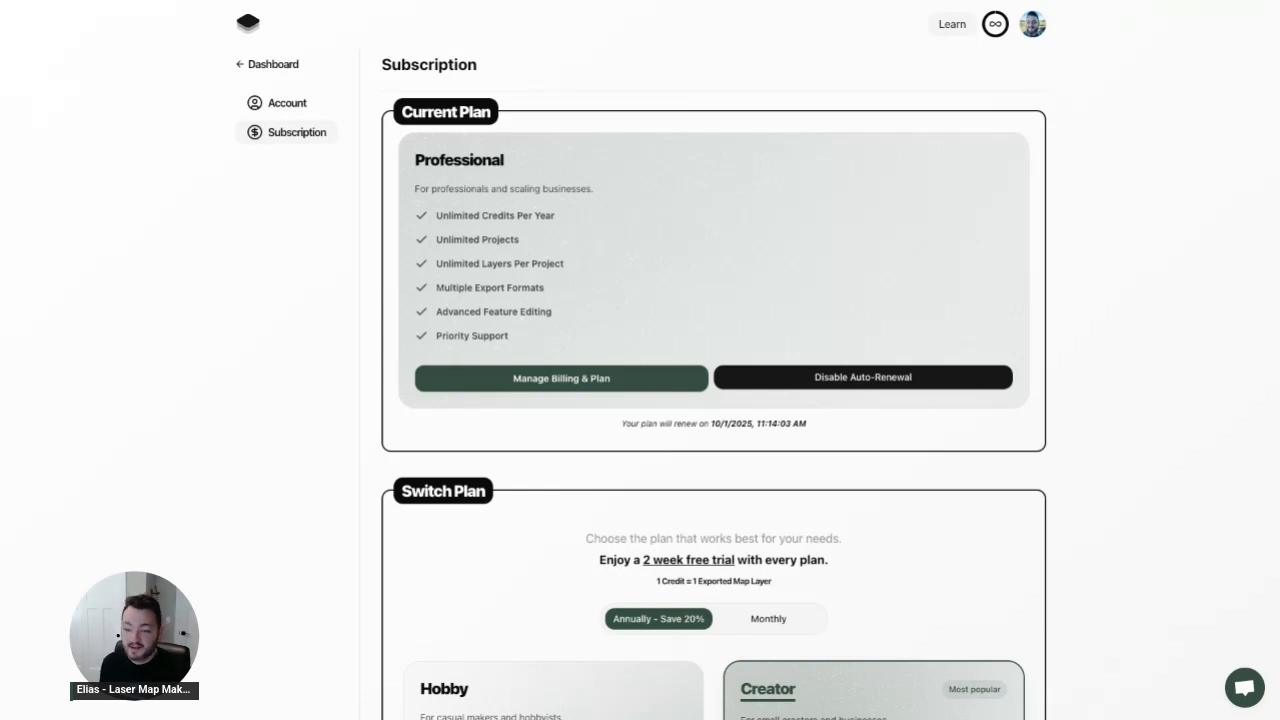
{"action": "scroll", "coordinate": [509, 591], "scroll_direction": "down", "scroll_amount": 1}
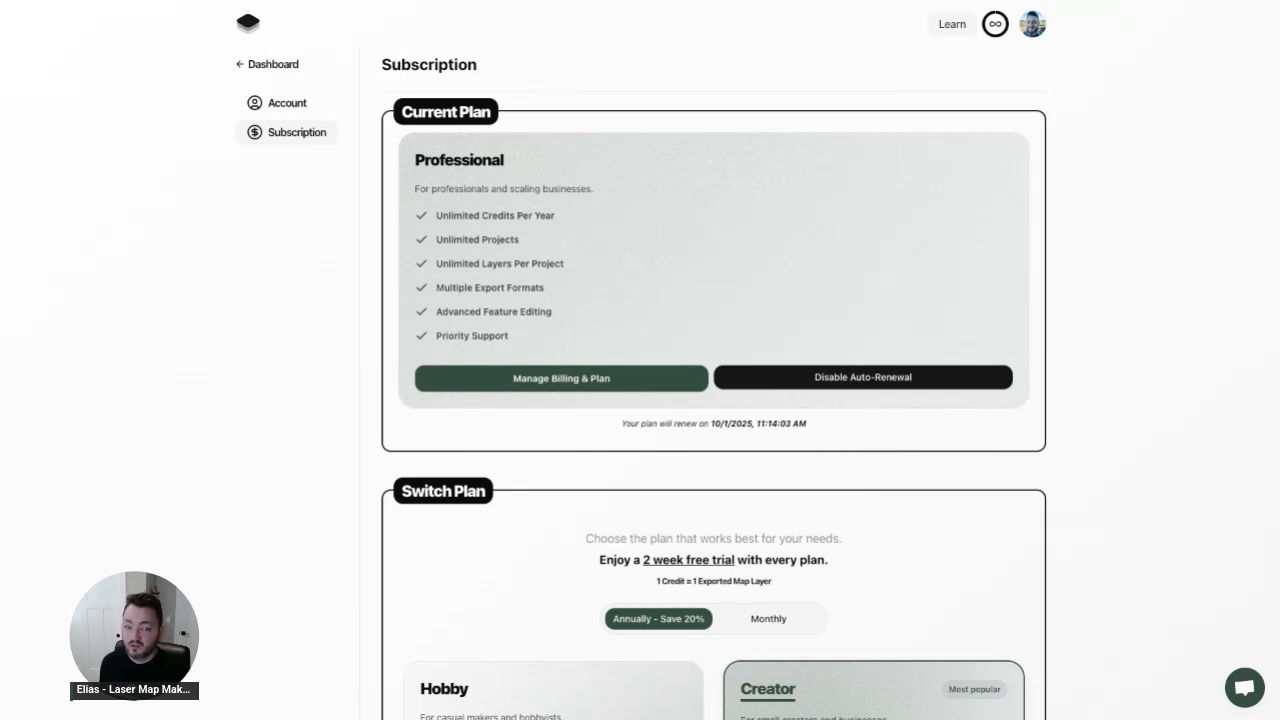
{"action": "scroll", "coordinate": [506, 485], "scroll_direction": "down", "scroll_amount": 4}
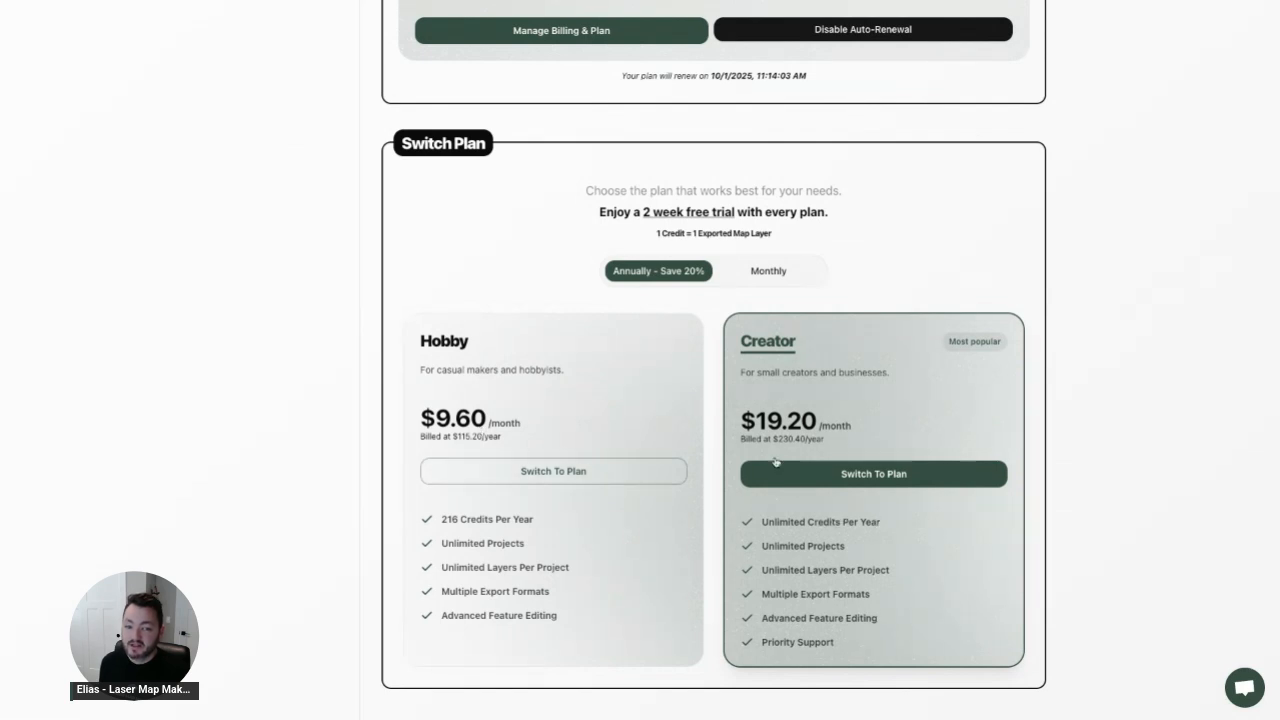
{"action": "scroll", "coordinate": [727, 400], "scroll_direction": "up", "scroll_amount": 2}
{"action": "scroll", "coordinate": [727, 400], "scroll_direction": "up", "scroll_amount": 2}
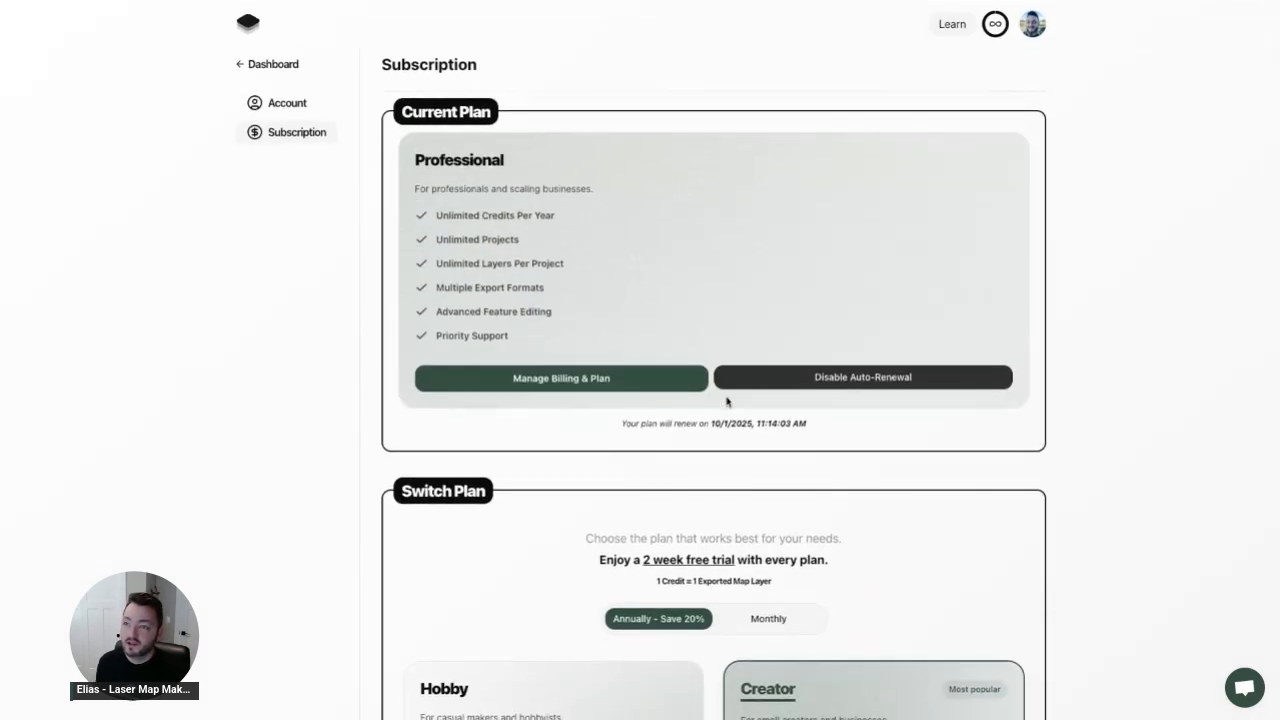
{"action": "scroll", "coordinate": [557, 164], "scroll_direction": "down", "scroll_amount": 3}
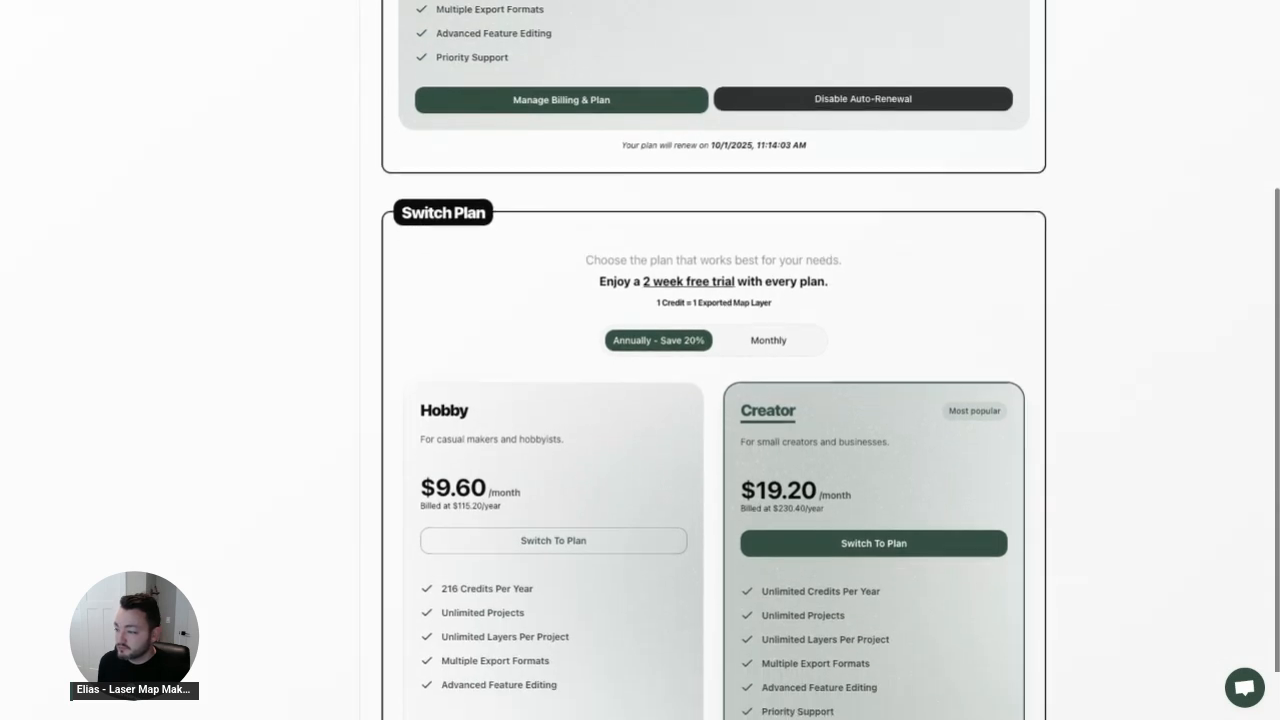
{"action": "scroll", "coordinate": [557, 164], "scroll_direction": "up", "scroll_amount": 1}
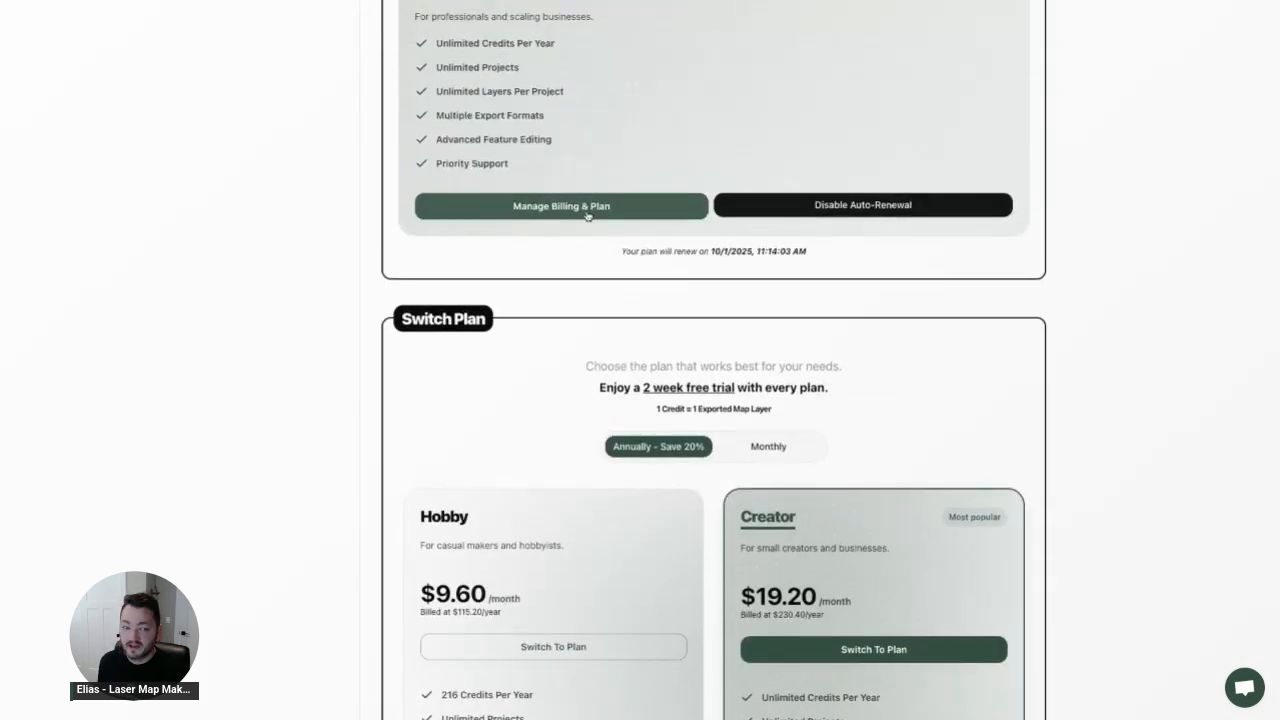
{"action": "scroll", "coordinate": [587, 215], "scroll_direction": "up", "scroll_amount": 2}
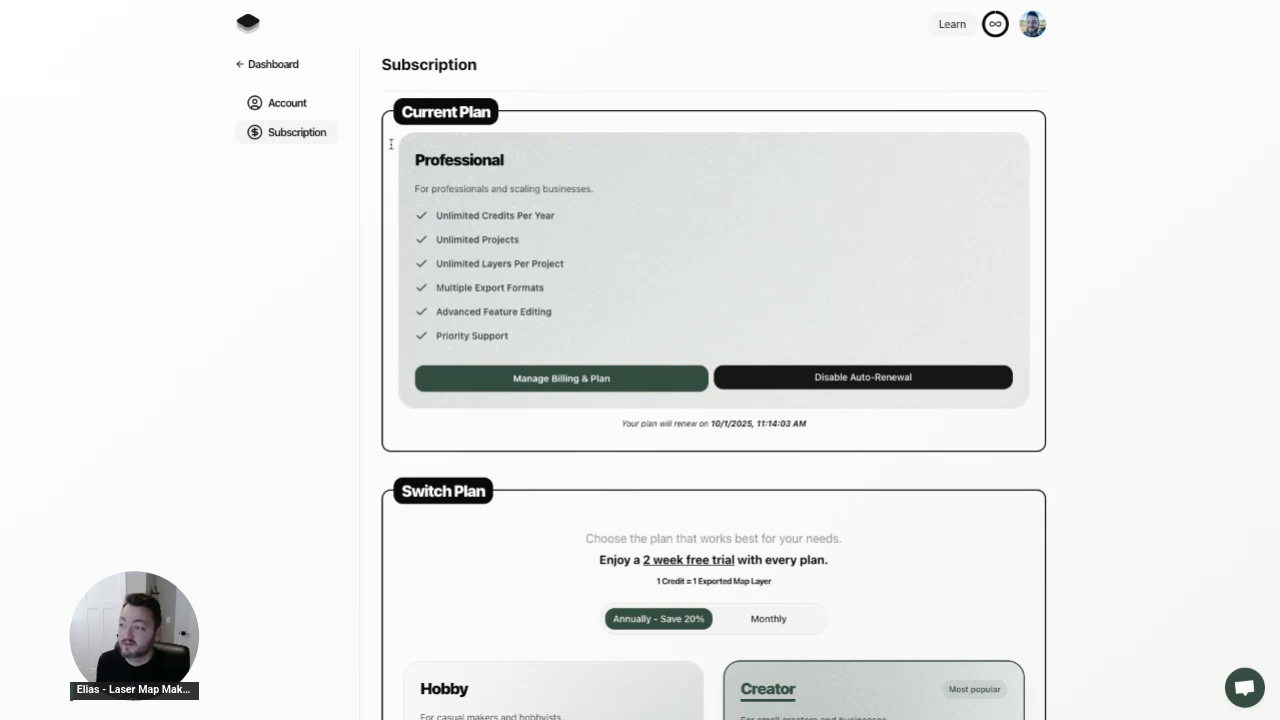
{"action": "left_click", "coordinate": [275, 63]}
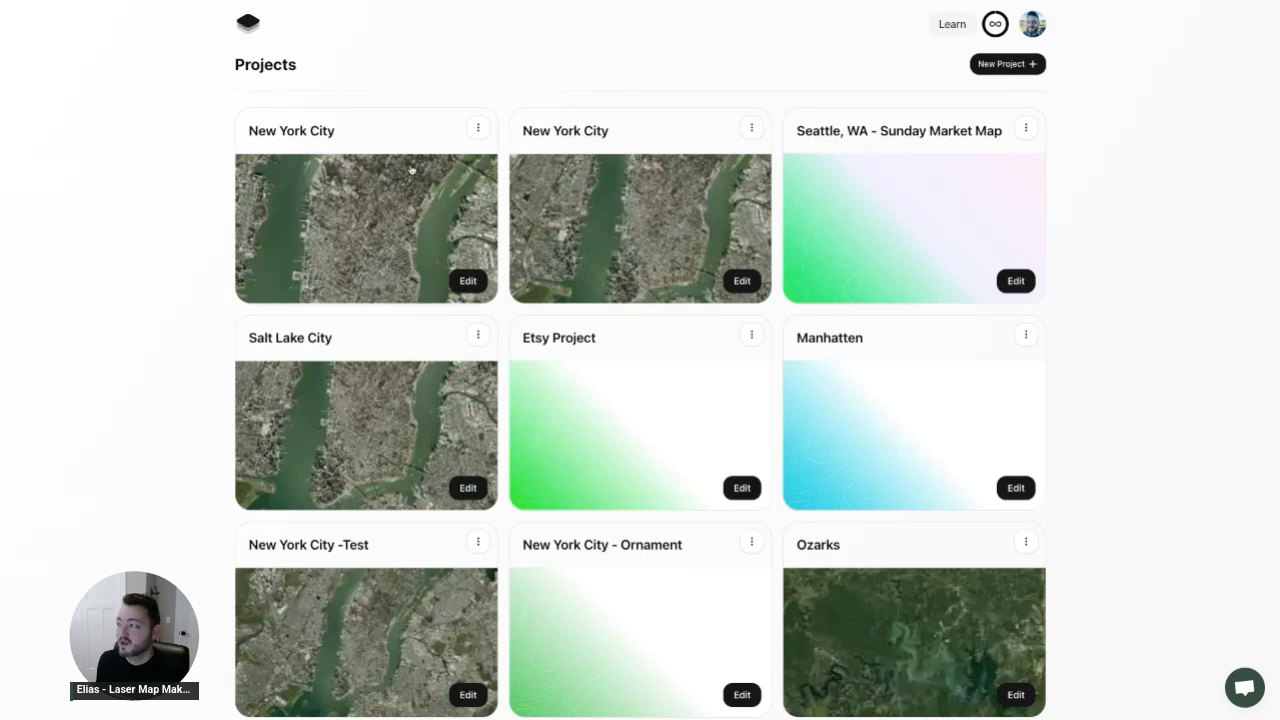
{"action": "left_click", "coordinate": [1018, 72]}
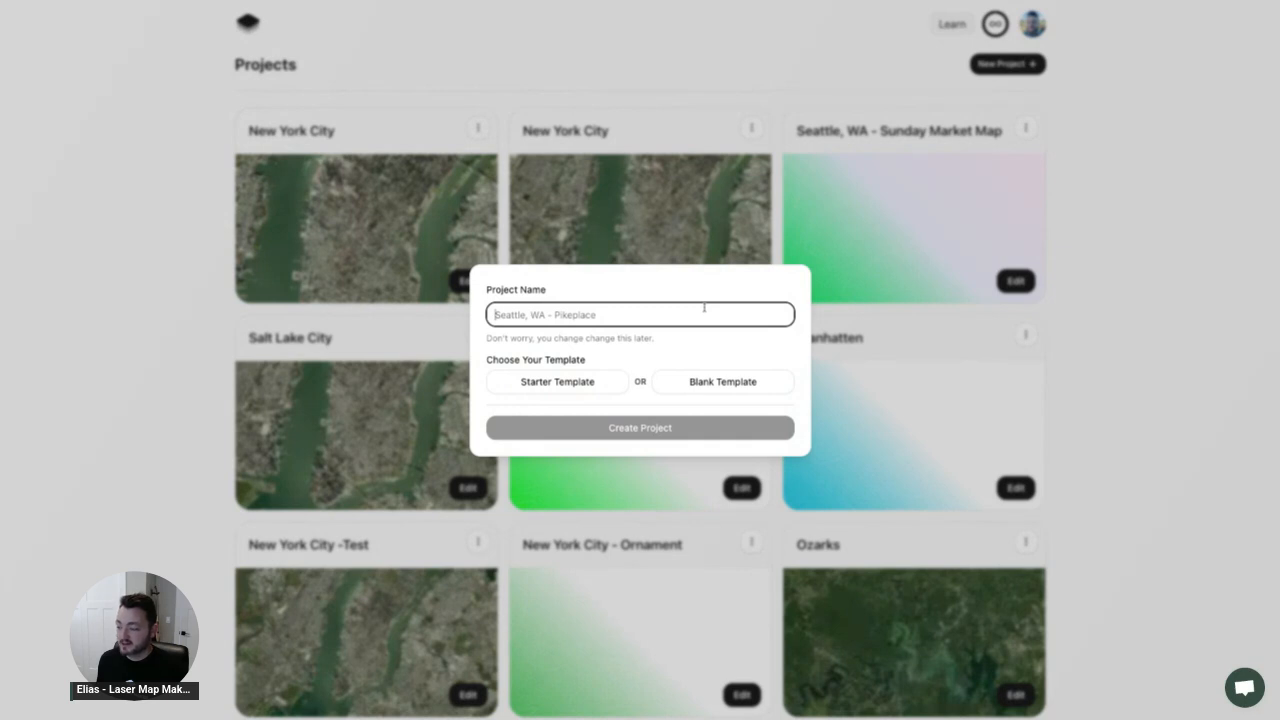
{"action": "type", "text": "New Y"}
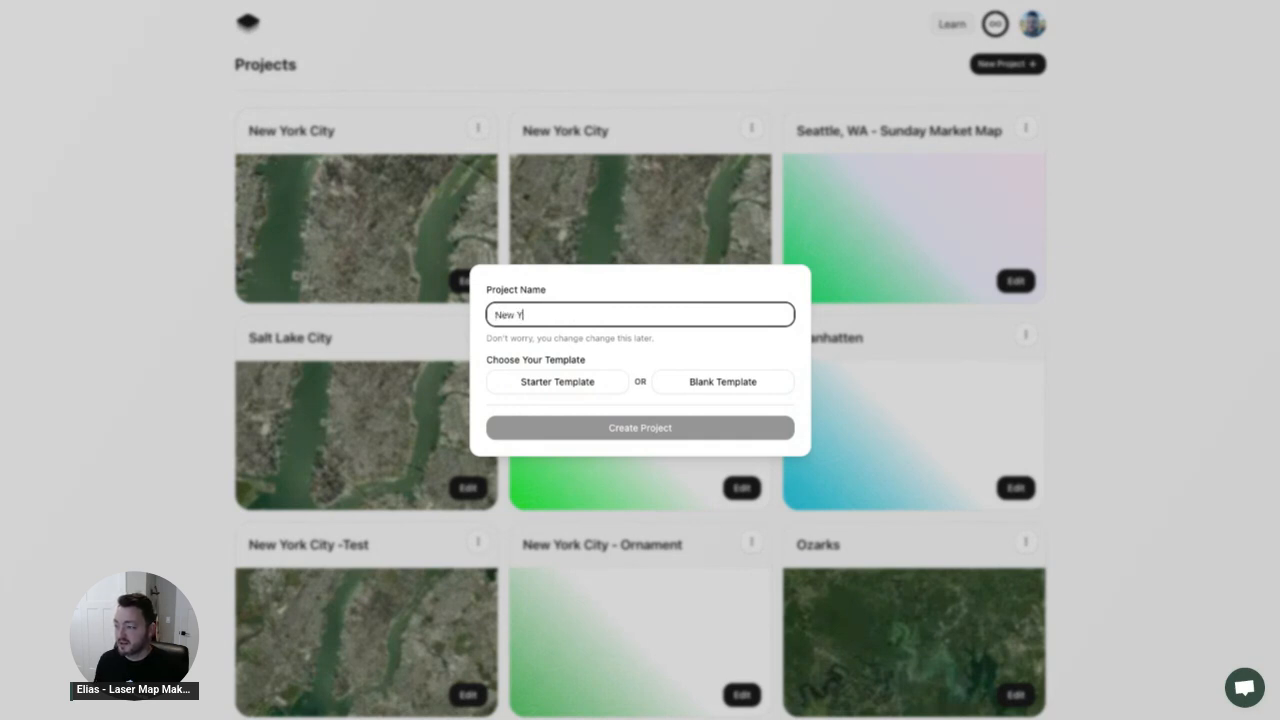
{"action": "type", "text": "ork City"}
{"action": "left_click", "coordinate": [732, 357]}
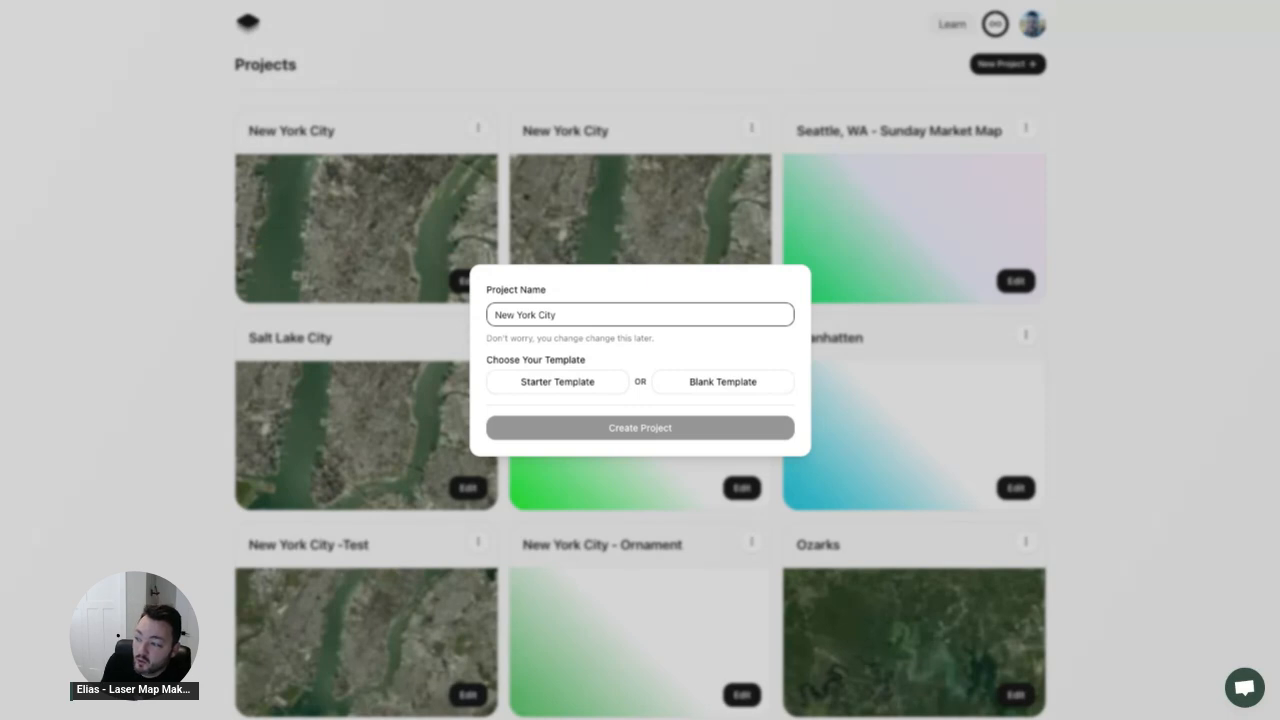
{"action": "left_click", "coordinate": [583, 394]}
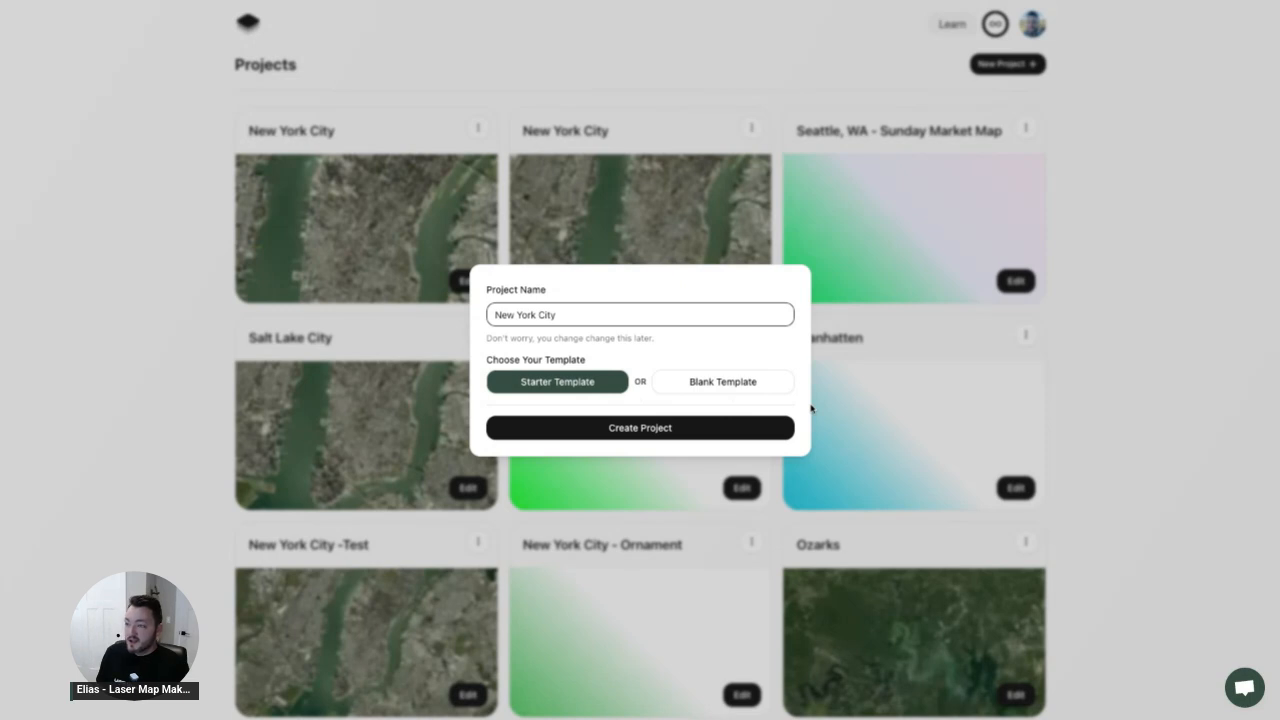
{"action": "left_click", "coordinate": [1090, 400]}
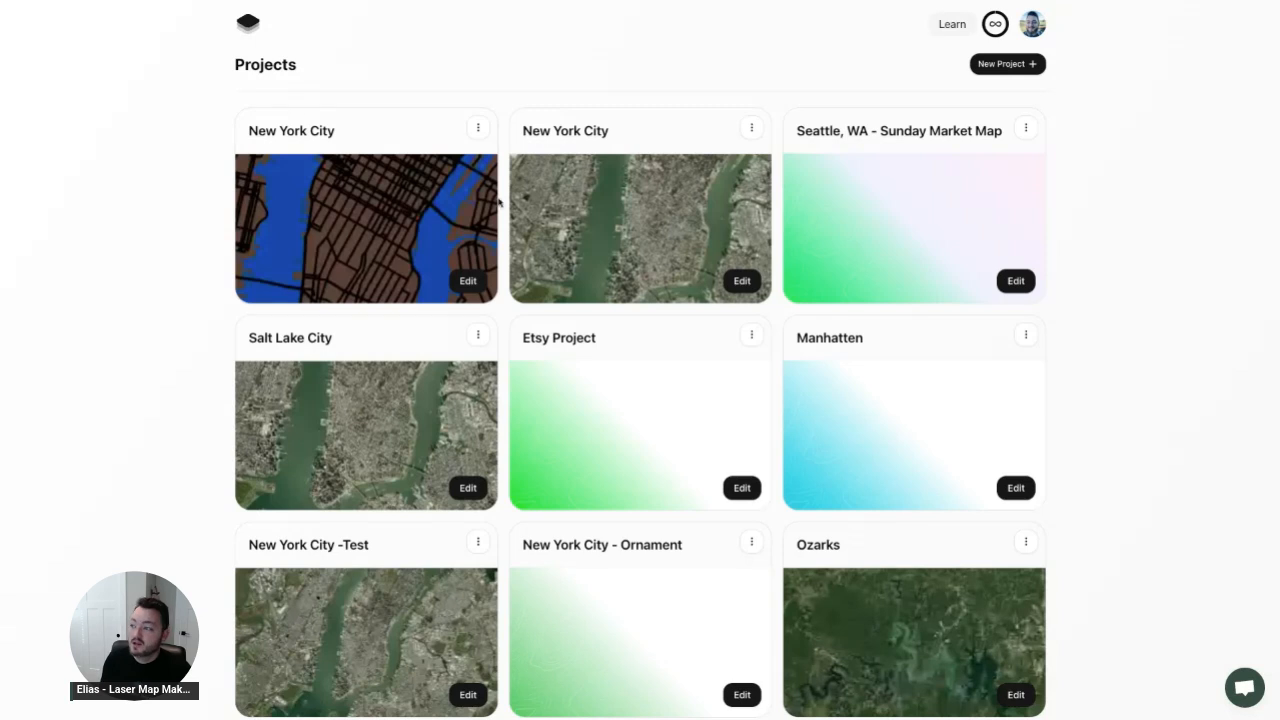
- View the first New York City project's rename, duplicate and delete options and its exports page, and return to the project list
{"action": "left_click", "coordinate": [479, 129]}
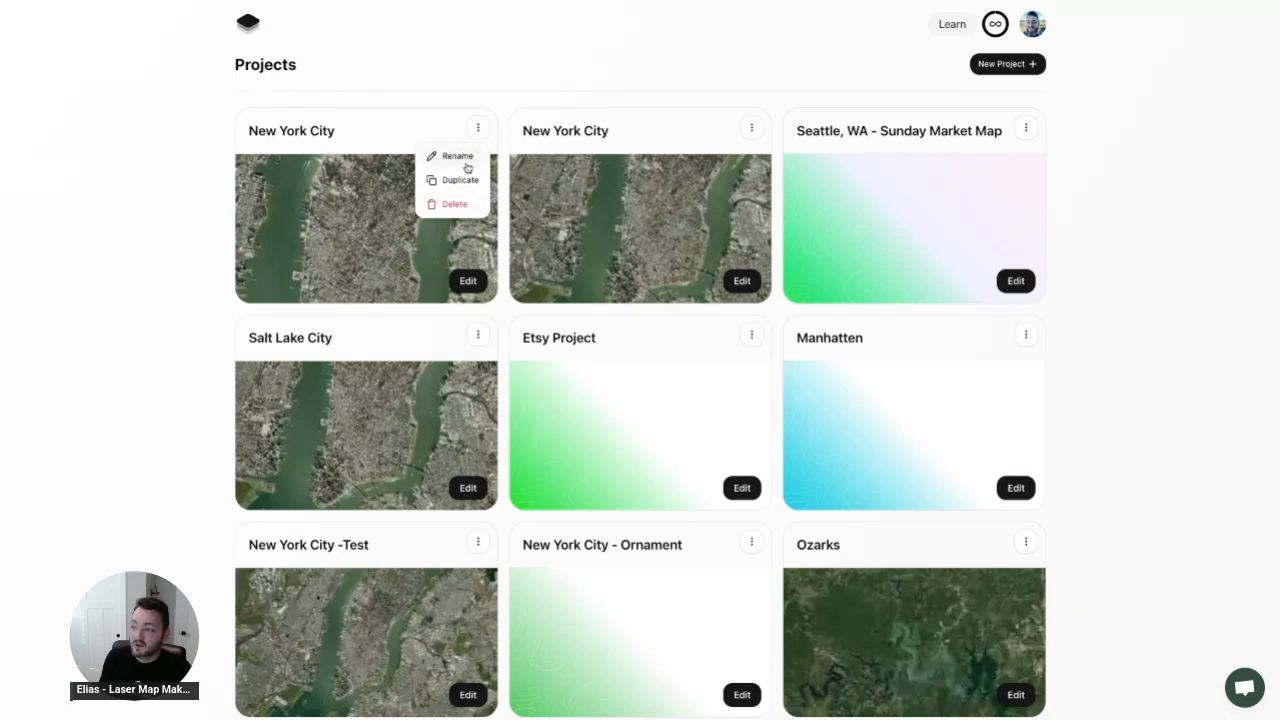
{"action": "left_click", "coordinate": [471, 114]}
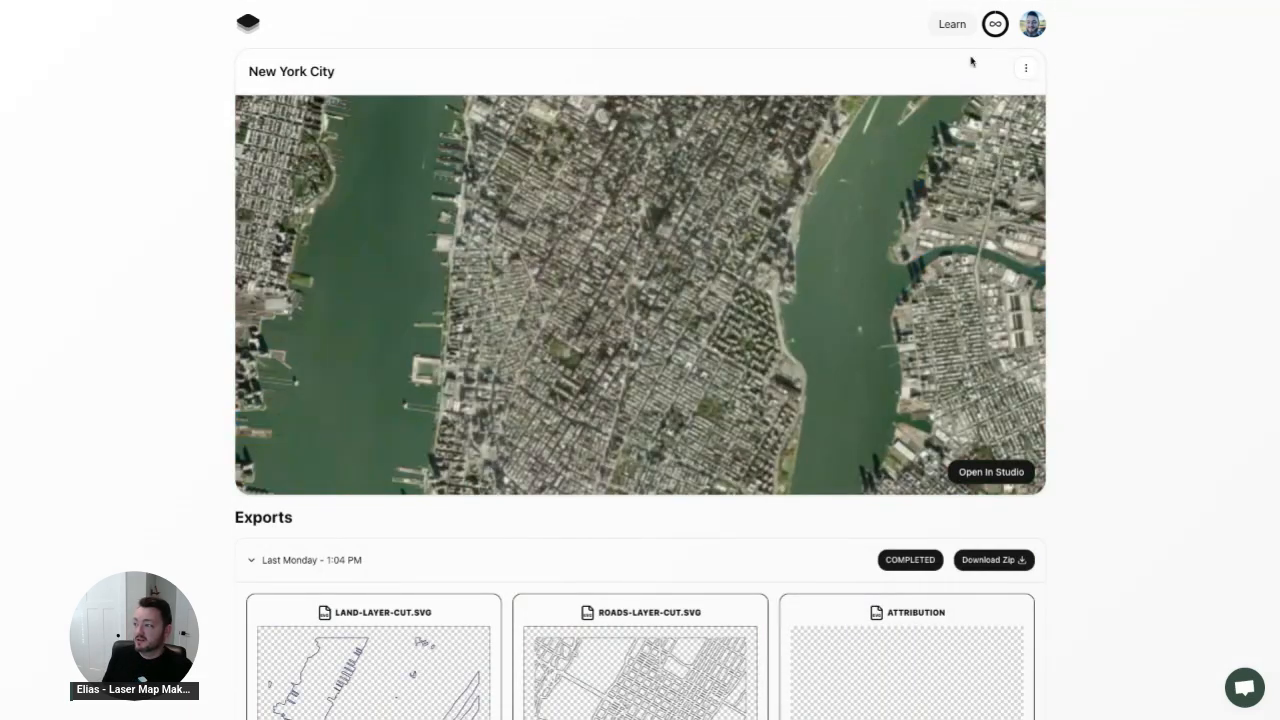
{"action": "left_click", "coordinate": [252, 28]}
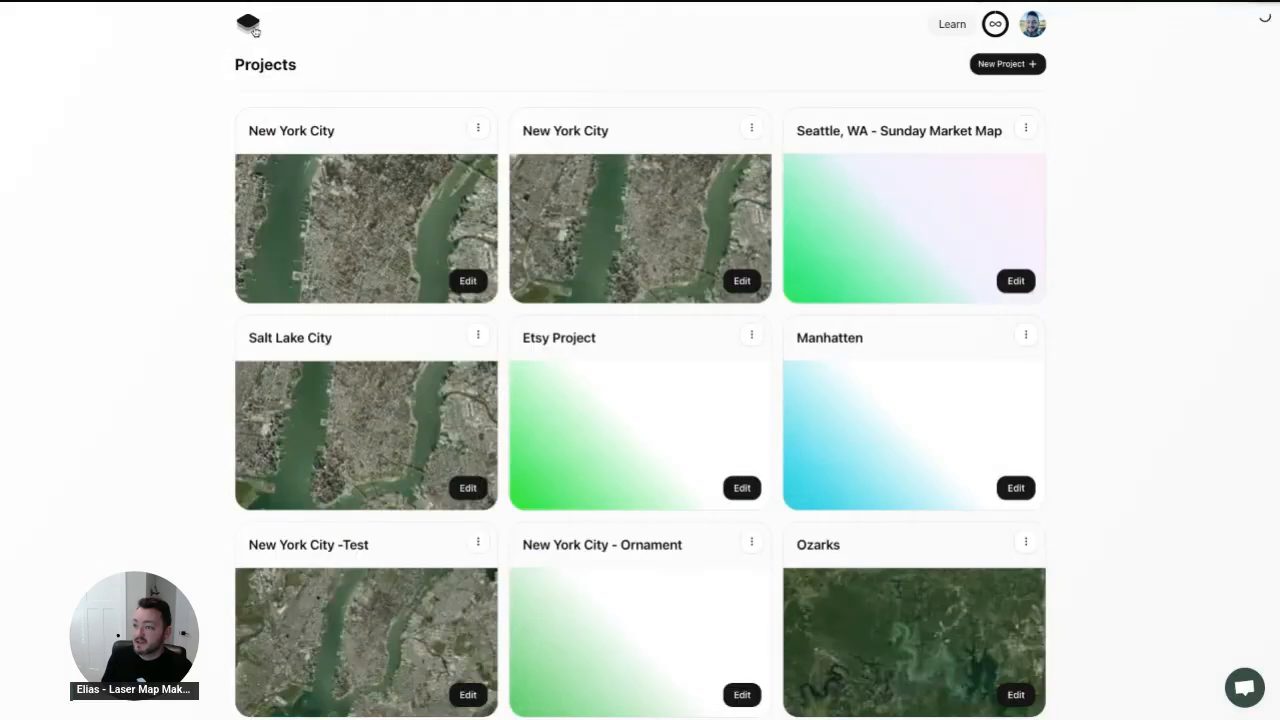
- Create a new project named New York City from the Starter Template
{"action": "left_click", "coordinate": [1028, 70]}
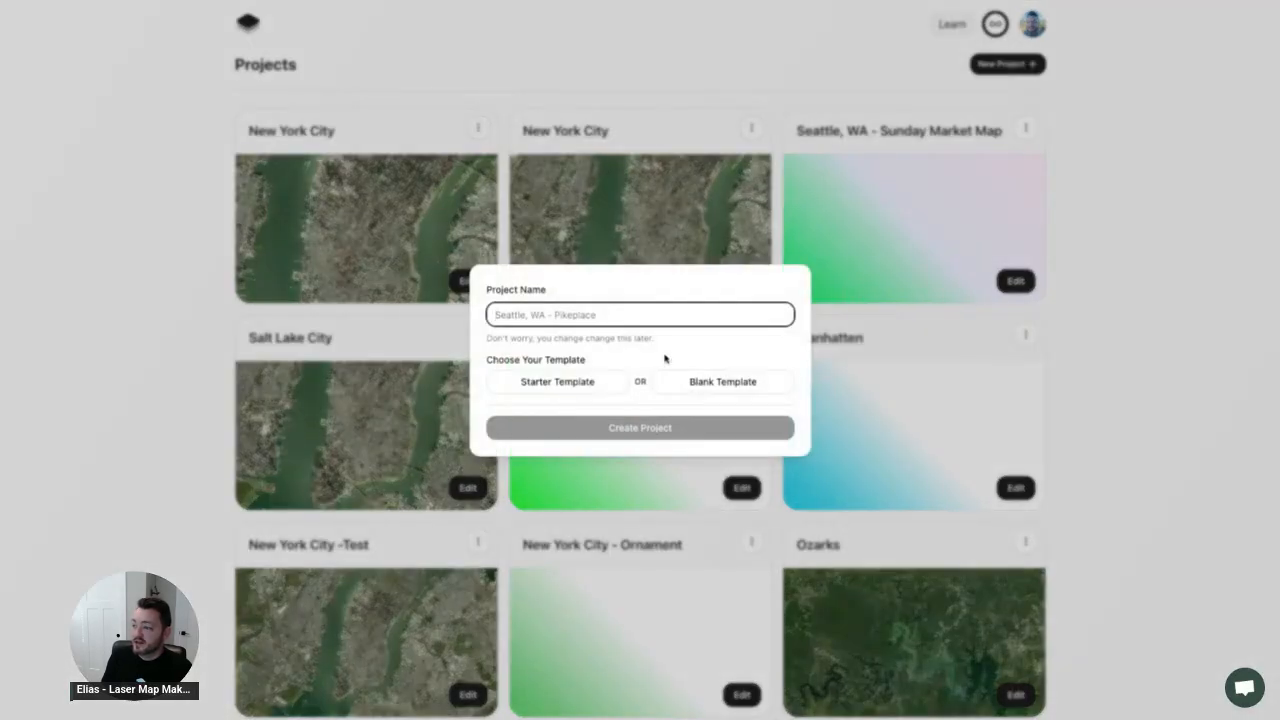
{"action": "left_click", "coordinate": [594, 390]}
{"action": "left_click", "coordinate": [616, 317]}
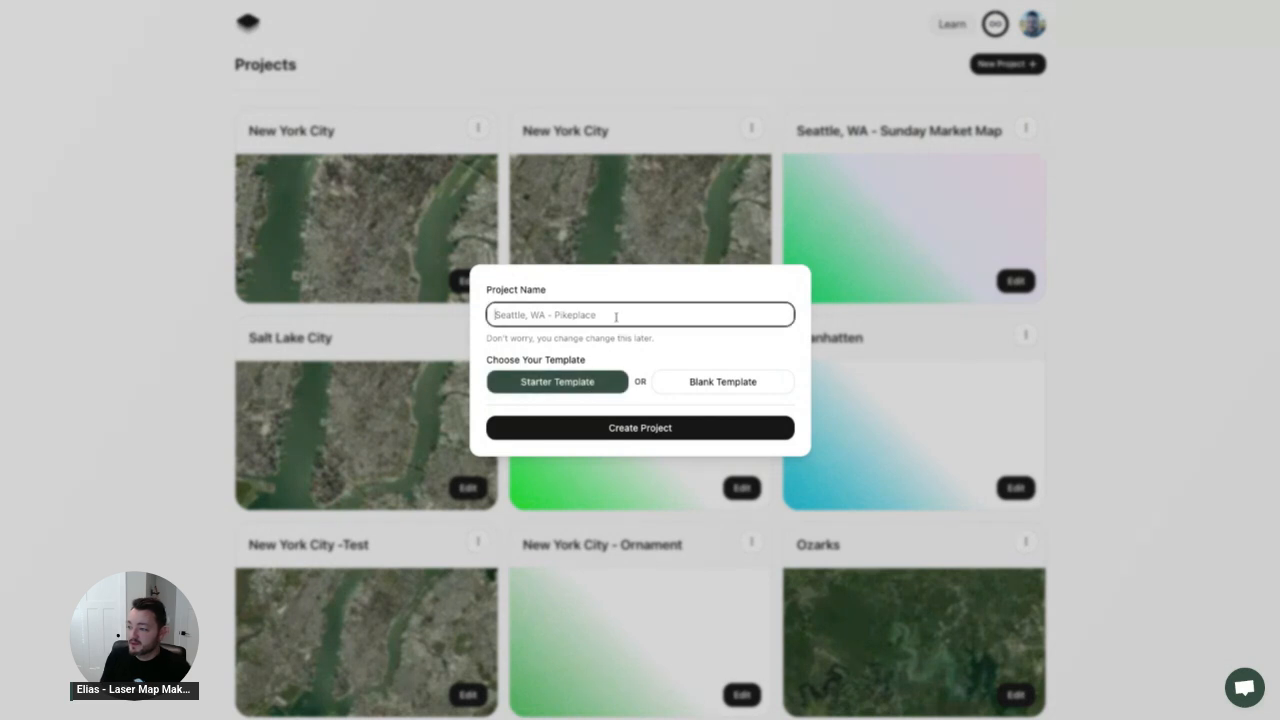
{"action": "left_click", "coordinate": [598, 335]}
{"action": "left_click", "coordinate": [644, 435]}
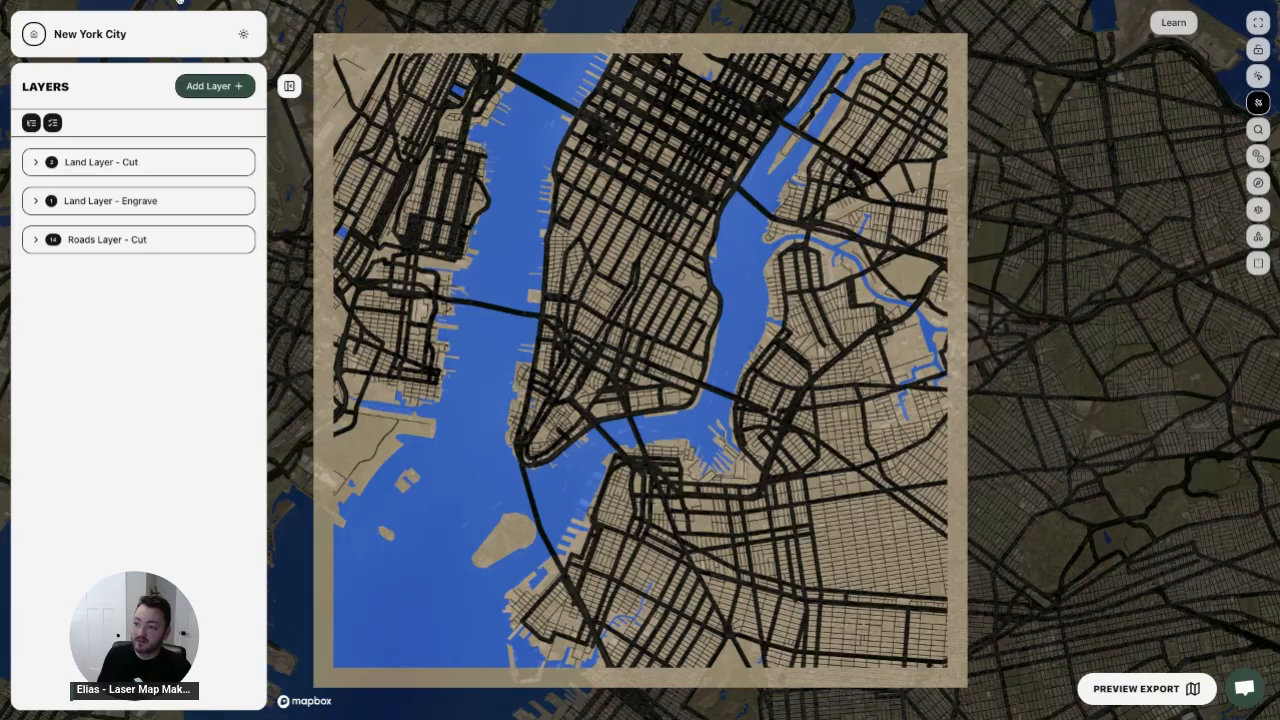
- Return to the project list and create a project named asdfasd from the Blank Template
{"action": "left_click", "coordinate": [31, 38]}
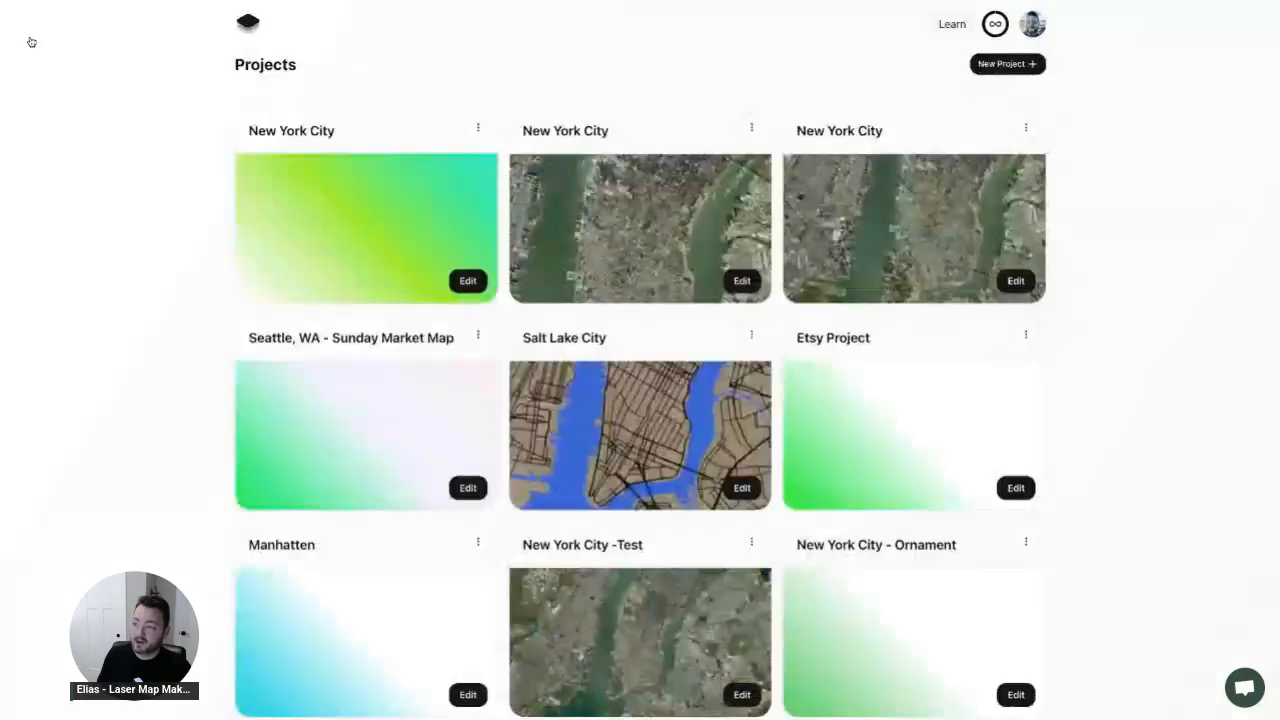
{"action": "left_click", "coordinate": [1015, 67]}
{"action": "type", "text": "asdfasd"}
{"action": "double_click", "coordinate": [641, 320]}
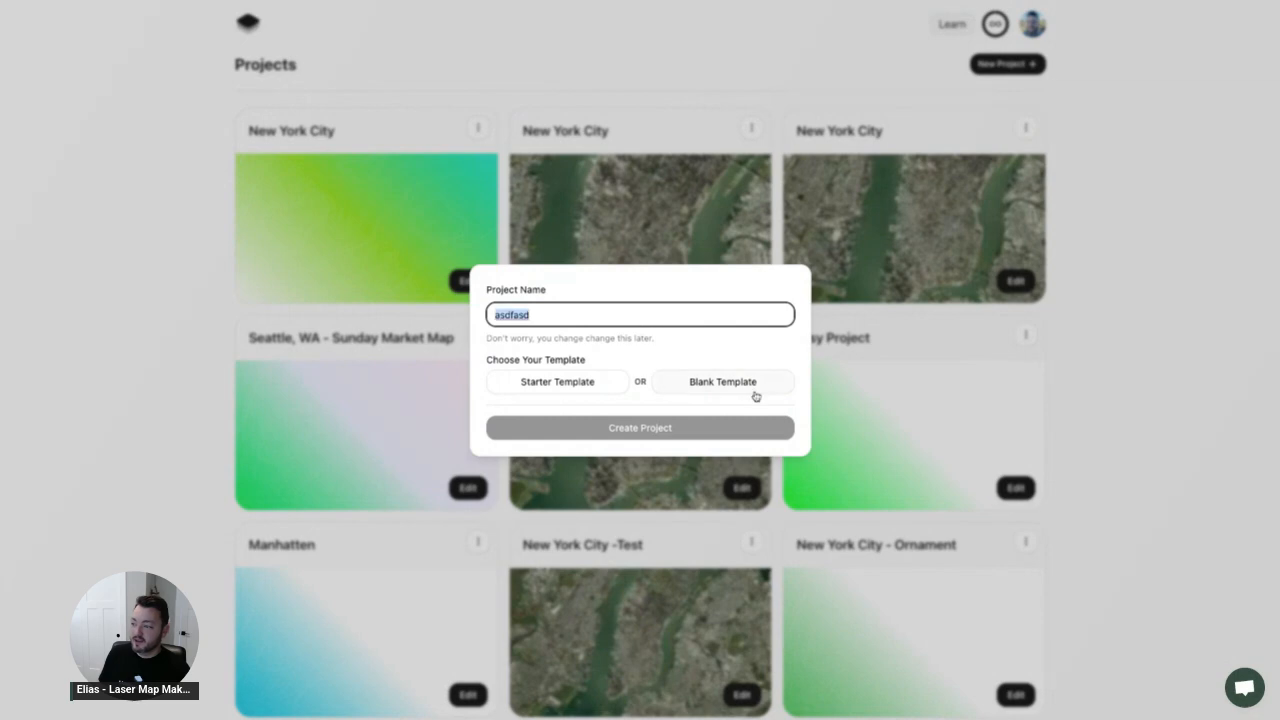
{"action": "left_click", "coordinate": [731, 388]}
{"action": "left_click", "coordinate": [674, 432]}
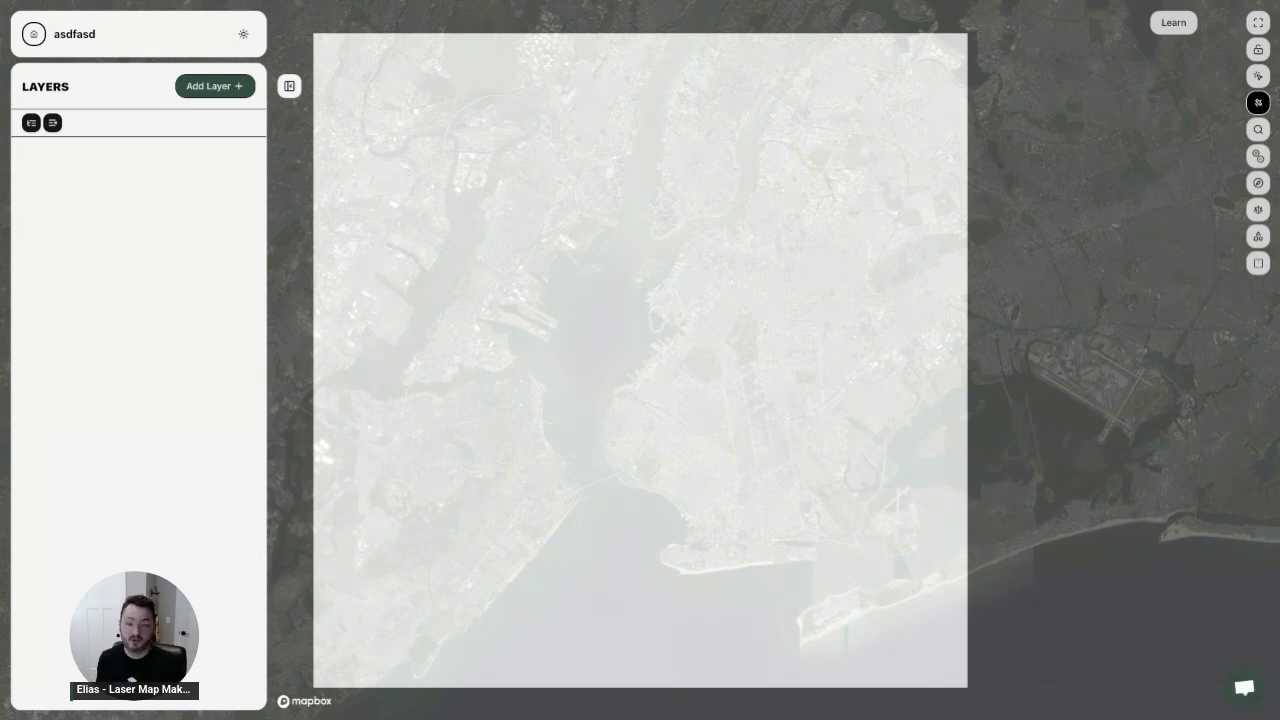
- Leave the blank project and open the newly created New York City starter project in the studio
{"action": "left_click", "coordinate": [27, 40]}
{"action": "left_click", "coordinate": [615, 191]}
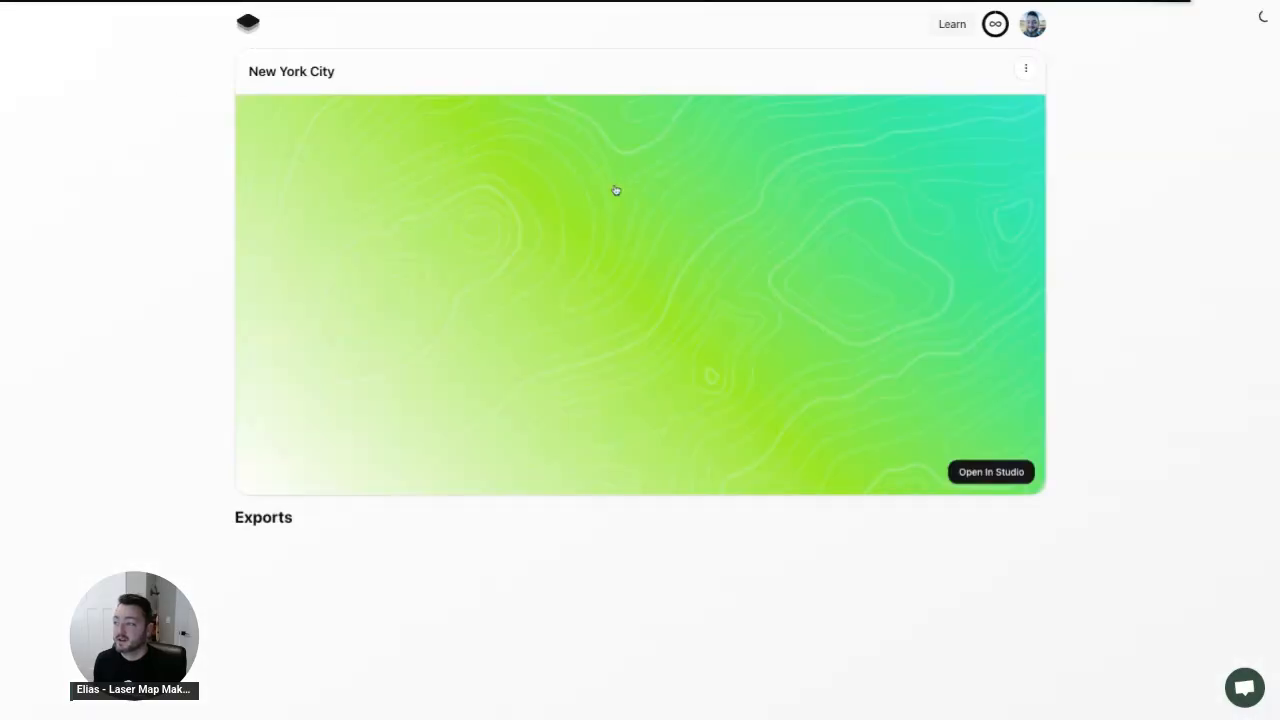
{"action": "left_click", "coordinate": [991, 471]}
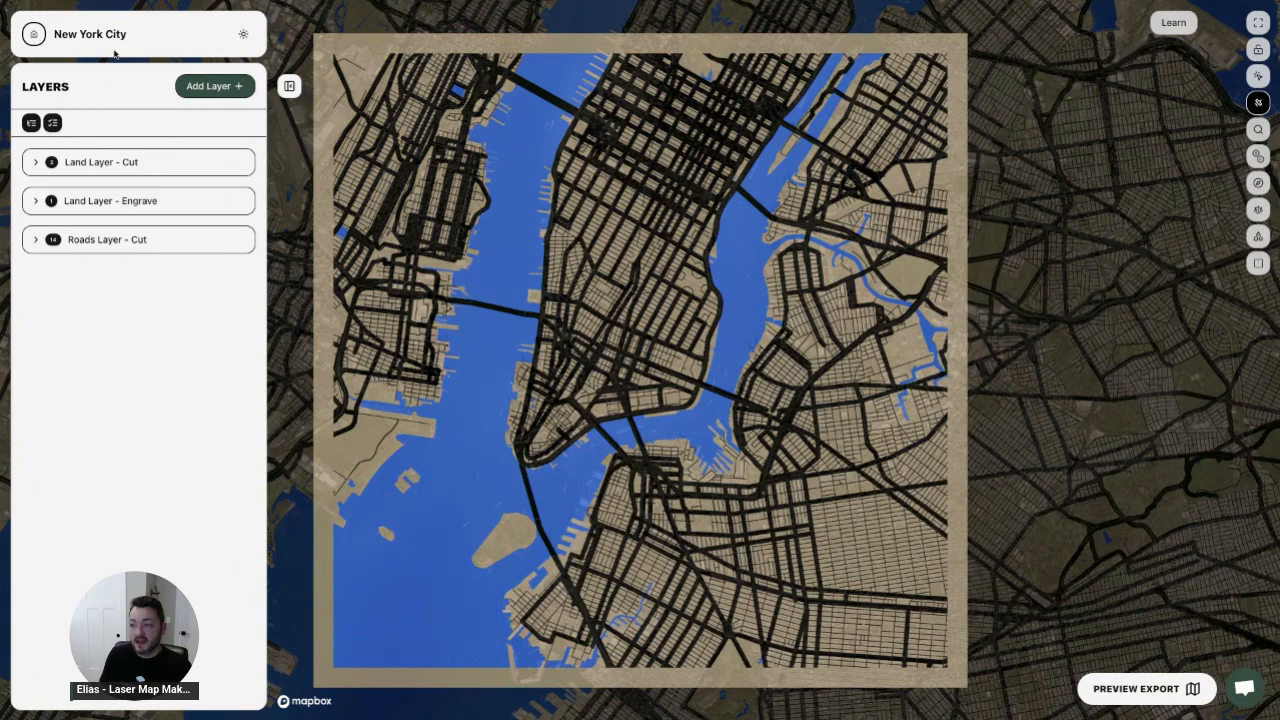
- Try out zooming and shifting the map of Lower Manhattan within the square frame
{"action": "scroll", "coordinate": [592, 339], "scroll_direction": "down", "scroll_amount": 2}
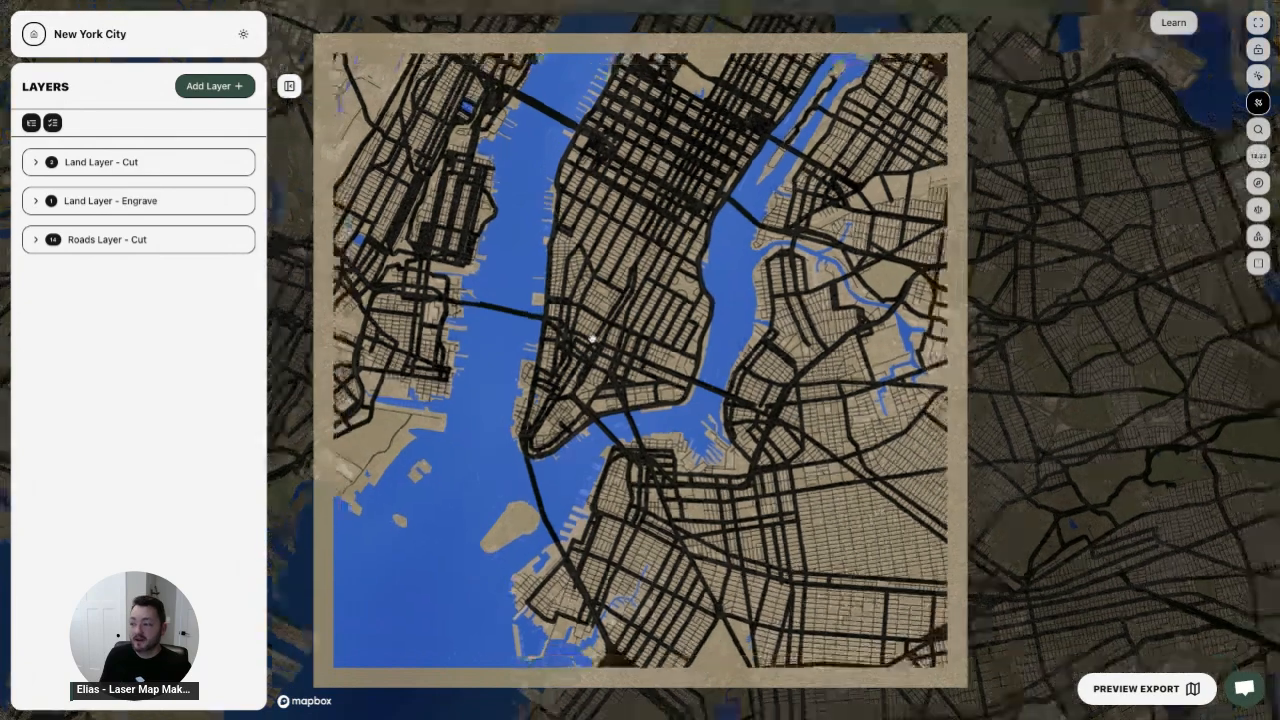
{"action": "scroll", "coordinate": [592, 339], "scroll_direction": "up", "scroll_amount": 2}
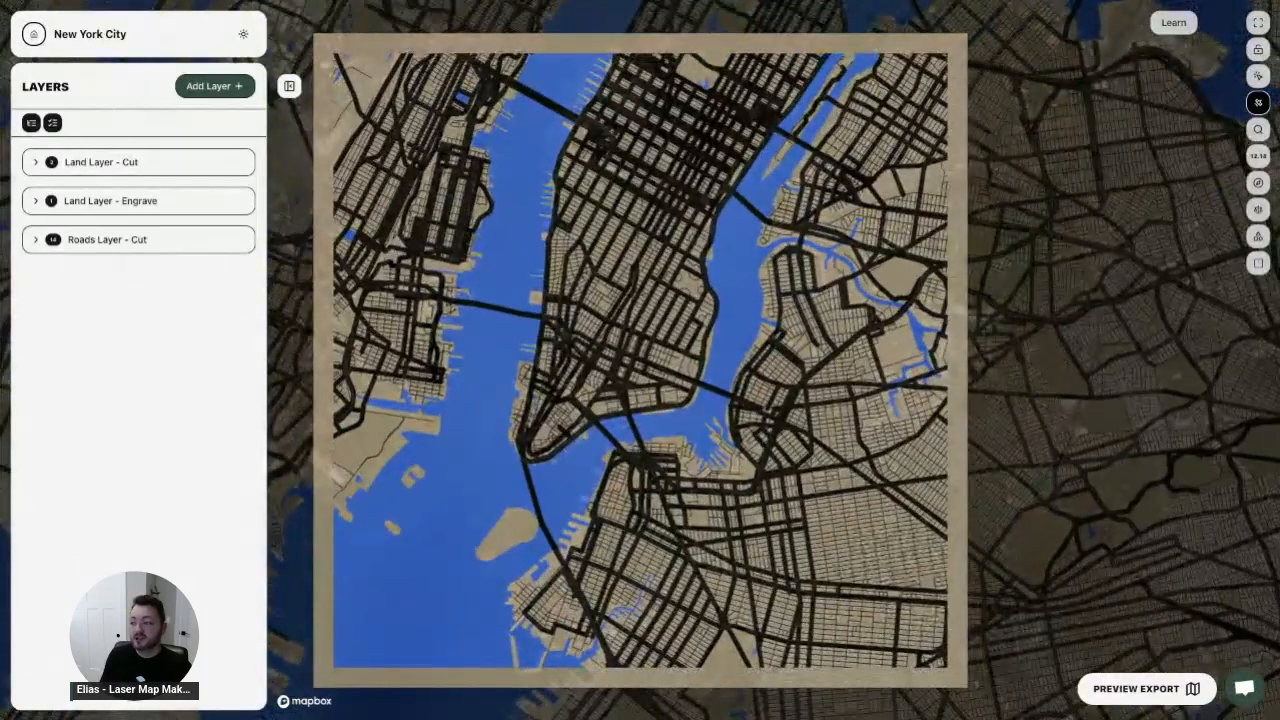
{"action": "left_click_drag", "start_coordinate": [580, 327], "coordinate": [592, 339]}
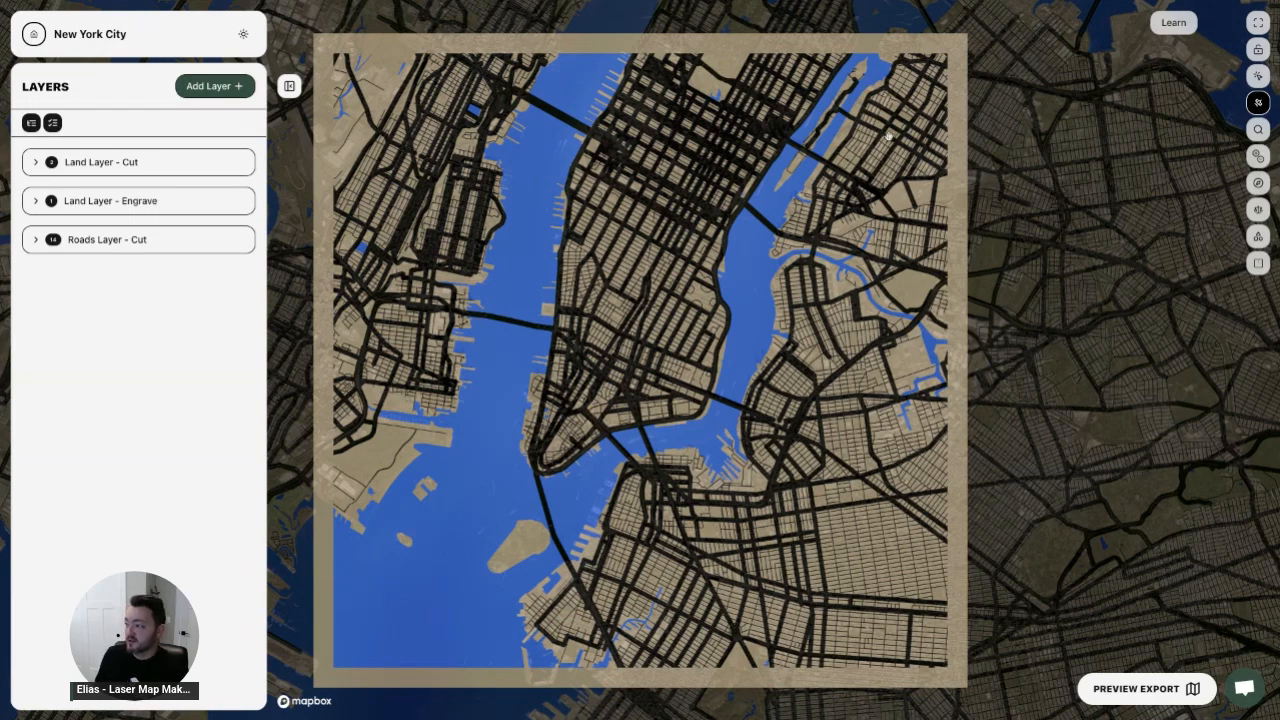
- Search the map for florida, choose the Florida result in Paris, France, and adjust the framing over the city
{"action": "left_click", "coordinate": [1258, 131]}
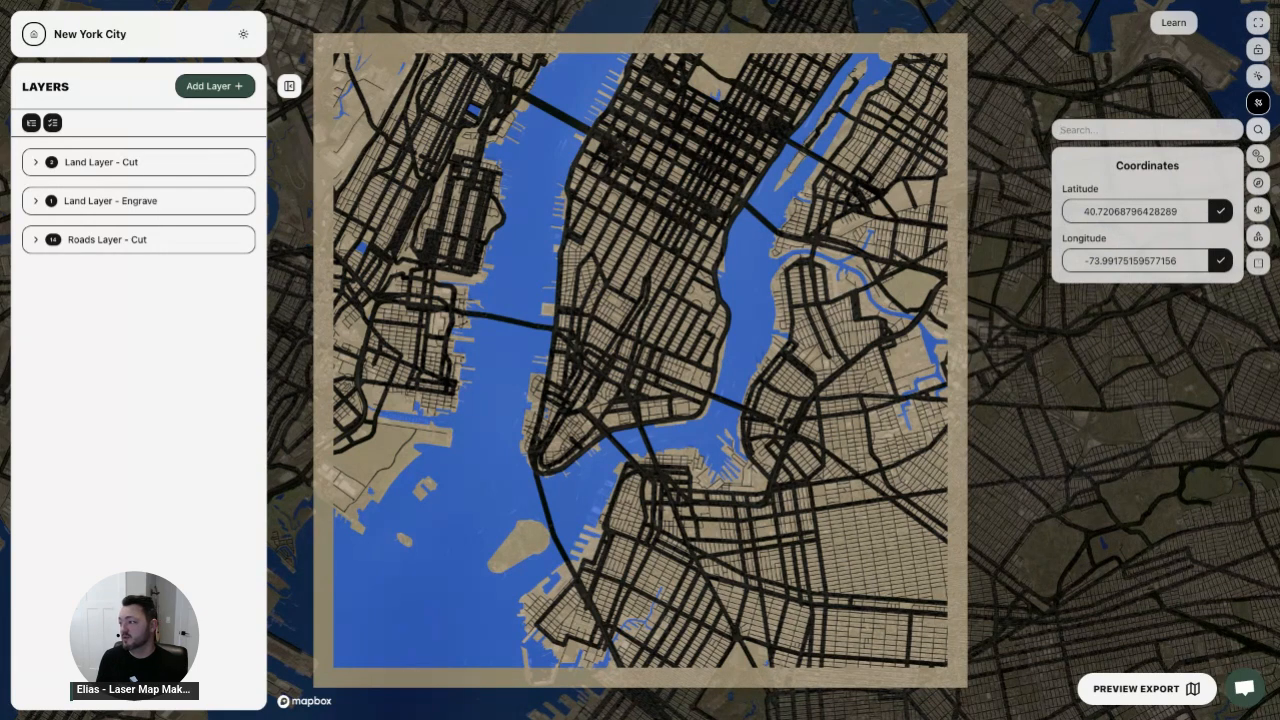
{"action": "type", "text": "florida"}
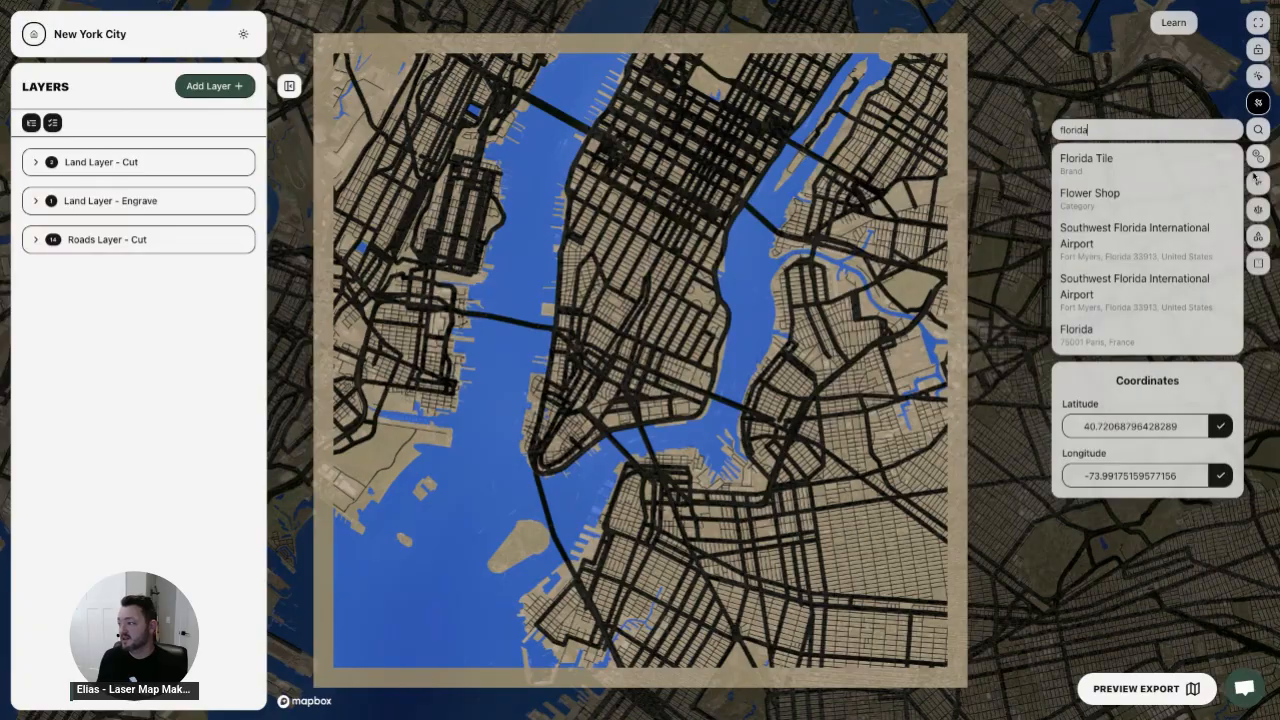
{"action": "left_click", "coordinate": [1141, 337]}
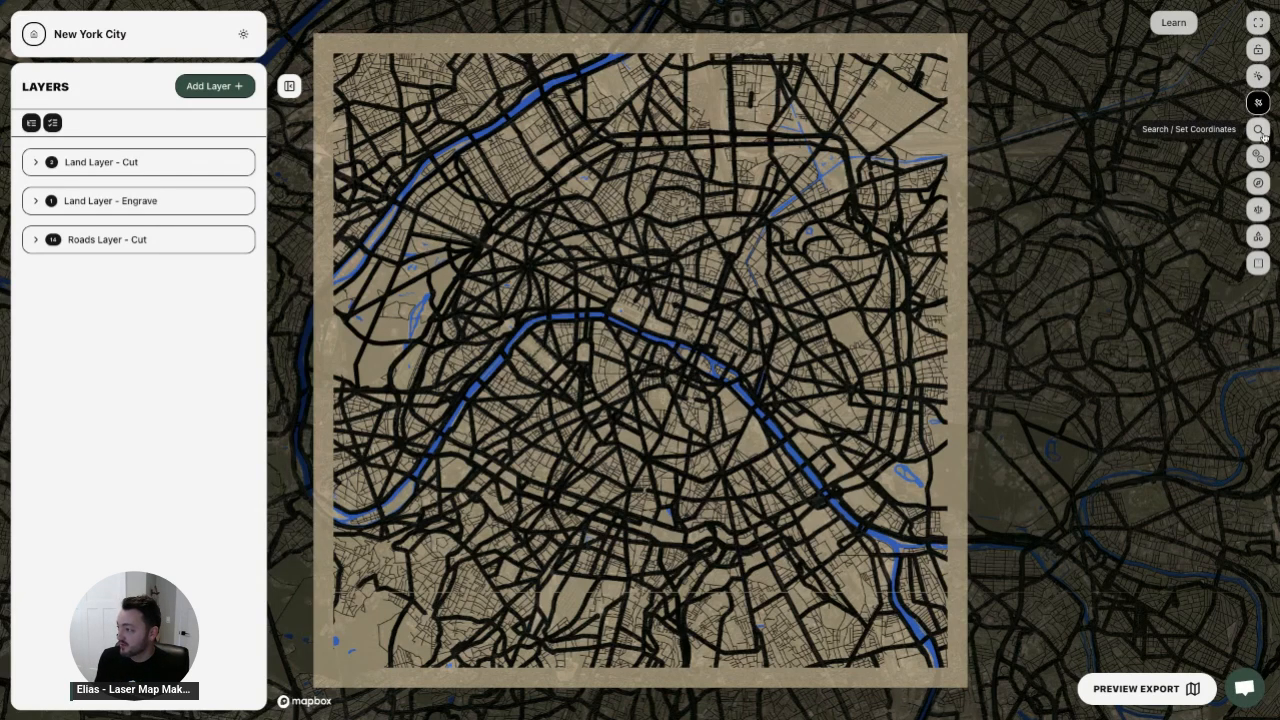
{"action": "left_click_drag", "start_coordinate": [603, 383], "coordinate": [672, 397]}
{"action": "scroll", "coordinate": [628, 324], "scroll_direction": "up", "scroll_amount": 5}
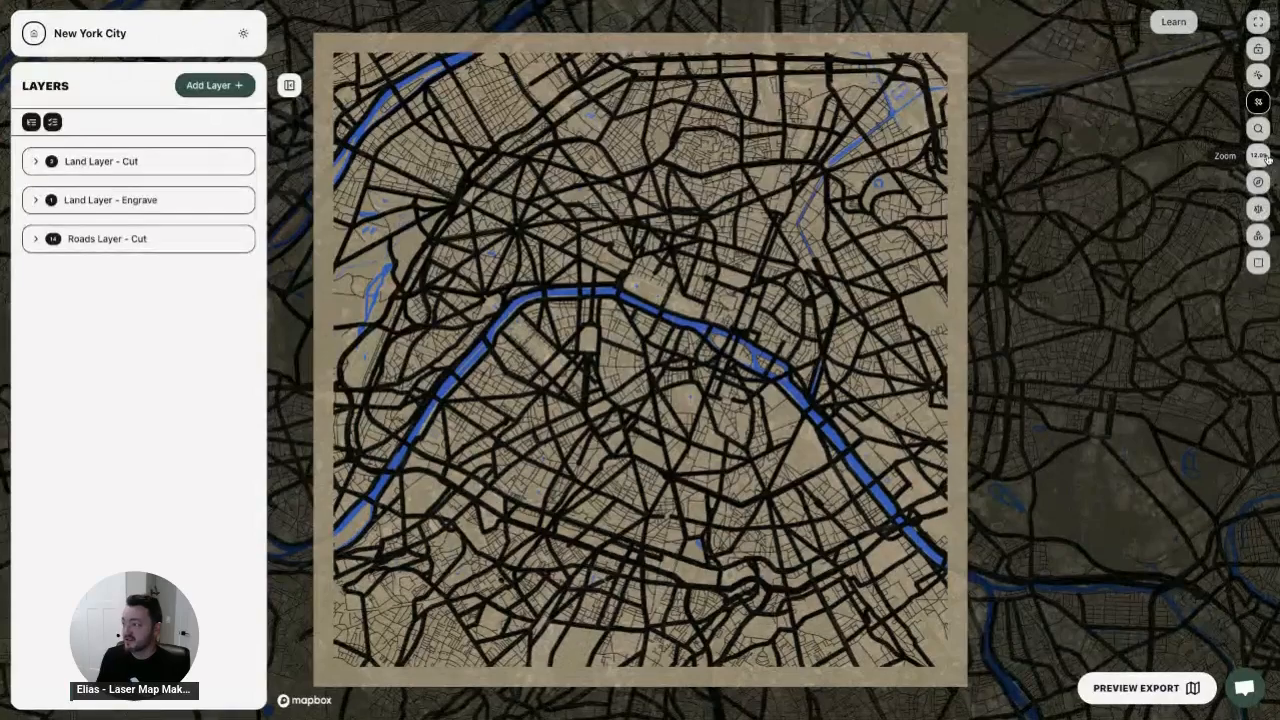
- Try the preset zoom increments in and out on the Paris map, and set the zoom level to 10
{"action": "left_click", "coordinate": [1258, 157]}
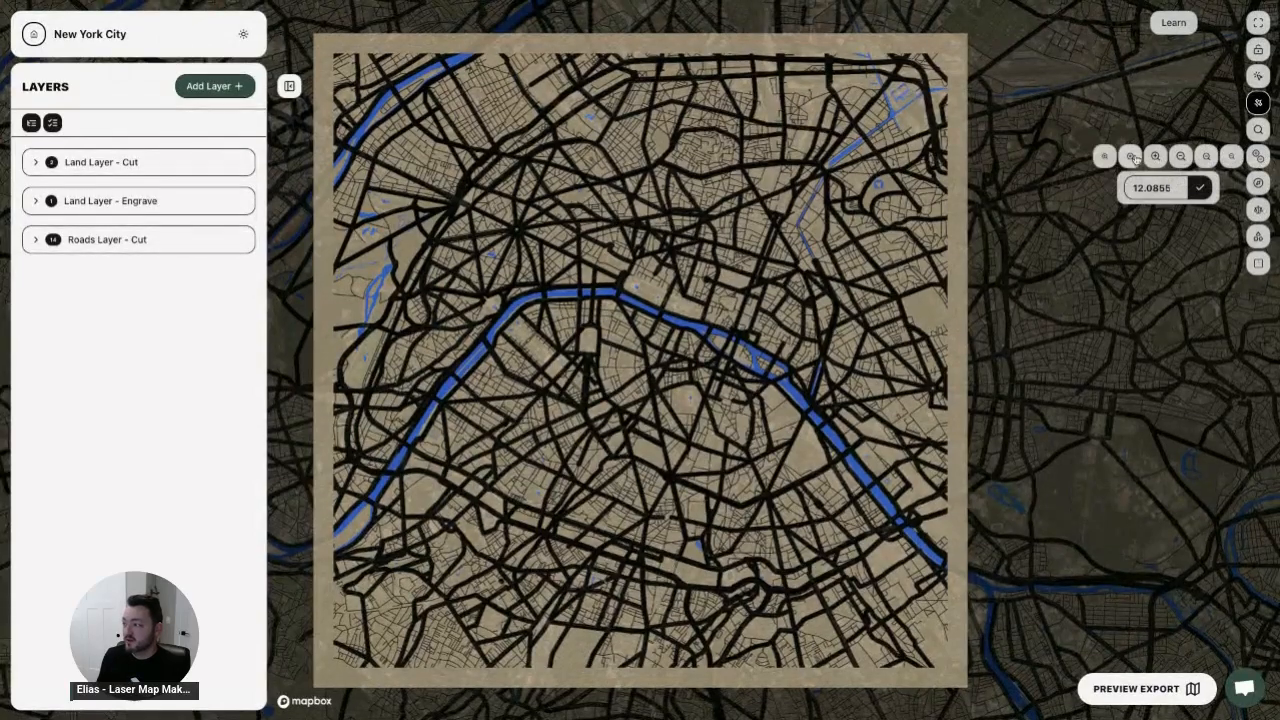
{"action": "left_click", "coordinate": [1131, 157]}
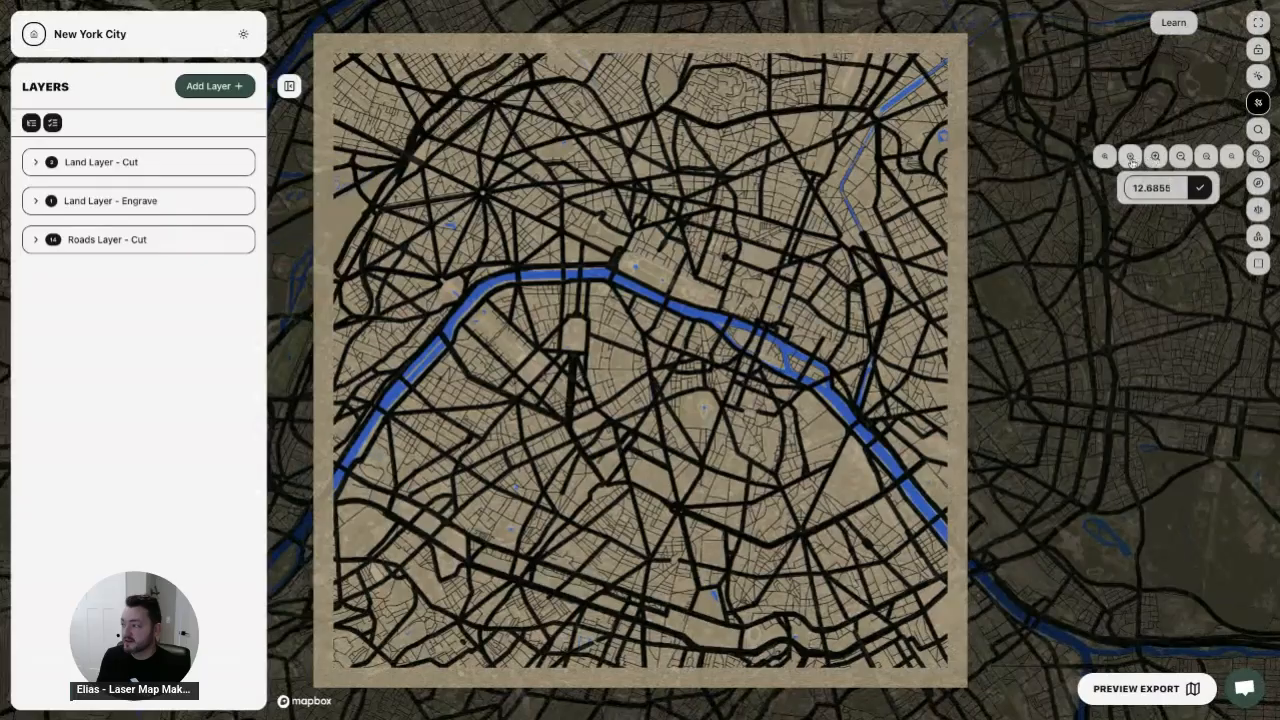
{"action": "left_click", "coordinate": [1132, 161]}
{"action": "left_click", "coordinate": [1156, 160]}
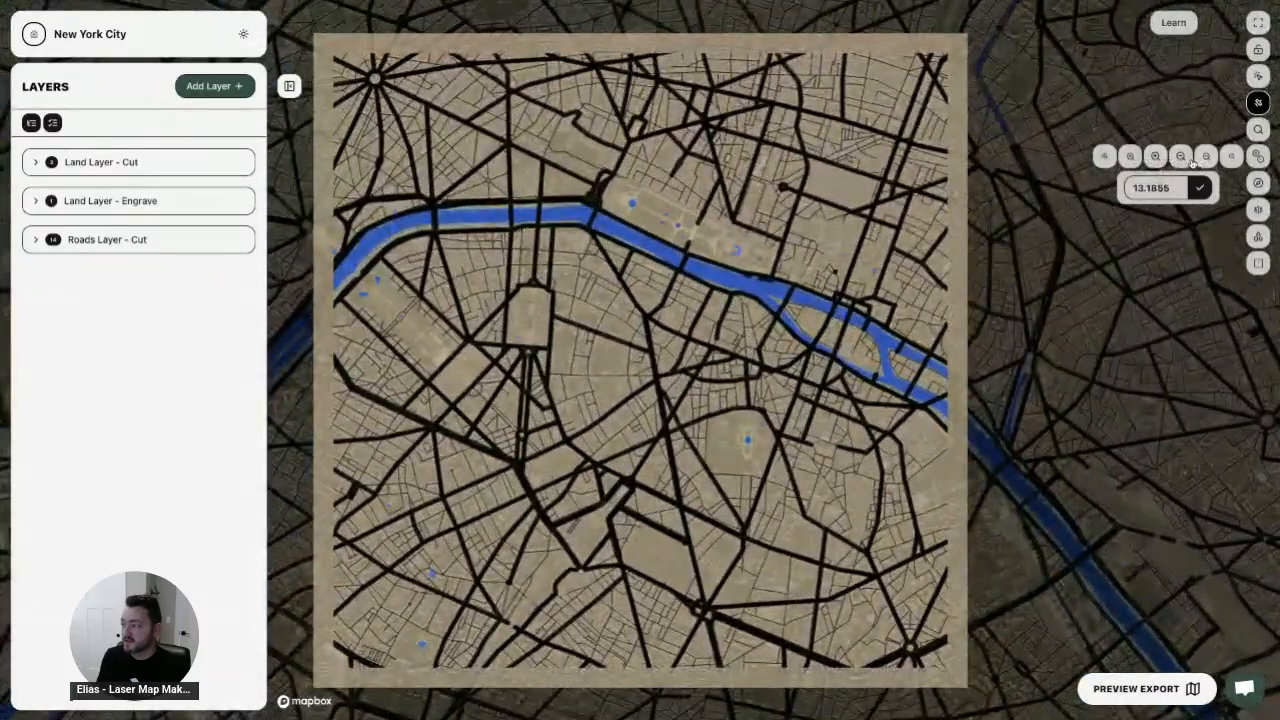
{"action": "left_click", "coordinate": [1206, 158]}
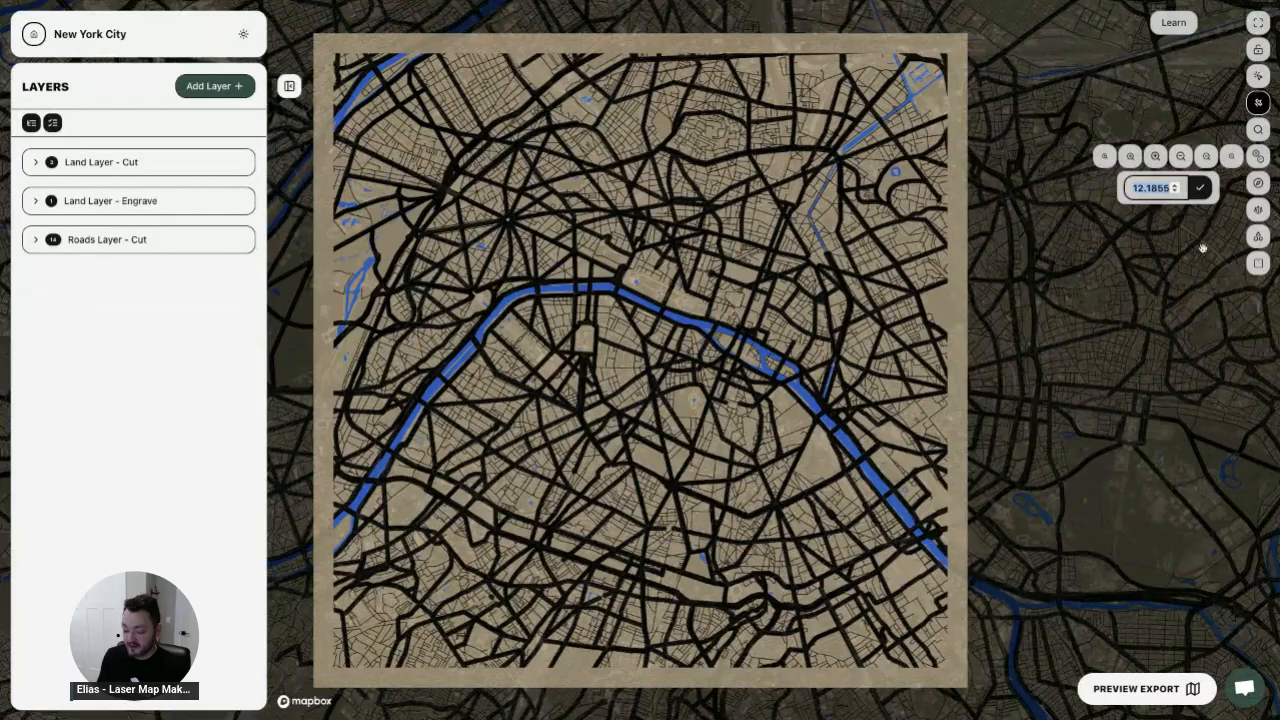
{"action": "type", "text": "10"}
{"action": "key", "text": "Return"}
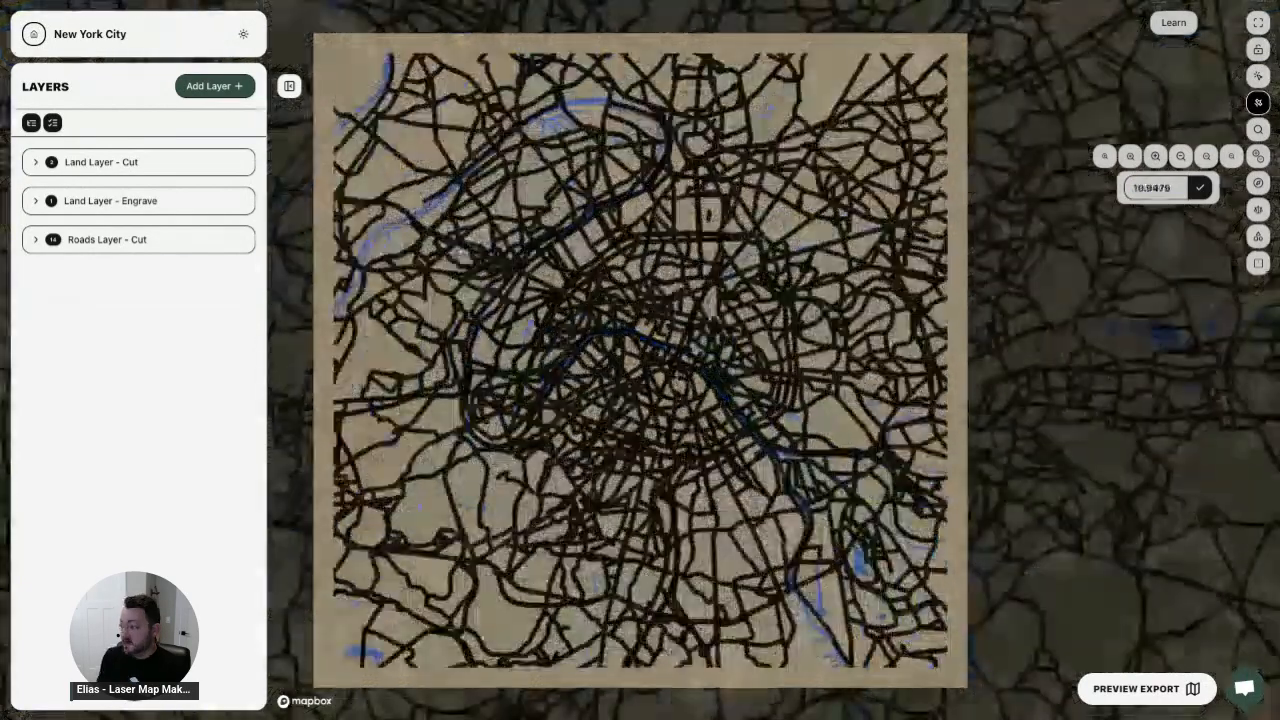
{"action": "scroll", "coordinate": [712, 403], "scroll_direction": "up", "scroll_amount": 5}
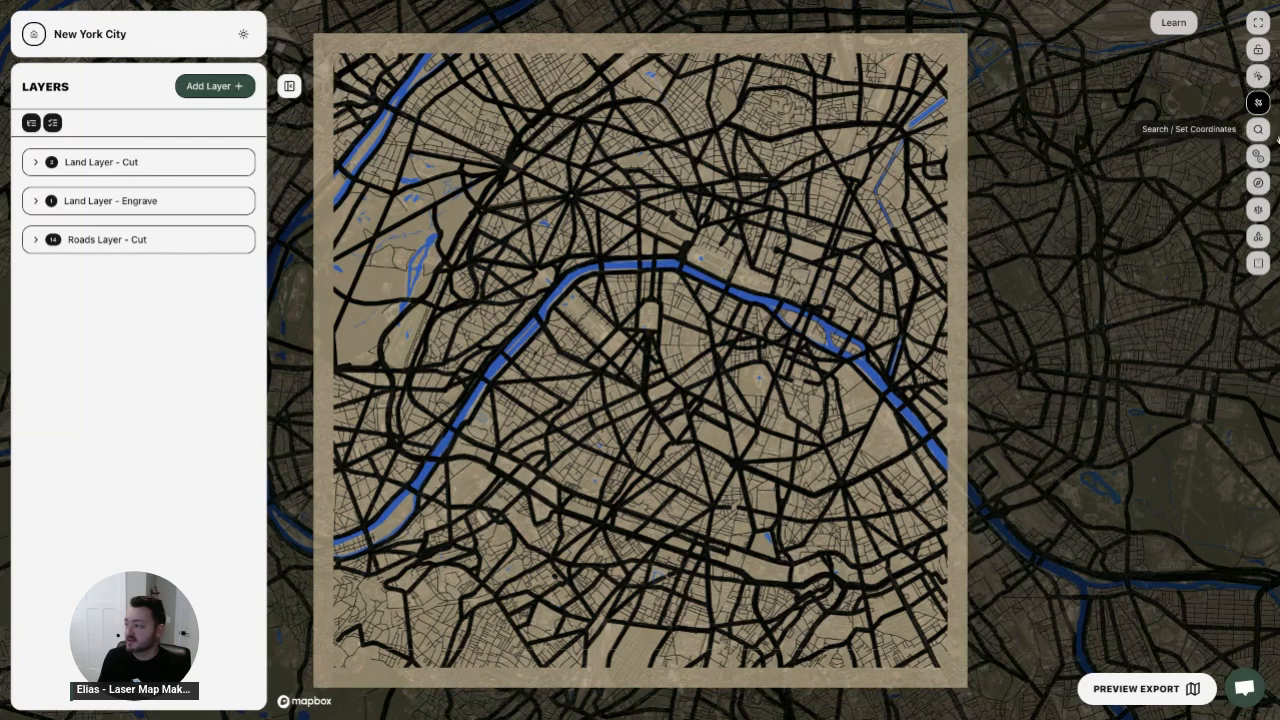
- Search for new york city, go to the New York City result, and frame Manhattan within the square
{"action": "left_click", "coordinate": [1258, 129]}
{"action": "type", "text": "new"}
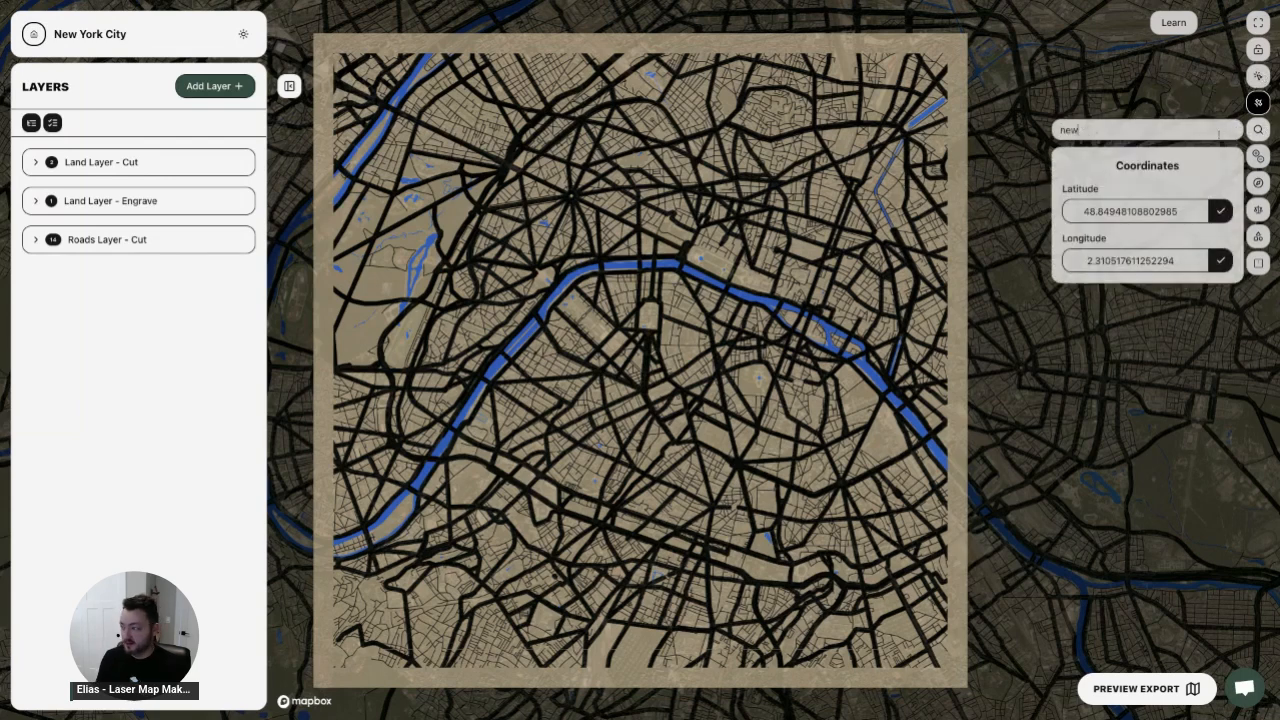
{"action": "type", "text": " york city"}
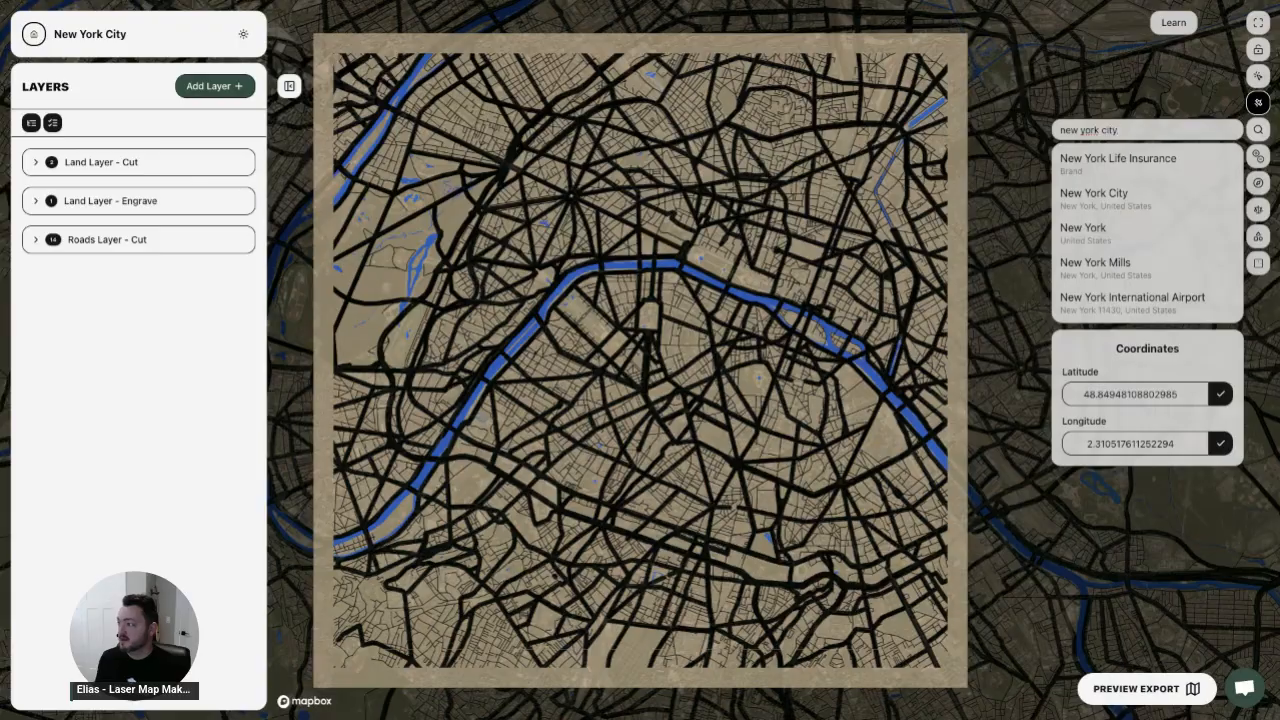
{"action": "left_click", "coordinate": [1180, 168]}
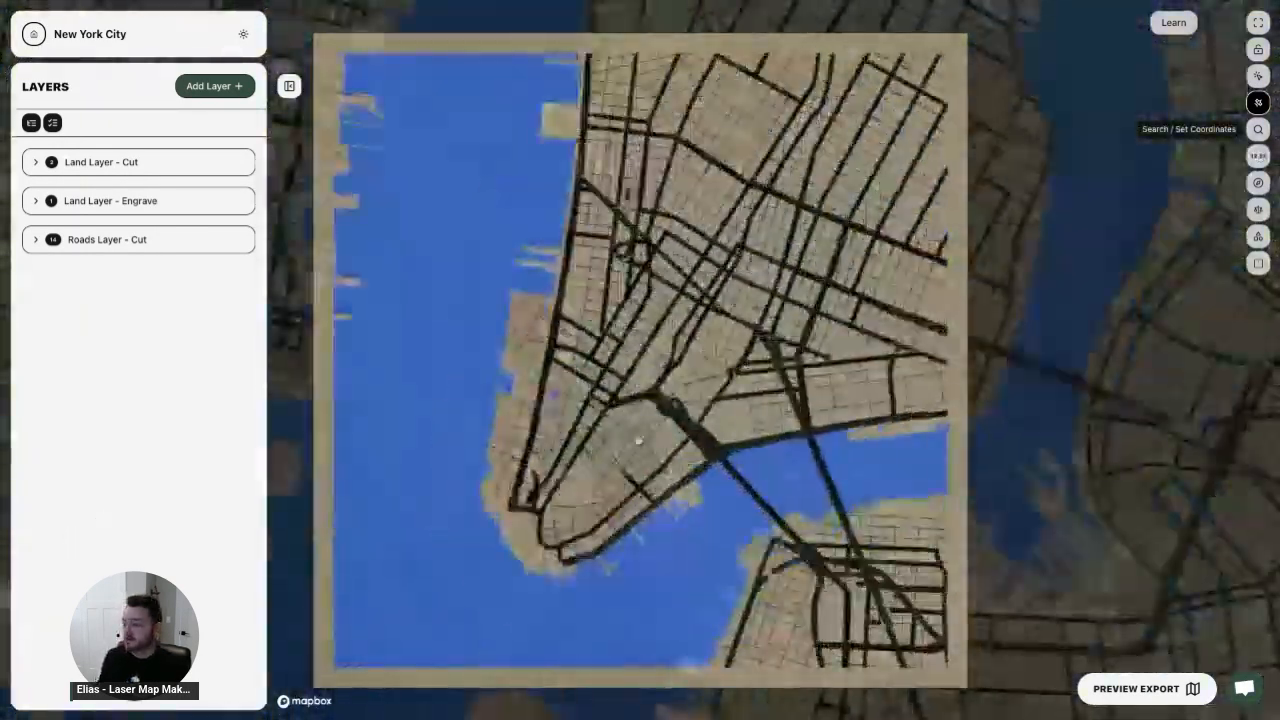
{"action": "scroll", "coordinate": [639, 440], "scroll_direction": "down", "scroll_amount": 5}
{"action": "left_click_drag", "start_coordinate": [643, 432], "coordinate": [614, 466]}
{"action": "scroll", "coordinate": [624, 457], "scroll_direction": "down", "scroll_amount": 2}
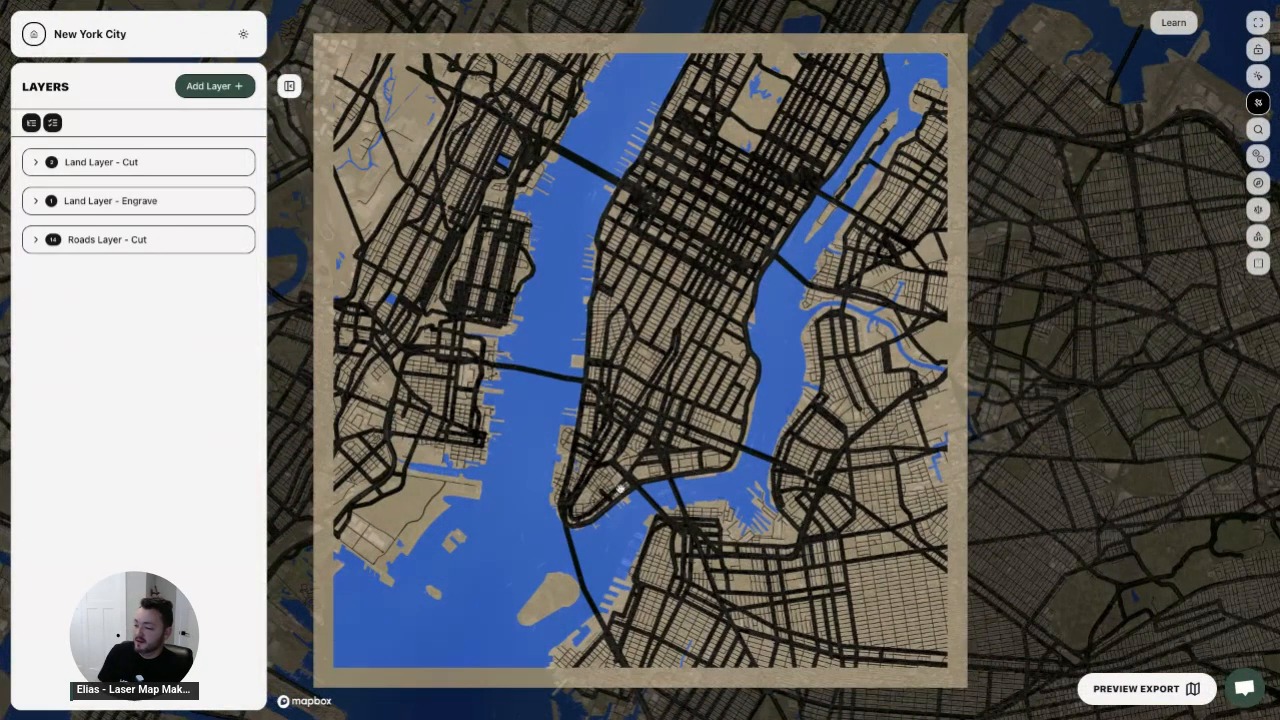
{"action": "scroll", "coordinate": [620, 489], "scroll_direction": "up", "scroll_amount": 1}
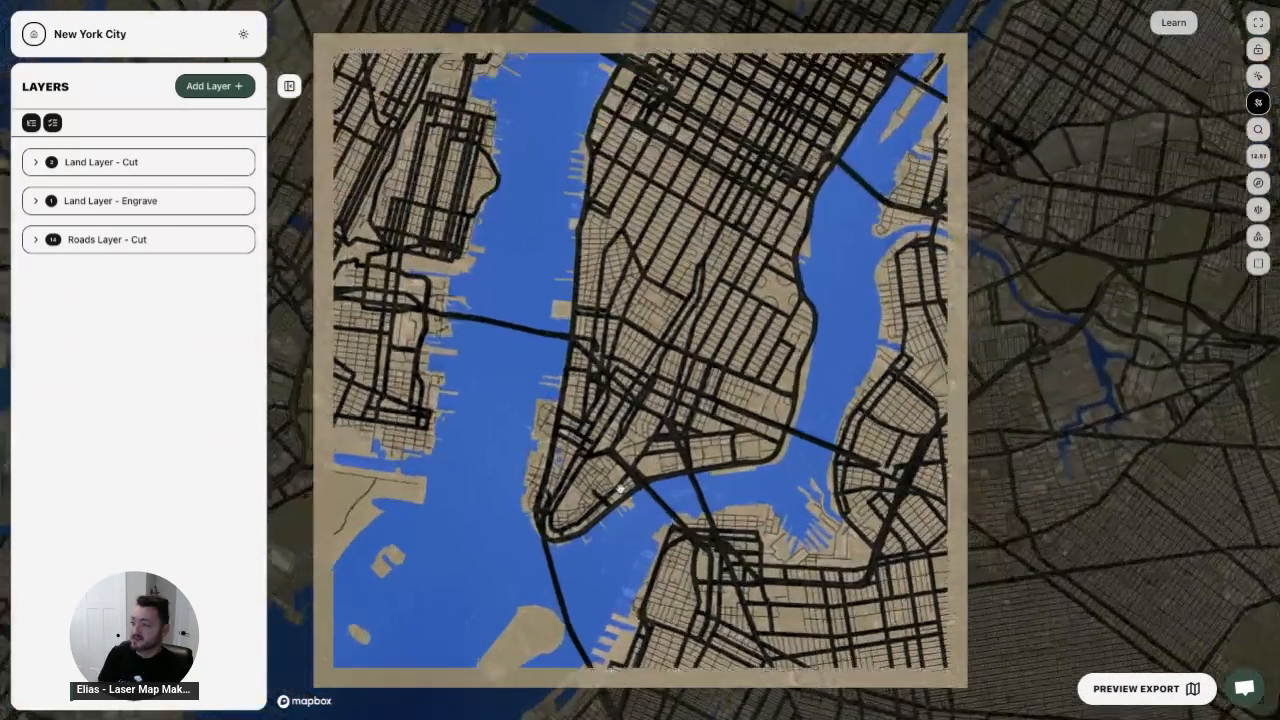
{"action": "scroll", "coordinate": [620, 489], "scroll_direction": "up", "scroll_amount": 1}
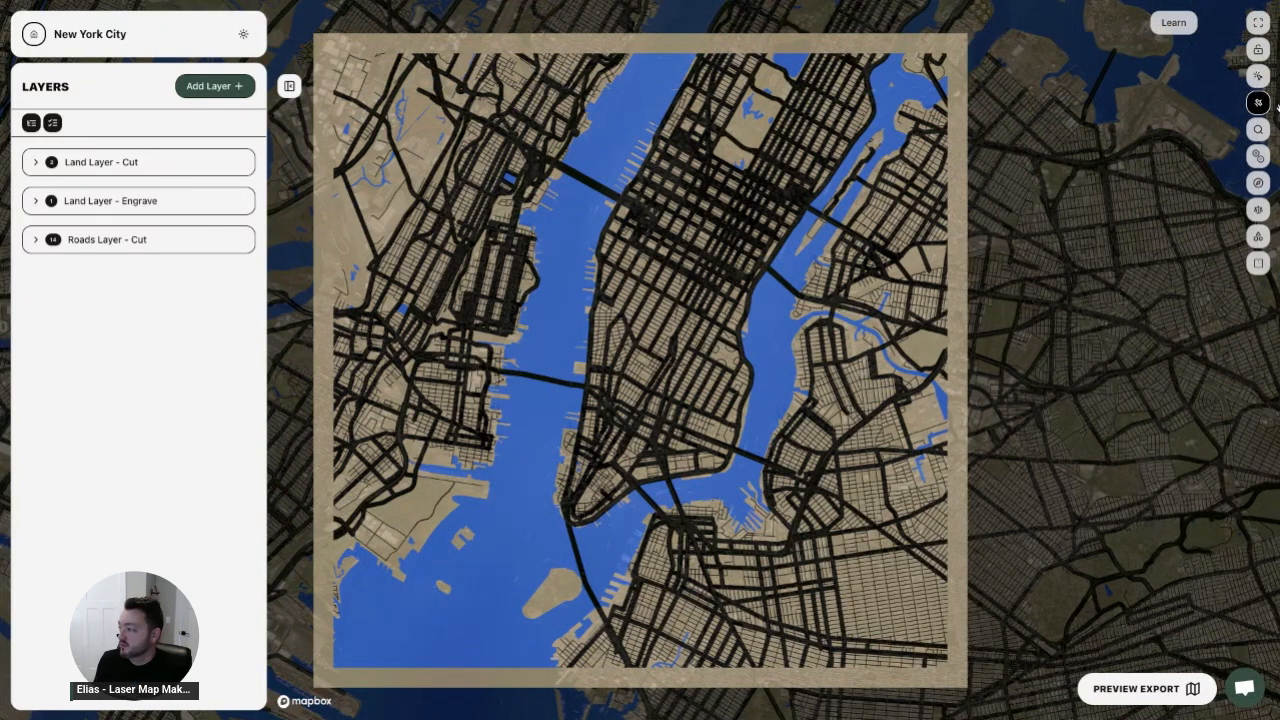
- Try rotating the map to a bearing of -60 degrees and reset it to north
{"action": "left_click", "coordinate": [1257, 184]}
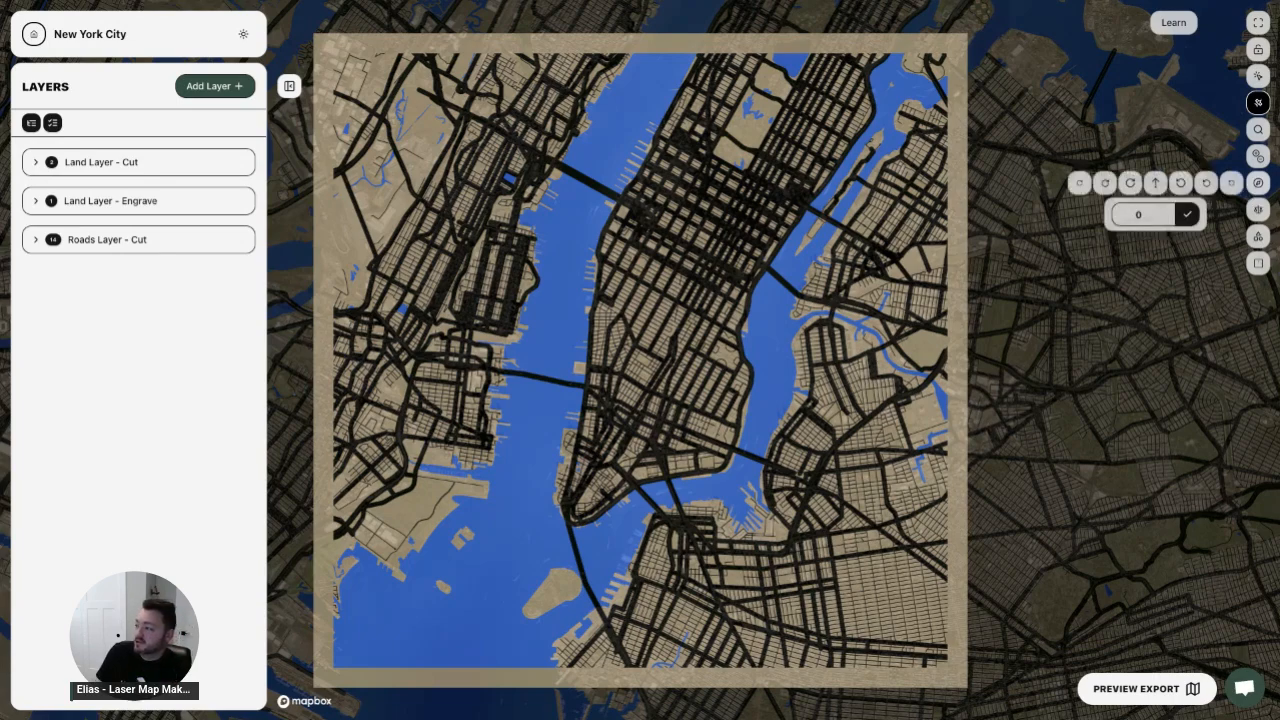
{"action": "left_click", "coordinate": [1180, 183]}
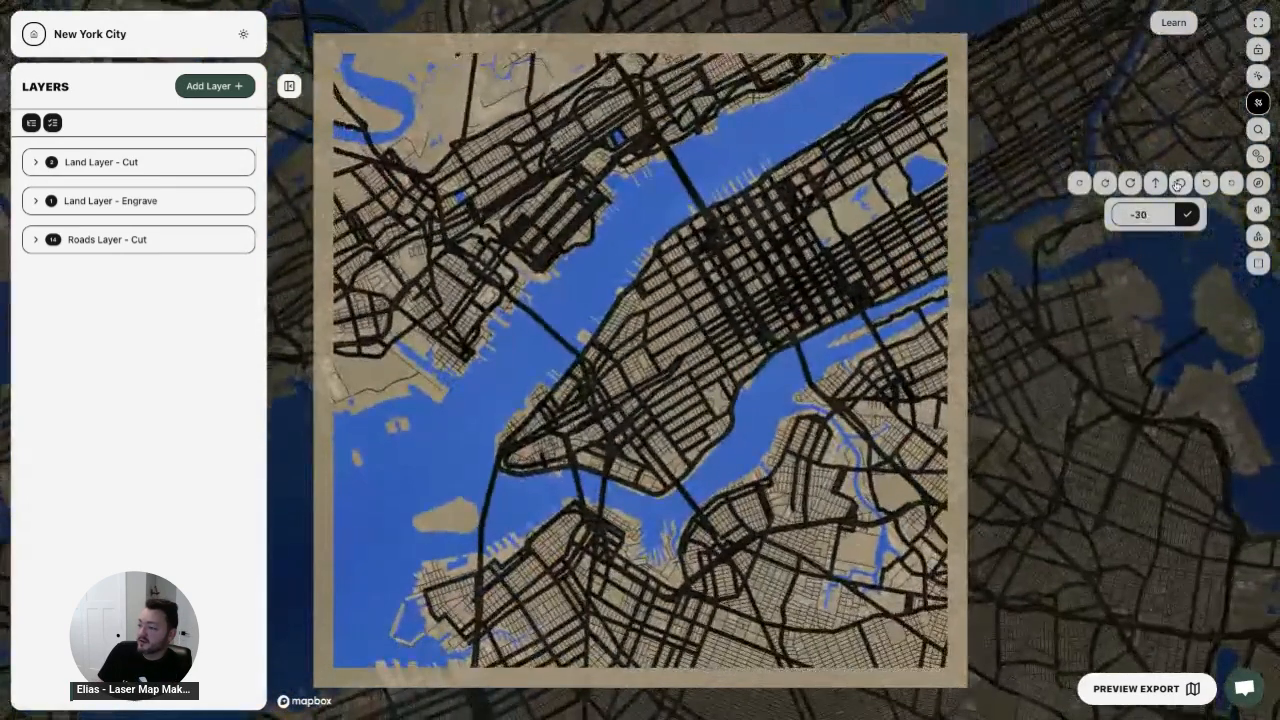
{"action": "left_click", "coordinate": [1180, 183]}
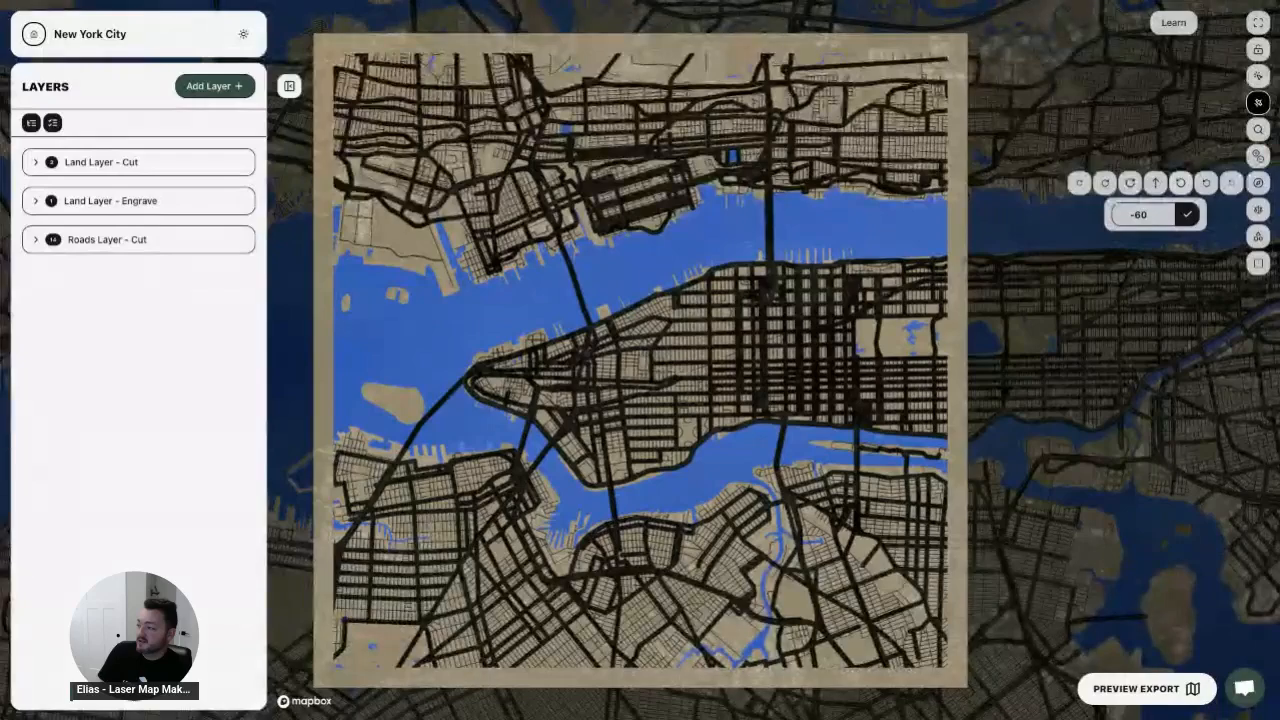
{"action": "left_click", "coordinate": [1161, 217]}
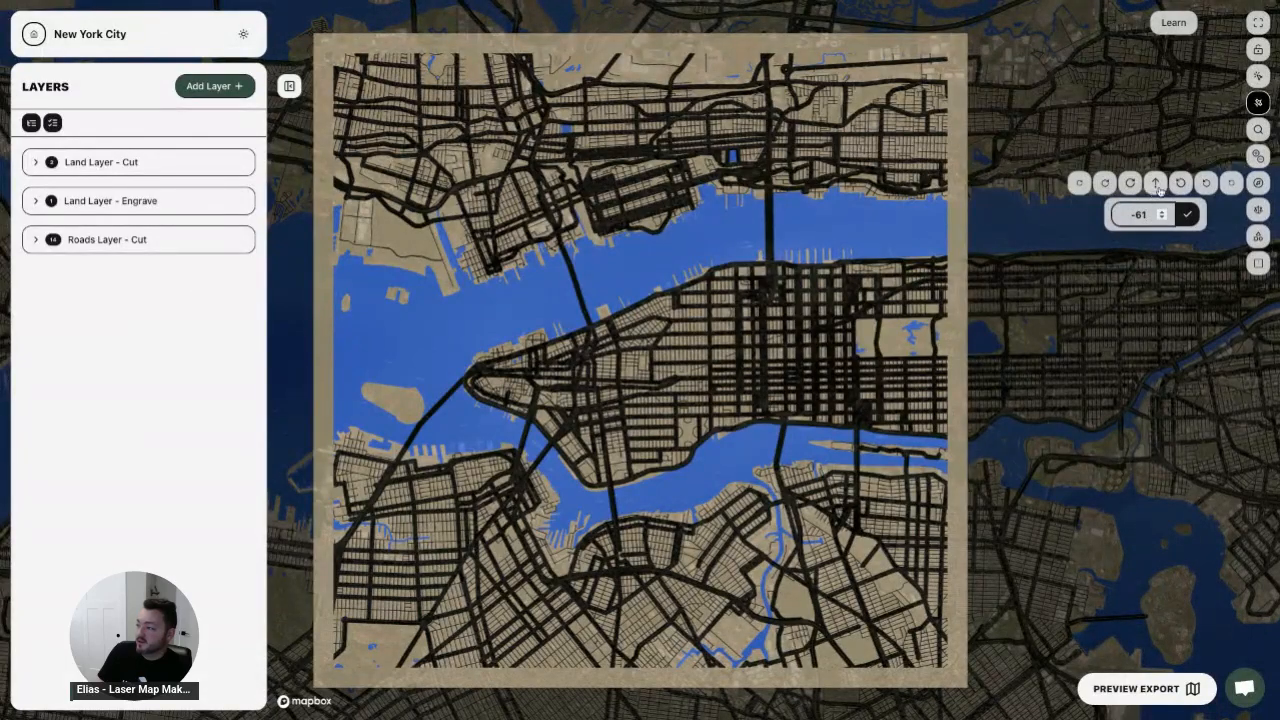
{"action": "left_click", "coordinate": [1155, 183]}
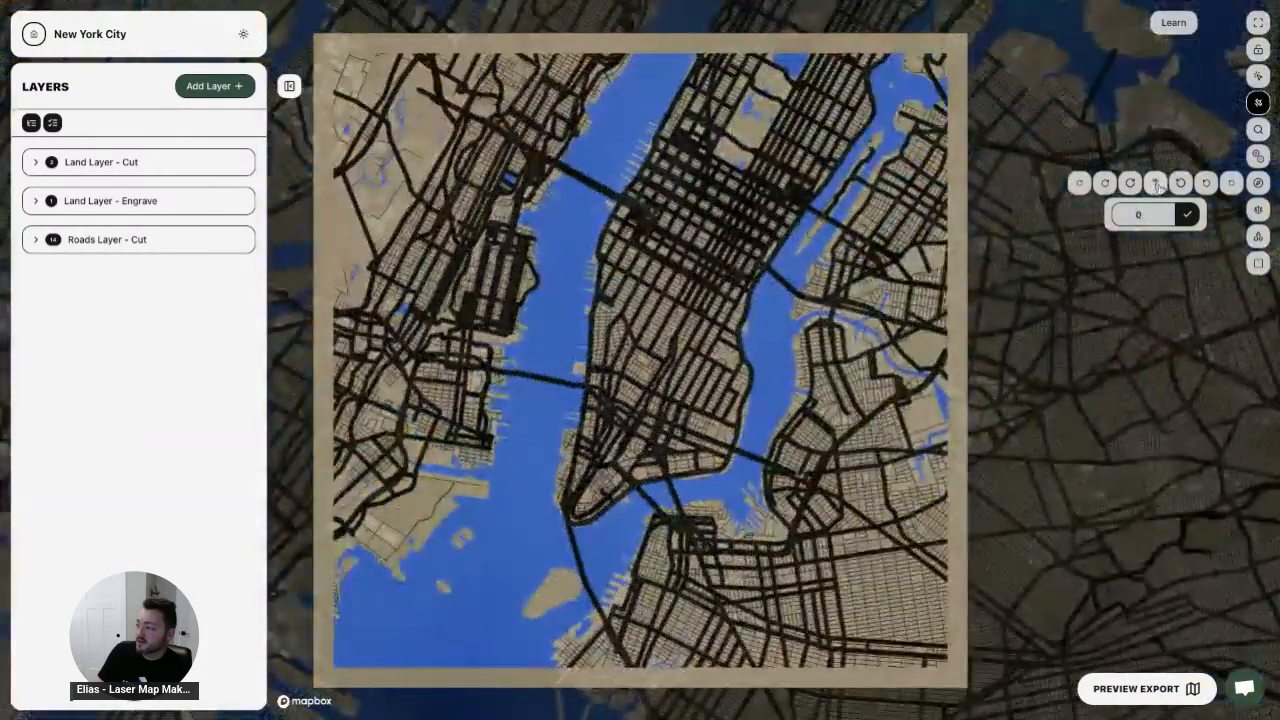
{"action": "left_click", "coordinate": [1257, 185]}
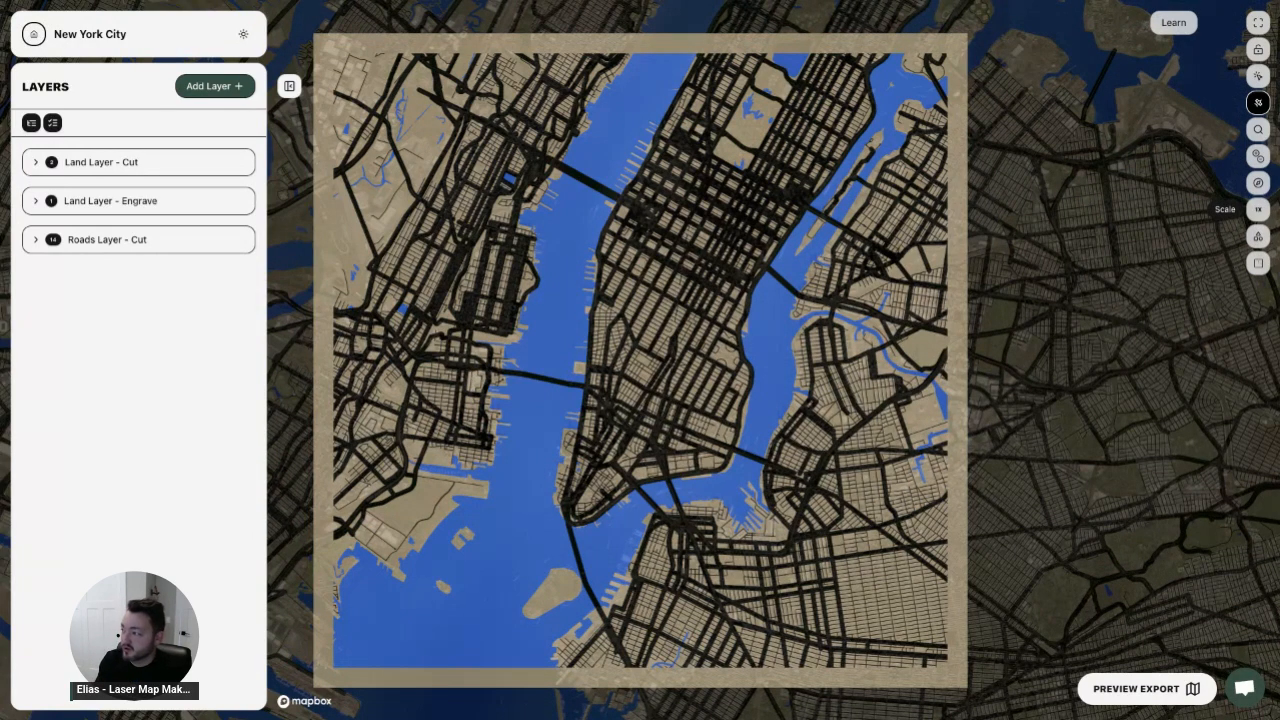
- Check the map scale setting and zoom the map out to the wider New York area
{"action": "left_click", "coordinate": [1258, 209]}
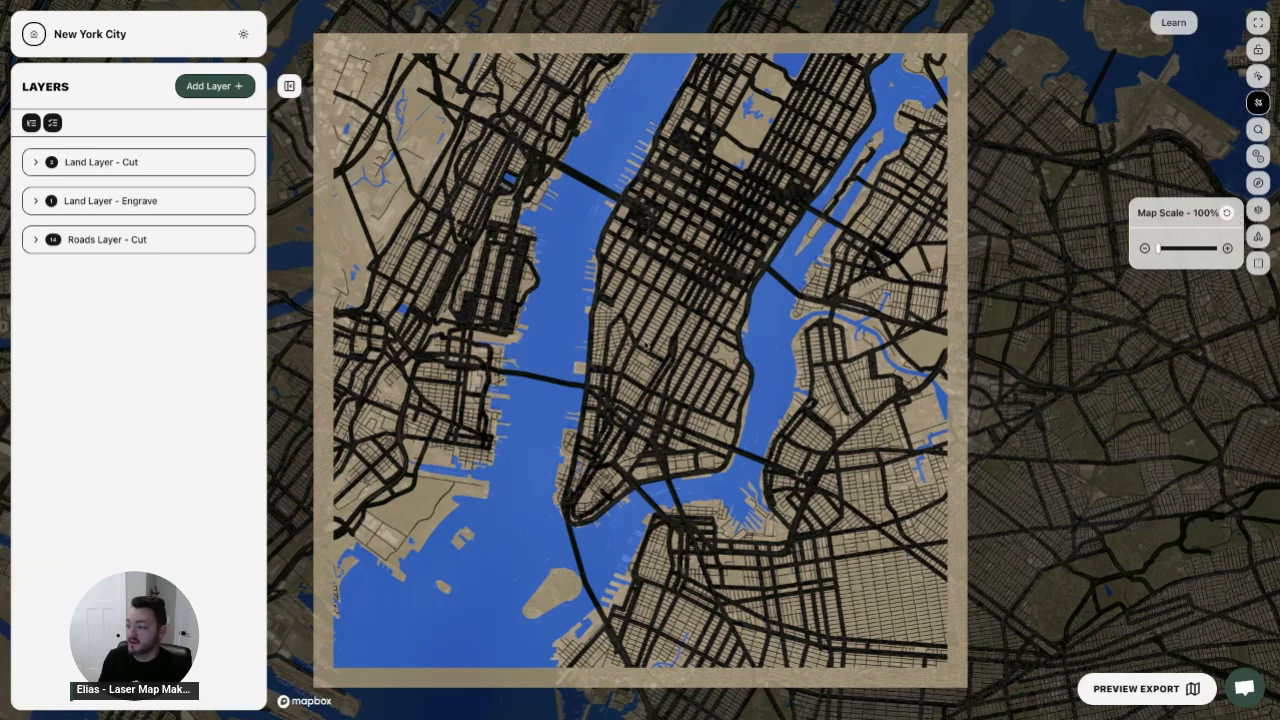
{"action": "left_click", "coordinate": [648, 346]}
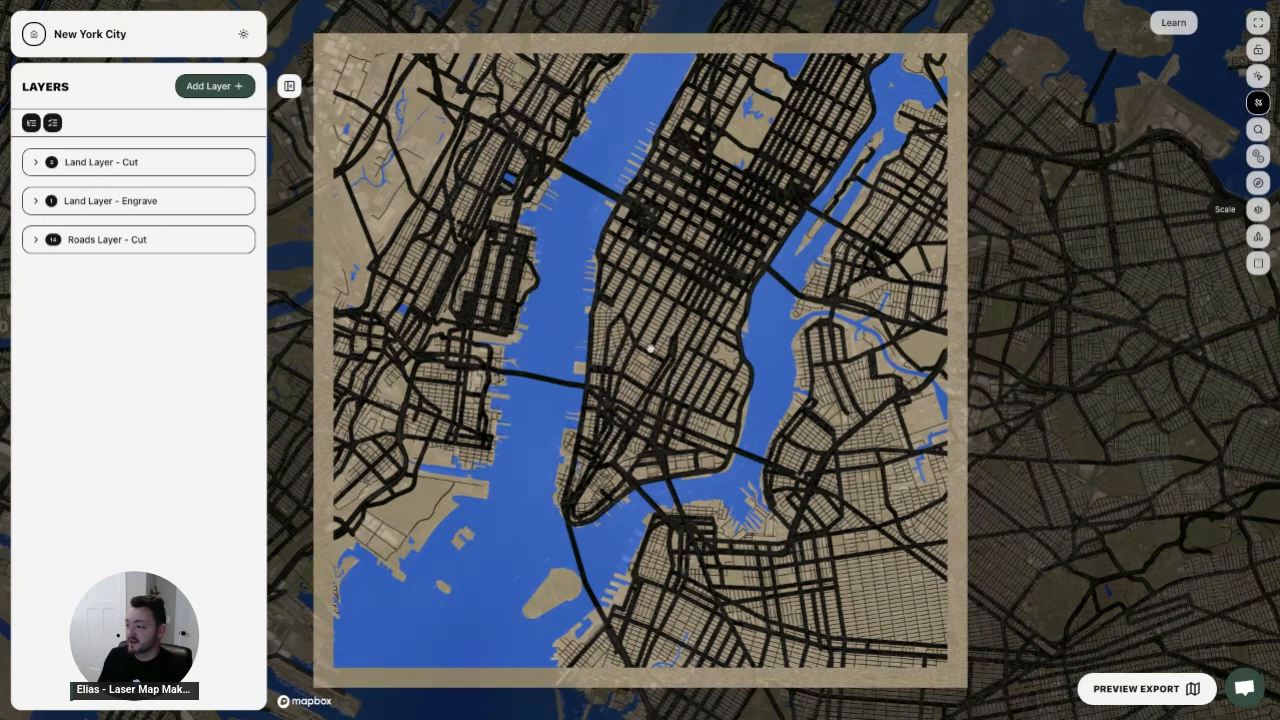
{"action": "scroll", "coordinate": [650, 348], "scroll_direction": "down", "scroll_amount": 3}
{"action": "scroll", "coordinate": [651, 348], "scroll_direction": "down", "scroll_amount": 5}
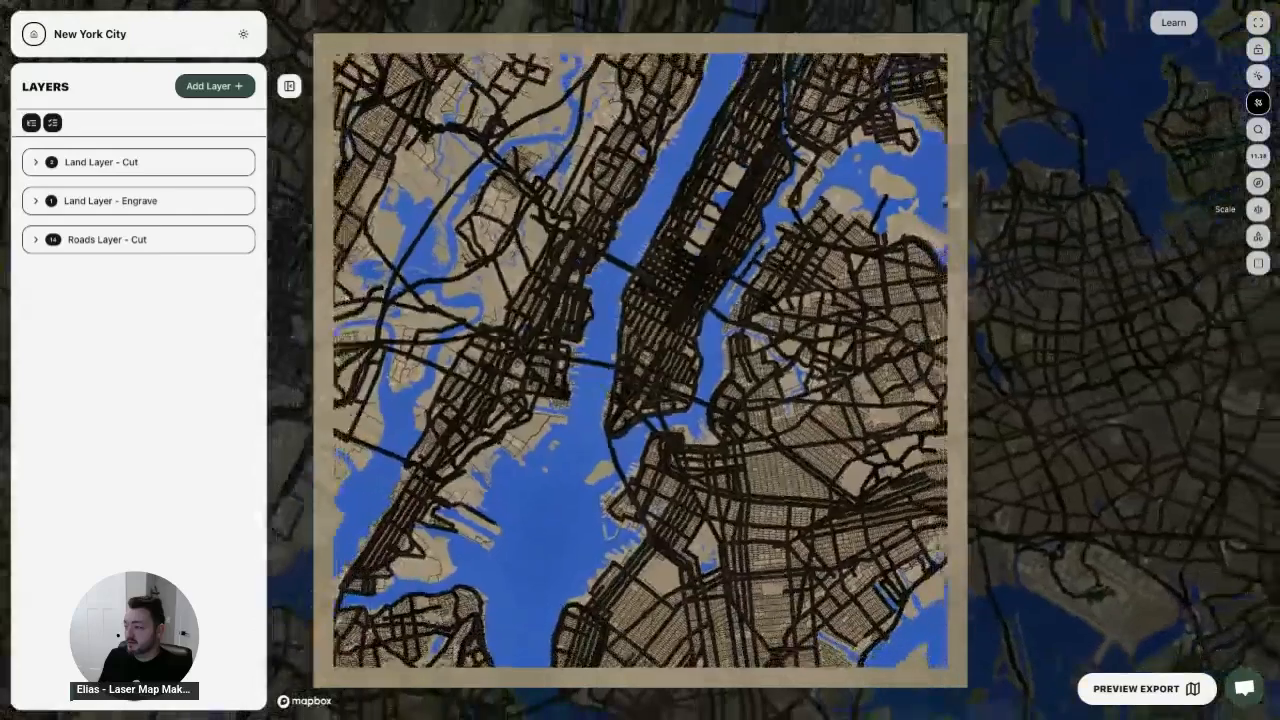
{"action": "scroll", "coordinate": [664, 365], "scroll_direction": "up", "scroll_amount": 3}
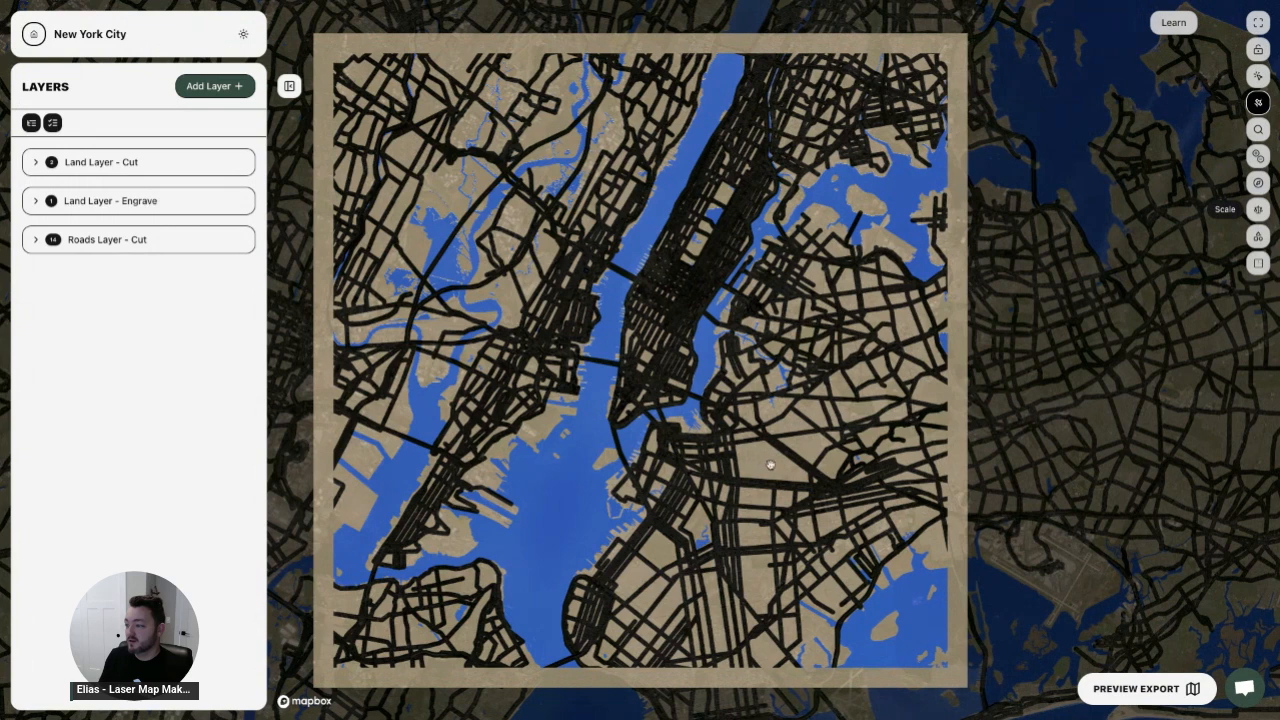
- Set the map scale to 200% and adjust the zoom to frame the greater New York area
{"action": "left_click", "coordinate": [1258, 209]}
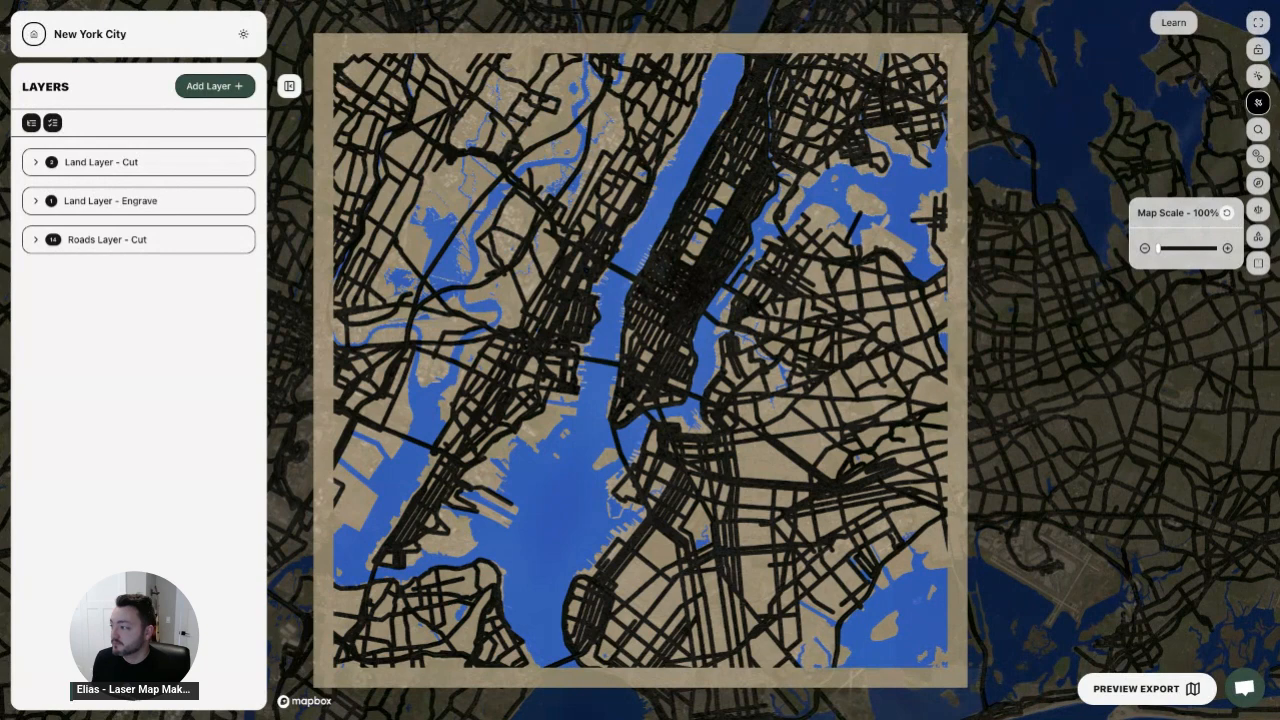
{"action": "left_click_drag", "start_coordinate": [1158, 248], "coordinate": [1214, 248]}
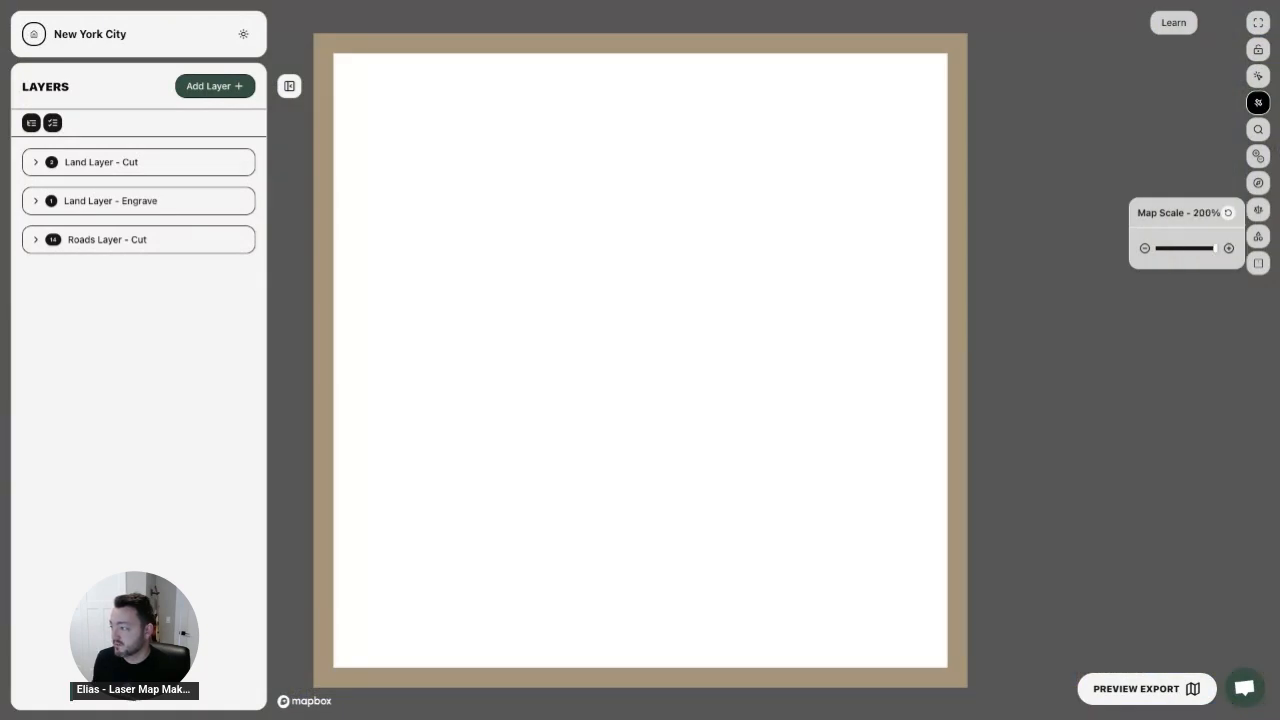
{"action": "left_click", "coordinate": [653, 399]}
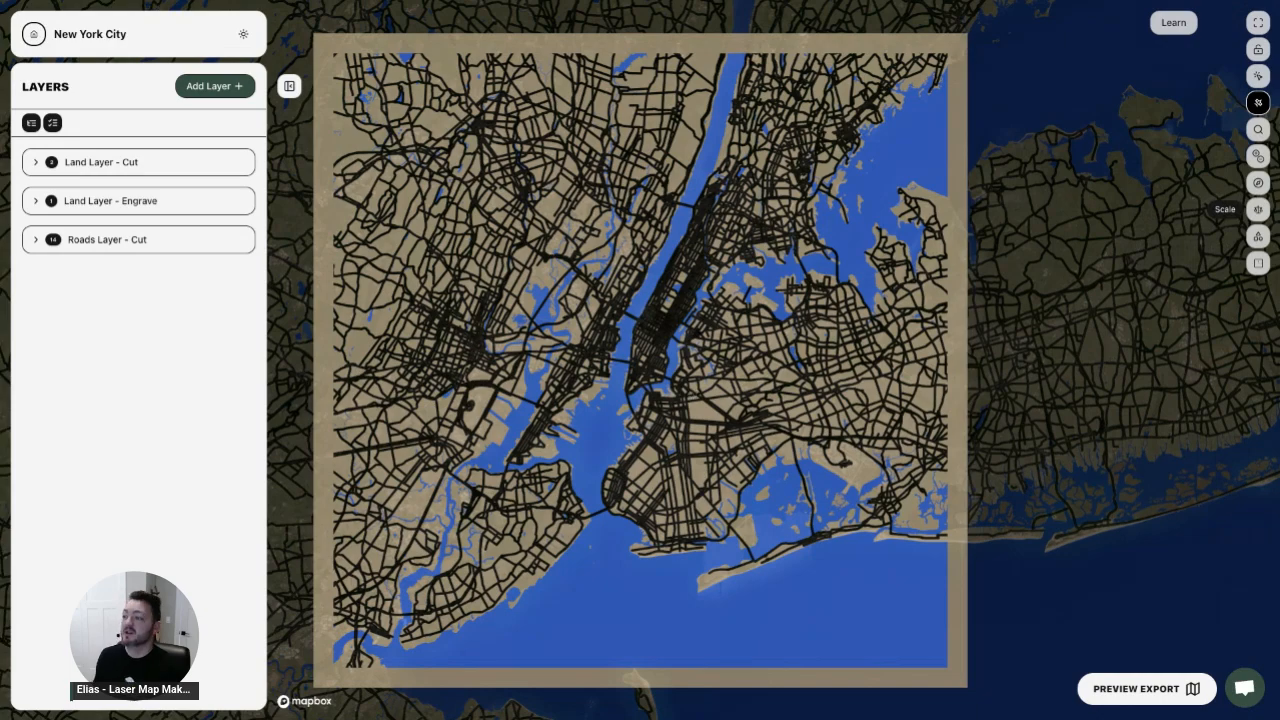
{"action": "scroll", "coordinate": [700, 386], "scroll_direction": "up", "scroll_amount": 2}
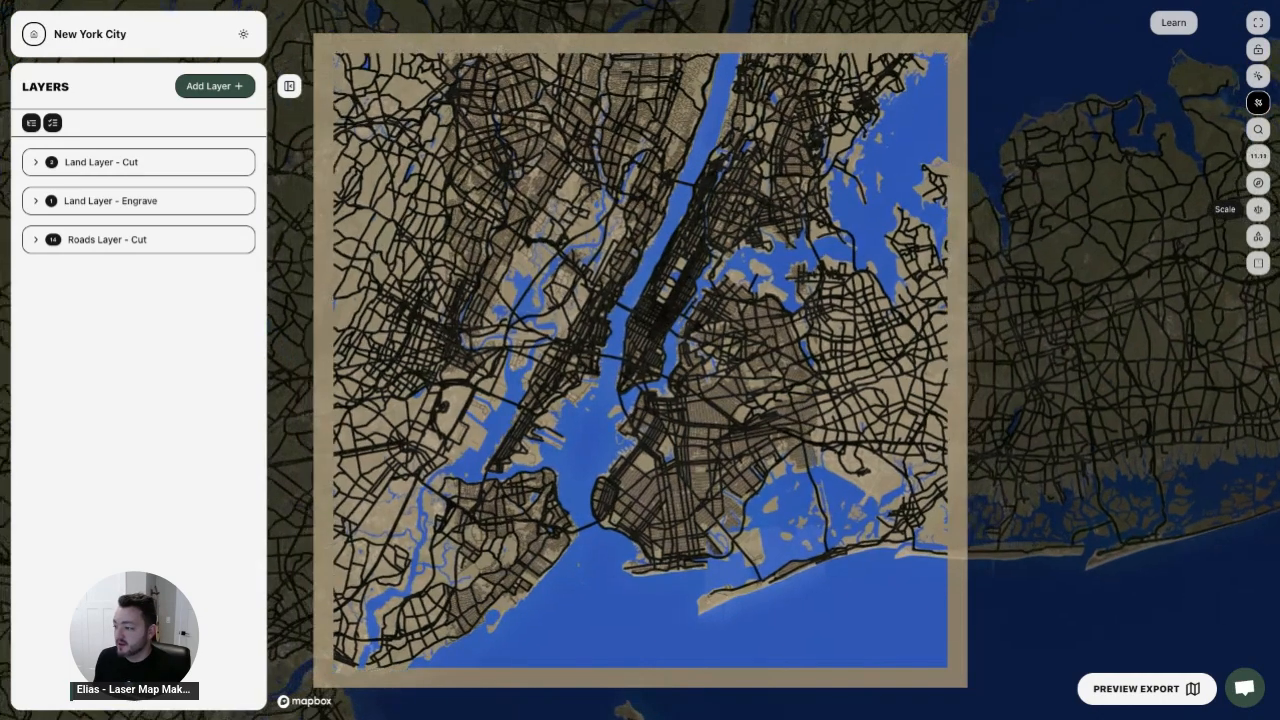
{"action": "scroll", "coordinate": [700, 390], "scroll_direction": "down", "scroll_amount": 2}
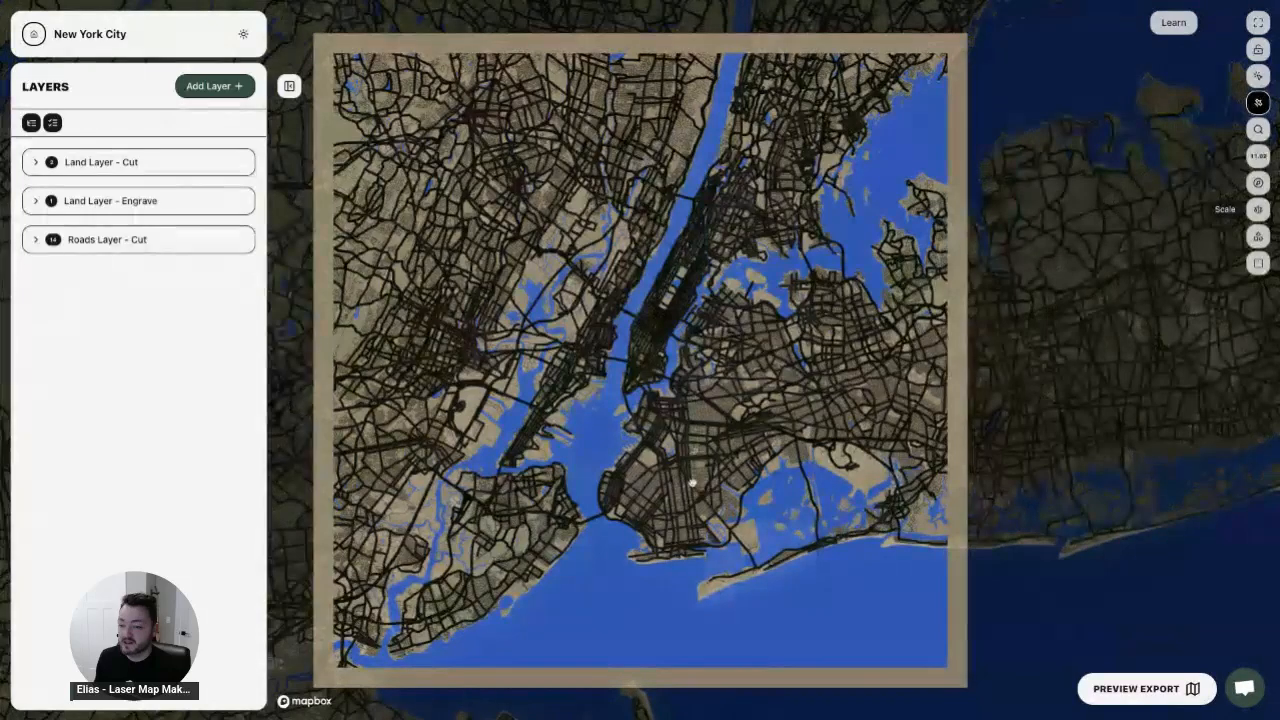
{"action": "scroll", "coordinate": [654, 329], "scroll_direction": "up", "scroll_amount": 2}
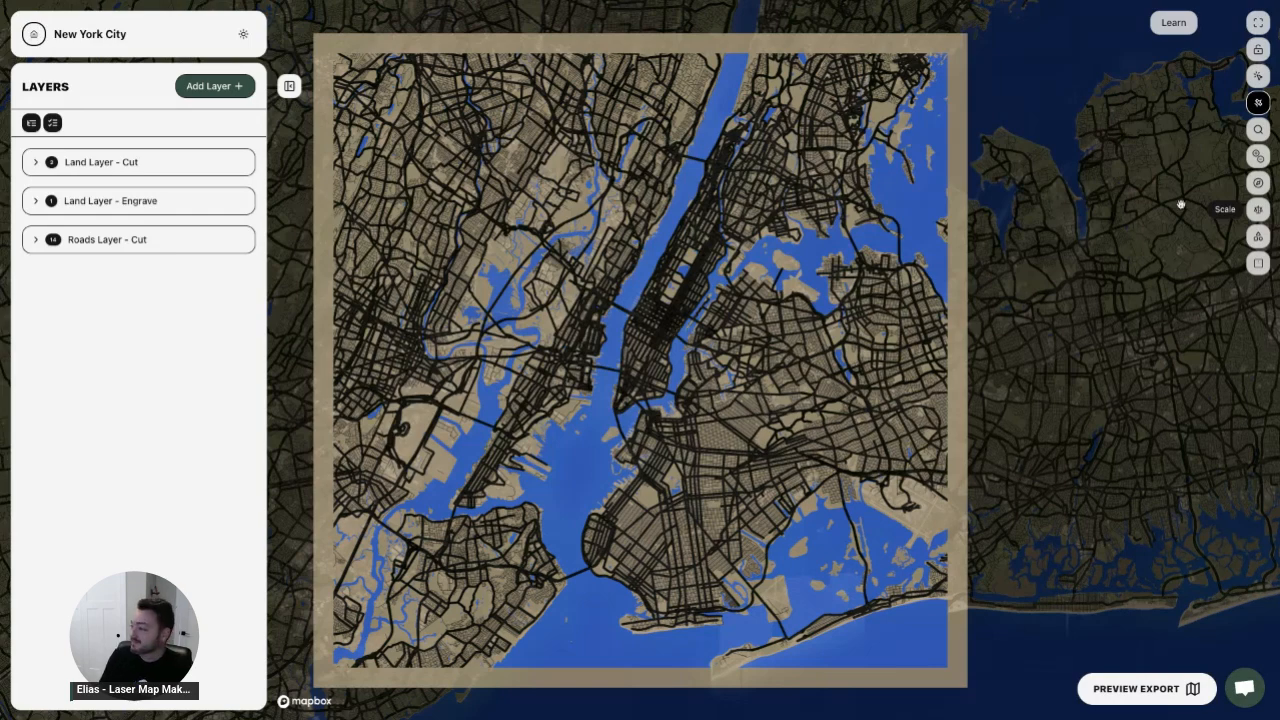
- Try switching the map shape between Circle and Square, finishing on Square
{"action": "left_click", "coordinate": [1257, 237]}
{"action": "left_click", "coordinate": [1207, 267]}
{"action": "left_click", "coordinate": [1135, 266]}
{"action": "left_click", "coordinate": [1200, 266]}
{"action": "left_click", "coordinate": [1145, 266]}
{"action": "left_click", "coordinate": [1191, 268]}
{"action": "left_click", "coordinate": [1140, 266]}
{"action": "left_click", "coordinate": [1200, 266]}
{"action": "left_click", "coordinate": [1143, 267]}
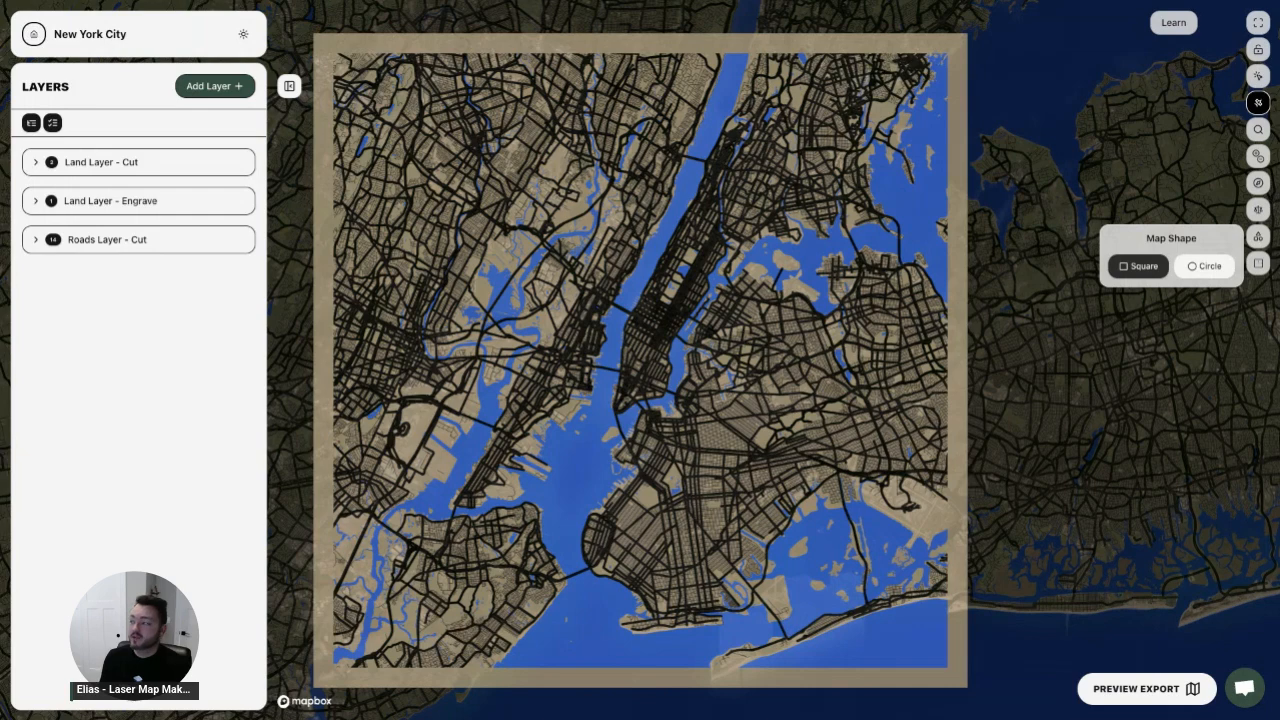
{"action": "left_click", "coordinate": [1210, 268]}
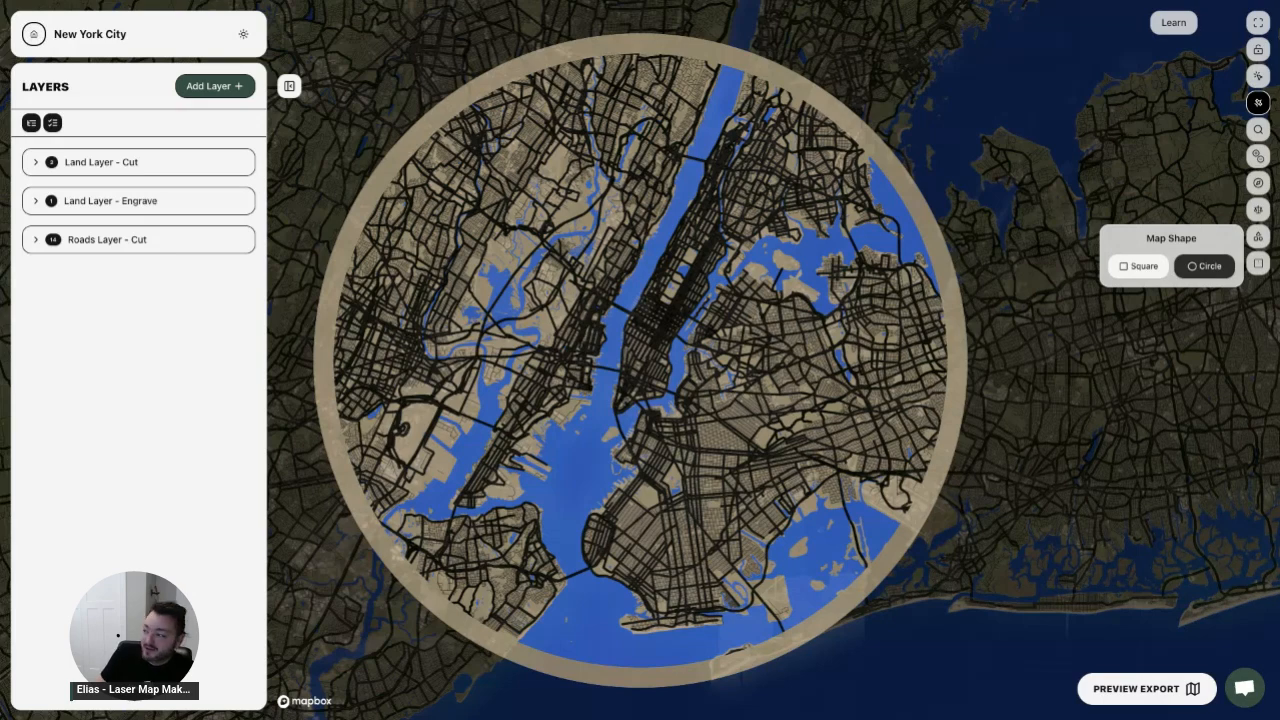
{"action": "left_click", "coordinate": [1146, 268]}
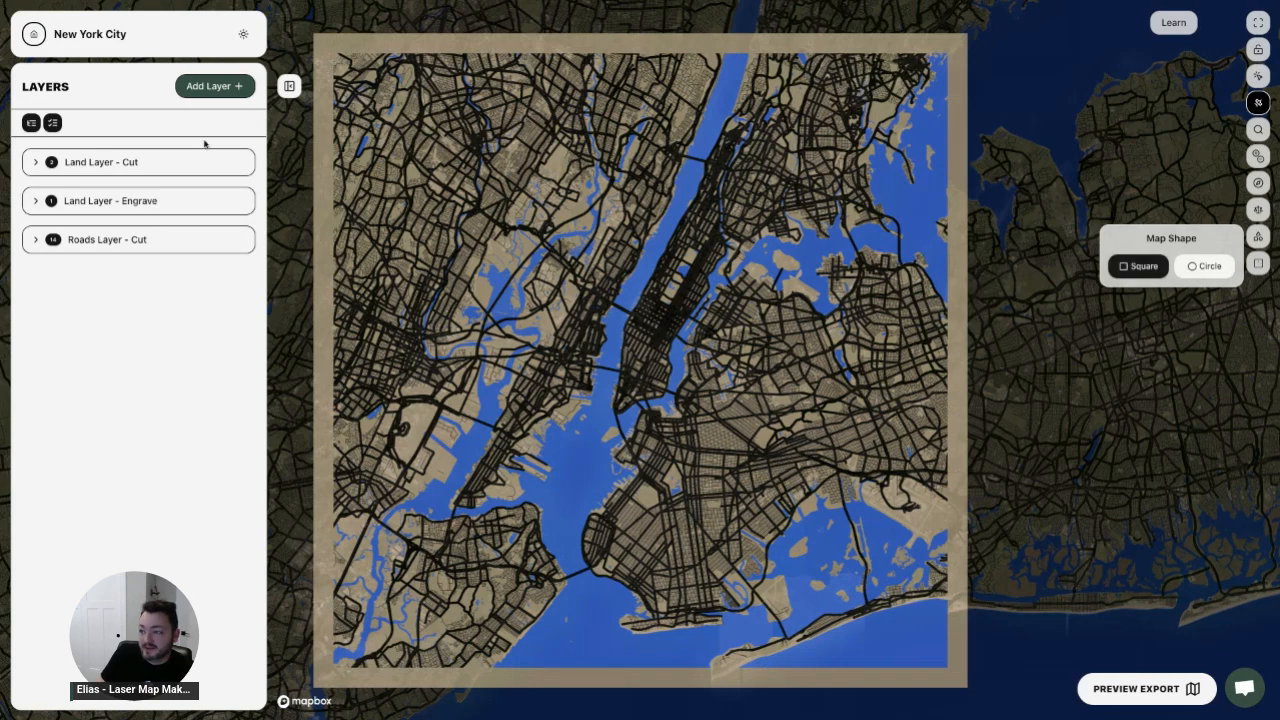
- Collapse the layers list and try the 2:1 preset aspect ratio on the map frame
{"action": "left_click", "coordinate": [289, 87]}
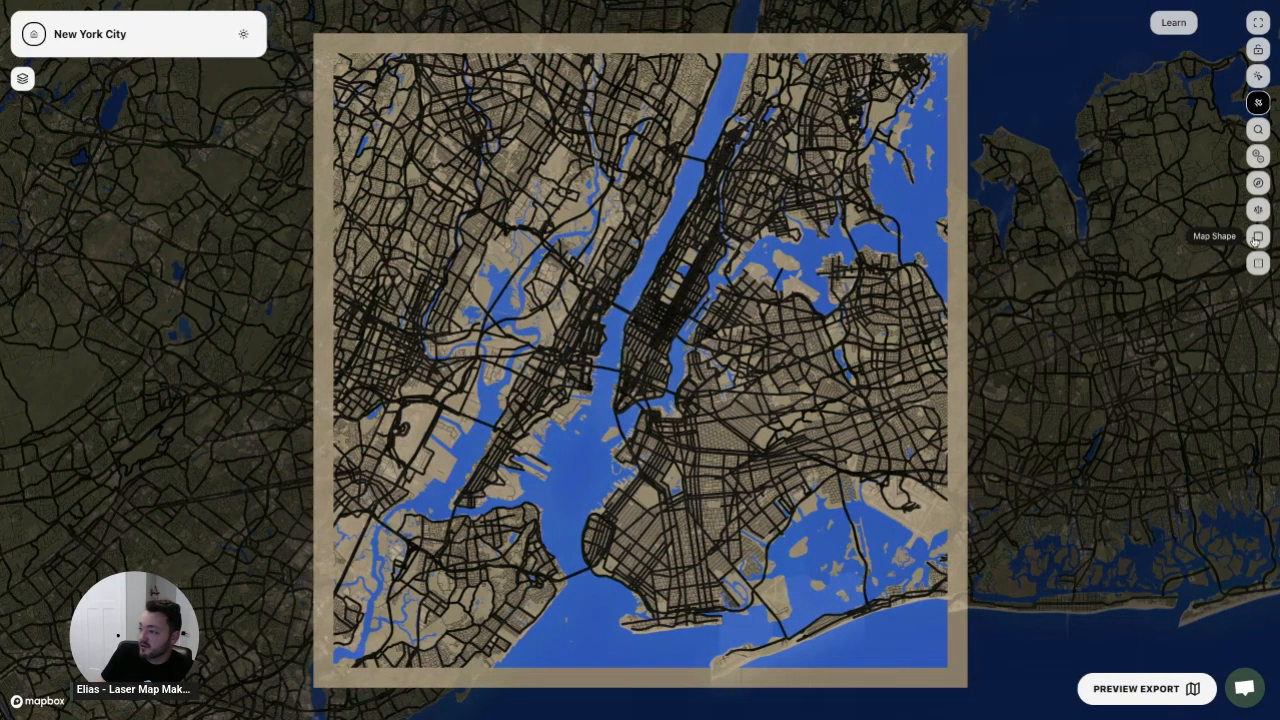
{"action": "left_click", "coordinate": [1257, 237]}
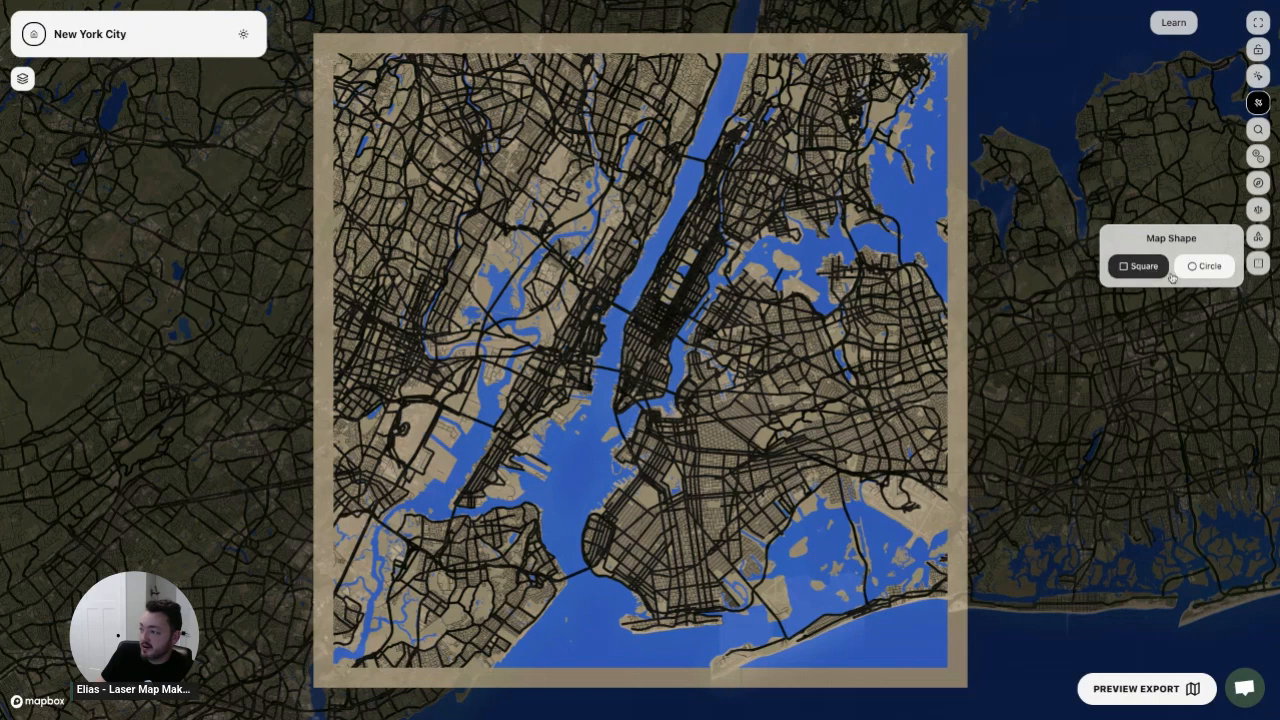
{"action": "left_click", "coordinate": [1259, 265]}
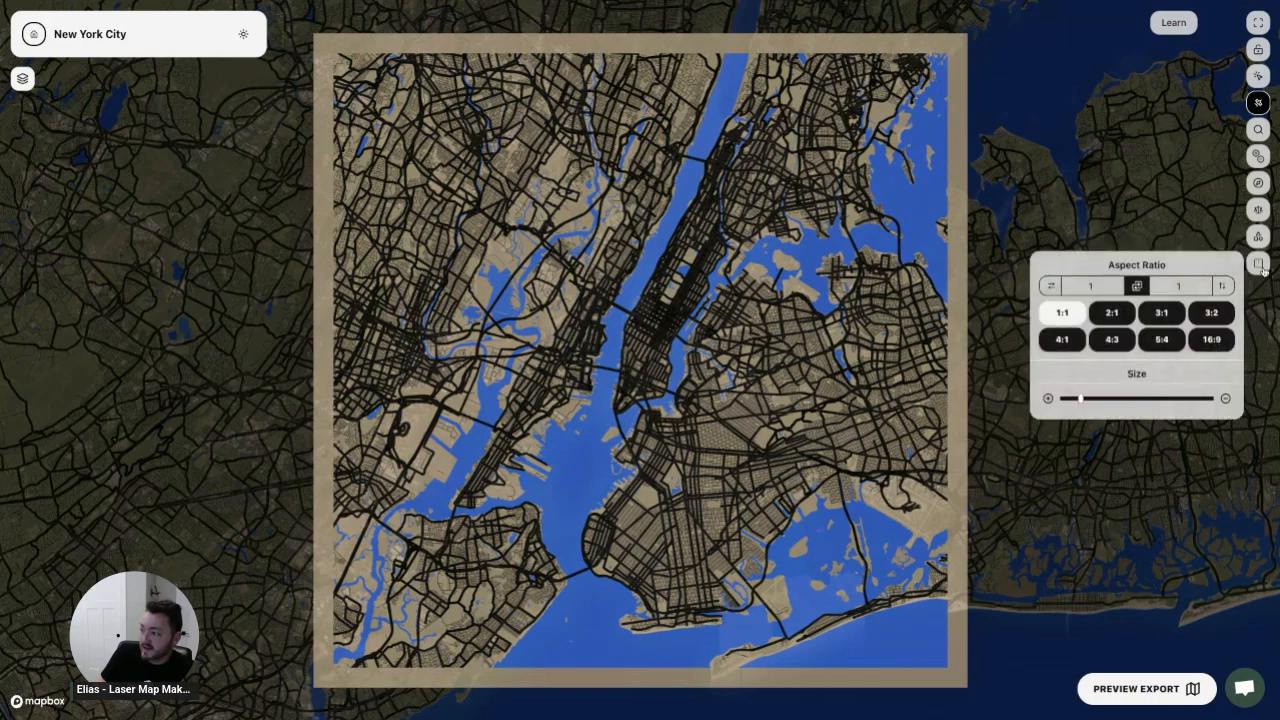
{"action": "left_click", "coordinate": [1119, 317]}
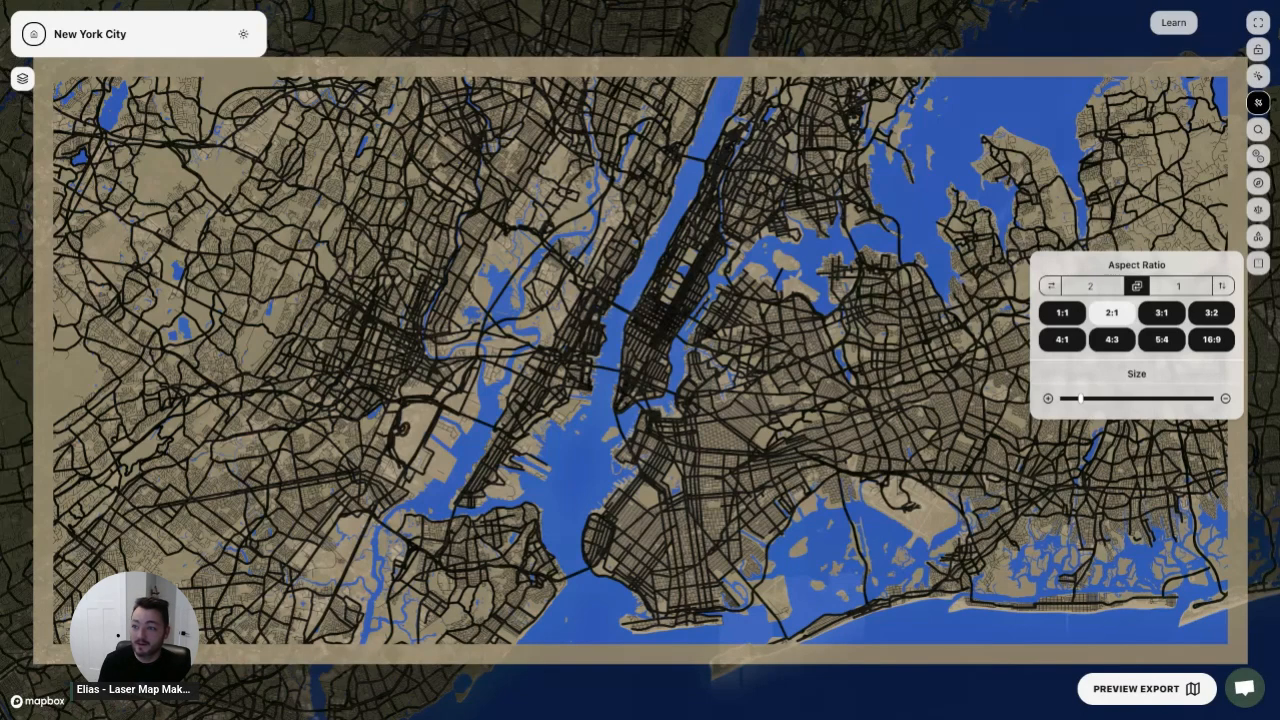
- Try a custom aspect ratio of 11:16 for the map frame
{"action": "double_click", "coordinate": [1101, 287]}
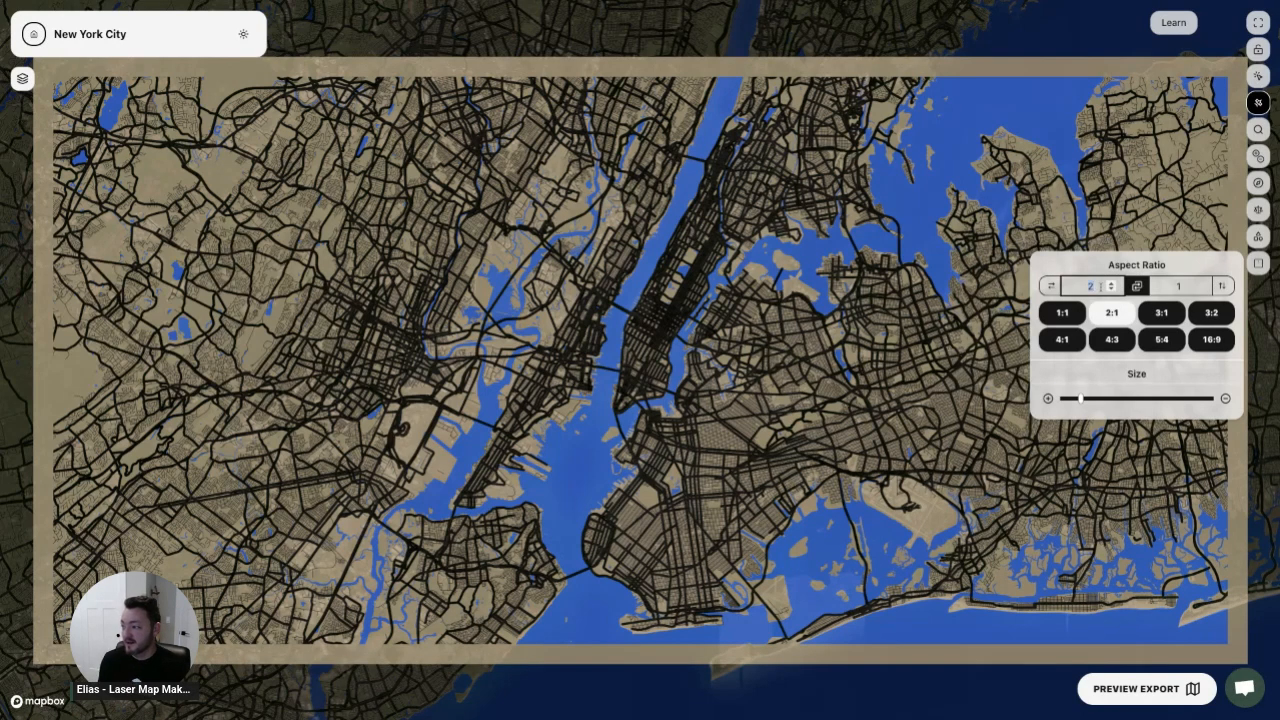
{"action": "type", "text": "11"}
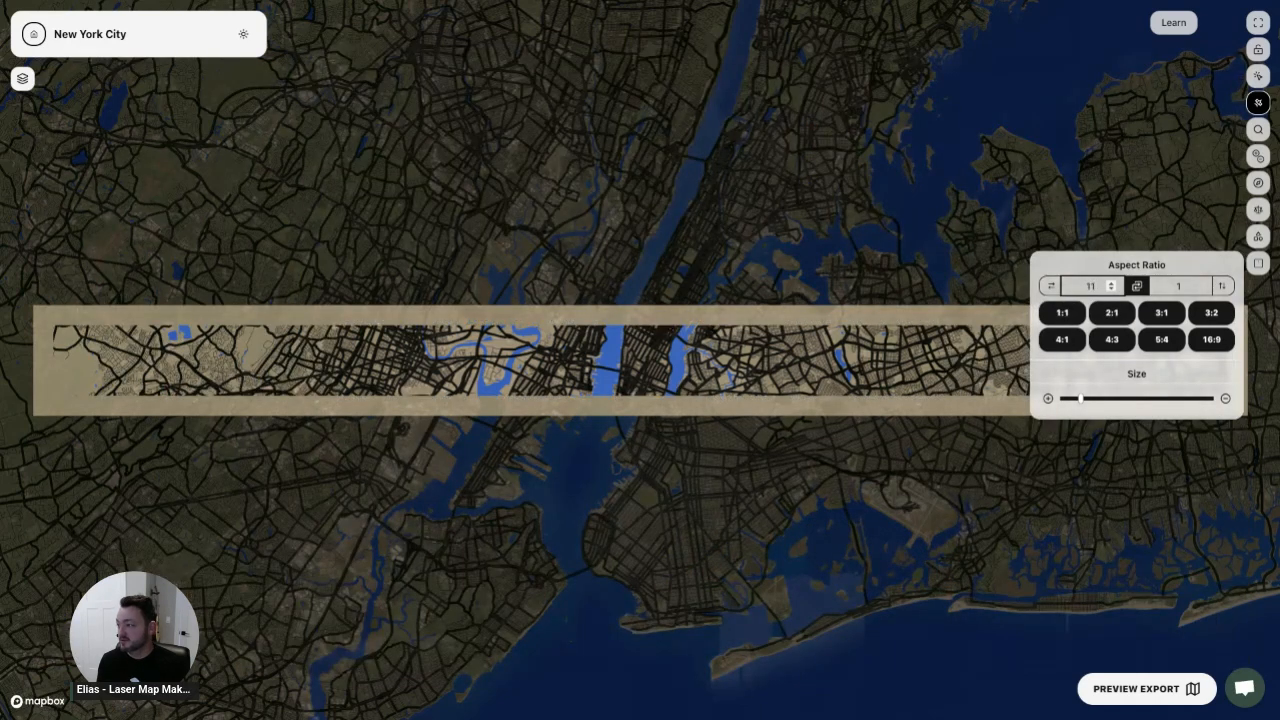
{"action": "left_click", "coordinate": [1177, 284]}
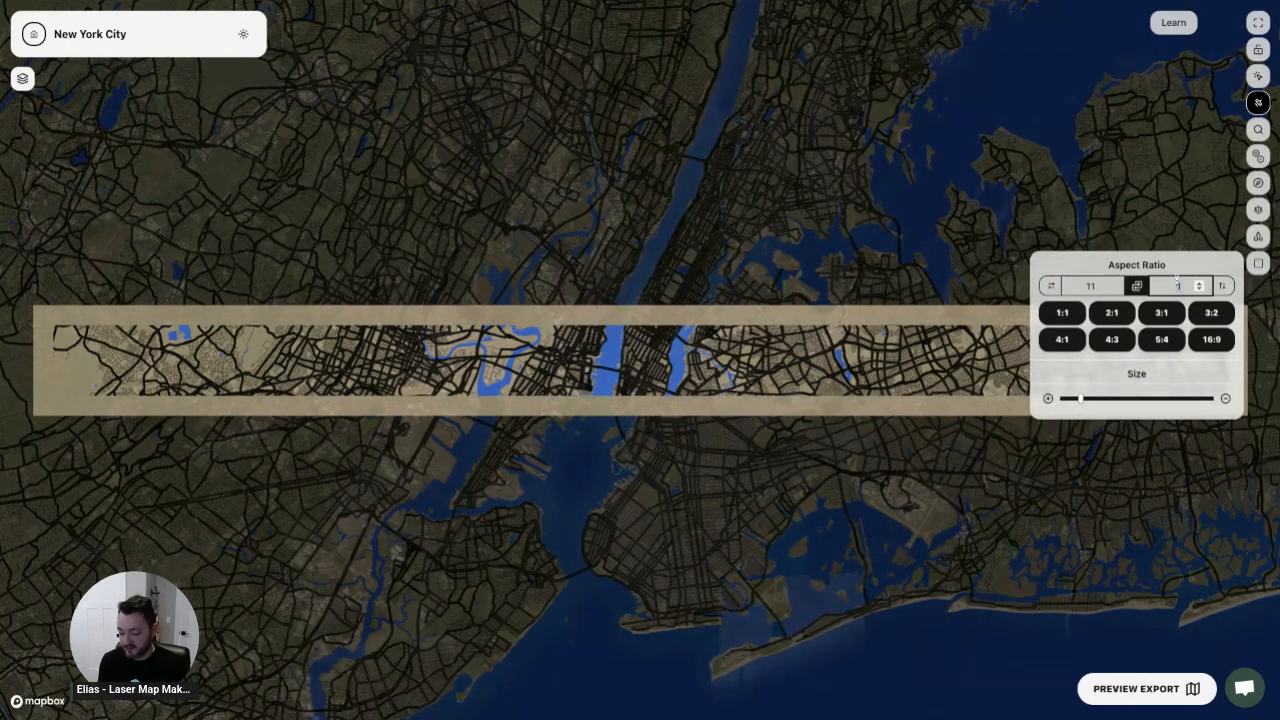
{"action": "type", "text": "6"}
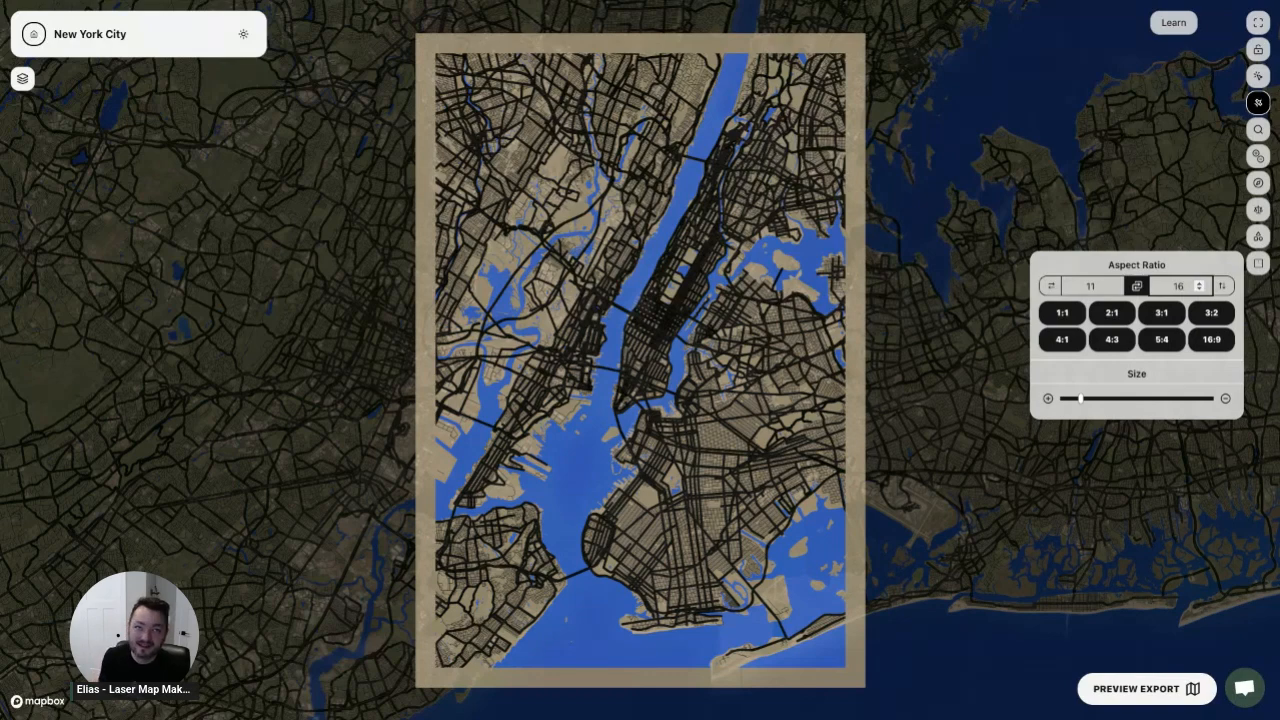
{"action": "type", "text": "."}
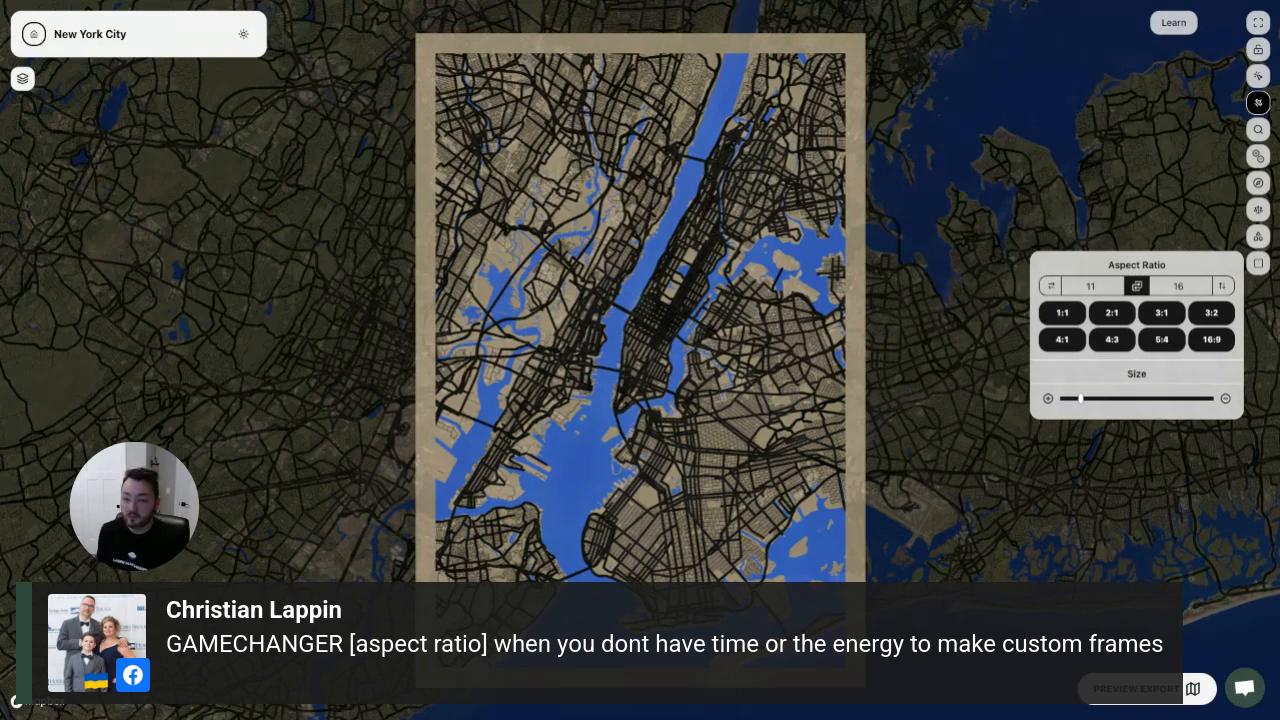
- Try the 1:1, 2:1 and 3:1 ratio presets, settle on 3:2, and shrink the map frame to a medium size
{"action": "left_click", "coordinate": [1062, 316]}
{"action": "left_click", "coordinate": [1112, 316]}
{"action": "left_click", "coordinate": [1161, 314]}
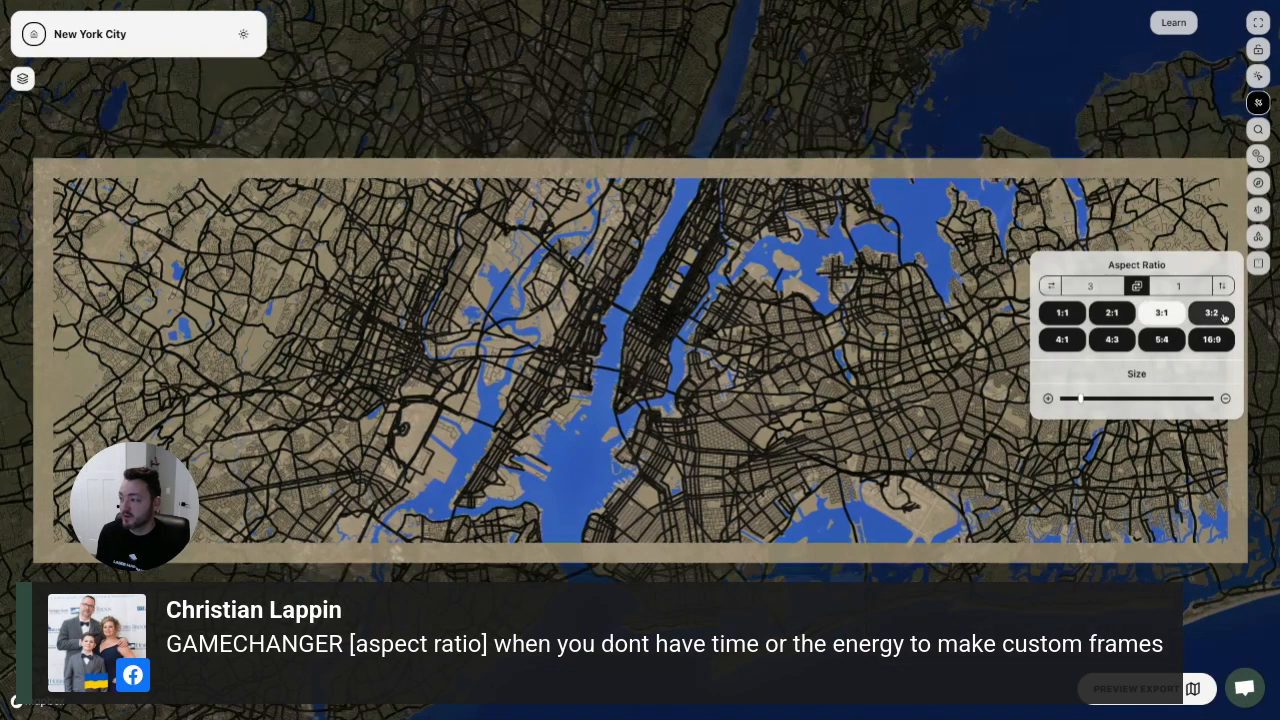
{"action": "left_click", "coordinate": [1222, 316]}
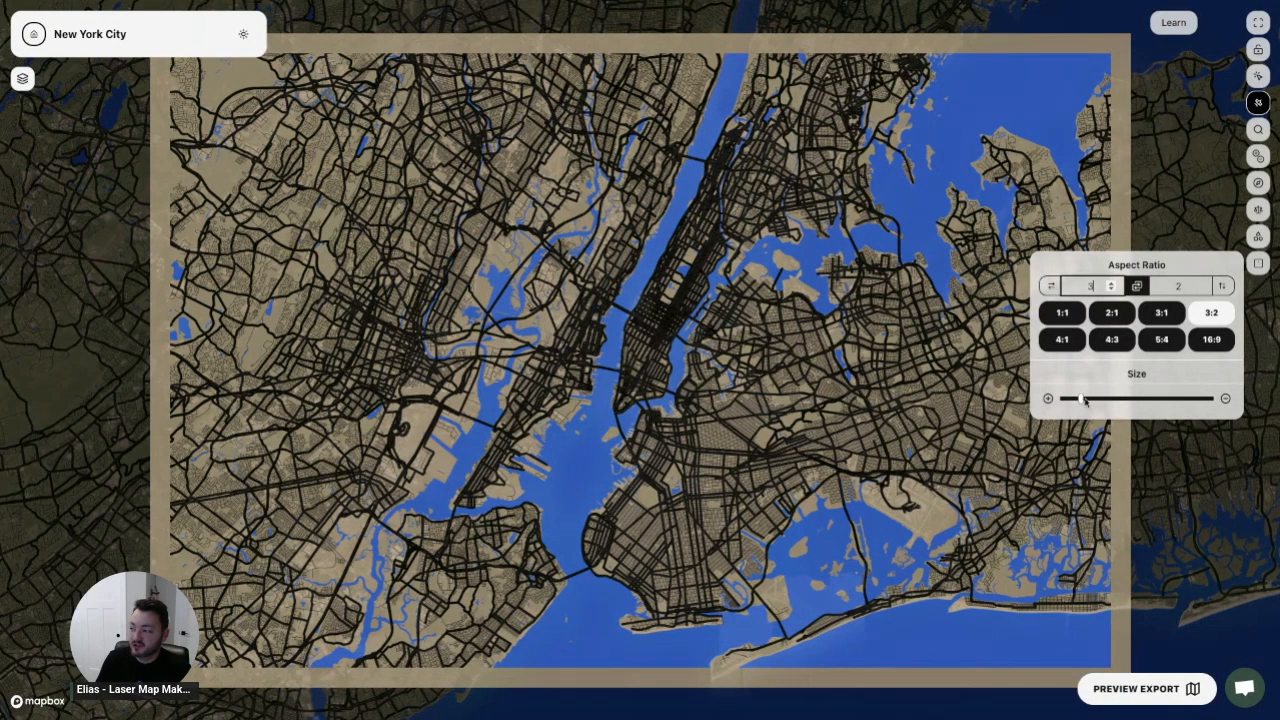
{"action": "left_click_drag", "start_coordinate": [1081, 400], "coordinate": [1128, 399]}
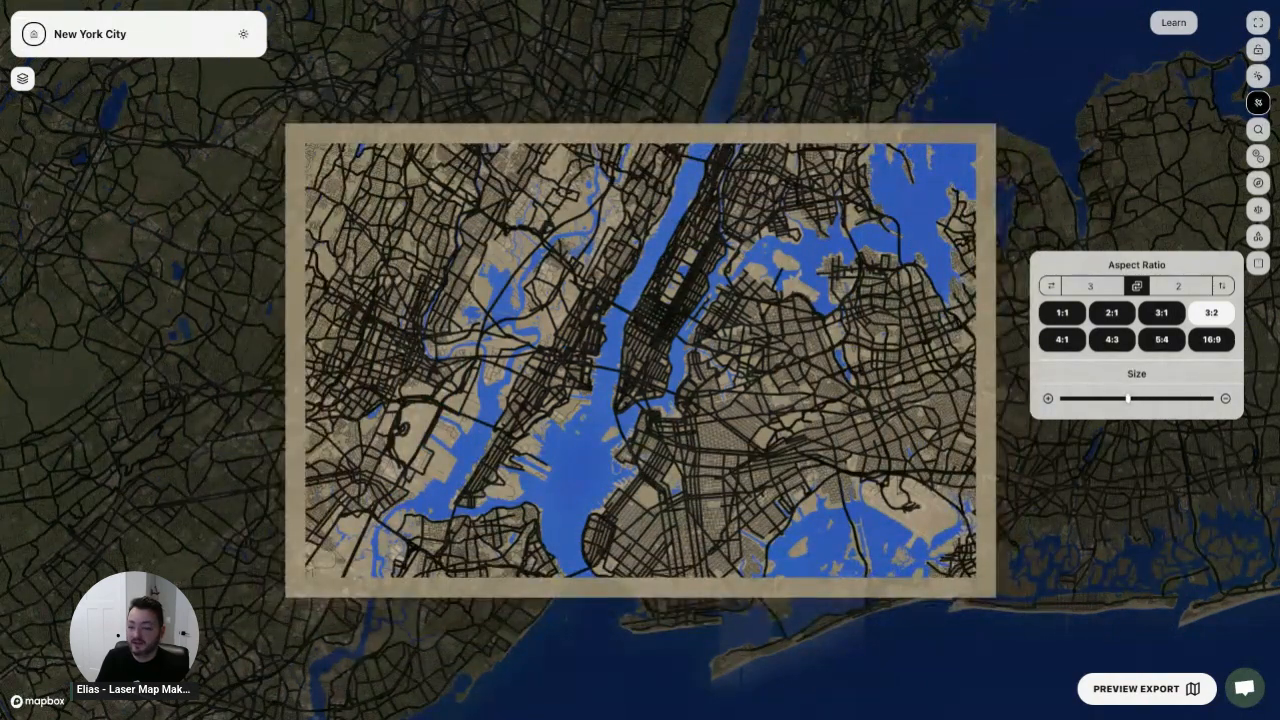
{"action": "left_click", "coordinate": [1258, 264]}
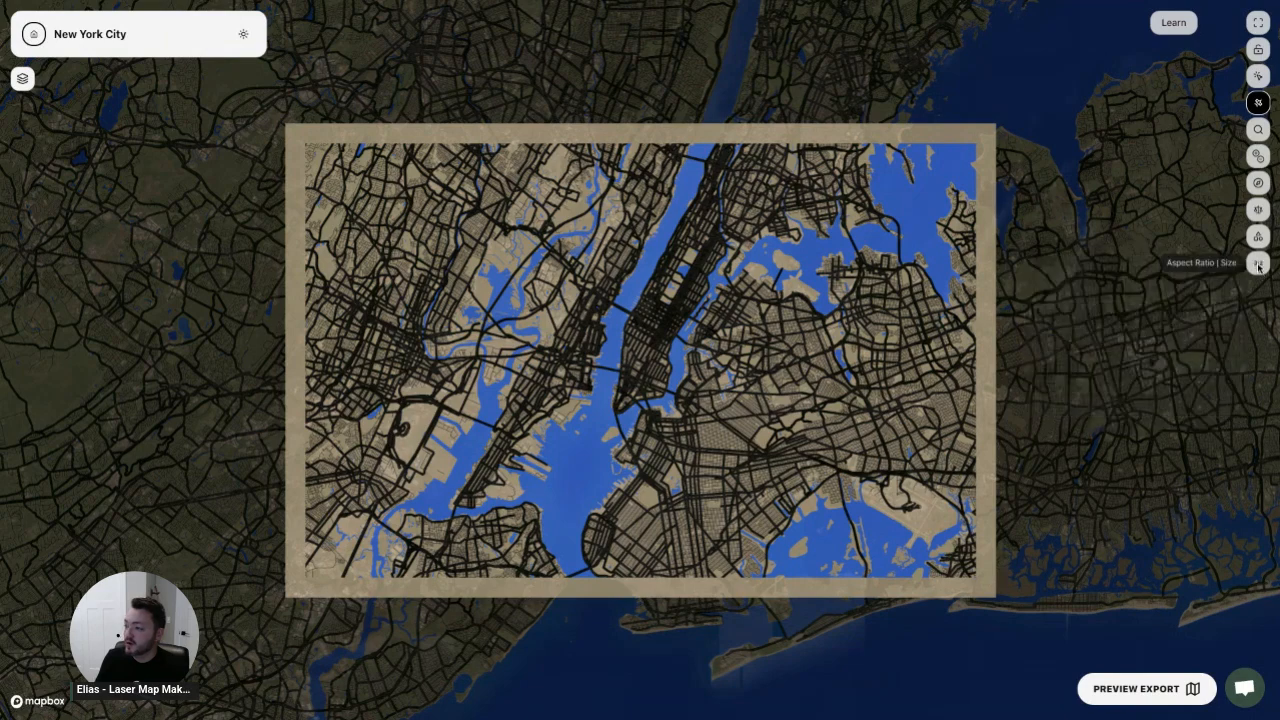
- Toggle the 20% satellite overlay off and on over Lower Manhattan to compare the map, finishing with it on
{"action": "scroll", "coordinate": [650, 383], "scroll_direction": "up", "scroll_amount": 5}
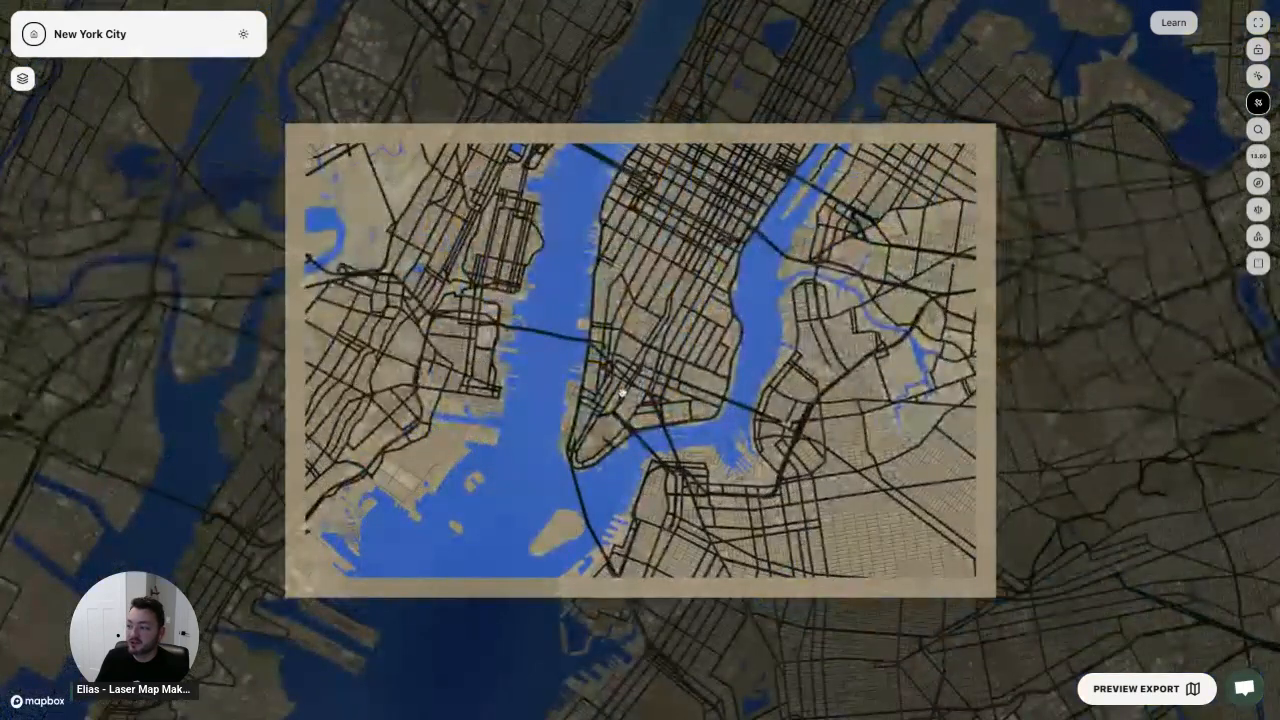
{"action": "scroll", "coordinate": [642, 341], "scroll_direction": "down", "scroll_amount": 2}
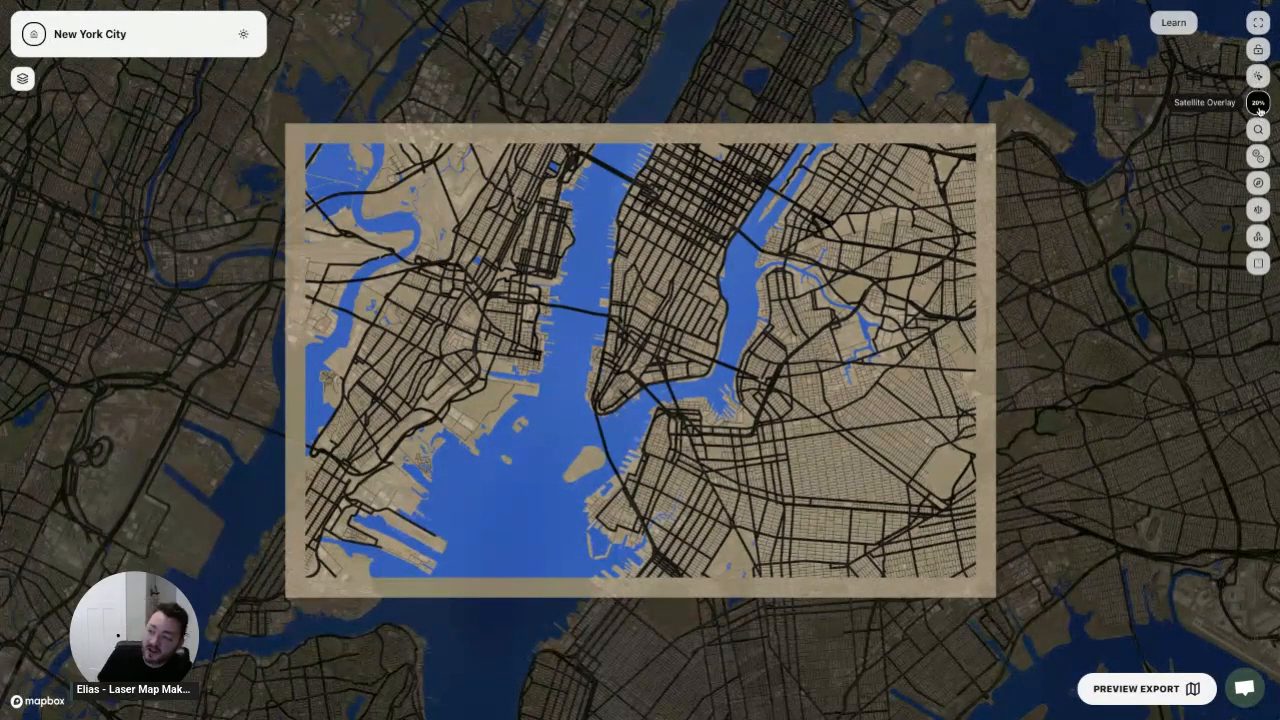
{"action": "left_click", "coordinate": [1259, 106]}
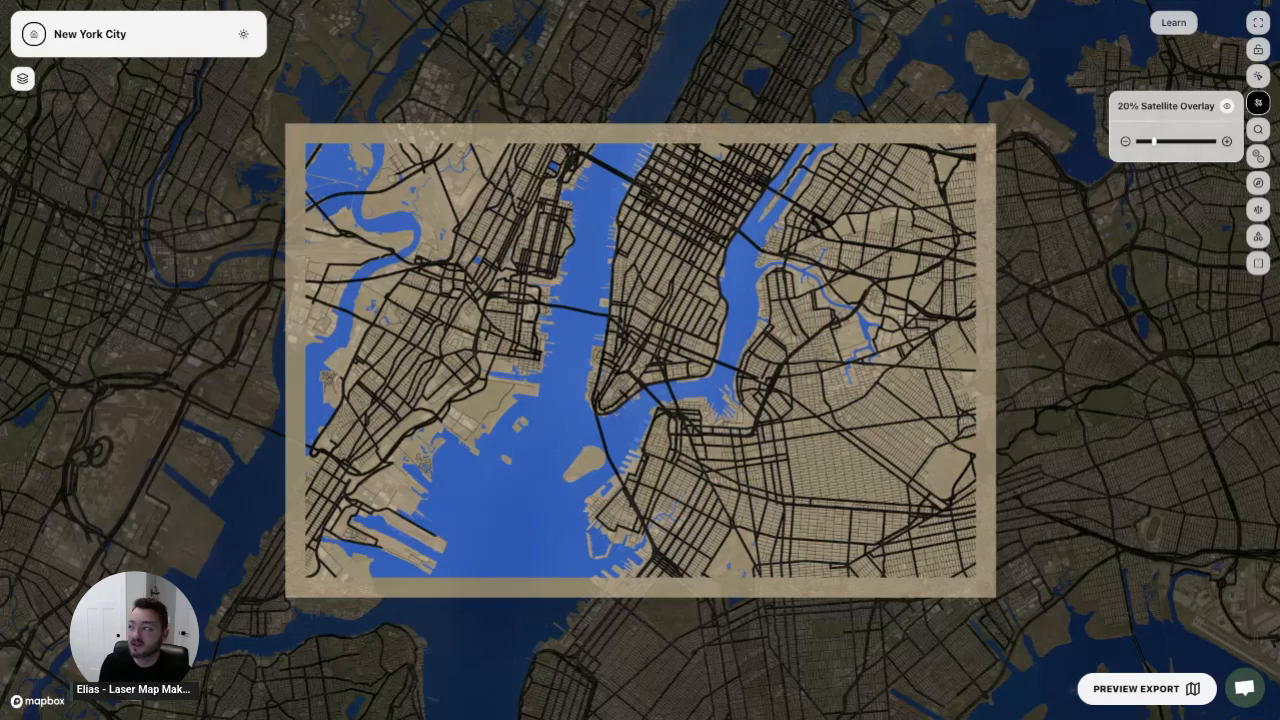
{"action": "left_click", "coordinate": [1227, 106]}
{"action": "left_click", "coordinate": [1227, 106]}
{"action": "left_click", "coordinate": [1227, 106]}
{"action": "left_click", "coordinate": [1227, 106]}
{"action": "left_click", "coordinate": [1227, 106]}
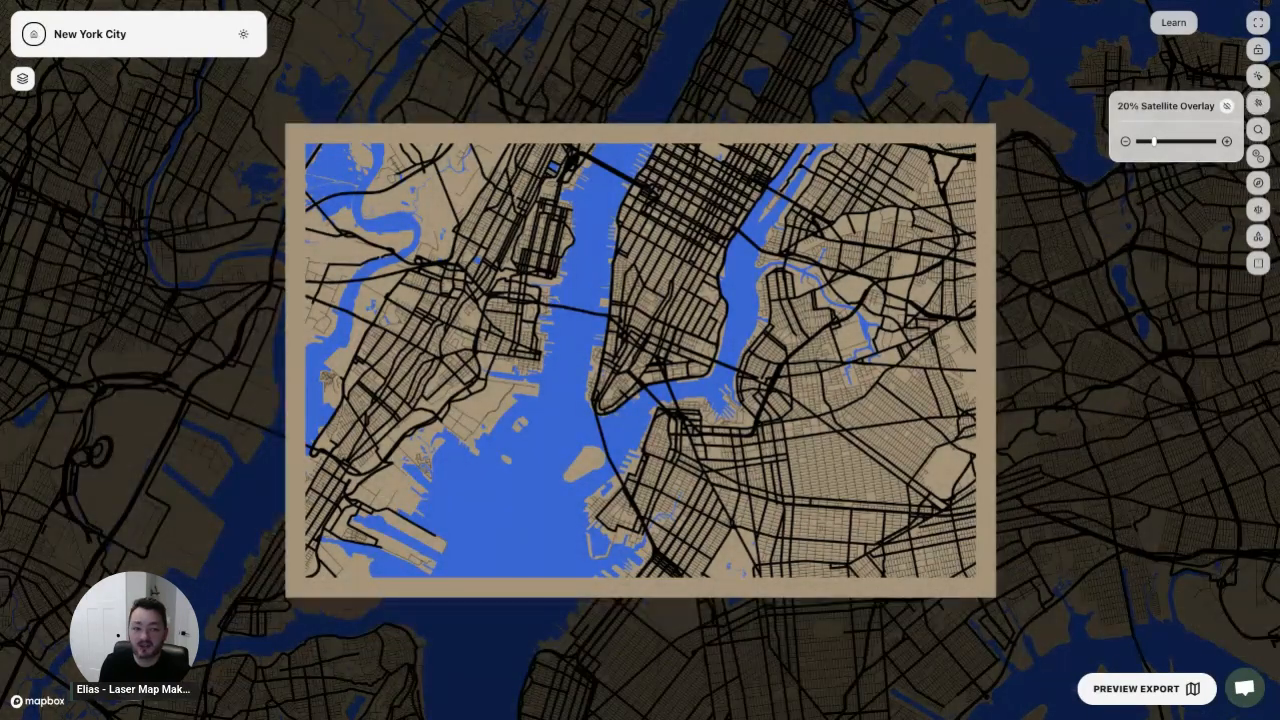
{"action": "left_click", "coordinate": [1227, 106]}
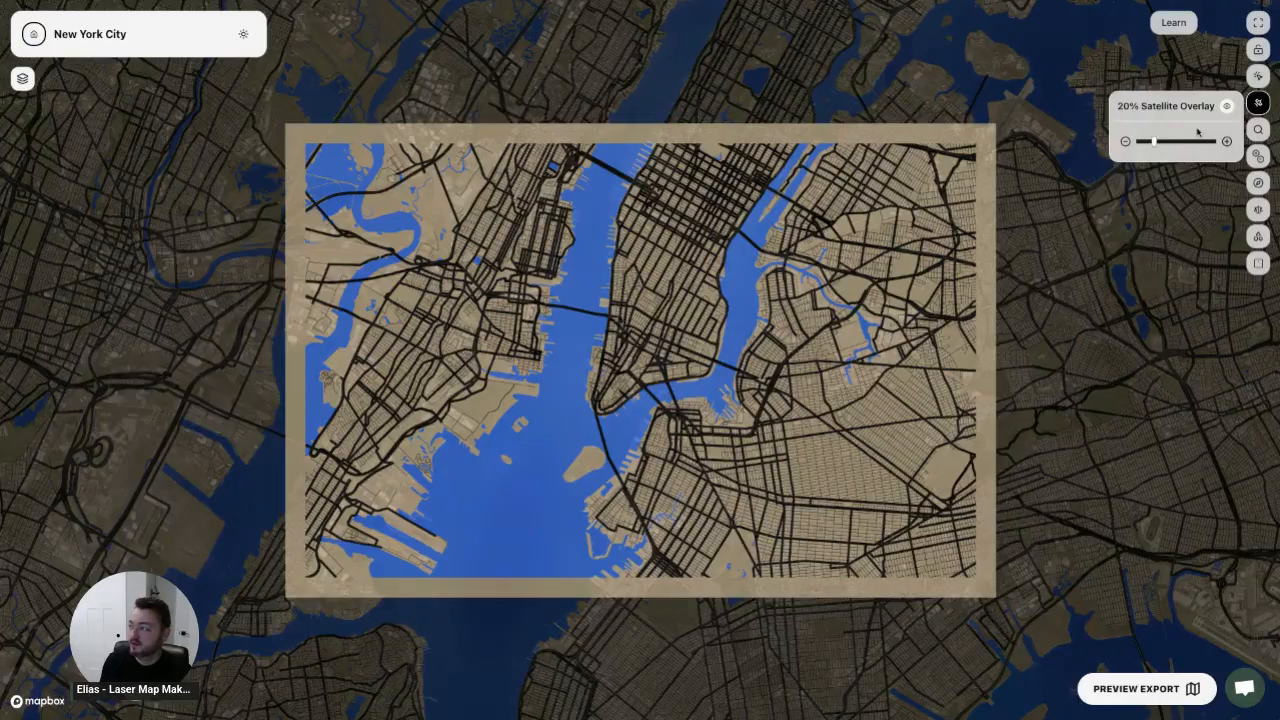
- Try the satellite overlay at 100% and examine the aerial imagery around Lower Manhattan
{"action": "left_click_drag", "start_coordinate": [1154, 142], "coordinate": [1217, 142]}
{"action": "scroll", "coordinate": [625, 383], "scroll_direction": "up", "scroll_amount": 10}
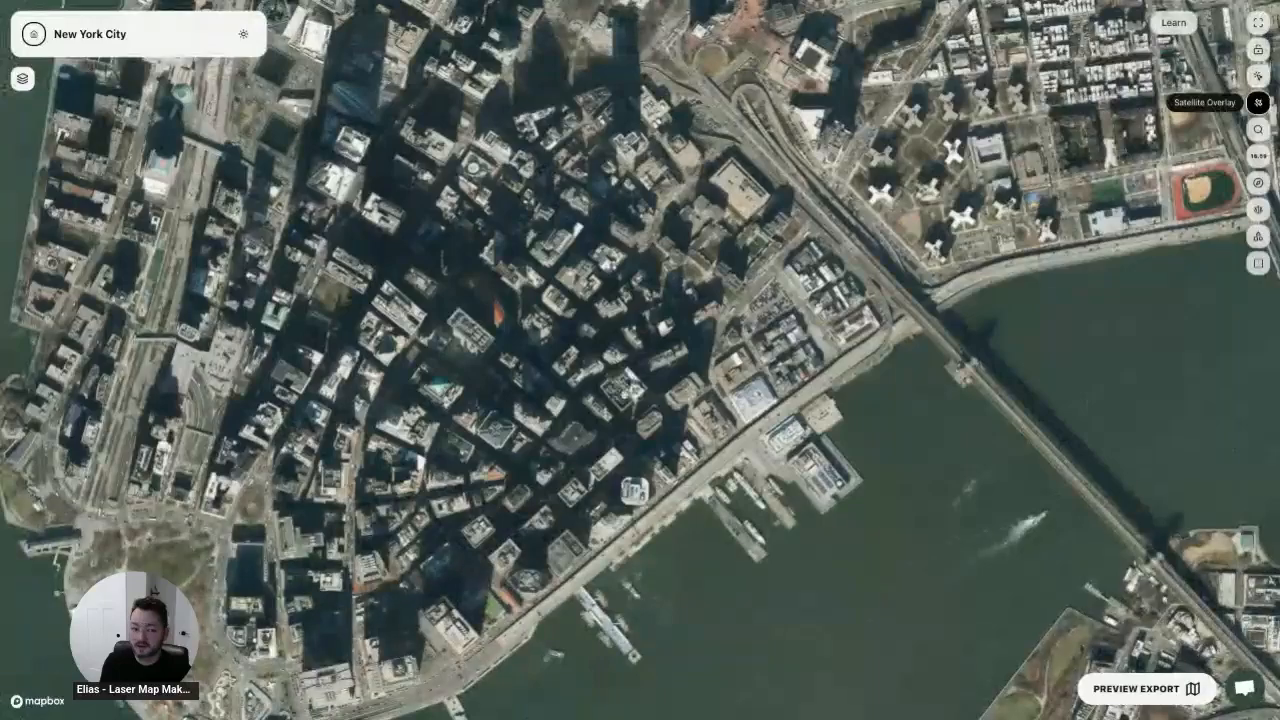
{"action": "left_click_drag", "start_coordinate": [635, 425], "coordinate": [618, 377]}
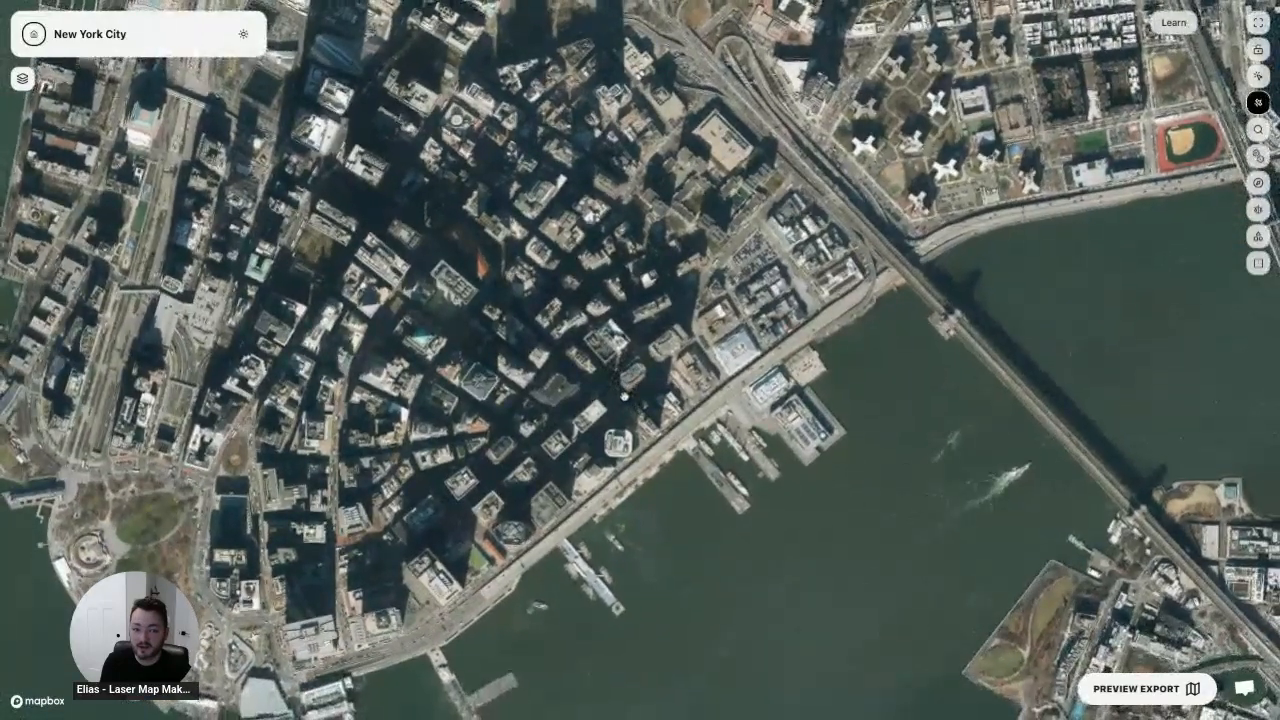
{"action": "scroll", "coordinate": [595, 343], "scroll_direction": "down", "scroll_amount": 8}
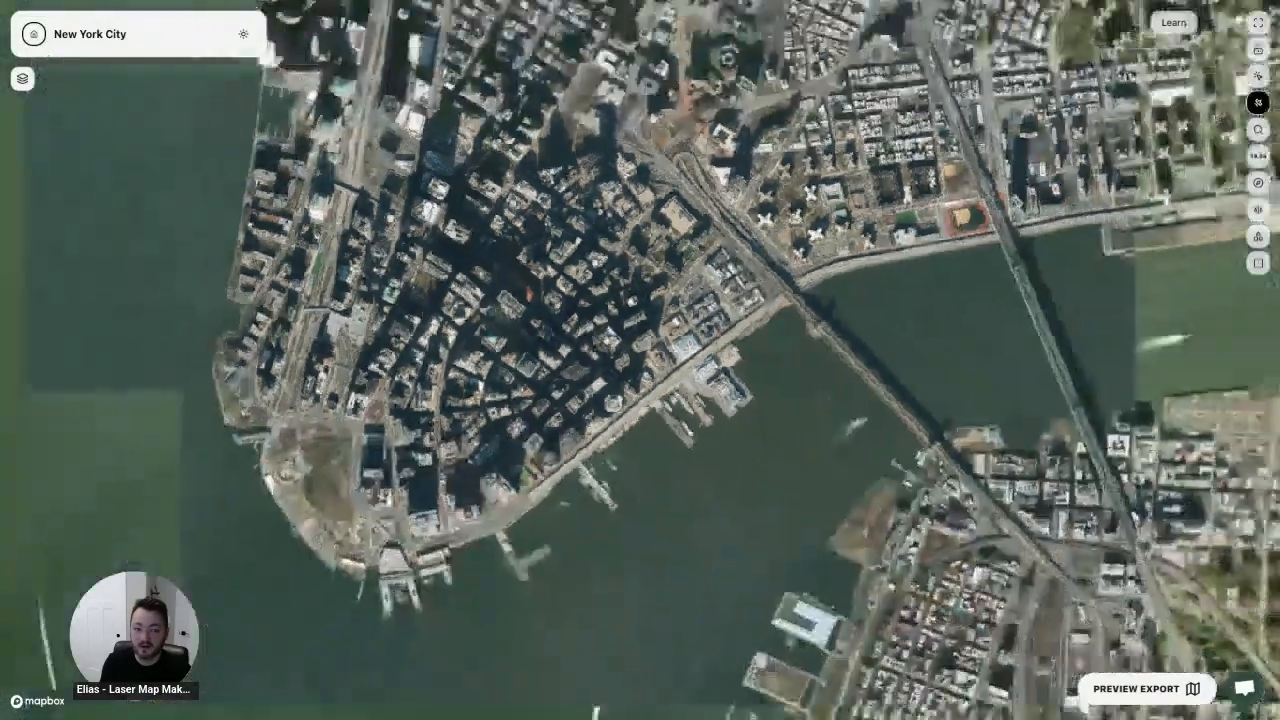
{"action": "scroll", "coordinate": [605, 340], "scroll_direction": "down", "scroll_amount": 3}
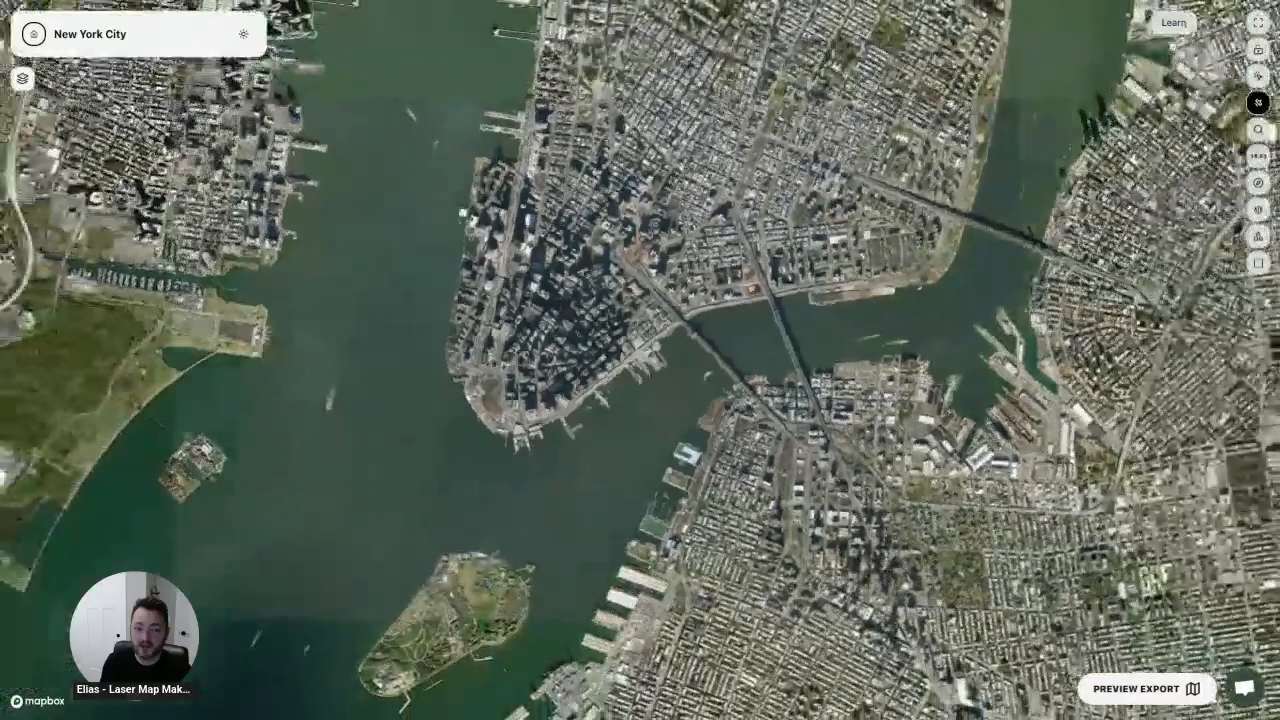
{"action": "scroll", "coordinate": [605, 340], "scroll_direction": "up", "scroll_amount": 1}
{"action": "scroll", "coordinate": [605, 340], "scroll_direction": "down", "scroll_amount": 5}
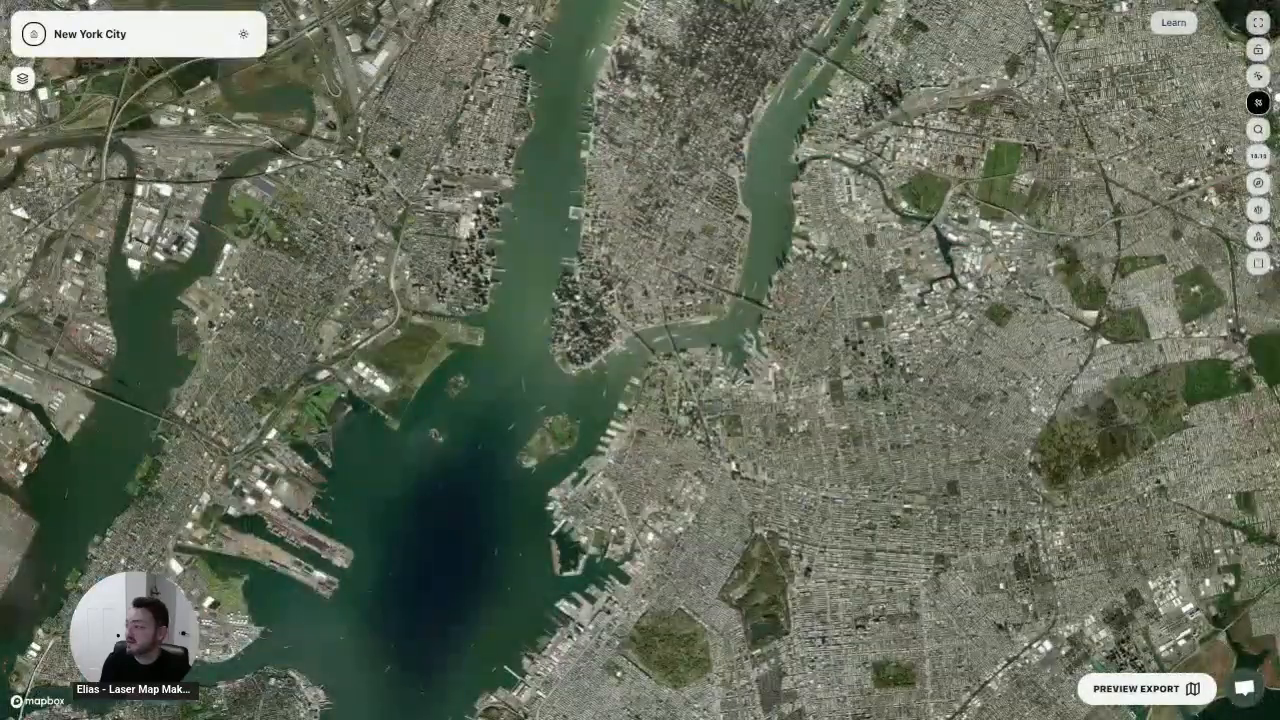
- Lower the satellite overlay to 85% and hide it
{"action": "left_click", "coordinate": [1272, 106]}
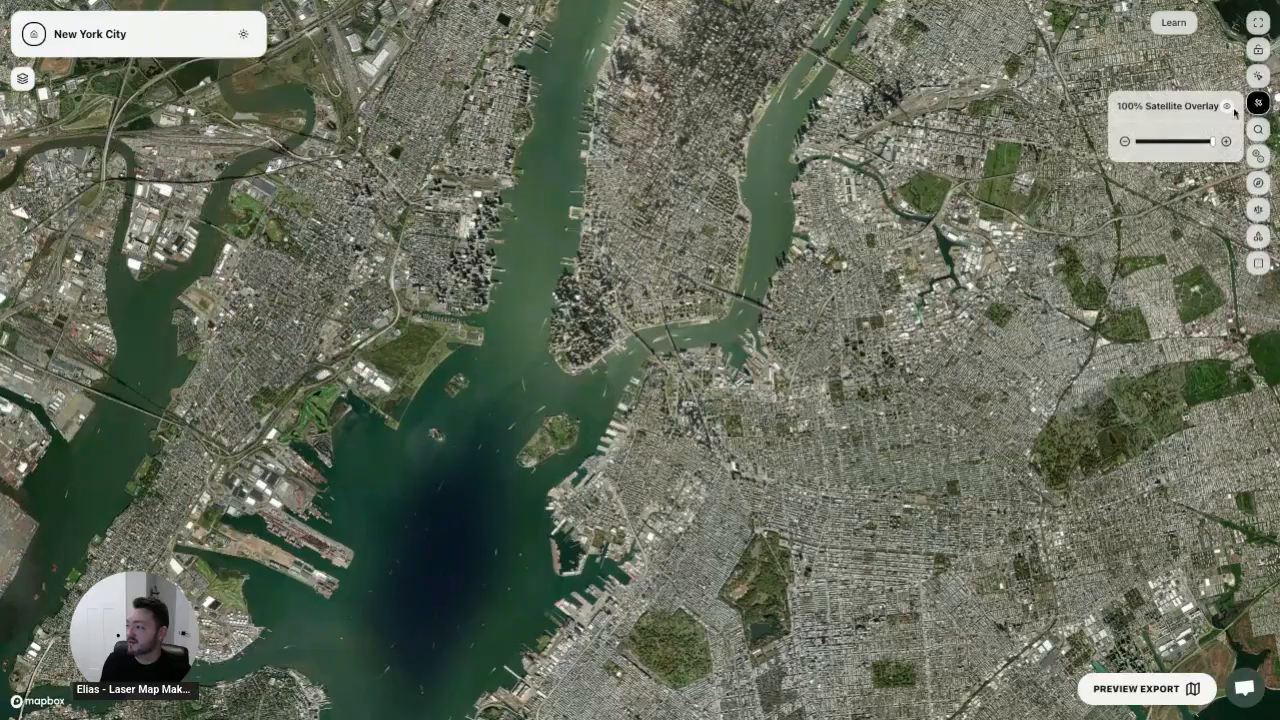
{"action": "left_click", "coordinate": [1228, 110]}
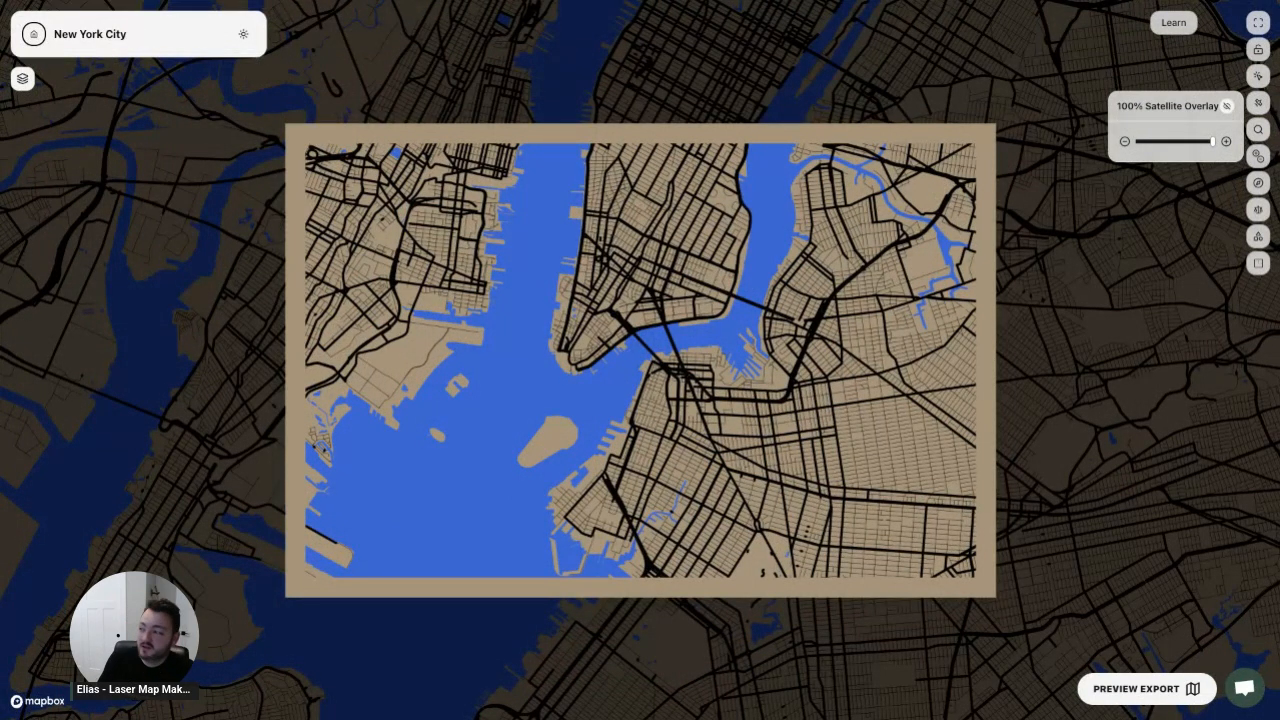
{"action": "left_click_drag", "start_coordinate": [1212, 142], "coordinate": [1203, 142]}
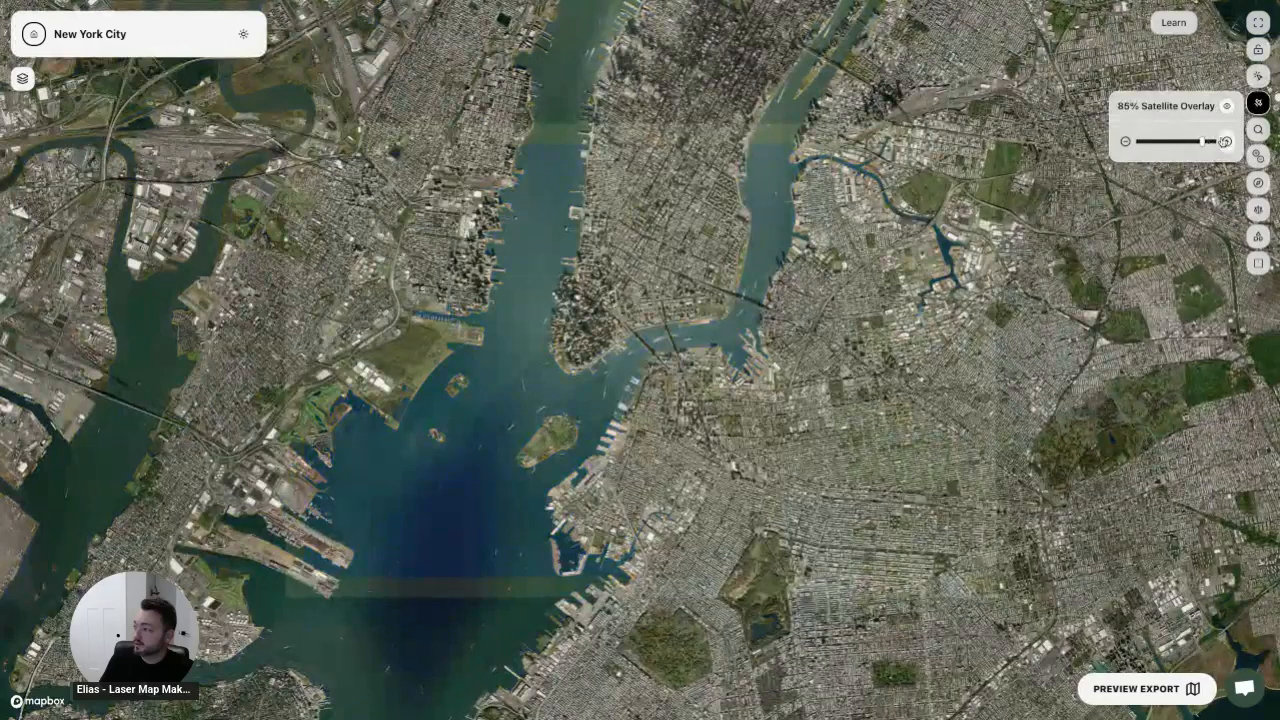
{"action": "left_click", "coordinate": [1227, 106]}
- Enlarge the 3:2 map frame slightly
{"action": "mouse_move", "coordinate": [1258, 263]}
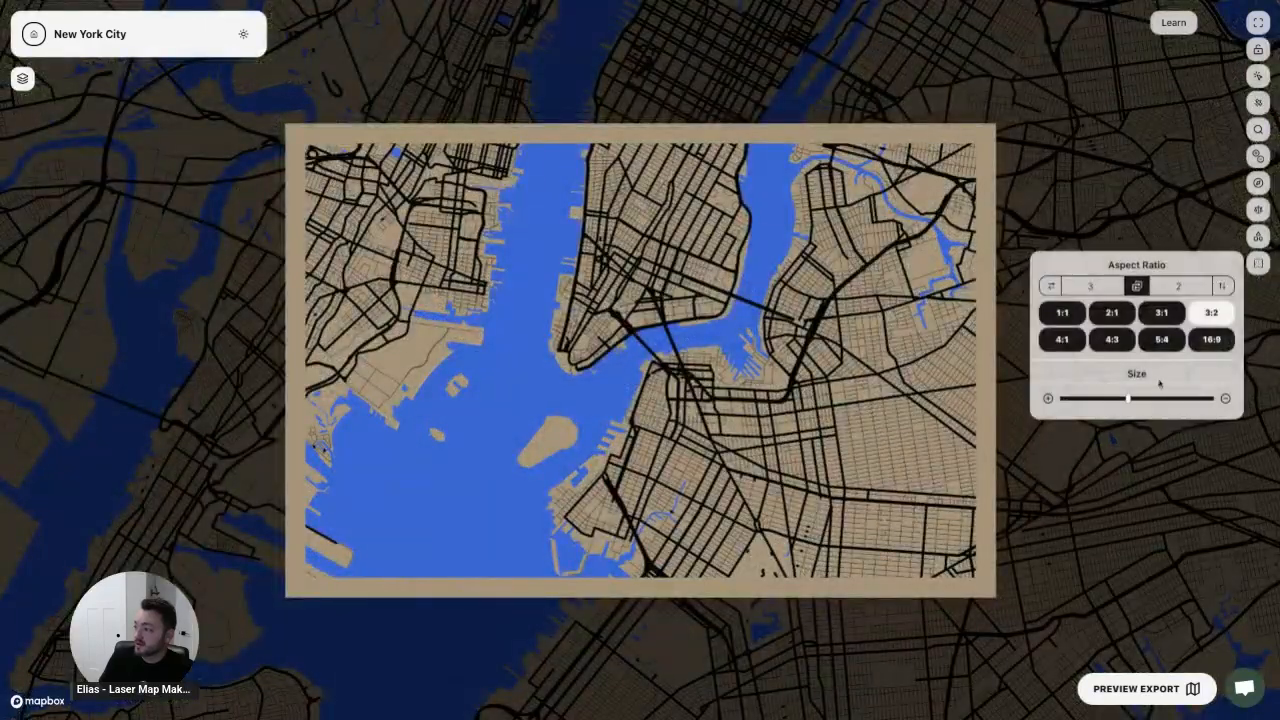
{"action": "left_click_drag", "start_coordinate": [1128, 398], "coordinate": [1109, 398]}
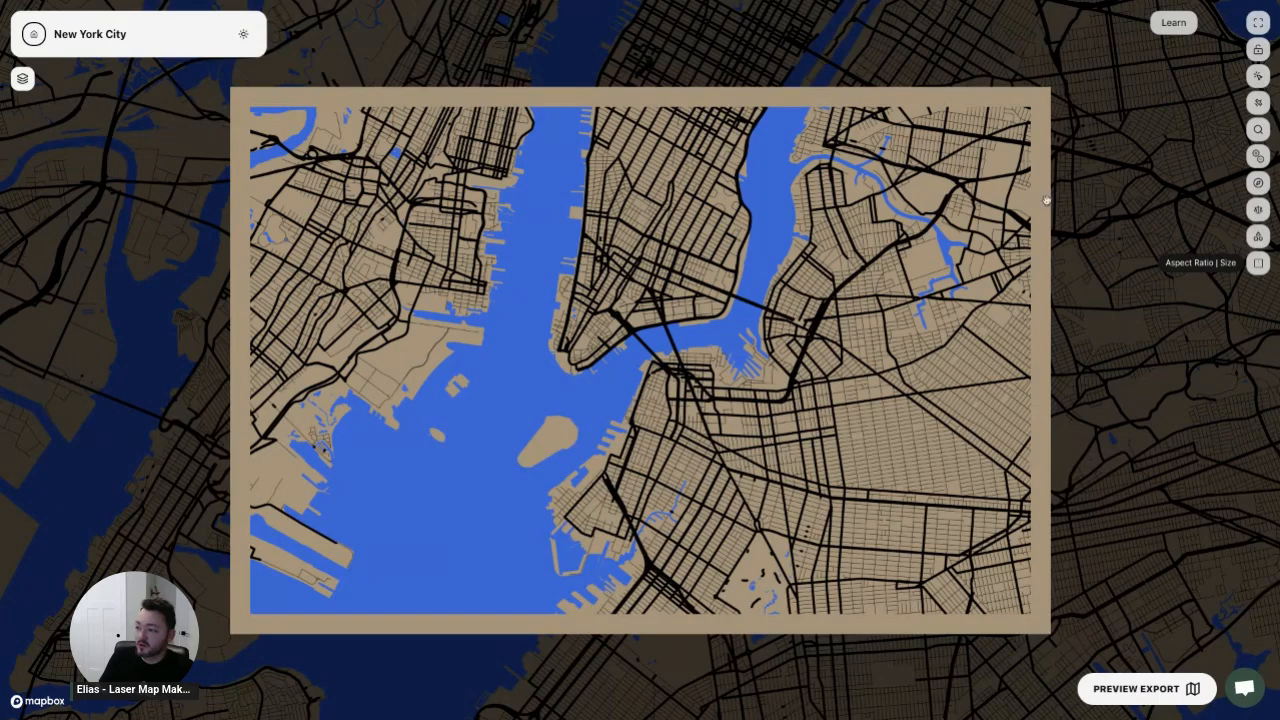
- Zoom the map out to the continents and bring it back to New York with a location search for "new york"
{"action": "left_click_drag", "start_coordinate": [684, 279], "coordinate": [644, 376]}
{"action": "scroll", "coordinate": [642, 377], "scroll_direction": "down", "scroll_amount": 5}
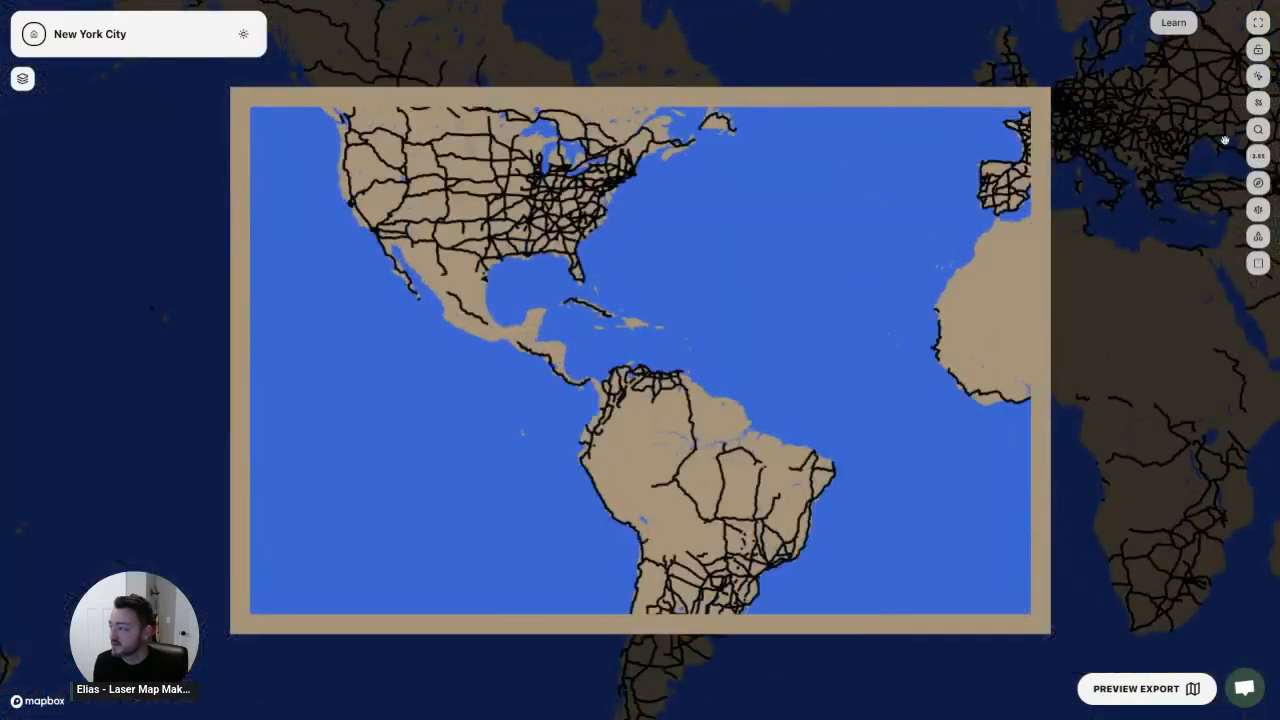
{"action": "left_click", "coordinate": [1258, 129]}
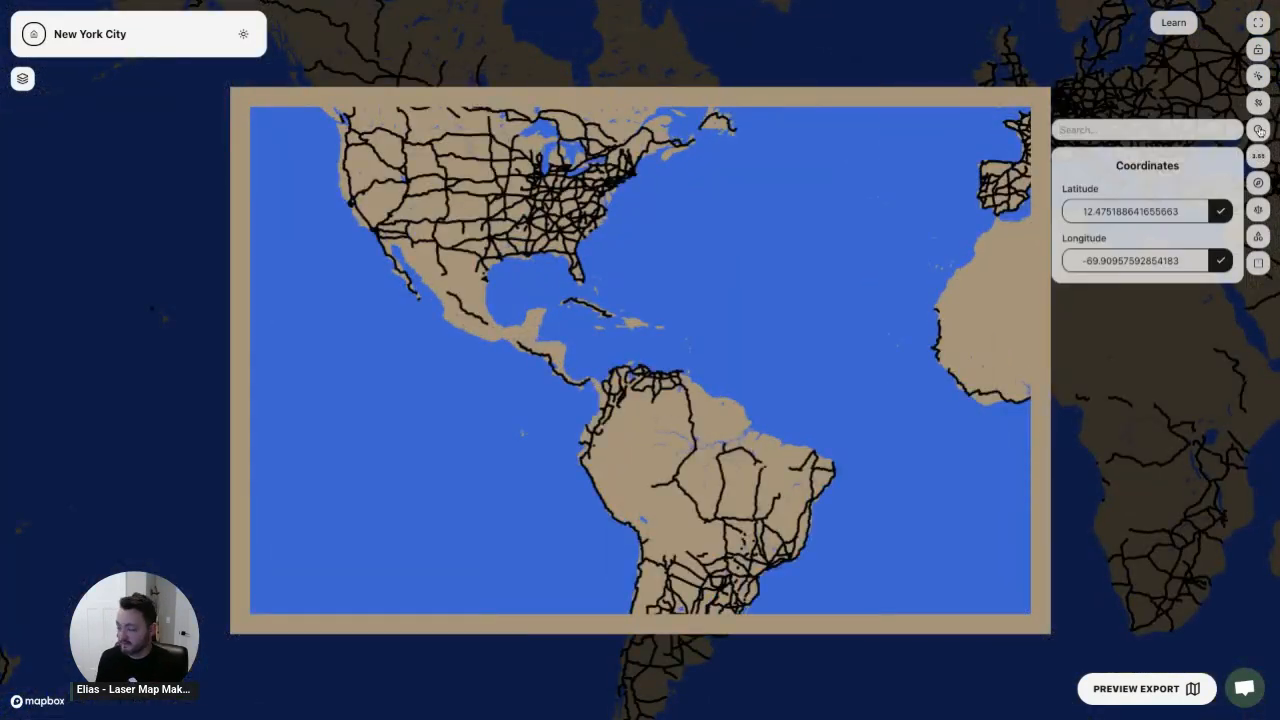
{"action": "type", "text": "new york"}
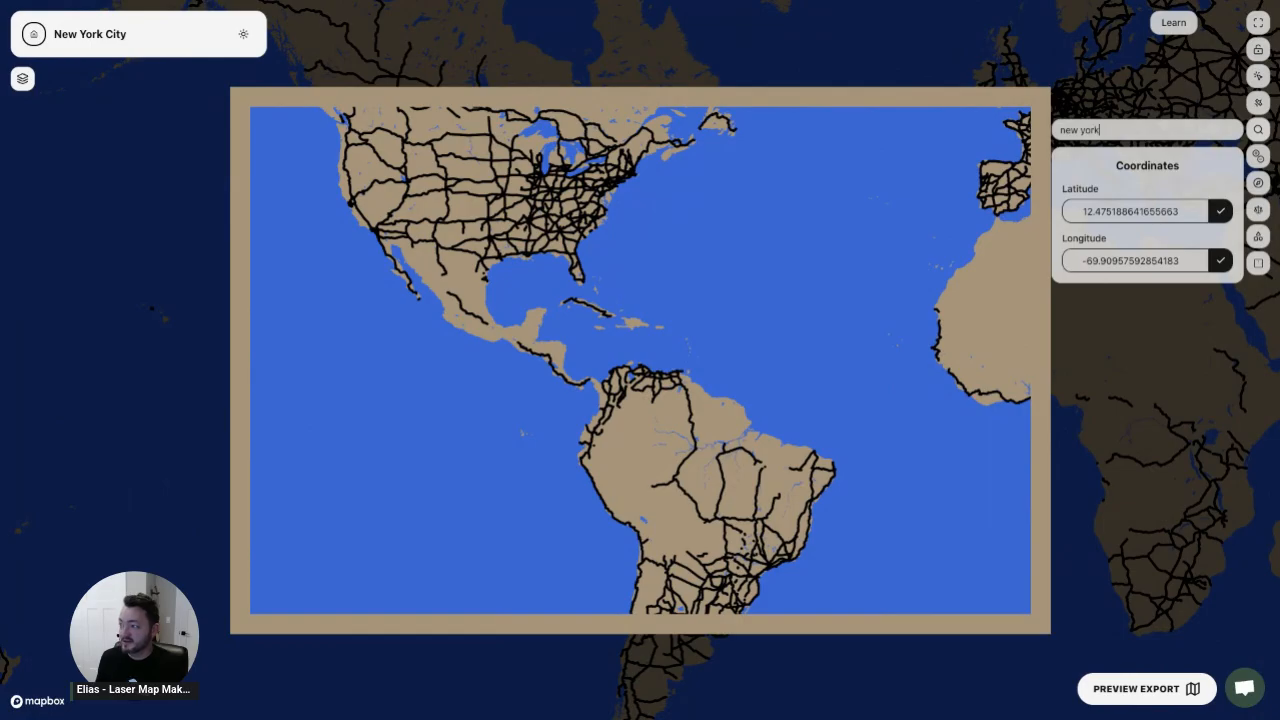
{"action": "left_click", "coordinate": [1128, 212]}
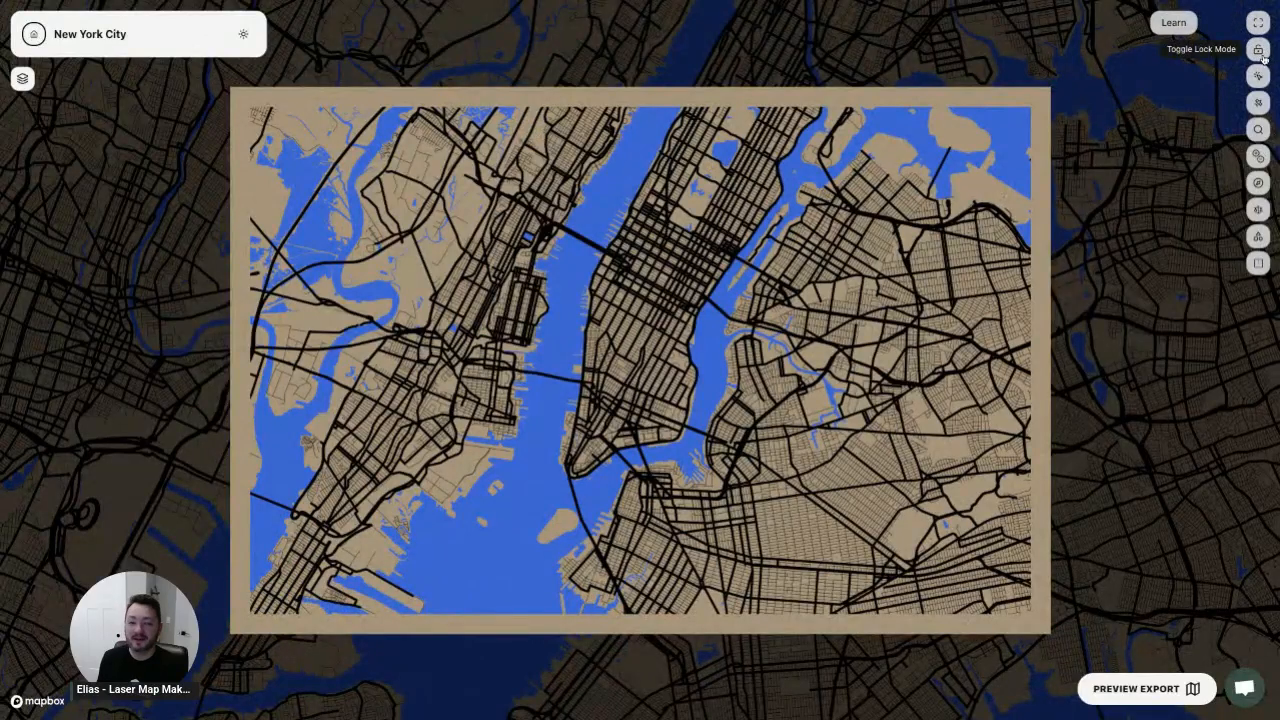
- Lock the map position and turn on map feature highlighting with the layers list shown
{"action": "left_click", "coordinate": [1259, 51]}
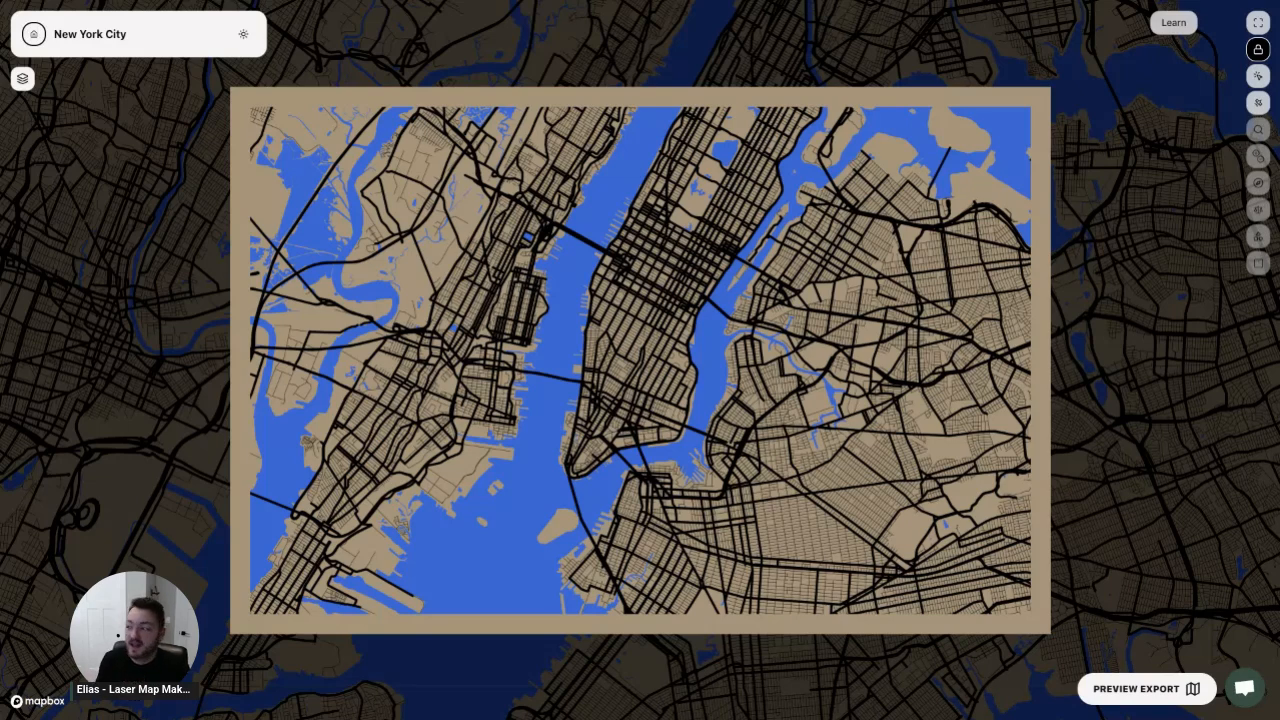
{"action": "left_click", "coordinate": [1260, 79]}
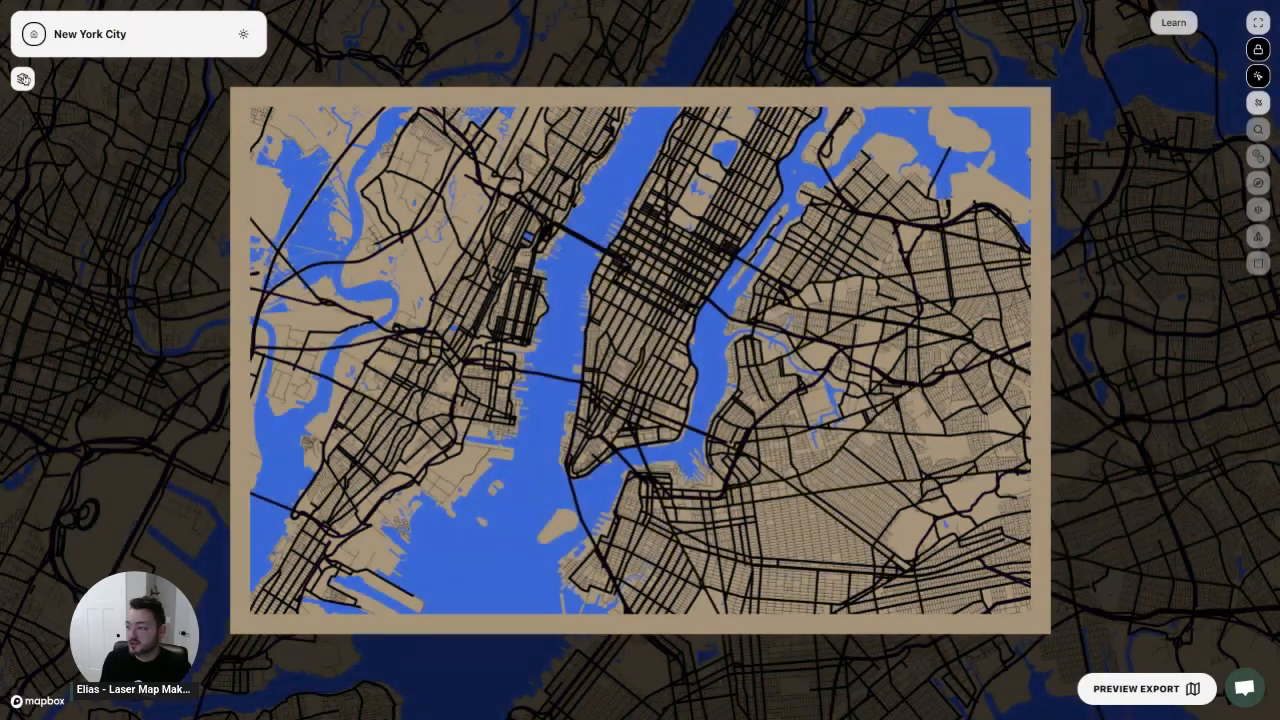
{"action": "left_click", "coordinate": [23, 79]}
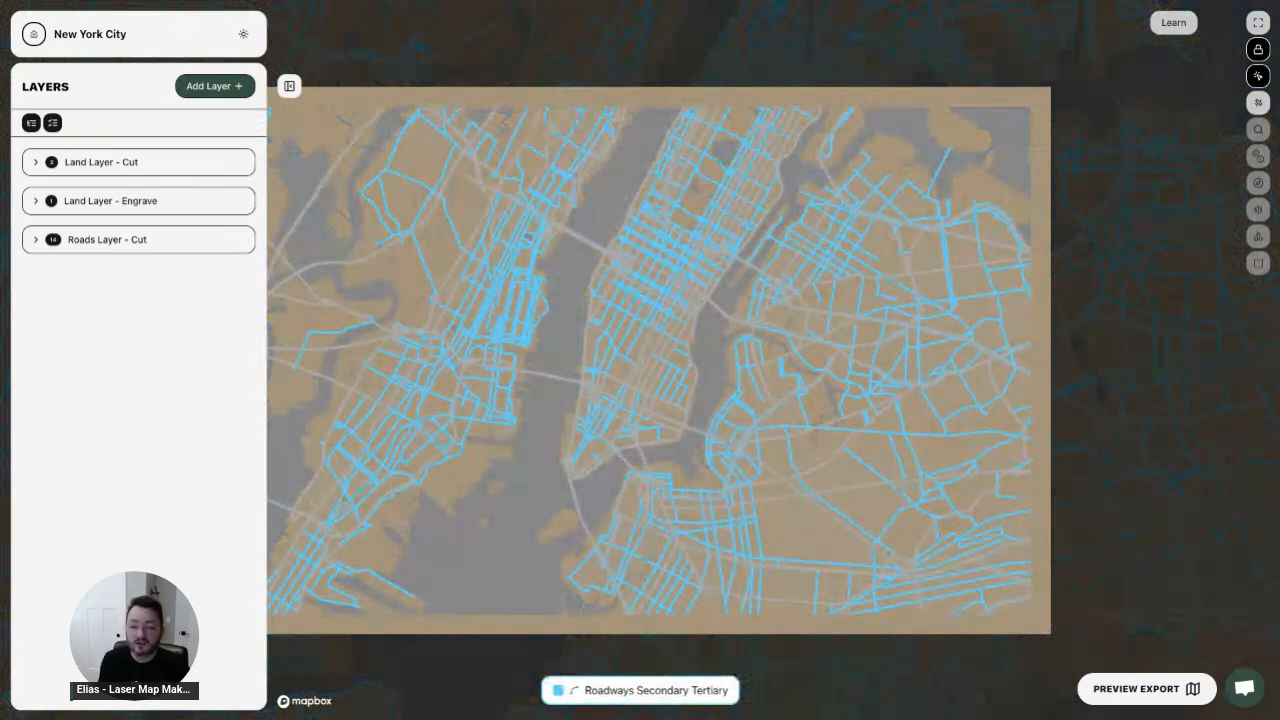
- Override the line color of the Roadways Secondary Tertiary feature and set it to black, #000000
{"action": "left_click", "coordinate": [866, 410]}
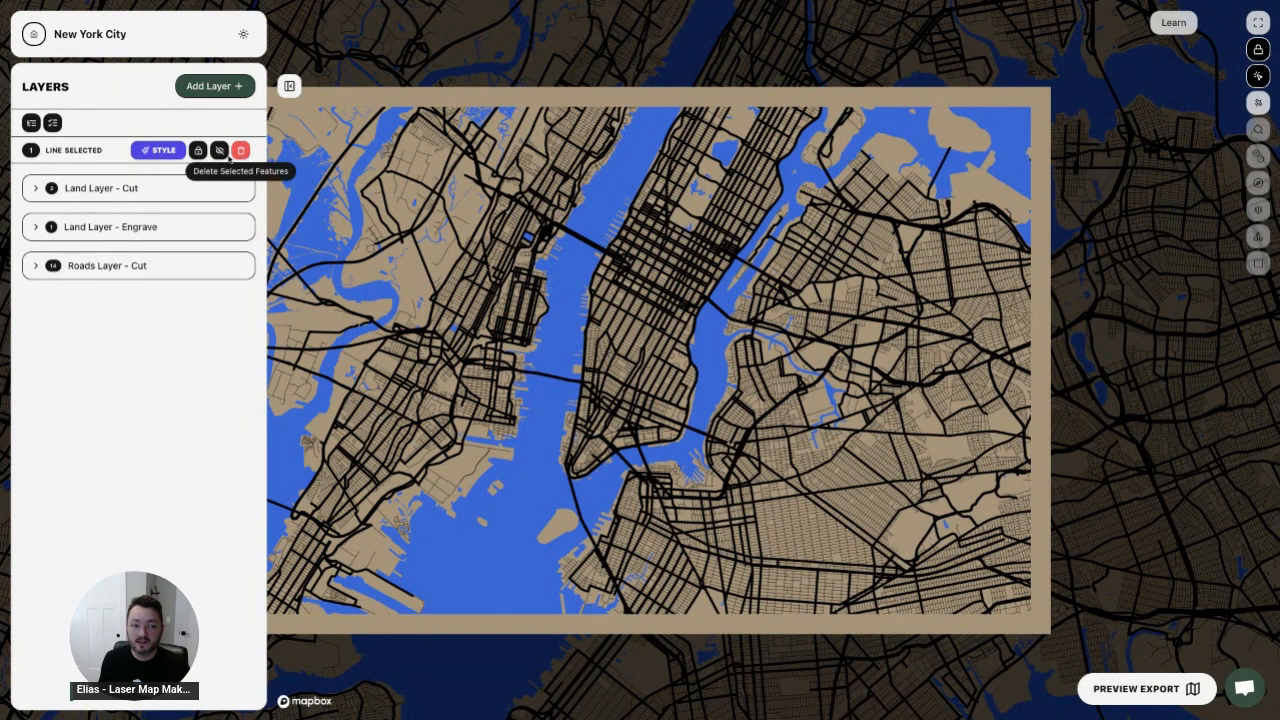
{"action": "left_click", "coordinate": [157, 152]}
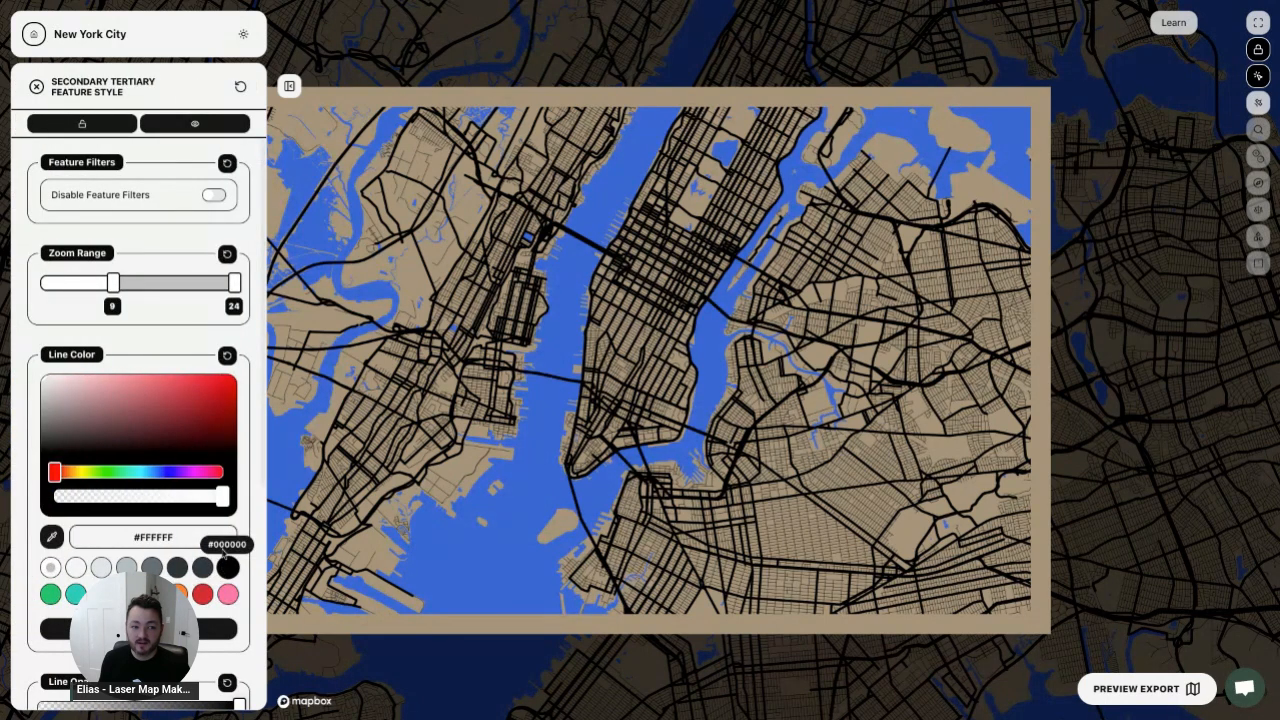
{"action": "scroll", "coordinate": [205, 444], "scroll_direction": "down", "scroll_amount": 3}
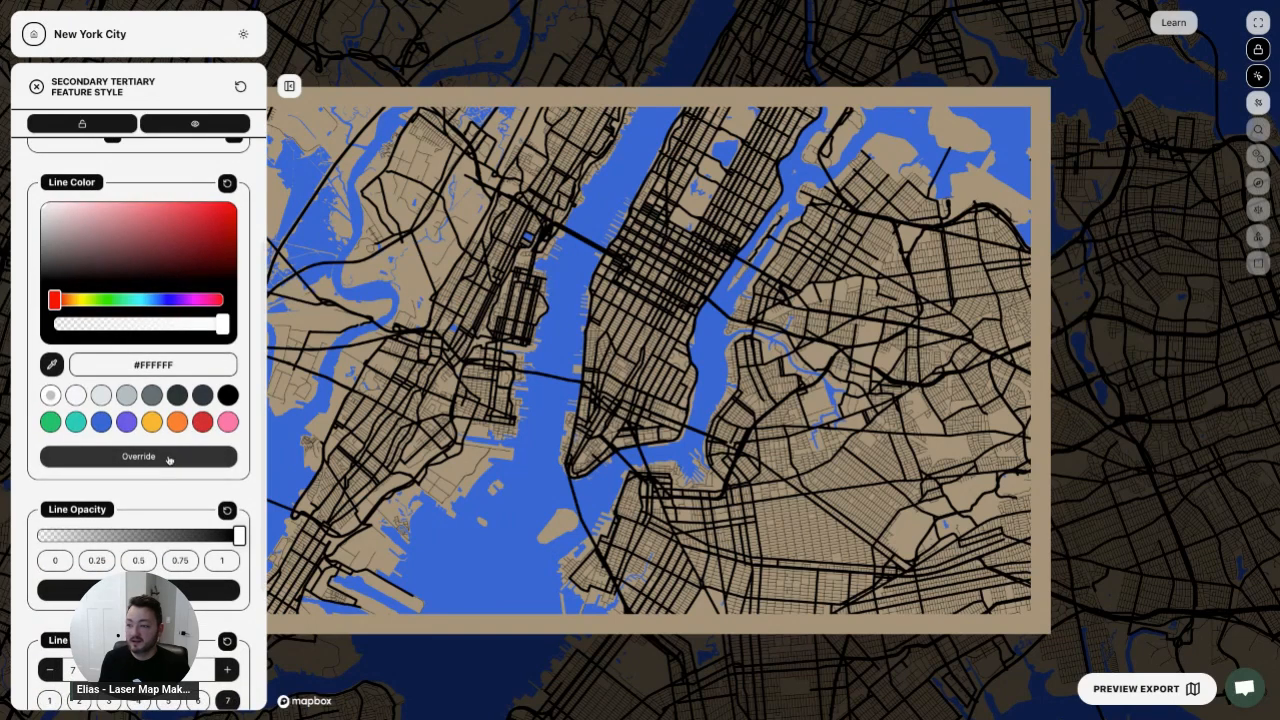
{"action": "left_click", "coordinate": [169, 457]}
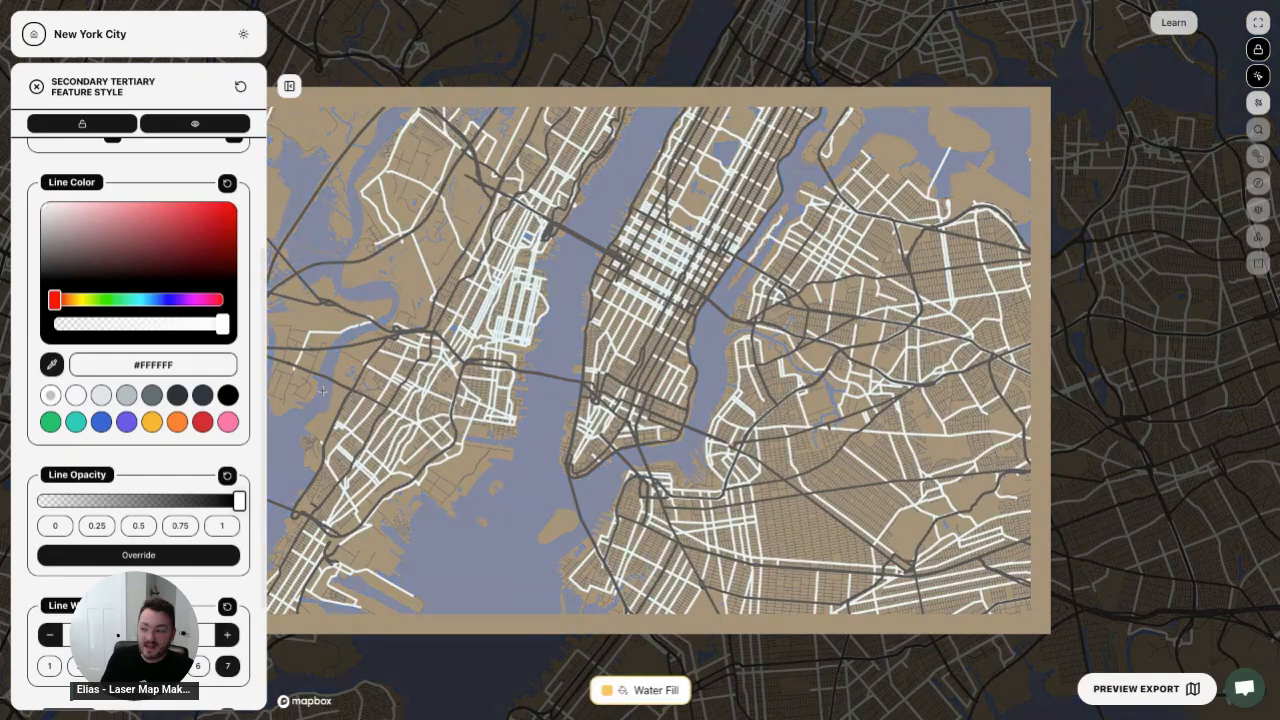
{"action": "left_click", "coordinate": [228, 395]}
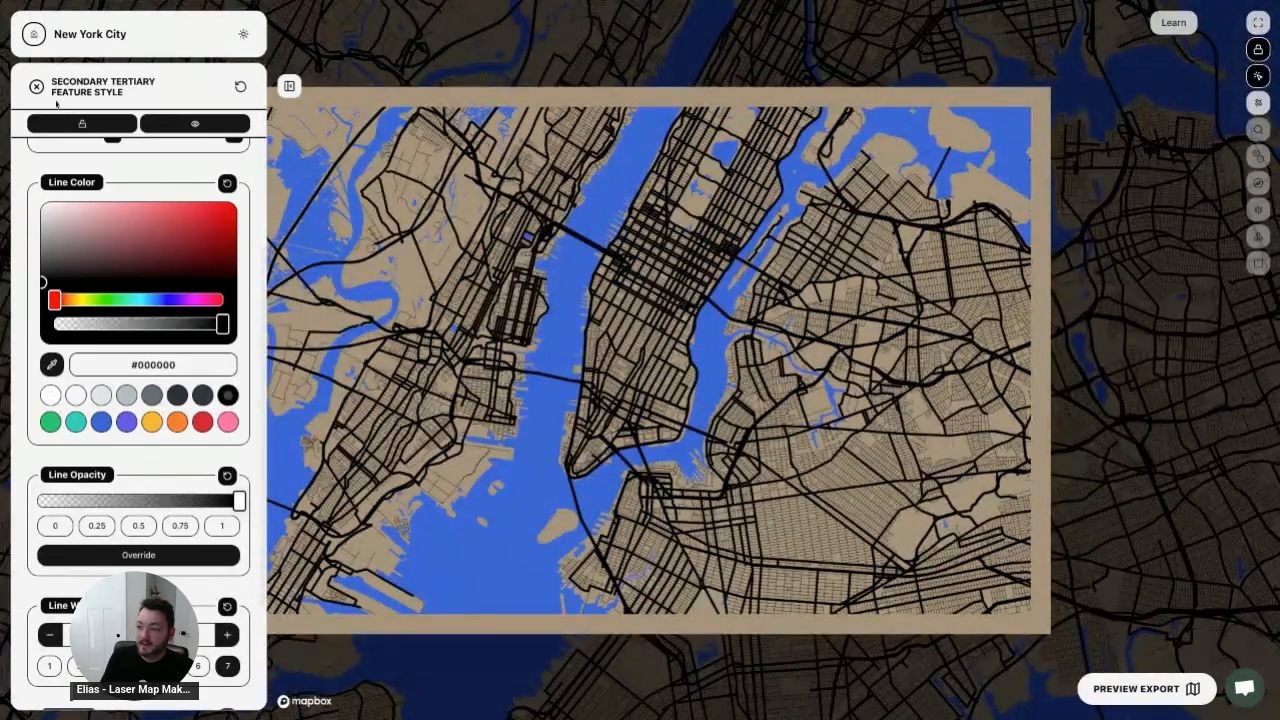
{"action": "left_click", "coordinate": [37, 87]}
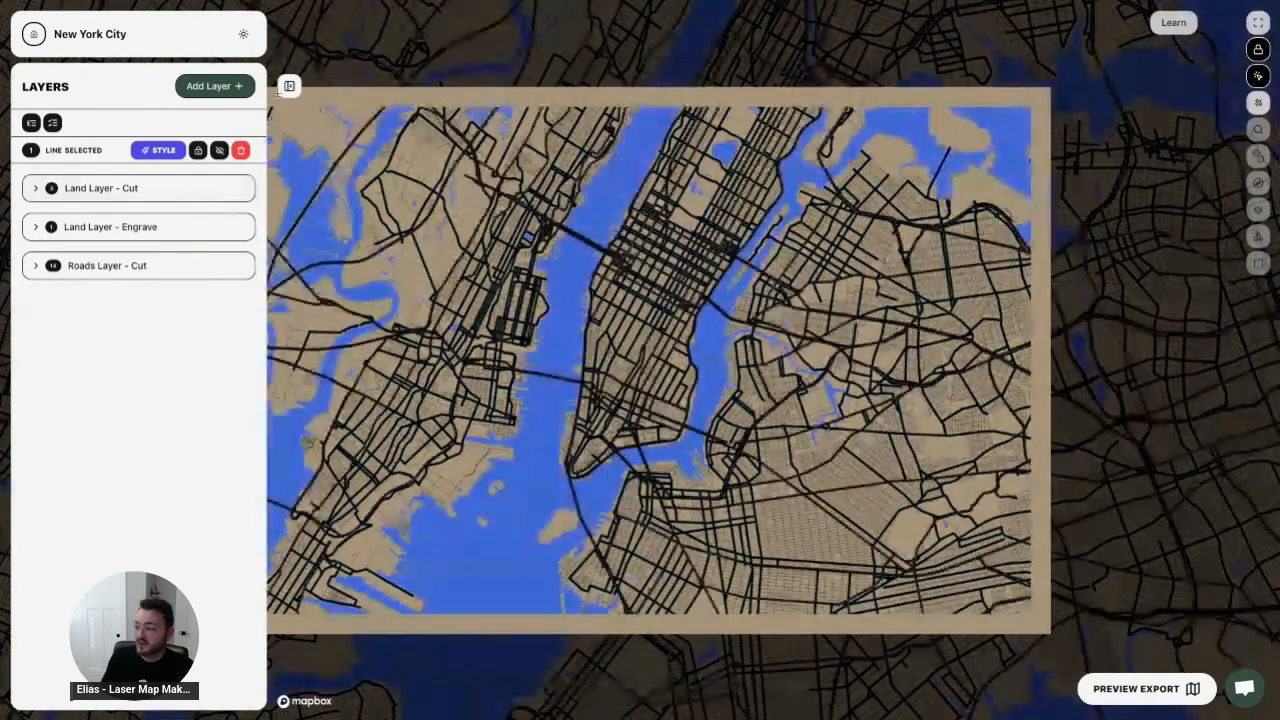
- Hide the layers list, toggle inspect mode, and bring the layers list back
{"action": "left_click", "coordinate": [289, 87]}
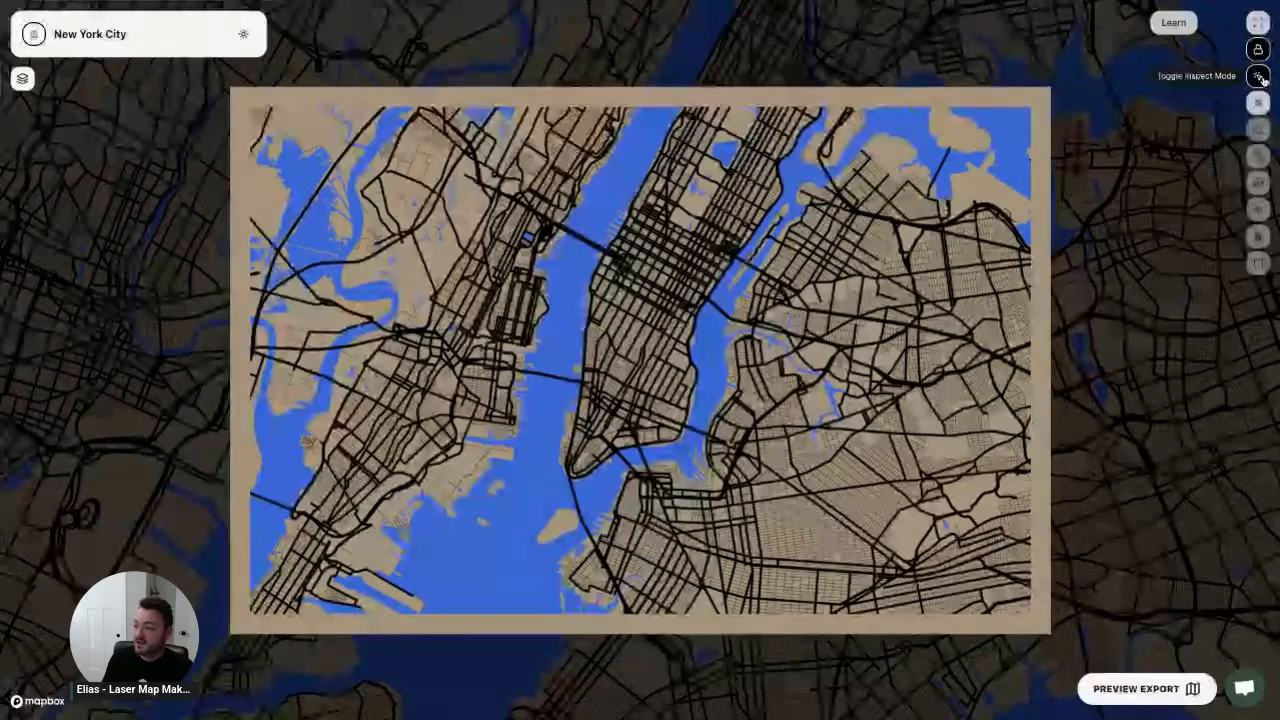
{"action": "left_click", "coordinate": [1259, 77]}
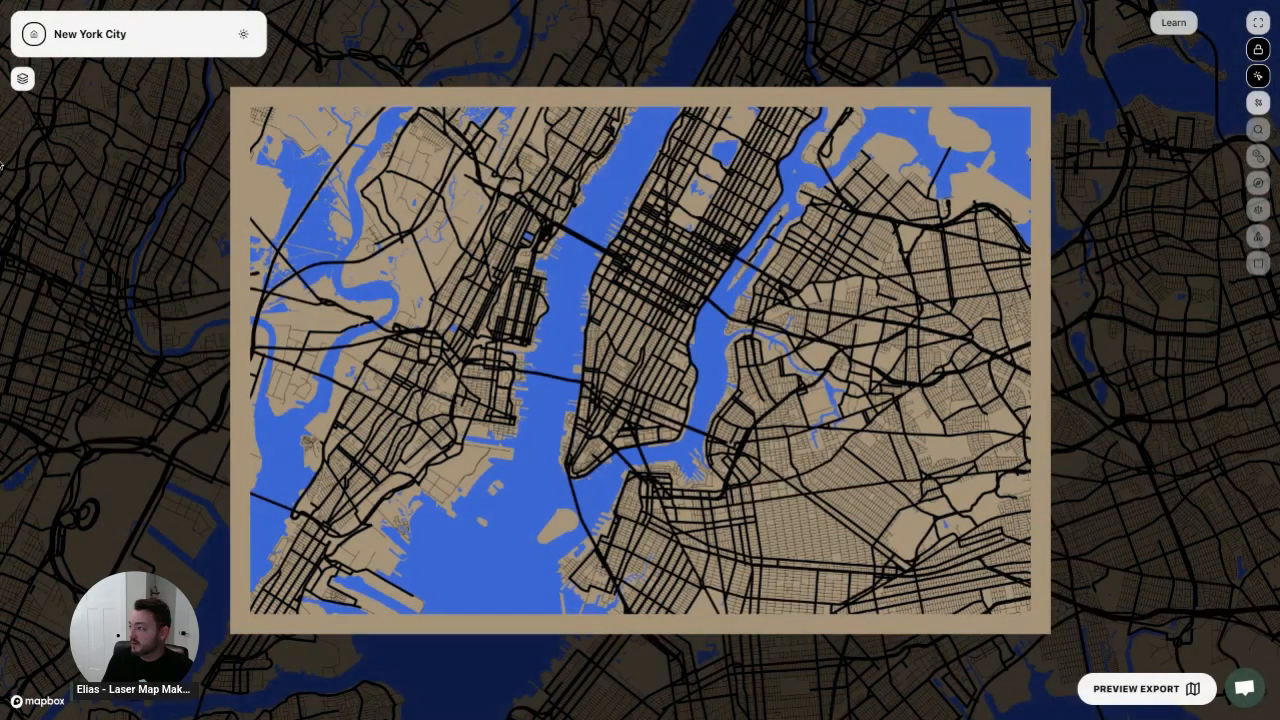
{"action": "left_click", "coordinate": [22, 78]}
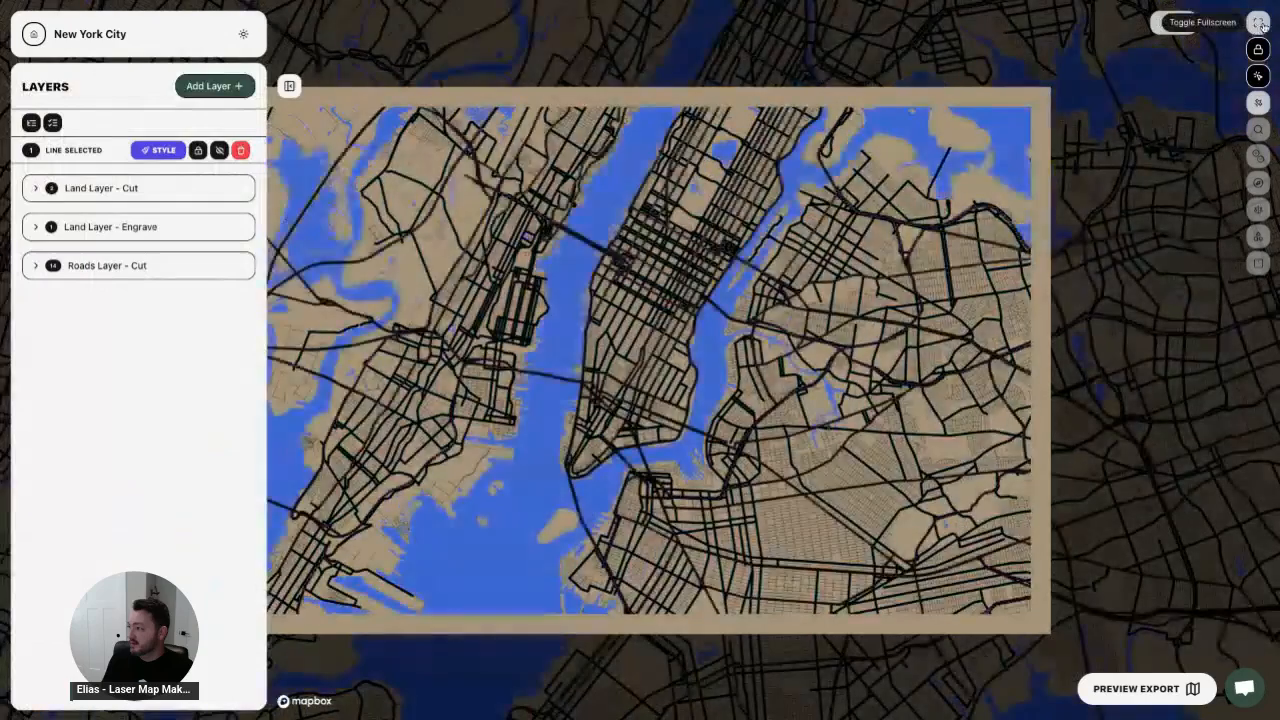
- Switch the map studio to fullscreen and back to the normal view
{"action": "left_click", "coordinate": [1259, 24]}
{"action": "left_click", "coordinate": [1259, 24]}
{"action": "left_click", "coordinate": [1259, 24]}
{"action": "left_click", "coordinate": [1259, 24]}
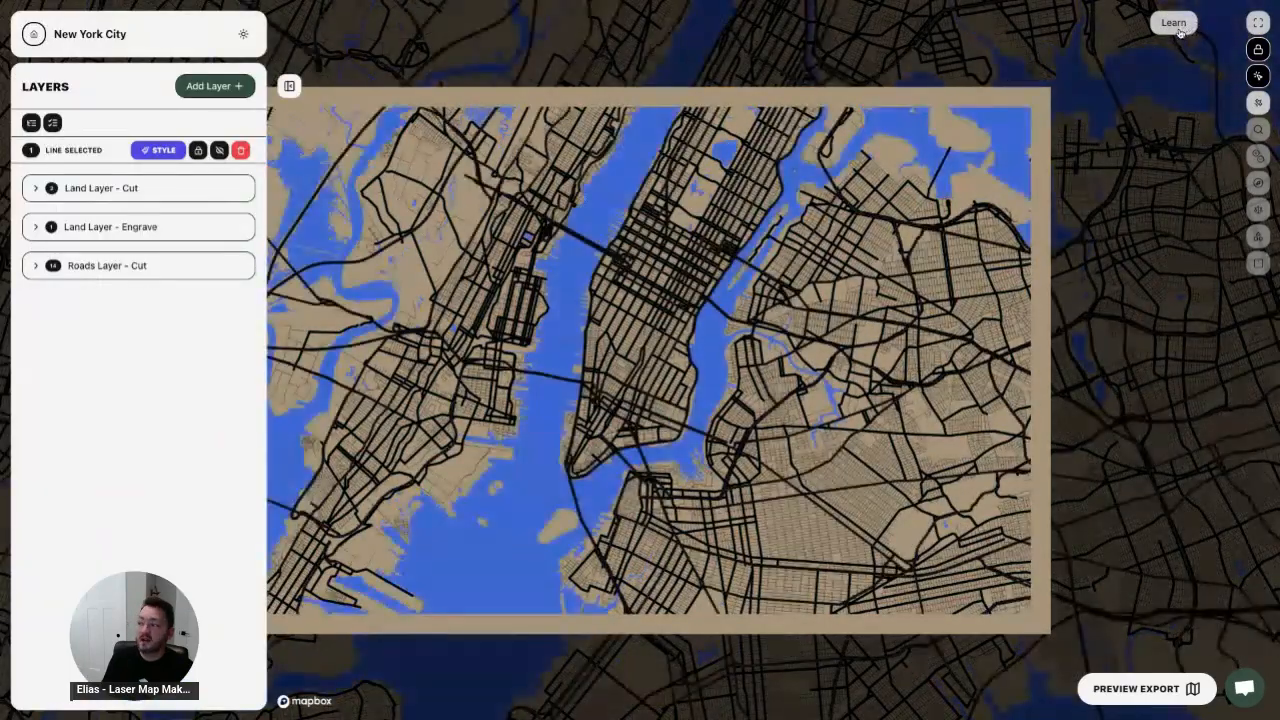
{"action": "left_click", "coordinate": [1259, 23]}
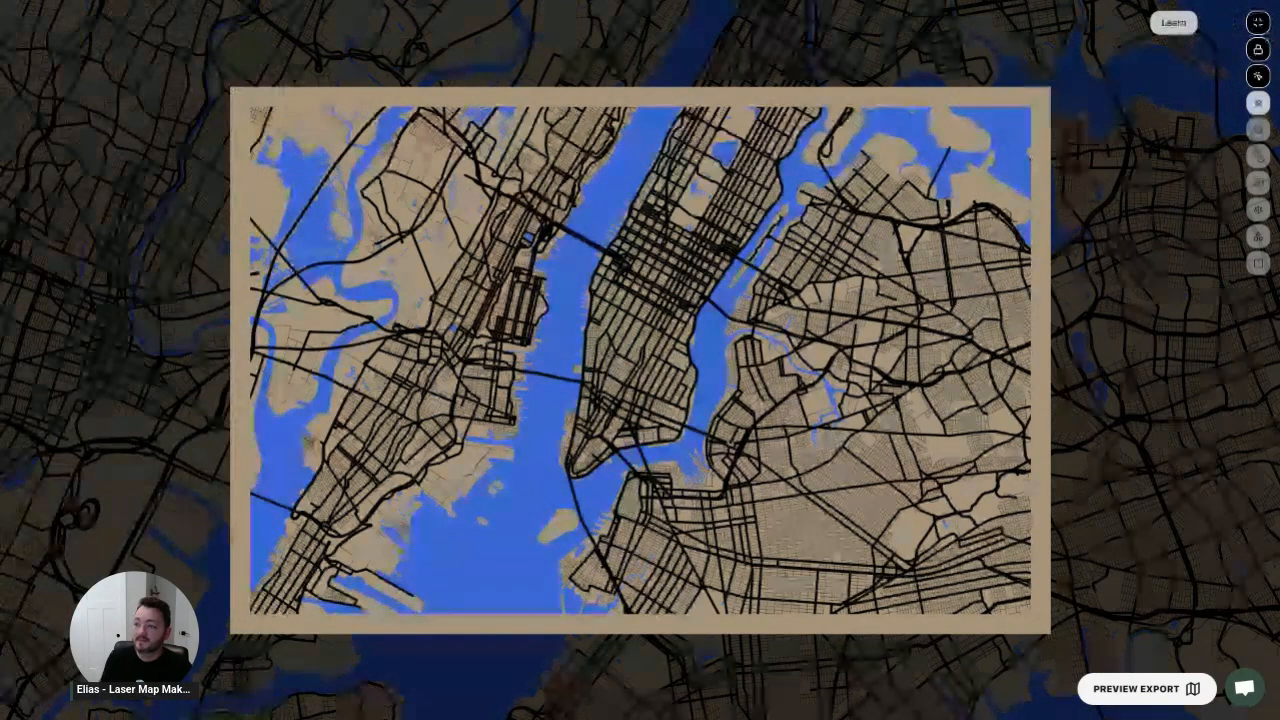
{"action": "left_click", "coordinate": [1258, 22]}
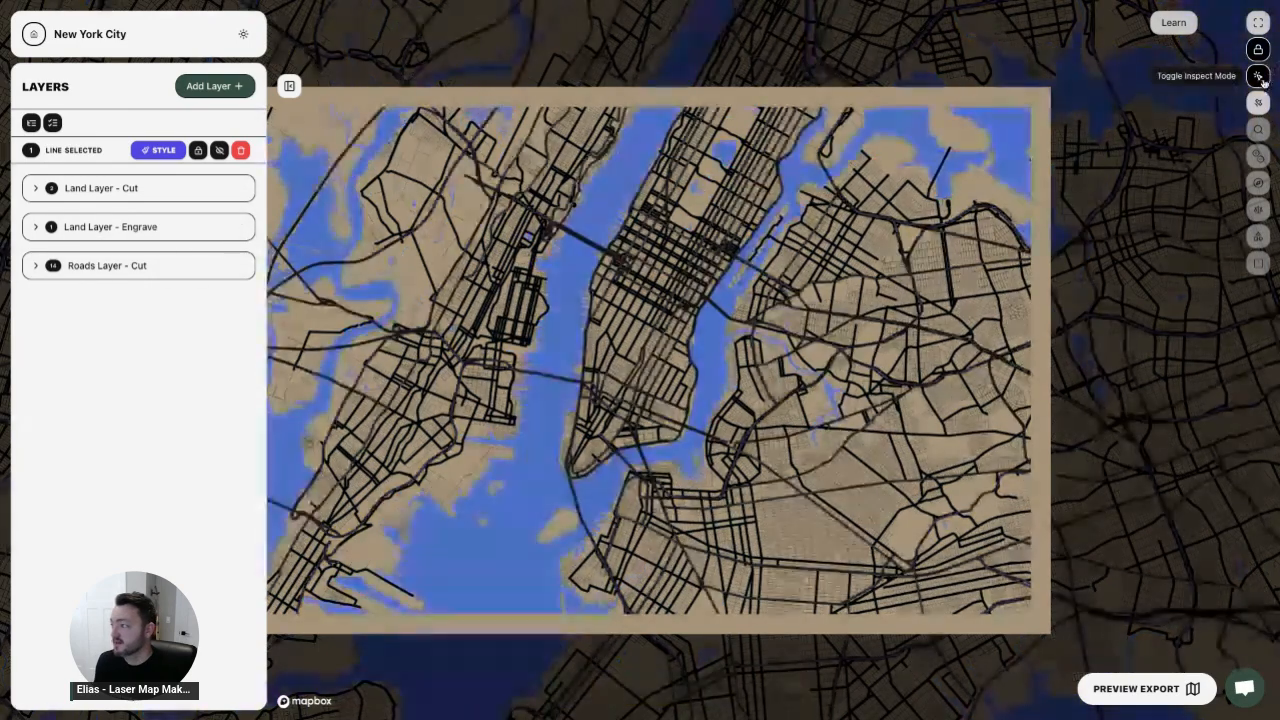
- Turn off inspect mode and, with the map unlocked, shrink the 3:2 map frame slightly
{"action": "left_click", "coordinate": [1262, 81]}
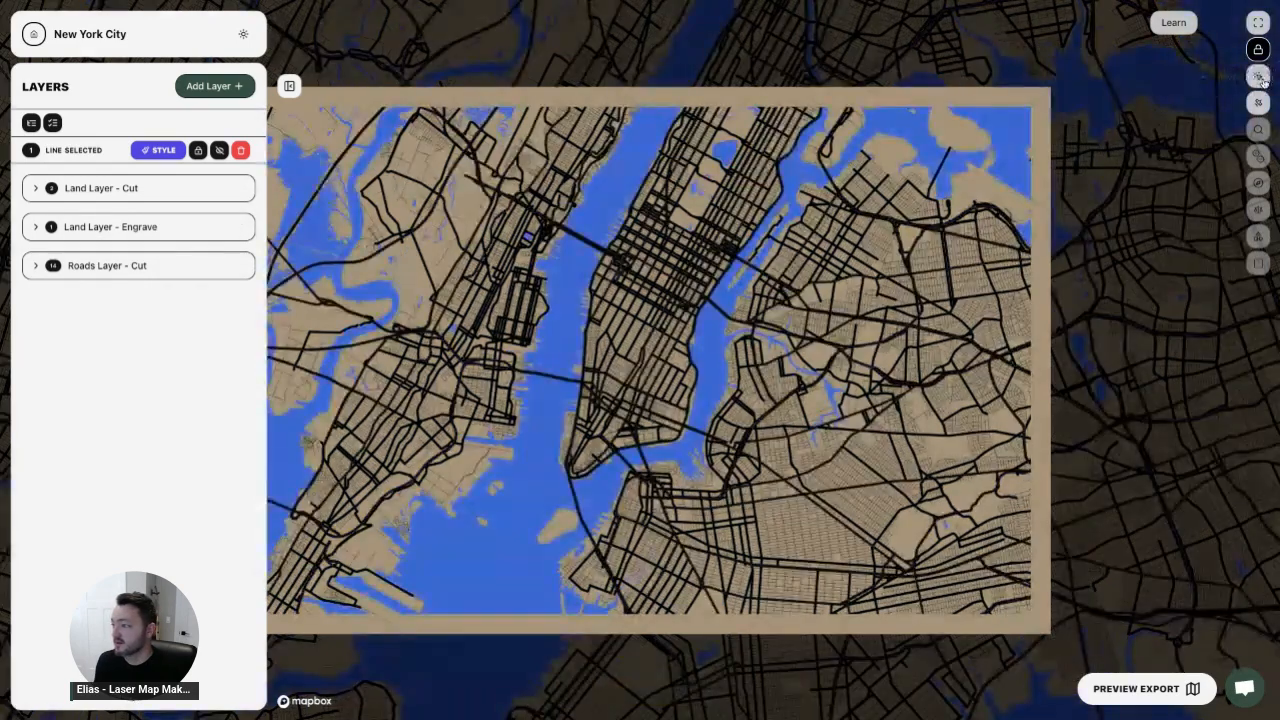
{"action": "left_click", "coordinate": [1259, 268]}
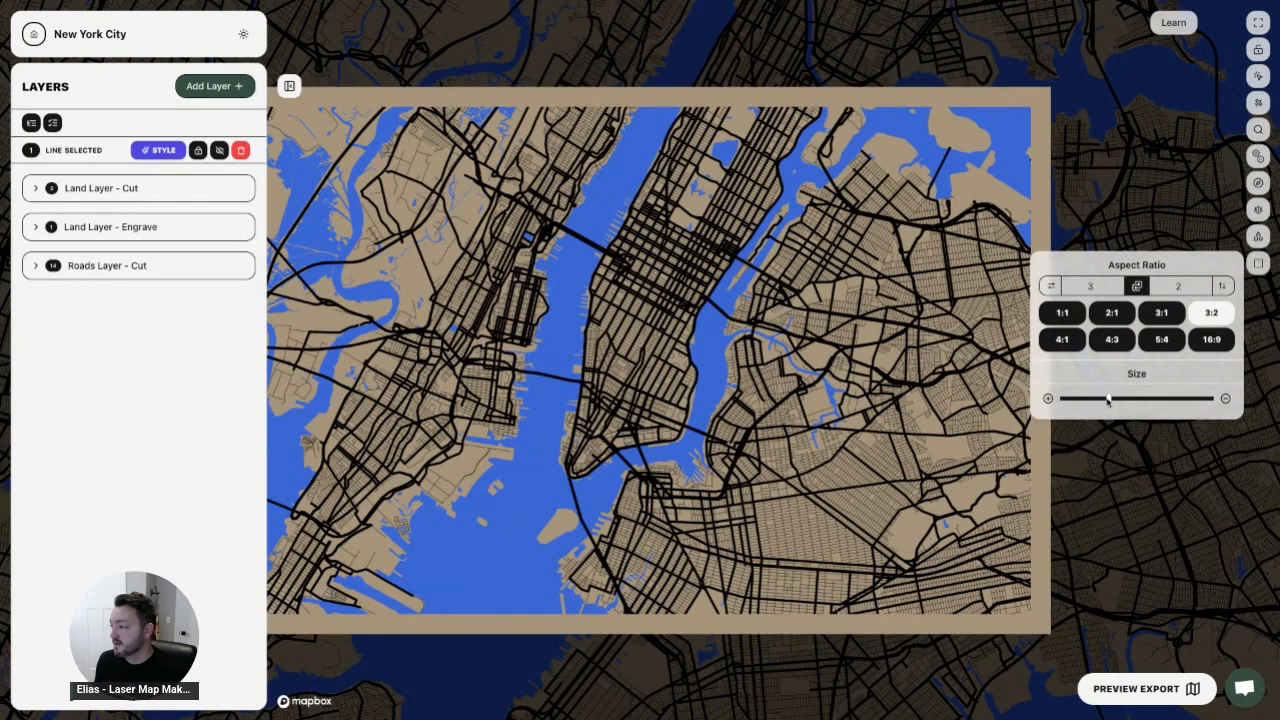
{"action": "left_click_drag", "start_coordinate": [1107, 399], "coordinate": [1125, 400]}
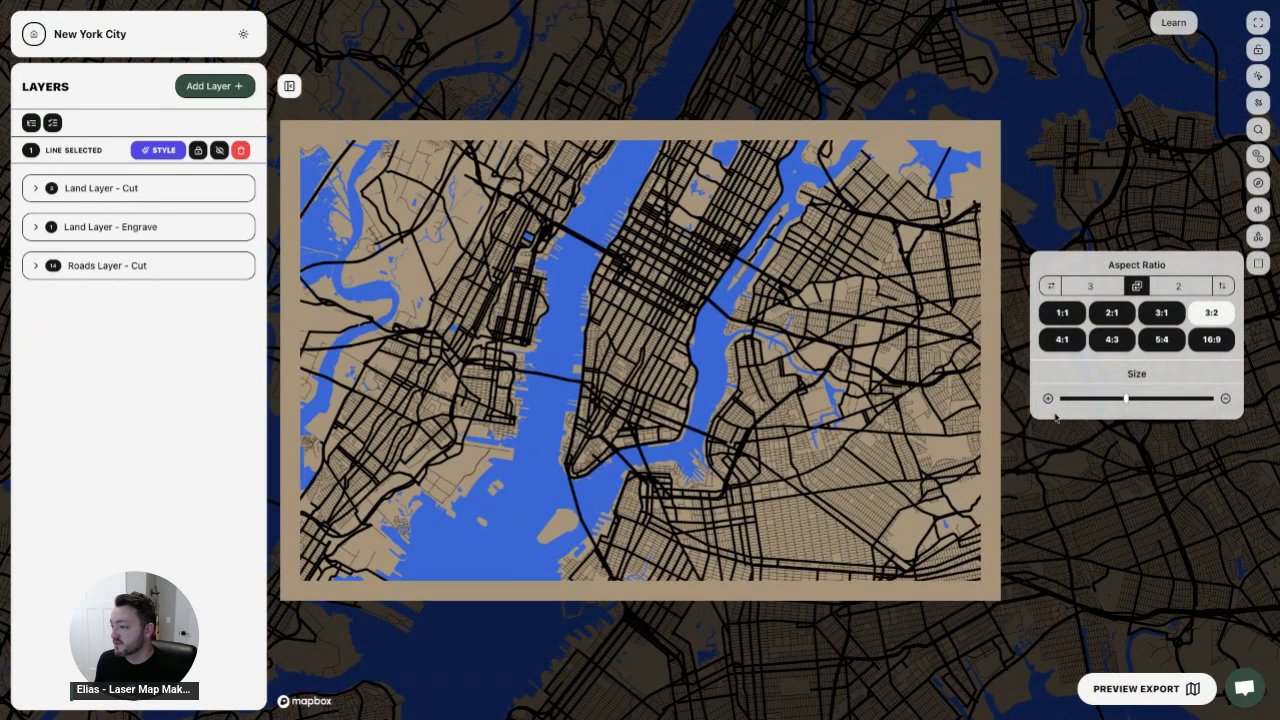
{"action": "left_click", "coordinate": [823, 385]}
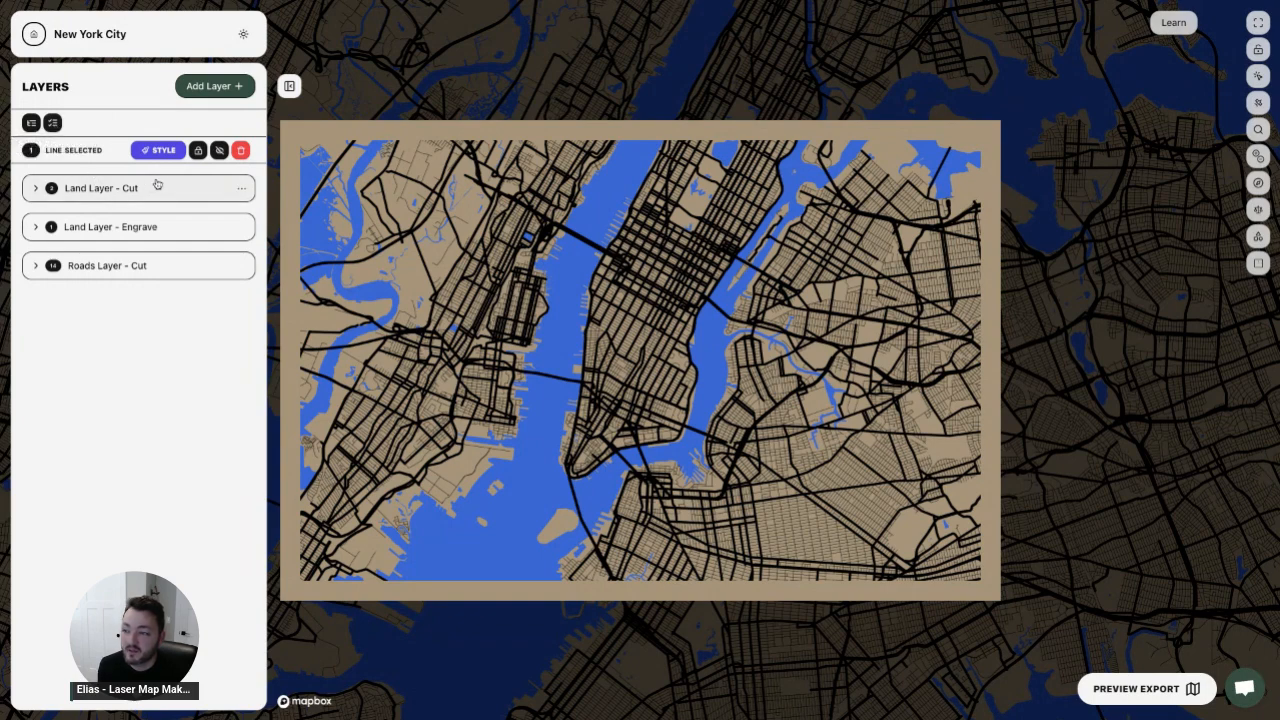
- Expand Land Layer - Cut, Land Layer - Engrave and Roads Layer - Cut to review the features inside each
{"action": "left_click_drag", "start_coordinate": [102, 149], "coordinate": [30, 151]}
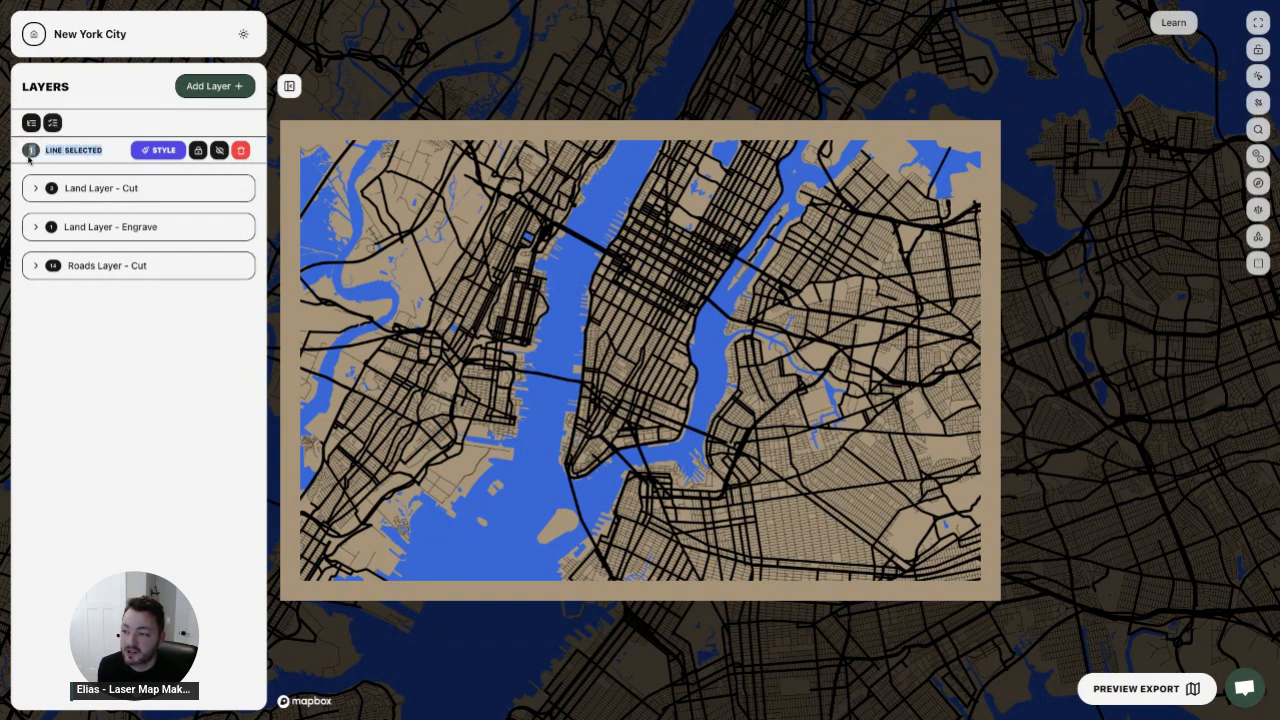
{"action": "left_click", "coordinate": [35, 196]}
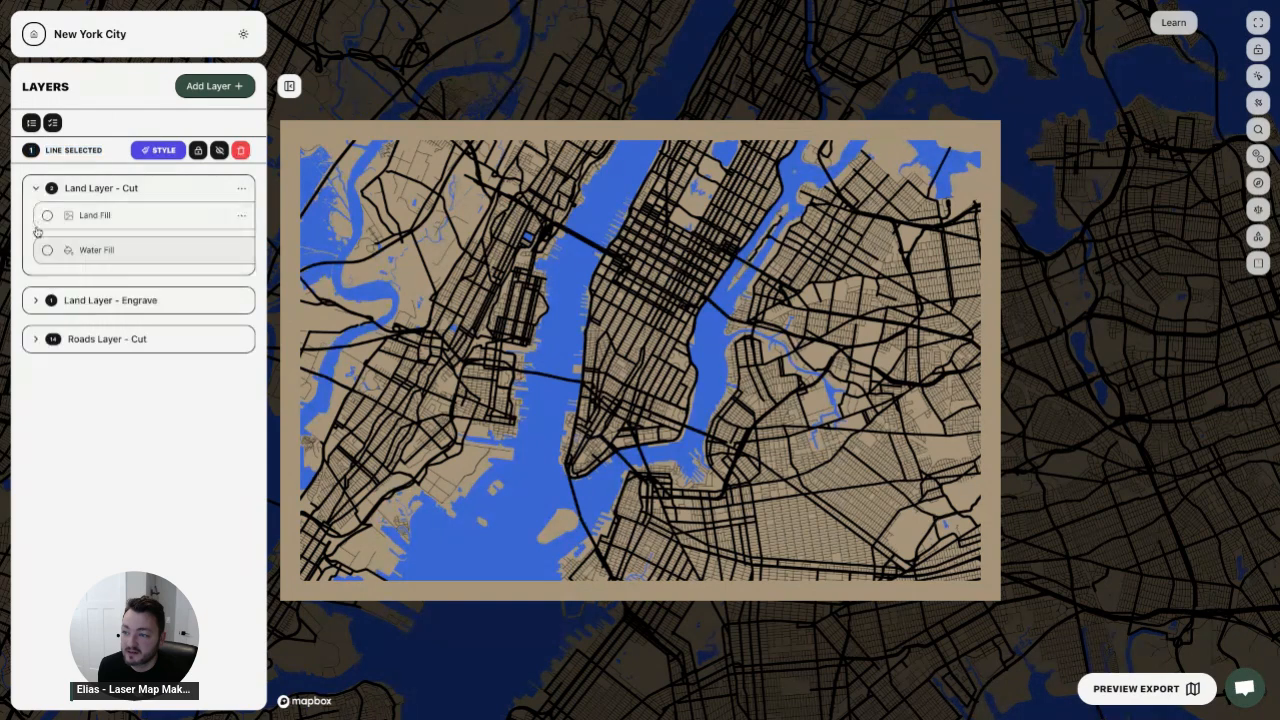
{"action": "left_click", "coordinate": [38, 300]}
{"action": "left_click", "coordinate": [35, 378]}
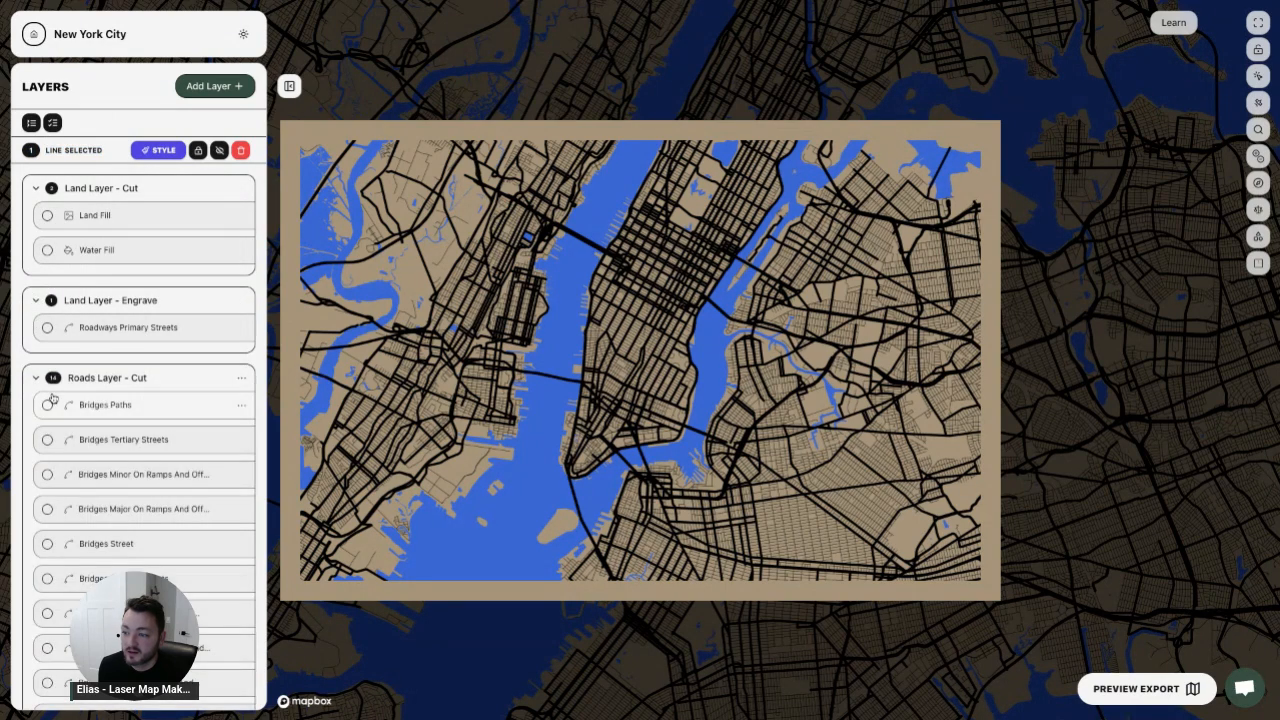
{"action": "scroll", "coordinate": [140, 500], "scroll_direction": "down", "scroll_amount": 3}
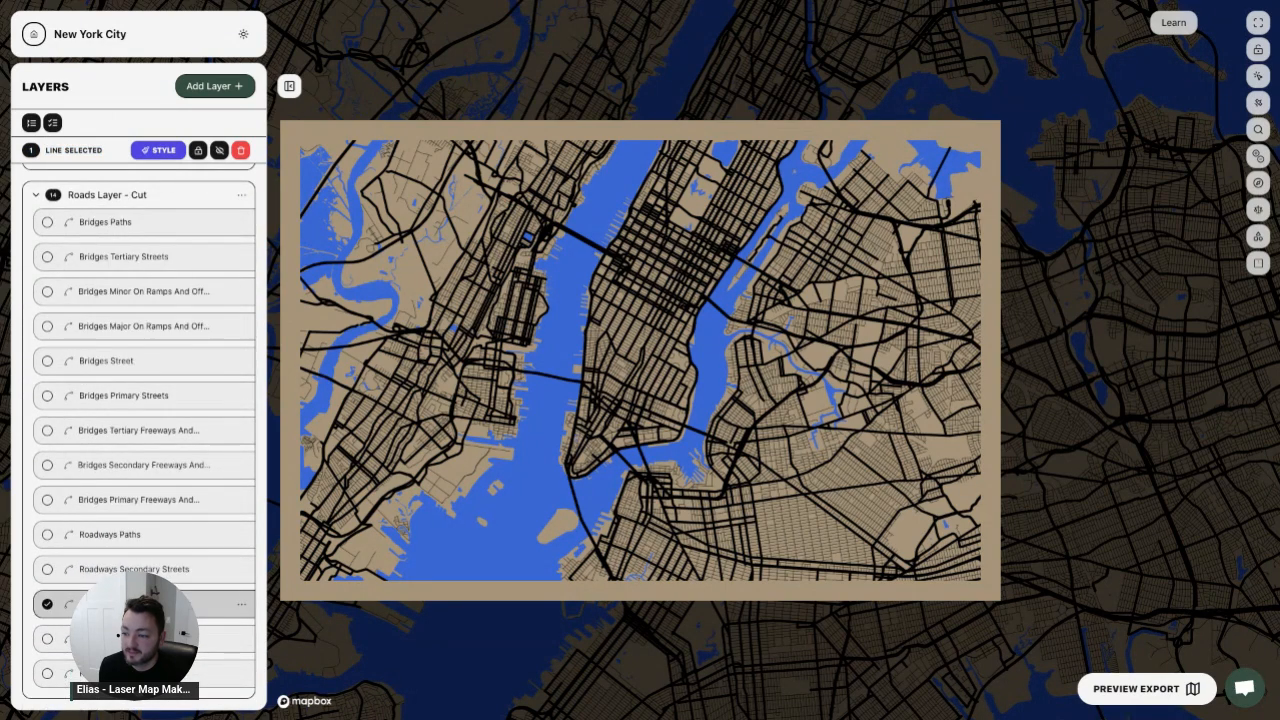
- Select all features and clear the selection, and collapse all layers in the list
{"action": "left_click", "coordinate": [53, 122]}
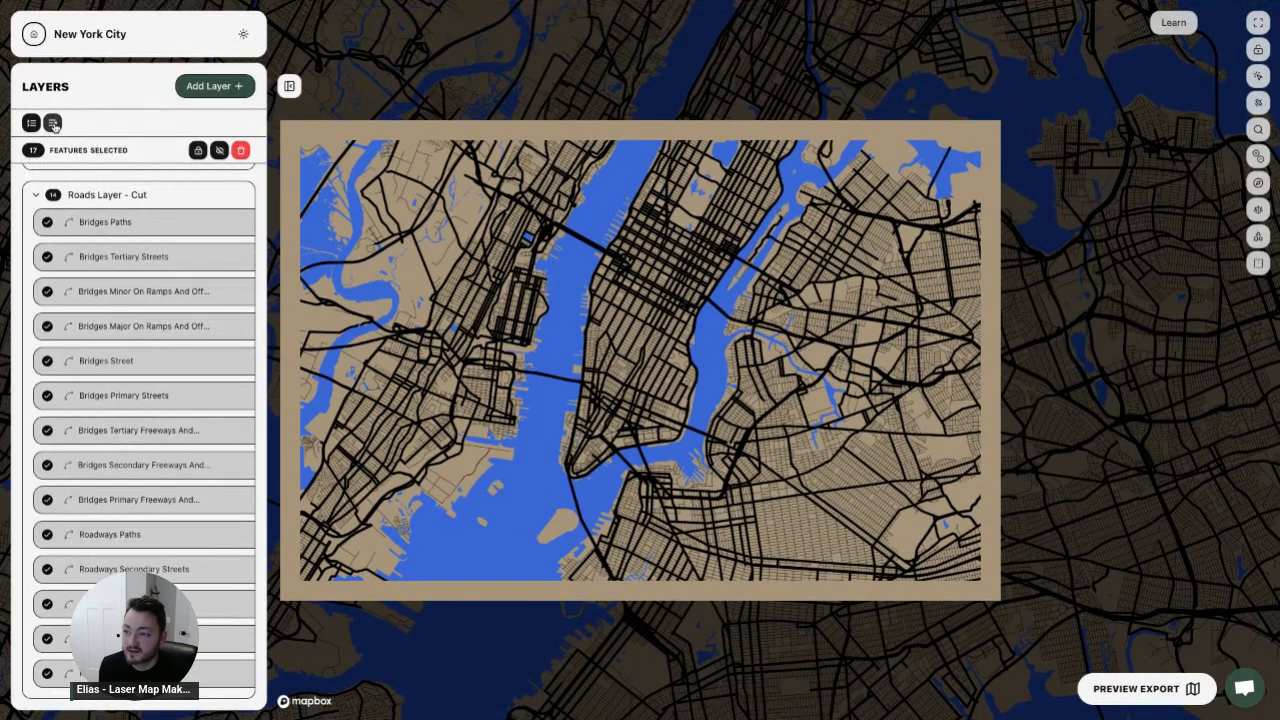
{"action": "left_click", "coordinate": [53, 122]}
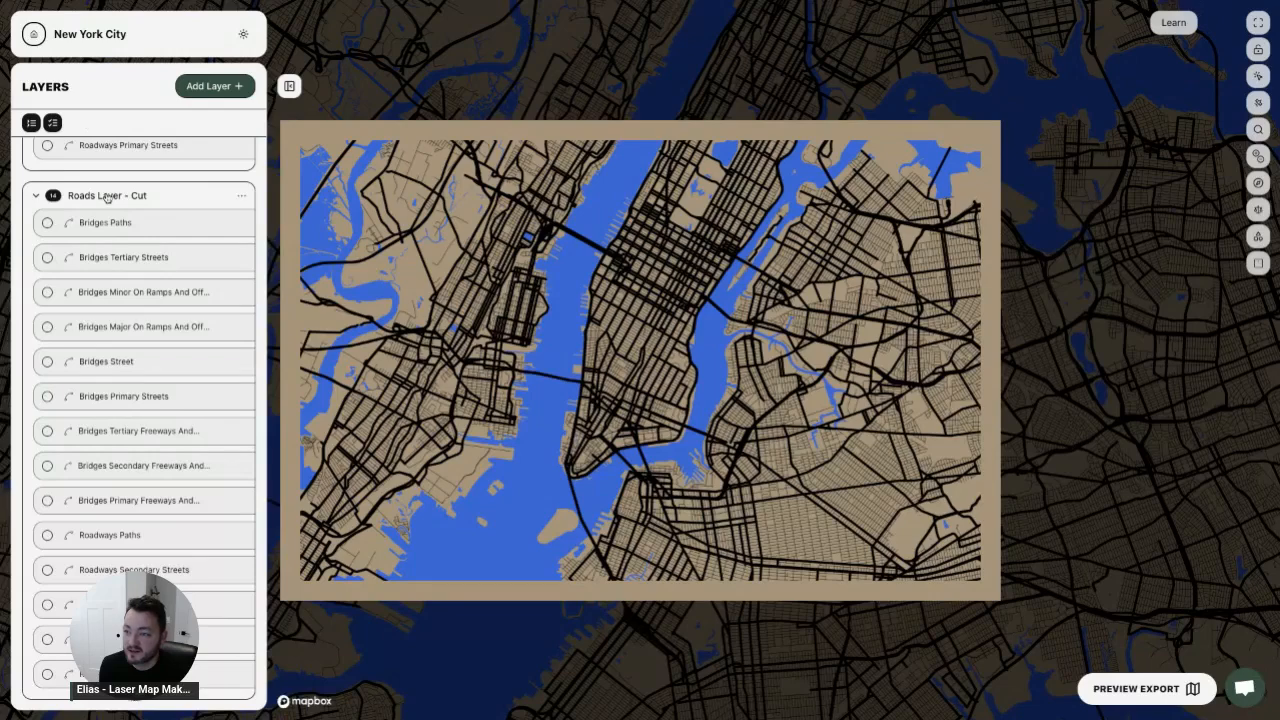
{"action": "left_click", "coordinate": [30, 124]}
{"action": "left_click", "coordinate": [30, 124]}
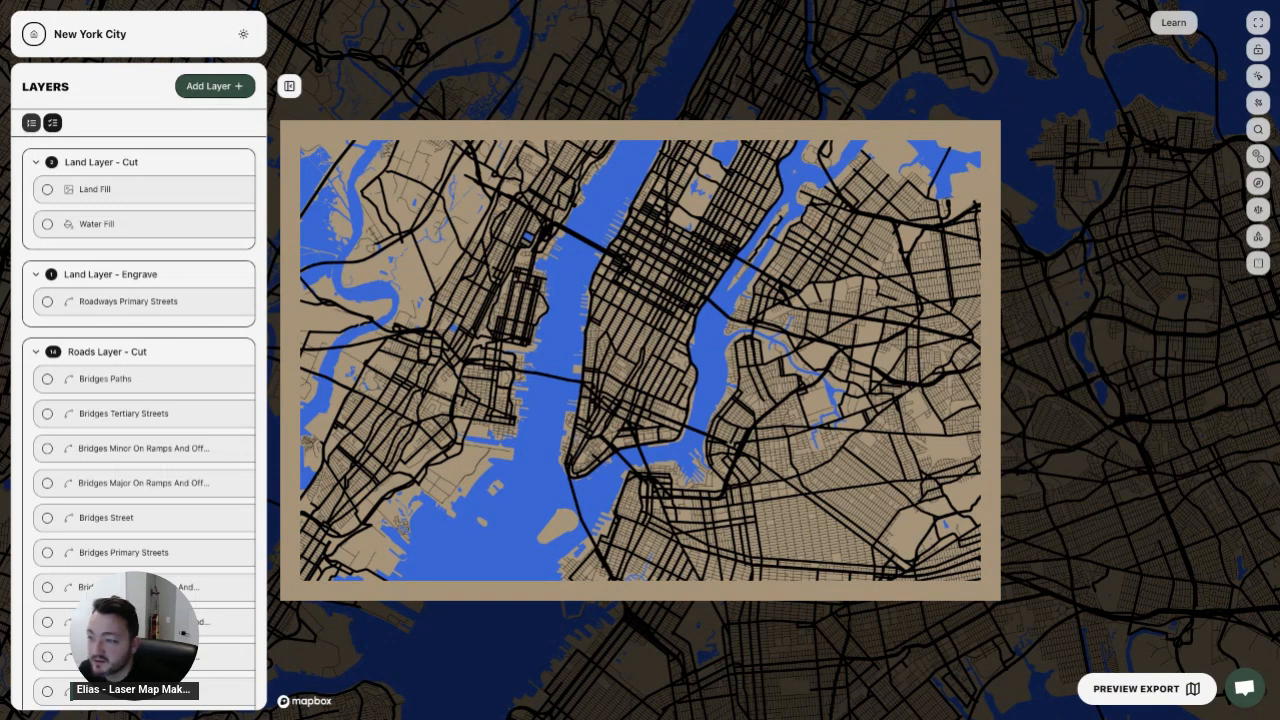
{"action": "left_click", "coordinate": [31, 122]}
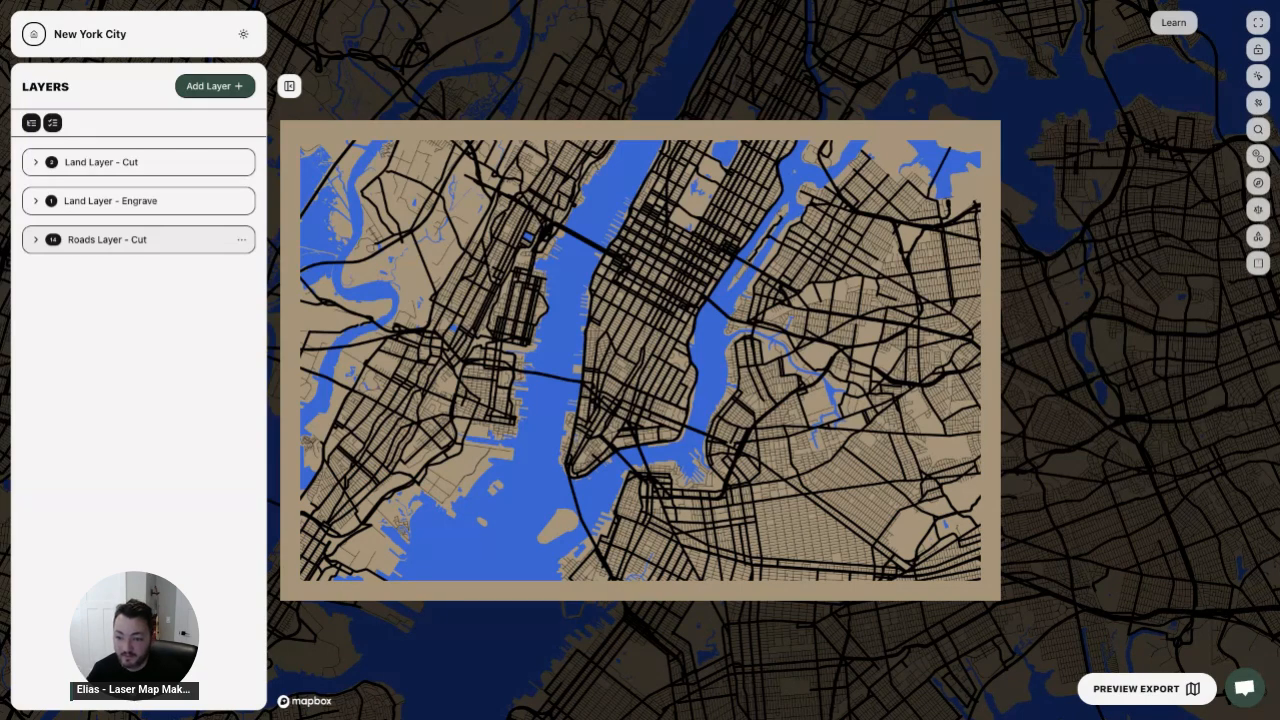
- Expand Land Layer - Cut and view its layer options for tracing strategy, output format and border
{"action": "left_click", "coordinate": [86, 166]}
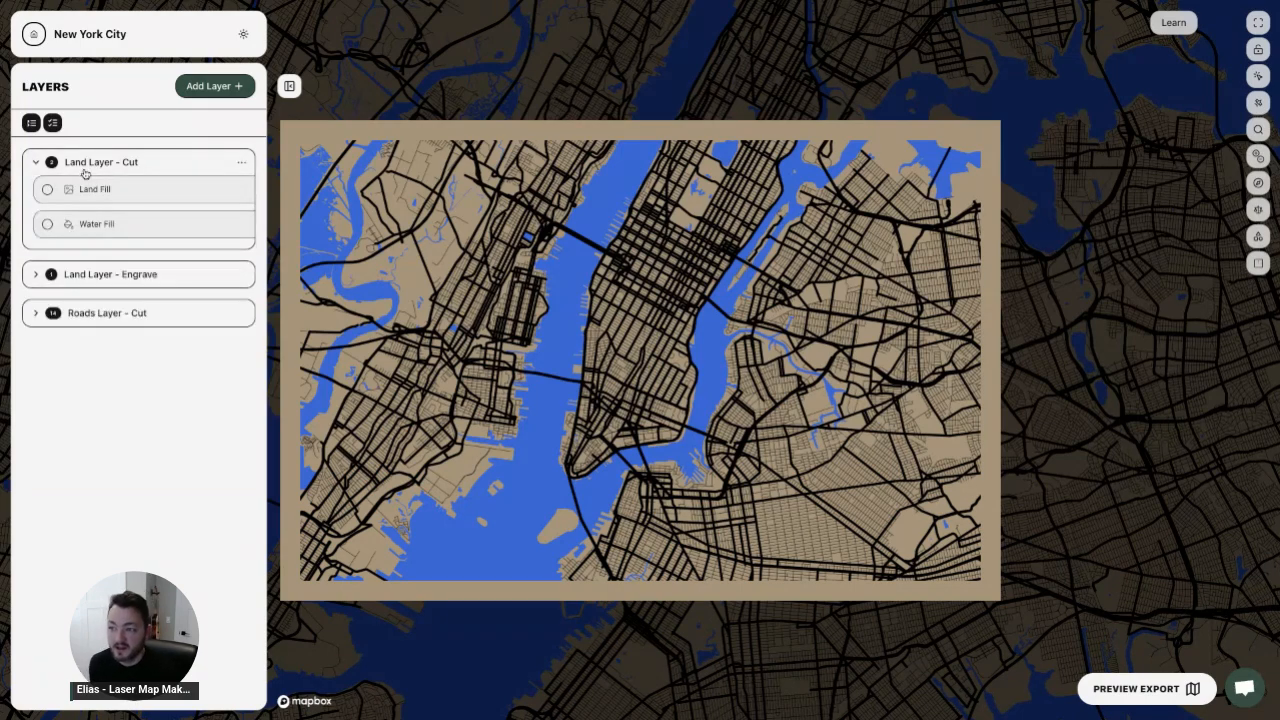
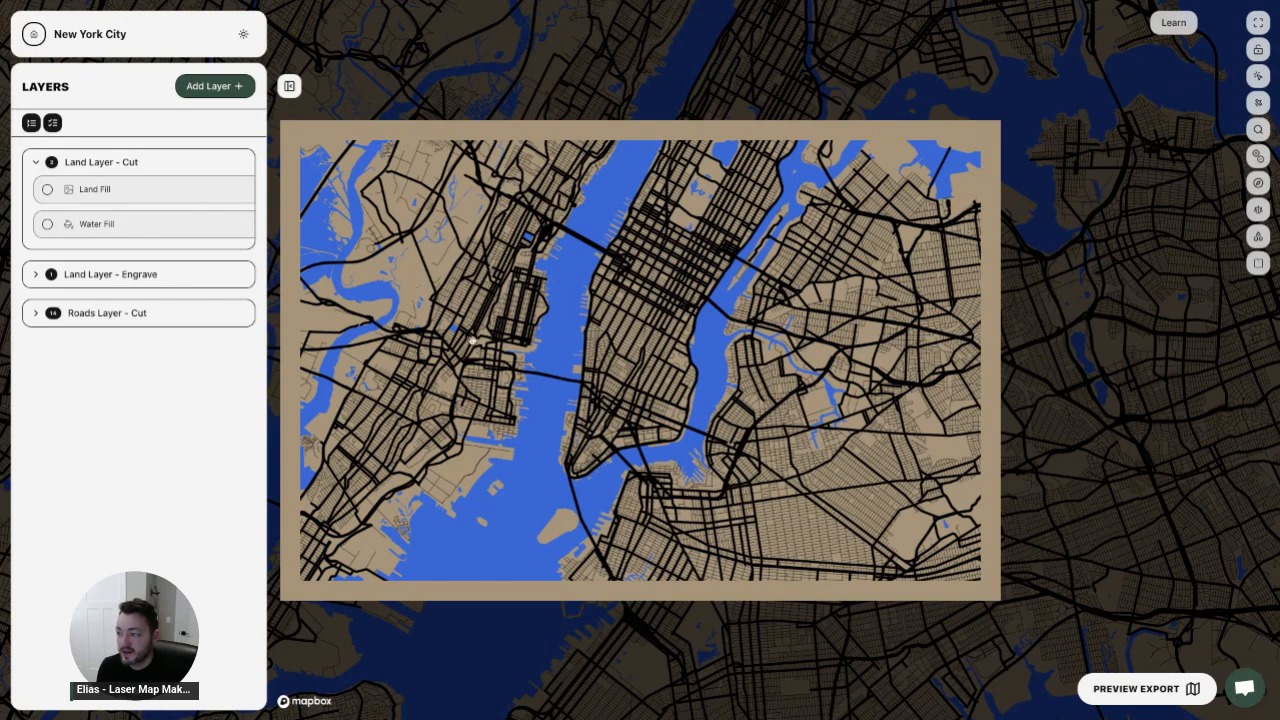
{"action": "left_click", "coordinate": [240, 166]}
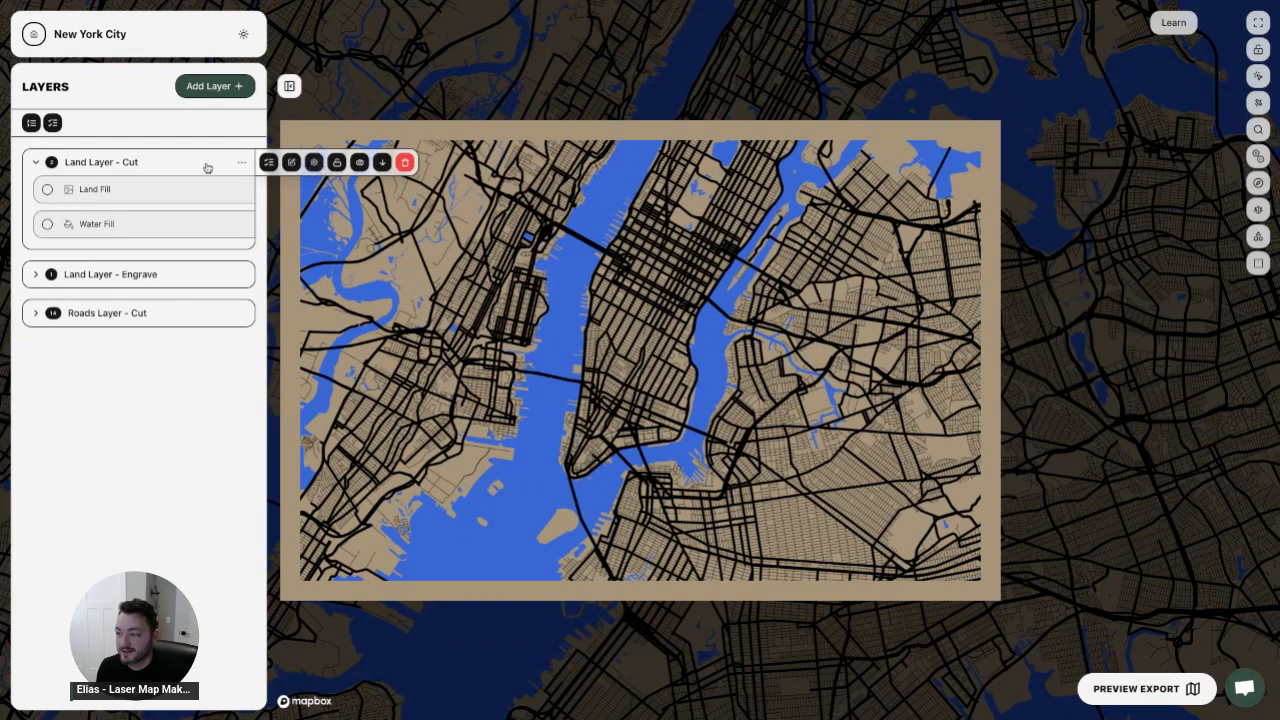
{"action": "left_click", "coordinate": [314, 163]}
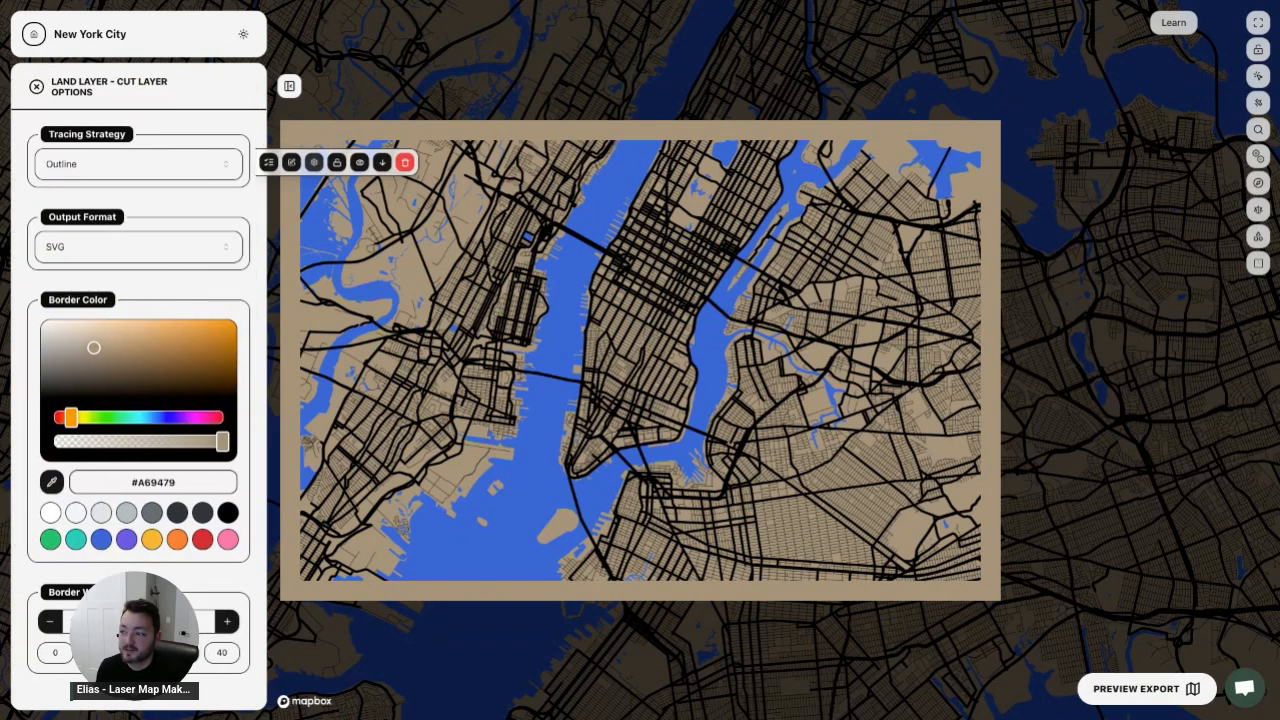
{"action": "left_click", "coordinate": [36, 86]}
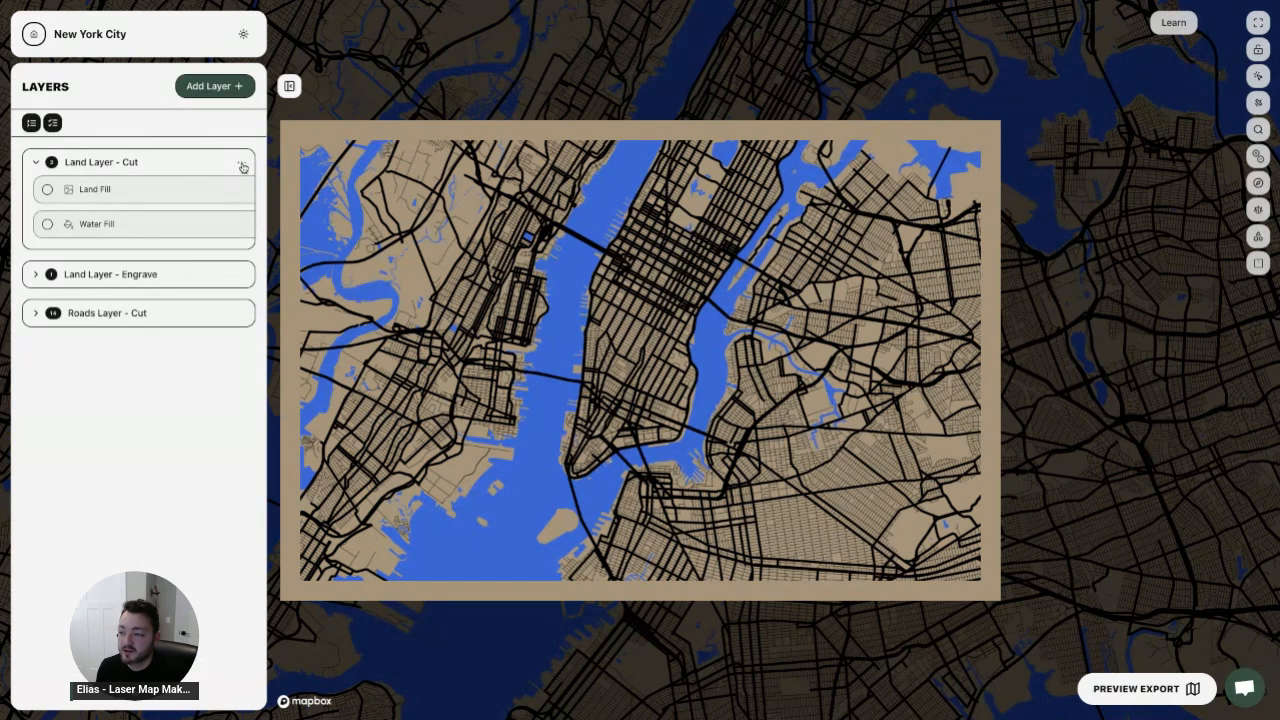
- Select all features in Land Layer - Cut and deselect them again
{"action": "mouse_move", "coordinate": [242, 167]}
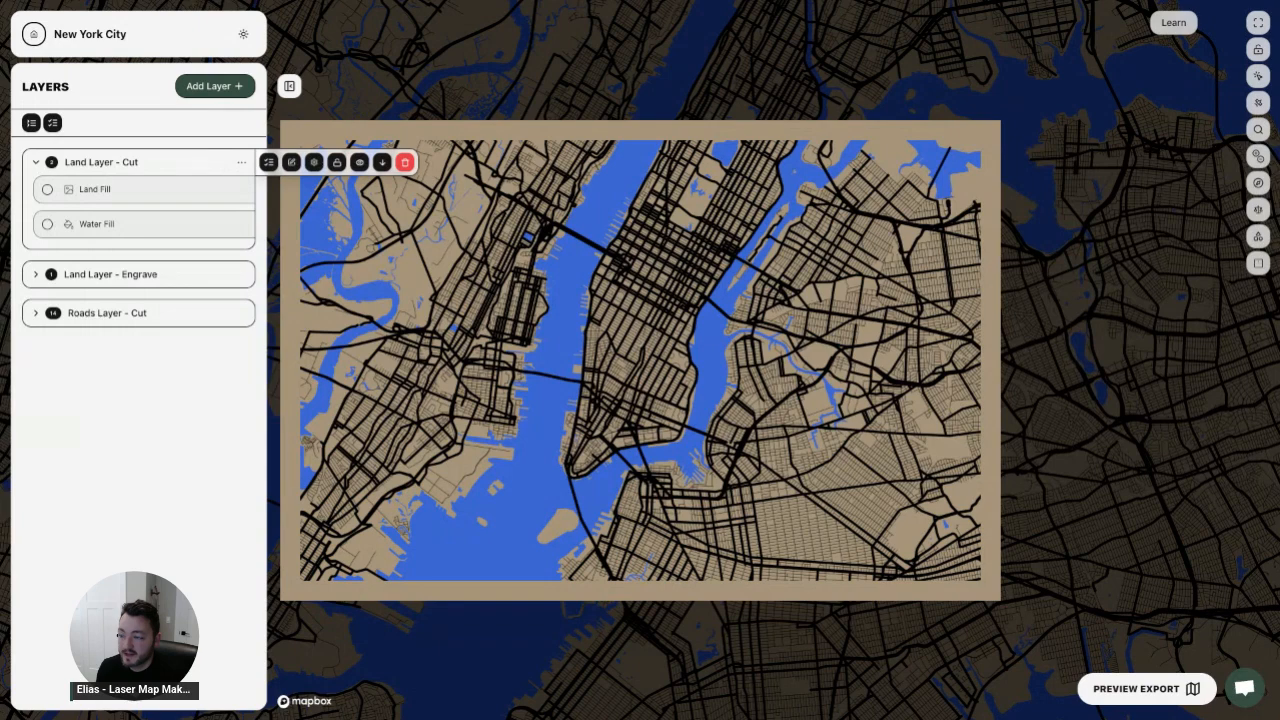
{"action": "left_click", "coordinate": [267, 165]}
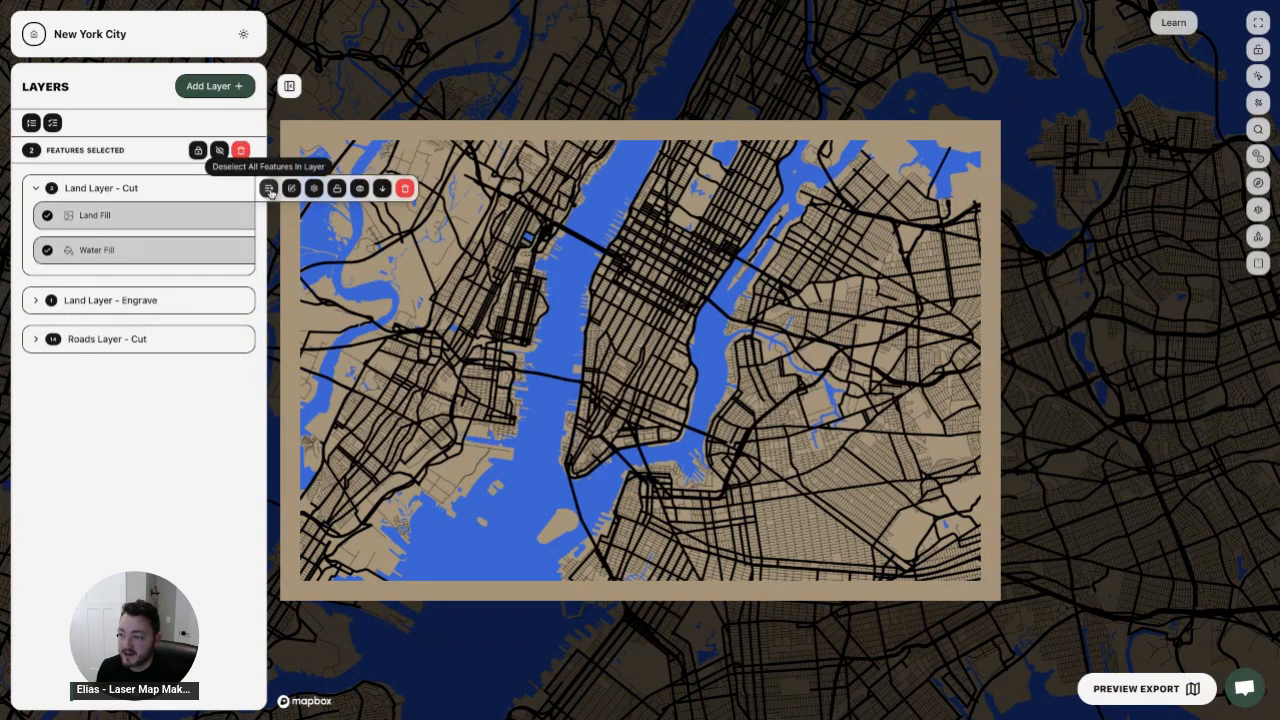
{"action": "left_click", "coordinate": [270, 189]}
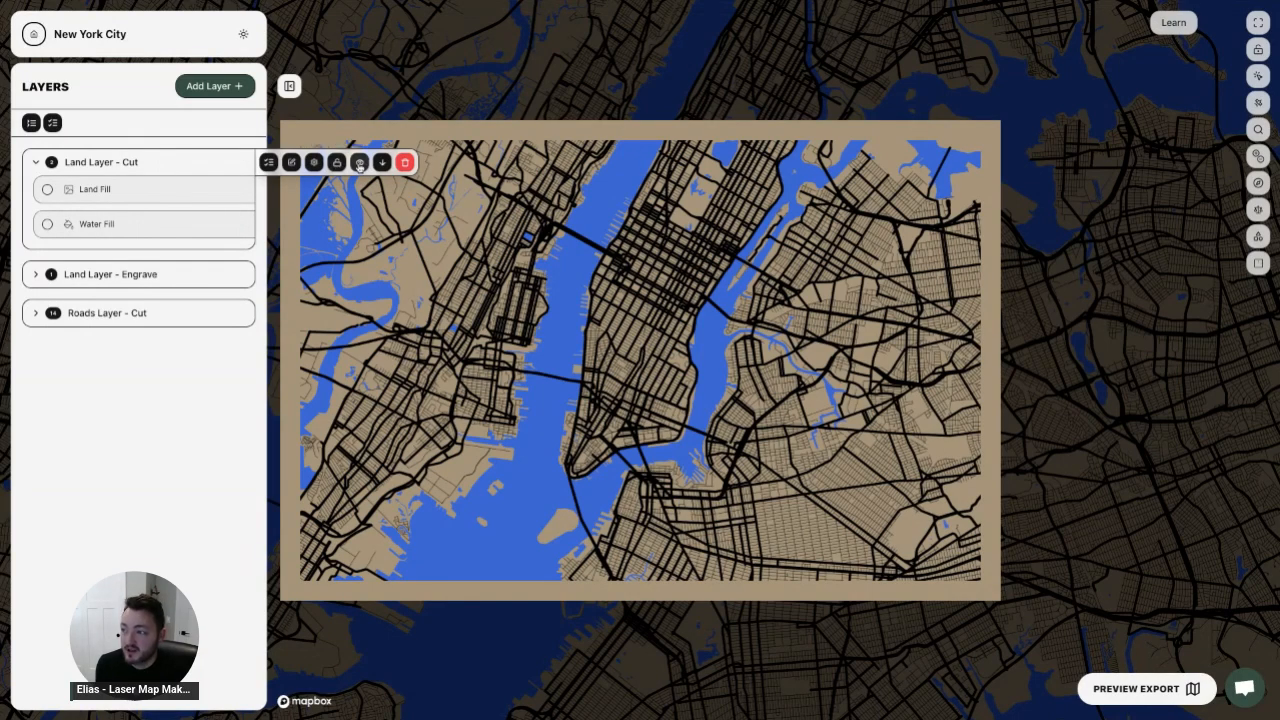
- Hide Land Layer - Cut on the map and show it again
{"action": "left_click", "coordinate": [360, 163]}
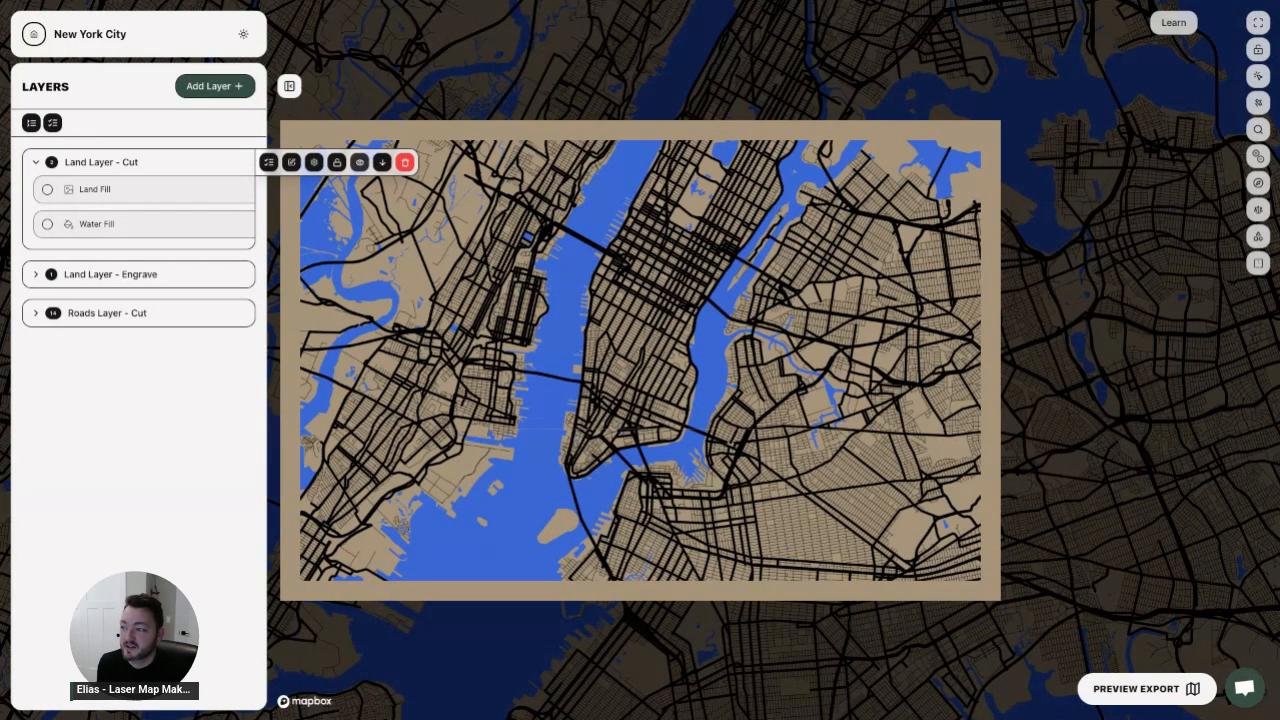
{"action": "left_click", "coordinate": [360, 162]}
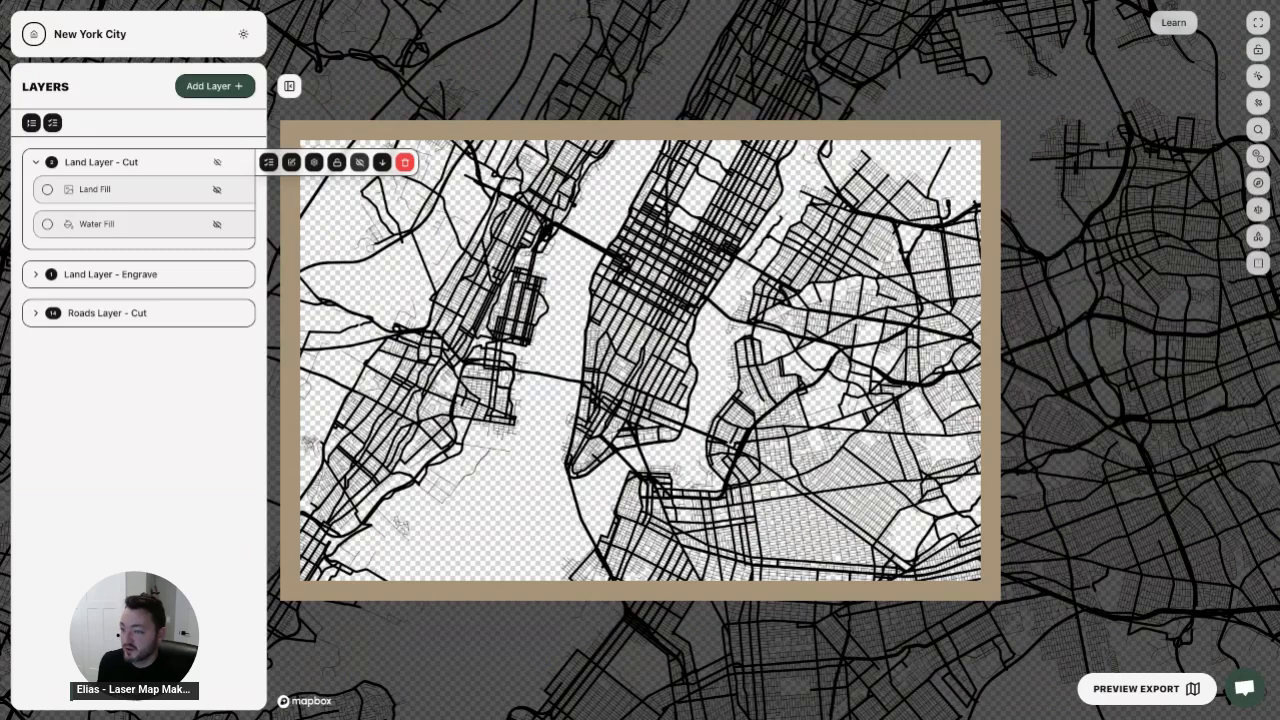
{"action": "left_click", "coordinate": [360, 162]}
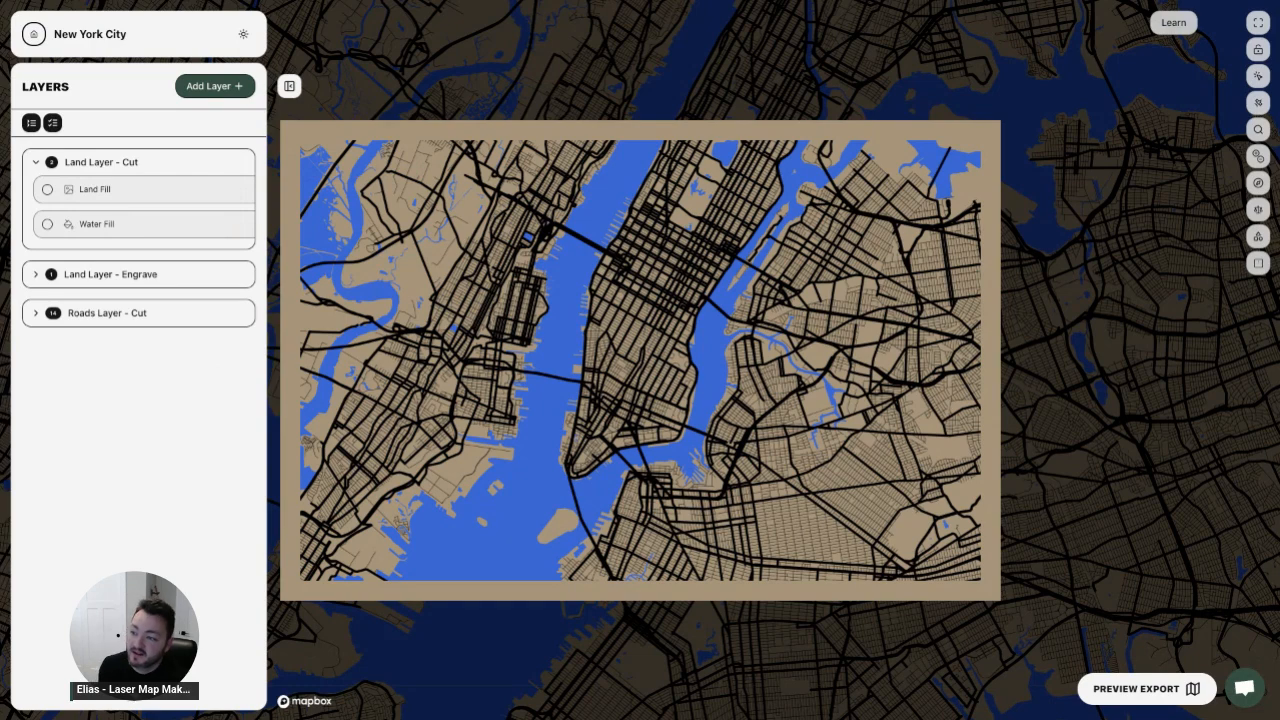
- Hide Land Layer - Engrave and Roads Layer - Cut on the map, and collapse Land Layer - Cut in the list
{"action": "mouse_move", "coordinate": [243, 278]}
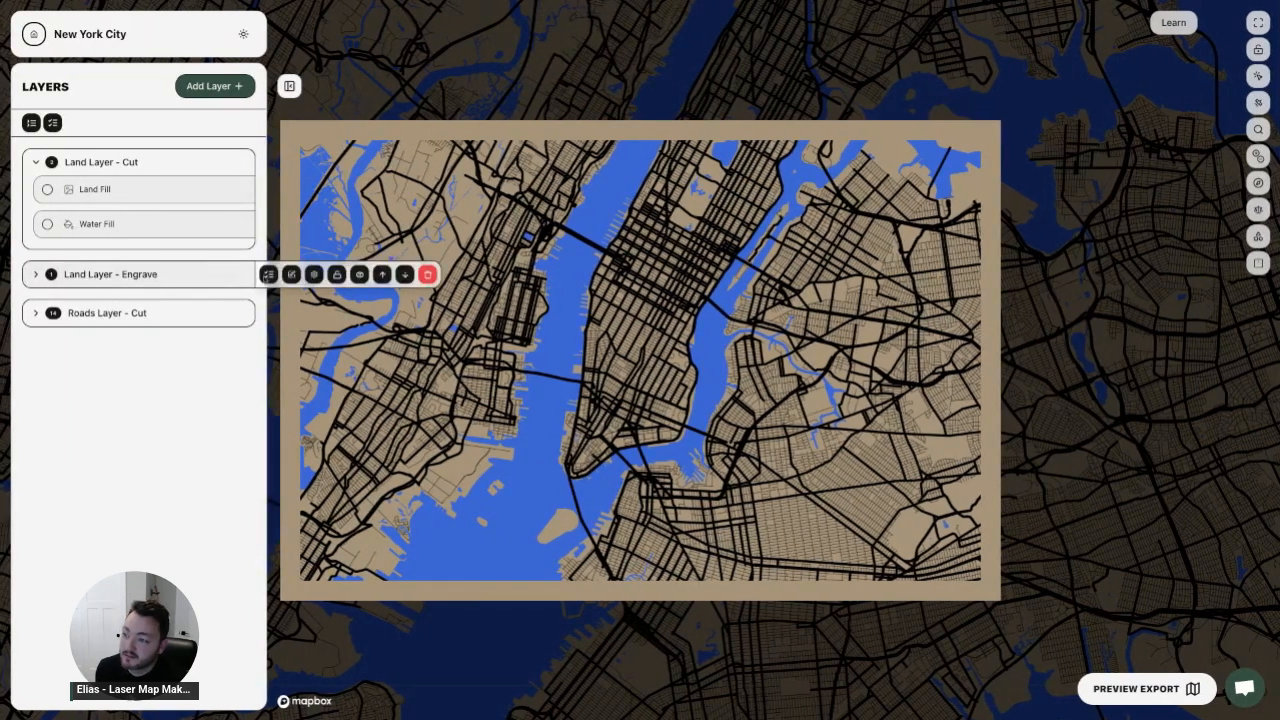
{"action": "left_click", "coordinate": [359, 274]}
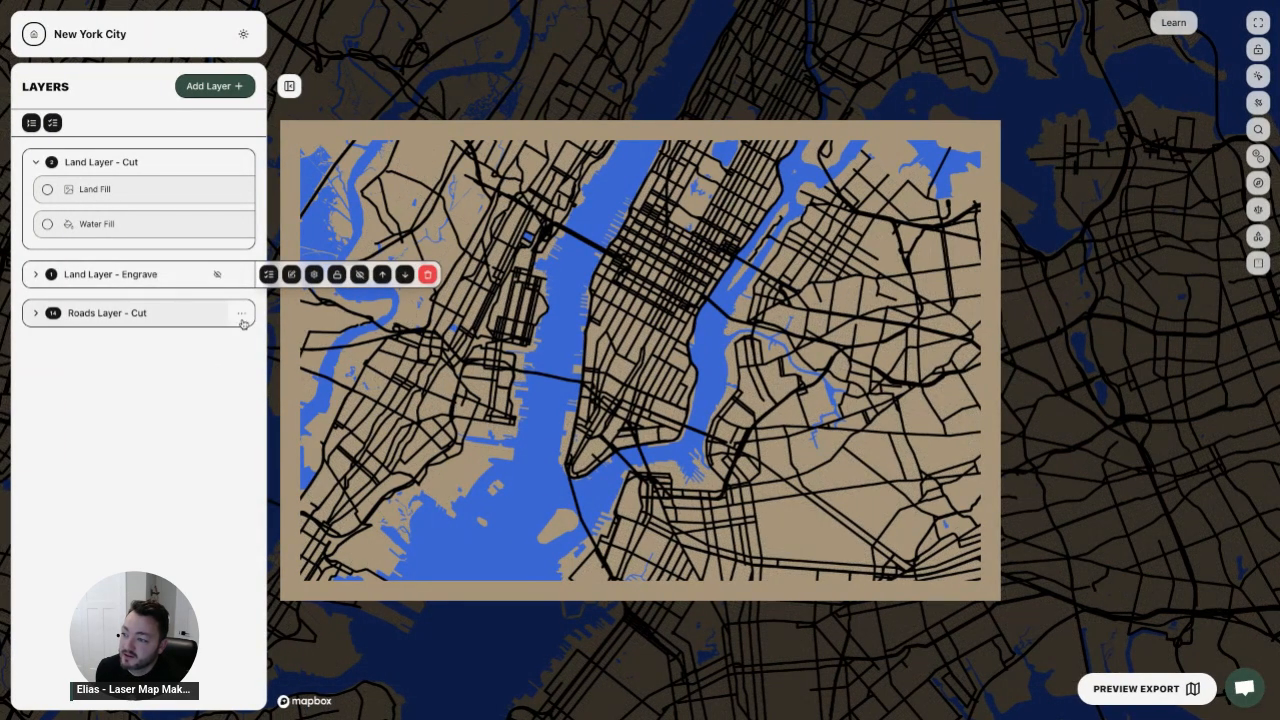
{"action": "mouse_move", "coordinate": [250, 320]}
{"action": "left_click", "coordinate": [360, 314]}
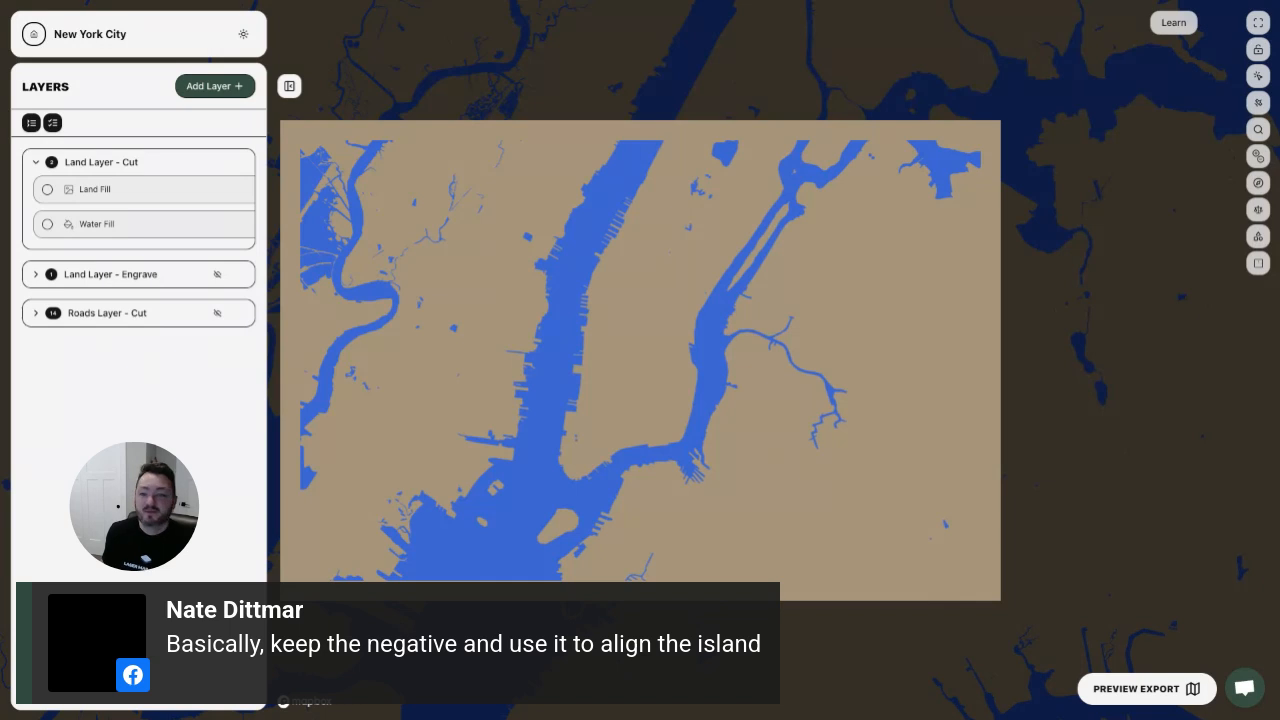
{"action": "left_click", "coordinate": [197, 164]}
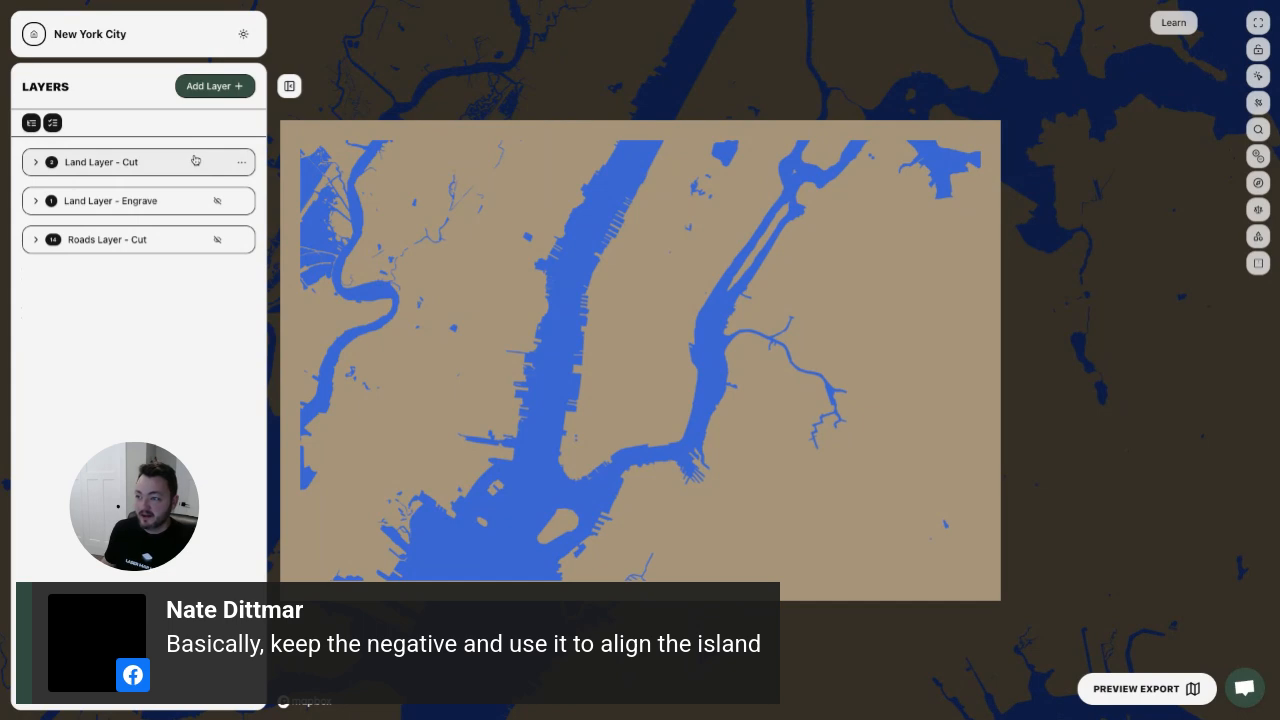
- Start a new layer and name it Labels
{"action": "left_click", "coordinate": [207, 98]}
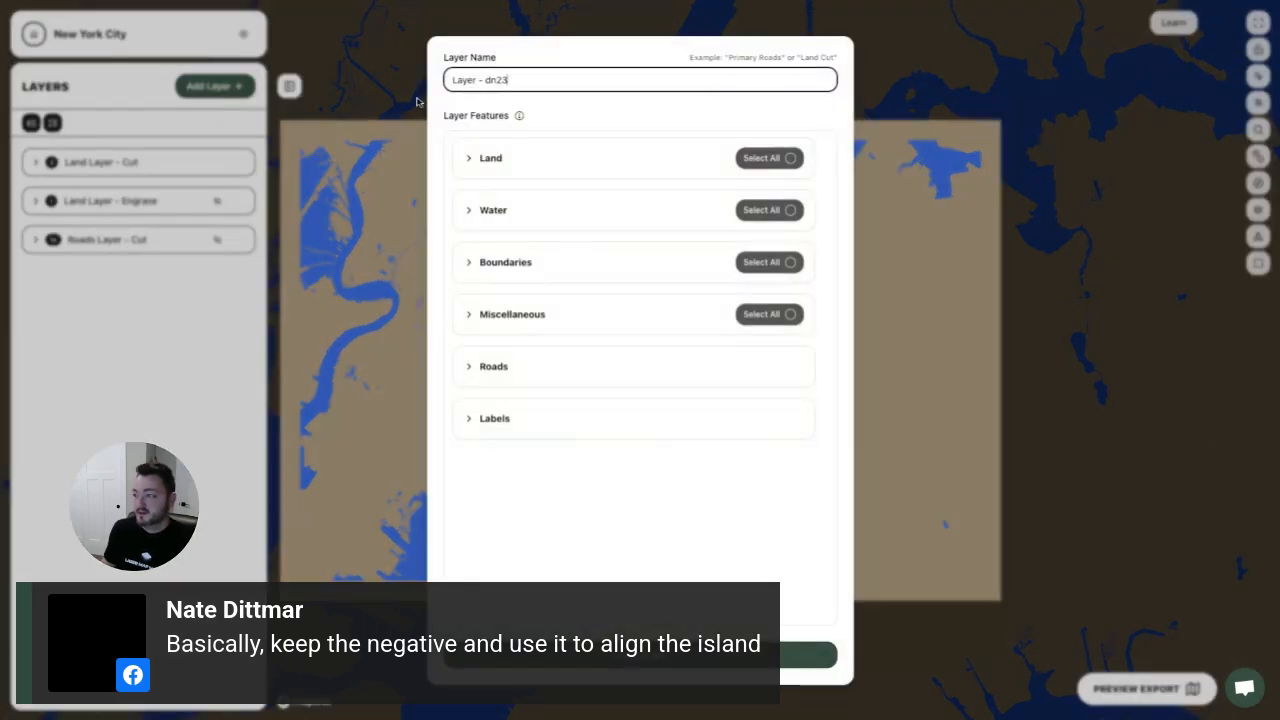
{"action": "triple_click", "coordinate": [558, 82]}
{"action": "type", "text": "Labels"}
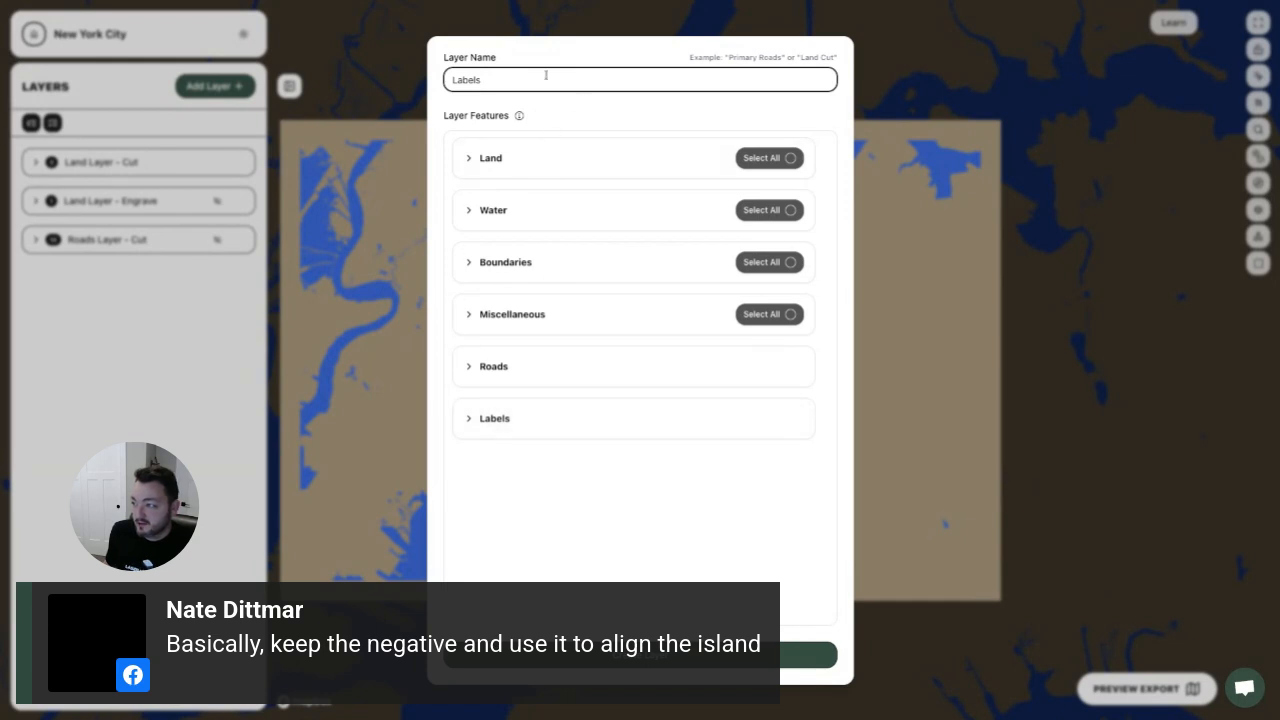
{"action": "left_click", "coordinate": [765, 158]}
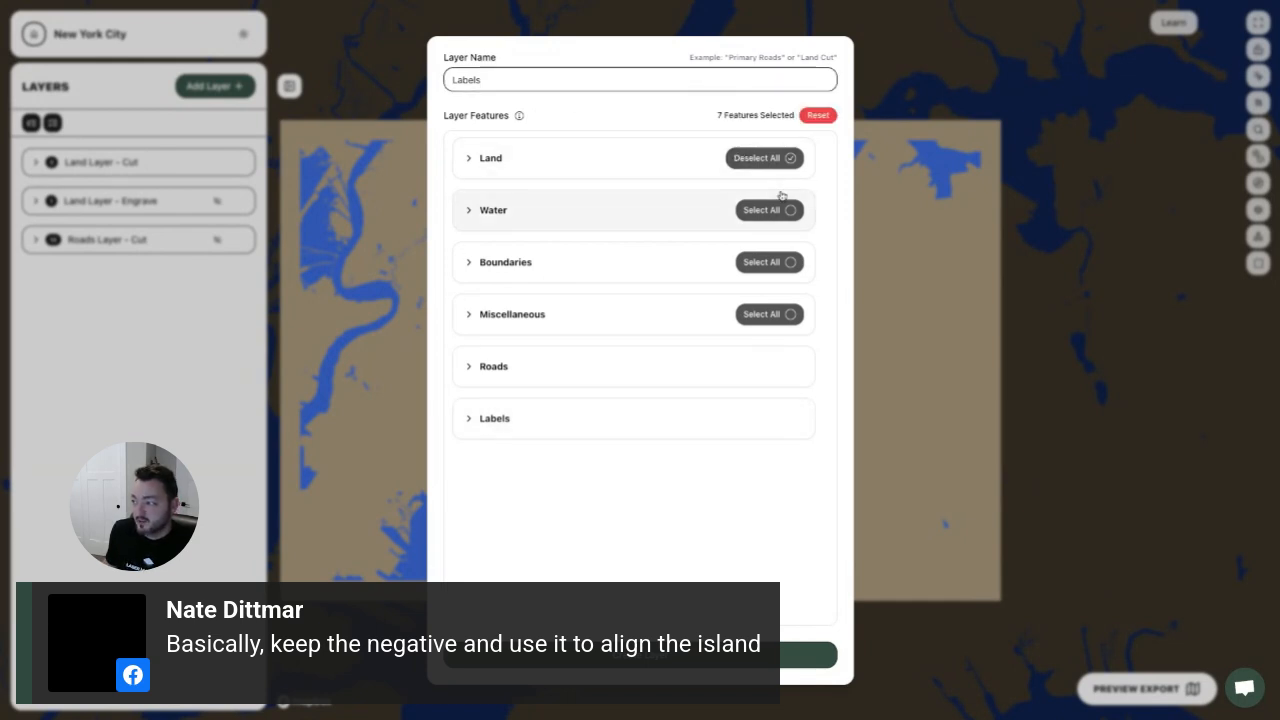
{"action": "left_click", "coordinate": [770, 210]}
{"action": "left_click", "coordinate": [766, 210]}
{"action": "left_click", "coordinate": [745, 259]}
{"action": "left_click", "coordinate": [768, 210]}
{"action": "left_click", "coordinate": [765, 158]}
{"action": "left_click", "coordinate": [771, 210]}
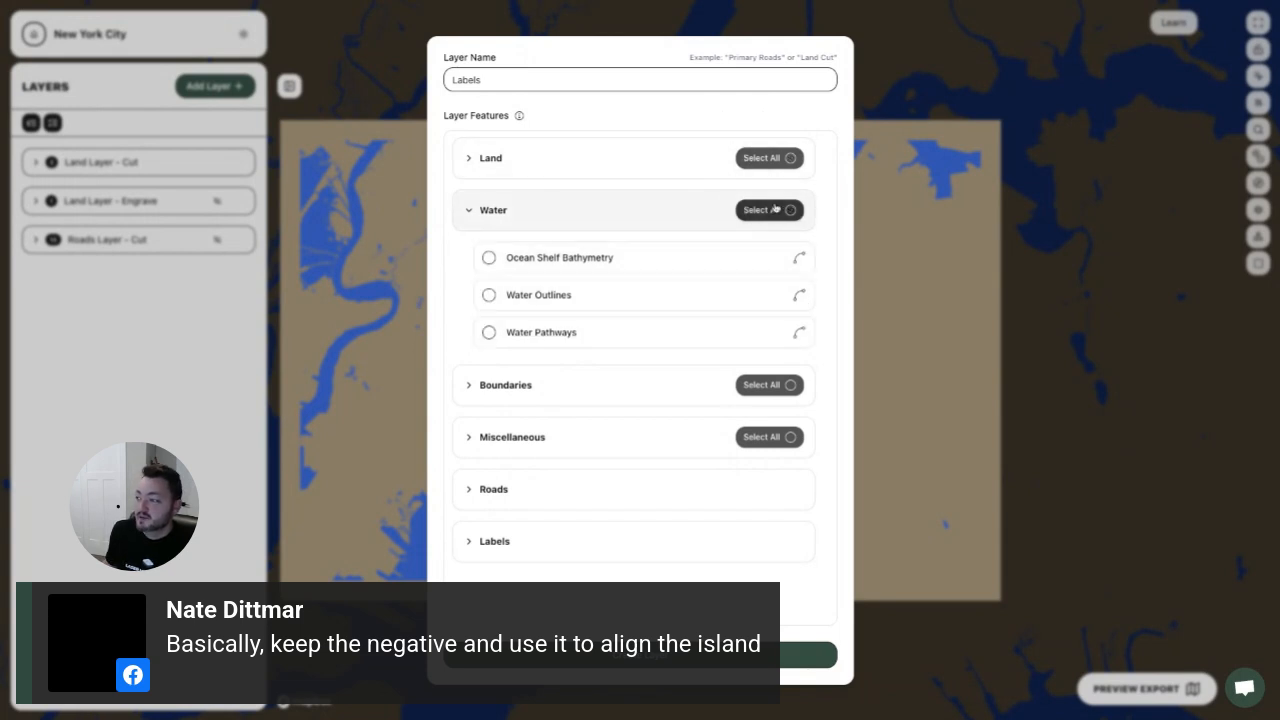
{"action": "left_click", "coordinate": [591, 208]}
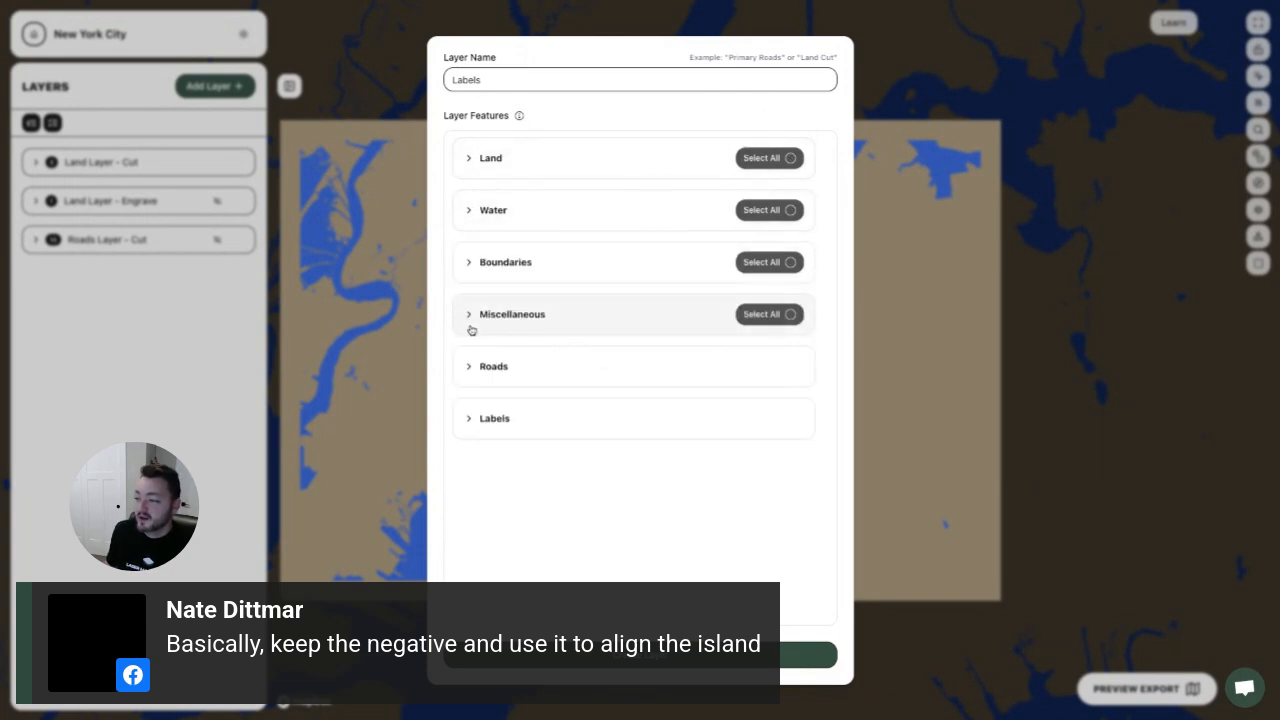
- Add all Roads, Buildings and Water label features to the Labels layer and create it
{"action": "left_click", "coordinate": [507, 420]}
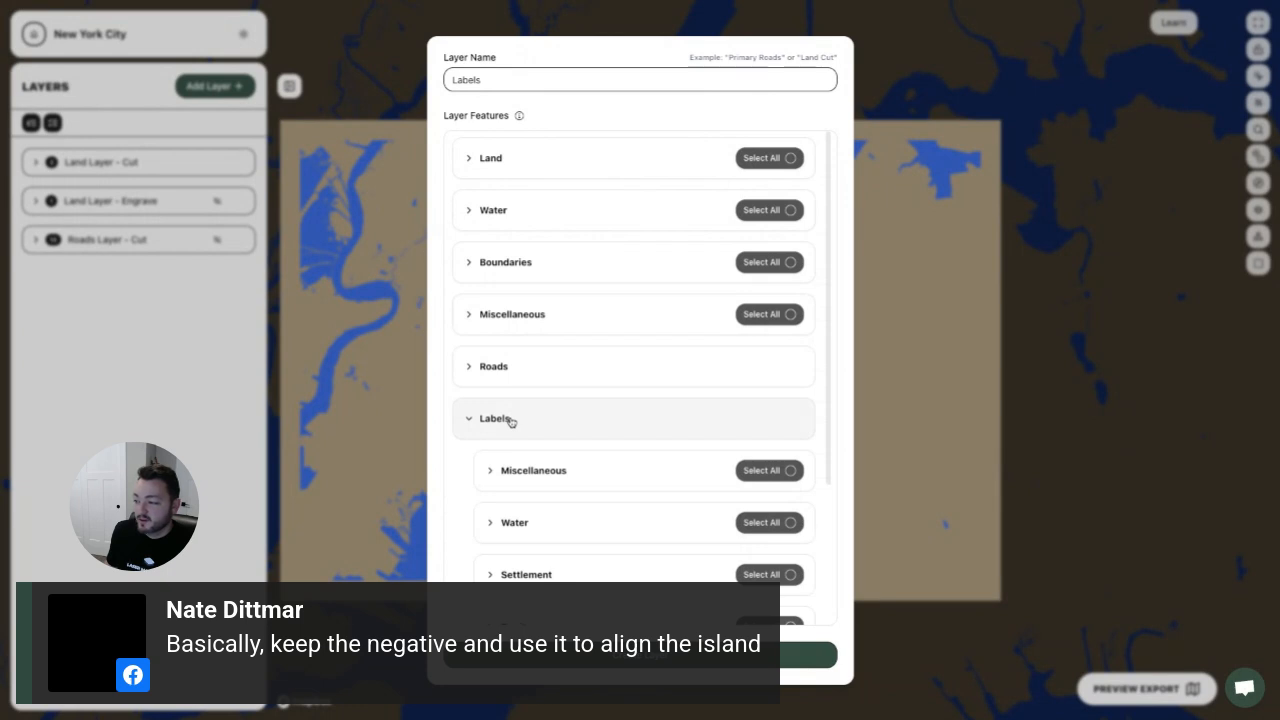
{"action": "scroll", "coordinate": [510, 422], "scroll_direction": "down", "scroll_amount": 2}
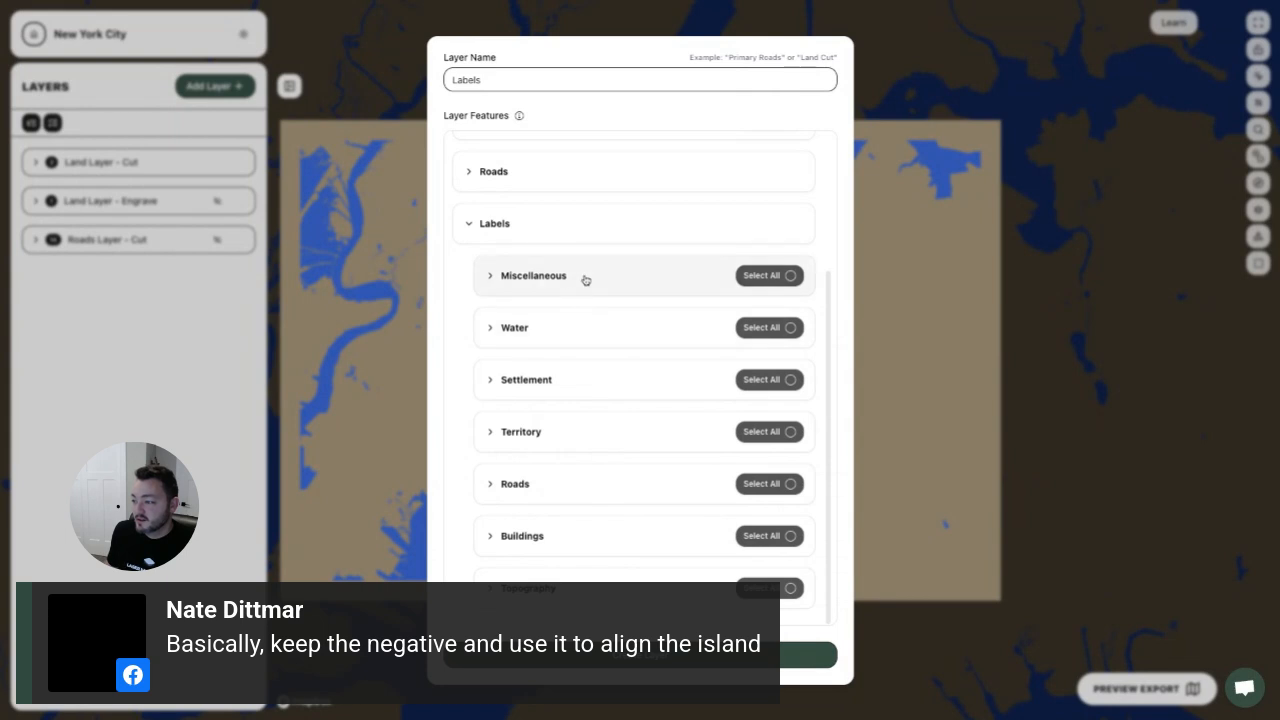
{"action": "left_click", "coordinate": [752, 487]}
{"action": "left_click", "coordinate": [752, 536]}
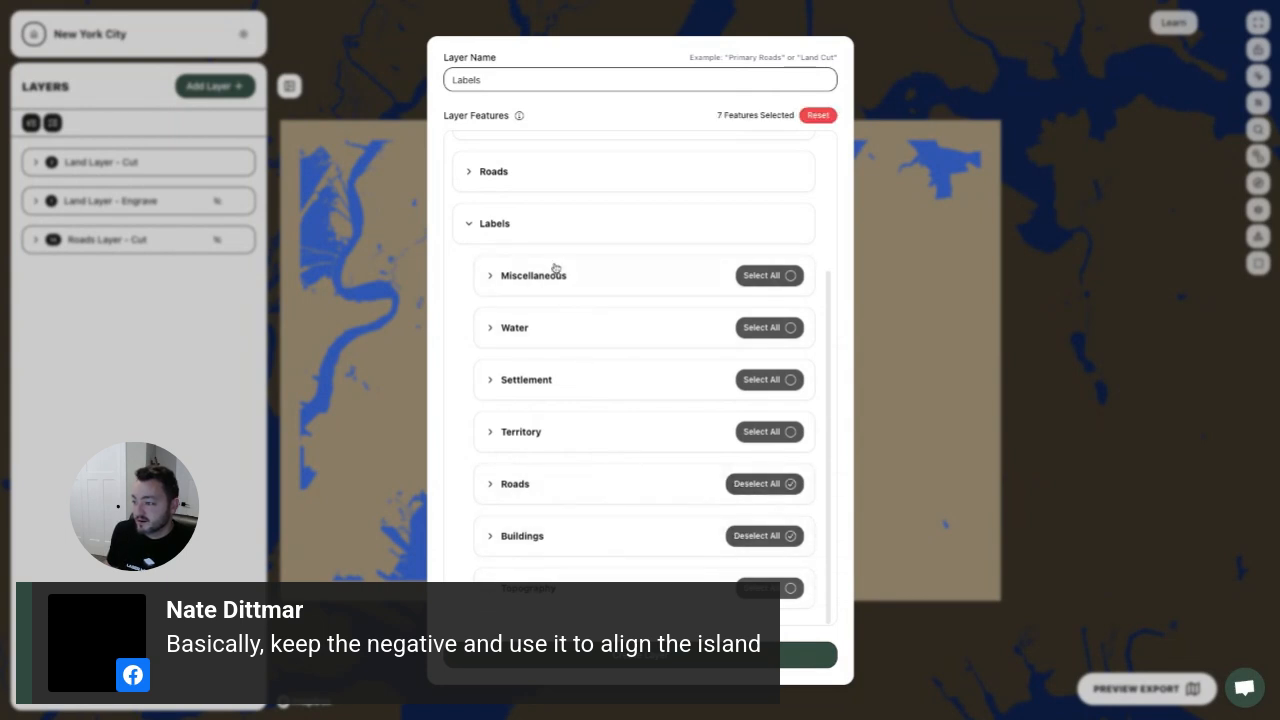
{"action": "left_click", "coordinate": [776, 328]}
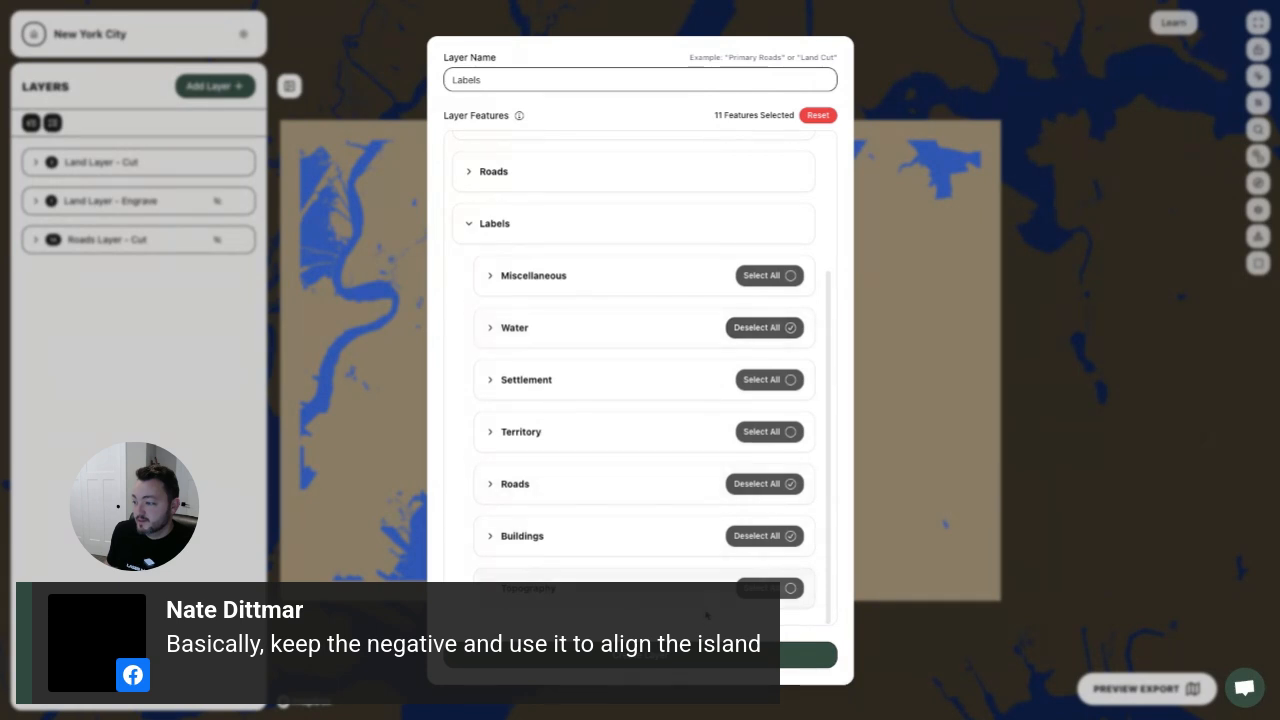
{"action": "left_click", "coordinate": [656, 656]}
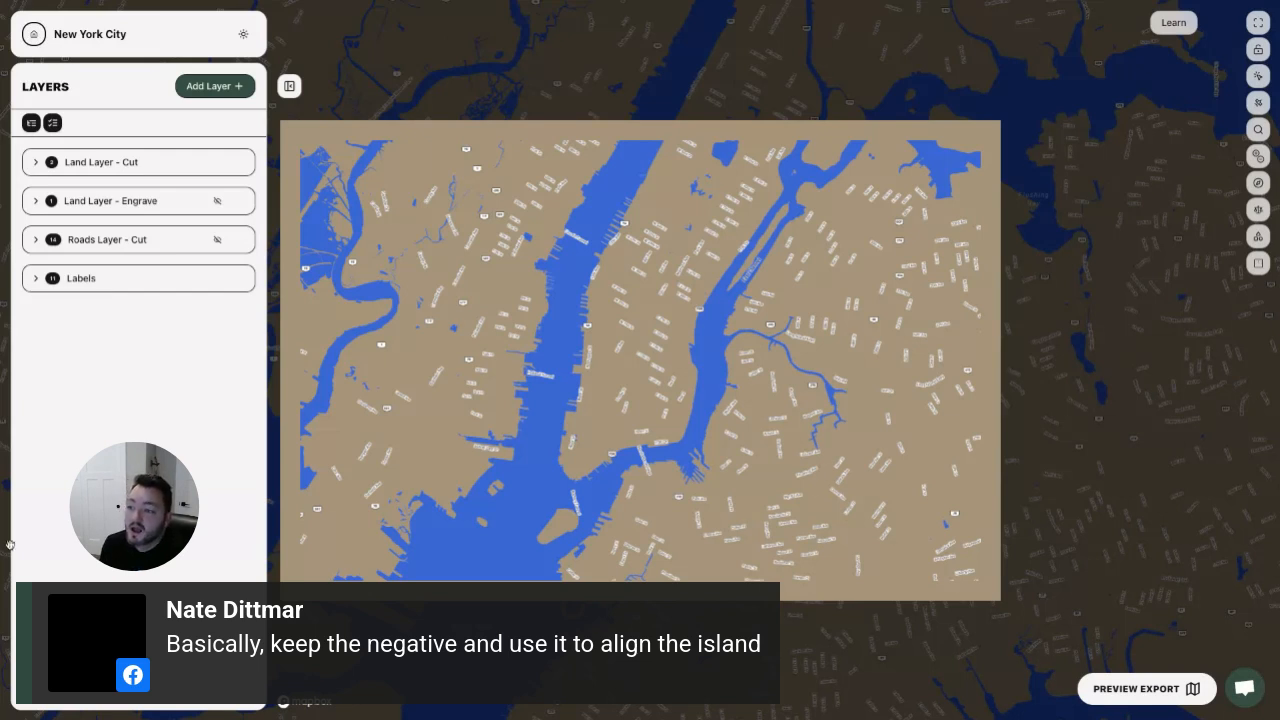
- Hide the Labels layer on the map
{"action": "left_click", "coordinate": [243, 281]}
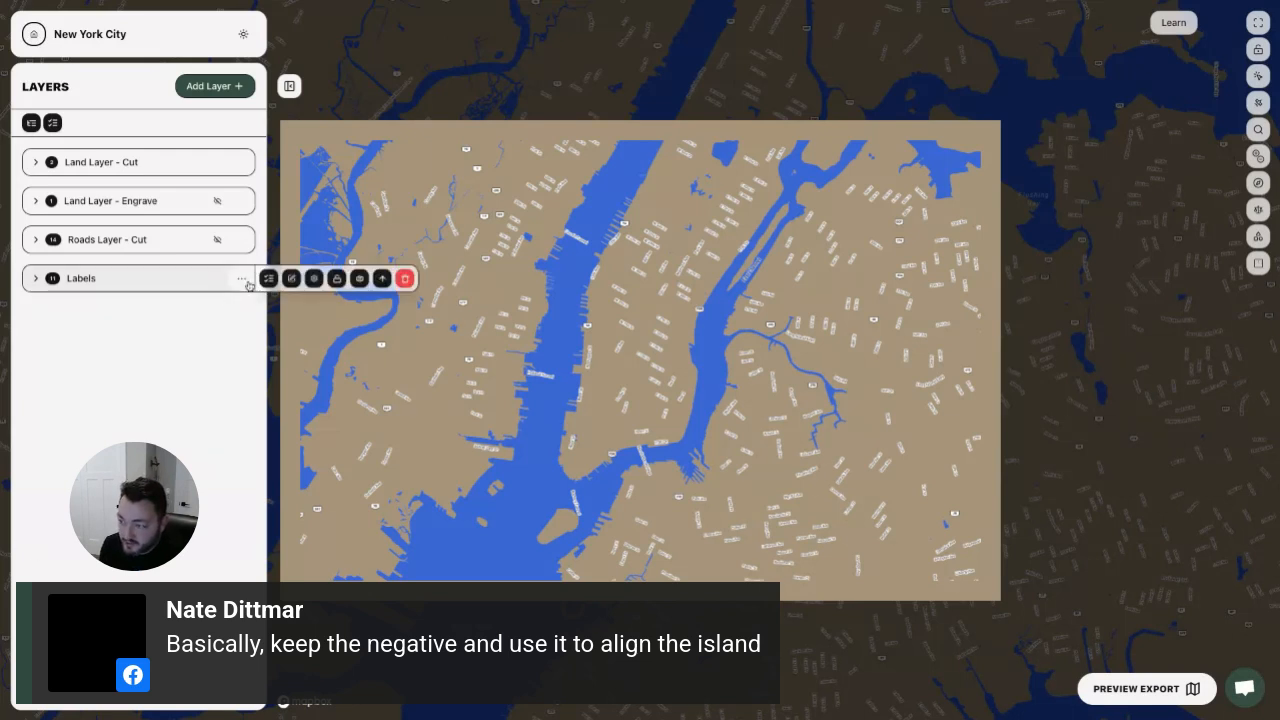
{"action": "left_click", "coordinate": [358, 280]}
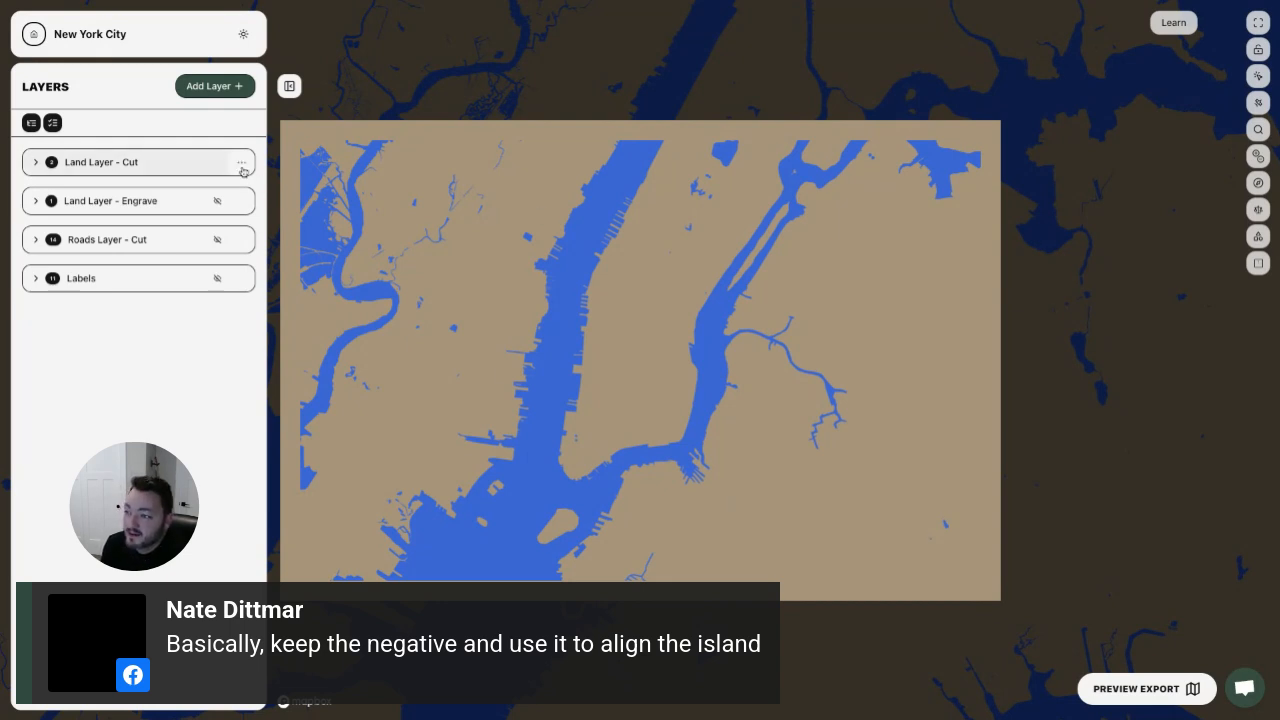
- Open the layer options of Land Layer - Cut, try a black border color and restore it to #A69479
{"action": "mouse_move", "coordinate": [240, 167]}
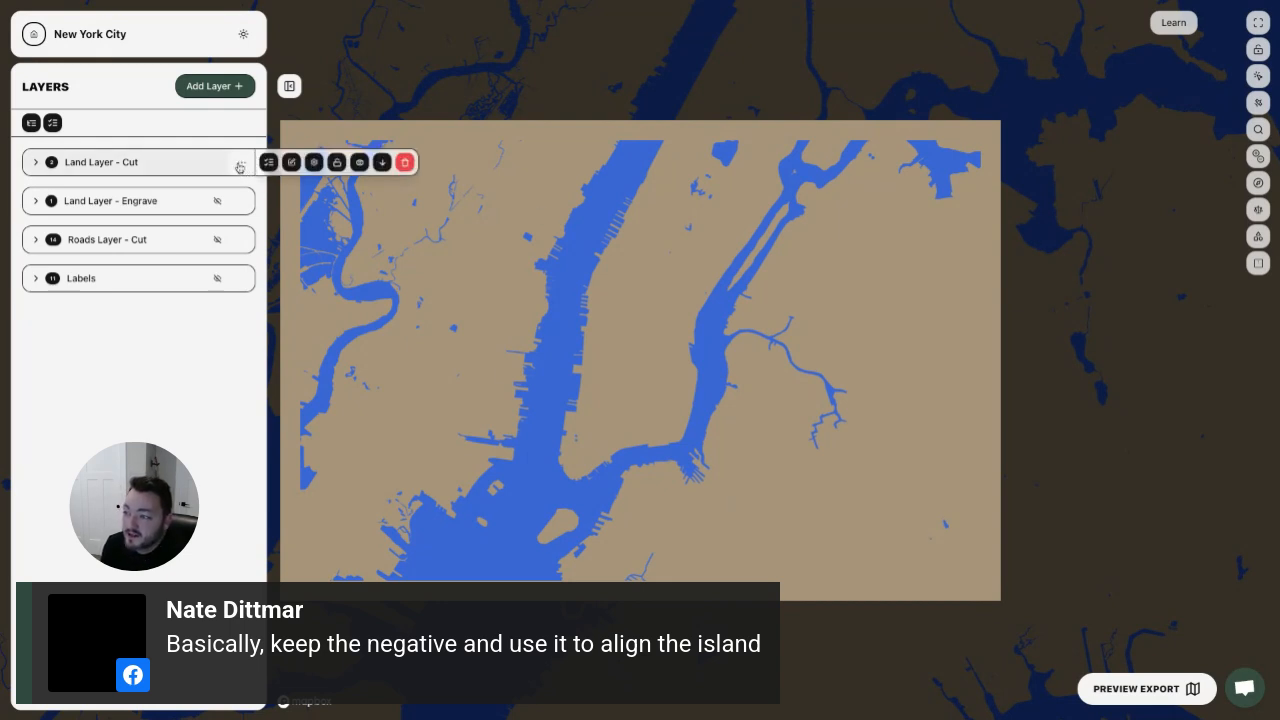
{"action": "left_click", "coordinate": [314, 163]}
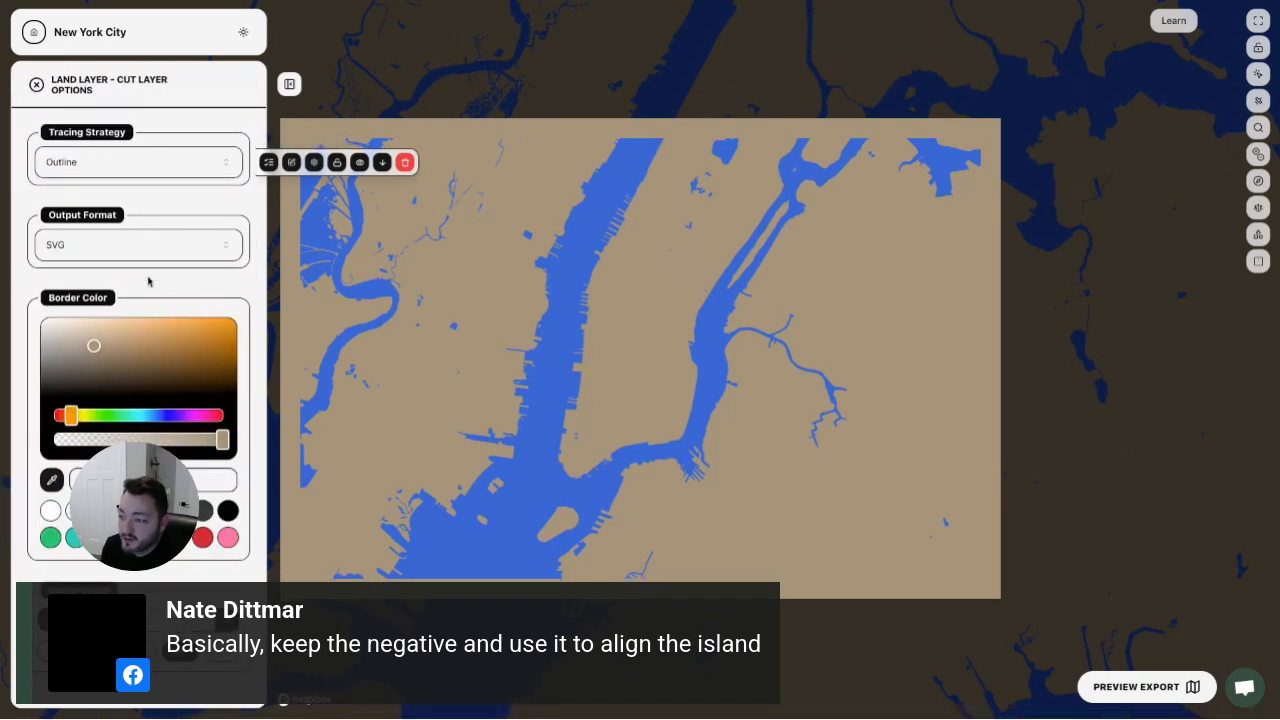
{"action": "double_click", "coordinate": [136, 307]}
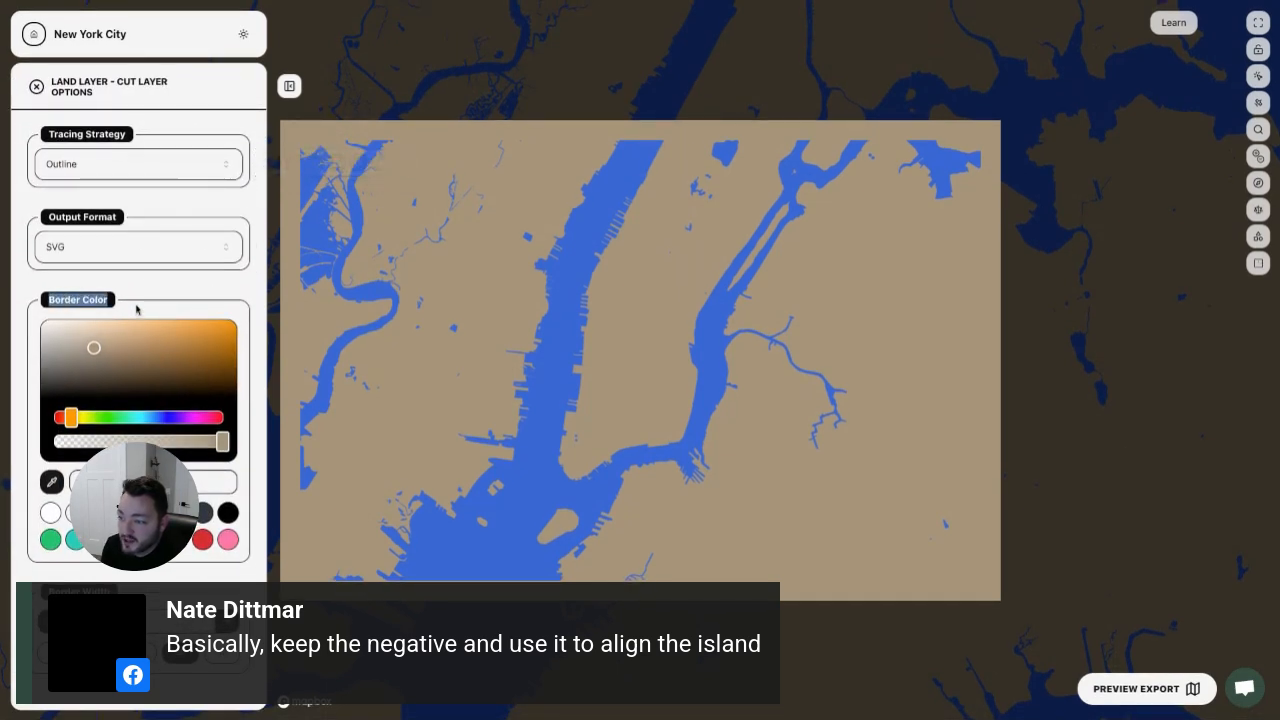
{"action": "left_click", "coordinate": [52, 484]}
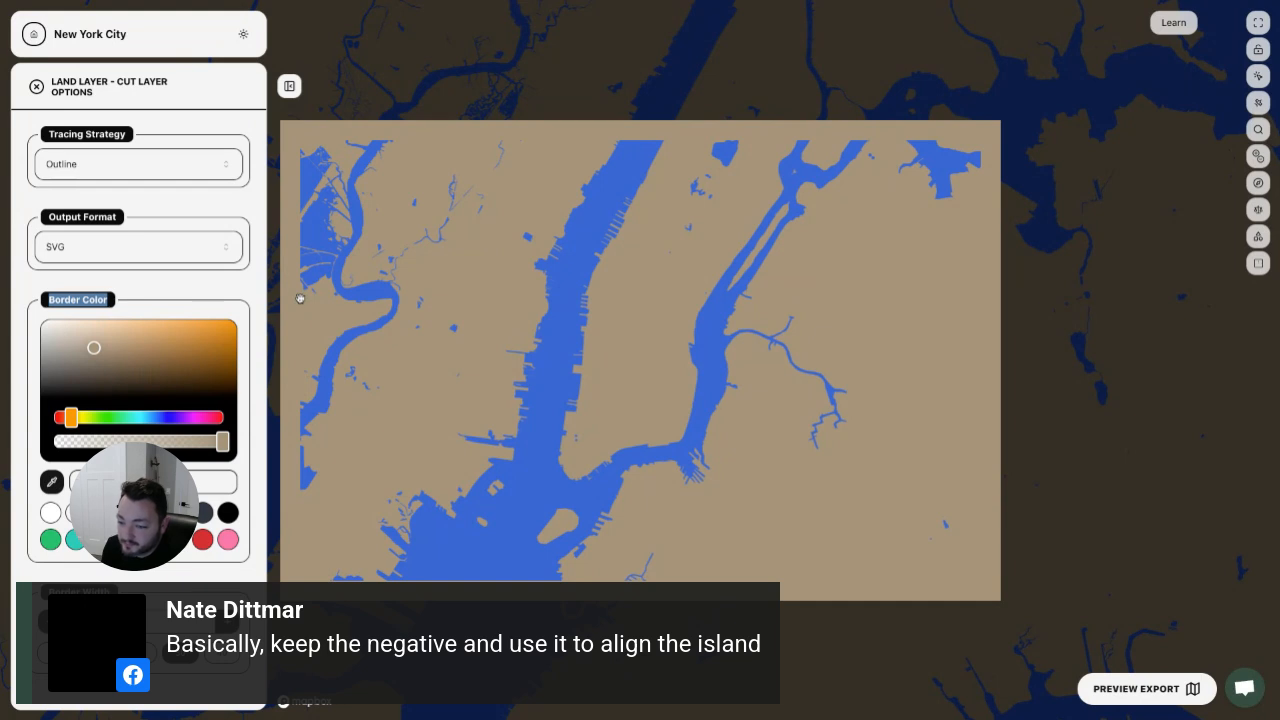
{"action": "left_click", "coordinate": [228, 513]}
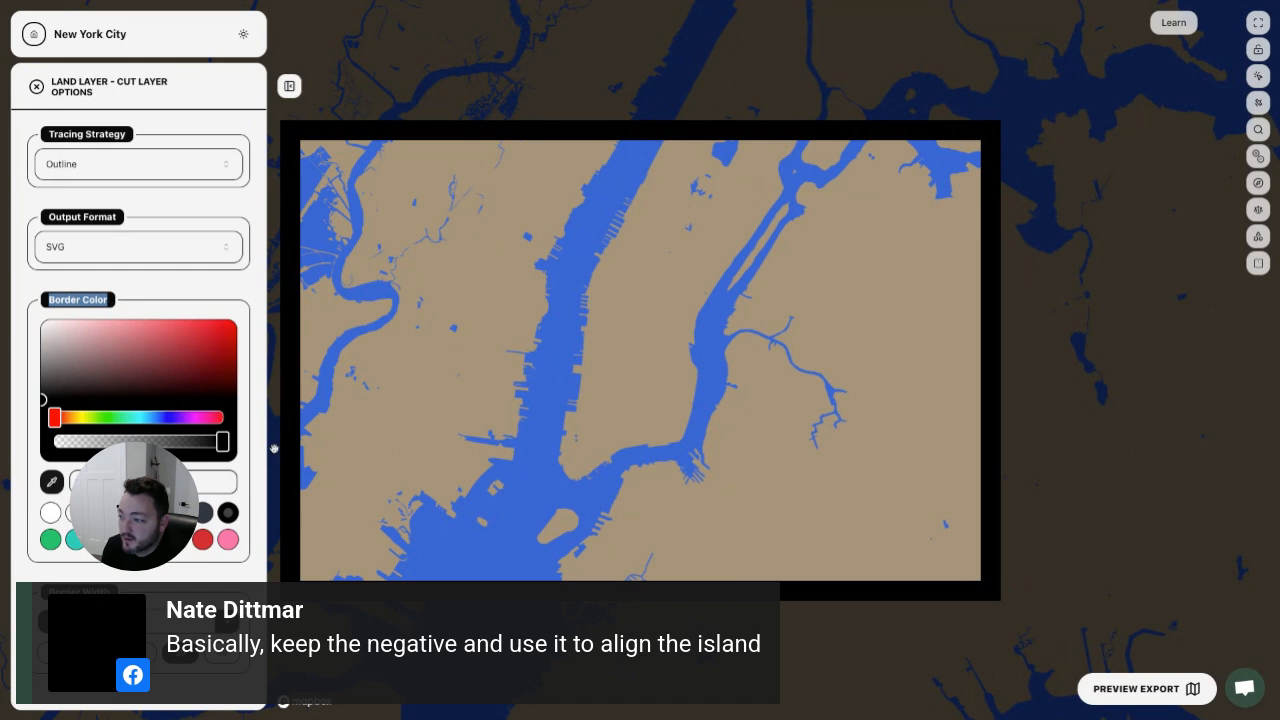
{"action": "left_click", "coordinate": [387, 442]}
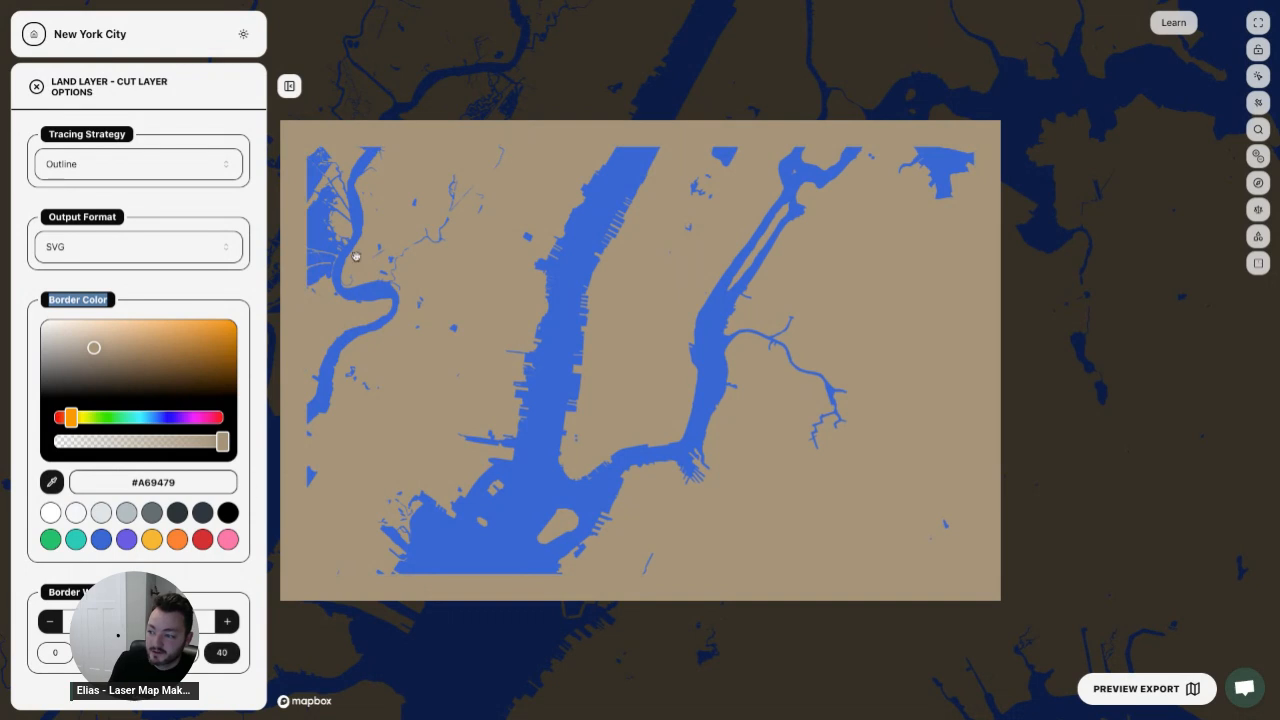
- Try a wider border on Land Layer - Cut and return it to the narrower preset width
{"action": "left_click", "coordinate": [182, 622]}
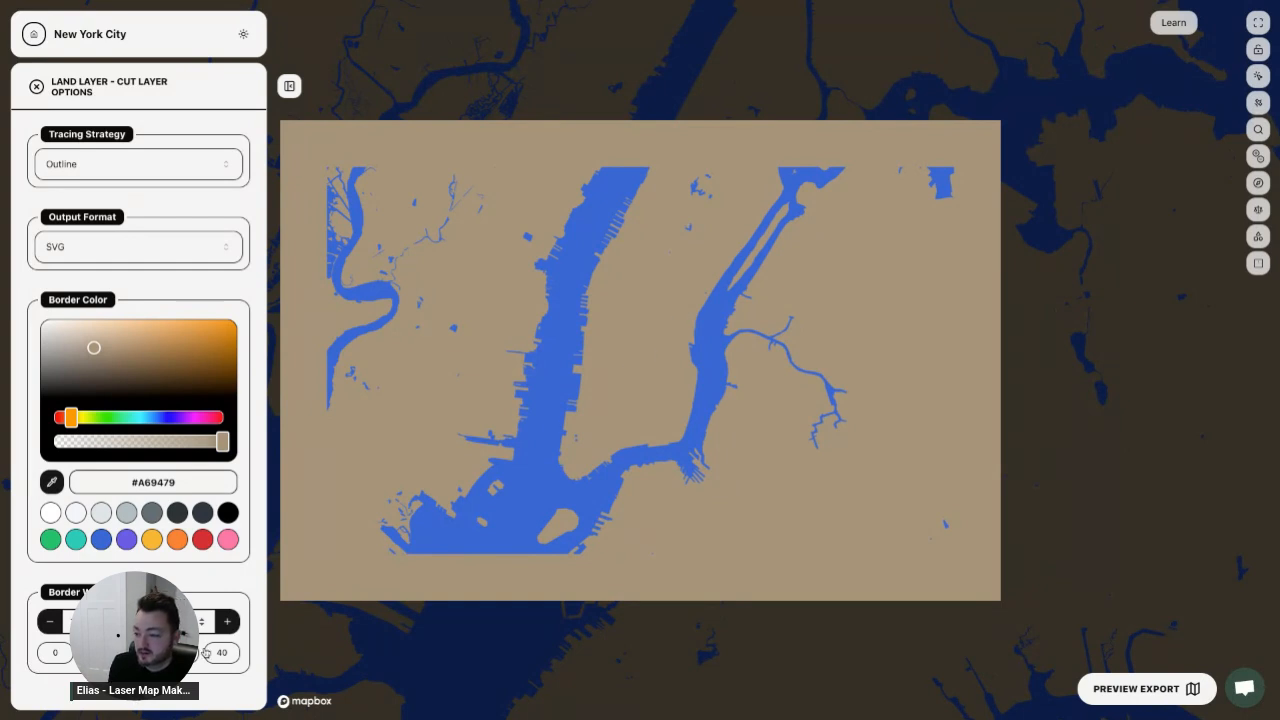
{"action": "left_click", "coordinate": [138, 653]}
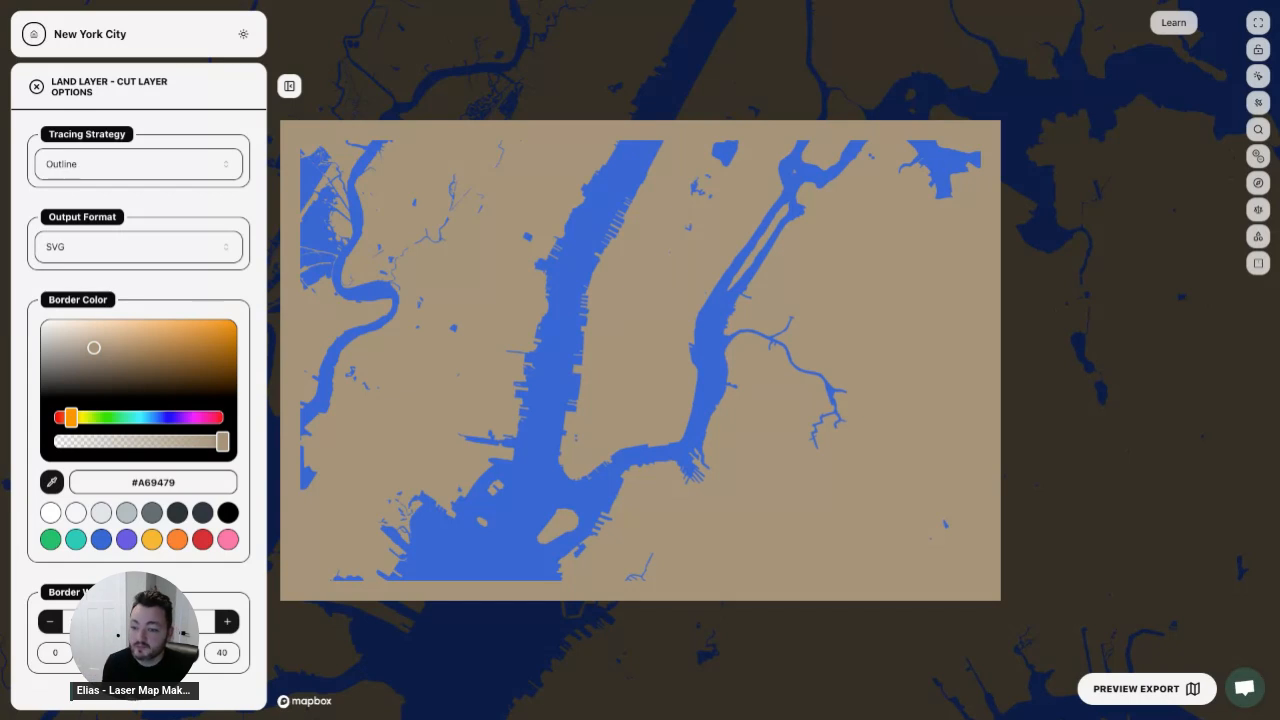
- Review the tracing strategy choices for Land Layer - Cut, keep Outline and close the layer options
{"action": "left_click", "coordinate": [138, 164]}
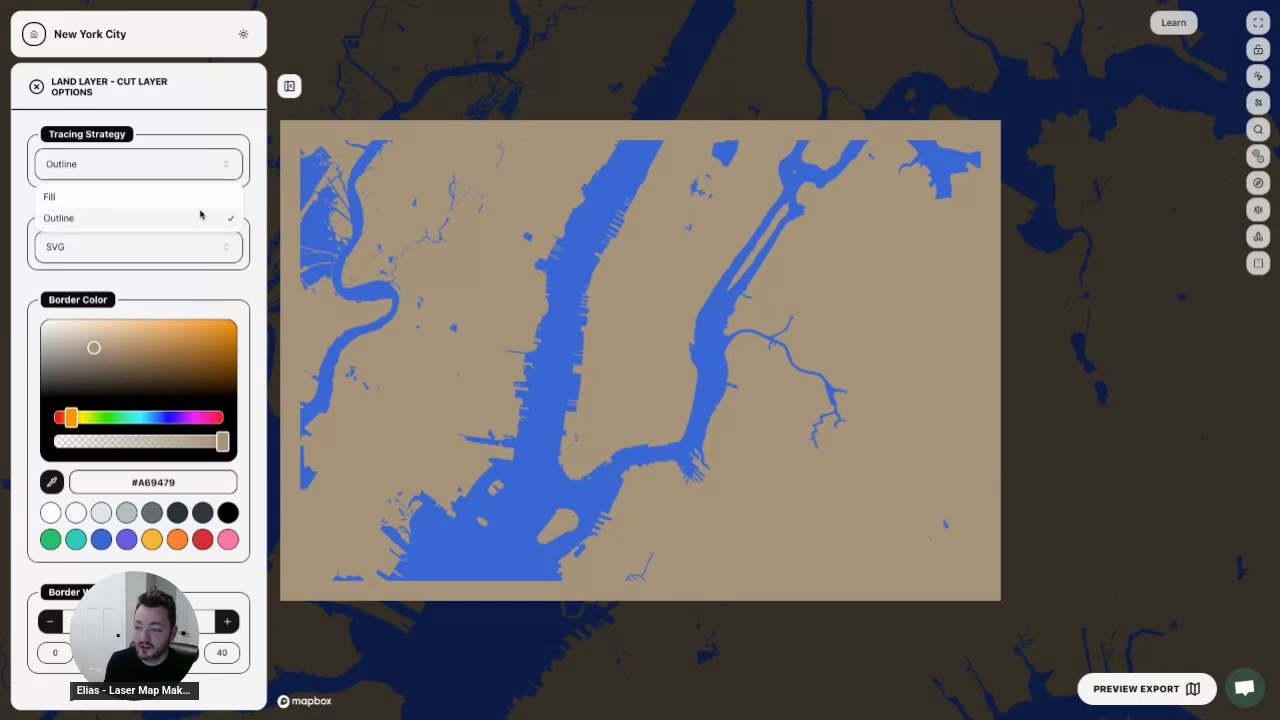
{"action": "left_click", "coordinate": [216, 130]}
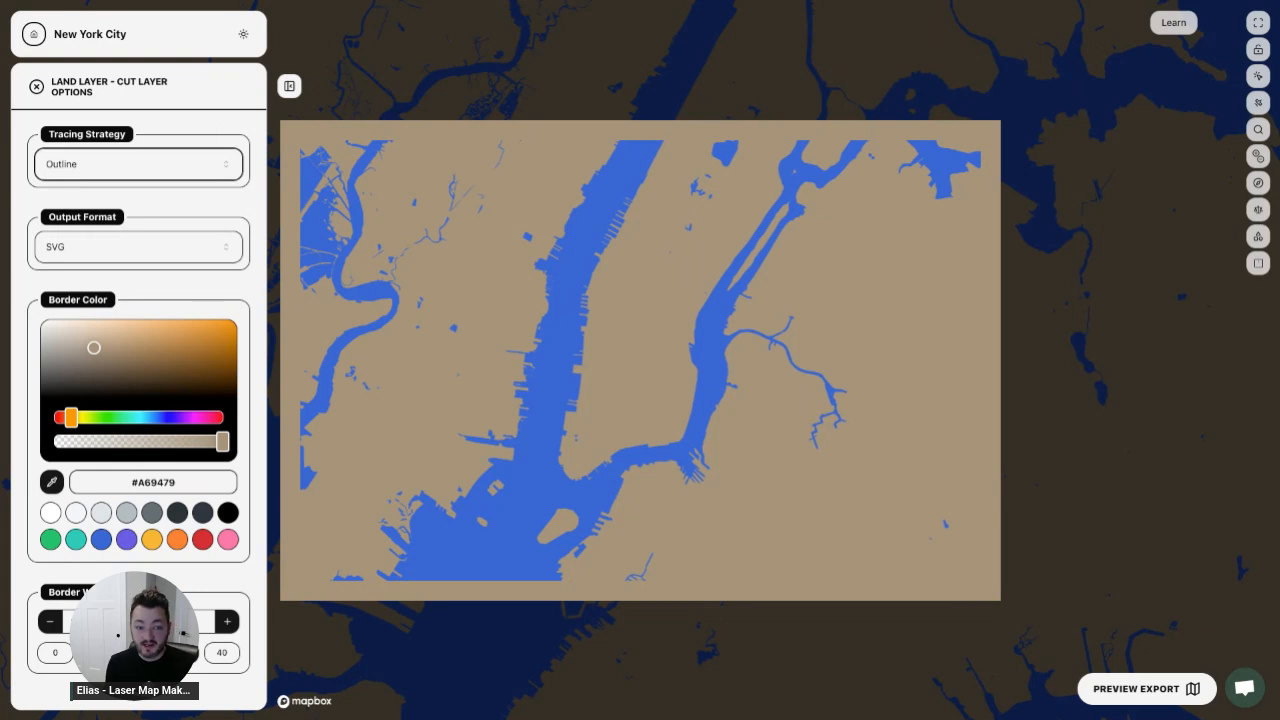
{"action": "left_click", "coordinate": [206, 176]}
{"action": "left_click", "coordinate": [117, 217]}
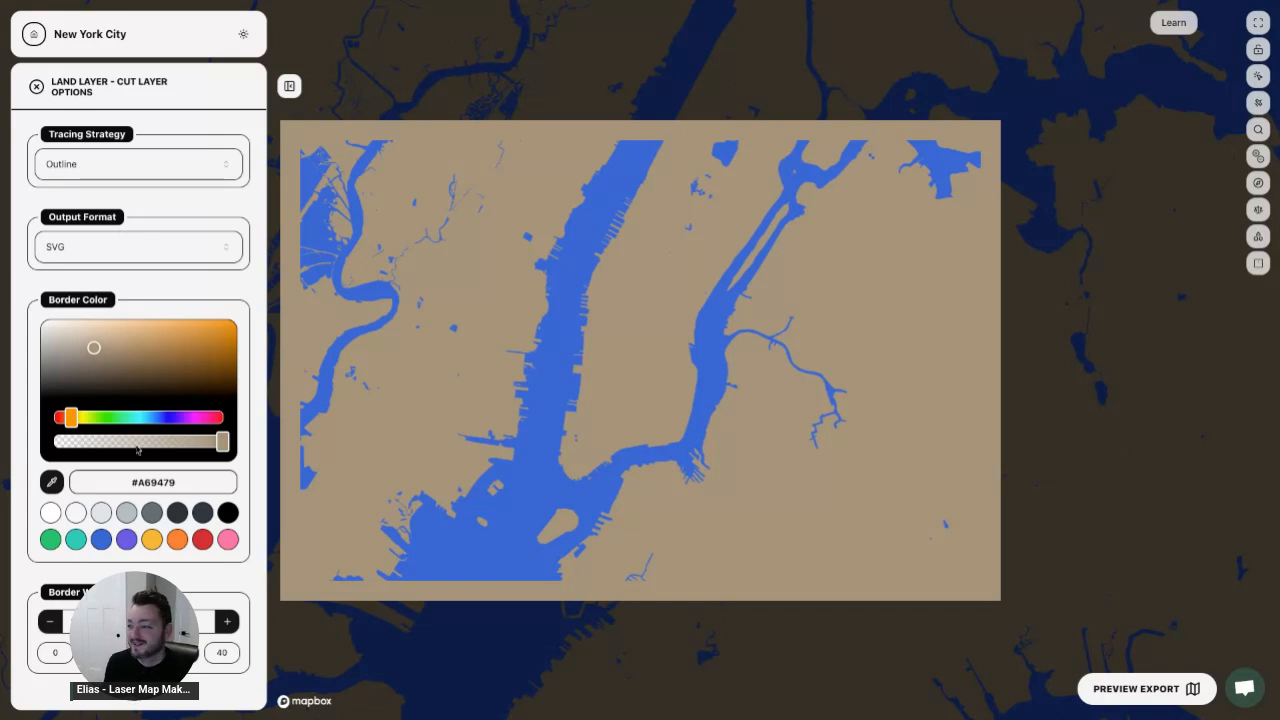
{"action": "left_click", "coordinate": [36, 87]}
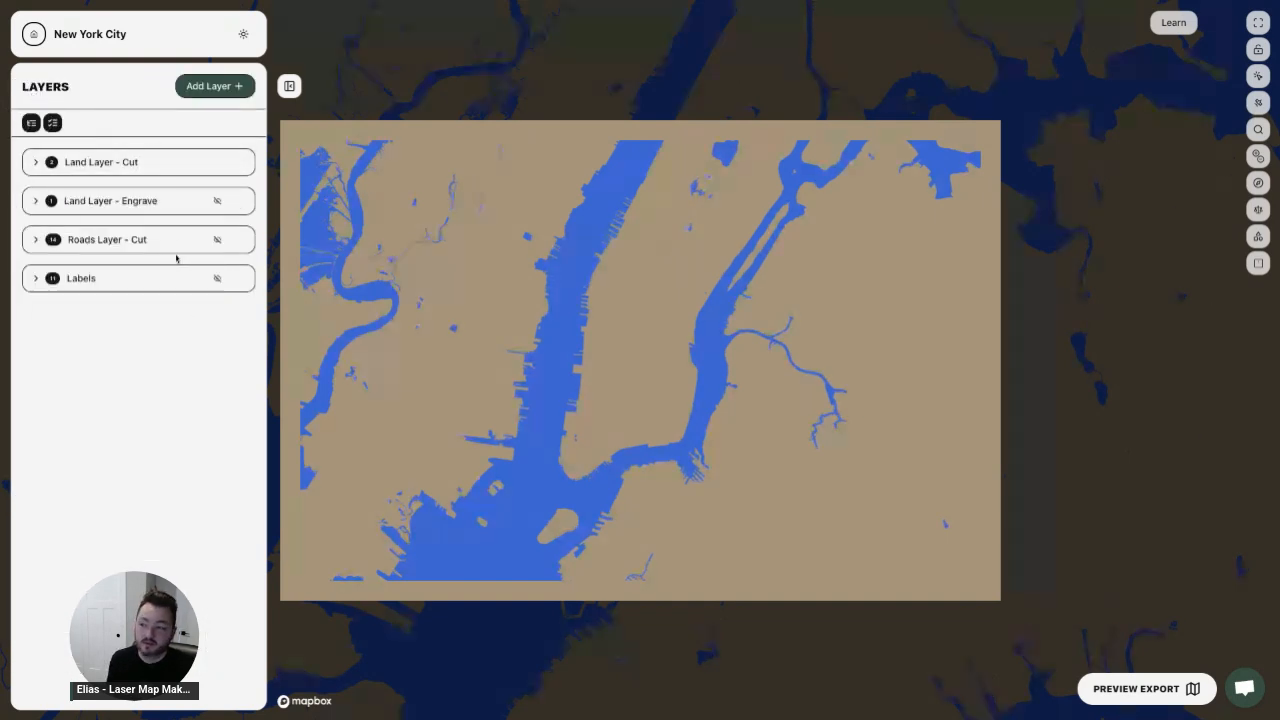
- Expand Land Layer - Engrave, Roads Layer - Cut and Land Layer - Cut to view their features, and collapse them again
{"action": "left_click", "coordinate": [134, 200]}
{"action": "left_click", "coordinate": [129, 278]}
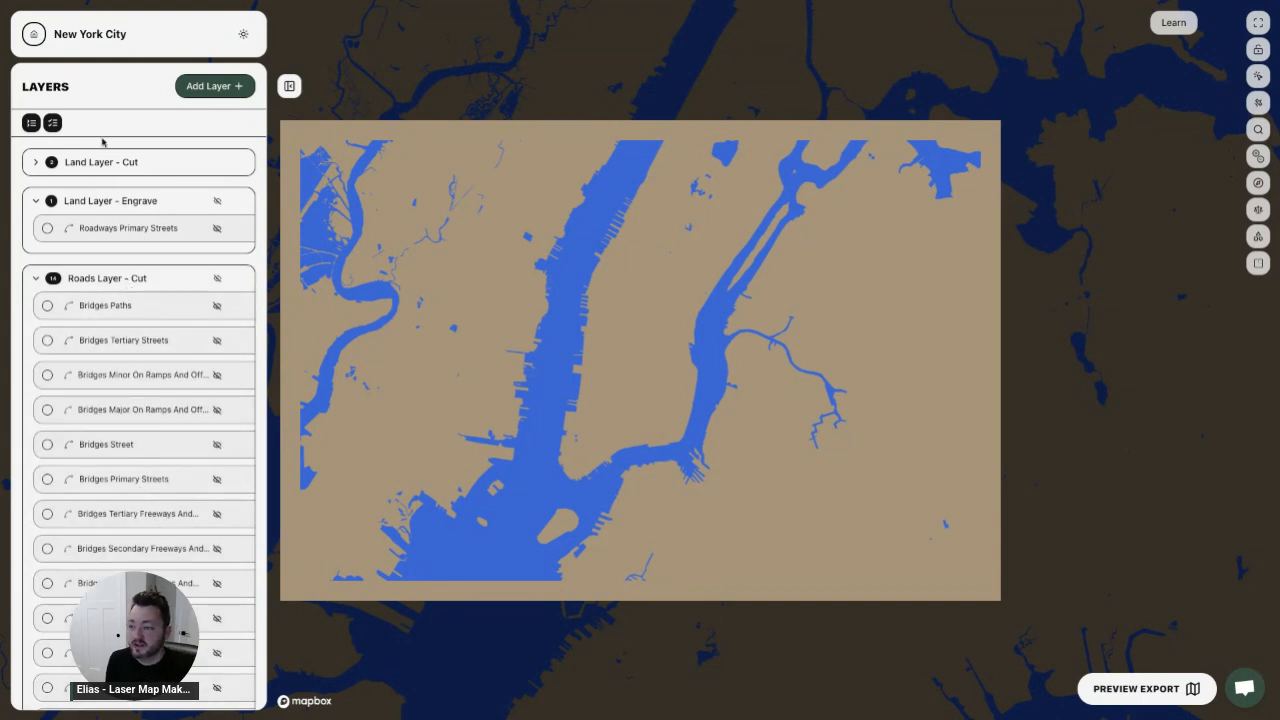
{"action": "scroll", "coordinate": [228, 301], "scroll_direction": "down", "scroll_amount": 2}
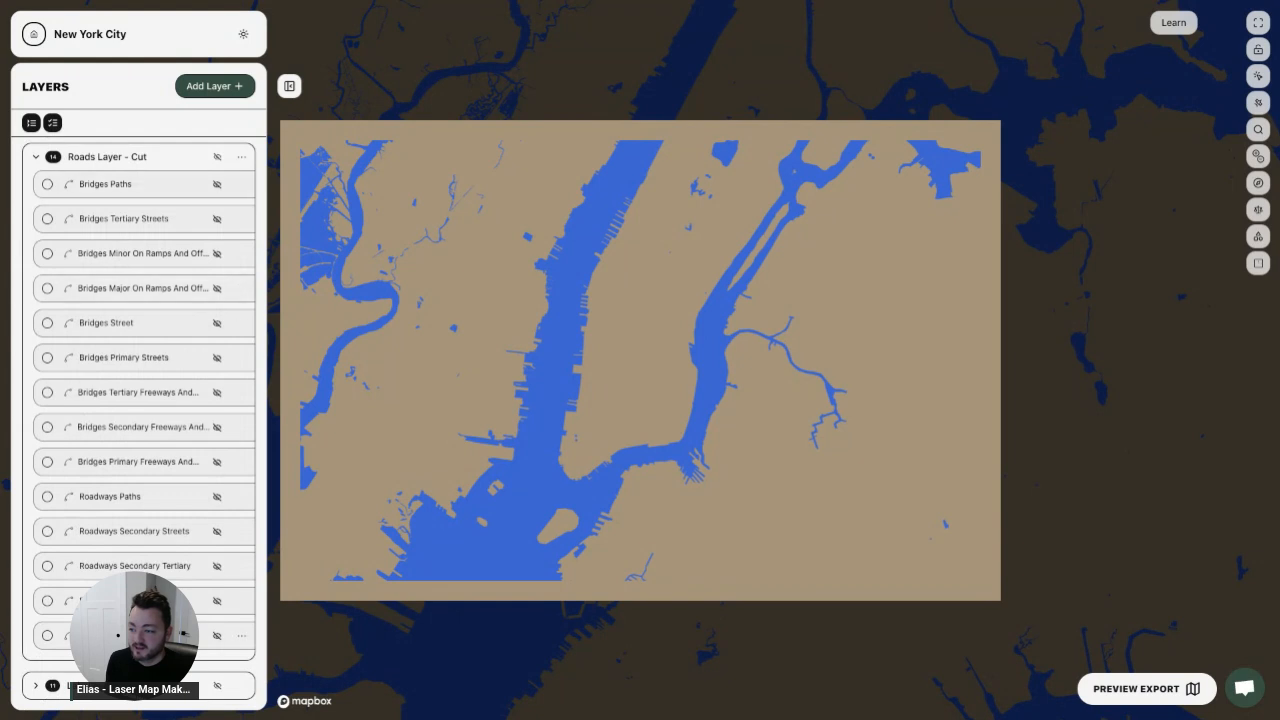
{"action": "left_click", "coordinate": [37, 156]}
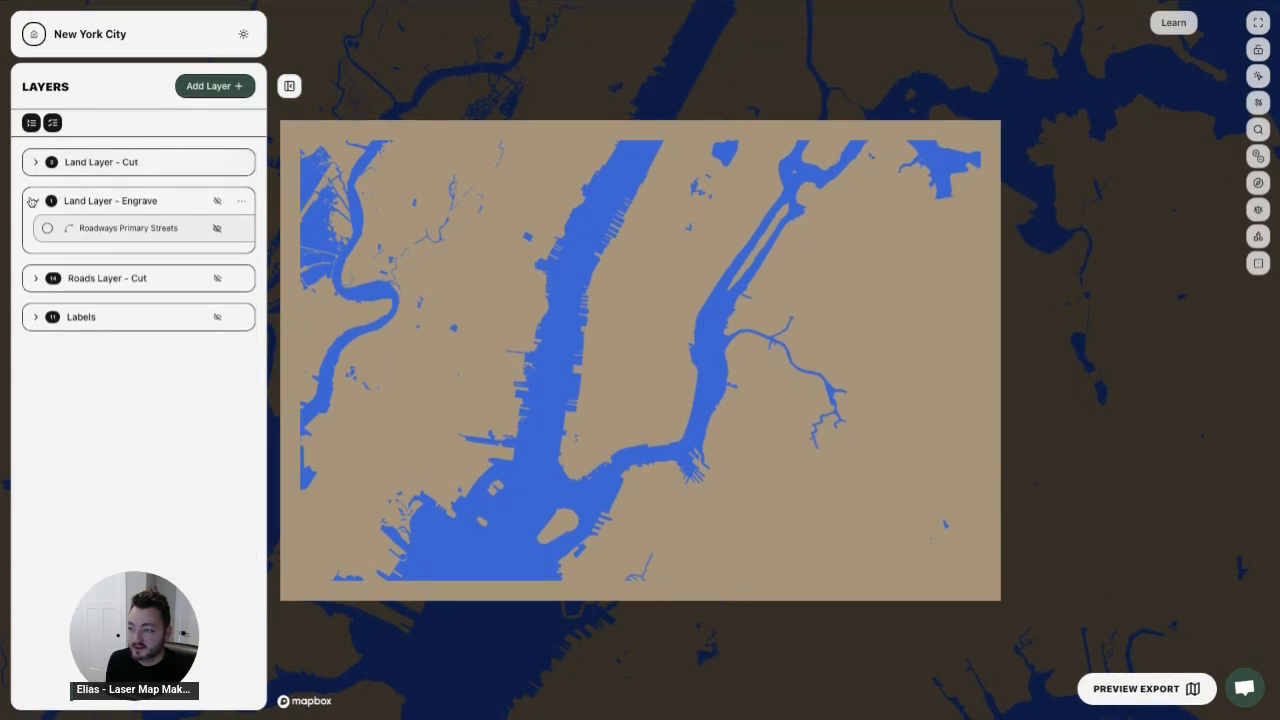
{"action": "left_click", "coordinate": [35, 204]}
{"action": "left_click", "coordinate": [31, 164]}
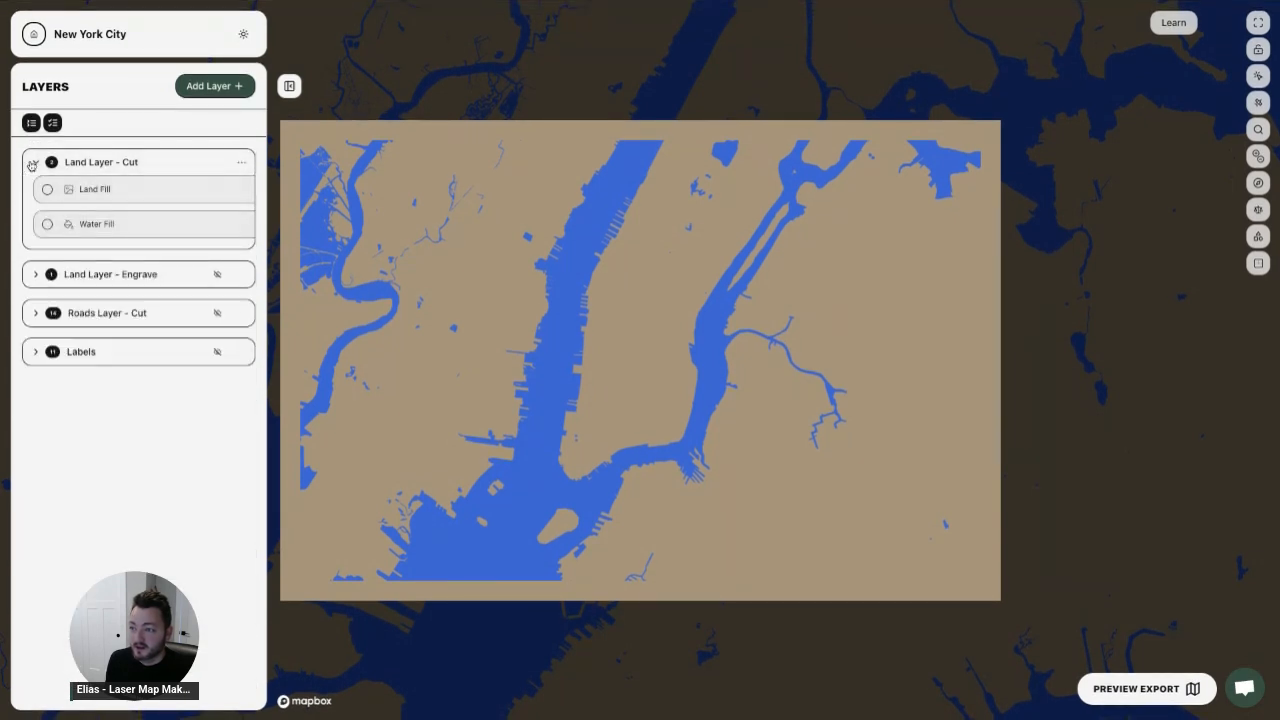
{"action": "left_click", "coordinate": [33, 164]}
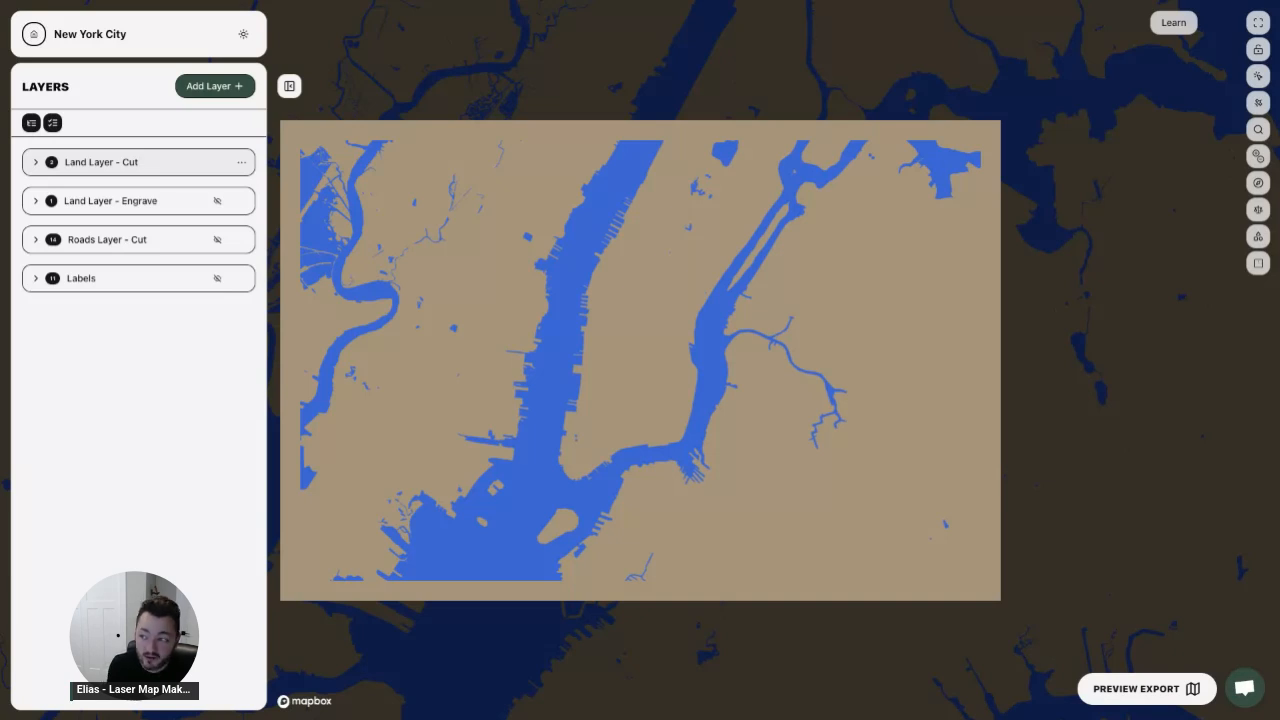
- Make Land Layer - Engrave visible on the map and collapse its feature list
{"action": "left_click", "coordinate": [215, 204]}
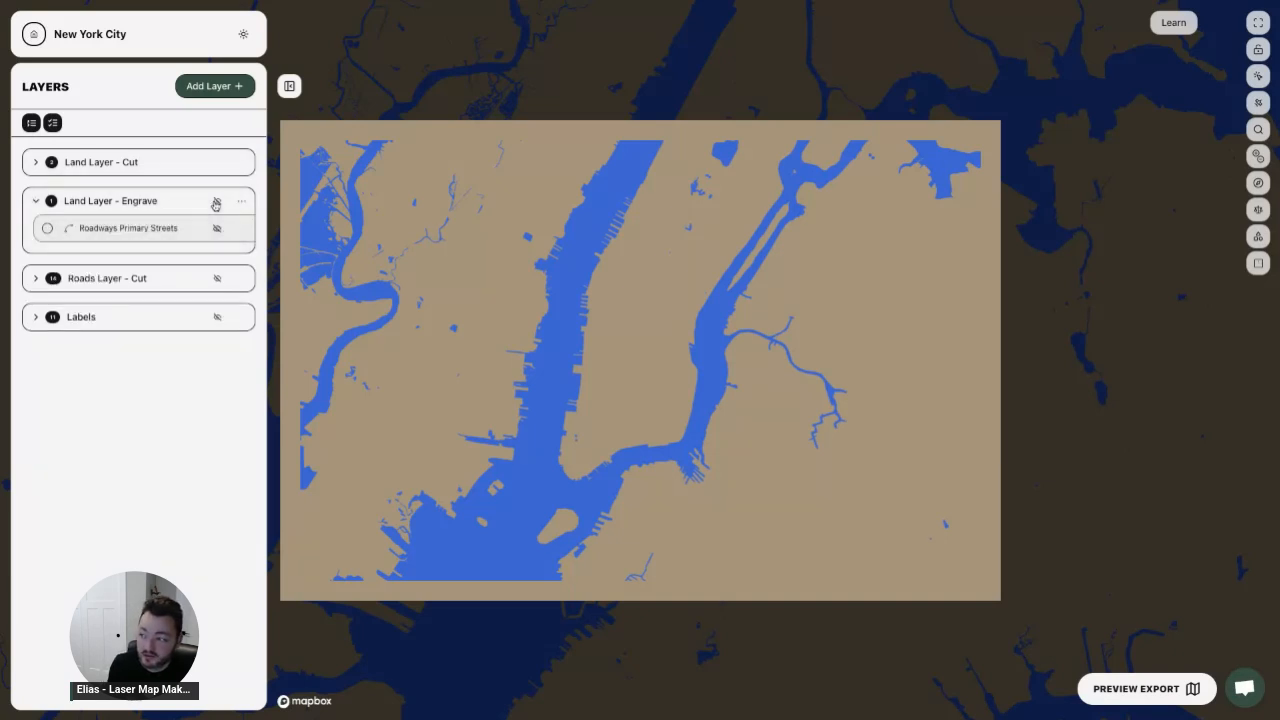
{"action": "left_click", "coordinate": [241, 201]}
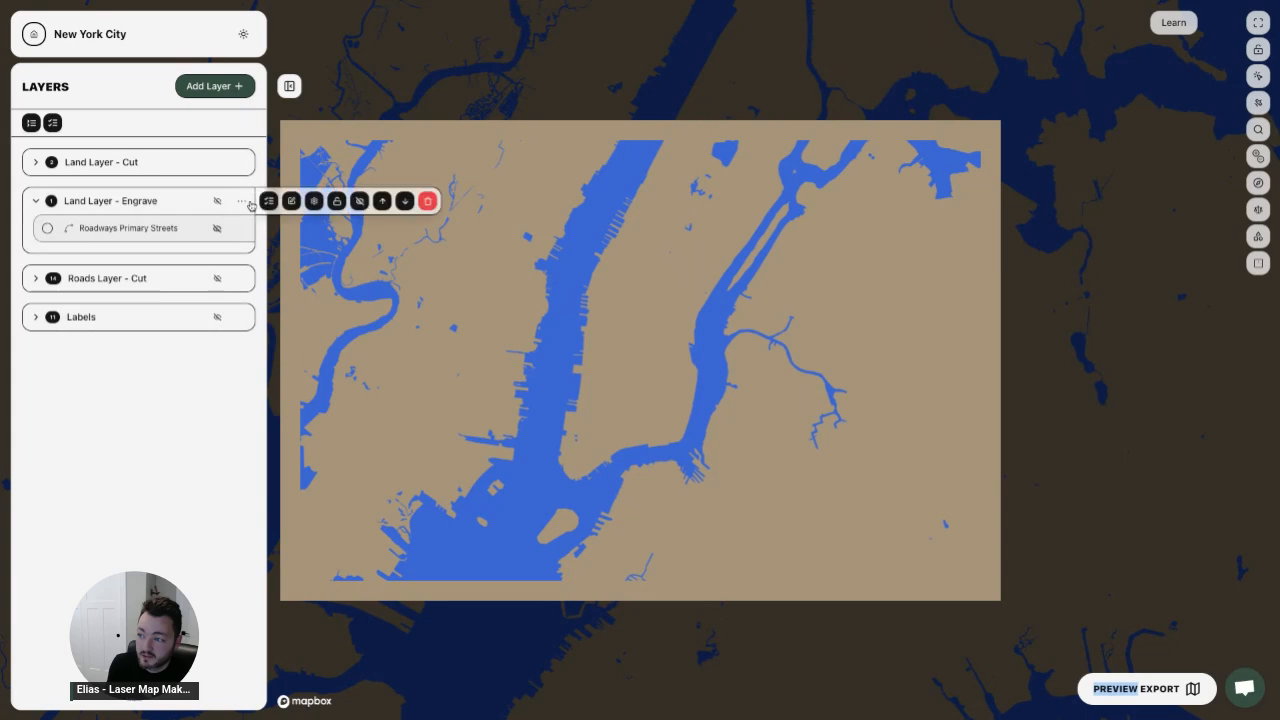
{"action": "left_click", "coordinate": [359, 202]}
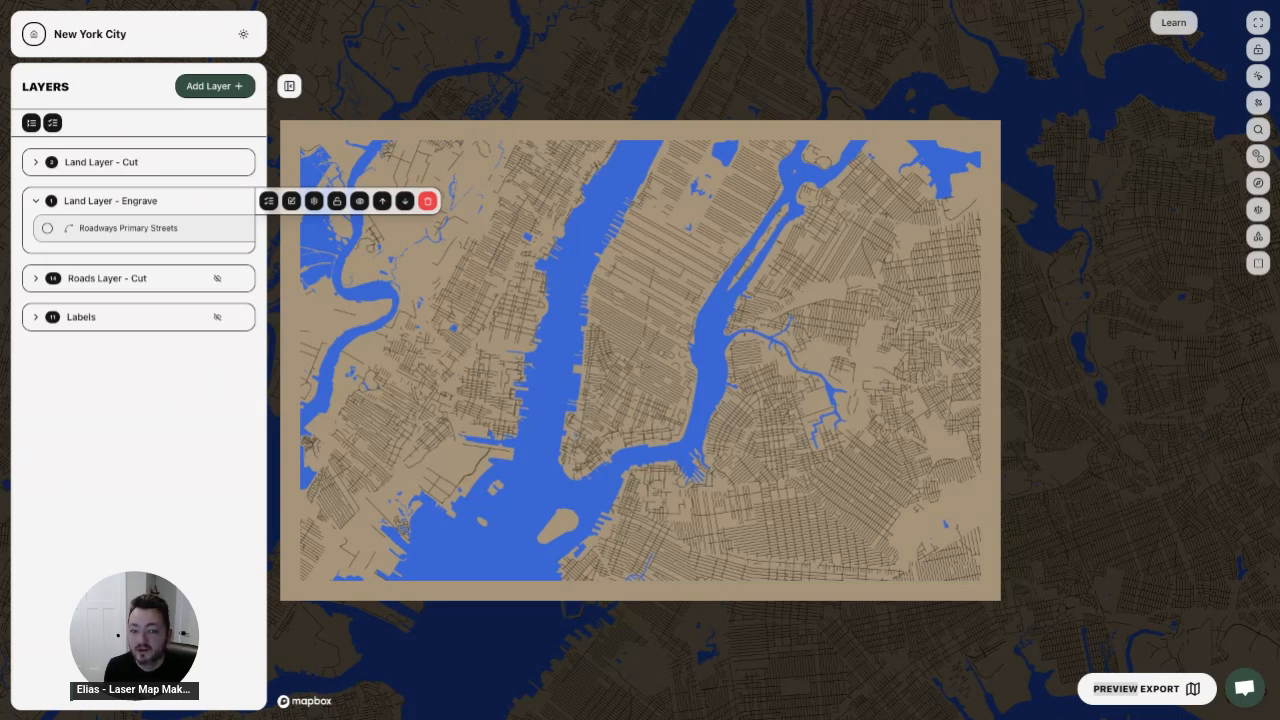
{"action": "left_click", "coordinate": [1240, 690]}
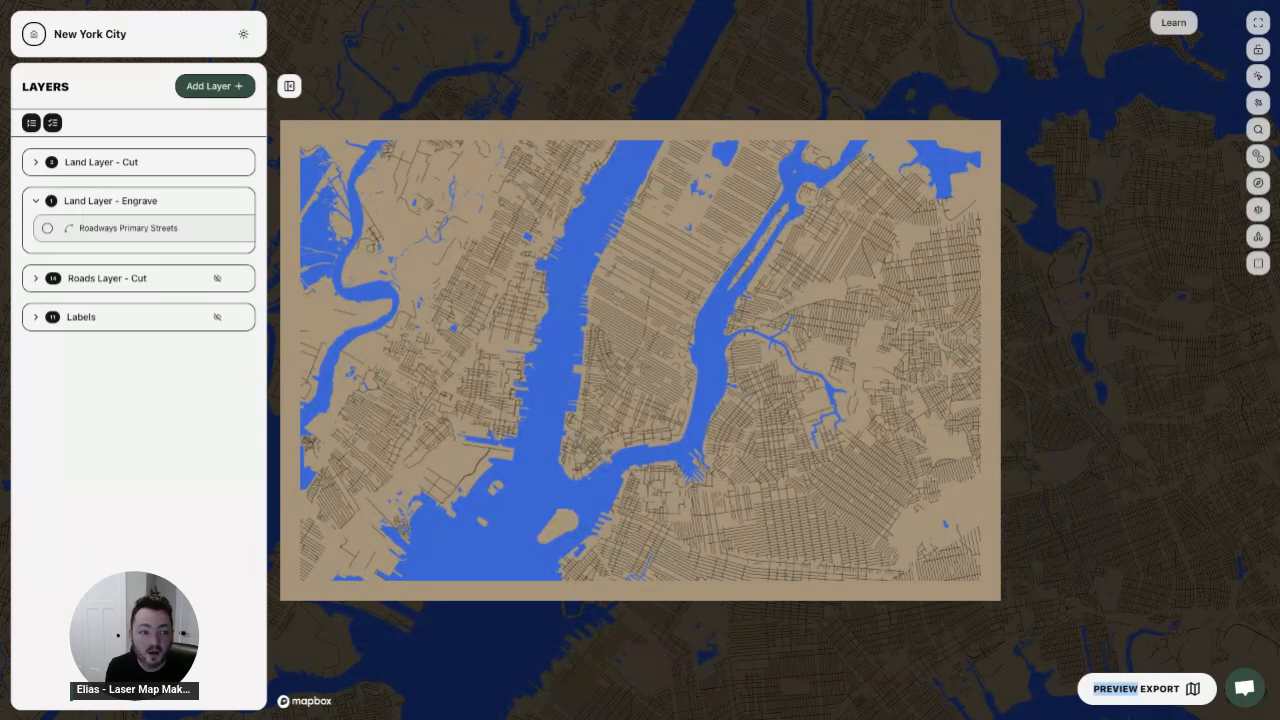
{"action": "left_click", "coordinate": [148, 209]}
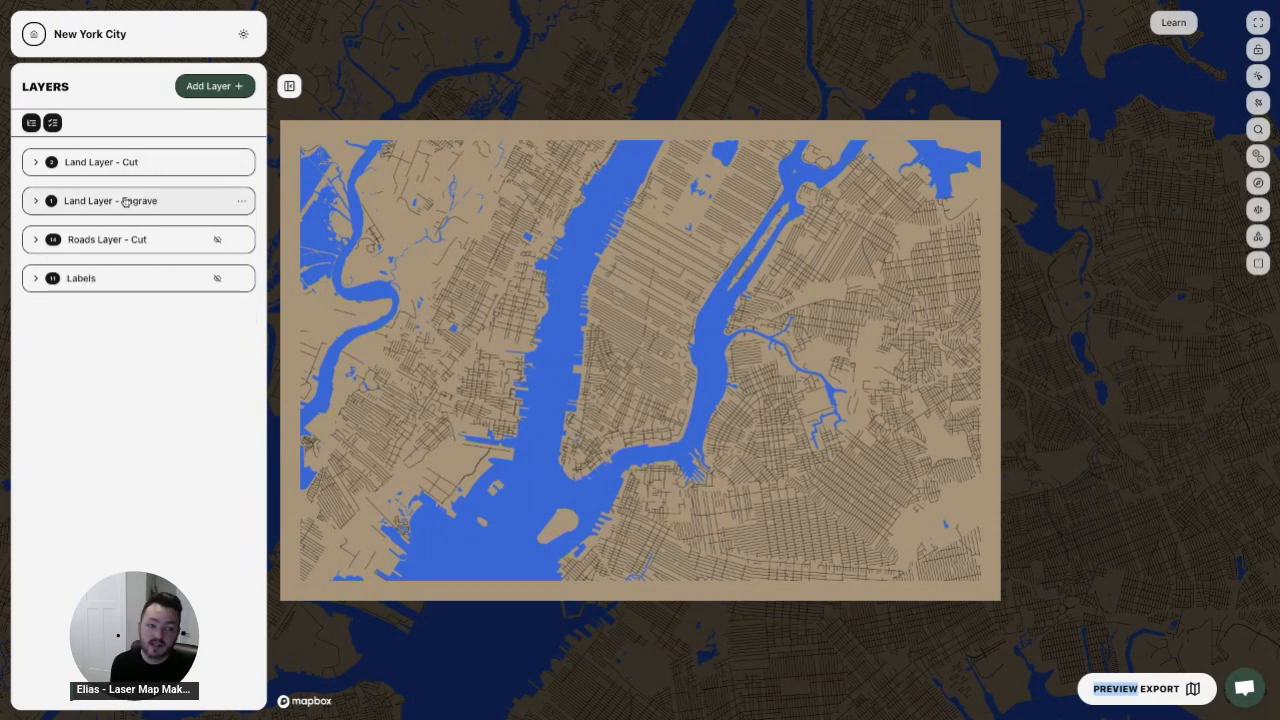
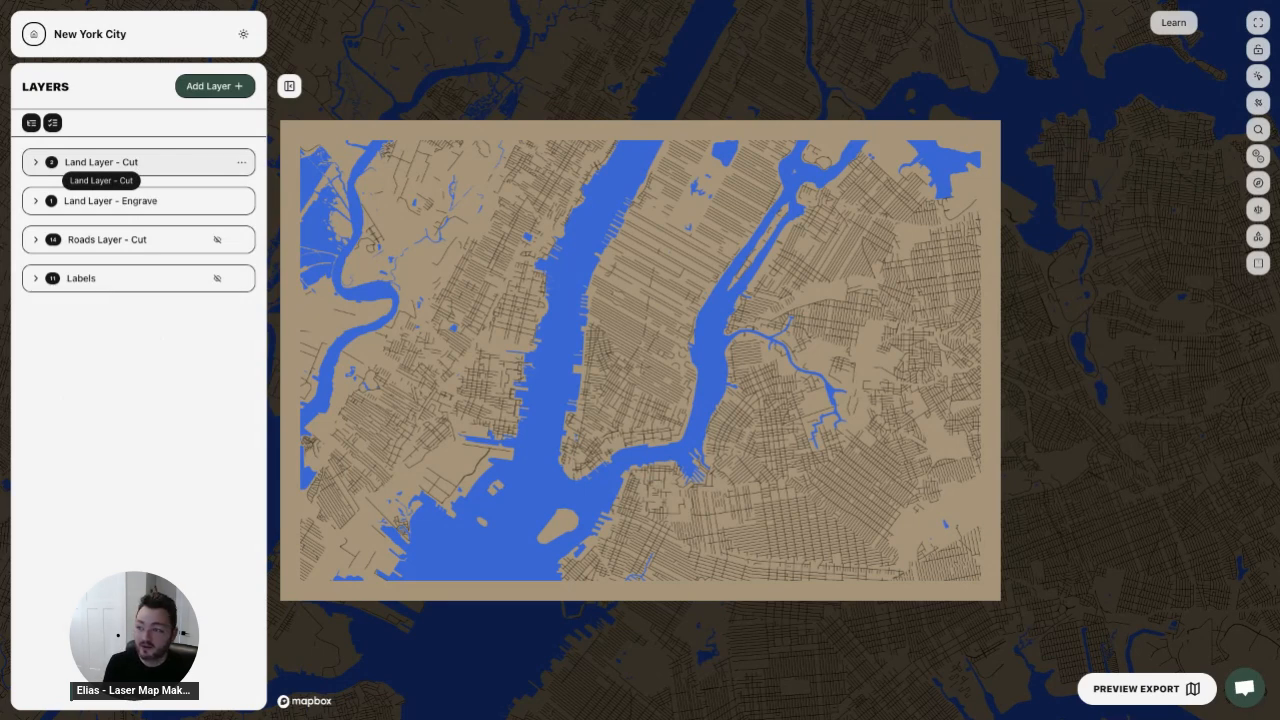
- Expand Land Layer - Cut and Land Layer - Engrave, select Land Fill together with Water Fill, and deselect both
{"action": "left_click", "coordinate": [155, 164]}
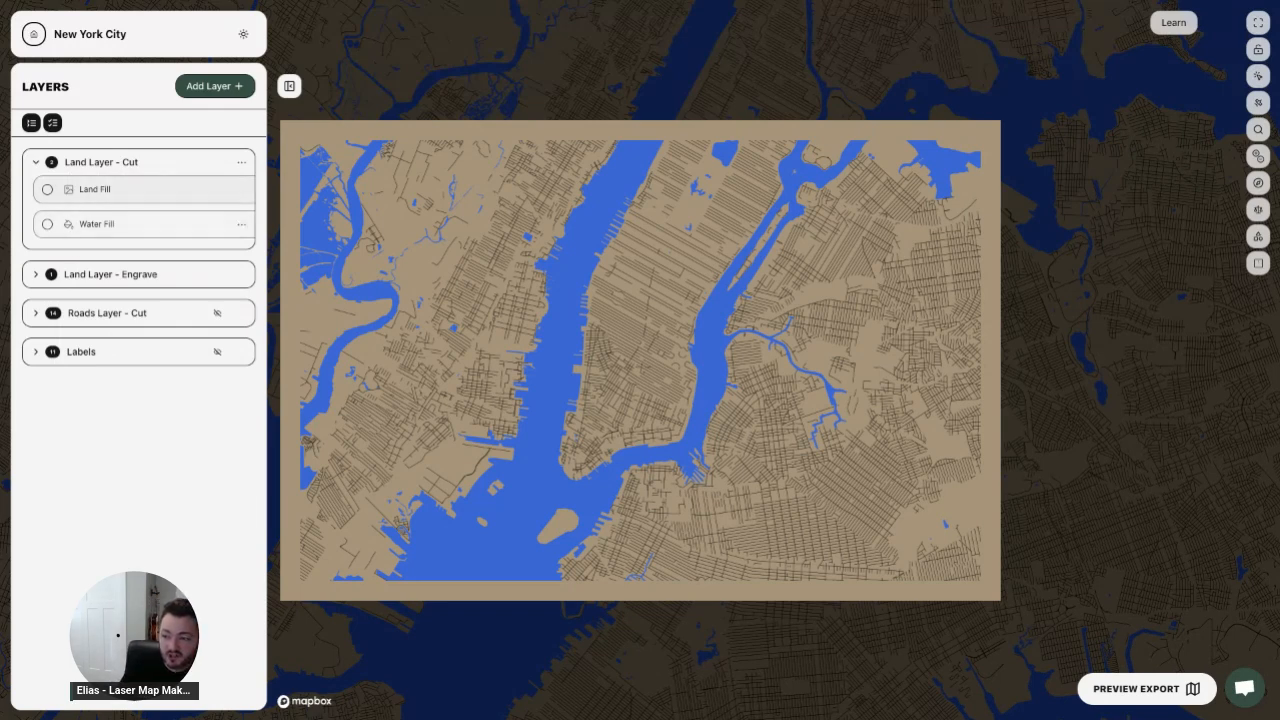
{"action": "left_click", "coordinate": [73, 192]}
{"action": "left_click", "coordinate": [37, 89]}
{"action": "left_click", "coordinate": [46, 214]}
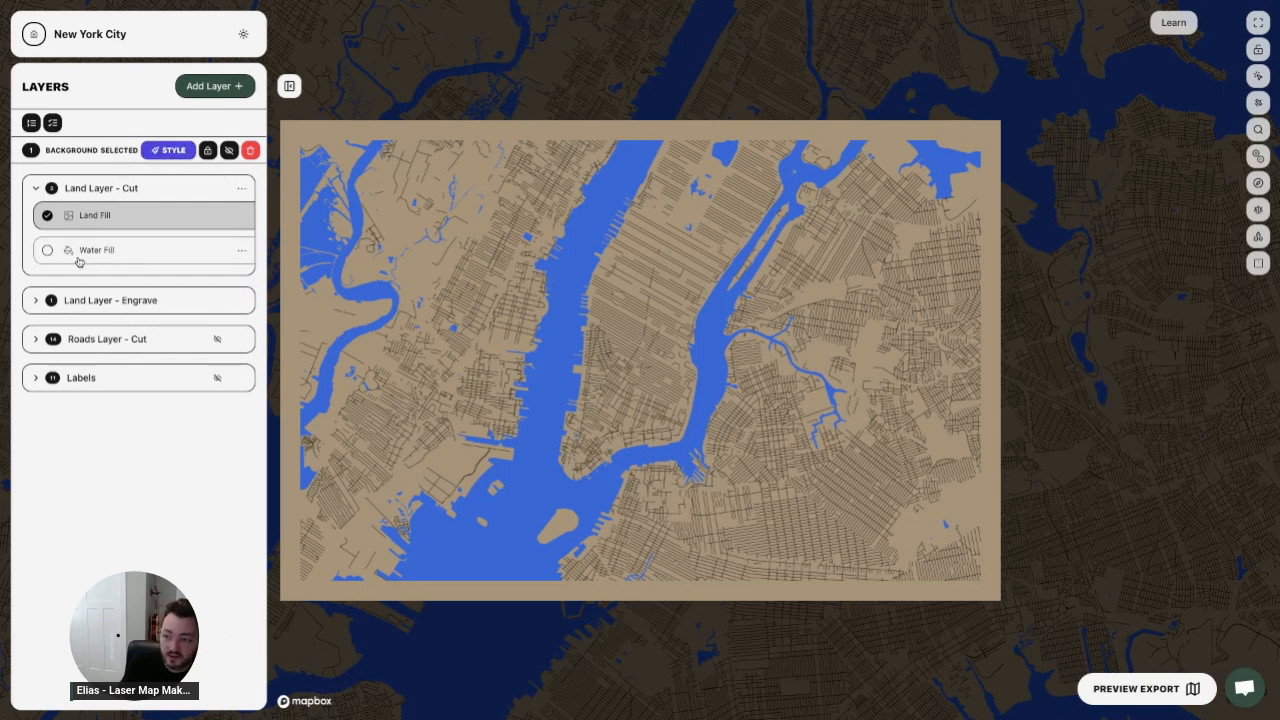
{"action": "left_click", "coordinate": [47, 251]}
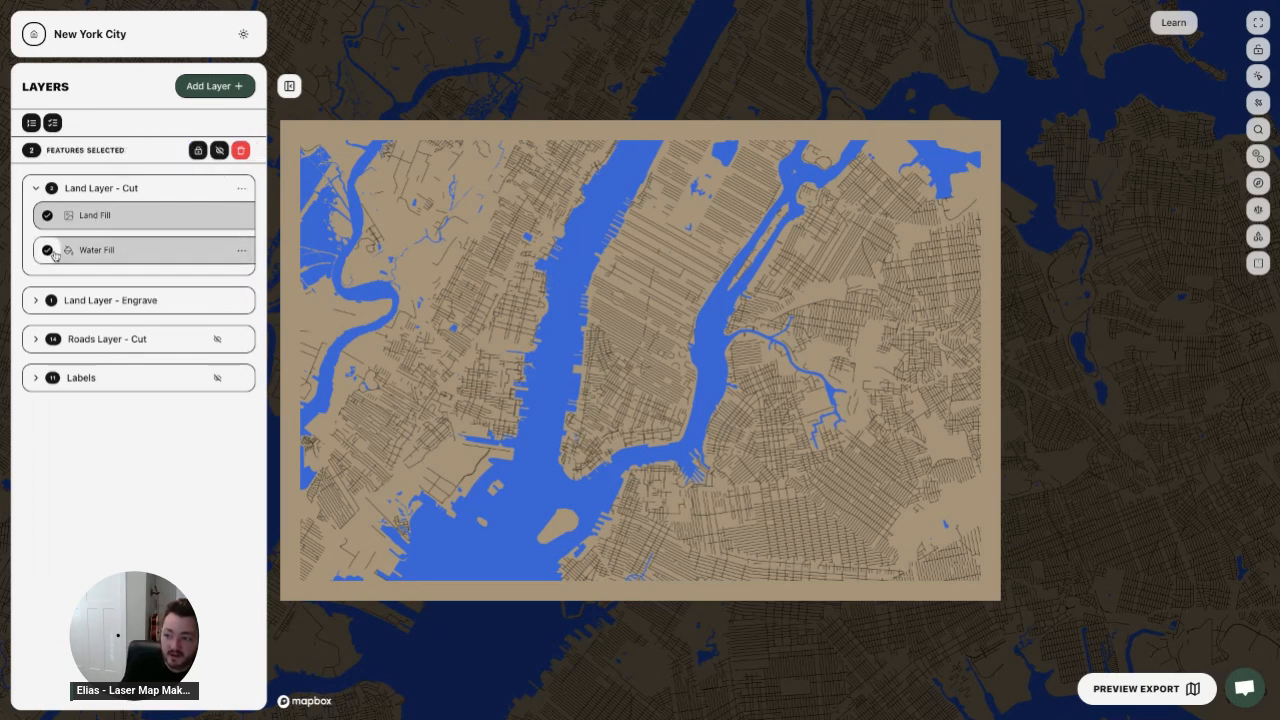
{"action": "left_click", "coordinate": [48, 251]}
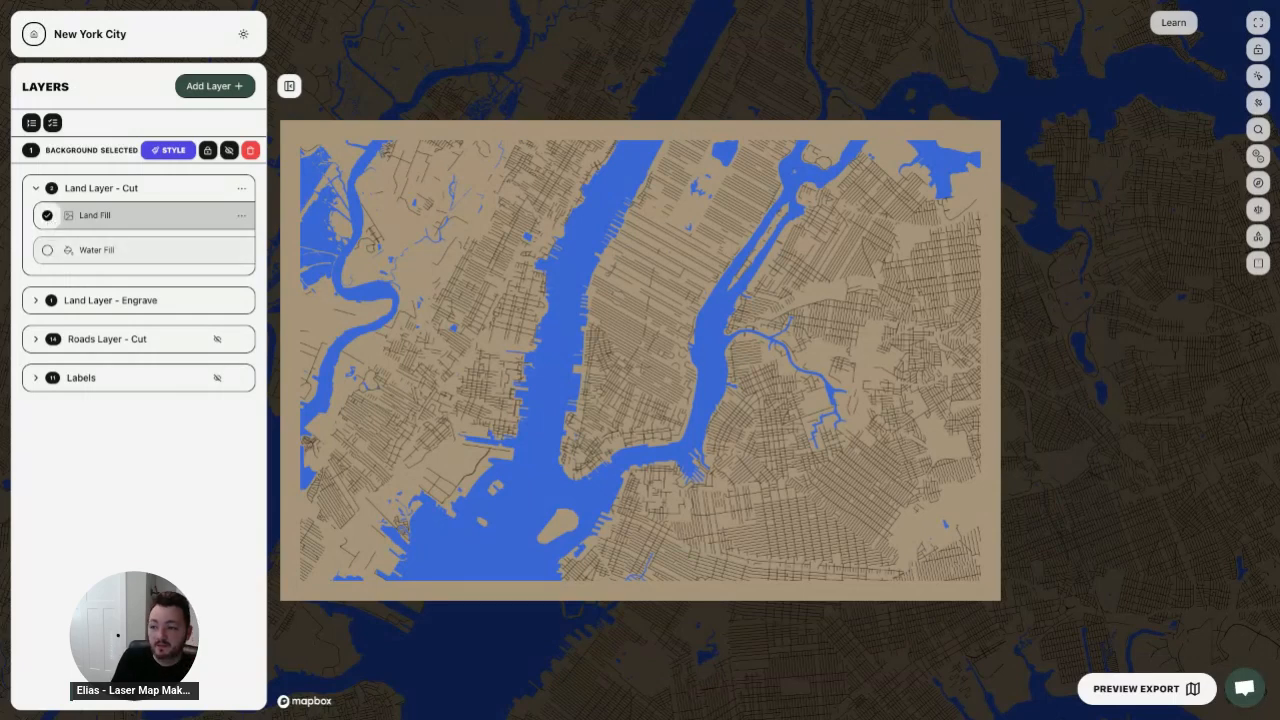
{"action": "left_click", "coordinate": [36, 300]}
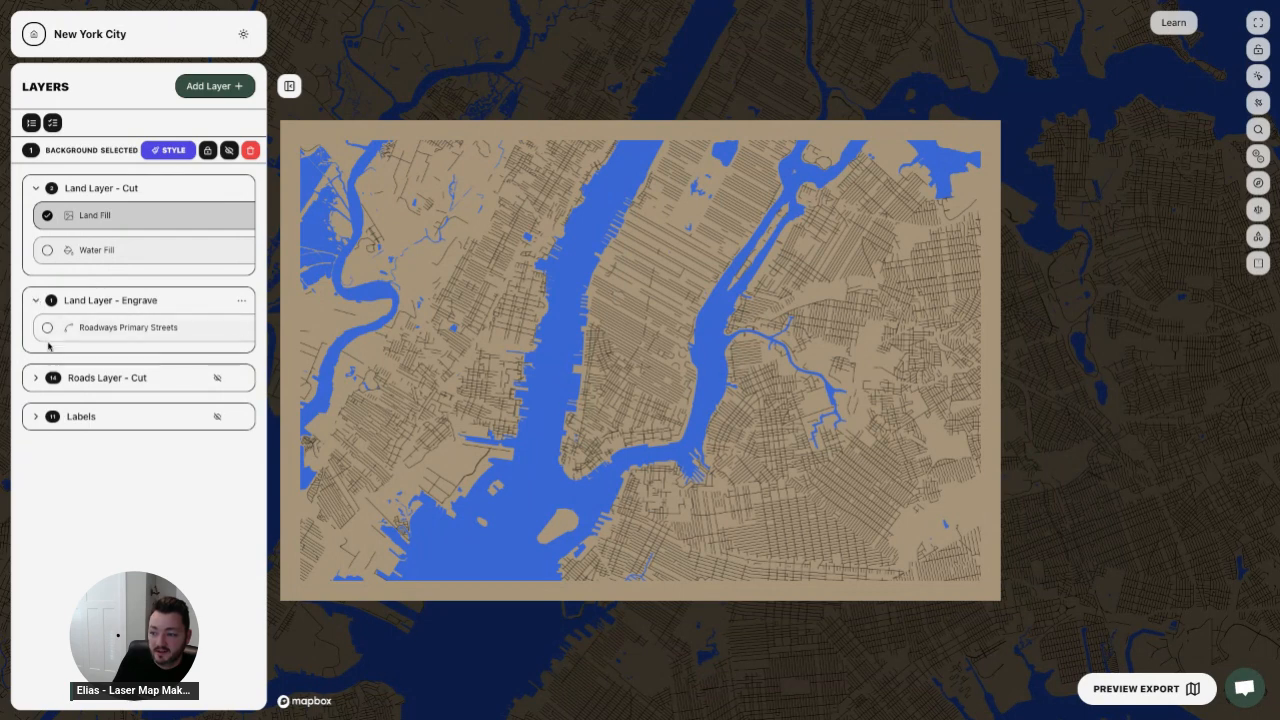
{"action": "left_click", "coordinate": [47, 215]}
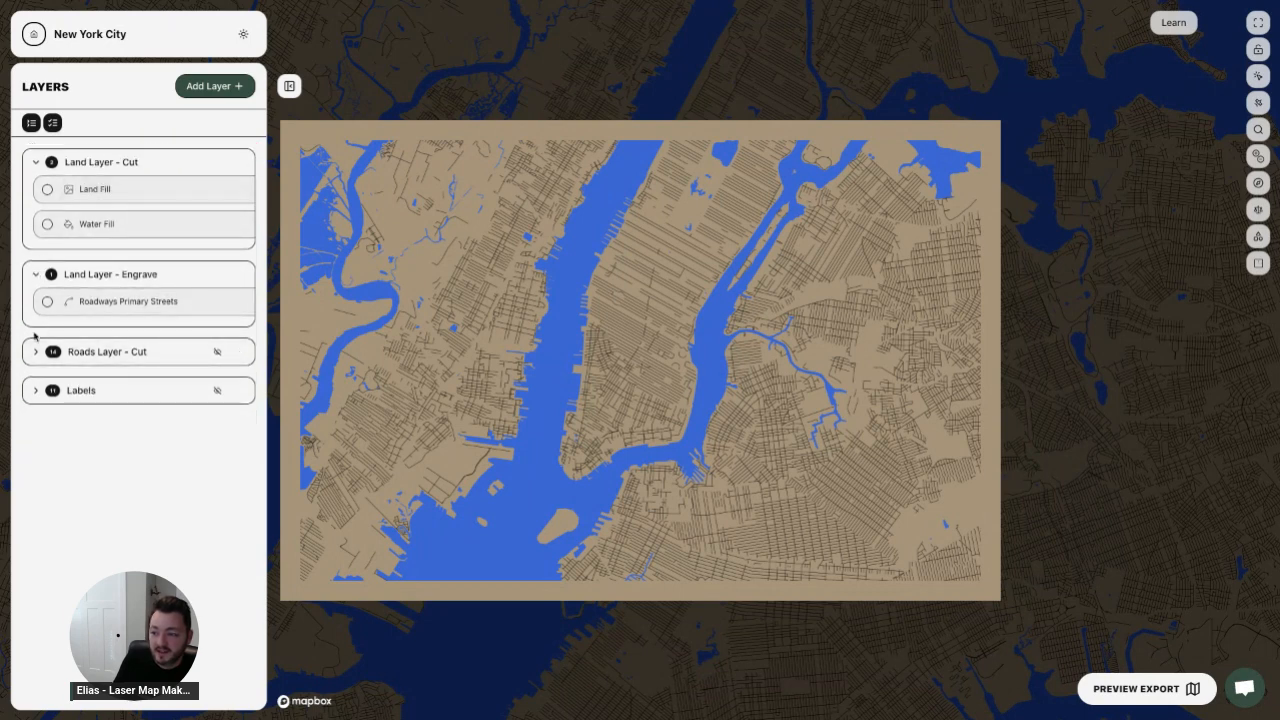
- Expand Roads Layer - Cut and select Roadways Primary Streets together with its first six bridge line features, from Bridges Paths to Bridges Primary Streets
{"action": "left_click", "coordinate": [35, 352]}
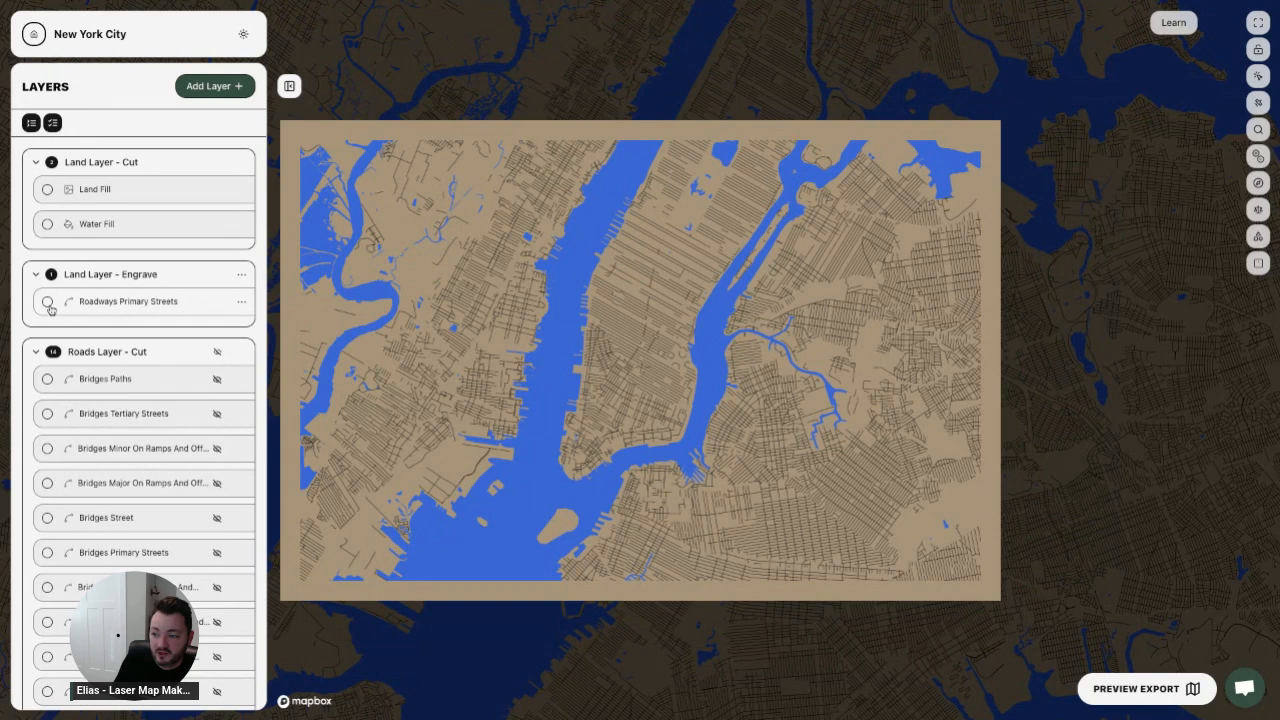
{"action": "left_click", "coordinate": [48, 303]}
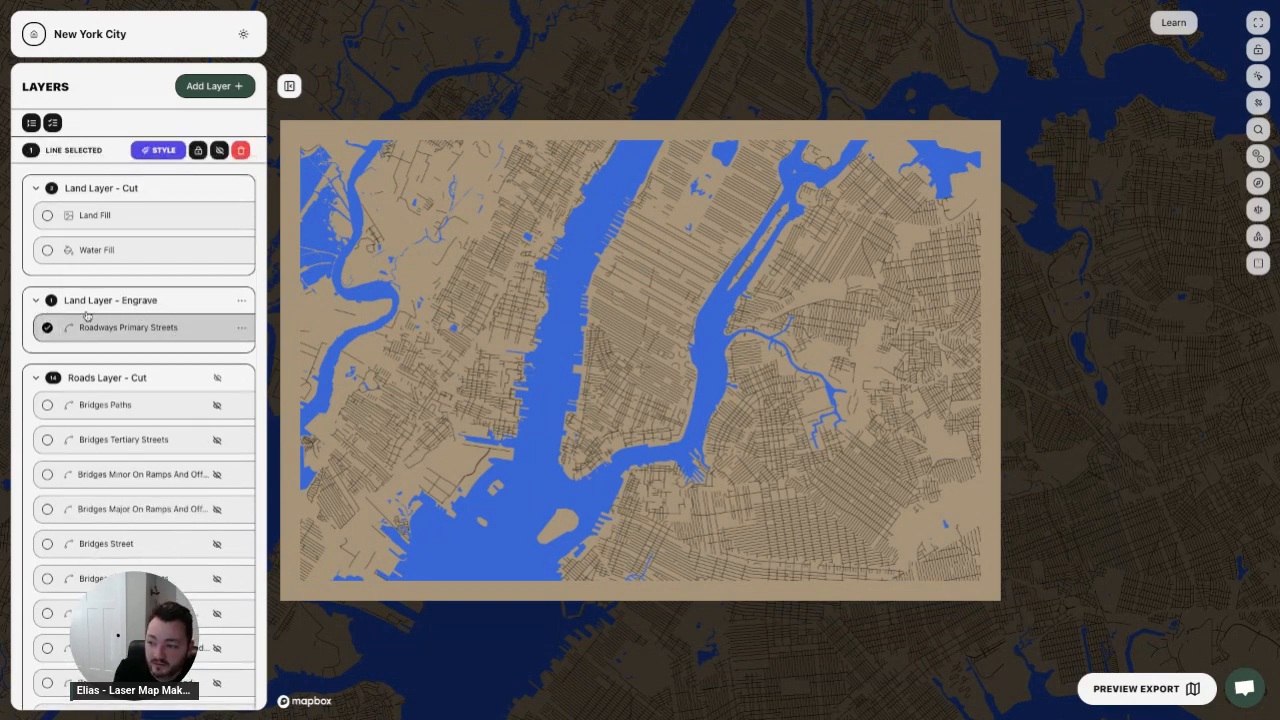
{"action": "left_click", "coordinate": [48, 405]}
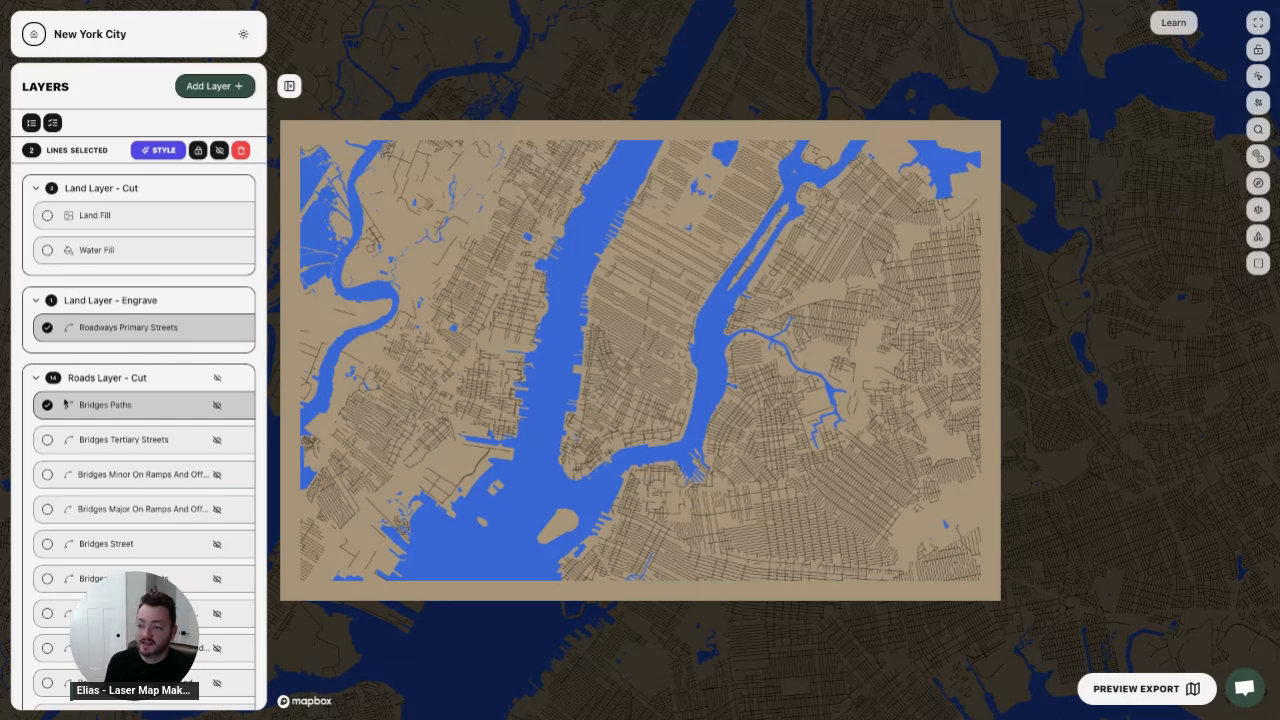
{"action": "left_click", "coordinate": [47, 474]}
{"action": "left_click", "coordinate": [47, 439]}
{"action": "left_click", "coordinate": [47, 509]}
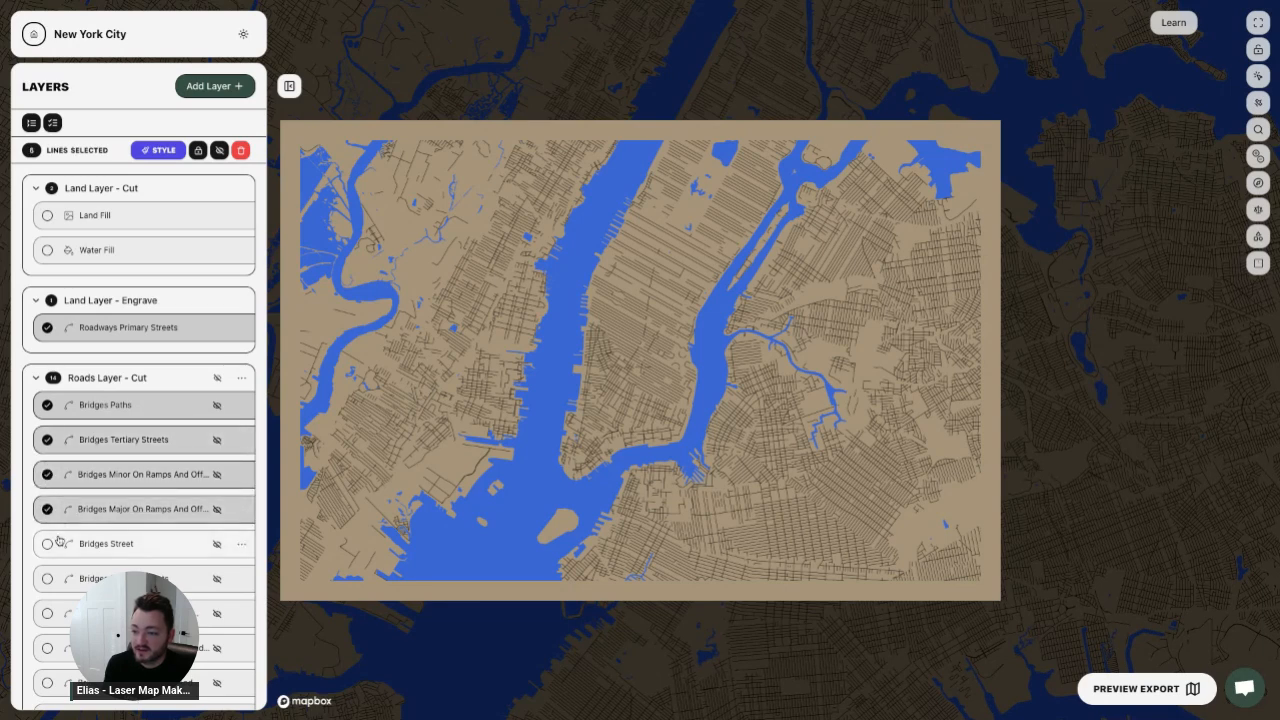
{"action": "left_click", "coordinate": [47, 543]}
{"action": "left_click", "coordinate": [46, 578]}
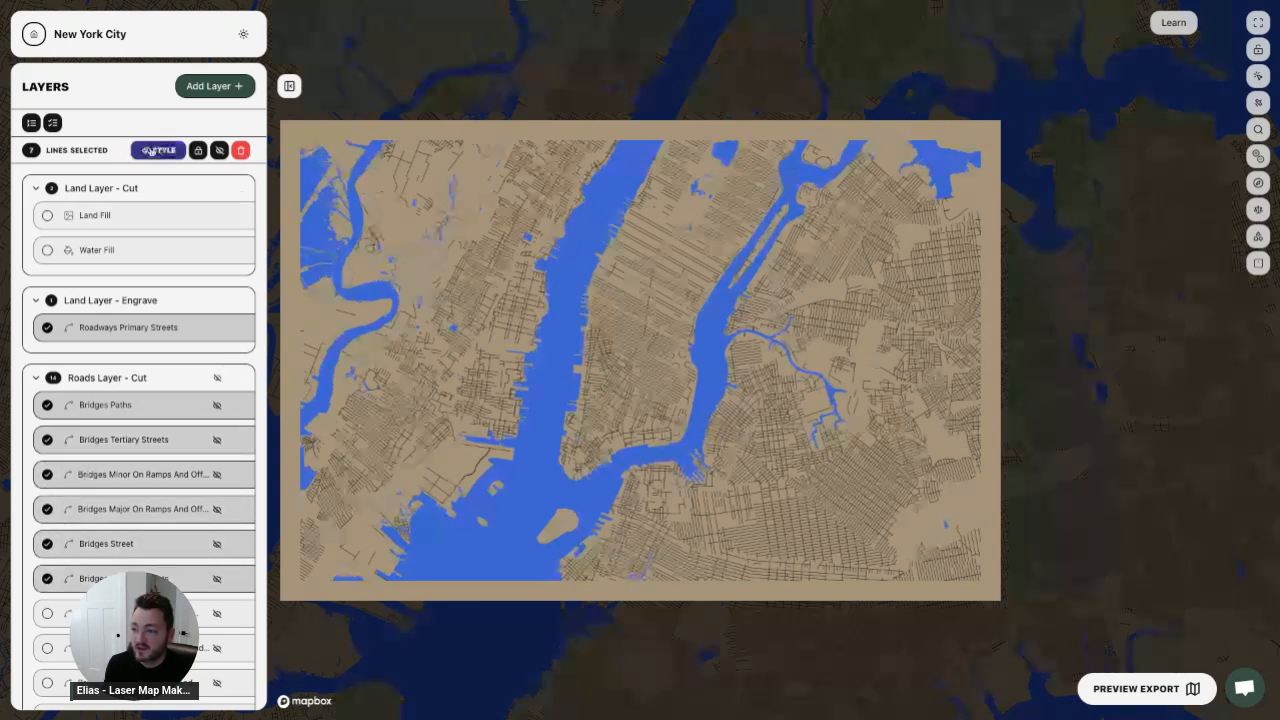
- Deselect all the bridge lines and Roadways Primary Streets, and collapse all the layers
{"action": "left_click", "coordinate": [47, 405]}
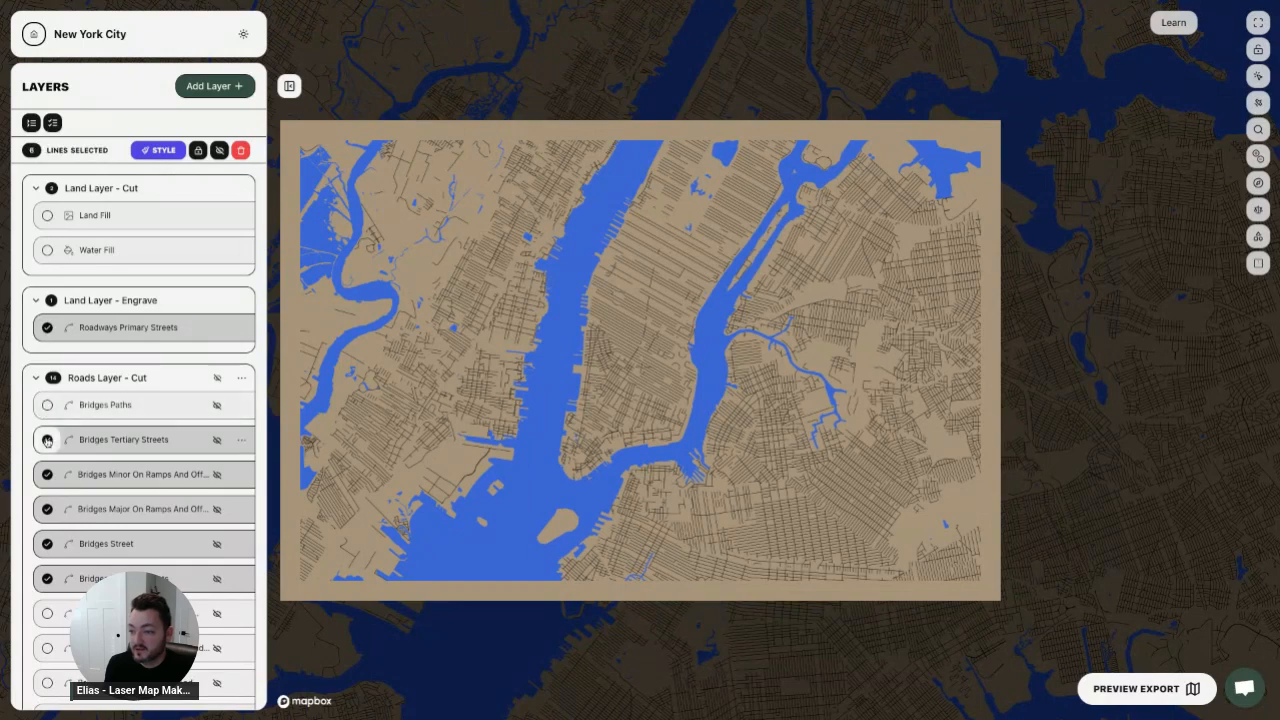
{"action": "left_click", "coordinate": [47, 439]}
{"action": "left_click", "coordinate": [47, 474]}
{"action": "left_click", "coordinate": [47, 509]}
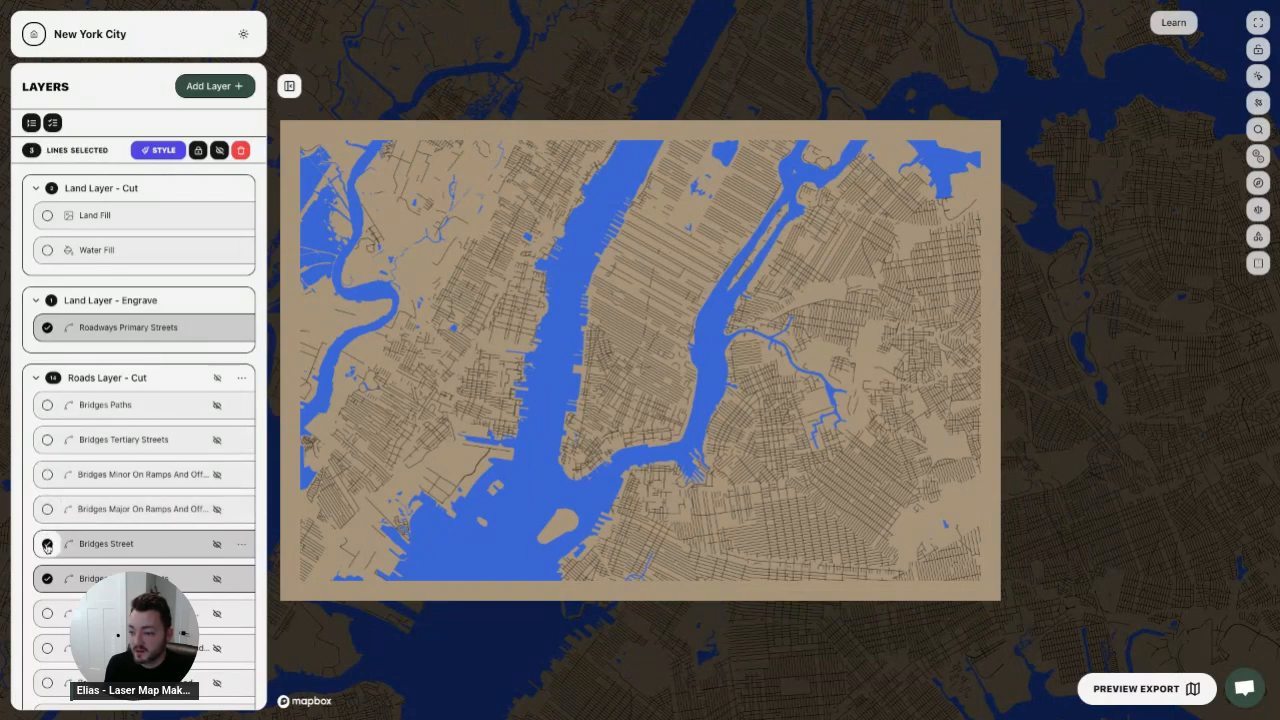
{"action": "left_click", "coordinate": [47, 543]}
{"action": "left_click", "coordinate": [47, 578]}
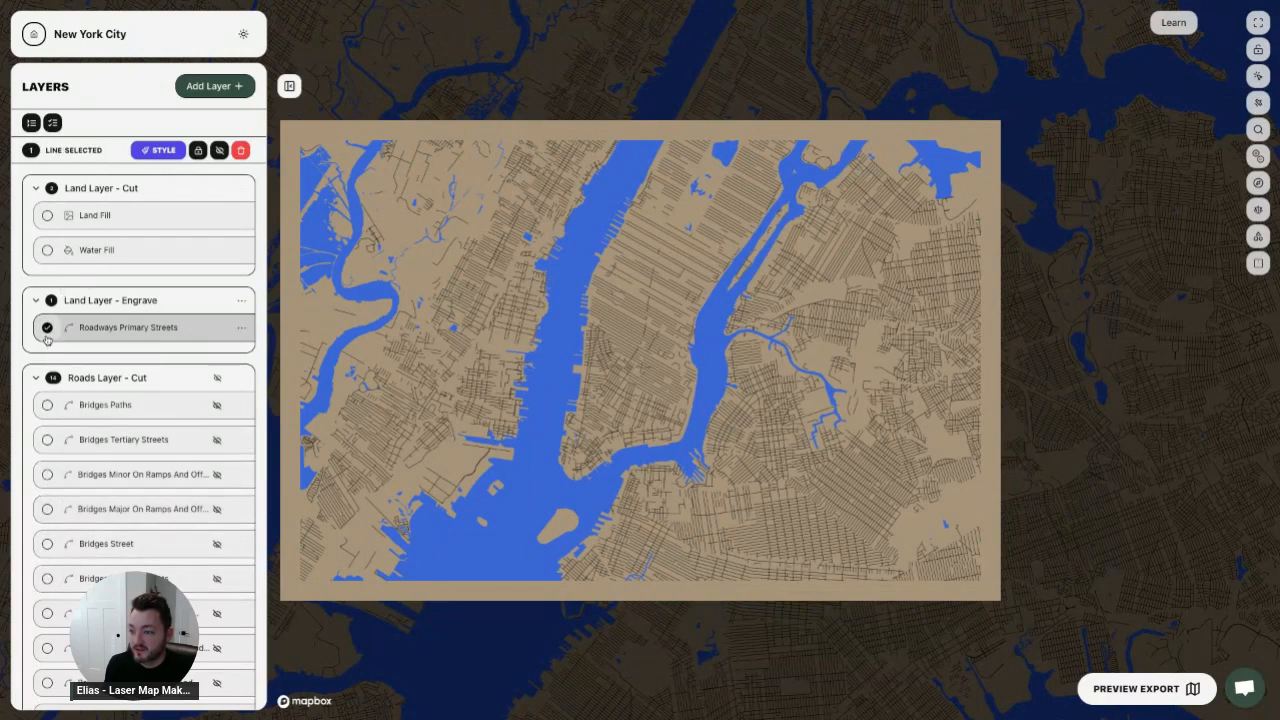
{"action": "left_click", "coordinate": [47, 327]}
{"action": "left_click", "coordinate": [51, 125]}
{"action": "left_click", "coordinate": [51, 125]}
{"action": "left_click", "coordinate": [49, 125]}
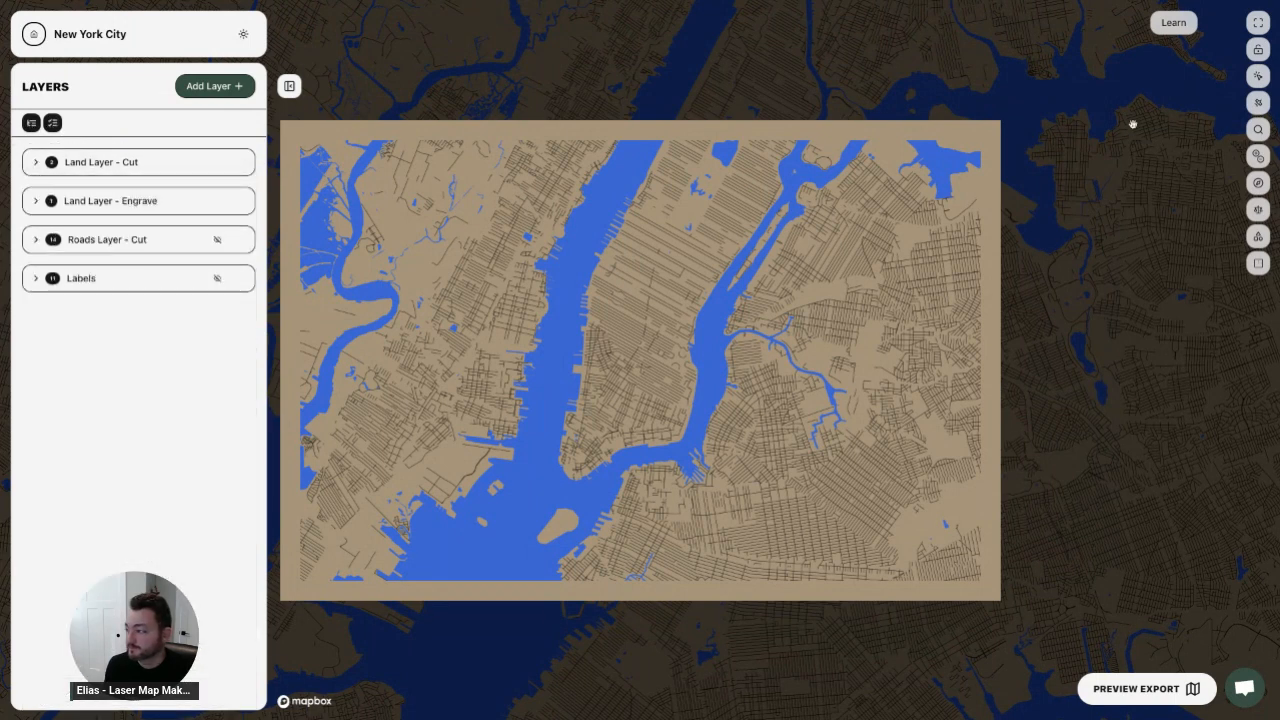
- Turn on feature selection for the map and make Roads Layer - Cut visible
{"action": "left_click", "coordinate": [1259, 77]}
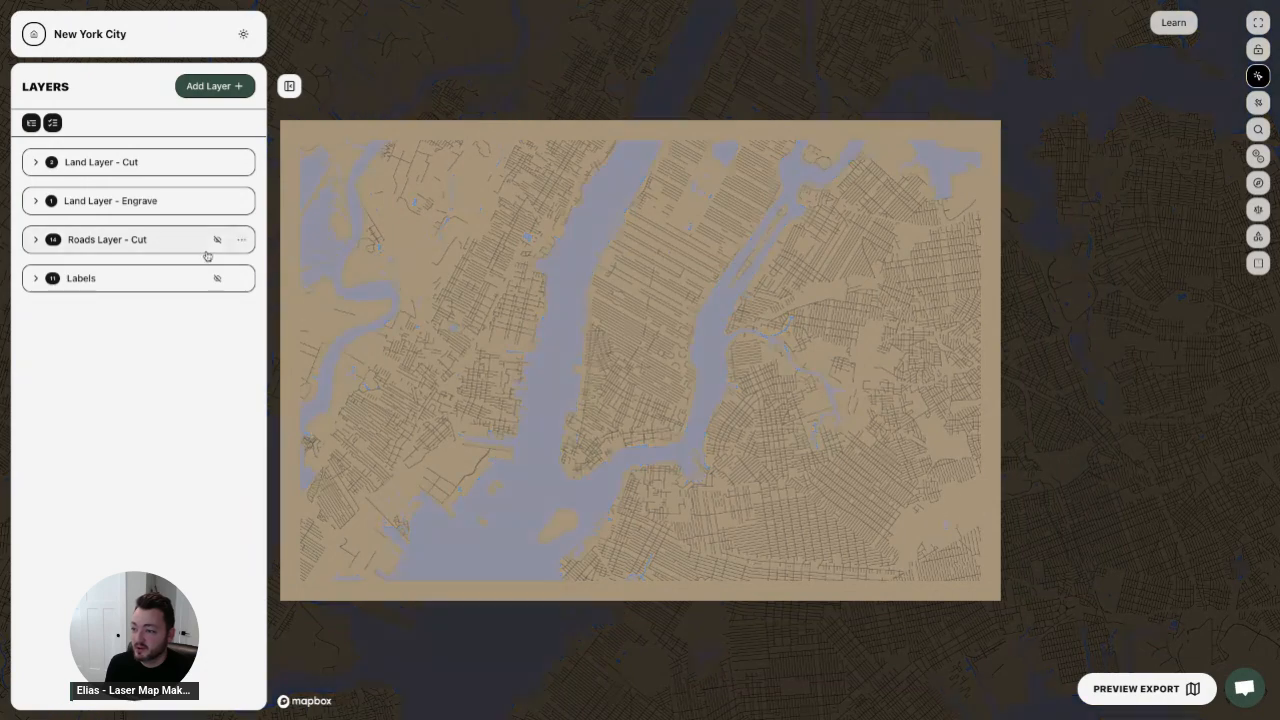
{"action": "left_click", "coordinate": [242, 241]}
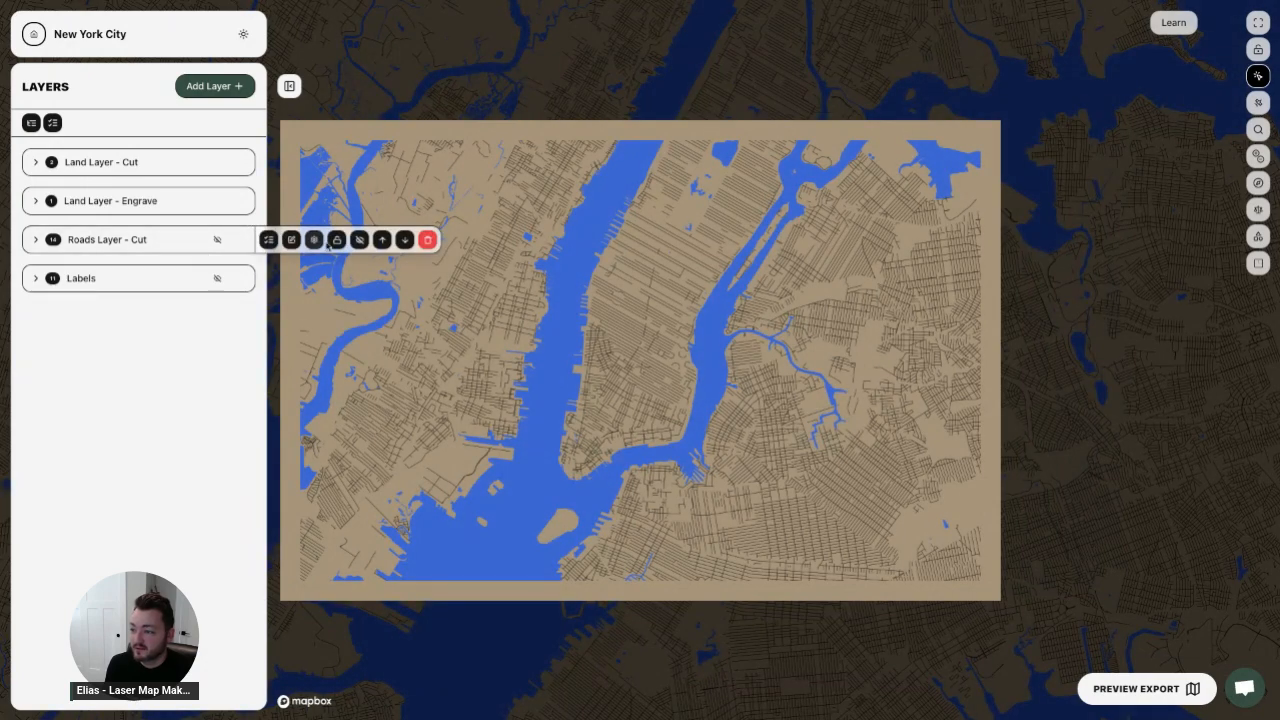
{"action": "left_click", "coordinate": [359, 240]}
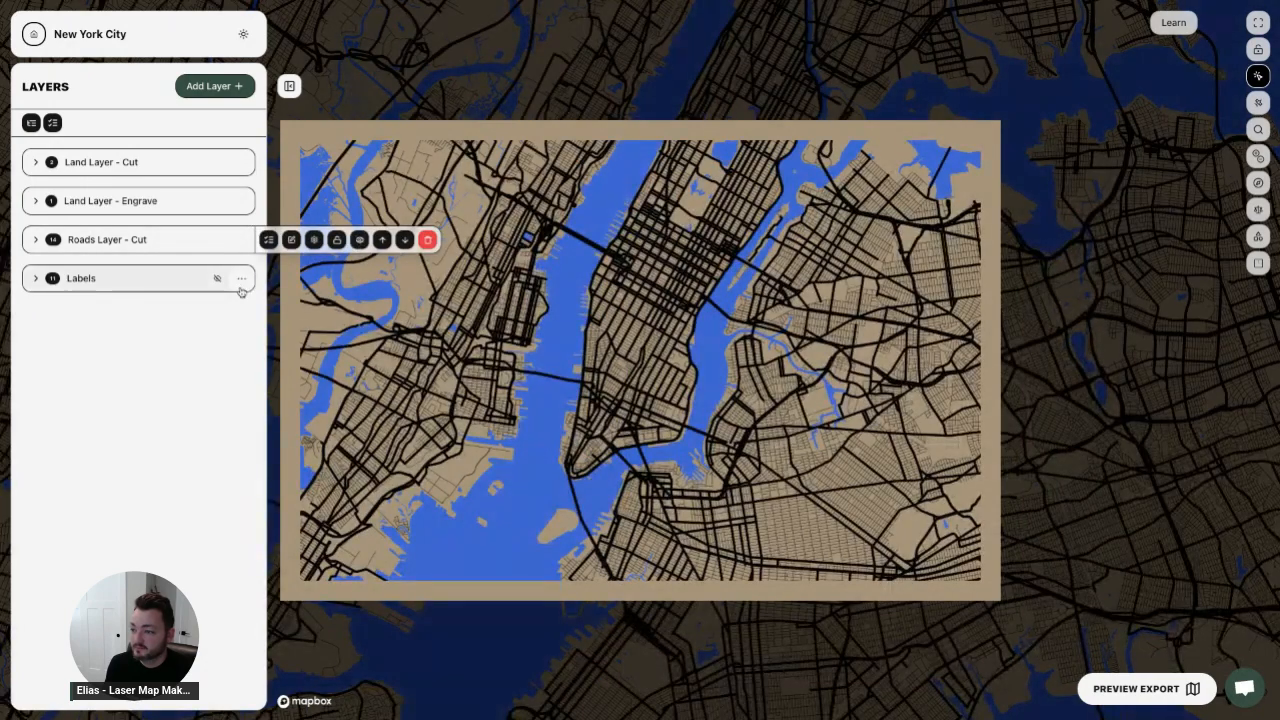
- Select Roadways Secondary Tertiary and Roadways Primary Streets directly on the map and open their combined style settings
{"action": "mouse_move", "coordinate": [482, 323]}
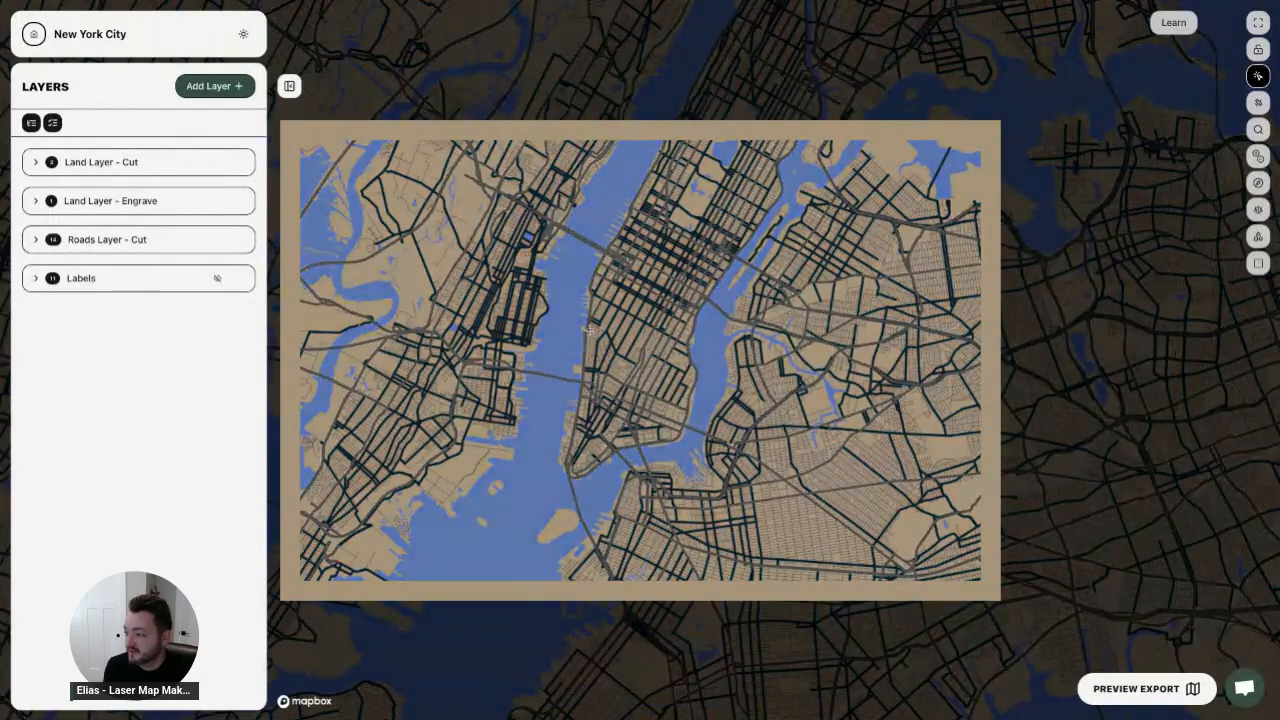
{"action": "mouse_move", "coordinate": [586, 331]}
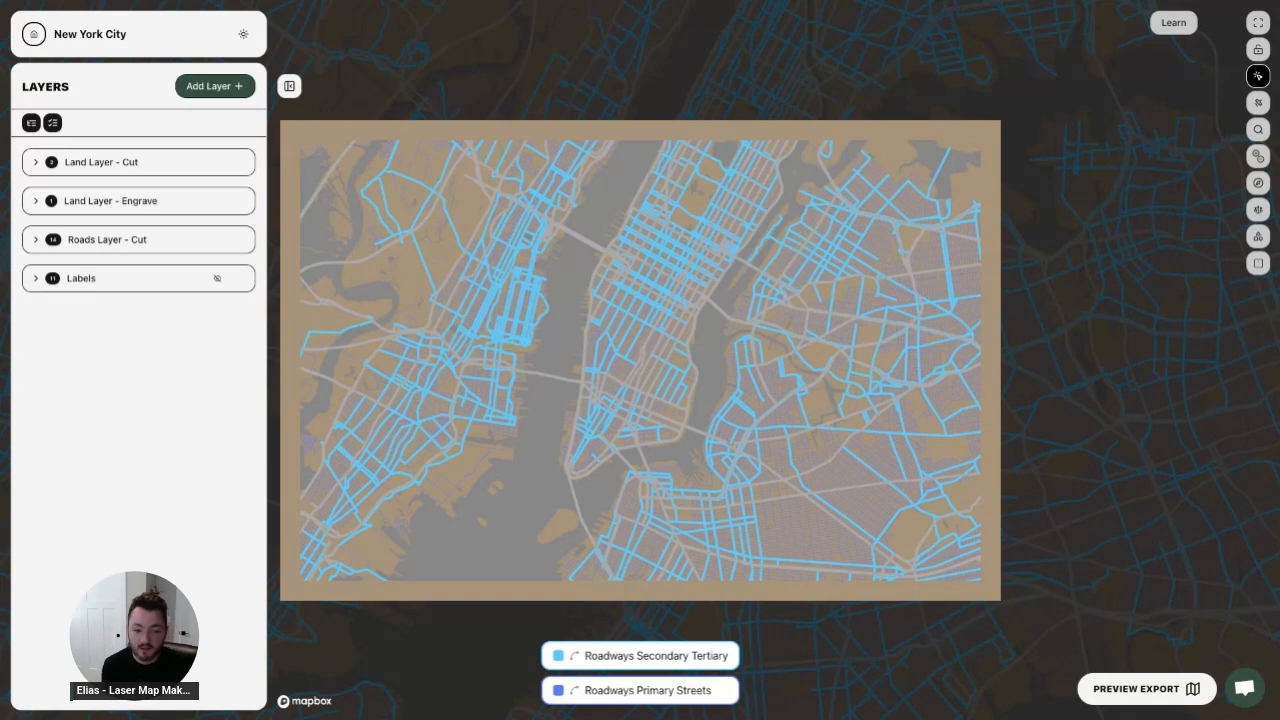
{"action": "left_click", "coordinate": [665, 252]}
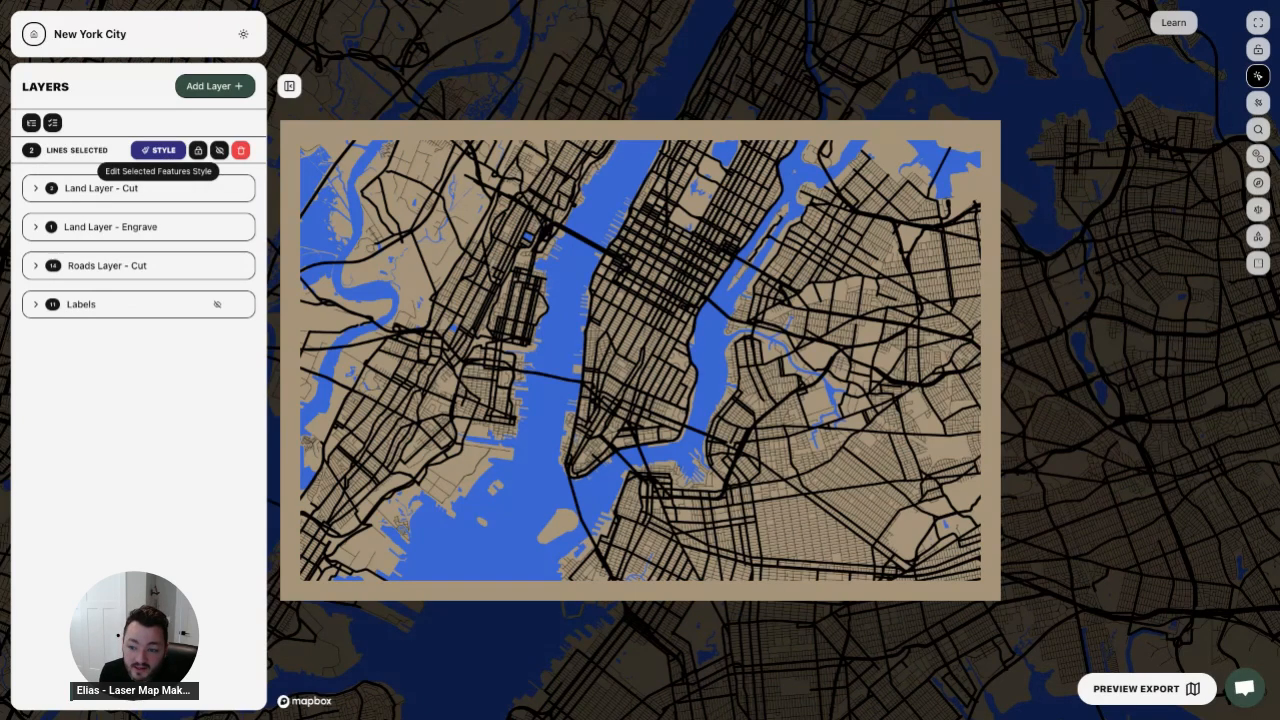
{"action": "left_click", "coordinate": [163, 150]}
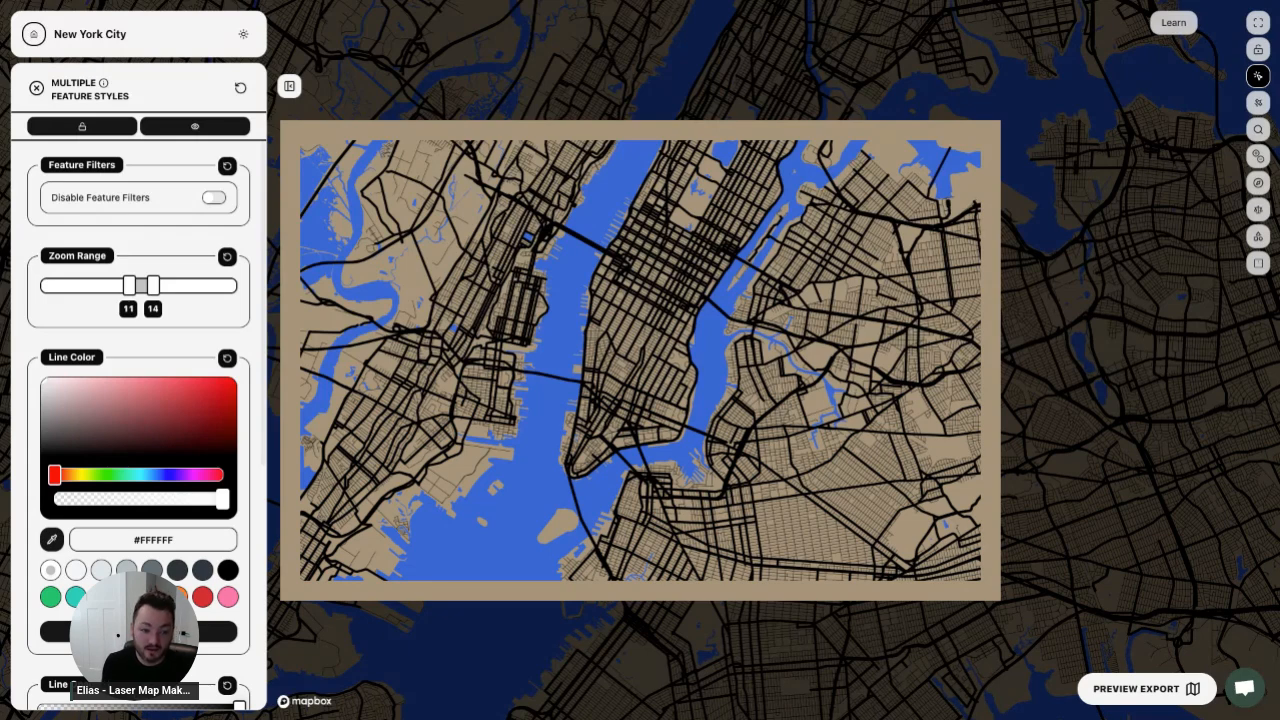
- Try disabling the feature filters for the selected lines, inspect the streets up close, and turn the filters back on
{"action": "left_click", "coordinate": [212, 199]}
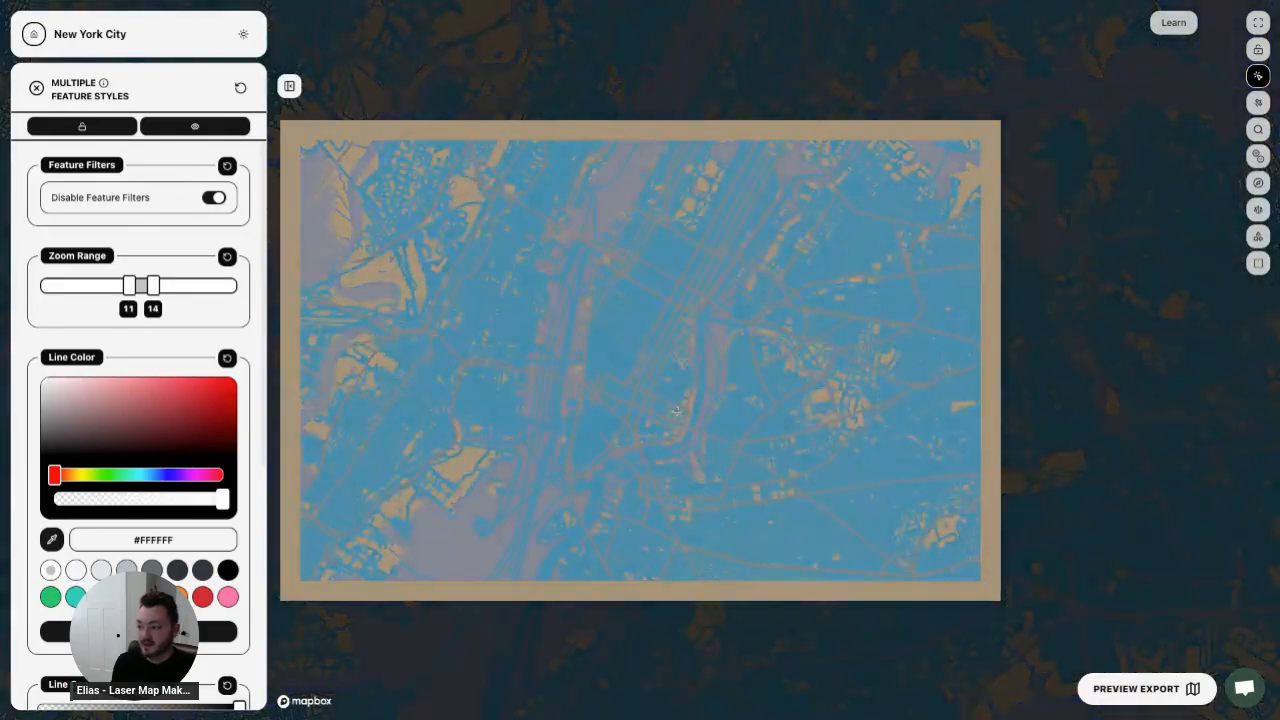
{"action": "scroll", "coordinate": [676, 410], "scroll_direction": "up", "scroll_amount": 5}
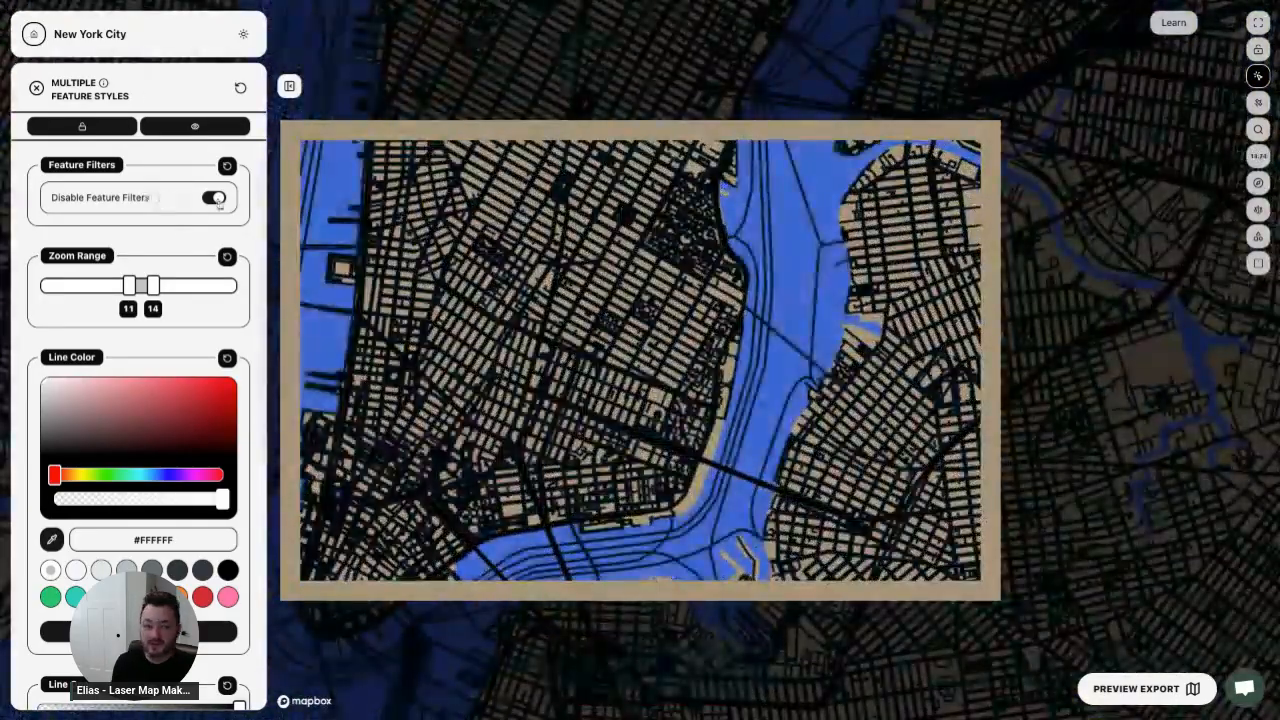
{"action": "left_click", "coordinate": [215, 199]}
{"action": "scroll", "coordinate": [672, 370], "scroll_direction": "down", "scroll_amount": 5}
{"action": "scroll", "coordinate": [583, 377], "scroll_direction": "up", "scroll_amount": 4}
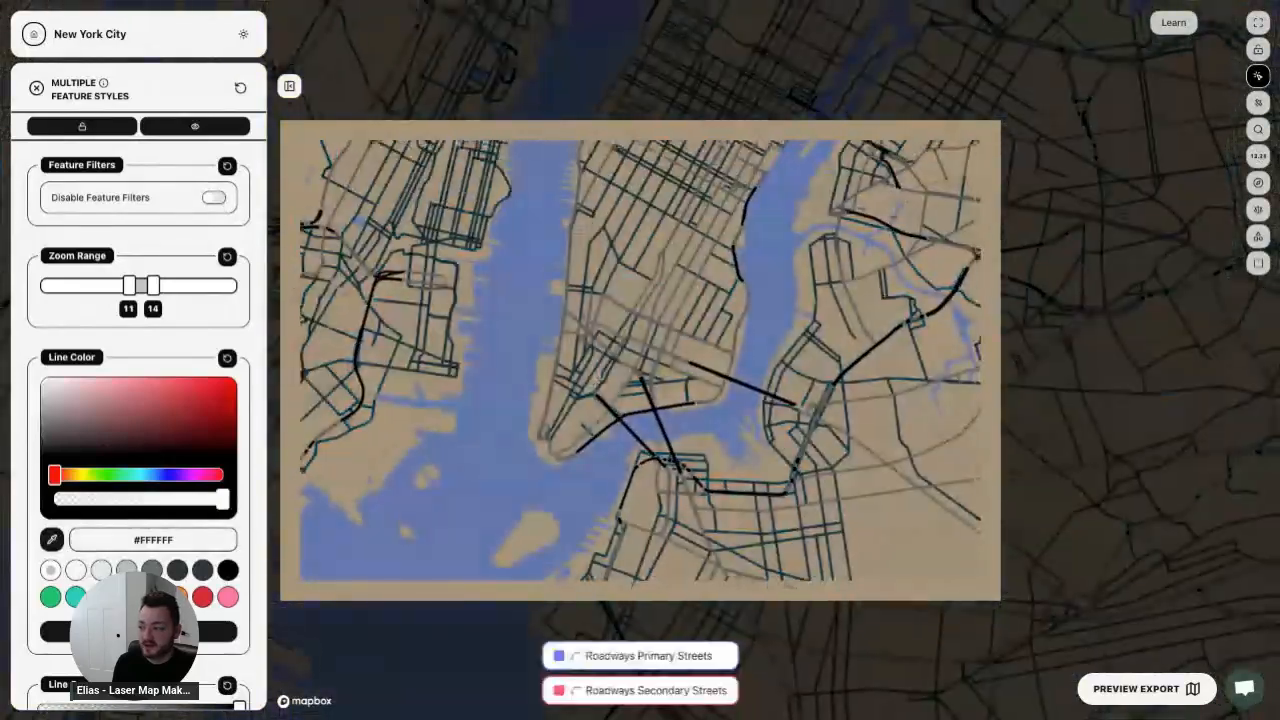
{"action": "left_click_drag", "start_coordinate": [629, 314], "coordinate": [583, 376]}
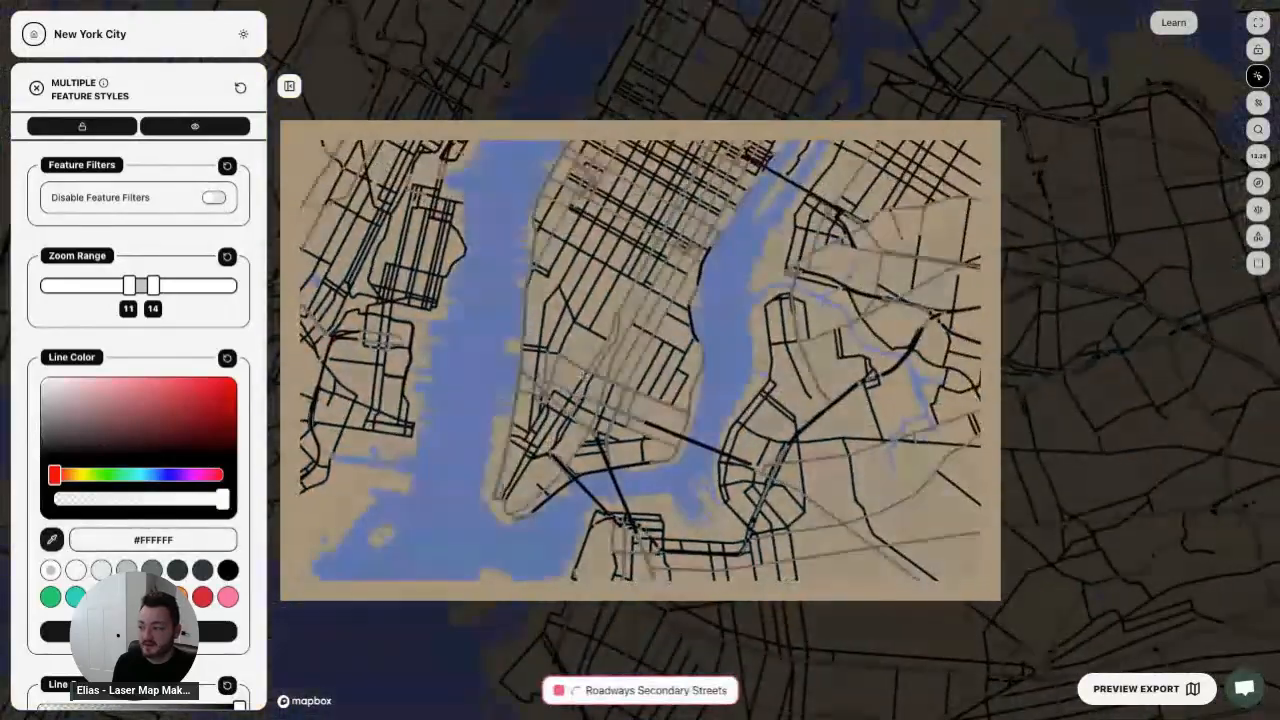
{"action": "scroll", "coordinate": [583, 376], "scroll_direction": "down", "scroll_amount": 2}
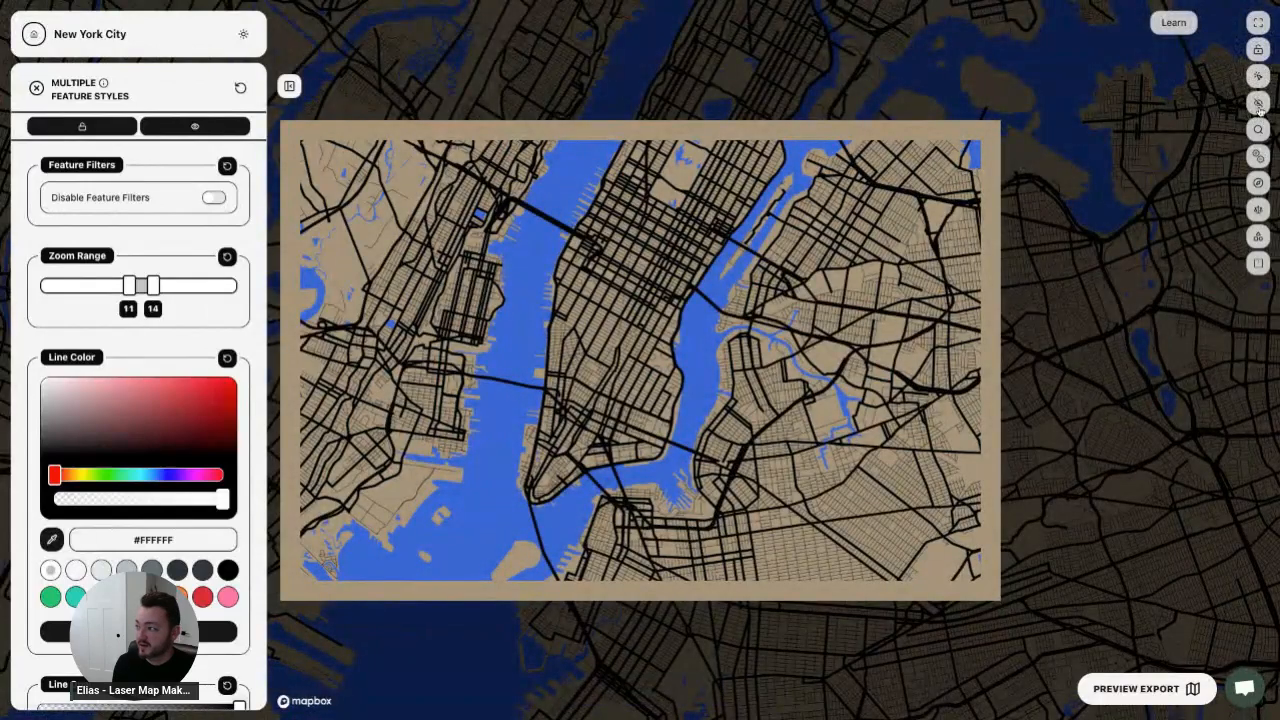
- Open the map's zoom level controls
{"action": "left_click", "coordinate": [1259, 107]}
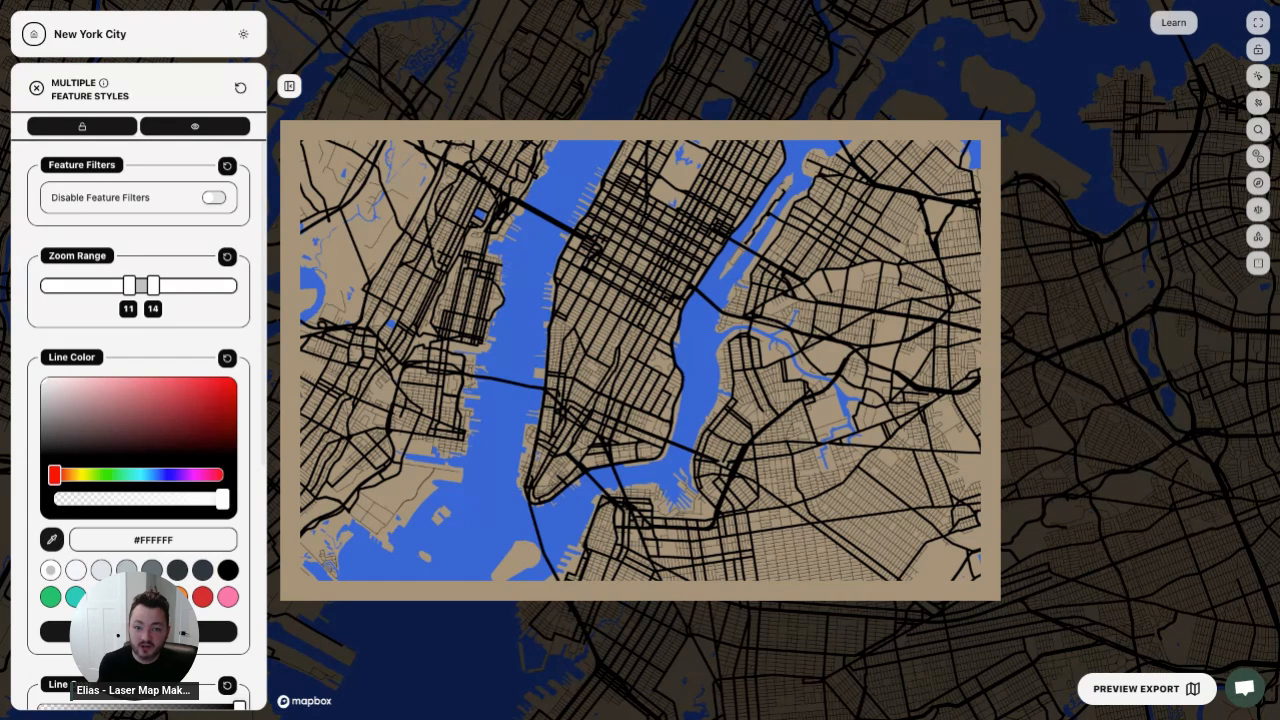
{"action": "left_click", "coordinate": [1257, 158]}
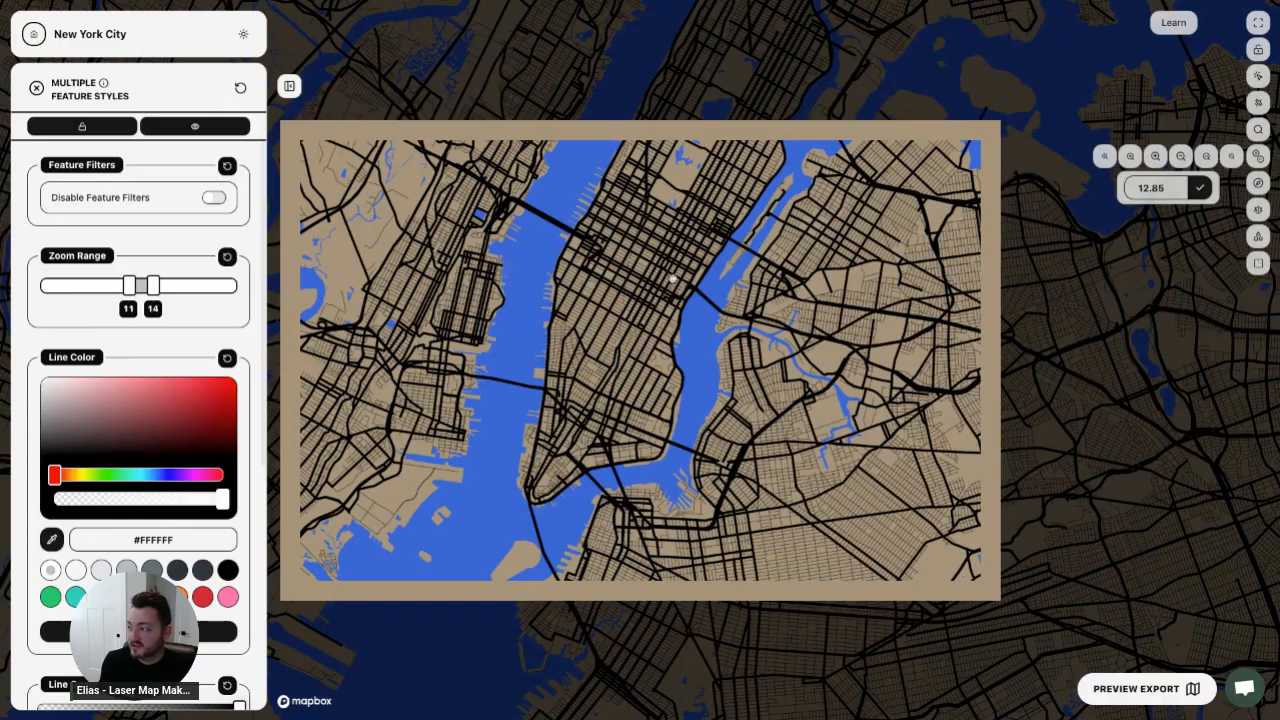
- Zoom the New York City map out and back in to examine how the selected streets display across zoom levels
{"action": "scroll", "coordinate": [672, 279], "scroll_direction": "down", "scroll_amount": 3}
{"action": "scroll", "coordinate": [673, 280], "scroll_direction": "up", "scroll_amount": 4}
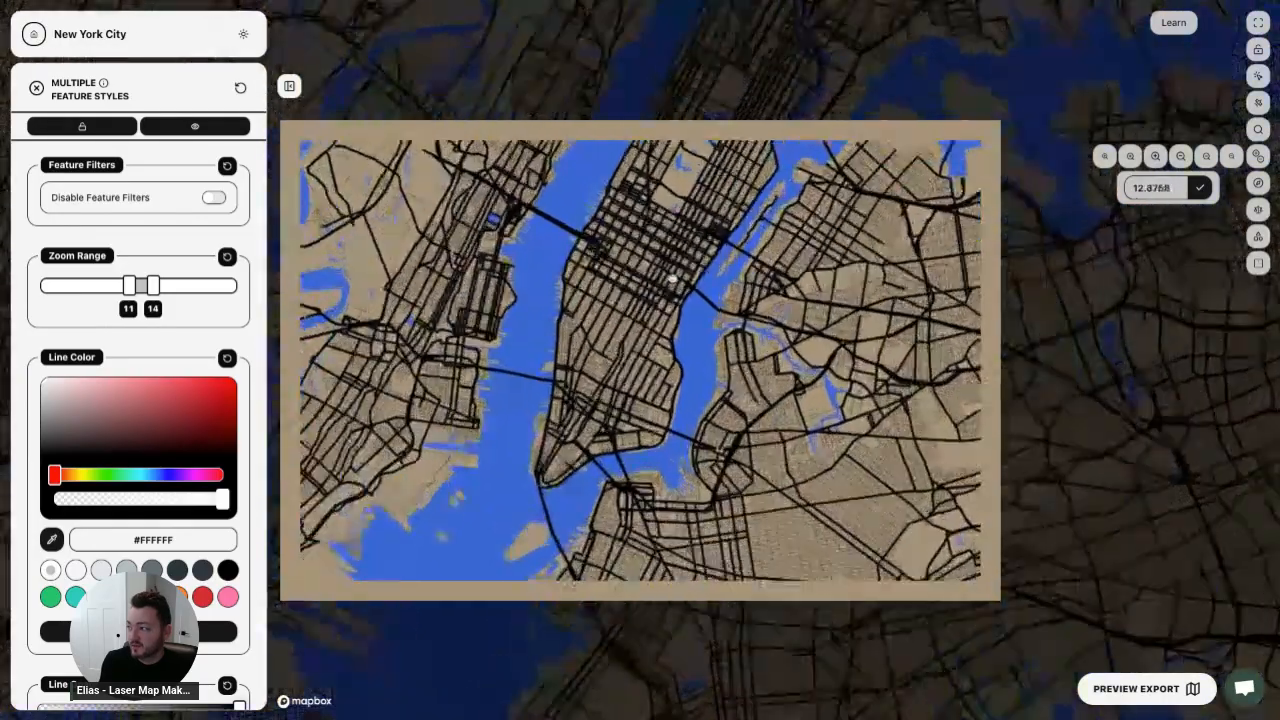
{"action": "scroll", "coordinate": [673, 280], "scroll_direction": "down", "scroll_amount": 8}
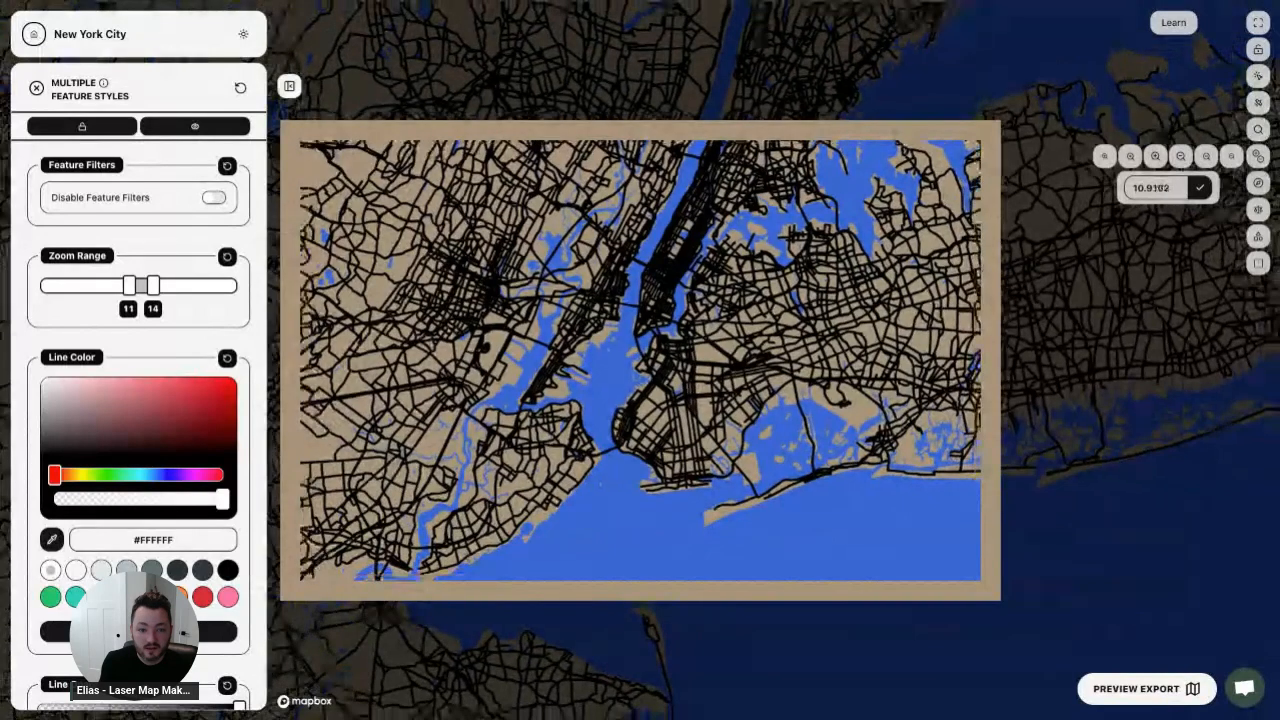
{"action": "scroll", "coordinate": [677, 284], "scroll_direction": "down", "scroll_amount": 2}
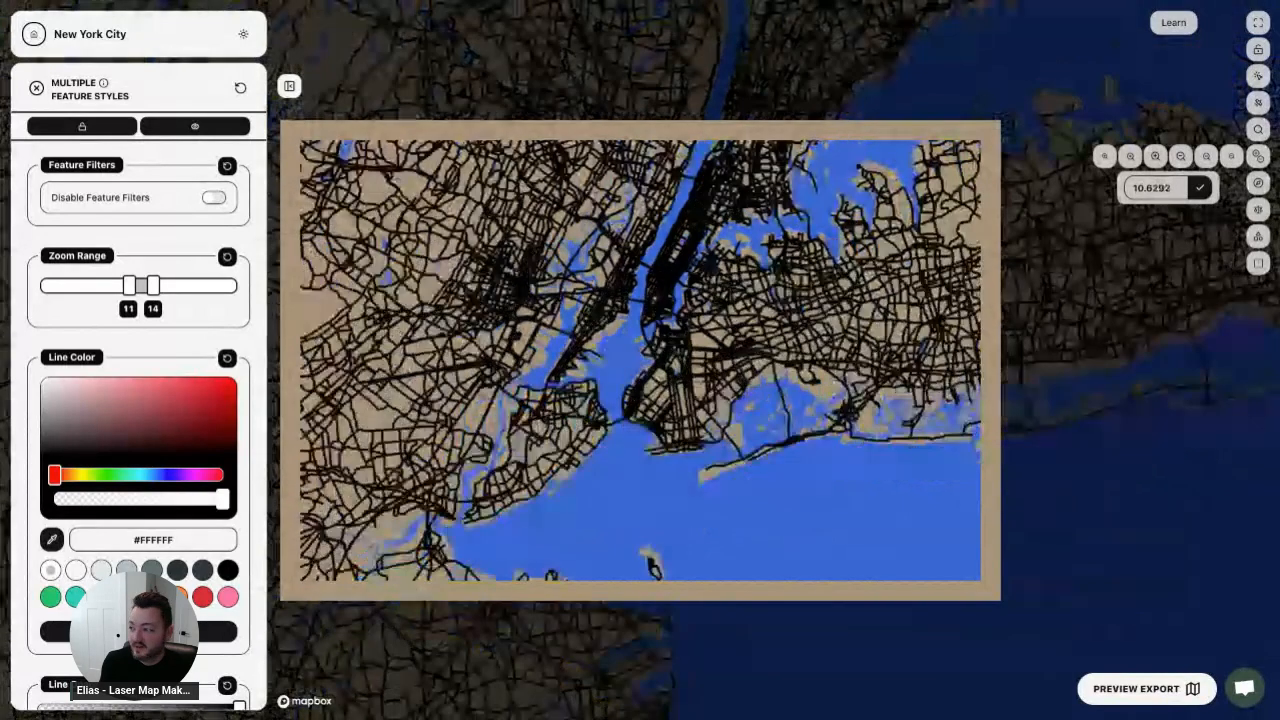
{"action": "scroll", "coordinate": [663, 407], "scroll_direction": "up", "scroll_amount": 5}
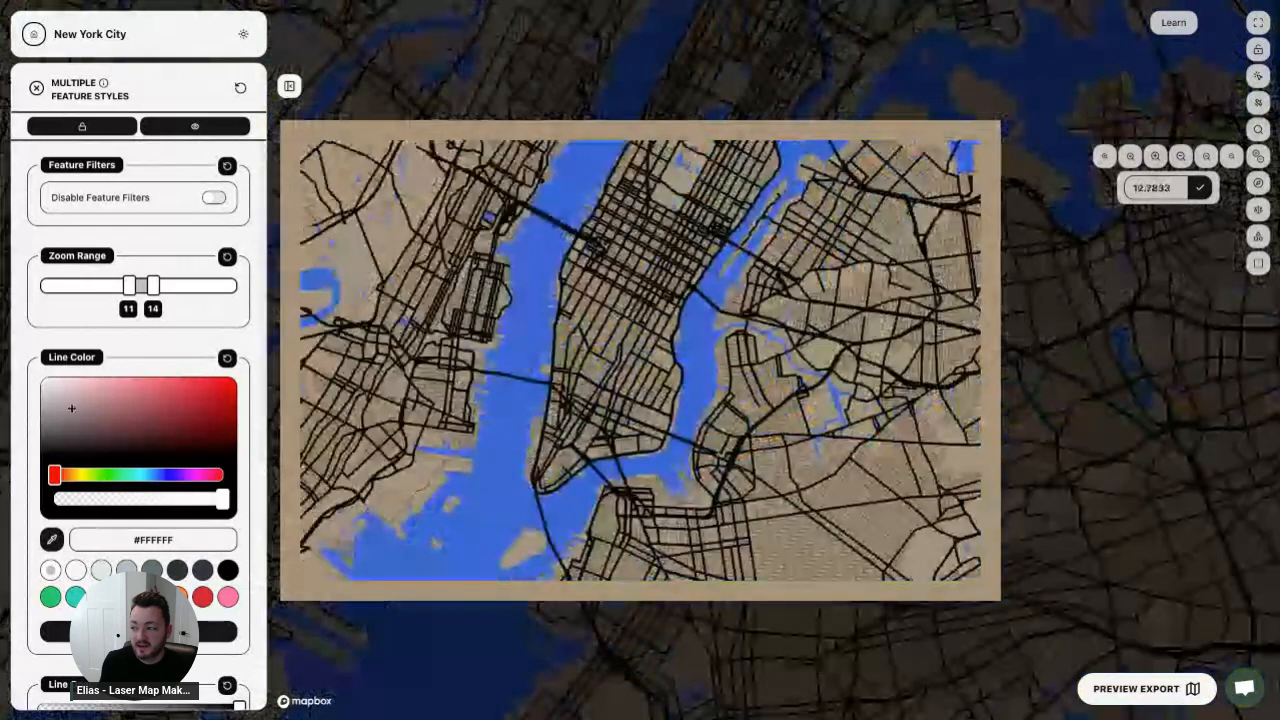
{"action": "scroll", "coordinate": [543, 411], "scroll_direction": "up", "scroll_amount": 1}
{"action": "mouse_move", "coordinate": [543, 411]}
{"action": "left_mouse_down"}
{"action": "mouse_move", "coordinate": [588, 357]}
{"action": "mouse_move", "coordinate": [537, 402]}
{"action": "left_mouse_up"}
{"action": "scroll", "coordinate": [537, 402], "scroll_direction": "down", "scroll_amount": 2}
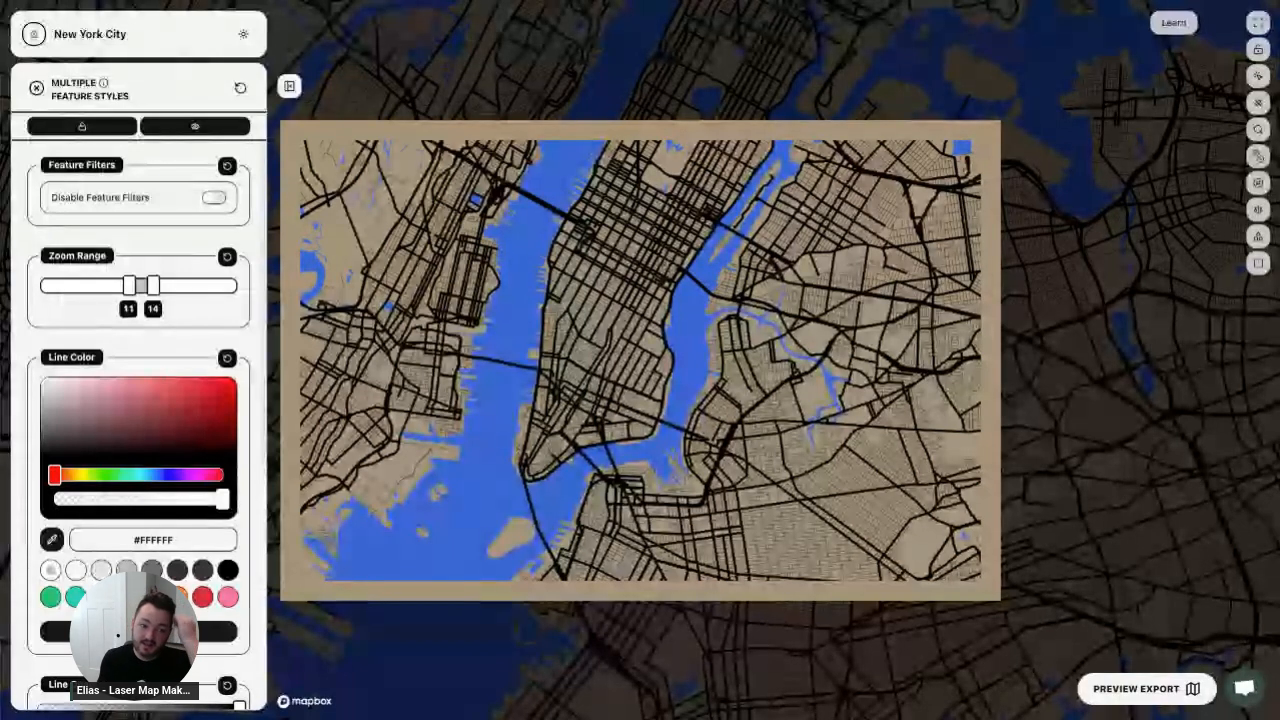
- Try a zoom range of 0 to 24 for the selected street features and reset the range to its default
{"action": "left_click_drag", "start_coordinate": [124, 287], "coordinate": [43, 285]}
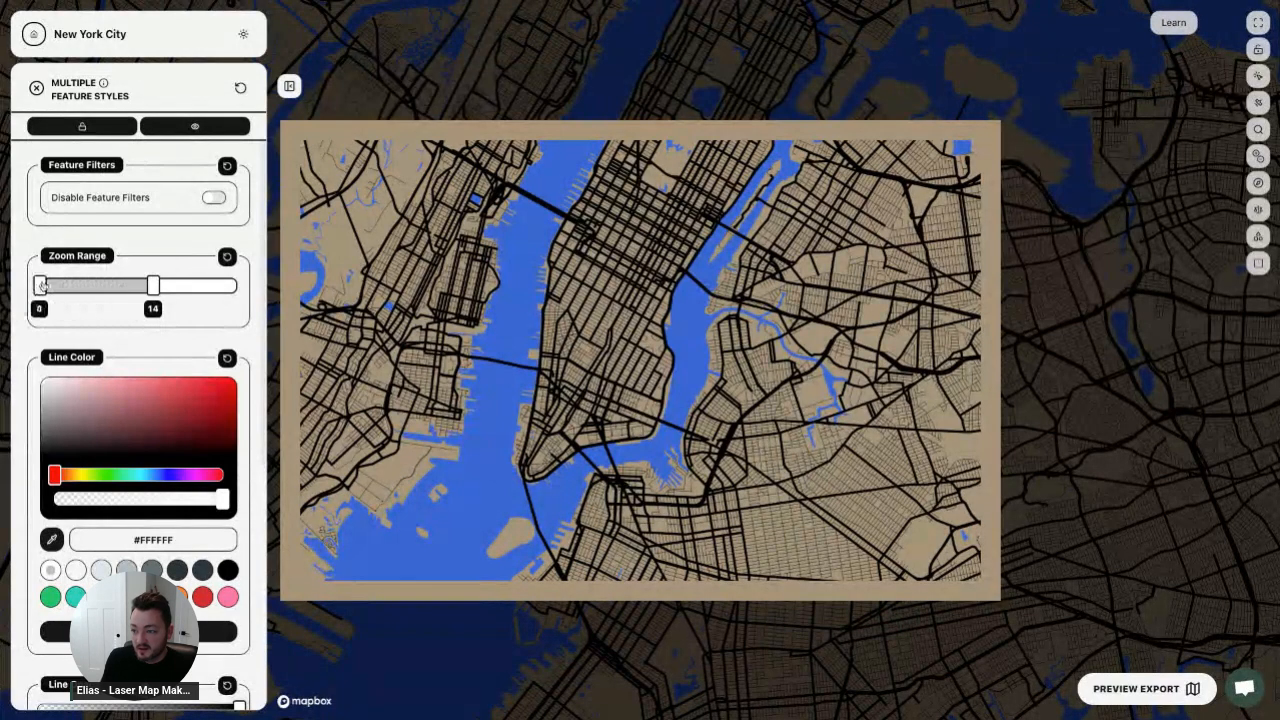
{"action": "left_click_drag", "start_coordinate": [148, 287], "coordinate": [253, 289]}
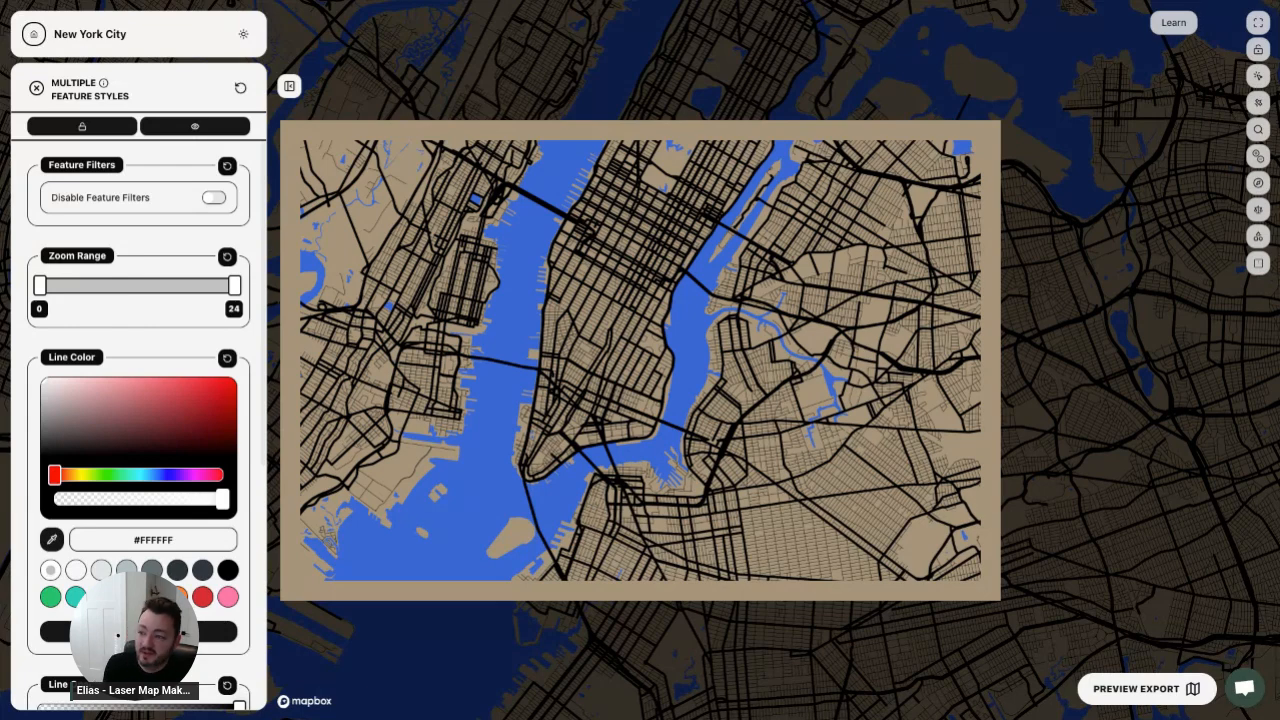
{"action": "scroll", "coordinate": [1257, 118], "scroll_direction": "down", "scroll_amount": 1}
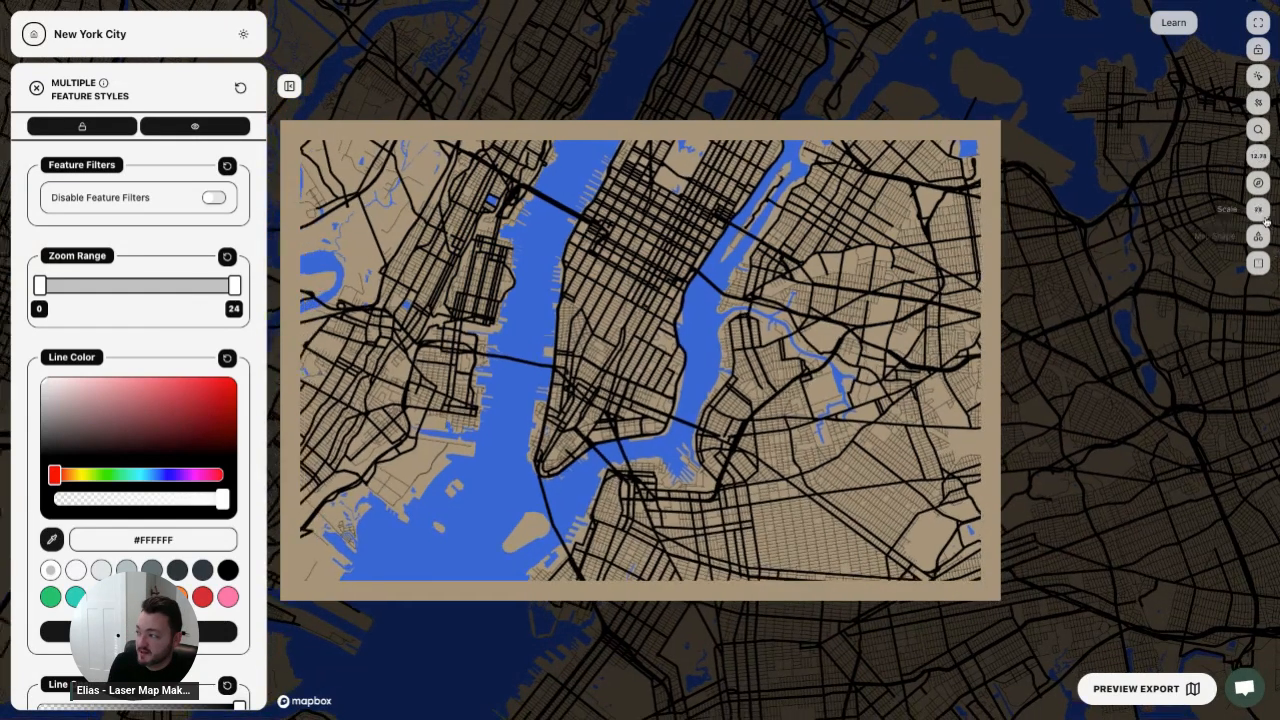
{"action": "left_click", "coordinate": [1262, 211]}
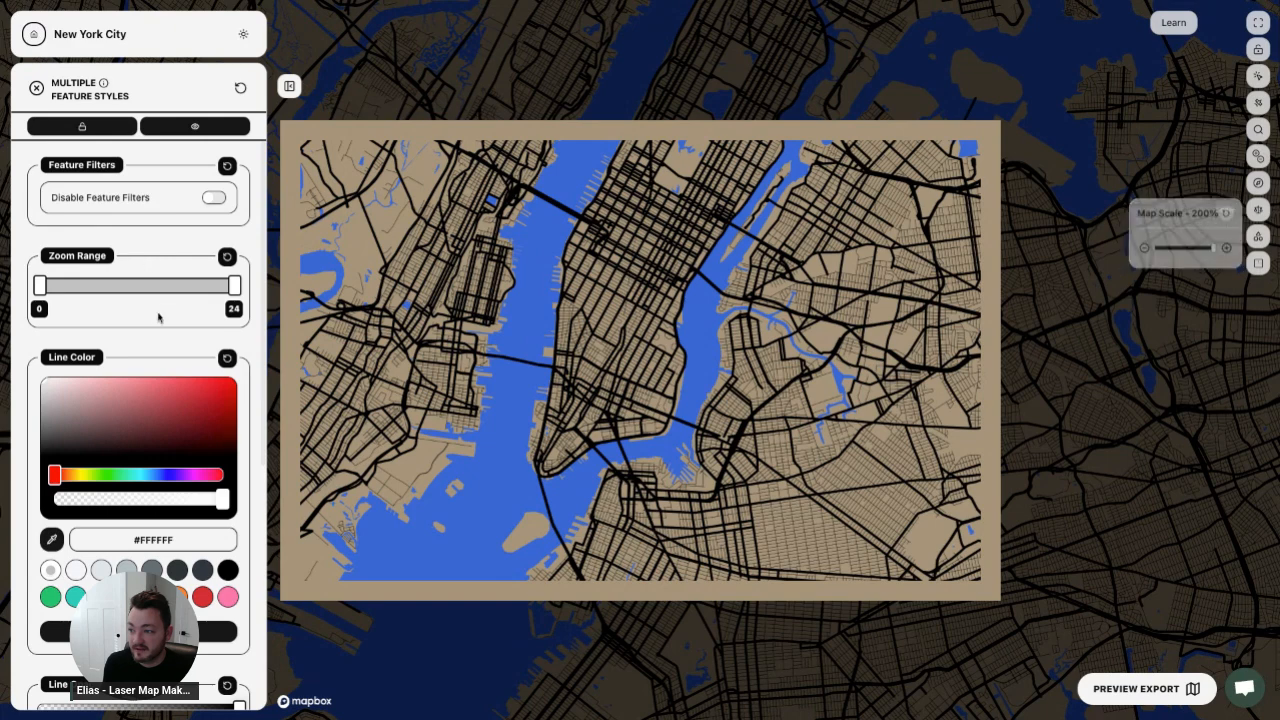
{"action": "left_click", "coordinate": [228, 258]}
- Override the line color of the selected street features with #FFFFFF
{"action": "scroll", "coordinate": [166, 333], "scroll_direction": "down", "scroll_amount": 2}
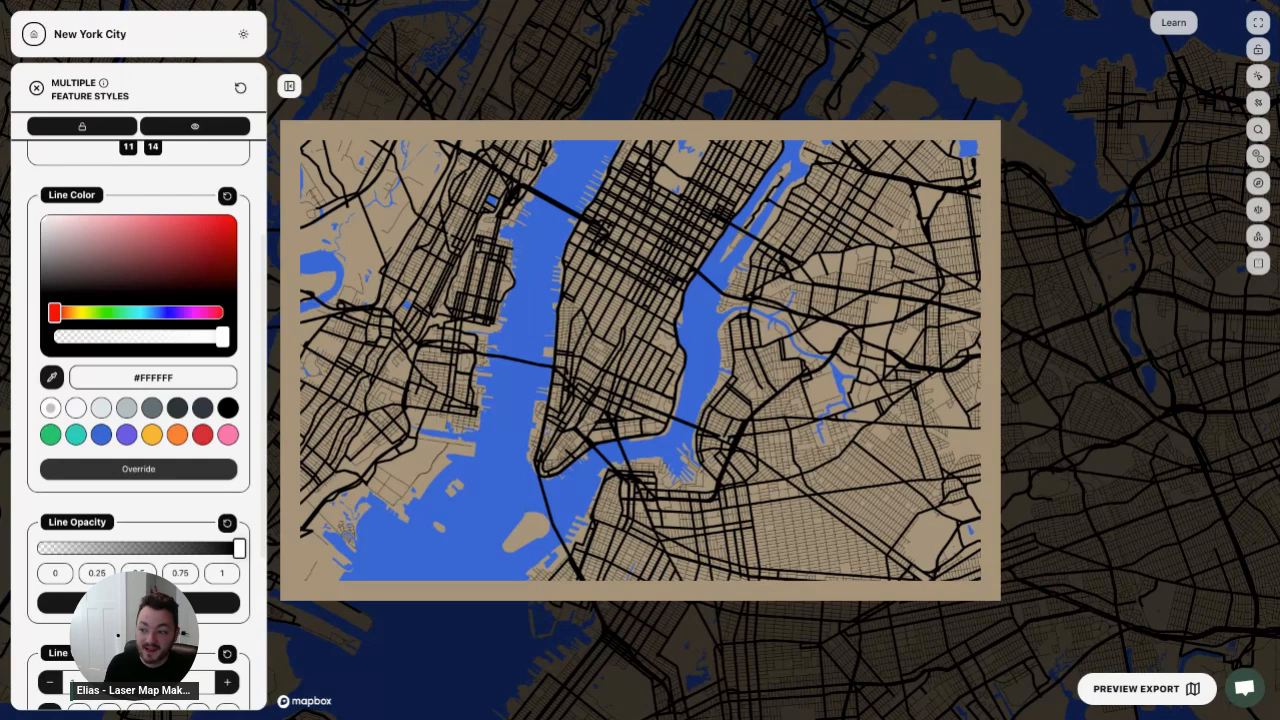
{"action": "scroll", "coordinate": [138, 469], "scroll_direction": "down", "scroll_amount": 1}
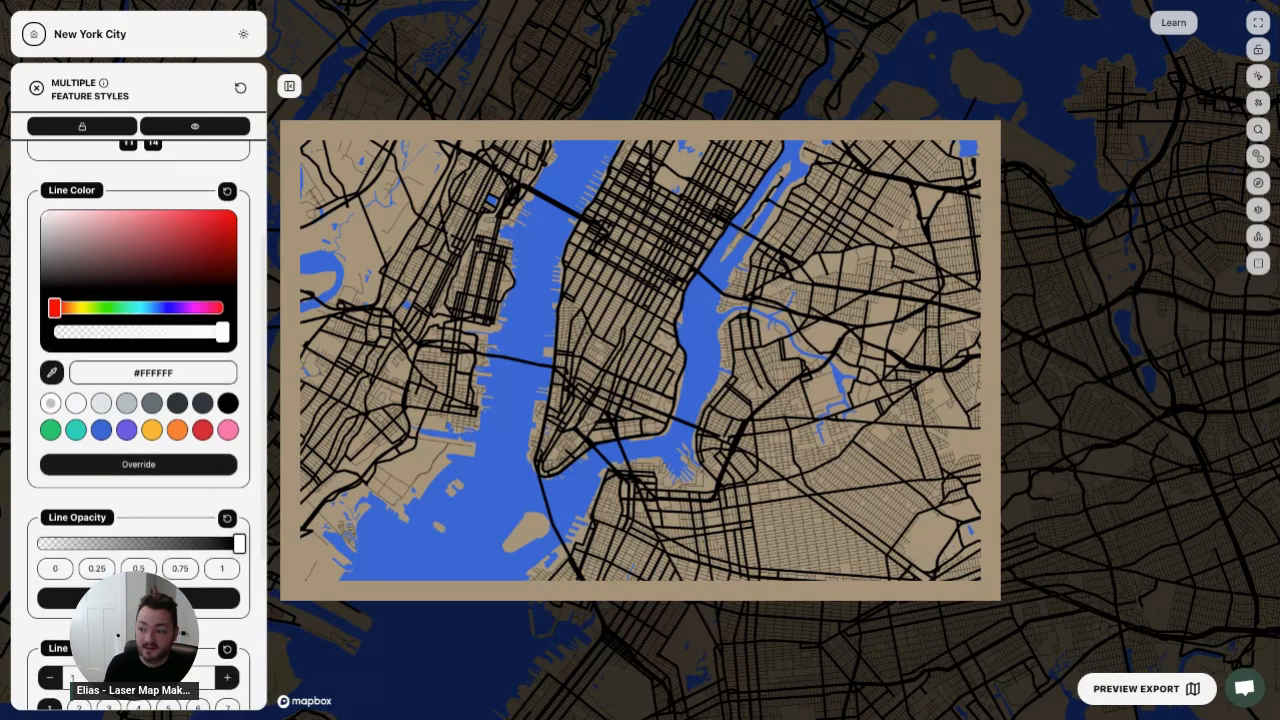
{"action": "scroll", "coordinate": [138, 466], "scroll_direction": "up", "scroll_amount": 1}
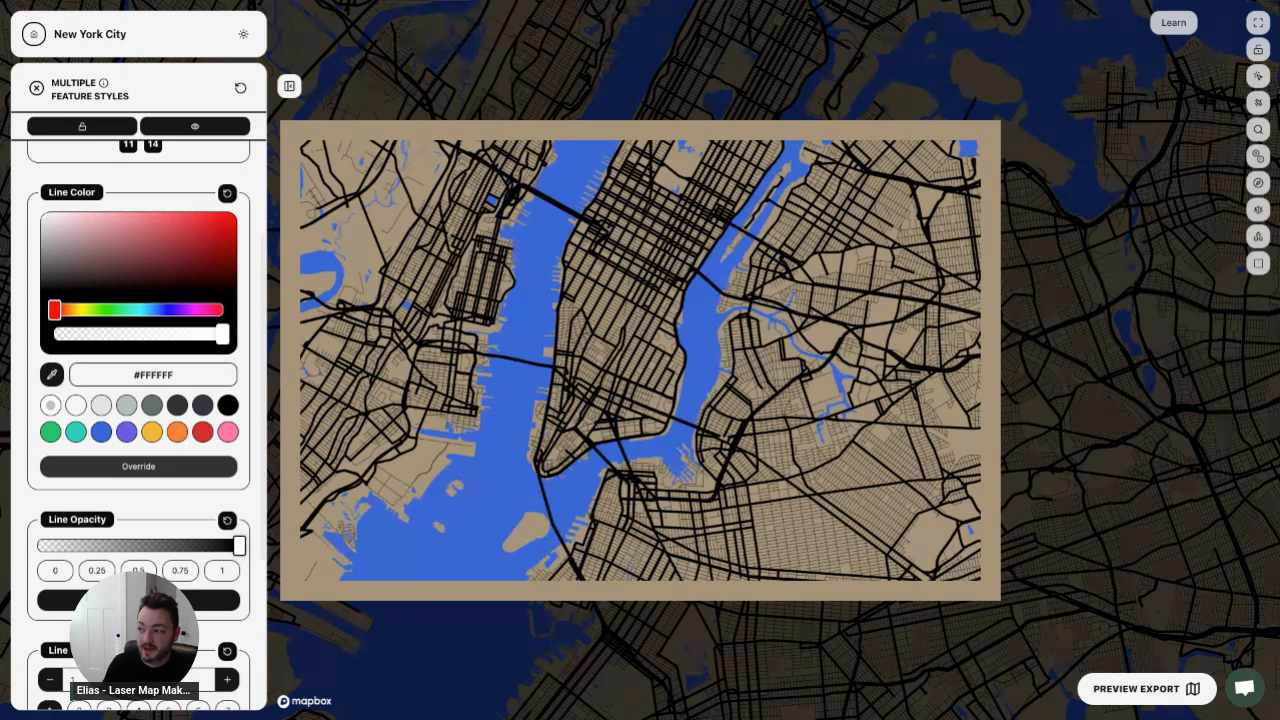
{"action": "scroll", "coordinate": [138, 466], "scroll_direction": "down", "scroll_amount": 1}
{"action": "left_click", "coordinate": [138, 465]}
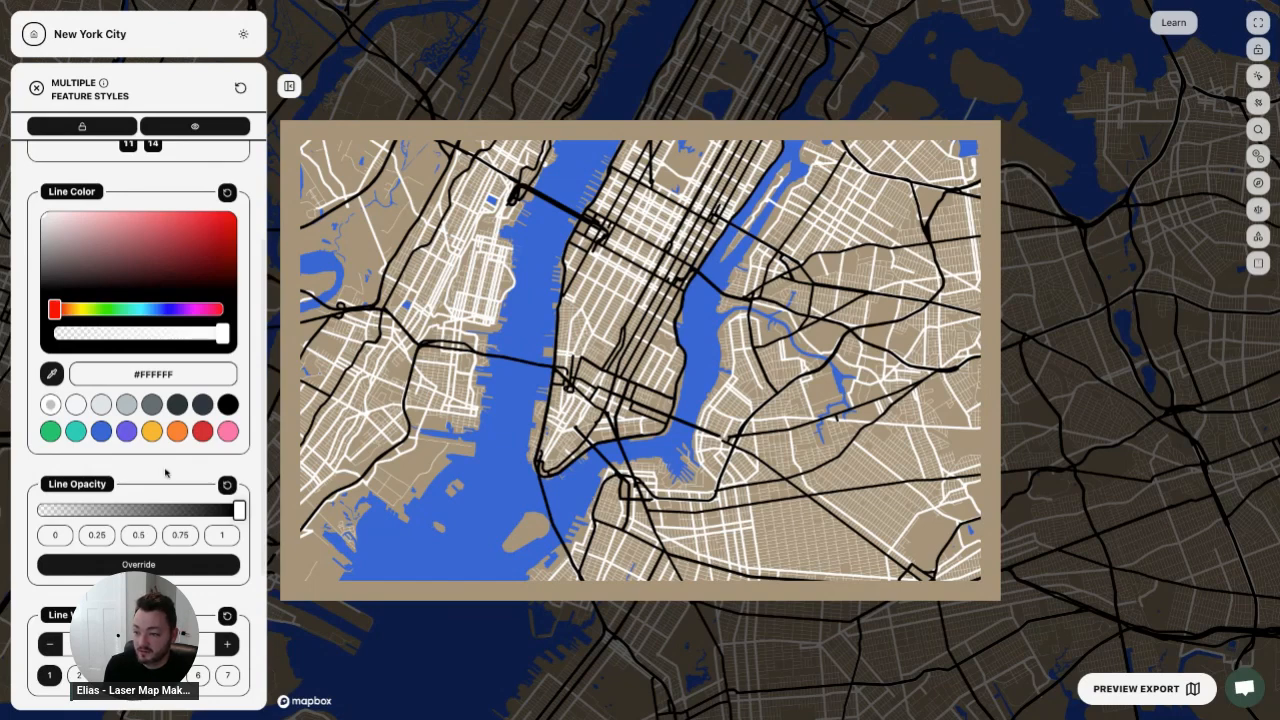
- Try dark gray, yellow and purple line colors on the selected road features and settle on black #000000
{"action": "left_click", "coordinate": [228, 404]}
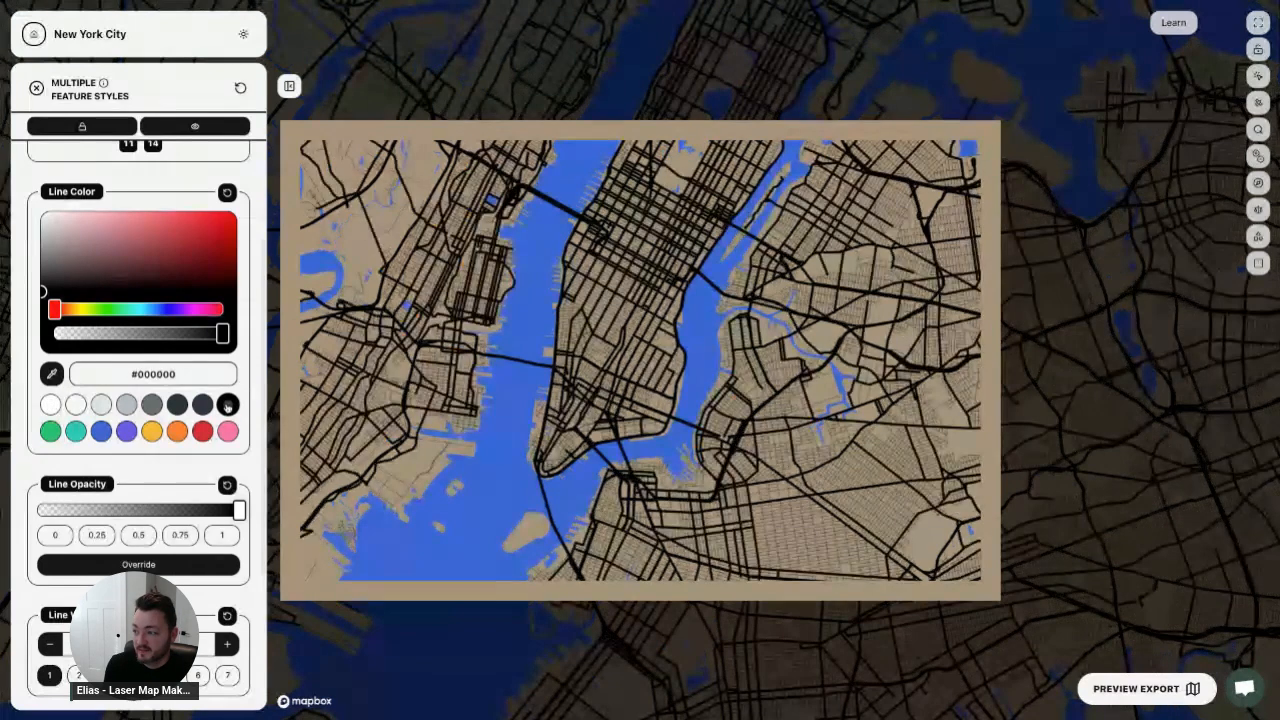
{"action": "left_click", "coordinate": [177, 404]}
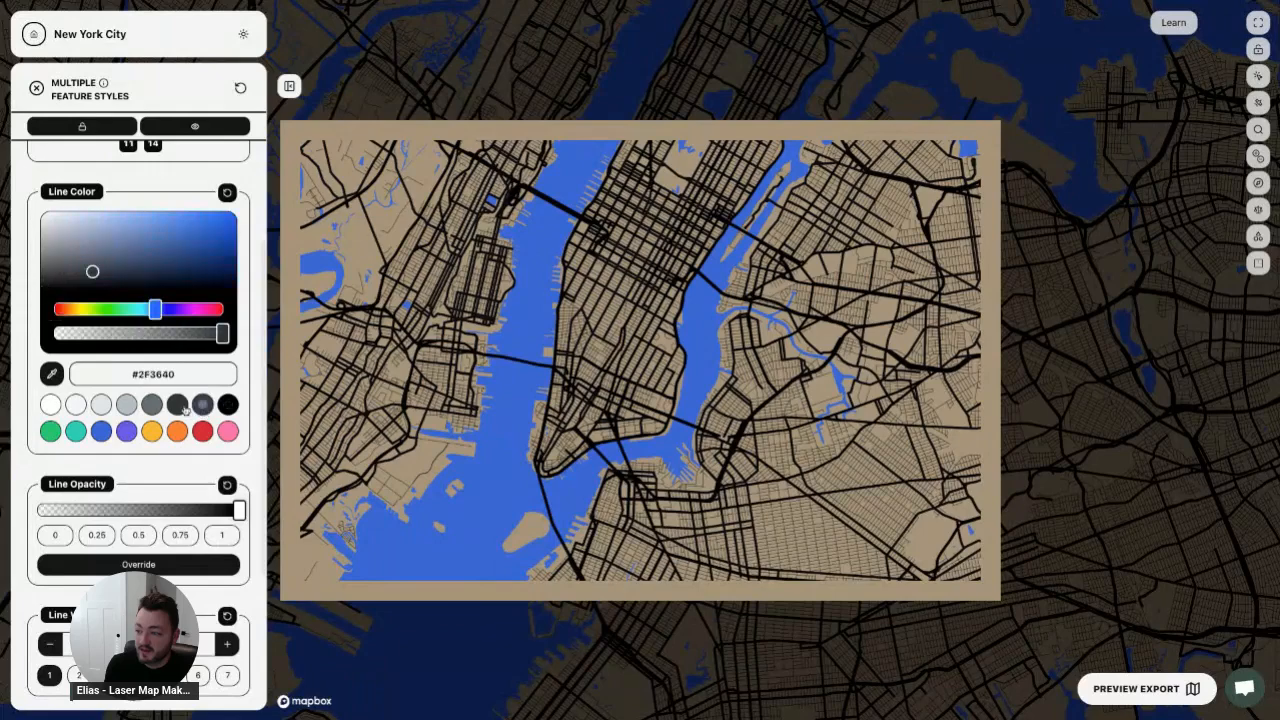
{"action": "left_click", "coordinate": [152, 404]}
{"action": "left_click", "coordinate": [152, 431]}
{"action": "left_click", "coordinate": [127, 431]}
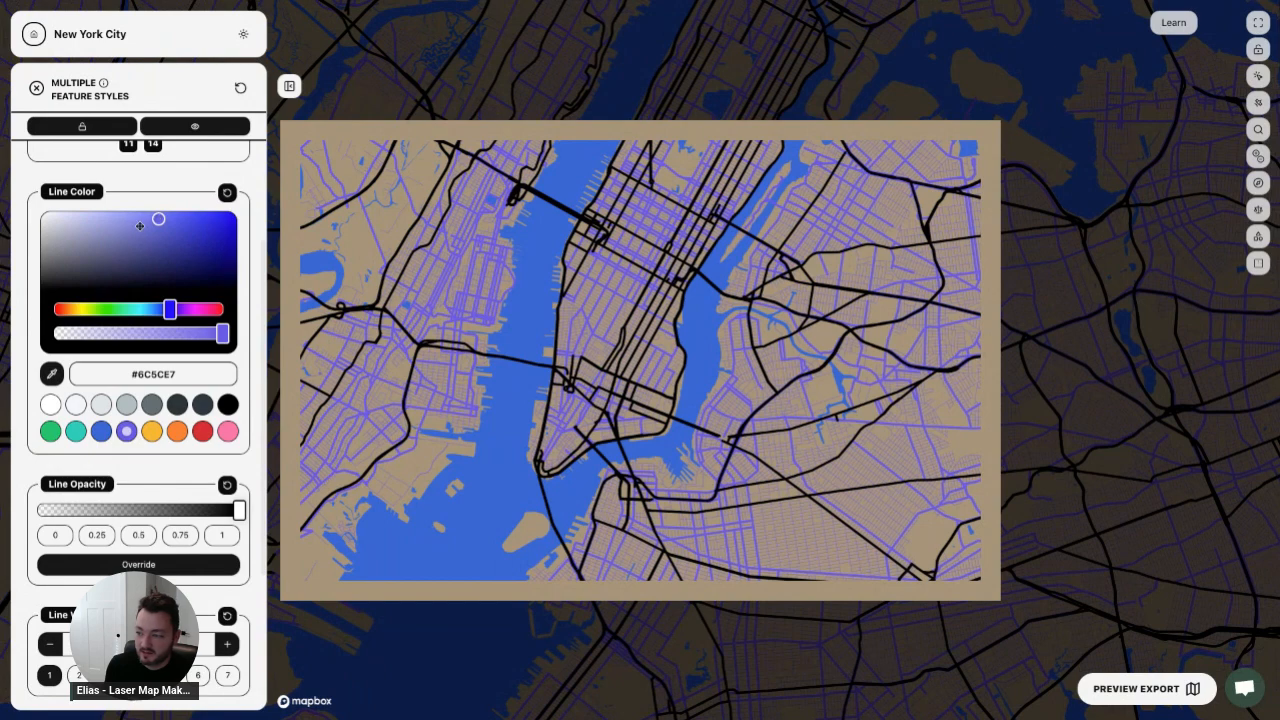
{"action": "left_click", "coordinate": [228, 404]}
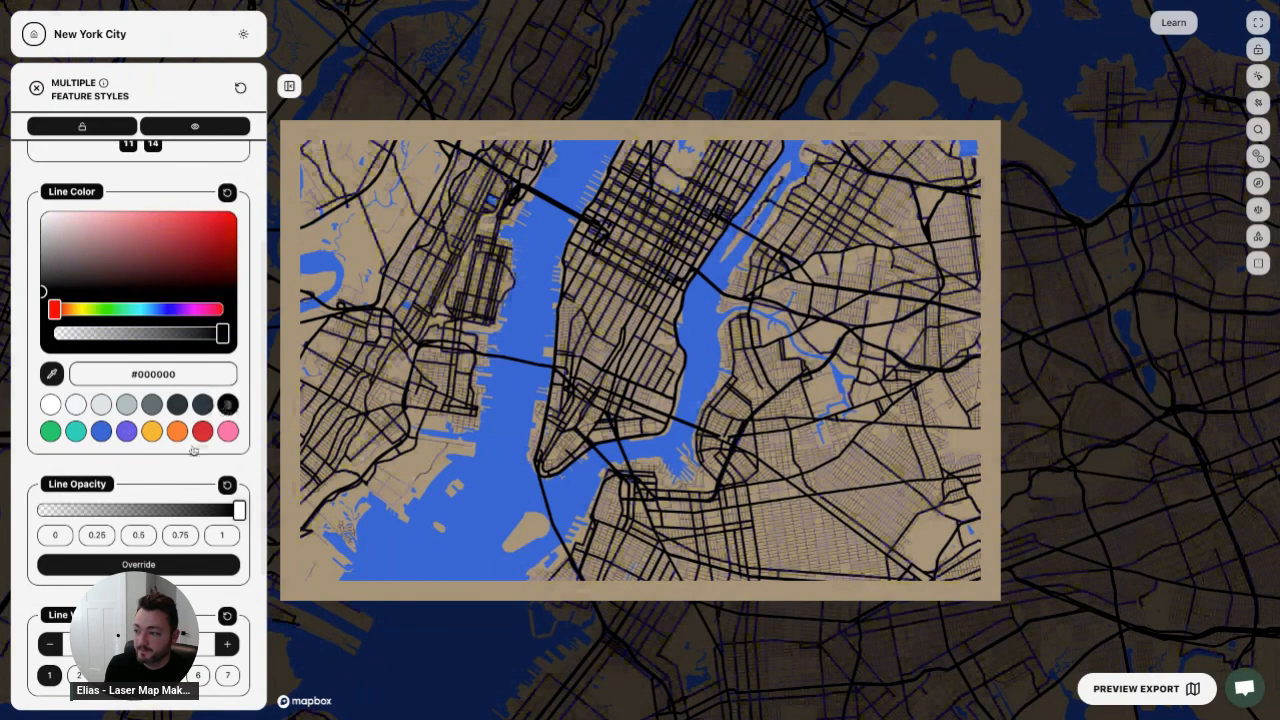
- Override the line opacity of the selected roads, test it at roughly one third, and return it to 1
{"action": "scroll", "coordinate": [183, 464], "scroll_direction": "up", "scroll_amount": 1}
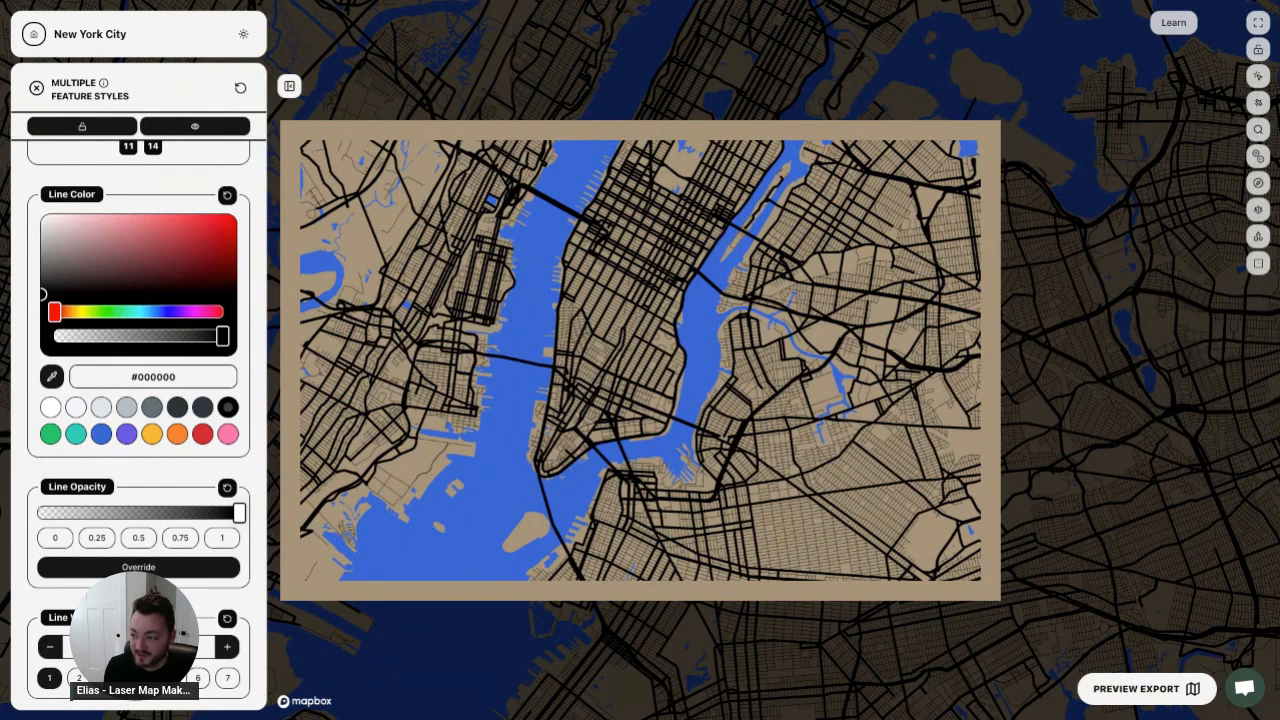
{"action": "scroll", "coordinate": [139, 476], "scroll_direction": "down", "scroll_amount": 2}
{"action": "mouse_move", "coordinate": [238, 381]}
{"action": "left_mouse_down"}
{"action": "mouse_move", "coordinate": [40, 381]}
{"action": "mouse_move", "coordinate": [240, 381]}
{"action": "left_mouse_up"}
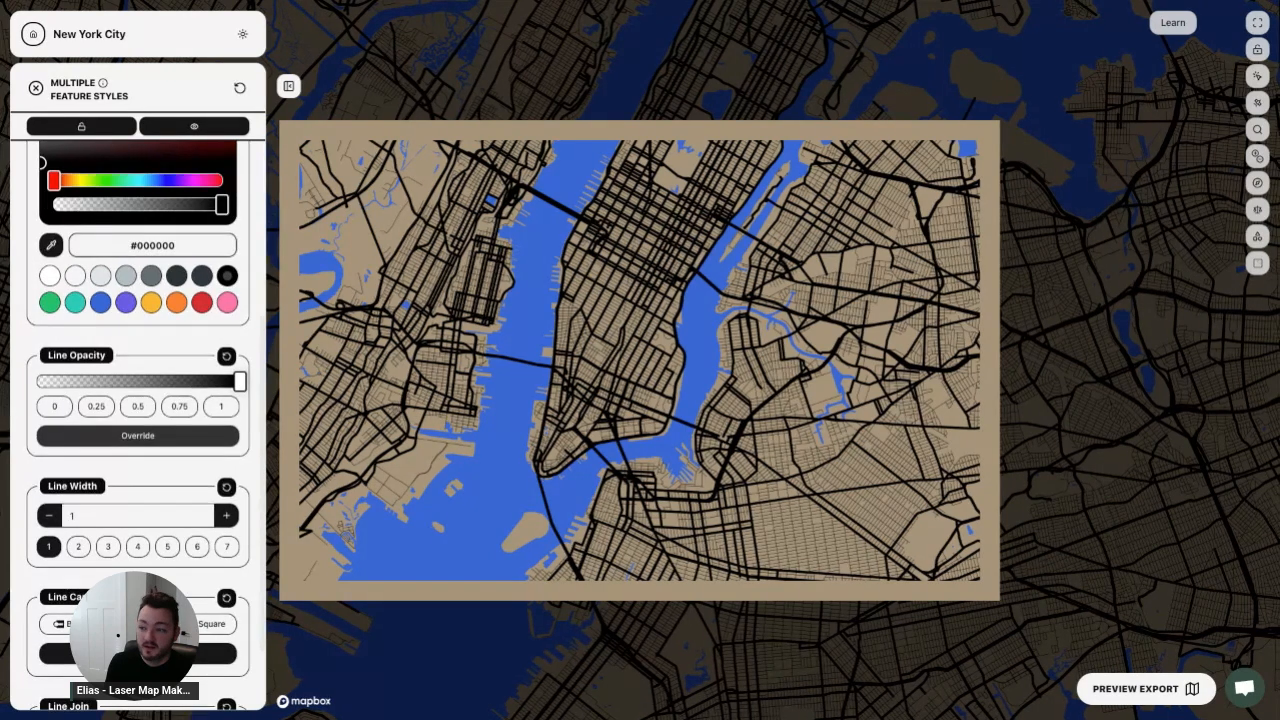
{"action": "left_click", "coordinate": [154, 433]}
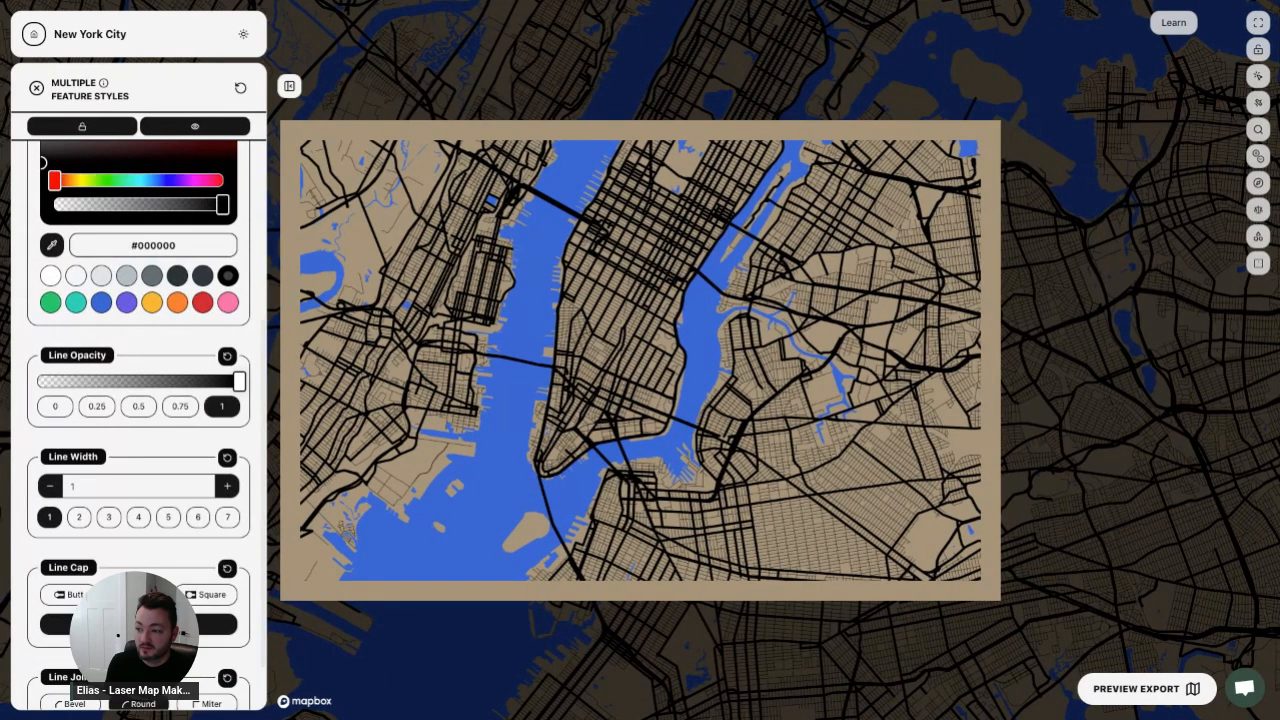
{"action": "left_click_drag", "start_coordinate": [241, 384], "coordinate": [108, 384]}
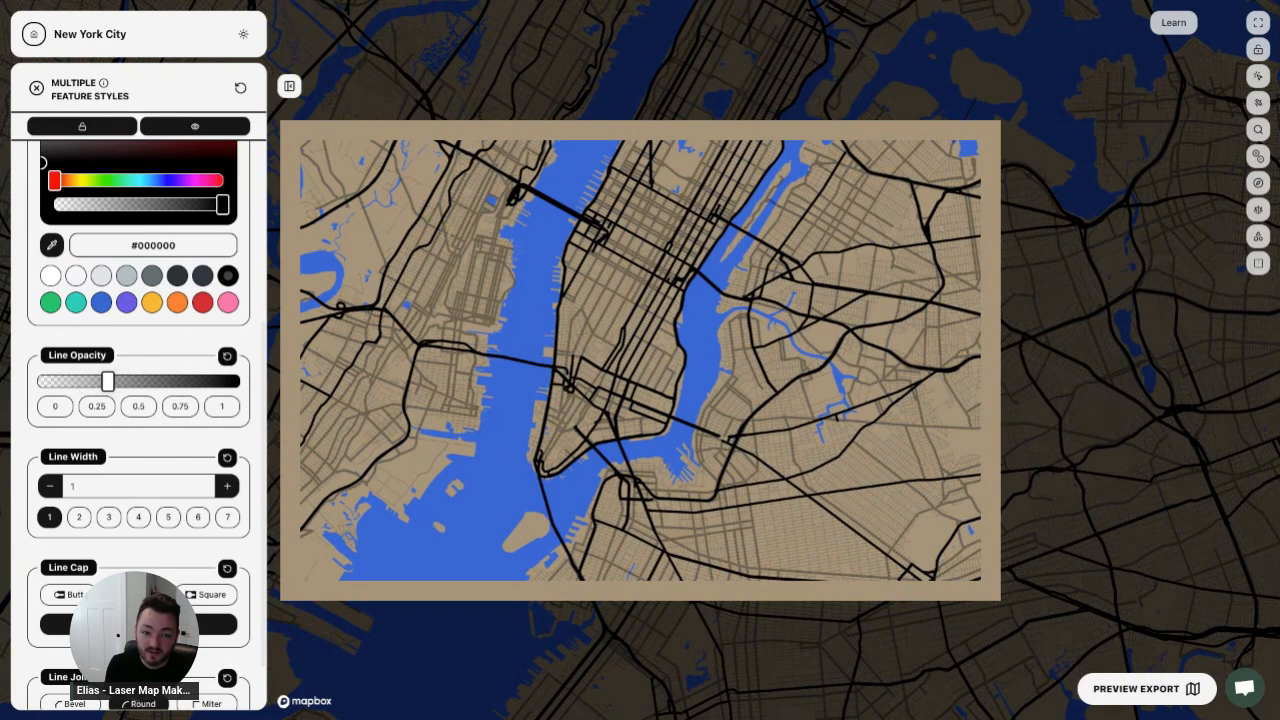
{"action": "left_click_drag", "start_coordinate": [107, 381], "coordinate": [239, 381]}
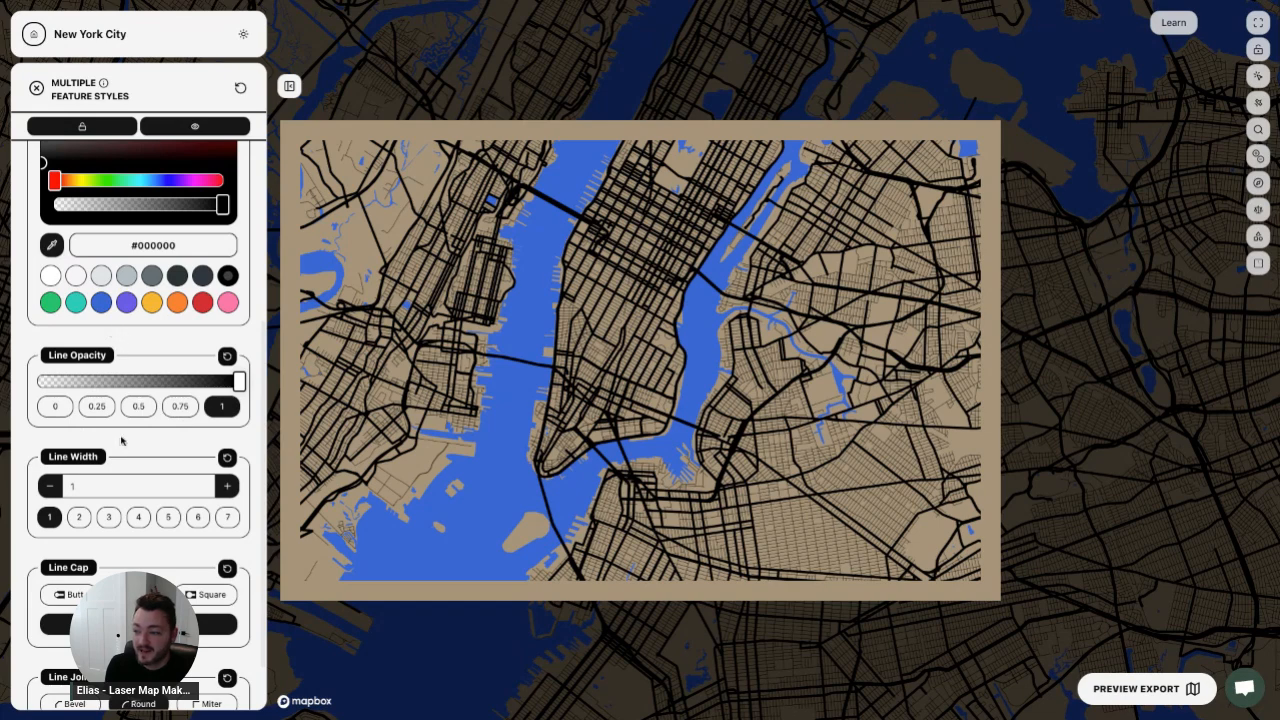
- Override the line cap of the selected roads, trying Square and switching to Butt
{"action": "scroll", "coordinate": [122, 443], "scroll_direction": "down", "scroll_amount": 1}
{"action": "scroll", "coordinate": [122, 443], "scroll_direction": "down", "scroll_amount": 1}
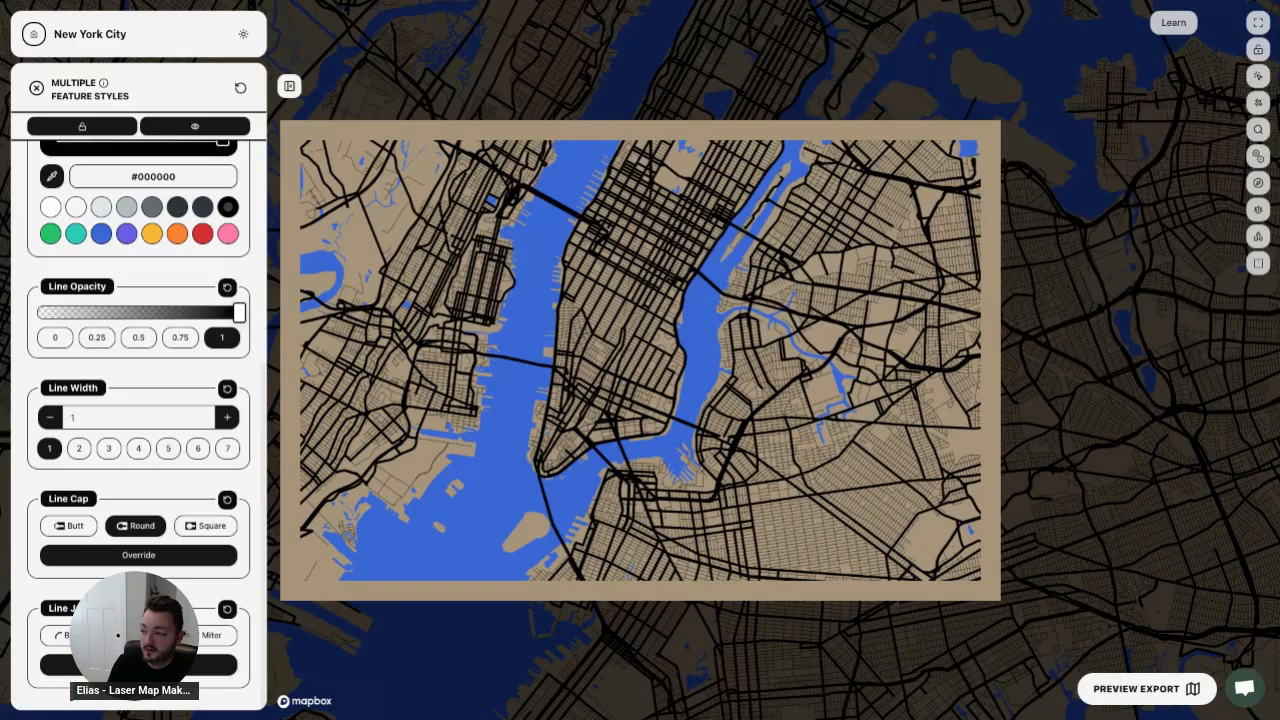
{"action": "scroll", "coordinate": [606, 390], "scroll_direction": "up", "scroll_amount": 10}
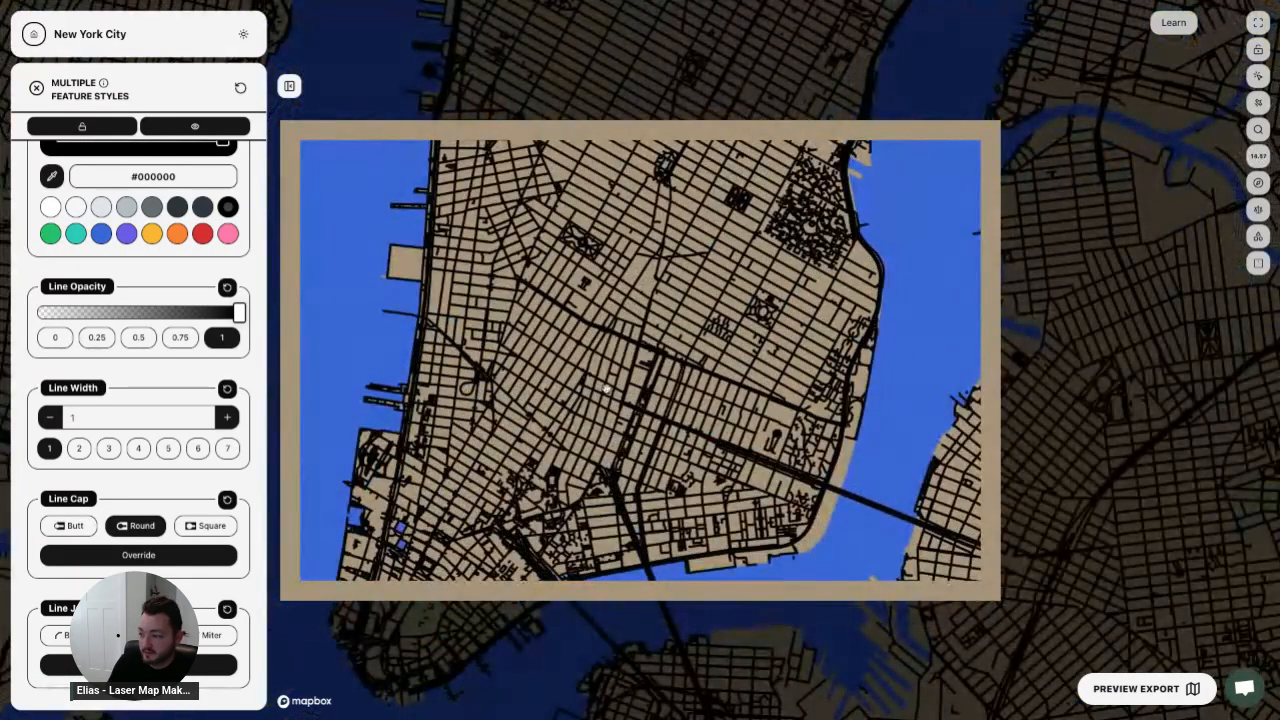
{"action": "scroll", "coordinate": [606, 390], "scroll_direction": "down", "scroll_amount": 5}
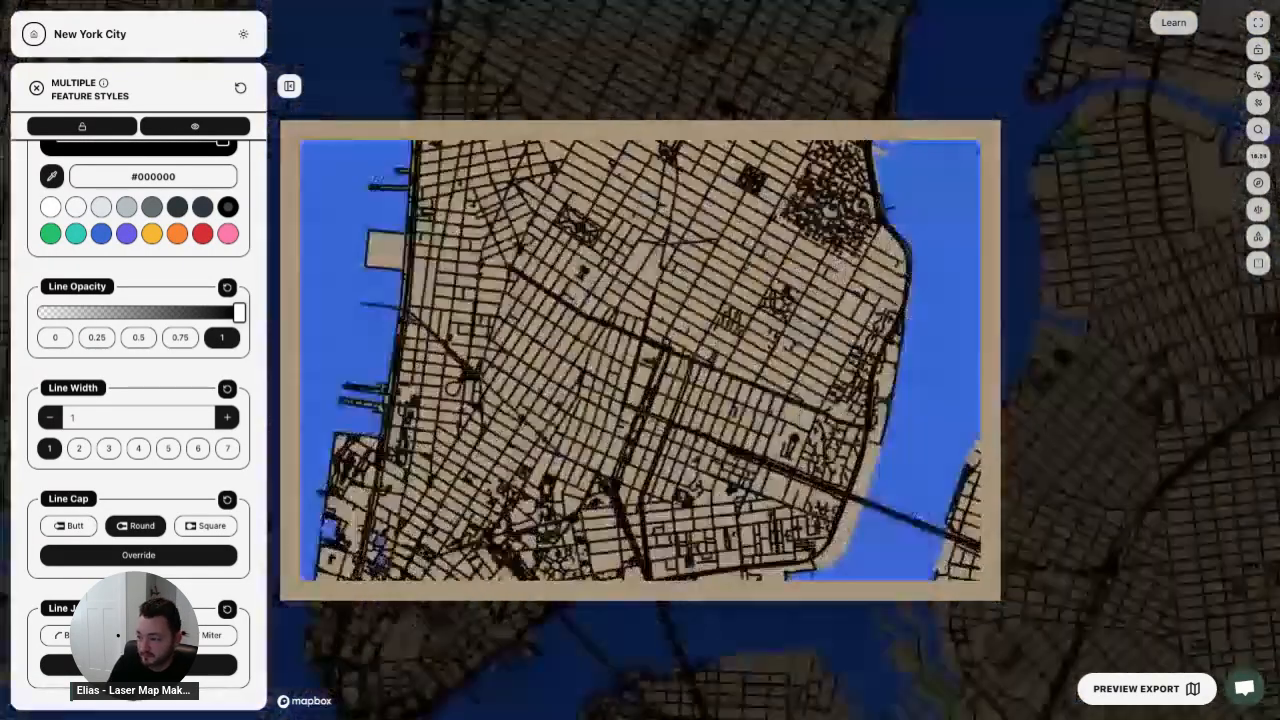
{"action": "scroll", "coordinate": [496, 474], "scroll_direction": "down", "scroll_amount": 5}
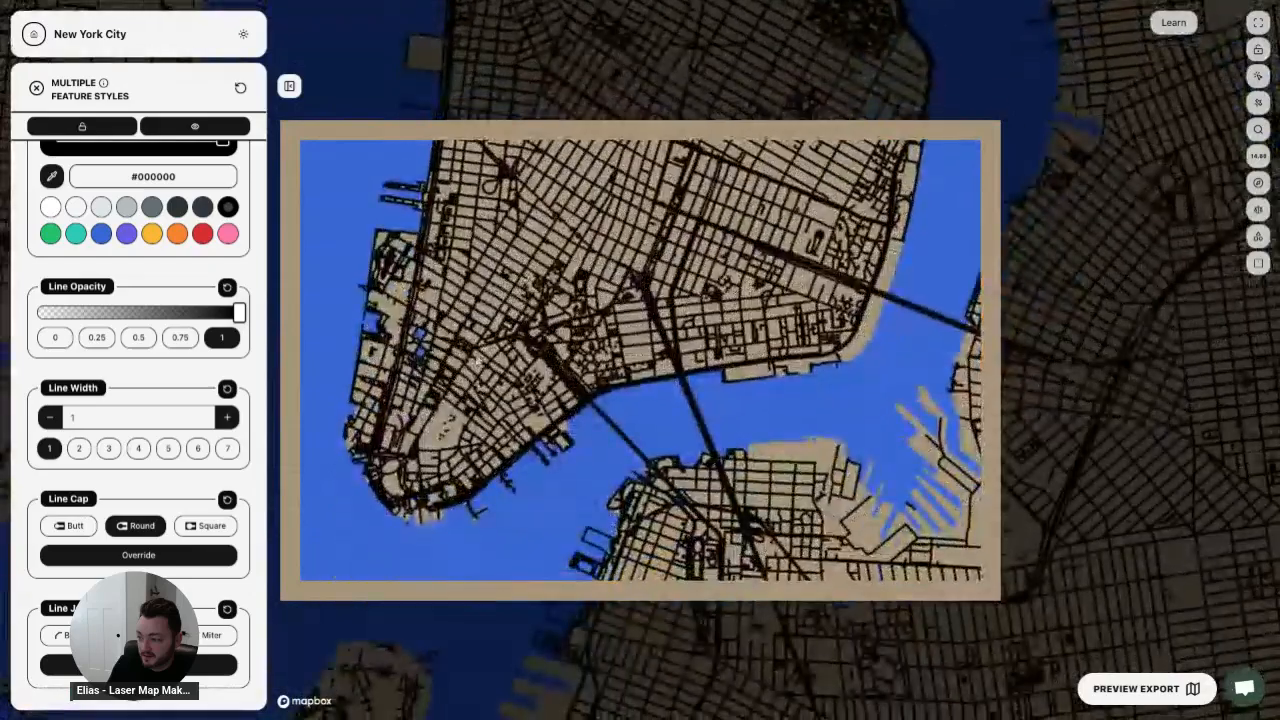
{"action": "scroll", "coordinate": [586, 457], "scroll_direction": "down", "scroll_amount": 3}
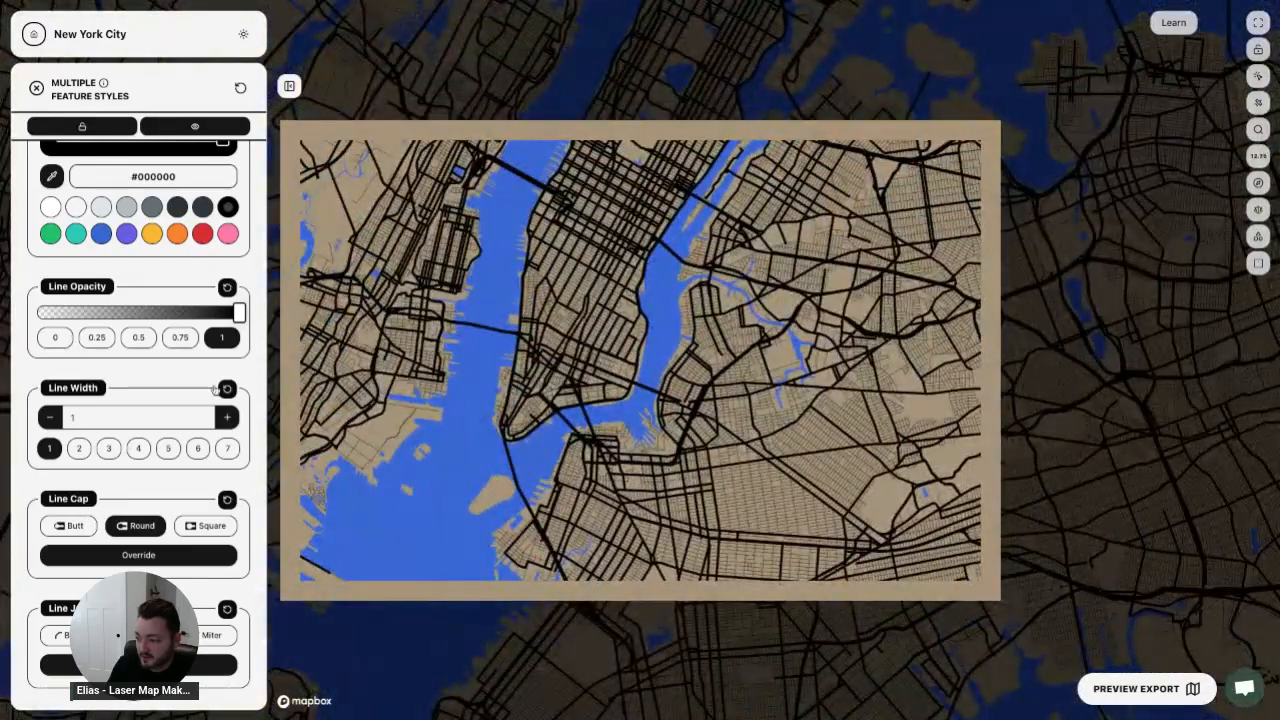
{"action": "left_click", "coordinate": [160, 556]}
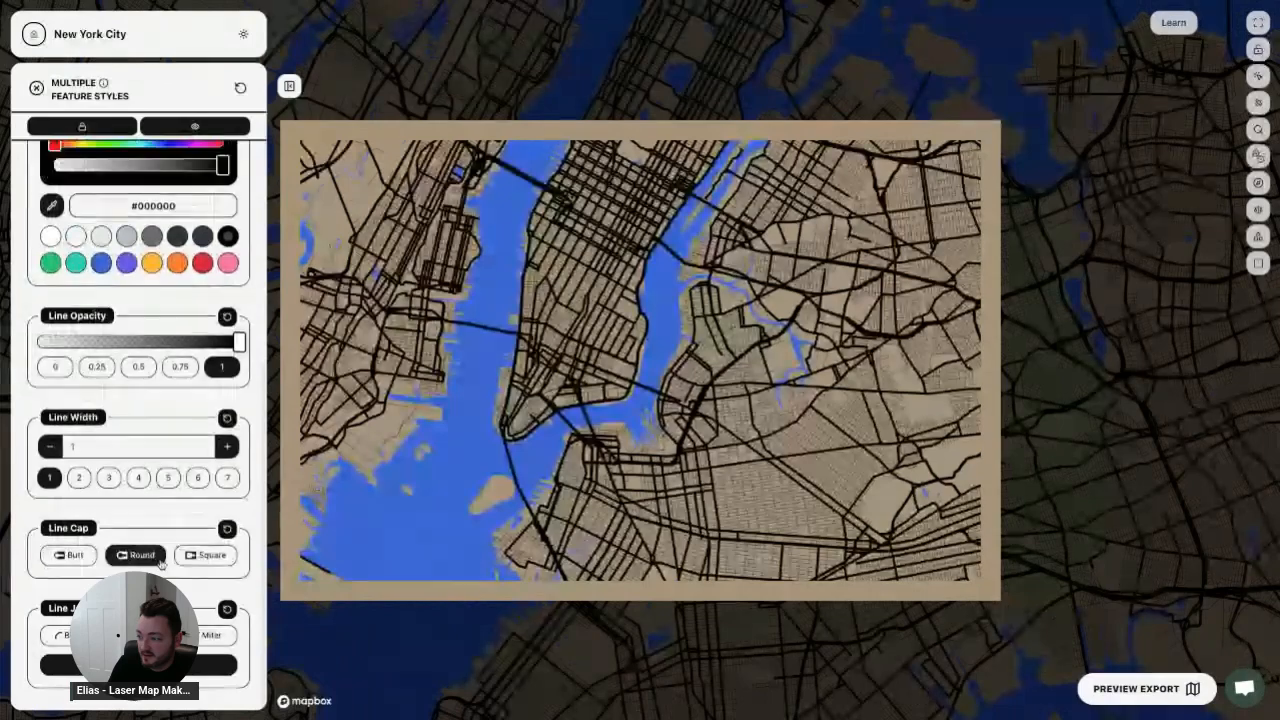
{"action": "left_click", "coordinate": [233, 561]}
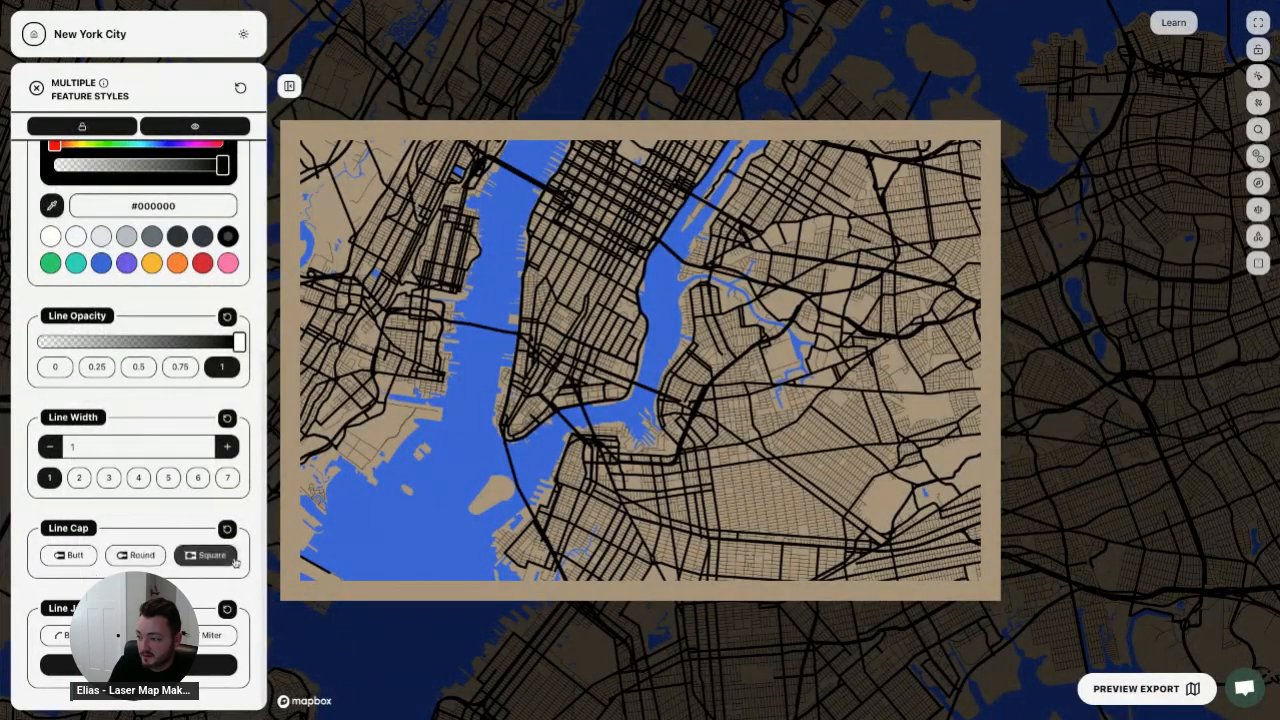
{"action": "left_click", "coordinate": [84, 560]}
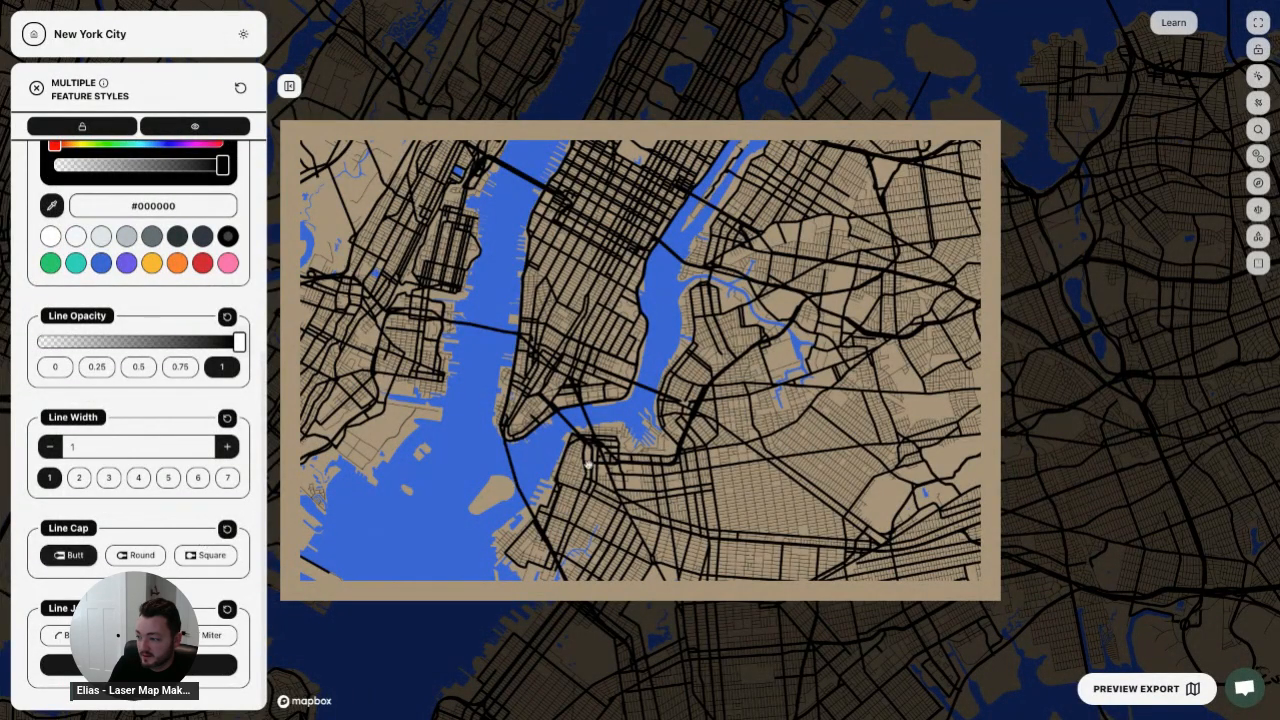
- Compare the Round, Square and Butt caps on the selected road lines, and reset the line cap
{"action": "scroll", "coordinate": [534, 418], "scroll_direction": "up", "scroll_amount": 3}
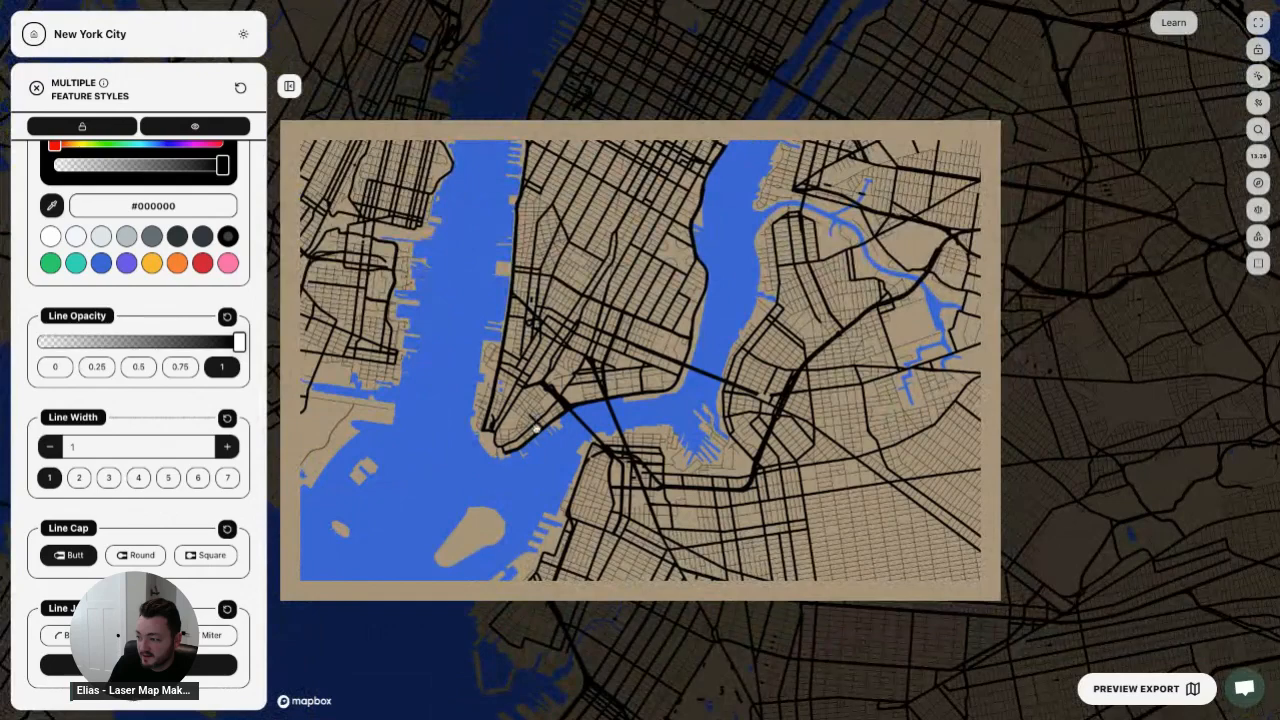
{"action": "left_click", "coordinate": [137, 555]}
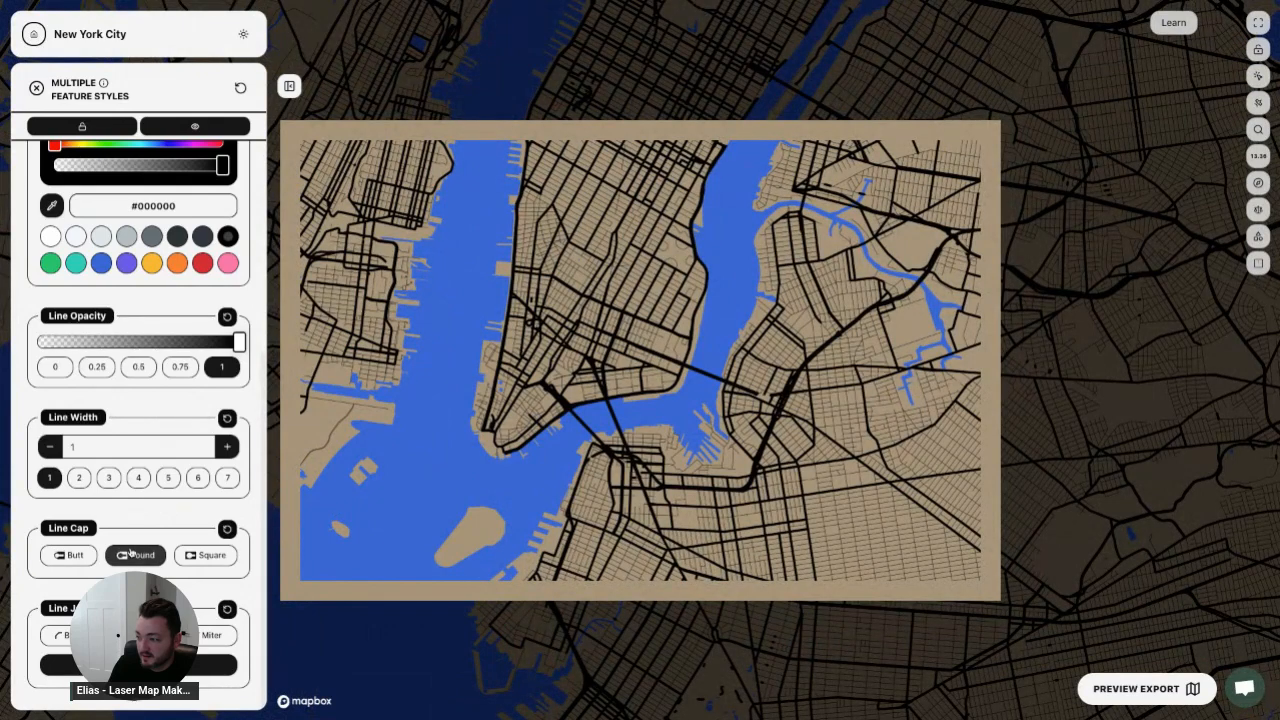
{"action": "left_click", "coordinate": [198, 557]}
{"action": "left_click", "coordinate": [55, 558]}
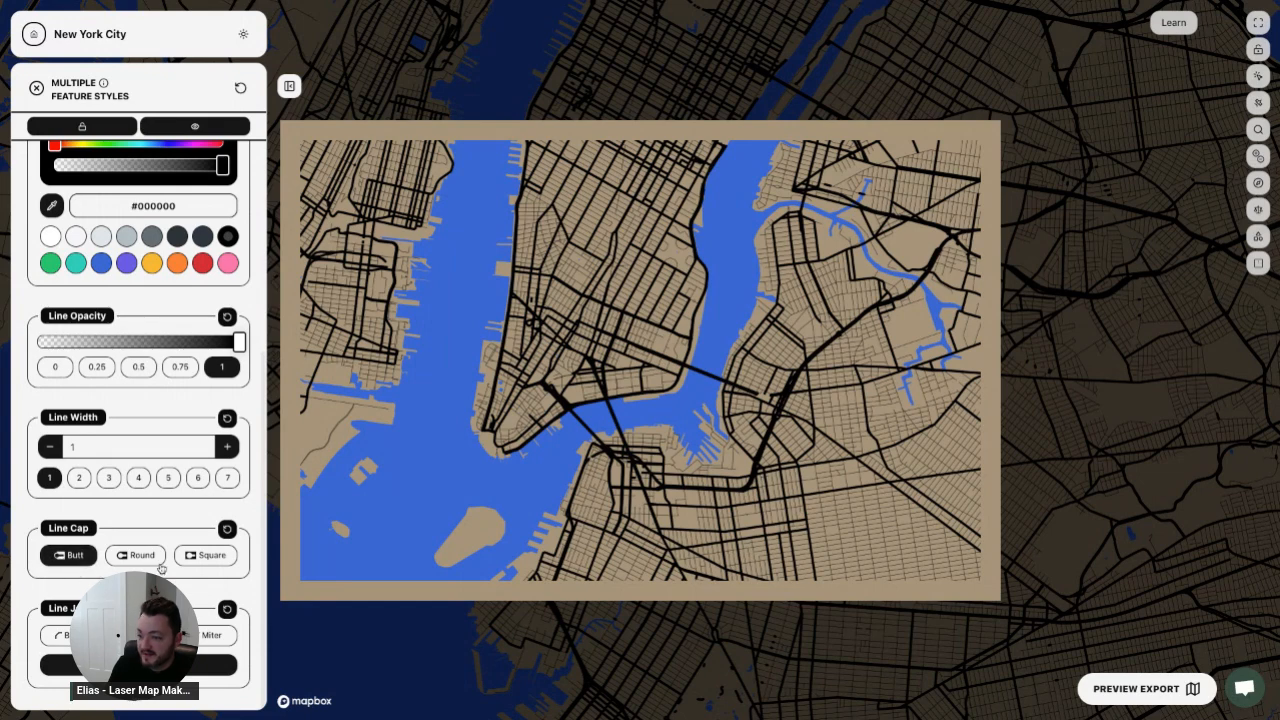
{"action": "left_click", "coordinate": [226, 529]}
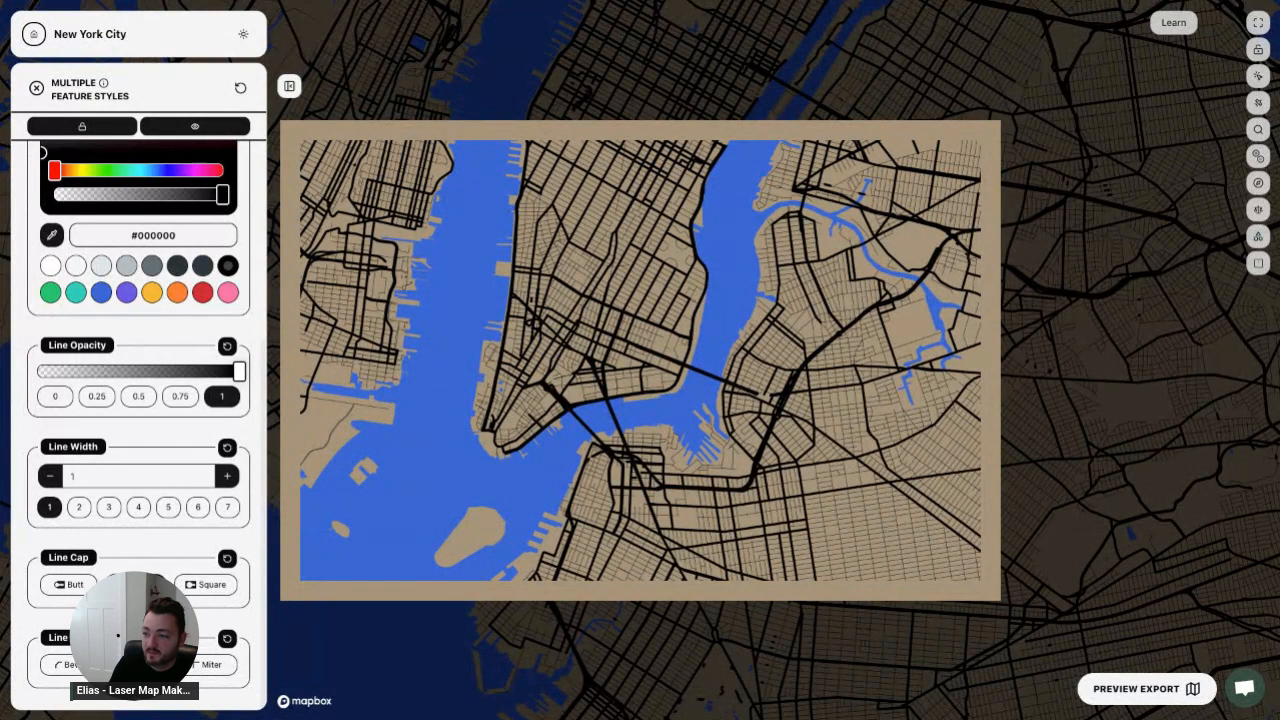
- Reframe the map around lower Manhattan and the harbor, and leave the multiple feature styles
{"action": "scroll", "coordinate": [424, 533], "scroll_direction": "down", "scroll_amount": 3}
{"action": "left_click_drag", "start_coordinate": [448, 506], "coordinate": [534, 468]}
{"action": "scroll", "coordinate": [540, 455], "scroll_direction": "up", "scroll_amount": 3}
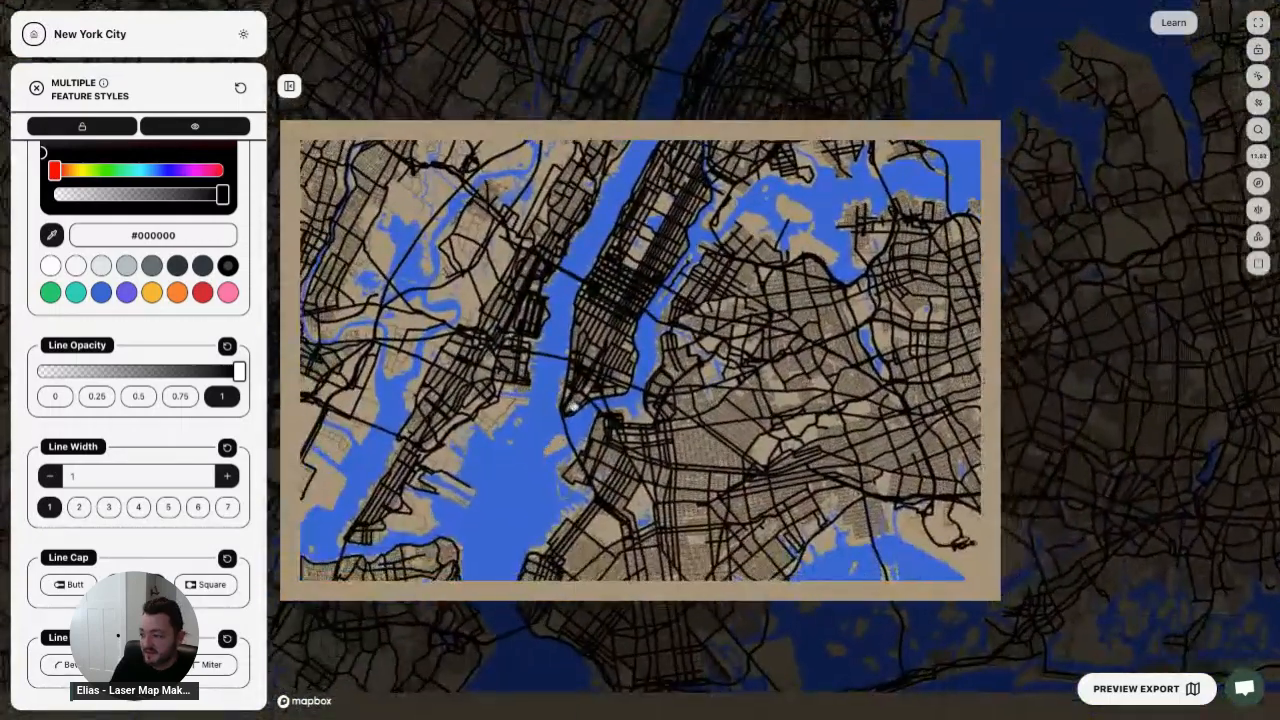
{"action": "scroll", "coordinate": [545, 420], "scroll_direction": "up", "scroll_amount": 3}
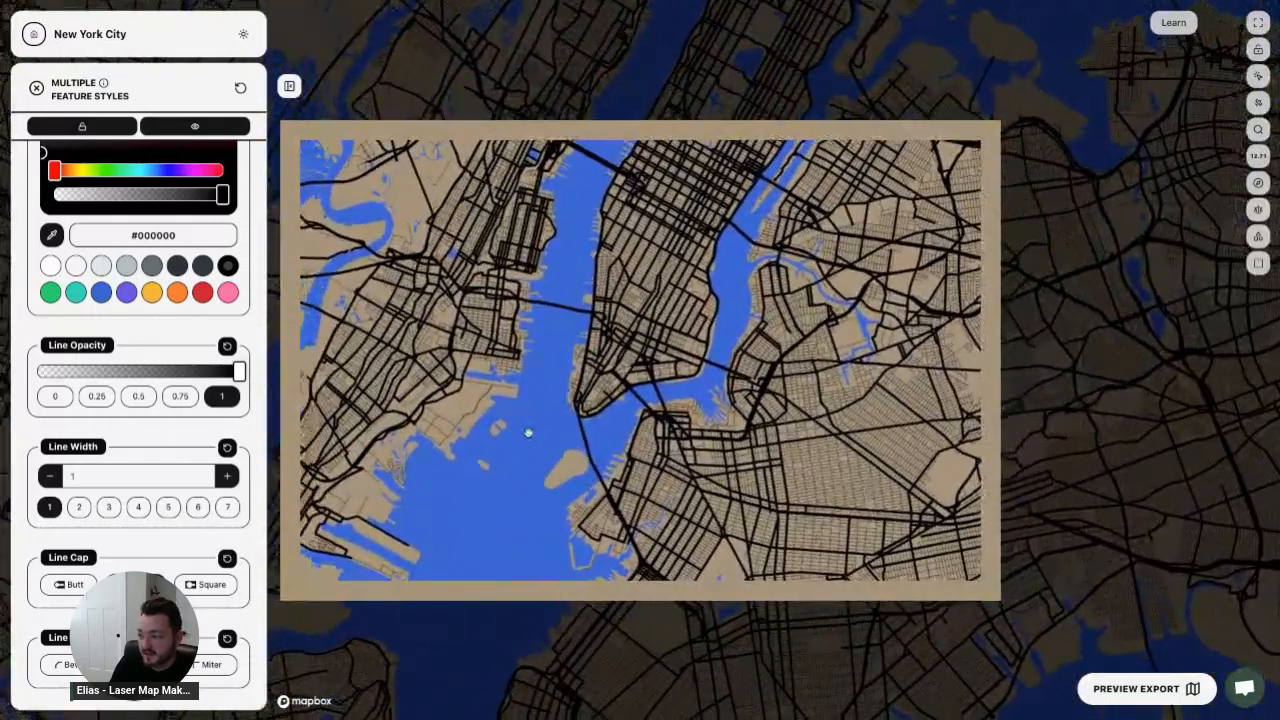
{"action": "left_click_drag", "start_coordinate": [528, 433], "coordinate": [546, 429]}
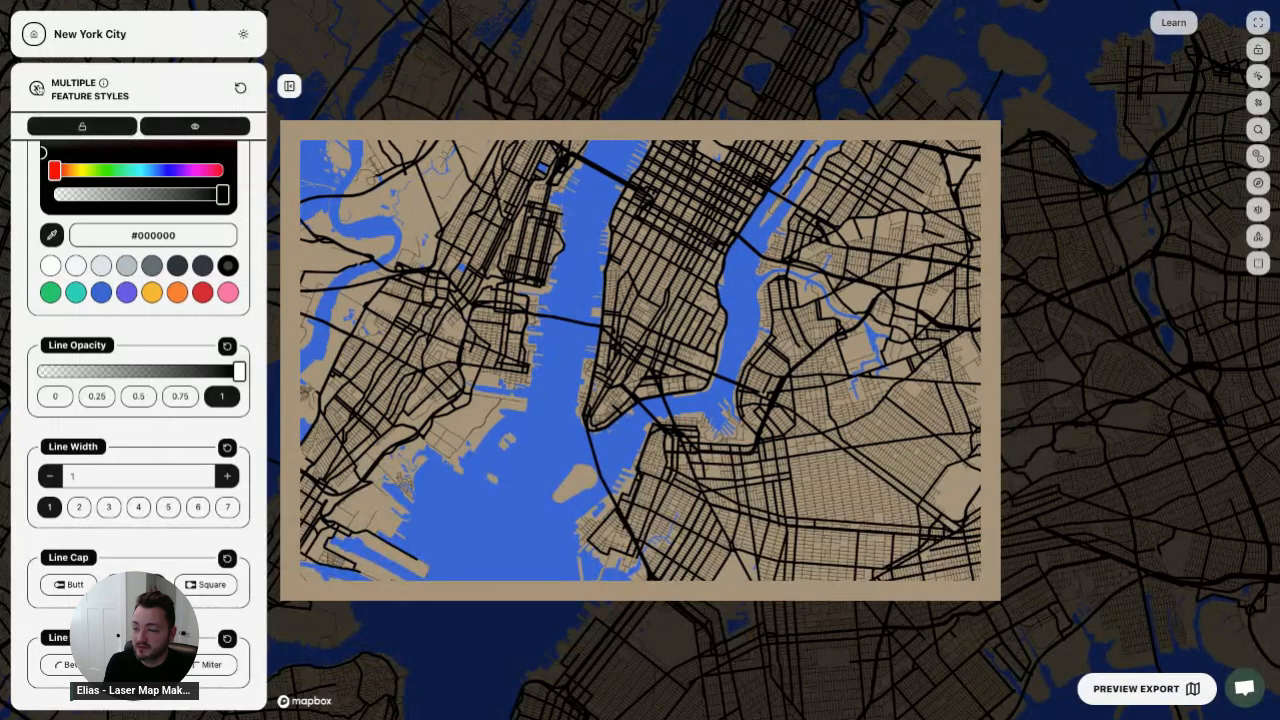
{"action": "left_click", "coordinate": [36, 88]}
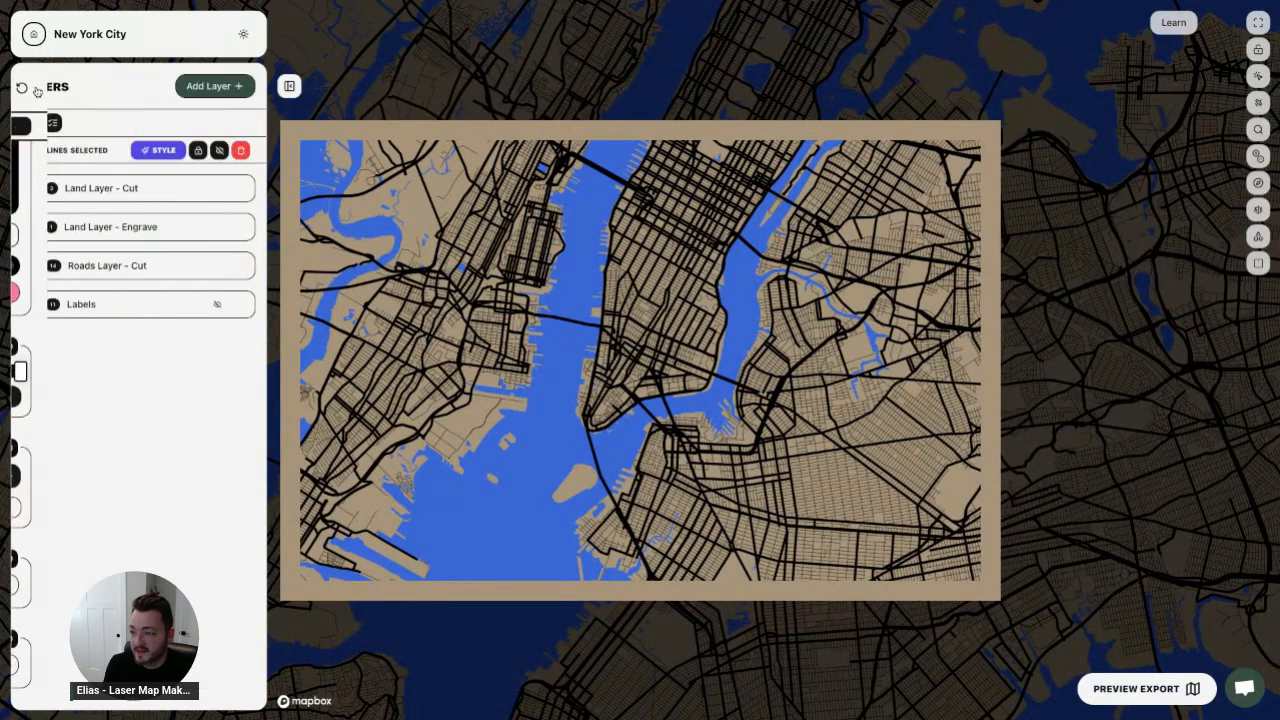
- Look into Roads Layer - Cut and collapse it, and open the Land Fill style from Land Layer - Cut
{"action": "left_click", "coordinate": [94, 272]}
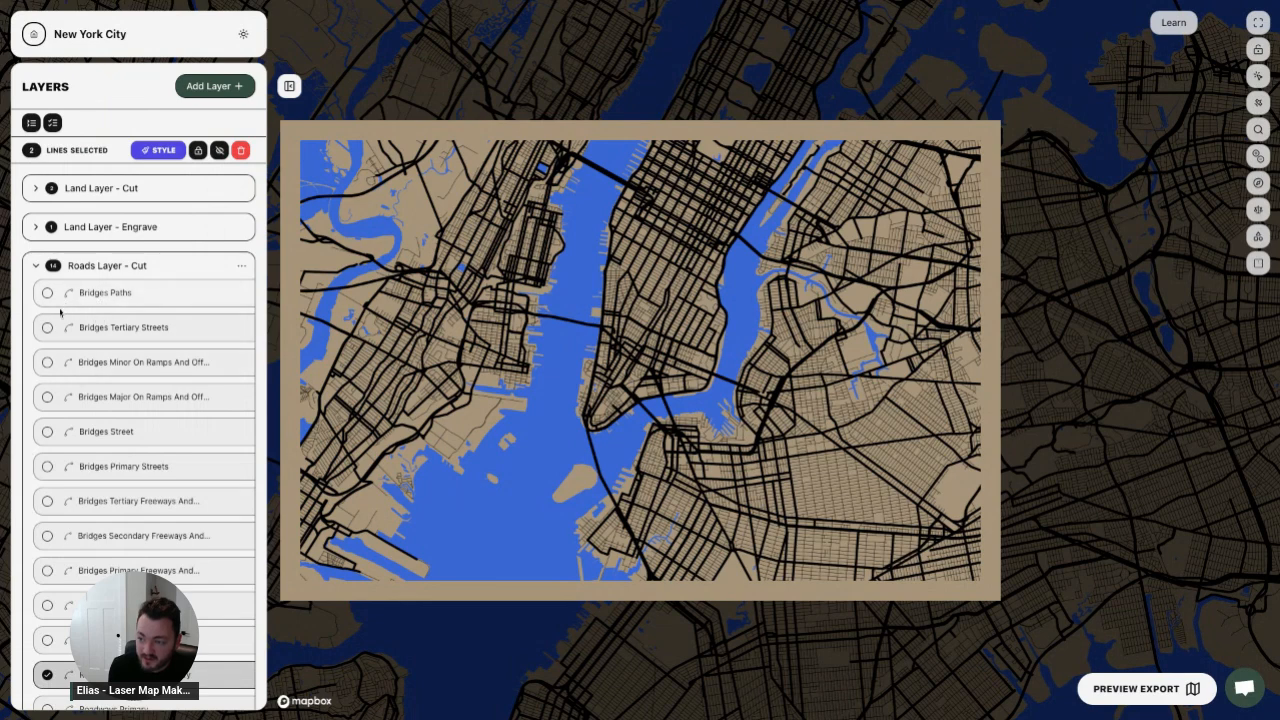
{"action": "left_click", "coordinate": [36, 265]}
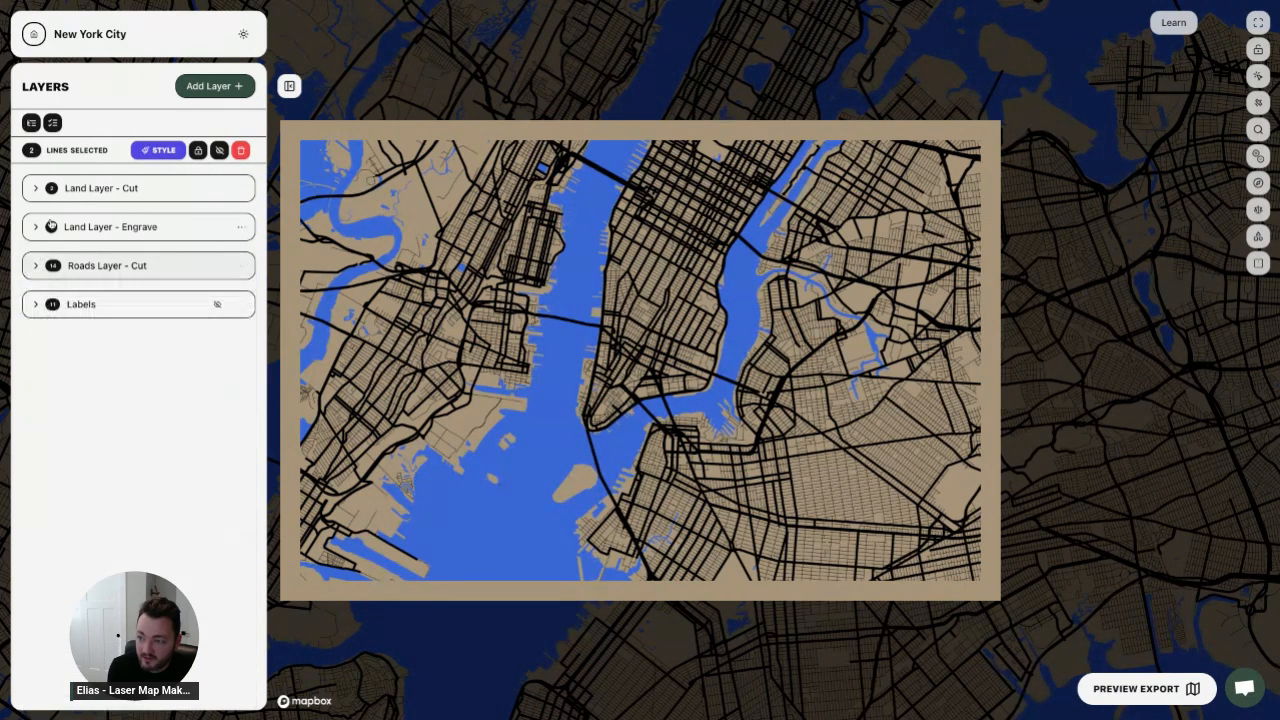
{"action": "left_click", "coordinate": [39, 188]}
{"action": "left_click", "coordinate": [95, 215]}
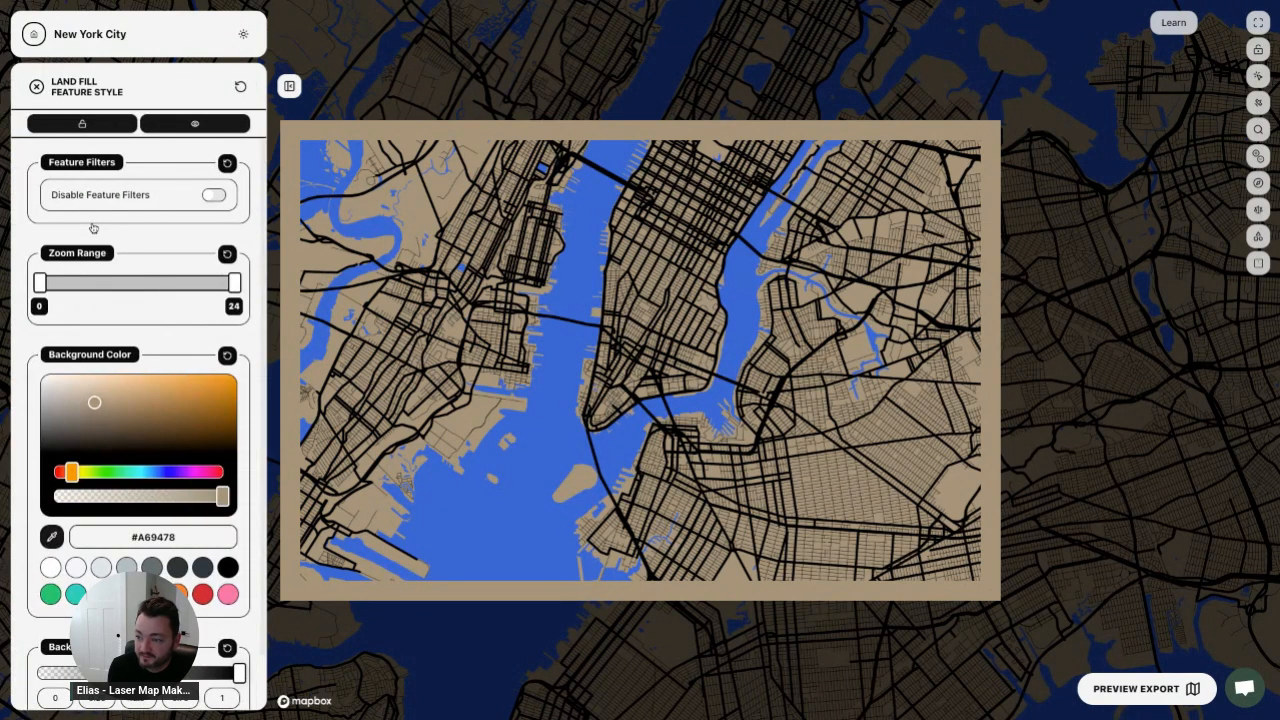
- Look through the Land Fill style settings, disable its feature filters and enable them again
{"action": "scroll", "coordinate": [93, 228], "scroll_direction": "down", "scroll_amount": 1}
{"action": "scroll", "coordinate": [93, 228], "scroll_direction": "up", "scroll_amount": 1}
{"action": "scroll", "coordinate": [93, 228], "scroll_direction": "down", "scroll_amount": 1}
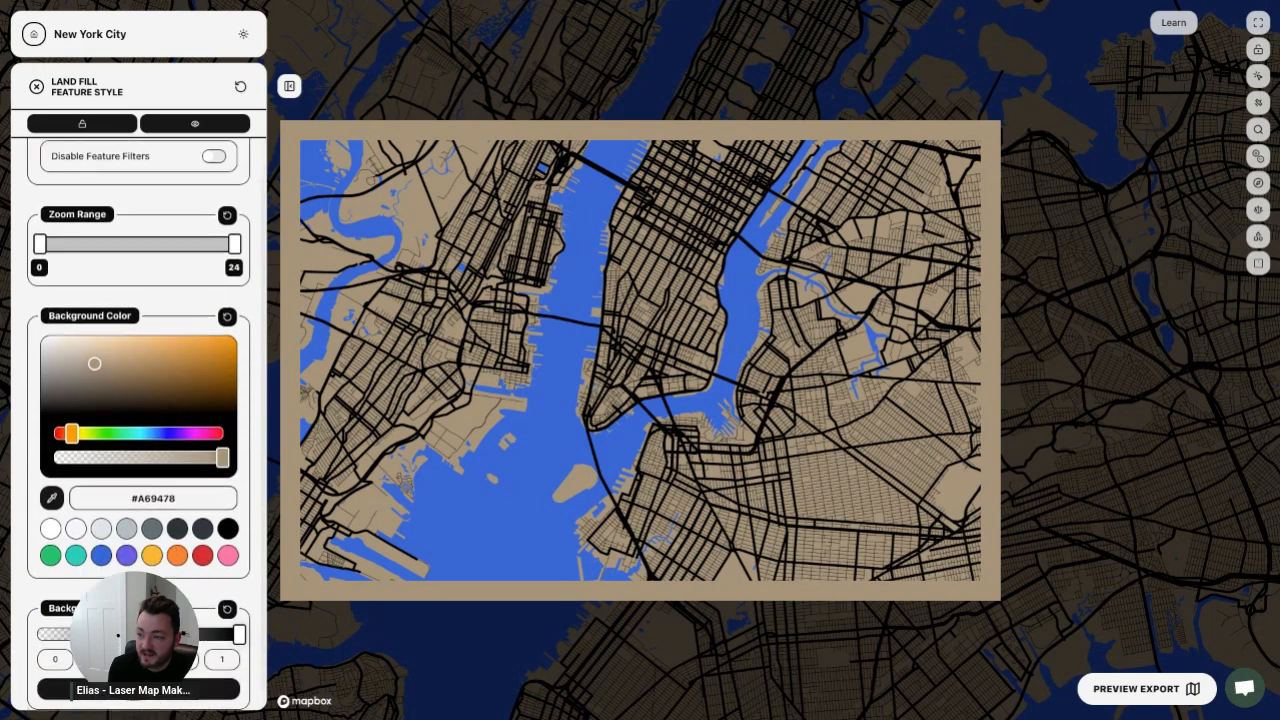
{"action": "scroll", "coordinate": [138, 400], "scroll_direction": "up", "scroll_amount": 1}
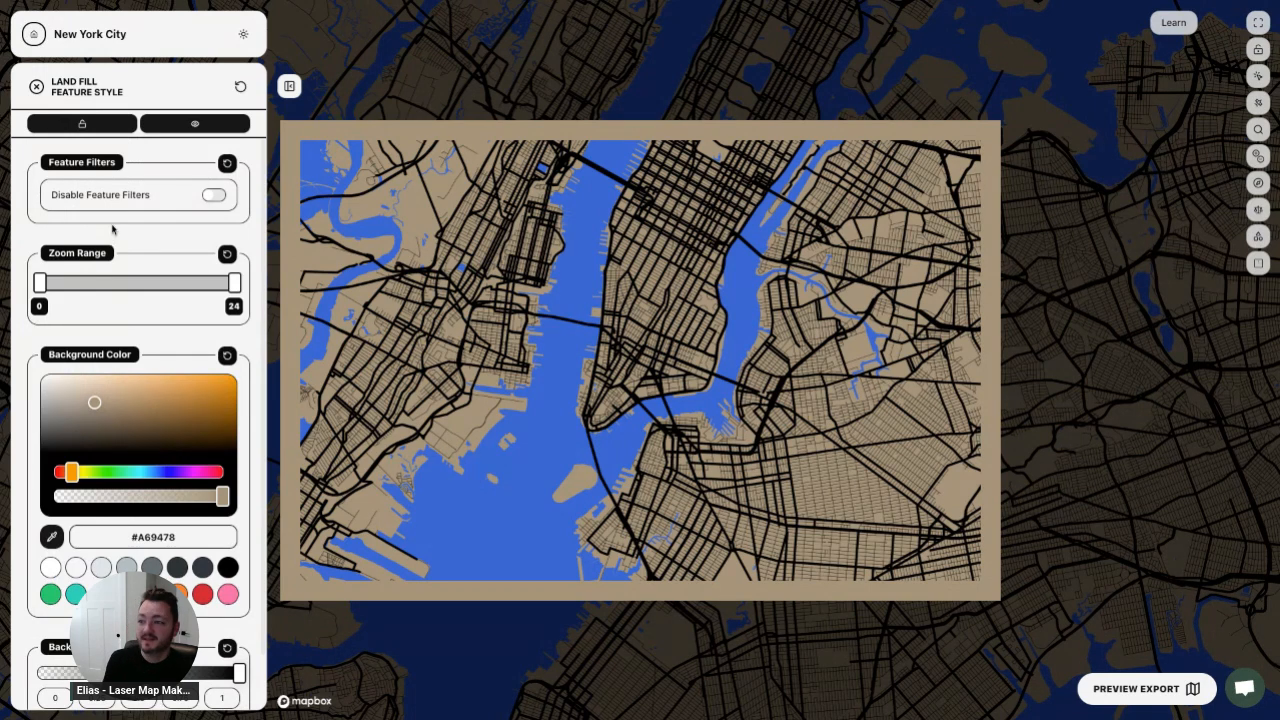
{"action": "left_click", "coordinate": [216, 195]}
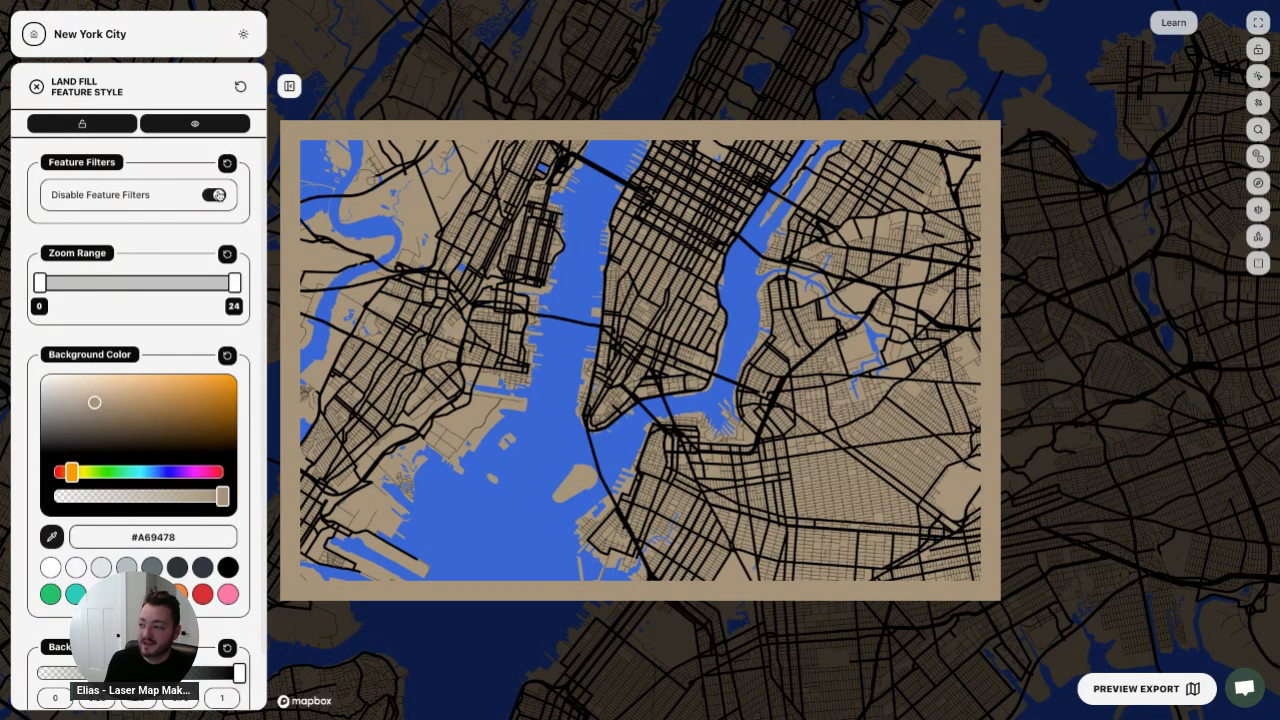
{"action": "left_click", "coordinate": [216, 195]}
- Set the Land Fill zoom range to 14–24 and check at which map zoom levels the land displays
{"action": "left_click_drag", "start_coordinate": [40, 284], "coordinate": [152, 284]}
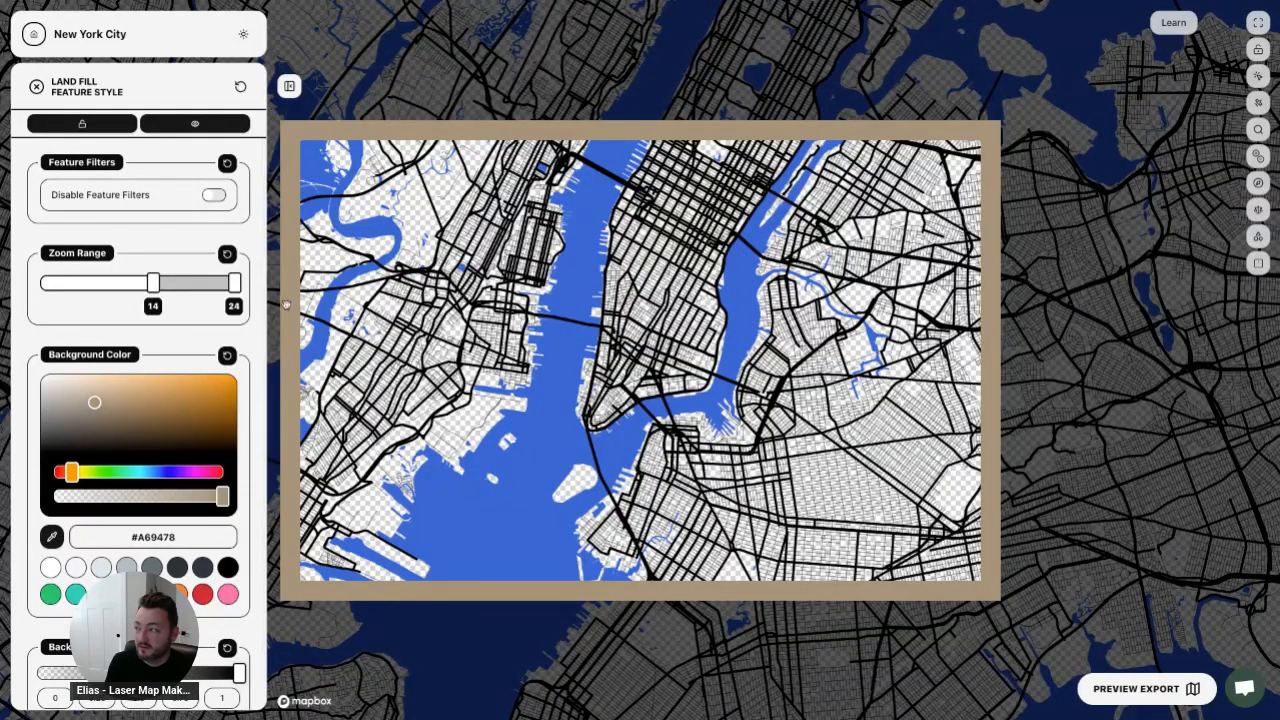
{"action": "scroll", "coordinate": [625, 312], "scroll_direction": "down", "scroll_amount": 5}
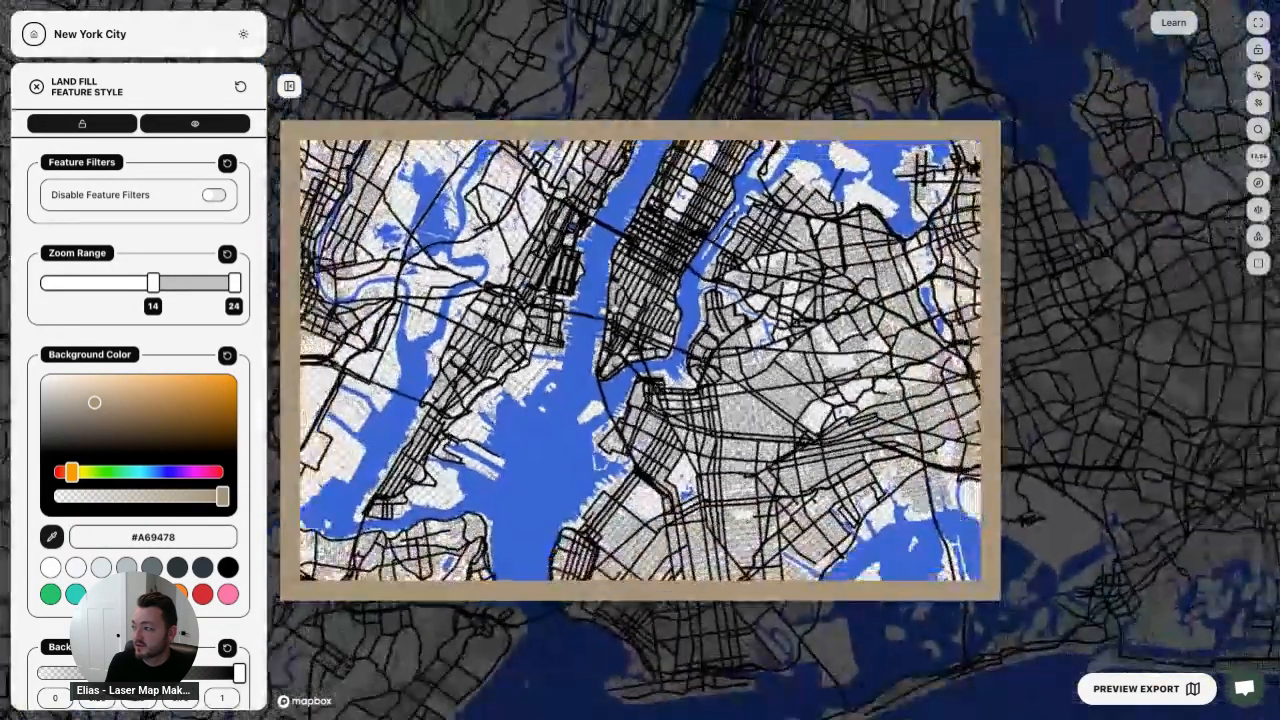
{"action": "scroll", "coordinate": [625, 312], "scroll_direction": "up", "scroll_amount": 10}
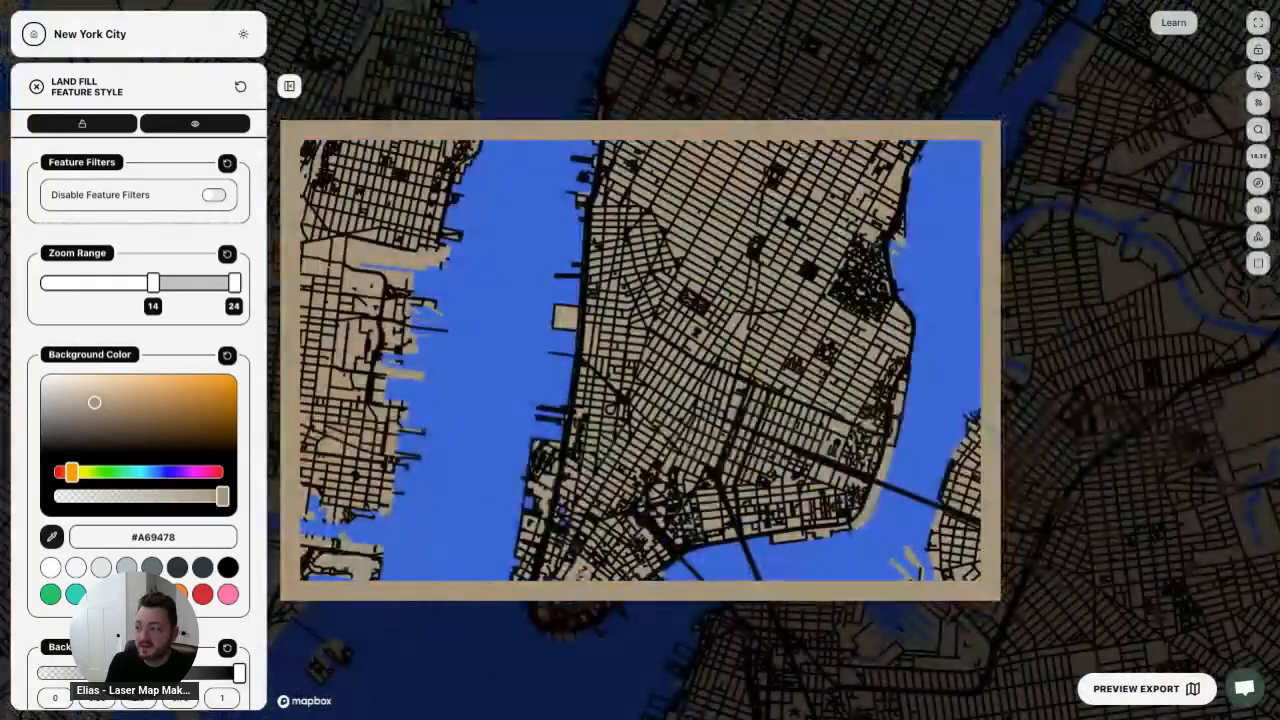
{"action": "scroll", "coordinate": [1121, 187], "scroll_direction": "down", "scroll_amount": 3}
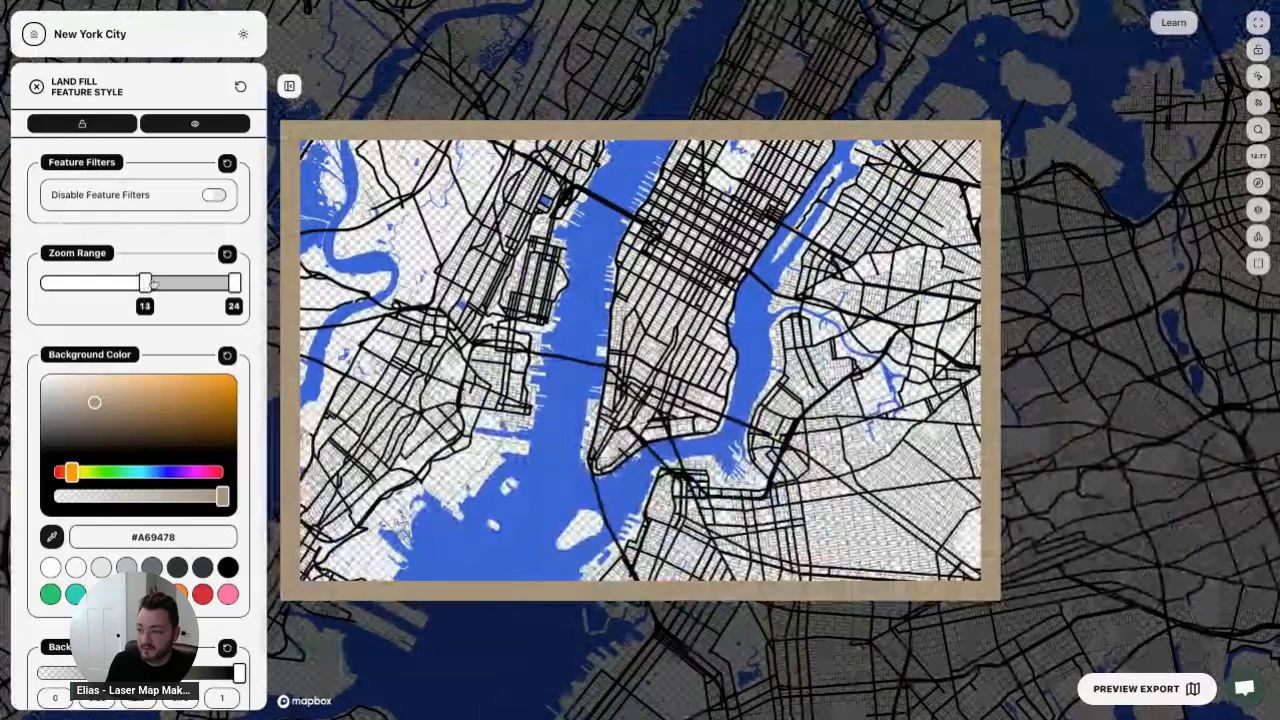
- Set the Land Fill zoom range to 0–24 and its background color to #4D391A
{"action": "left_click_drag", "start_coordinate": [153, 283], "coordinate": [40, 283]}
{"action": "scroll", "coordinate": [157, 325], "scroll_direction": "down", "scroll_amount": 1}
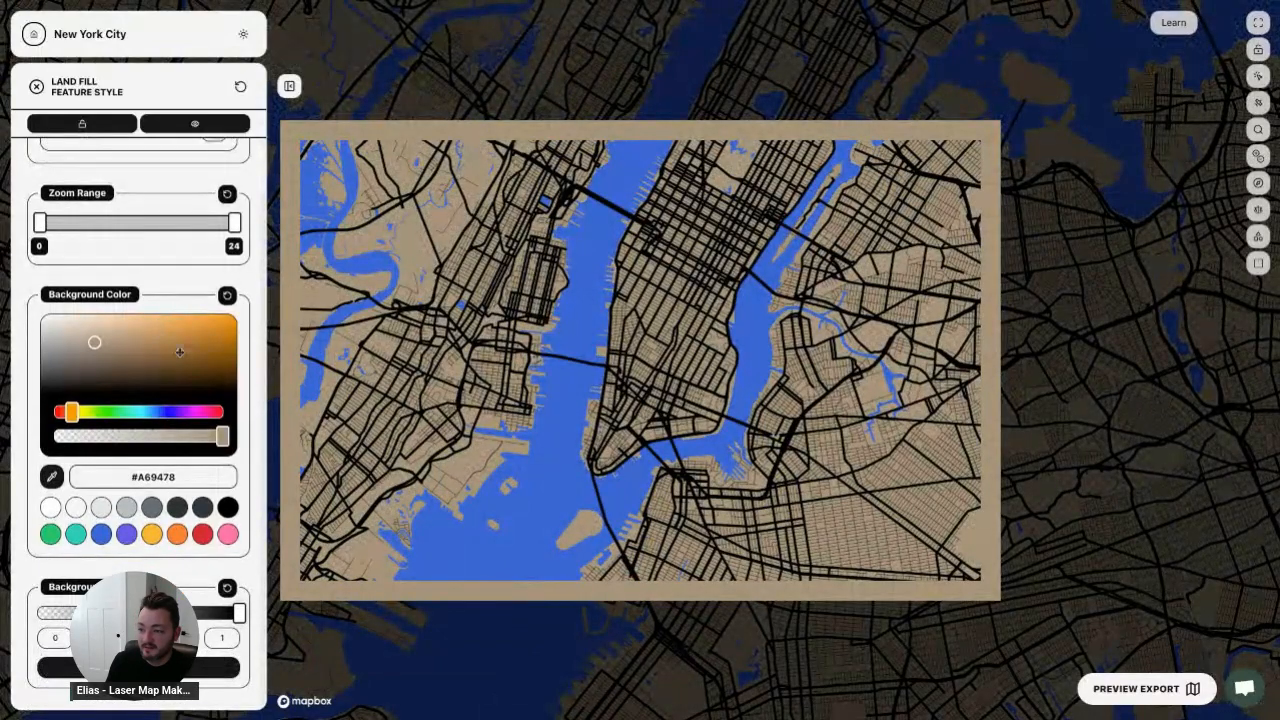
{"action": "left_click", "coordinate": [170, 370]}
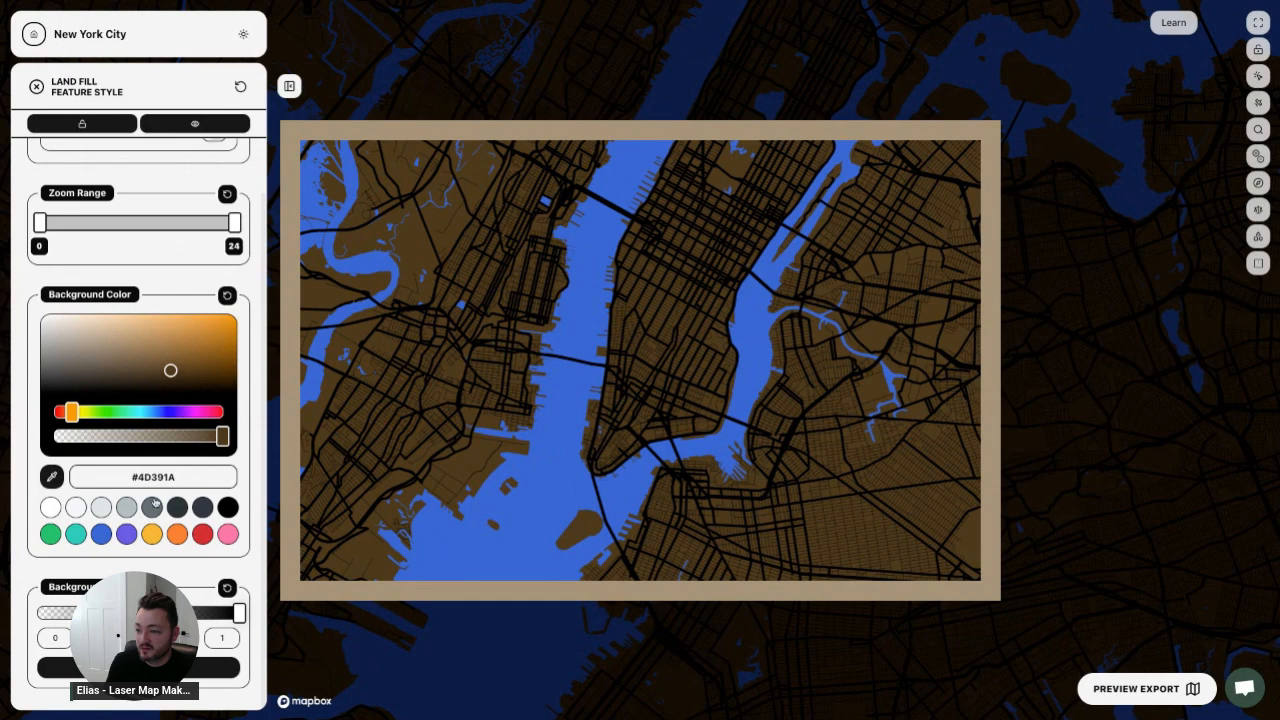
- Sample the map frame's tan color #A69479 as the Land Fill background and leave the Land Fill style
{"action": "left_click", "coordinate": [55, 481]}
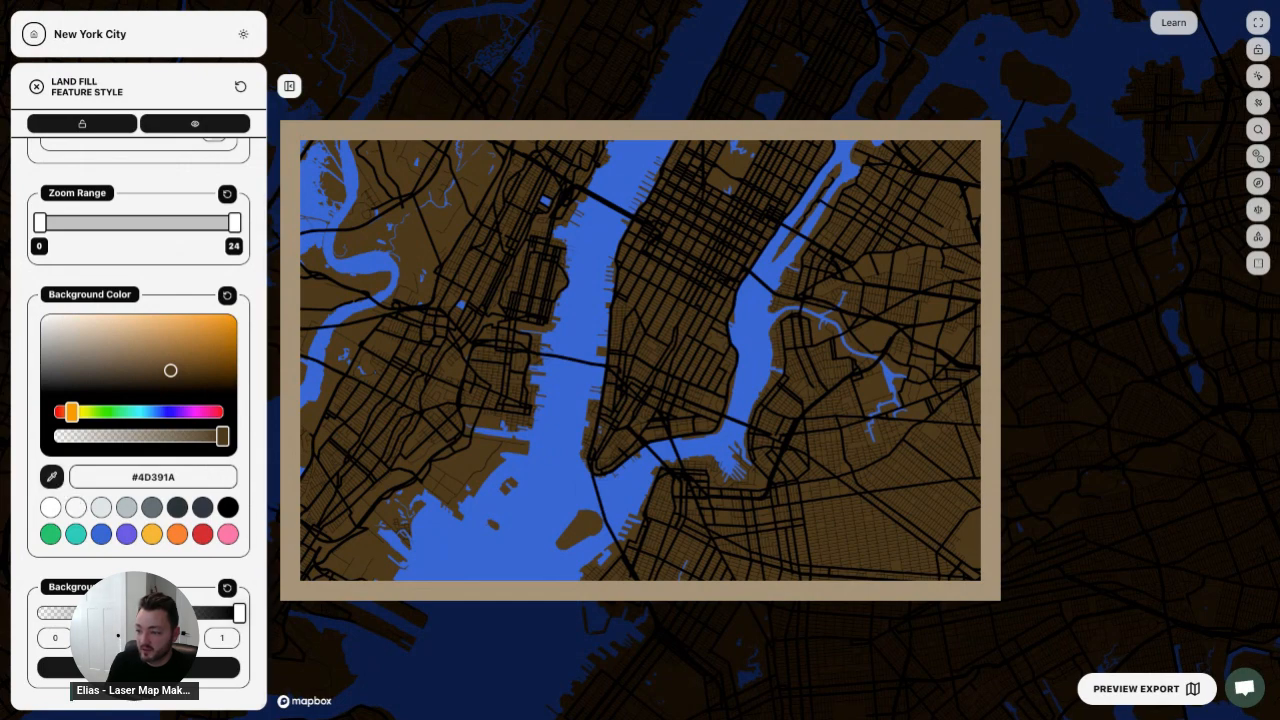
{"action": "left_click", "coordinate": [290, 350]}
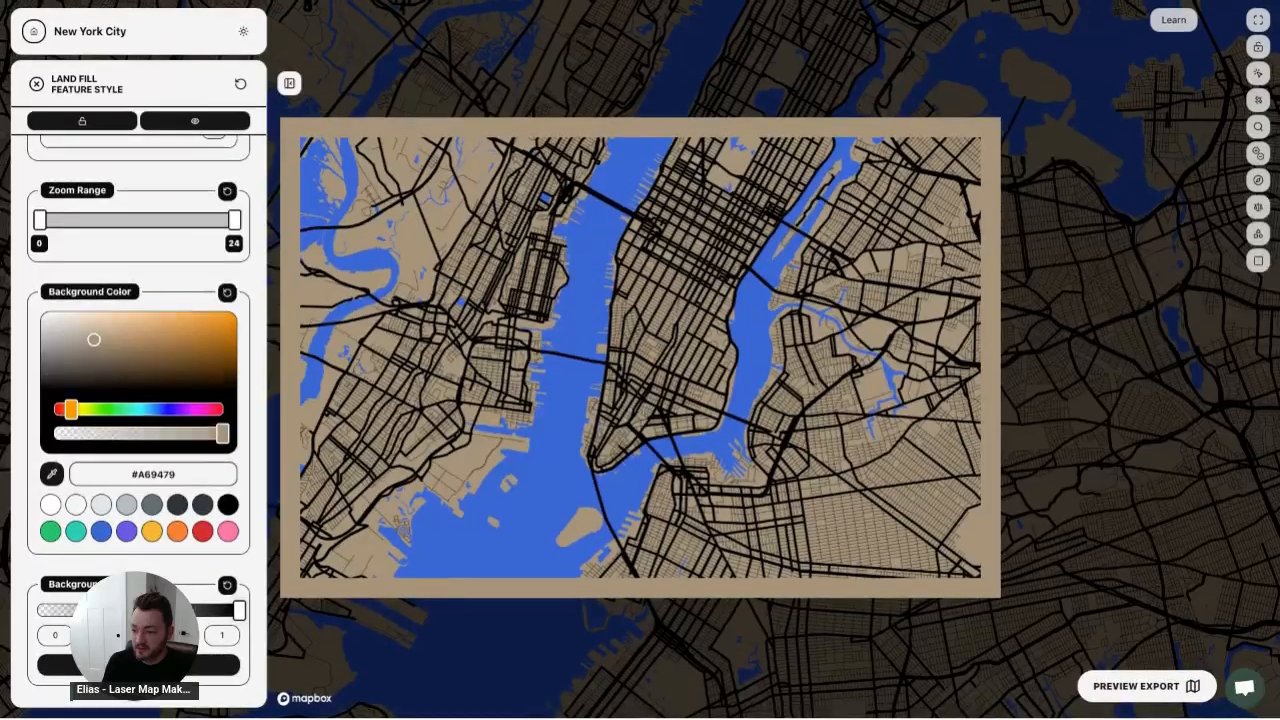
{"action": "scroll", "coordinate": [138, 400], "scroll_direction": "up", "scroll_amount": 1}
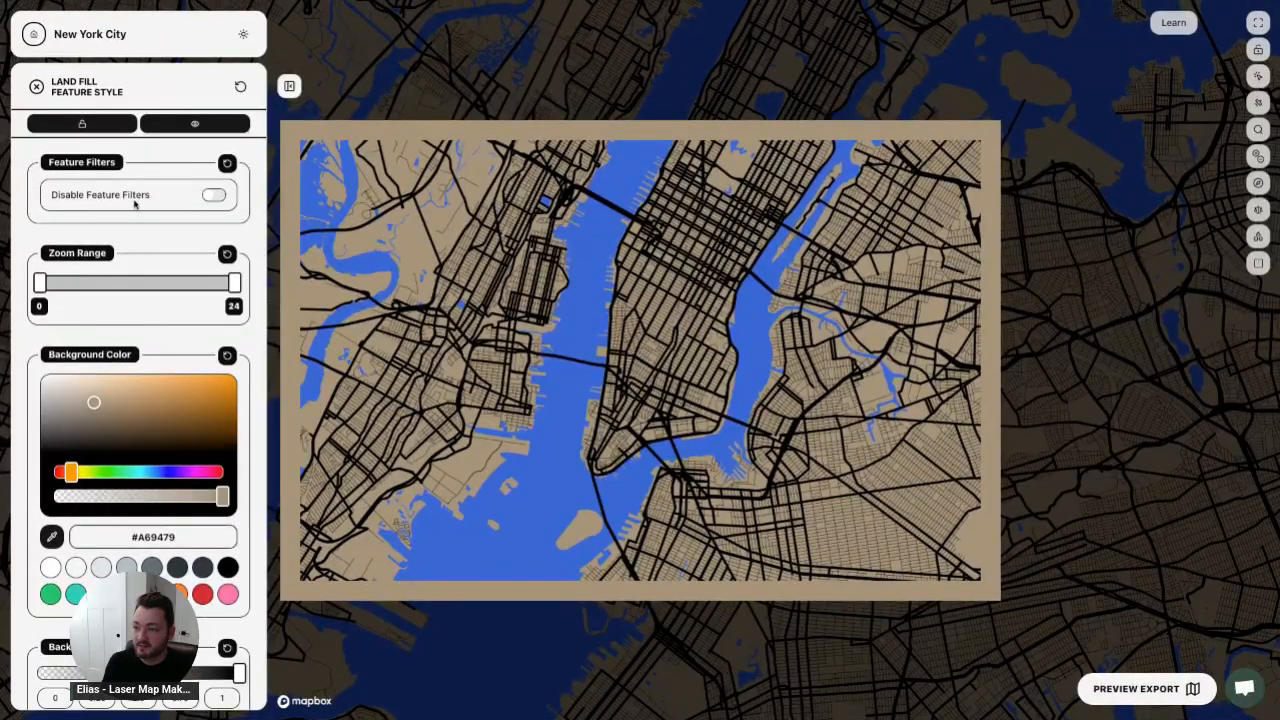
{"action": "left_click", "coordinate": [36, 87]}
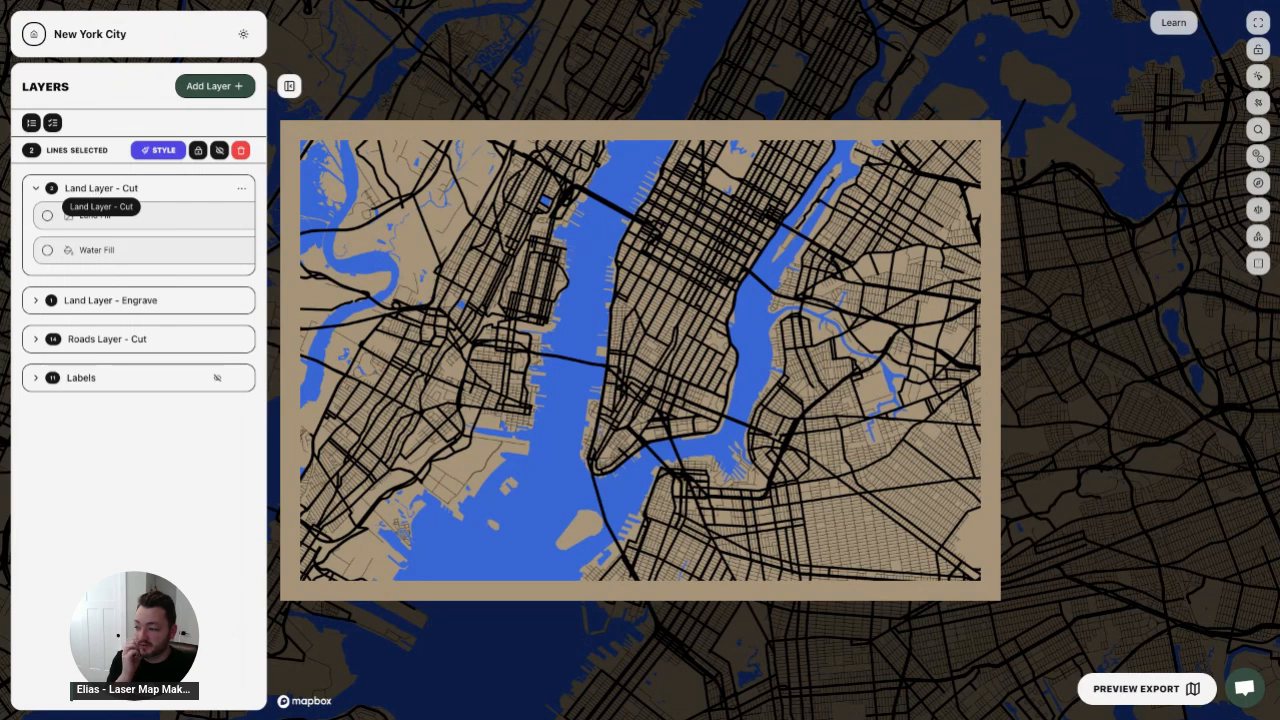
- Collapse Land Layer - Cut and show the hidden Labels layer on the map
{"action": "left_click", "coordinate": [100, 190]}
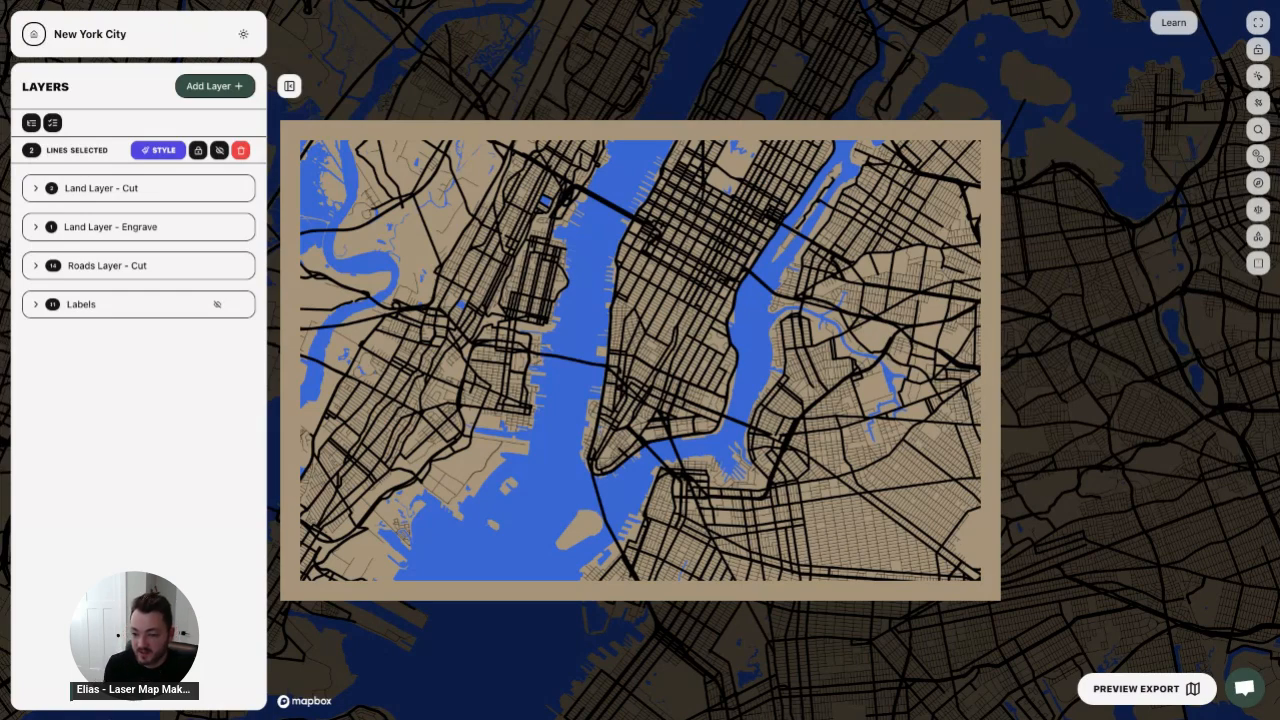
{"action": "left_click", "coordinate": [243, 306]}
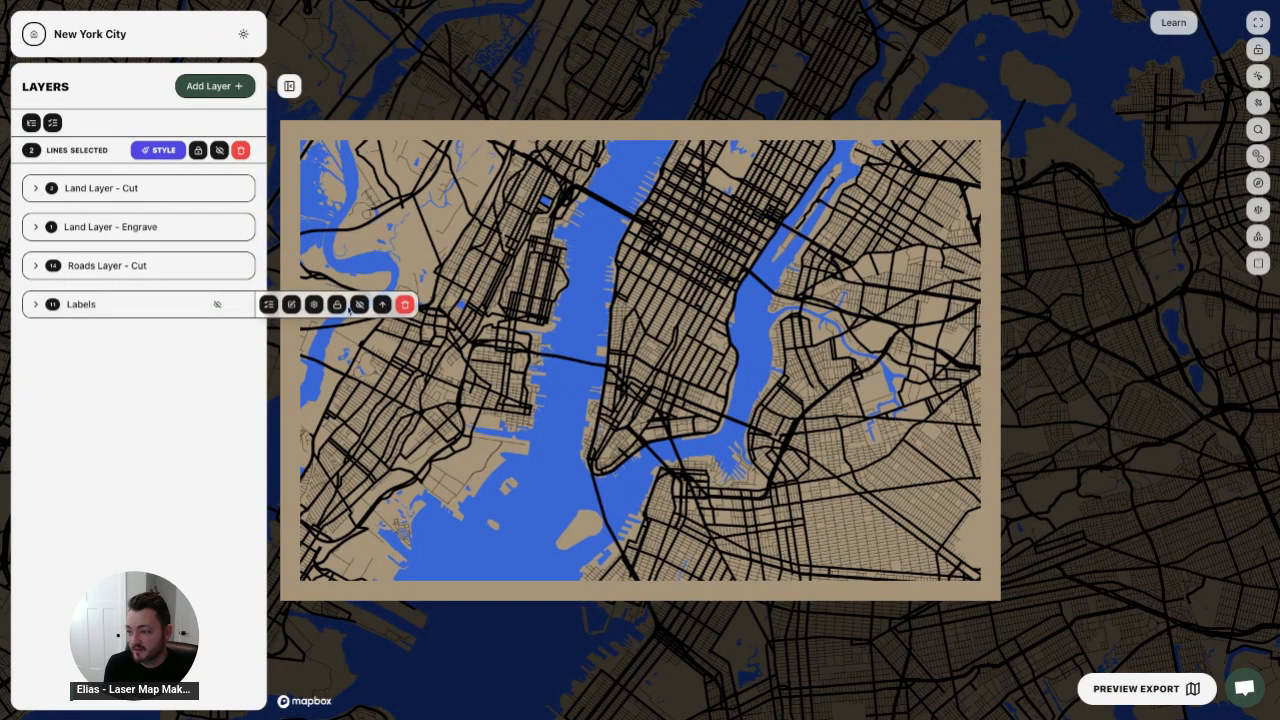
{"action": "left_click", "coordinate": [359, 305]}
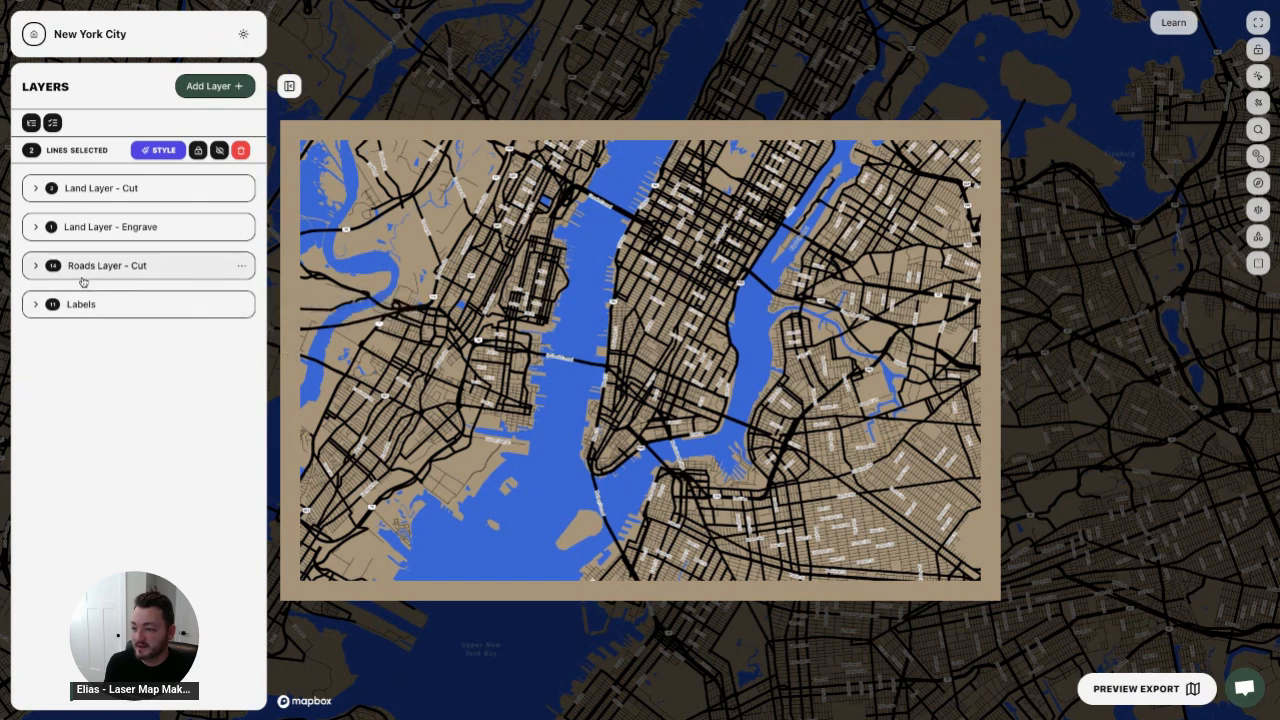
- Add the Buildings Outlines feature from Miscellaneous to the Labels layer and update the layer
{"action": "left_click", "coordinate": [242, 304]}
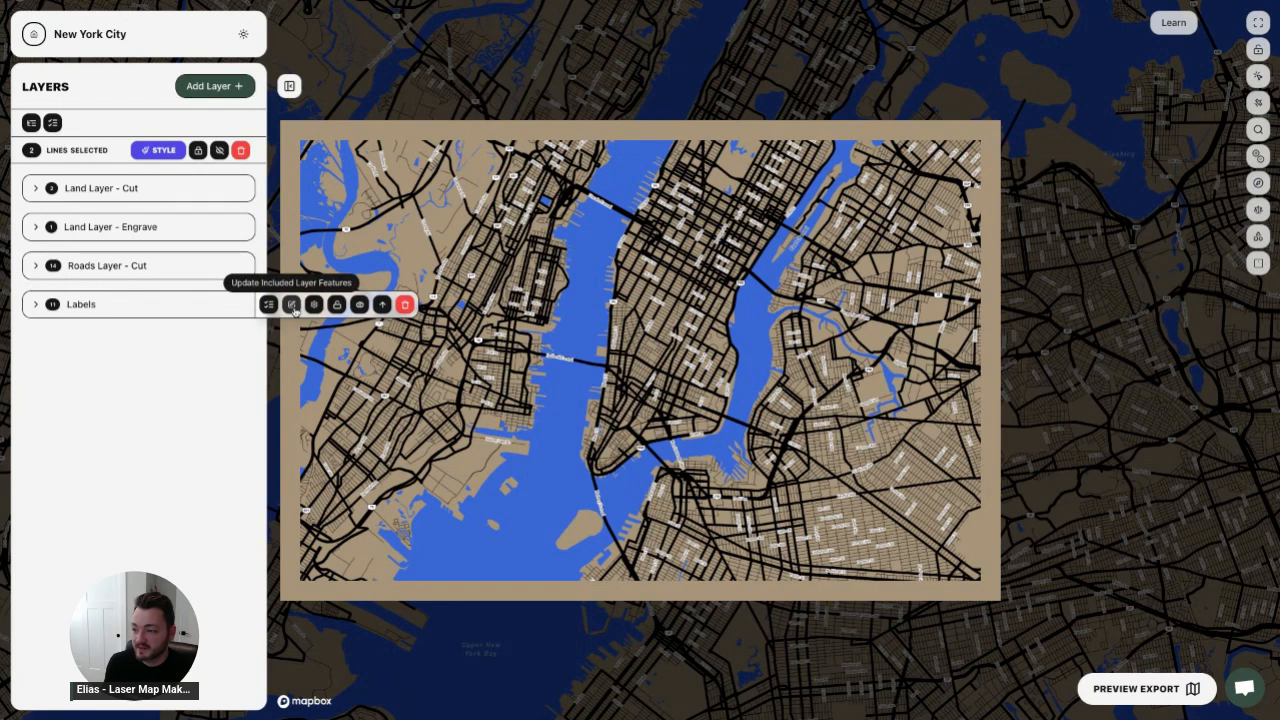
{"action": "left_click", "coordinate": [291, 304]}
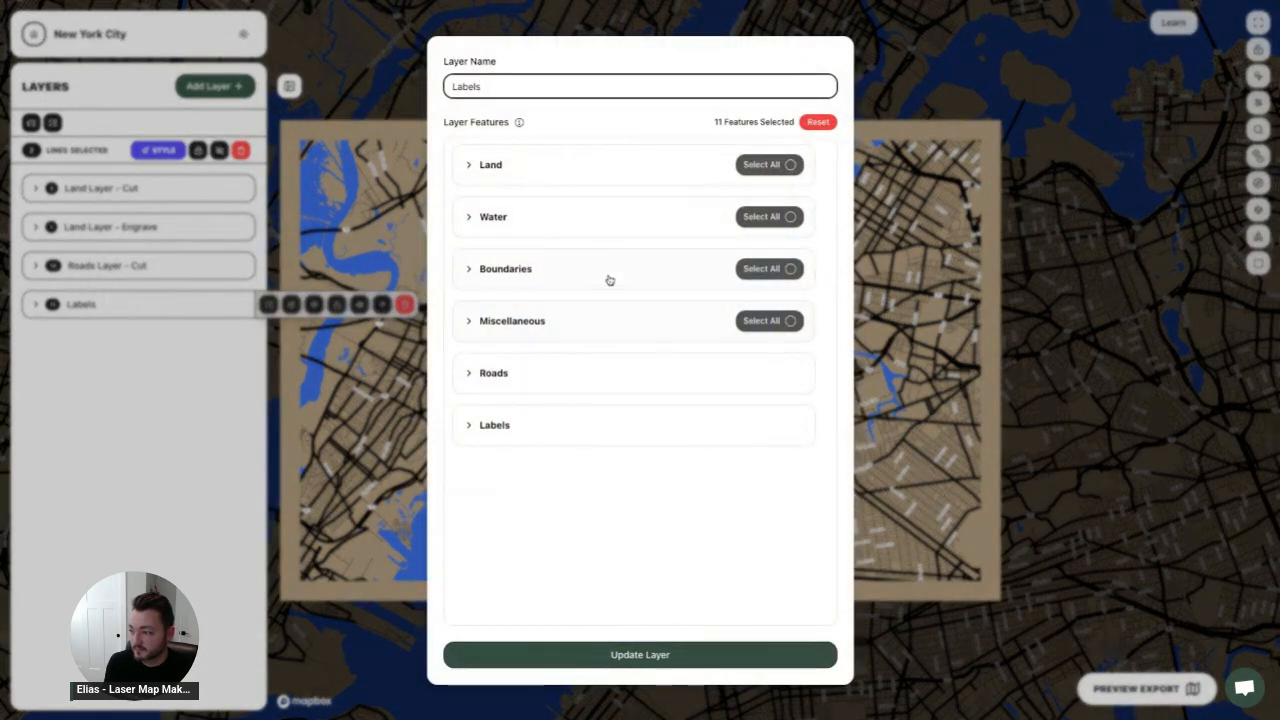
{"action": "left_click", "coordinate": [631, 322]}
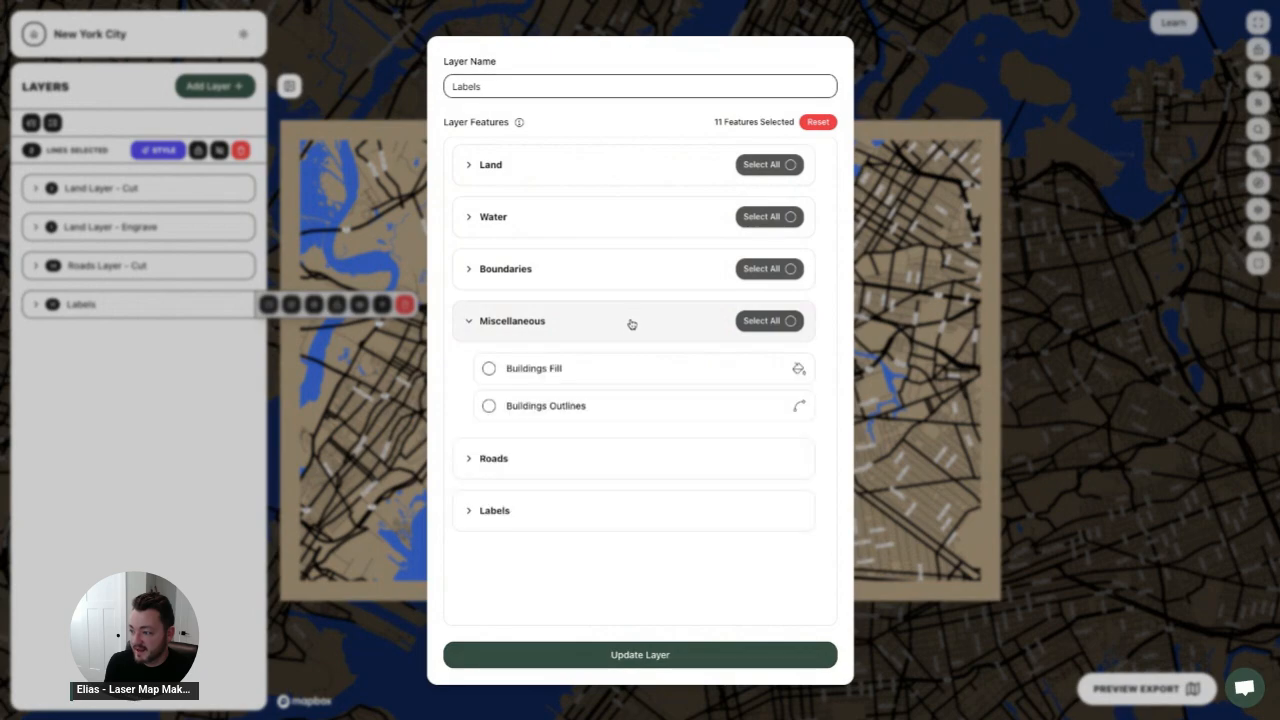
{"action": "left_click", "coordinate": [629, 402]}
{"action": "left_click", "coordinate": [675, 657]}
- Examine the building outlines and labels on the Manhattan blocks at several map zoom levels, ending close in on individual buildings
{"action": "scroll", "coordinate": [660, 405], "scroll_direction": "up", "scroll_amount": 10}
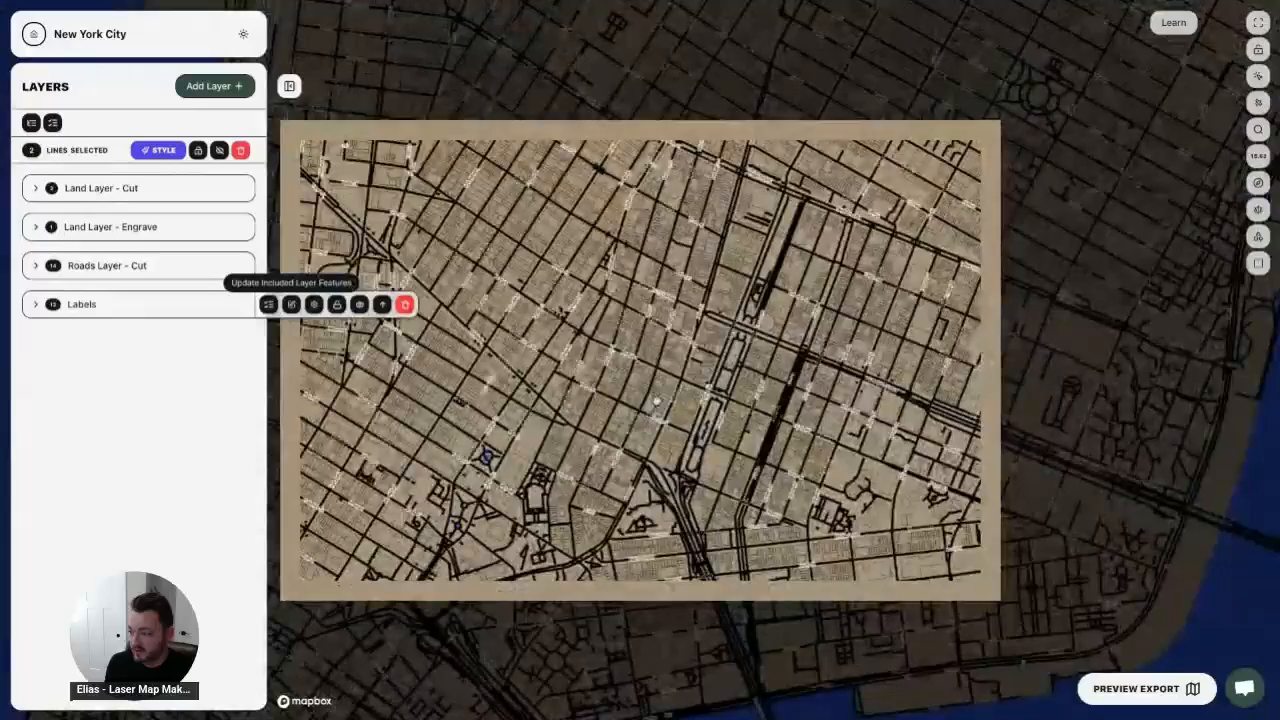
{"action": "scroll", "coordinate": [656, 402], "scroll_direction": "up", "scroll_amount": 3}
{"action": "scroll", "coordinate": [657, 400], "scroll_direction": "down", "scroll_amount": 5}
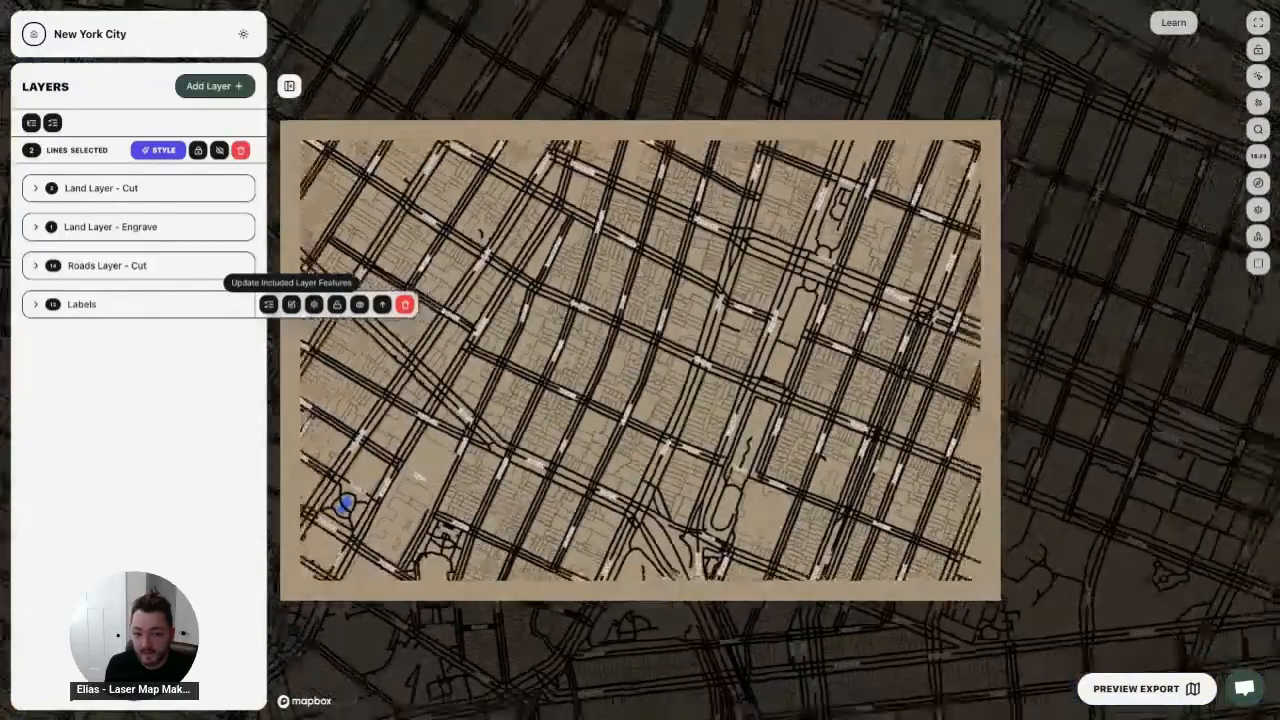
{"action": "scroll", "coordinate": [550, 393], "scroll_direction": "up", "scroll_amount": 4}
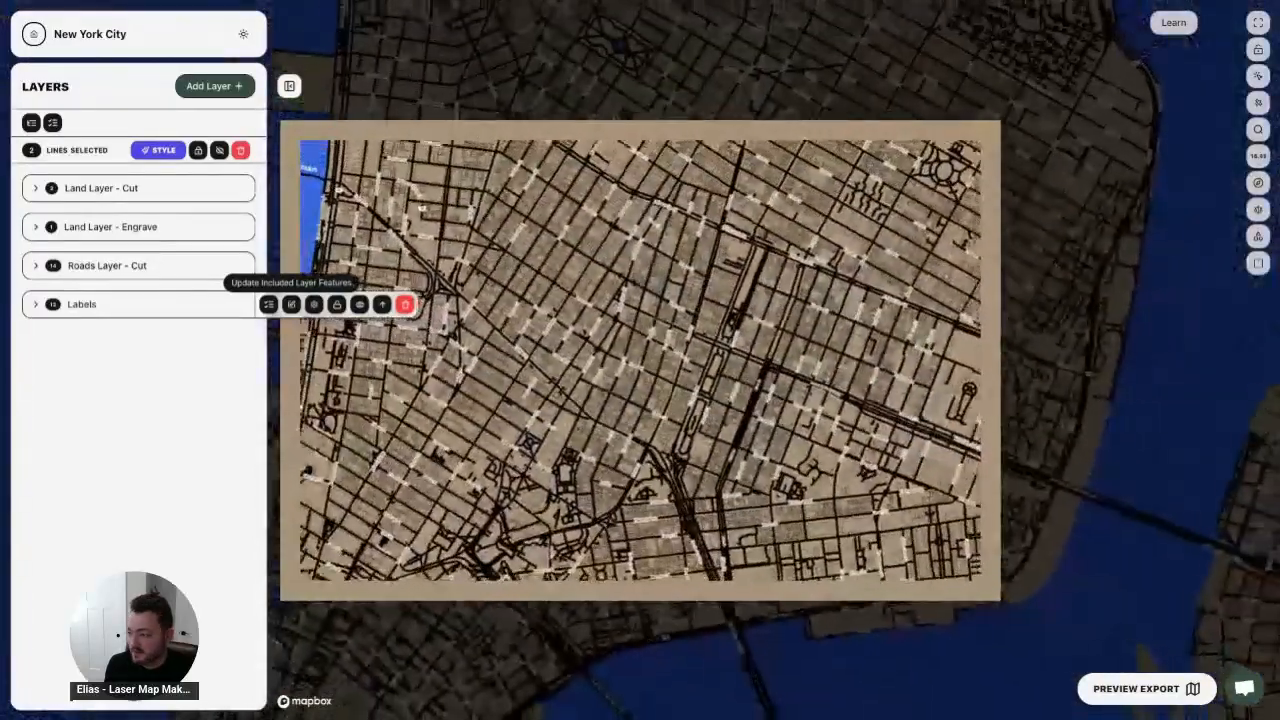
{"action": "scroll", "coordinate": [549, 393], "scroll_direction": "down", "scroll_amount": 4}
{"action": "scroll", "coordinate": [549, 393], "scroll_direction": "up", "scroll_amount": 4}
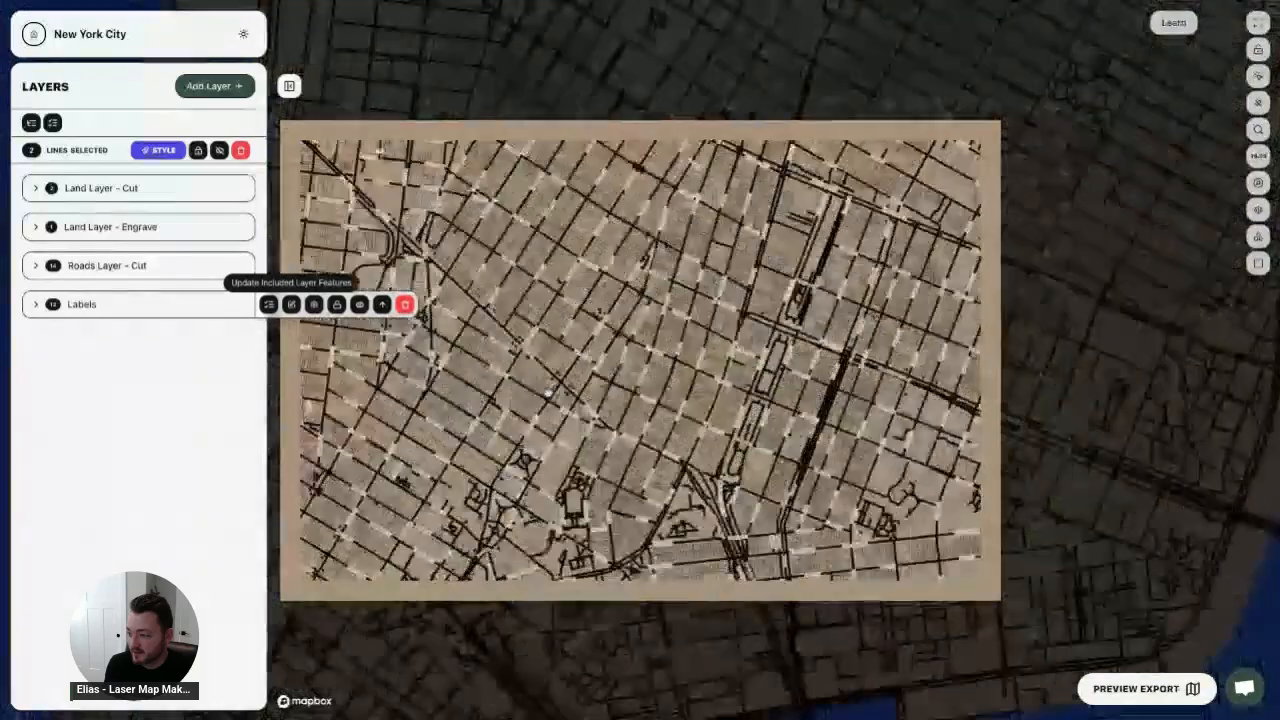
{"action": "scroll", "coordinate": [549, 393], "scroll_direction": "down", "scroll_amount": 4}
{"action": "scroll", "coordinate": [549, 393], "scroll_direction": "up", "scroll_amount": 4}
{"action": "scroll", "coordinate": [549, 393], "scroll_direction": "up", "scroll_amount": 4}
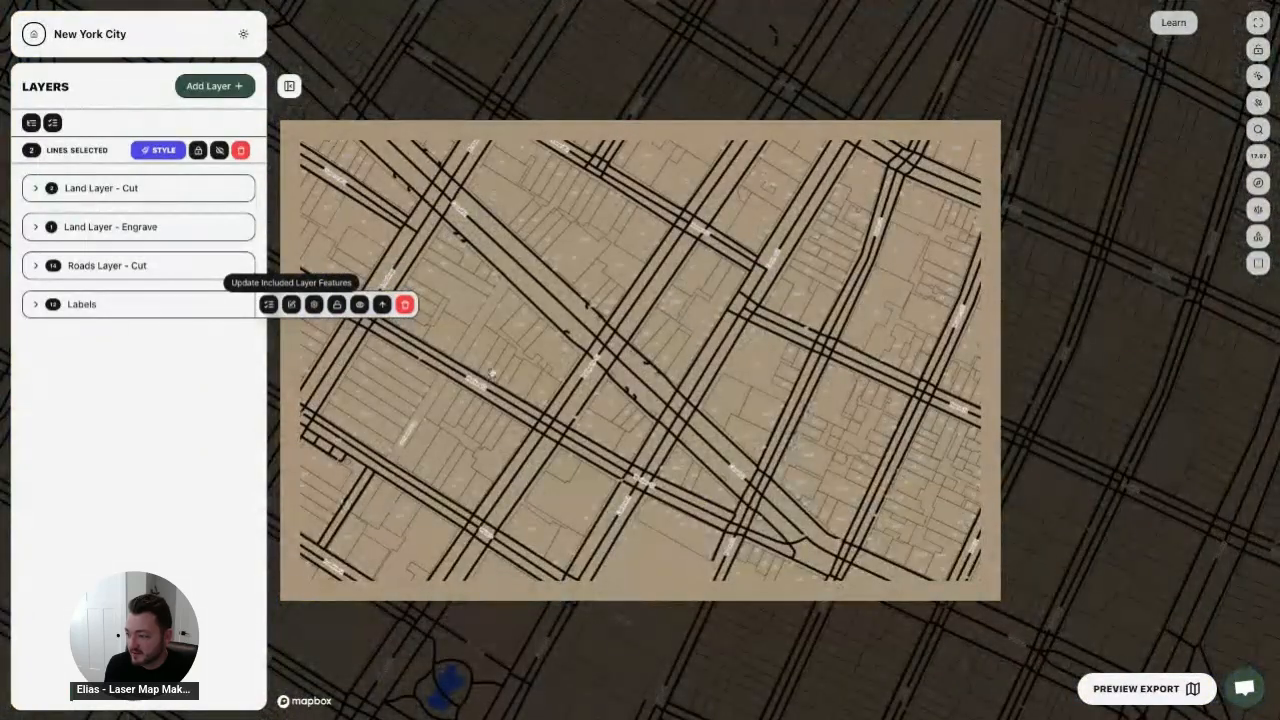
{"action": "scroll", "coordinate": [490, 375], "scroll_direction": "up", "scroll_amount": 4}
{"action": "scroll", "coordinate": [492, 380], "scroll_direction": "up", "scroll_amount": 5}
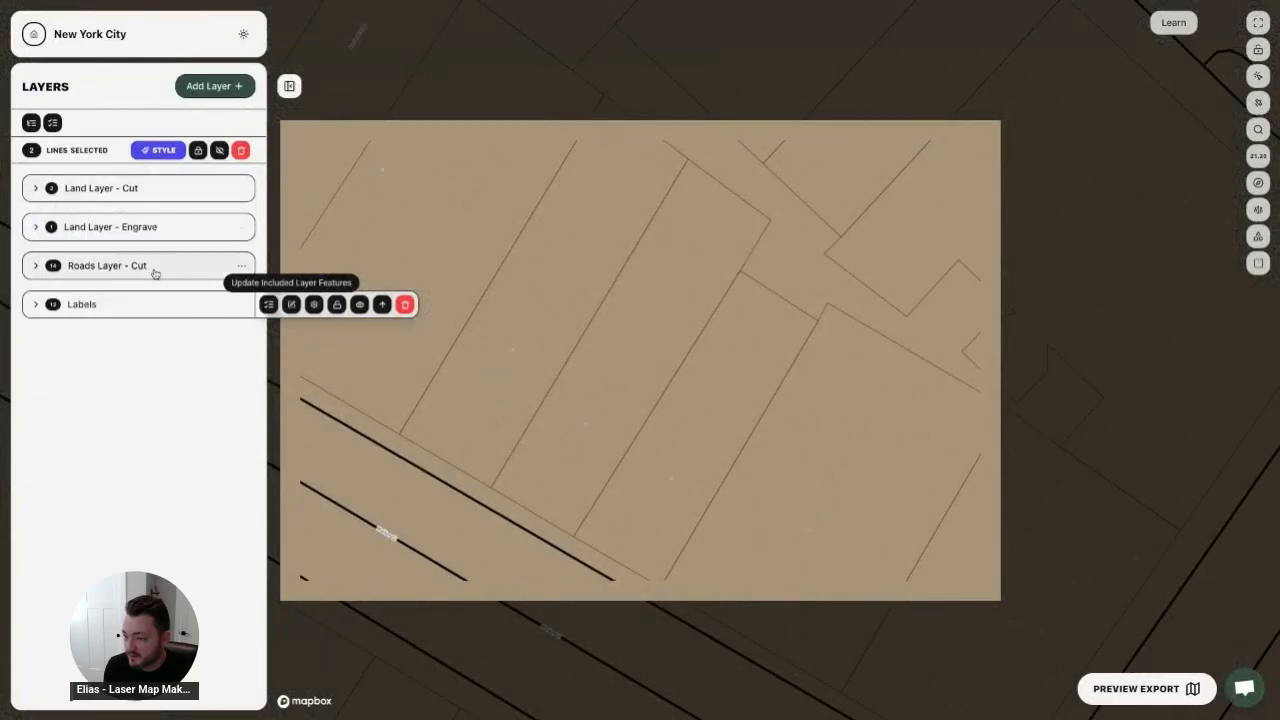
- Open the Building Numbers style from the Labels layer, try several preset text sizes and settle on 48
{"action": "left_click", "coordinate": [124, 304]}
{"action": "scroll", "coordinate": [146, 330], "scroll_direction": "down", "scroll_amount": 1}
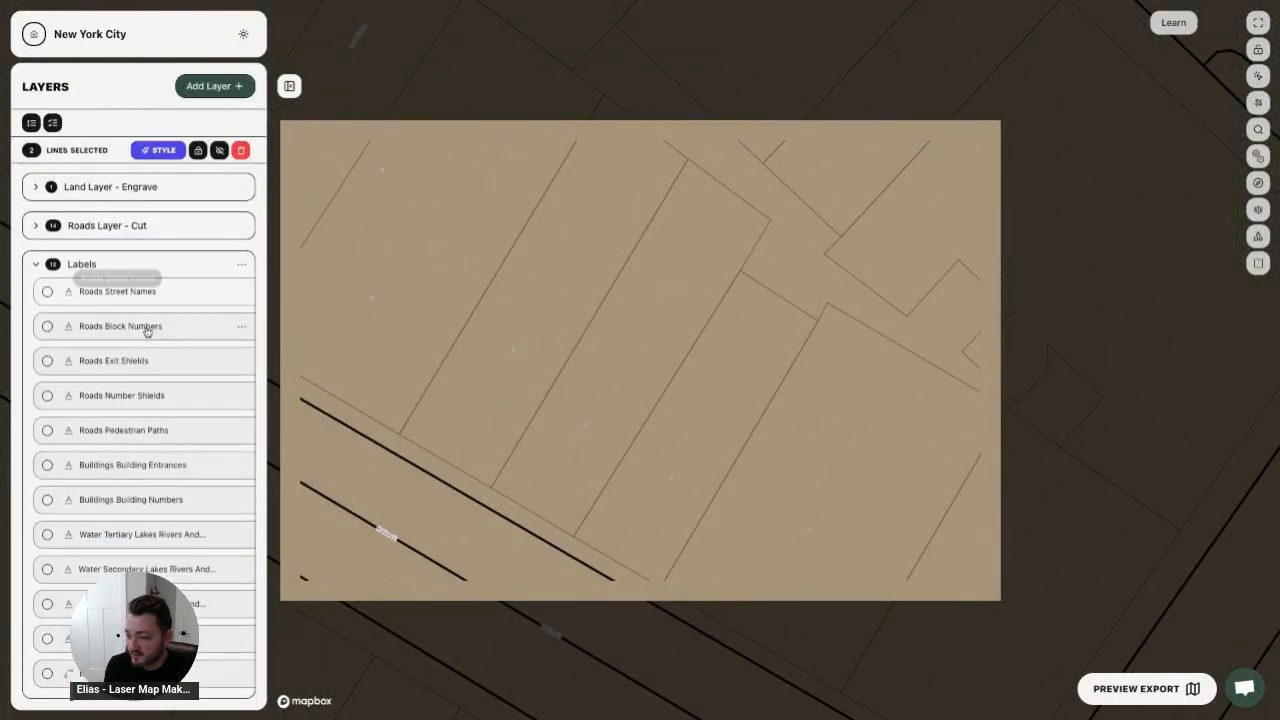
{"action": "left_click", "coordinate": [158, 508]}
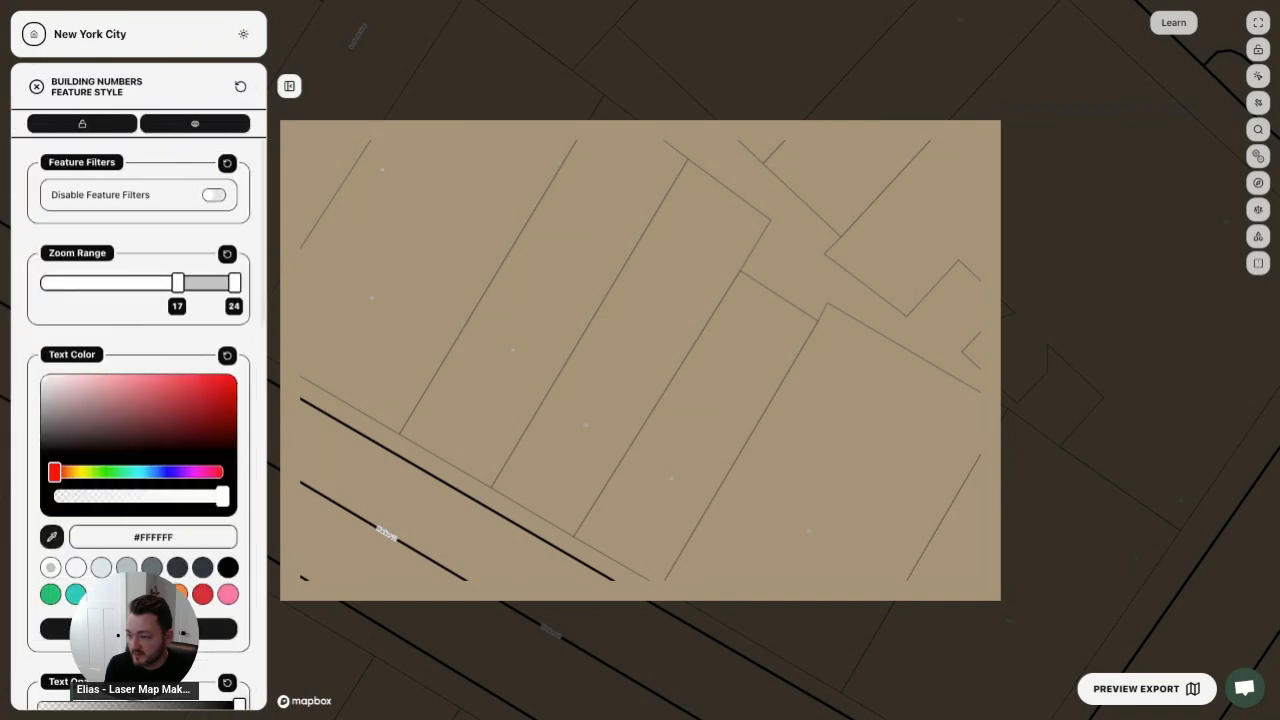
{"action": "scroll", "coordinate": [138, 420], "scroll_direction": "down", "scroll_amount": 5}
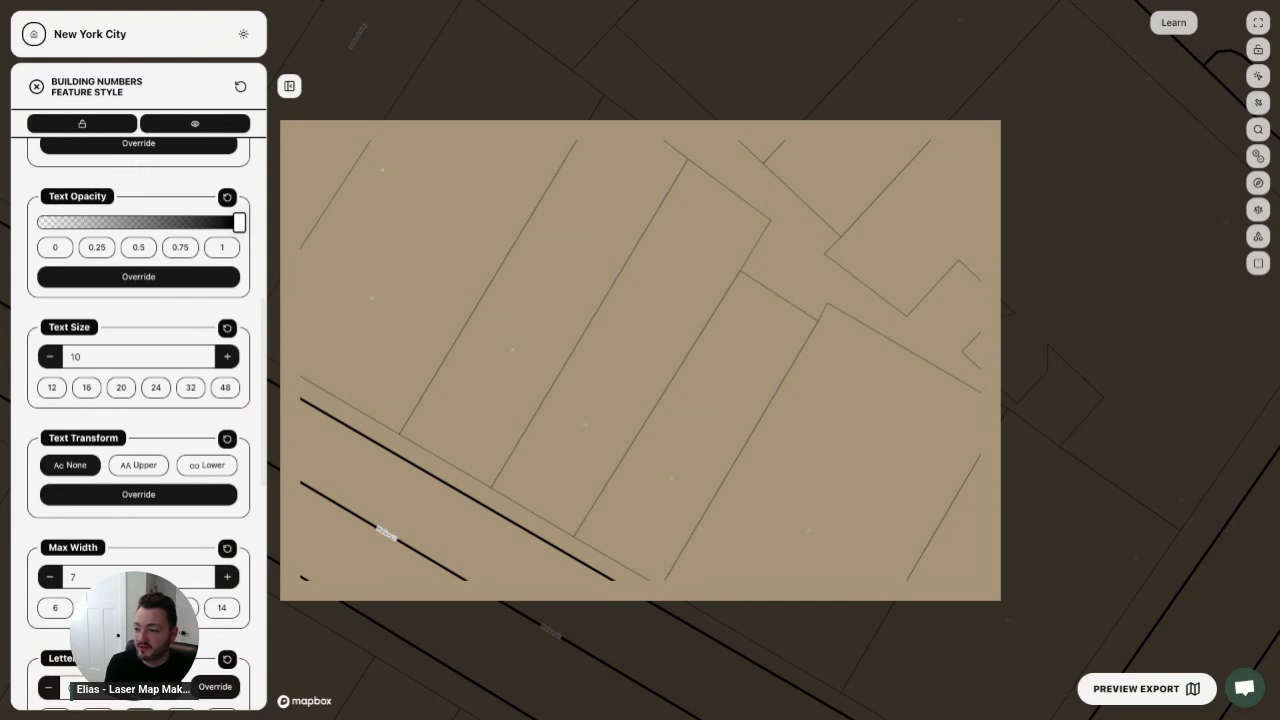
{"action": "scroll", "coordinate": [20, 483], "scroll_direction": "up", "scroll_amount": 5}
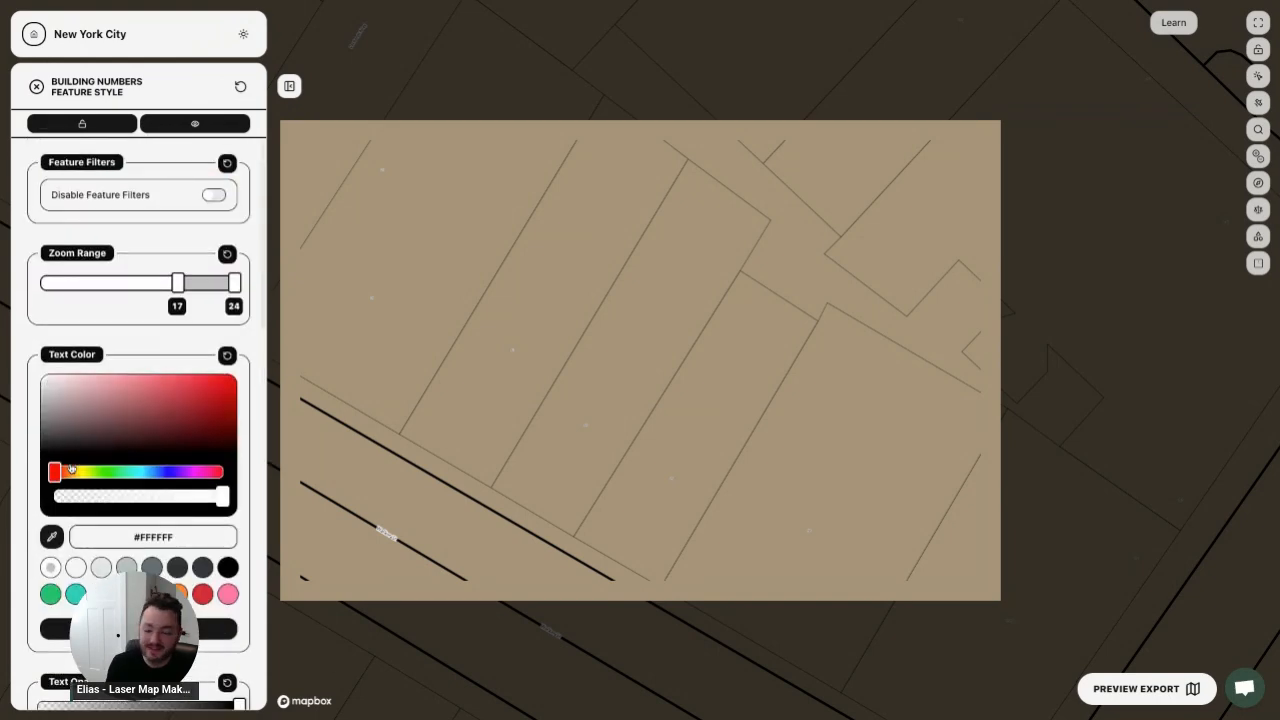
{"action": "scroll", "coordinate": [71, 467], "scroll_direction": "down", "scroll_amount": 1}
{"action": "scroll", "coordinate": [71, 467], "scroll_direction": "down", "scroll_amount": 4}
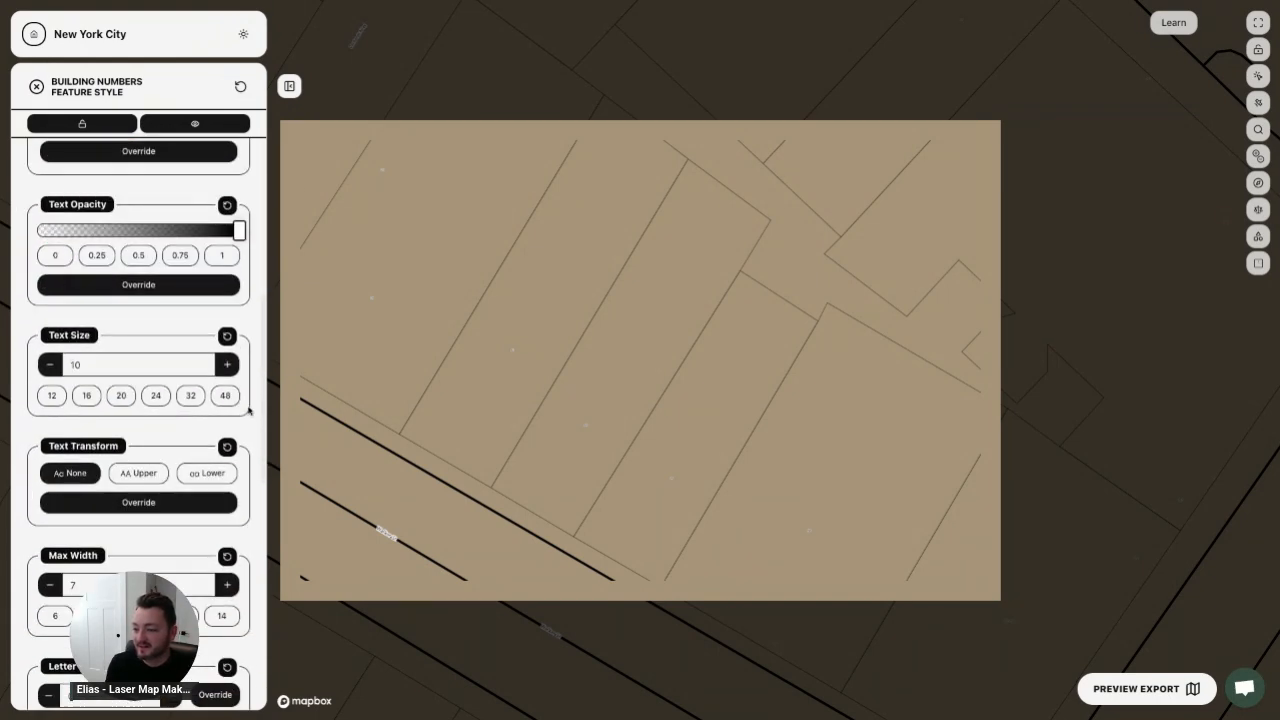
{"action": "left_click", "coordinate": [228, 396]}
{"action": "left_click", "coordinate": [190, 396]}
{"action": "left_click", "coordinate": [155, 396]}
{"action": "left_click", "coordinate": [226, 396]}
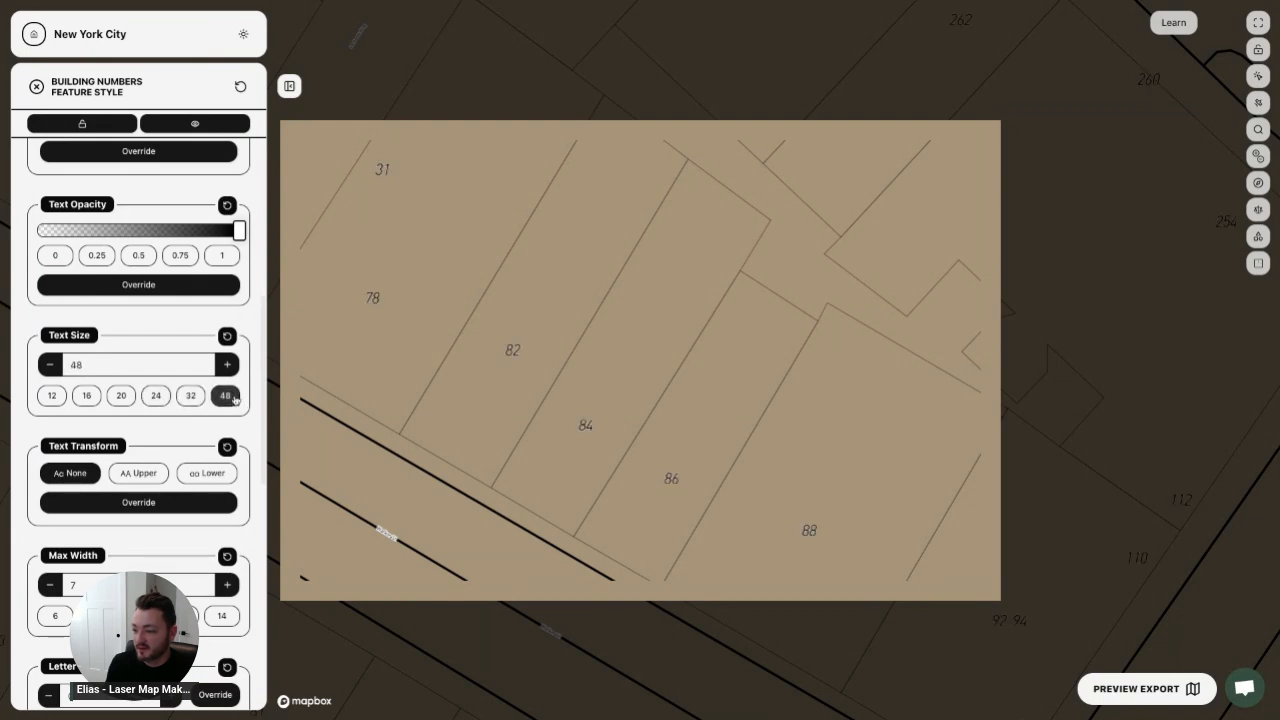
- Set the building numbers' text transform to Lower and leave the Building Numbers style
{"action": "left_click", "coordinate": [140, 474]}
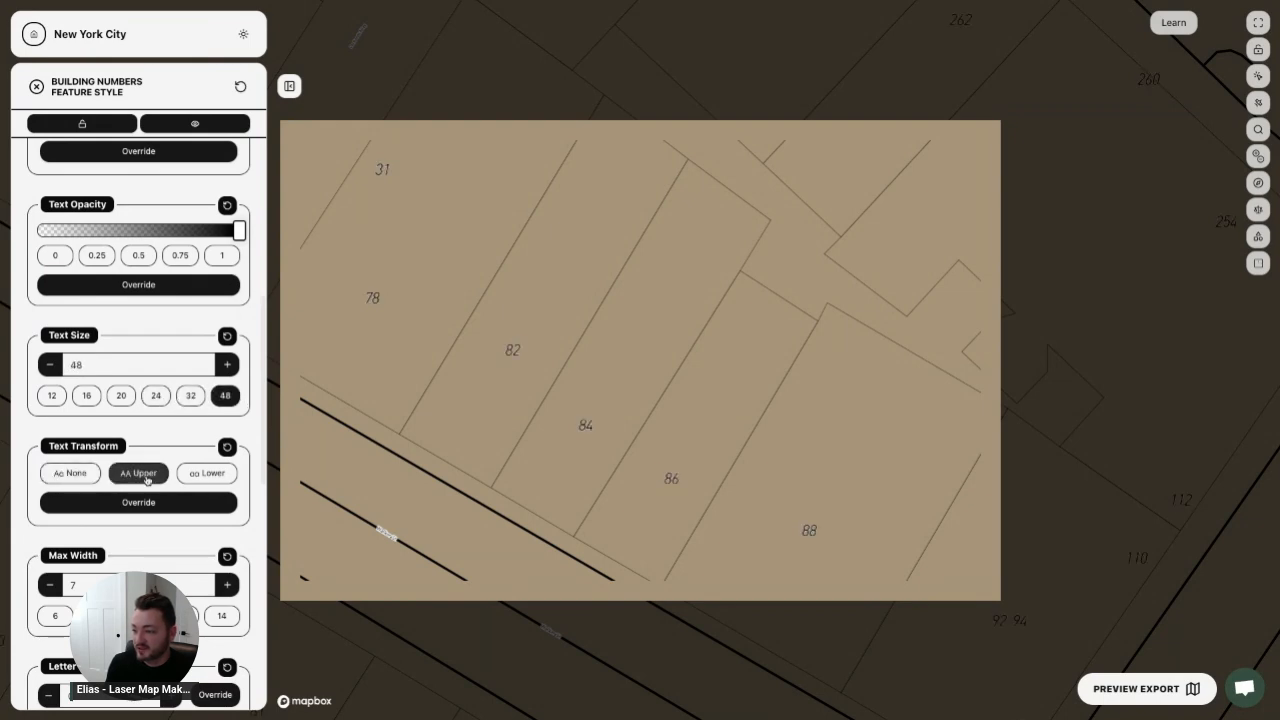
{"action": "left_click", "coordinate": [202, 474]}
{"action": "scroll", "coordinate": [417, 417], "scroll_direction": "down", "scroll_amount": 5}
{"action": "scroll", "coordinate": [396, 455], "scroll_direction": "up", "scroll_amount": 5}
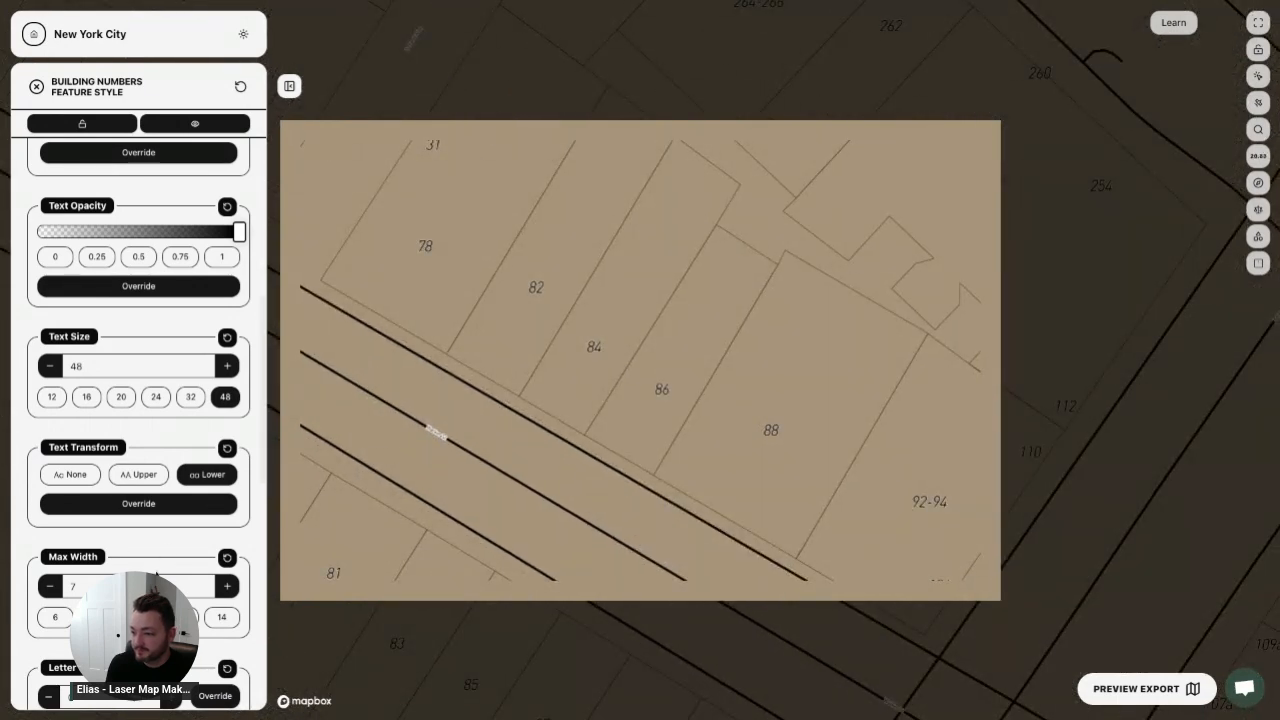
{"action": "scroll", "coordinate": [168, 557], "scroll_direction": "down", "scroll_amount": 5}
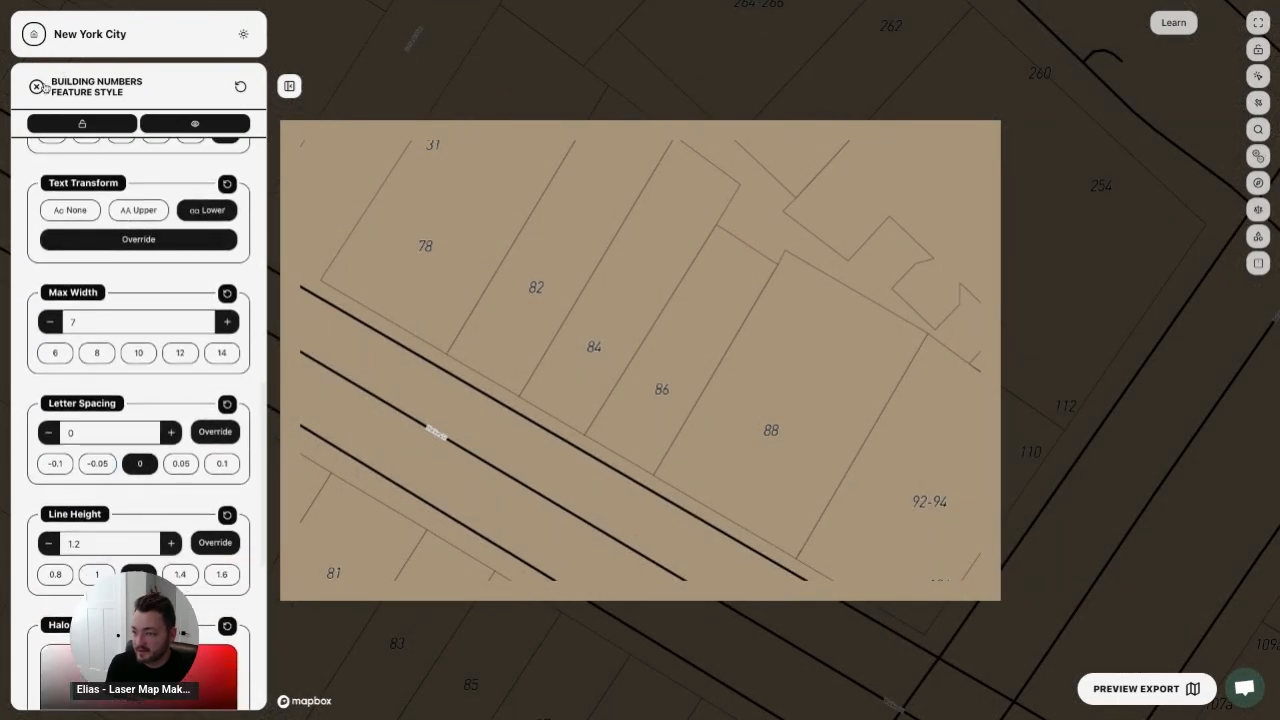
{"action": "left_click", "coordinate": [40, 87]}
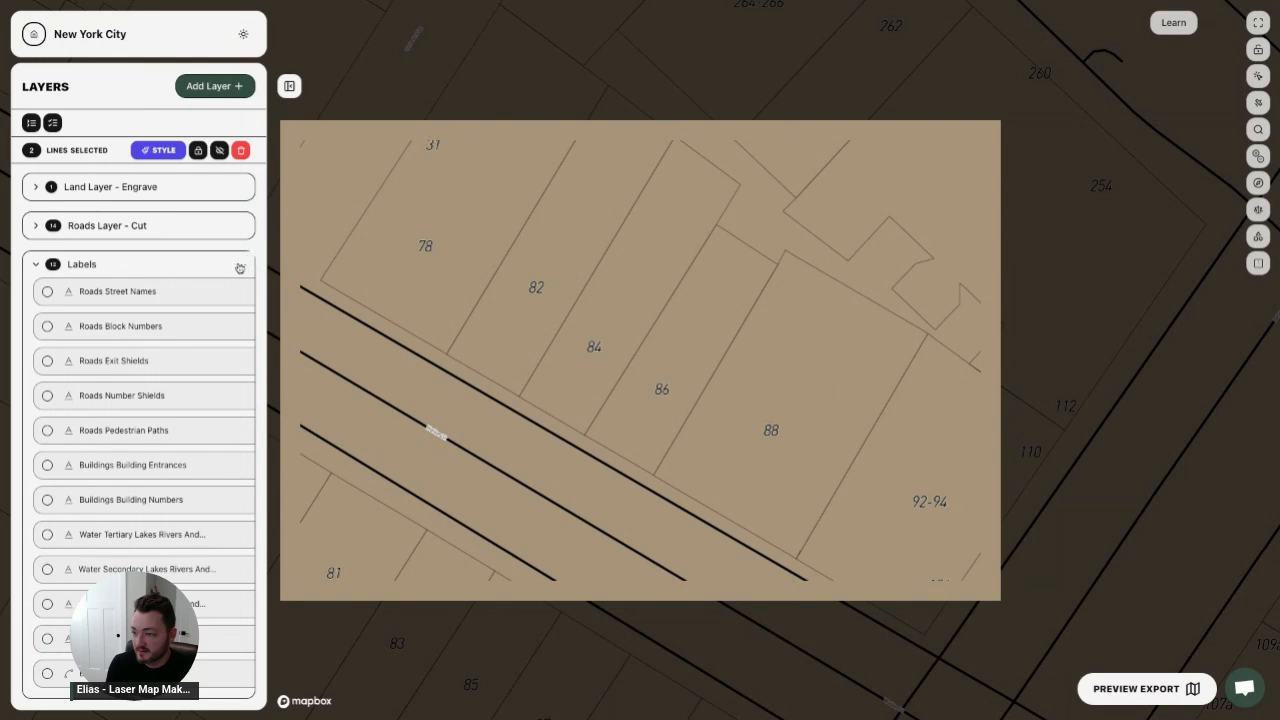
- Select the Labels layer's features except Buildings Outlines, clearing and redoing the selection once, and open the Ferry Lines style
{"action": "left_click", "coordinate": [269, 265]}
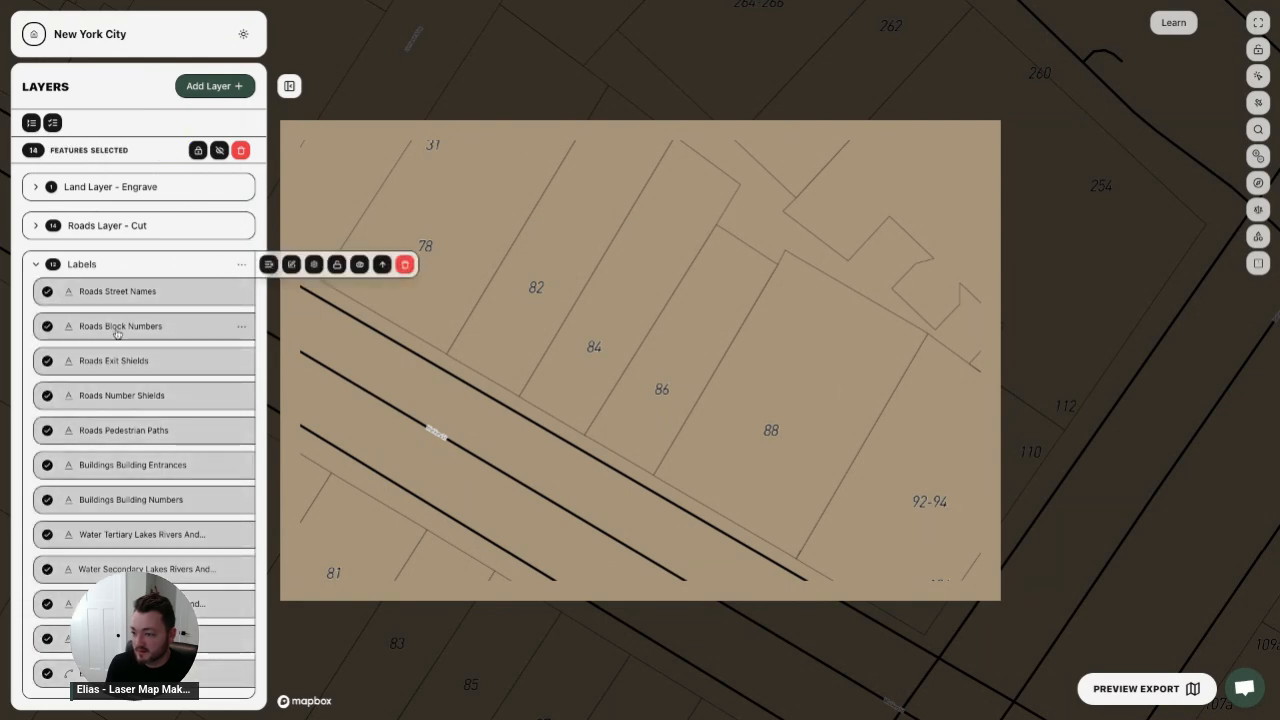
{"action": "left_click", "coordinate": [47, 673]}
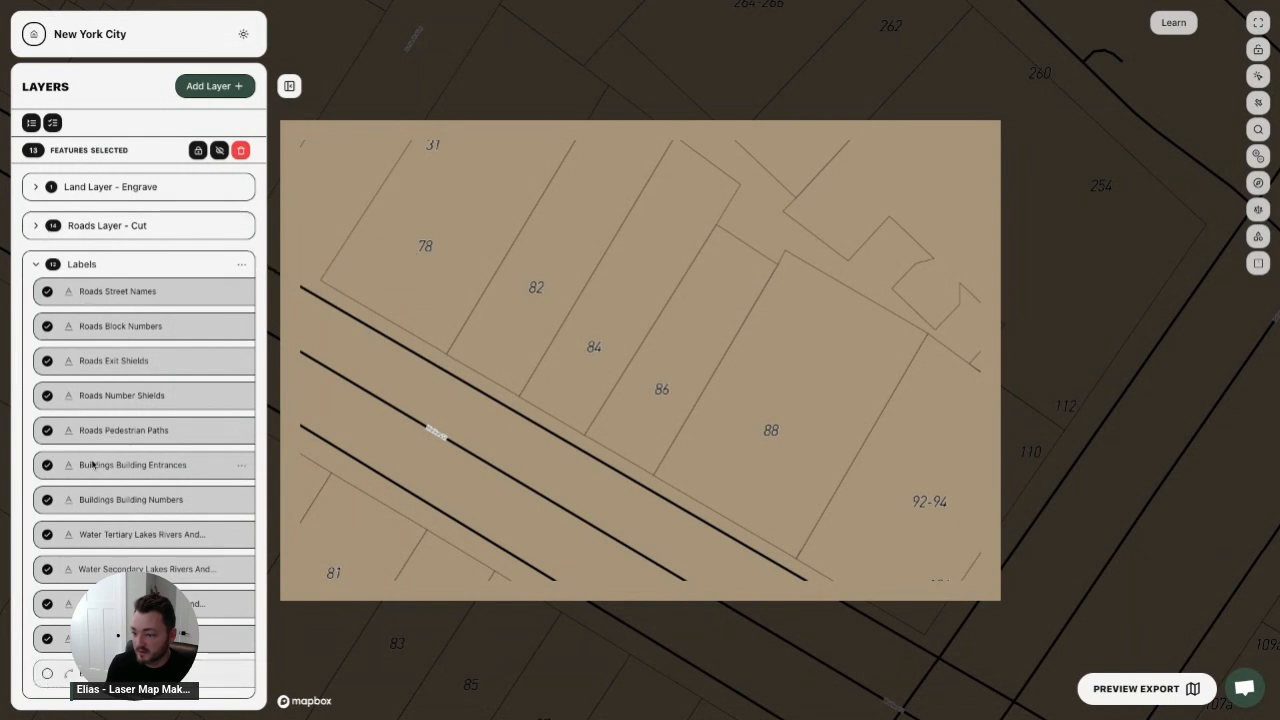
{"action": "scroll", "coordinate": [103, 356], "scroll_direction": "up", "scroll_amount": 1}
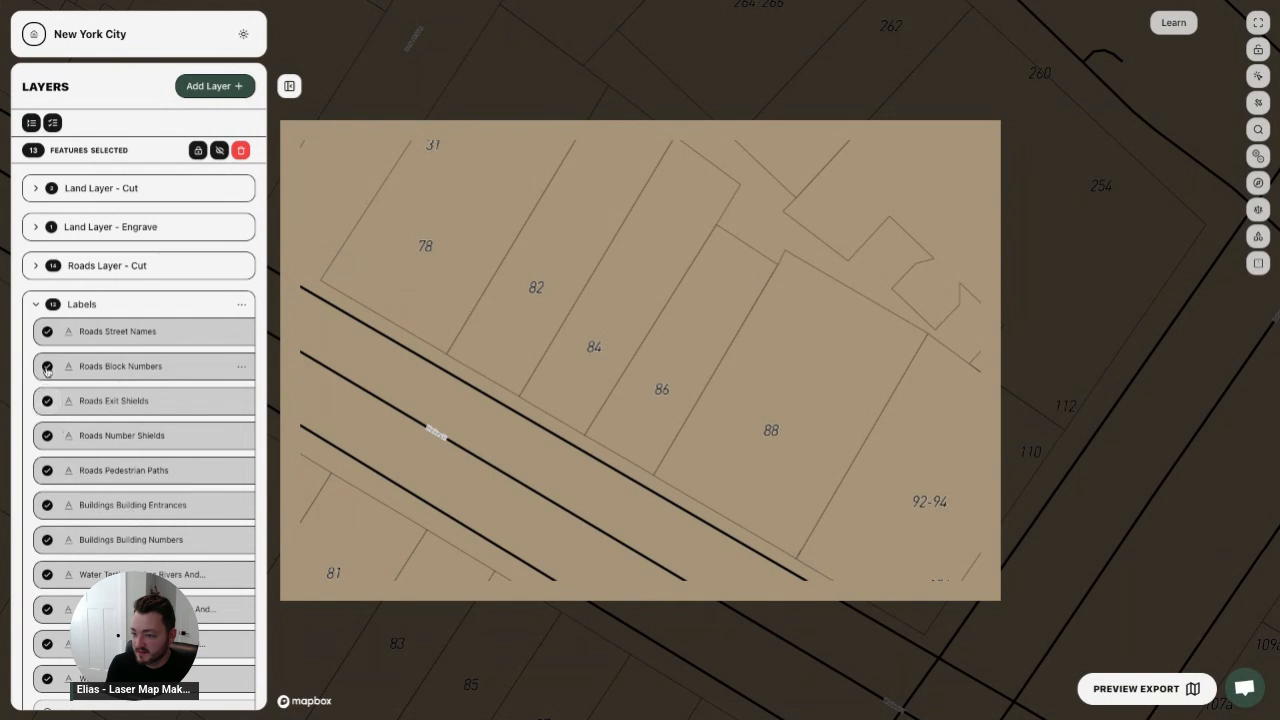
{"action": "left_click", "coordinate": [244, 303]}
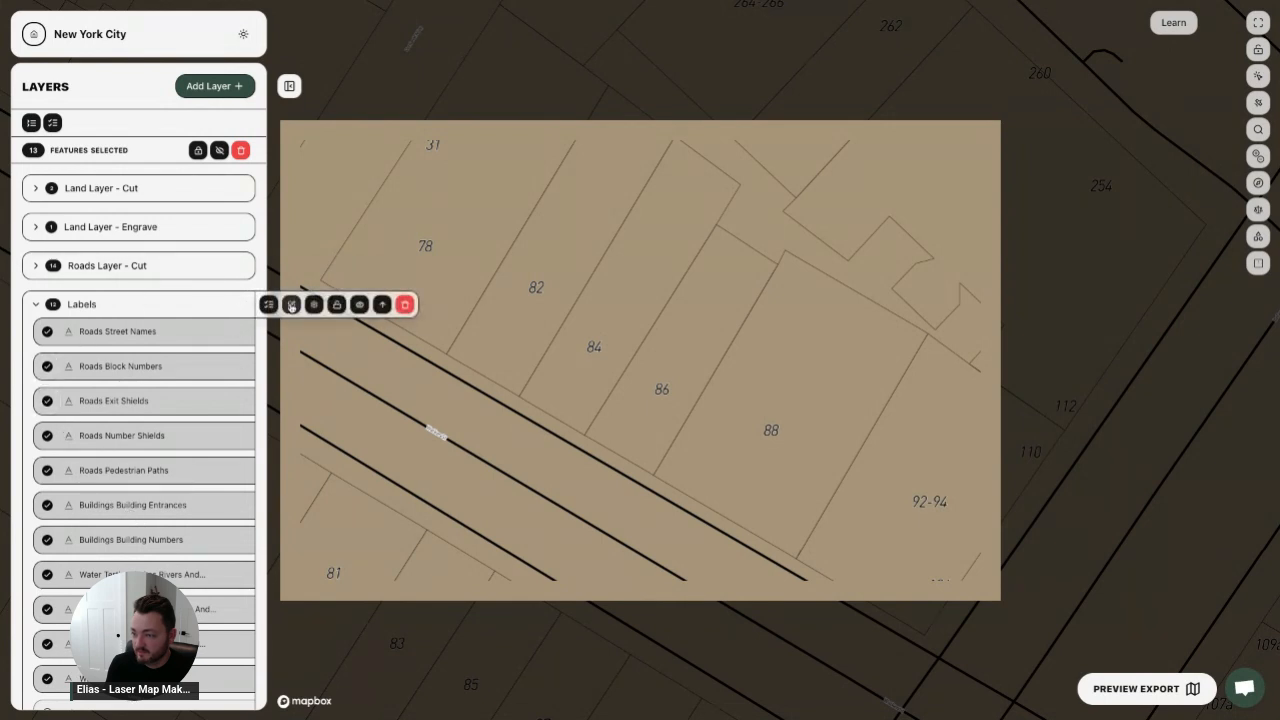
{"action": "left_click", "coordinate": [269, 305]}
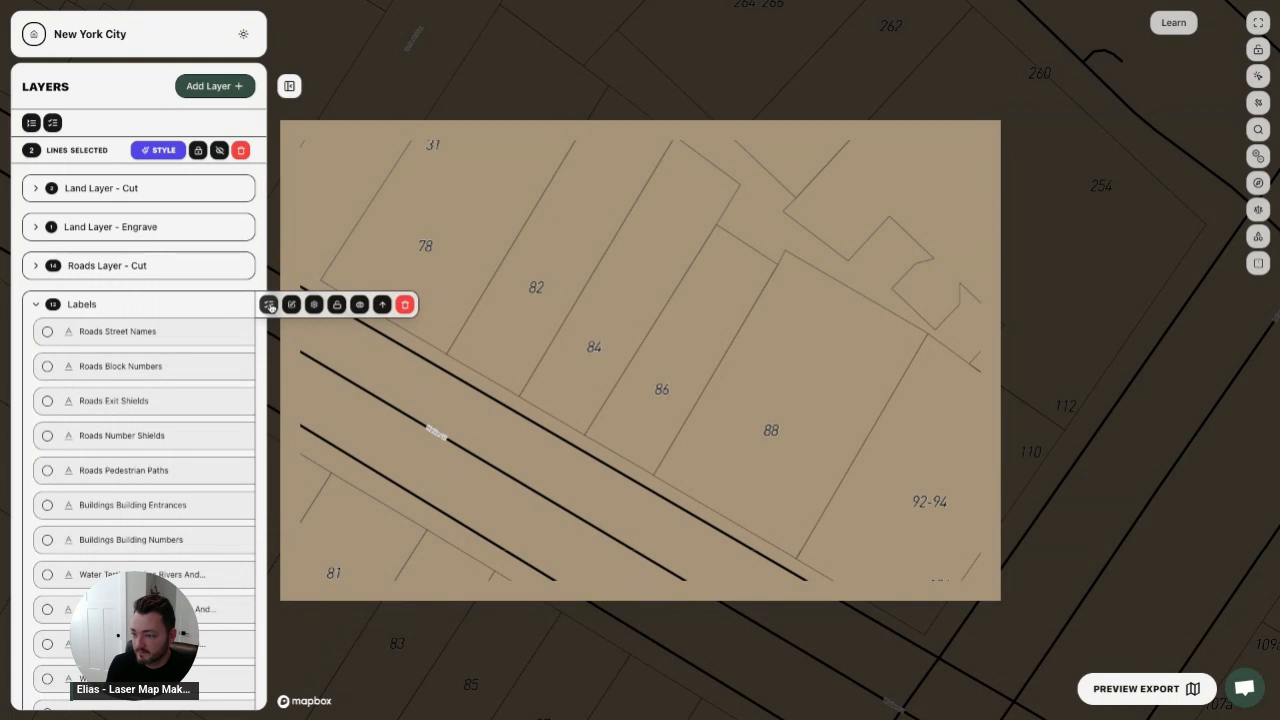
{"action": "left_click", "coordinate": [269, 305]}
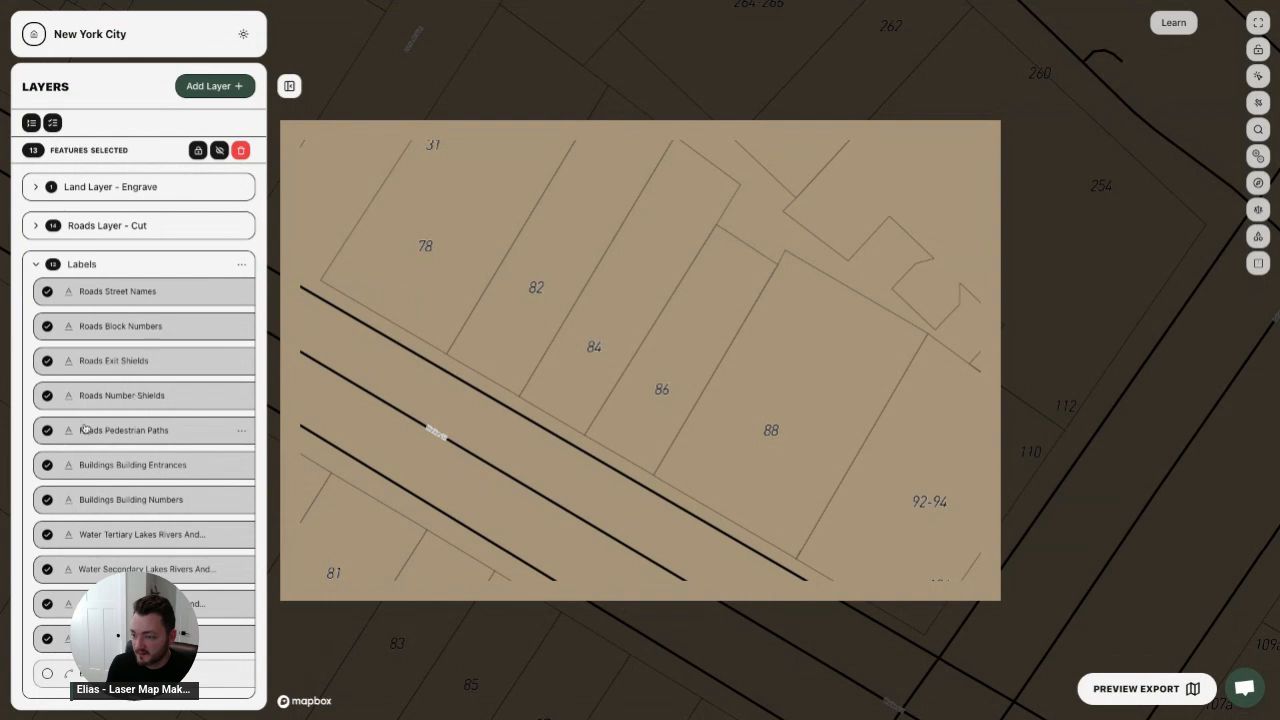
{"action": "left_click", "coordinate": [64, 600]}
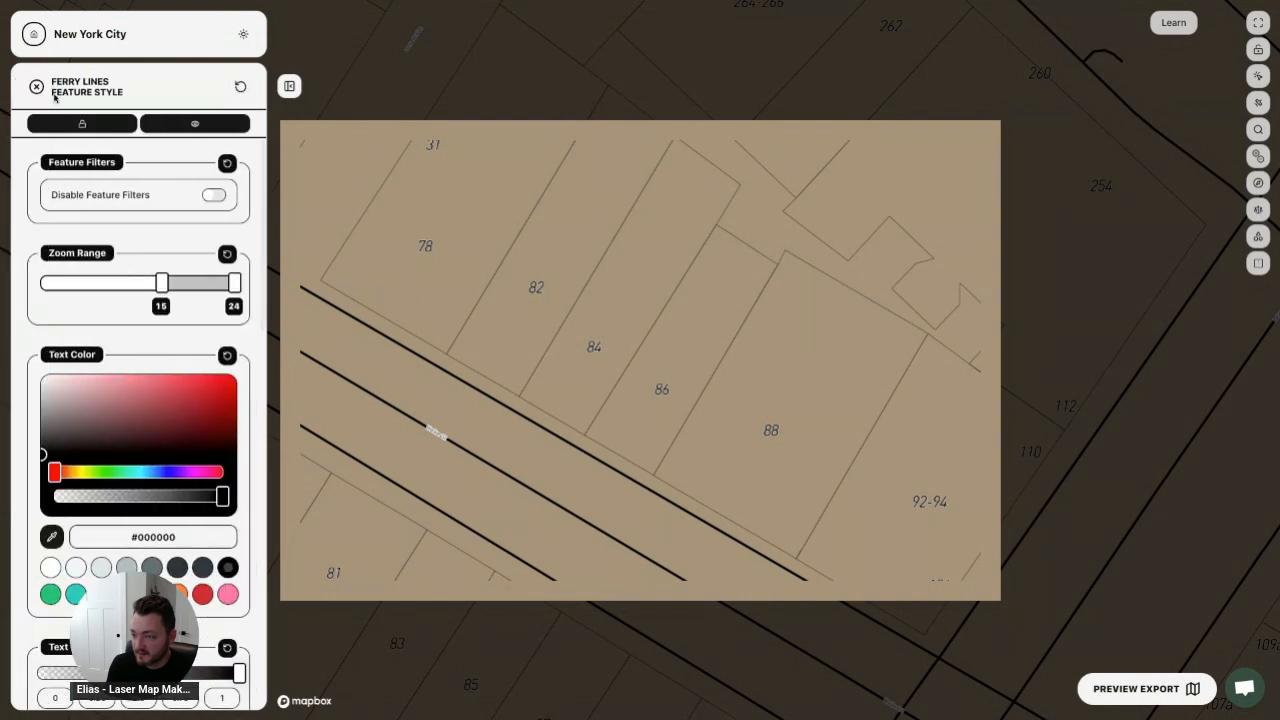
- Leave the Ferry Lines style and briefly open and close the Roads Street Names style
{"action": "left_click", "coordinate": [37, 87]}
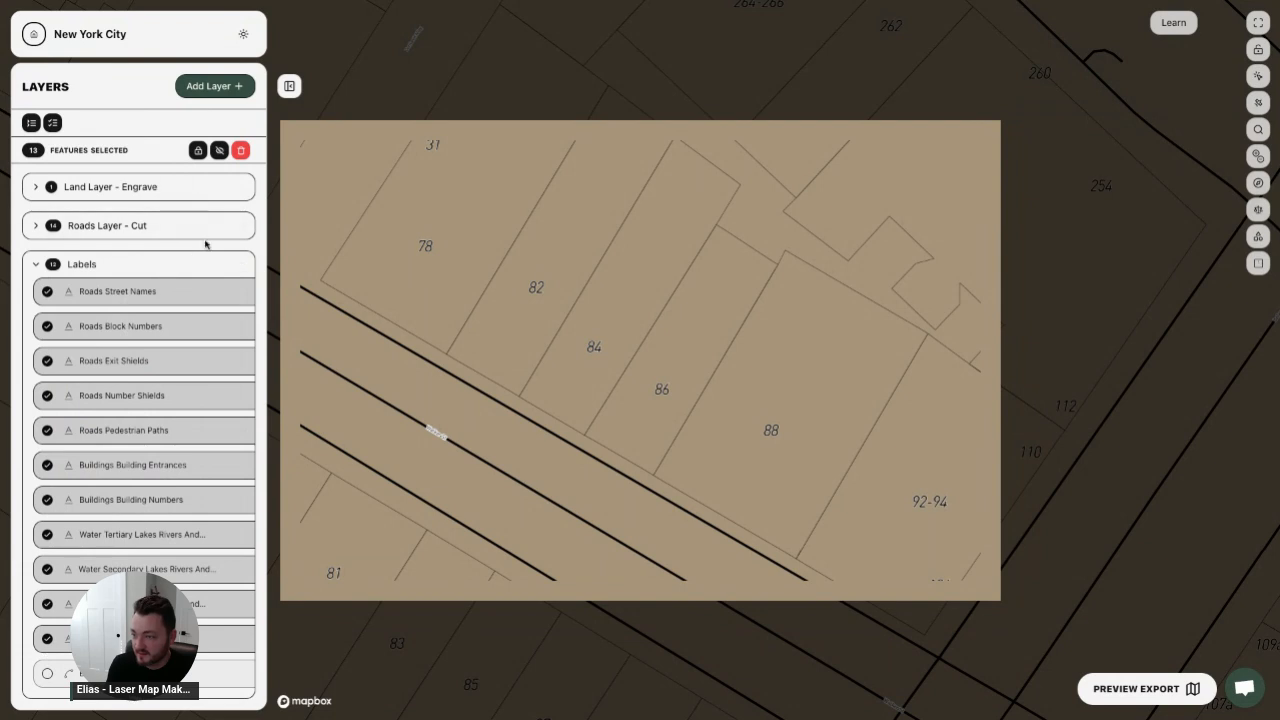
{"action": "left_click", "coordinate": [95, 292]}
{"action": "left_click", "coordinate": [40, 87]}
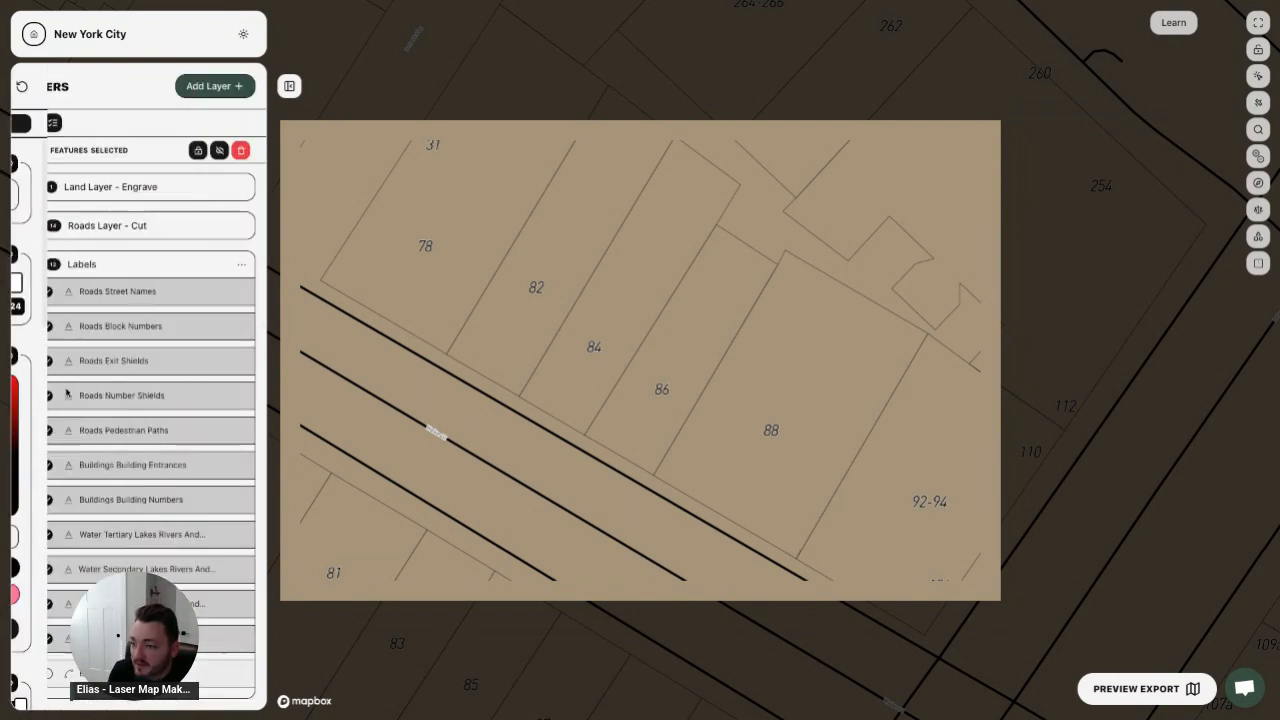
- Deselect the selected features of the Labels layer one by one, from Roads Street Names down to Ferry Lines
{"action": "left_click", "coordinate": [47, 291]}
{"action": "left_click", "coordinate": [47, 326]}
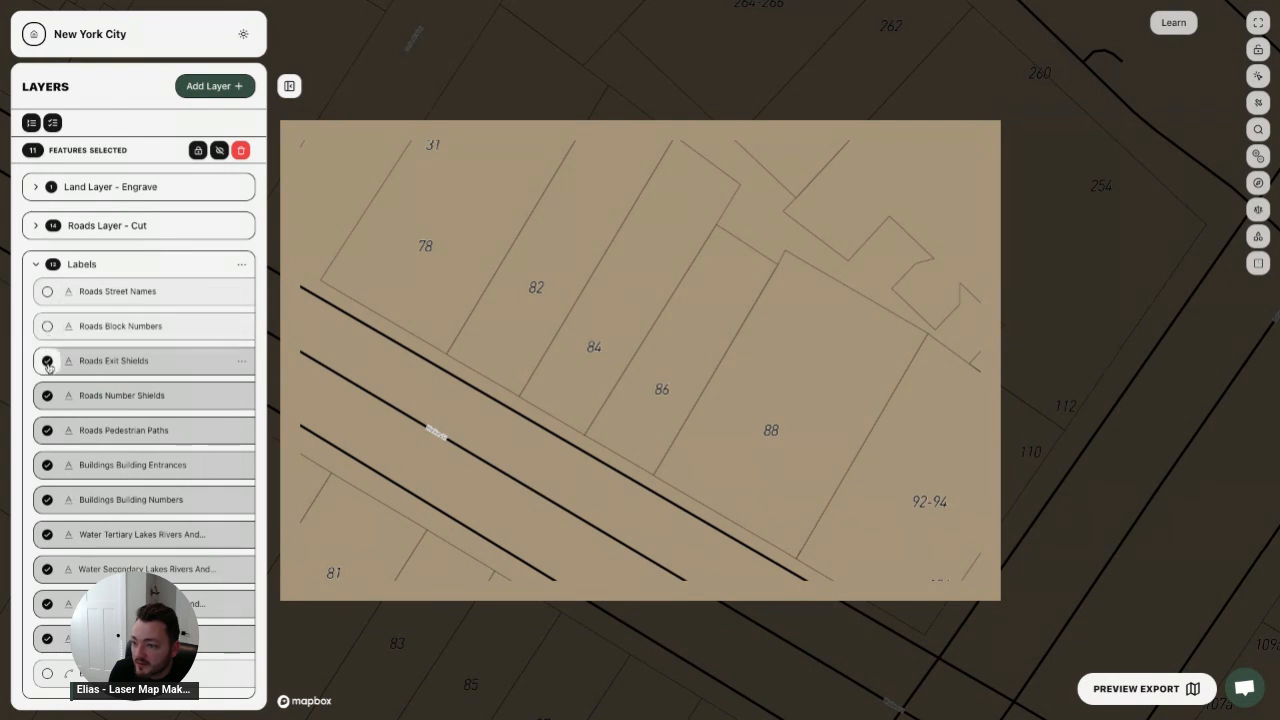
{"action": "left_click", "coordinate": [47, 361]}
{"action": "left_click", "coordinate": [47, 396]}
{"action": "left_click", "coordinate": [47, 430]}
{"action": "left_click", "coordinate": [47, 465]}
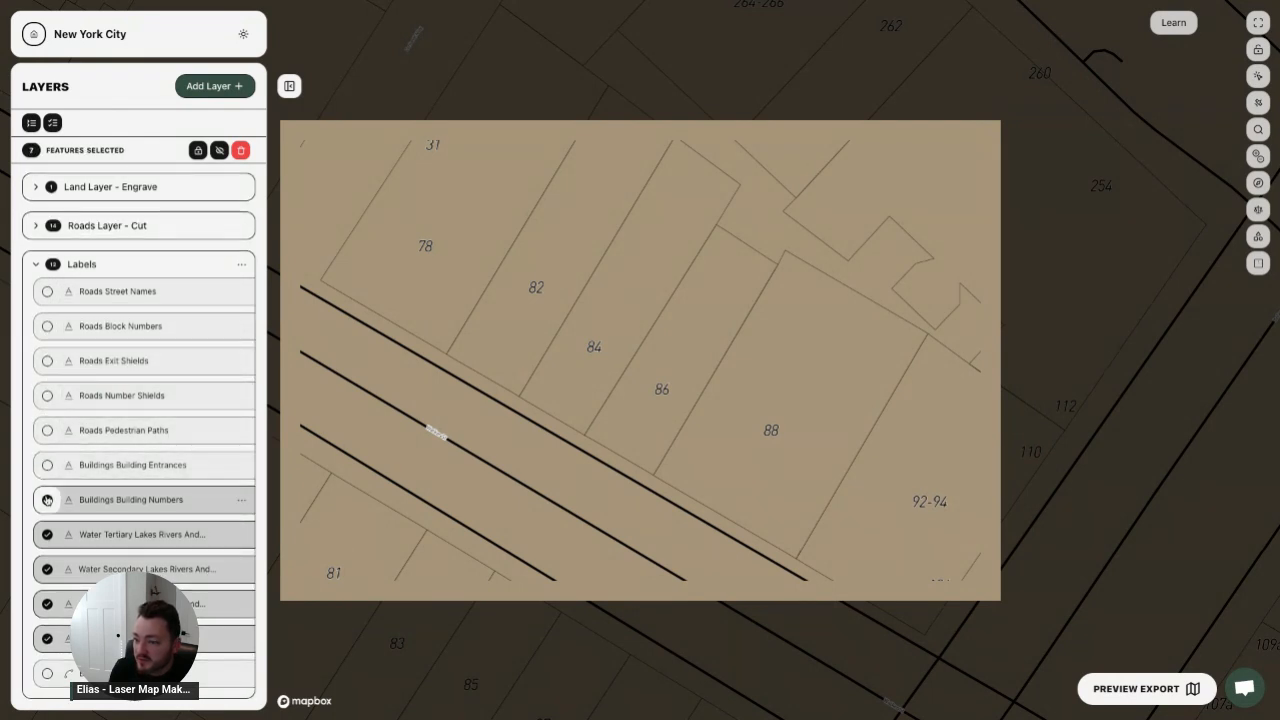
{"action": "left_click", "coordinate": [47, 499]}
{"action": "left_click", "coordinate": [47, 534]}
{"action": "left_click", "coordinate": [47, 569]}
{"action": "left_click", "coordinate": [47, 604]}
{"action": "left_click", "coordinate": [47, 638]}
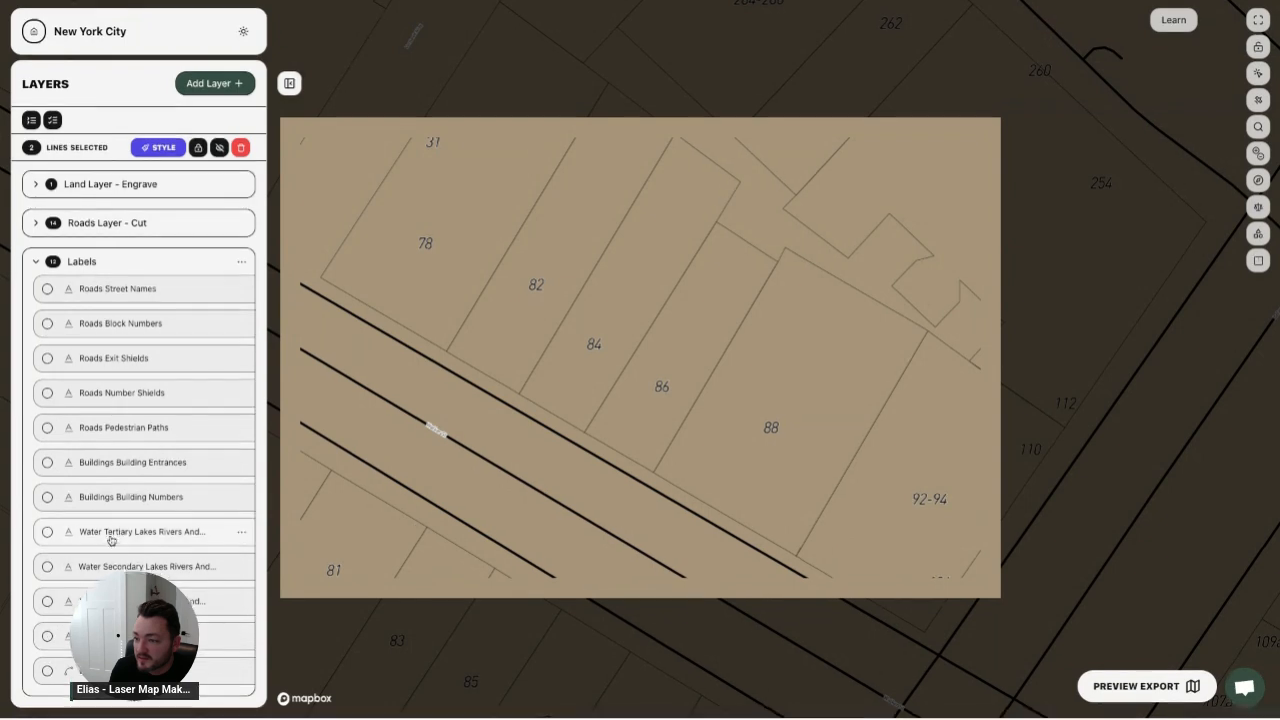
- Expand the Land Layer - Engrave and remove Roadways Primary Streets from the selection
{"action": "left_click", "coordinate": [76, 188]}
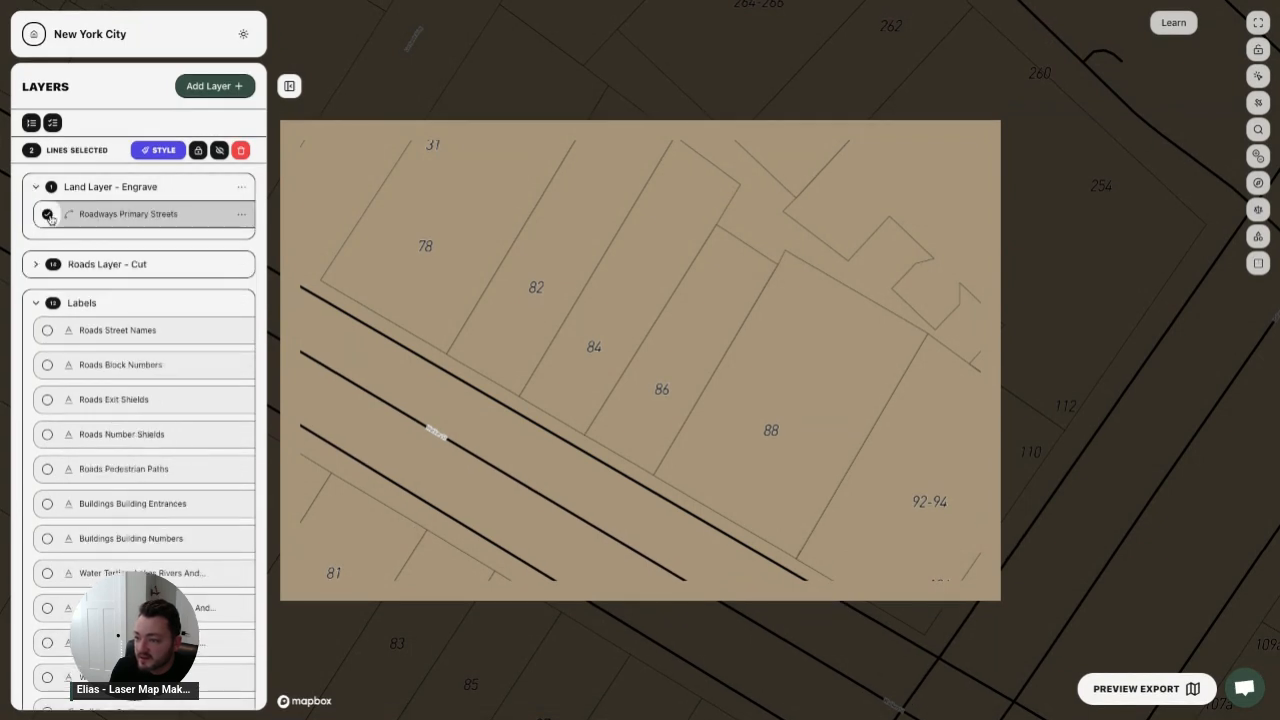
{"action": "left_click", "coordinate": [47, 214]}
{"action": "left_click", "coordinate": [40, 268]}
{"action": "left_click", "coordinate": [42, 270]}
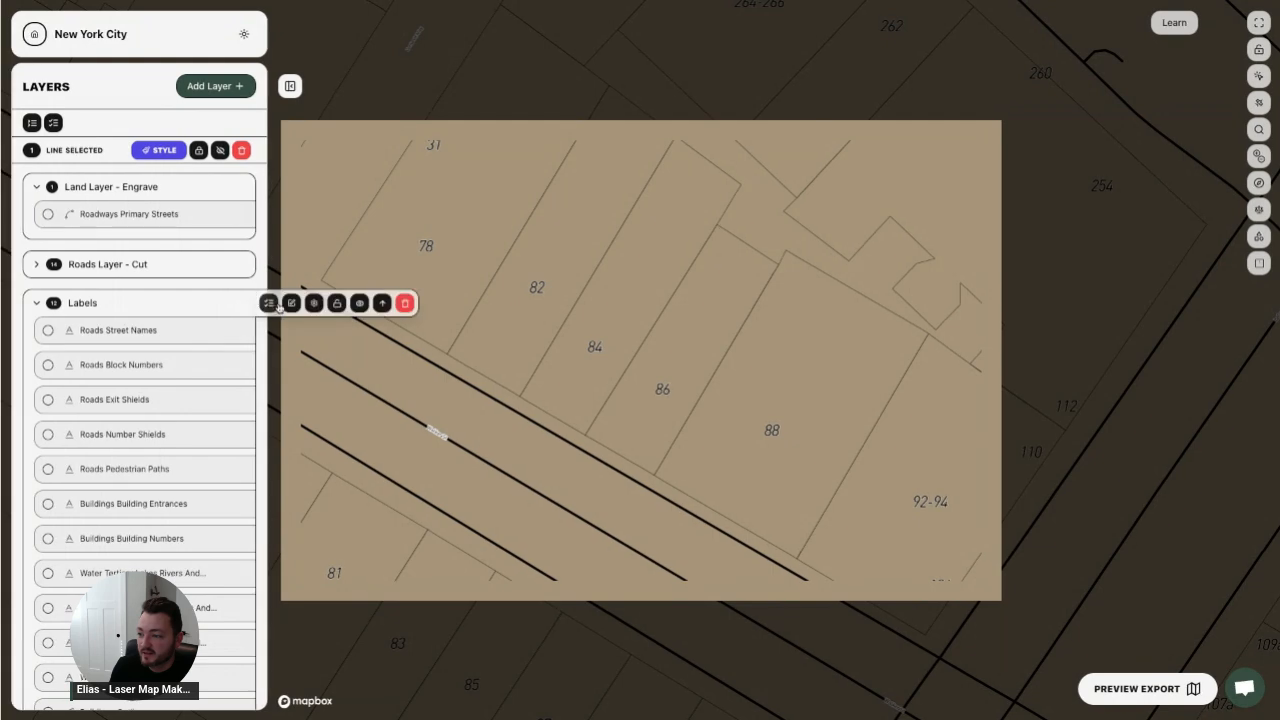
- Select all features of the Labels layer again and exclude Buildings Outlines from the selection
{"action": "left_click", "coordinate": [244, 307]}
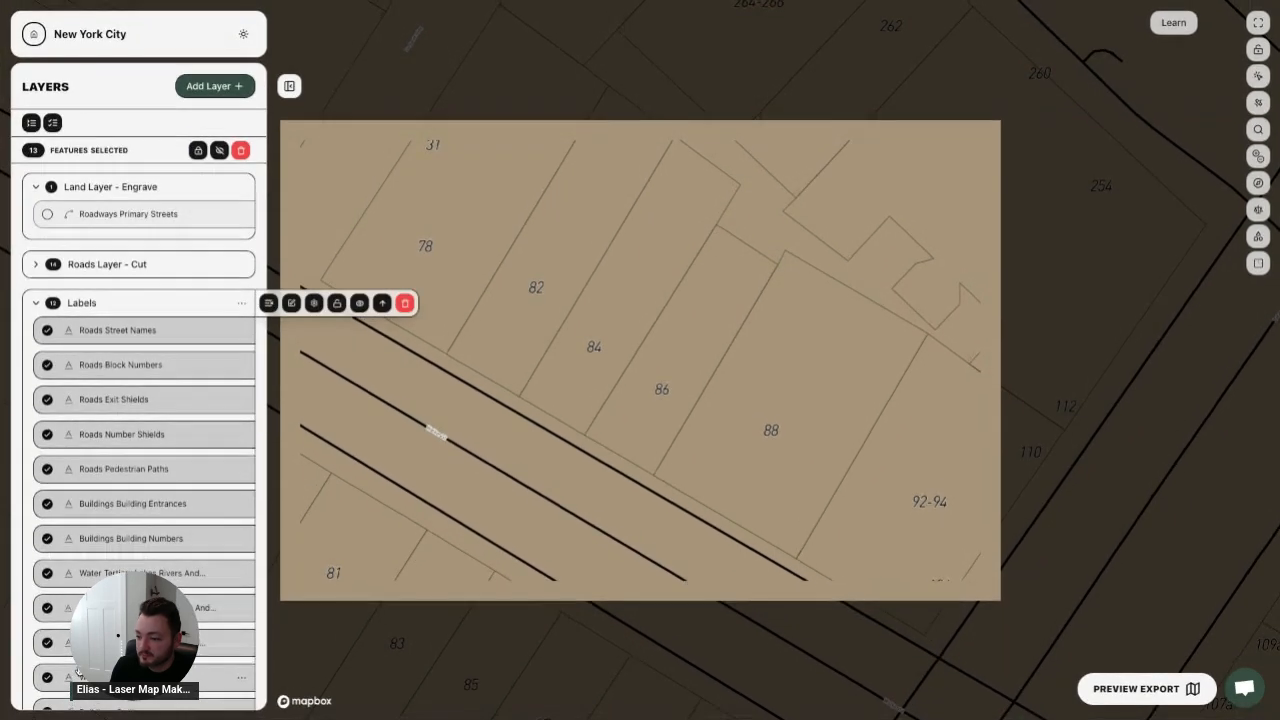
{"action": "left_click", "coordinate": [71, 677]}
{"action": "scroll", "coordinate": [75, 672], "scroll_direction": "down", "scroll_amount": 5}
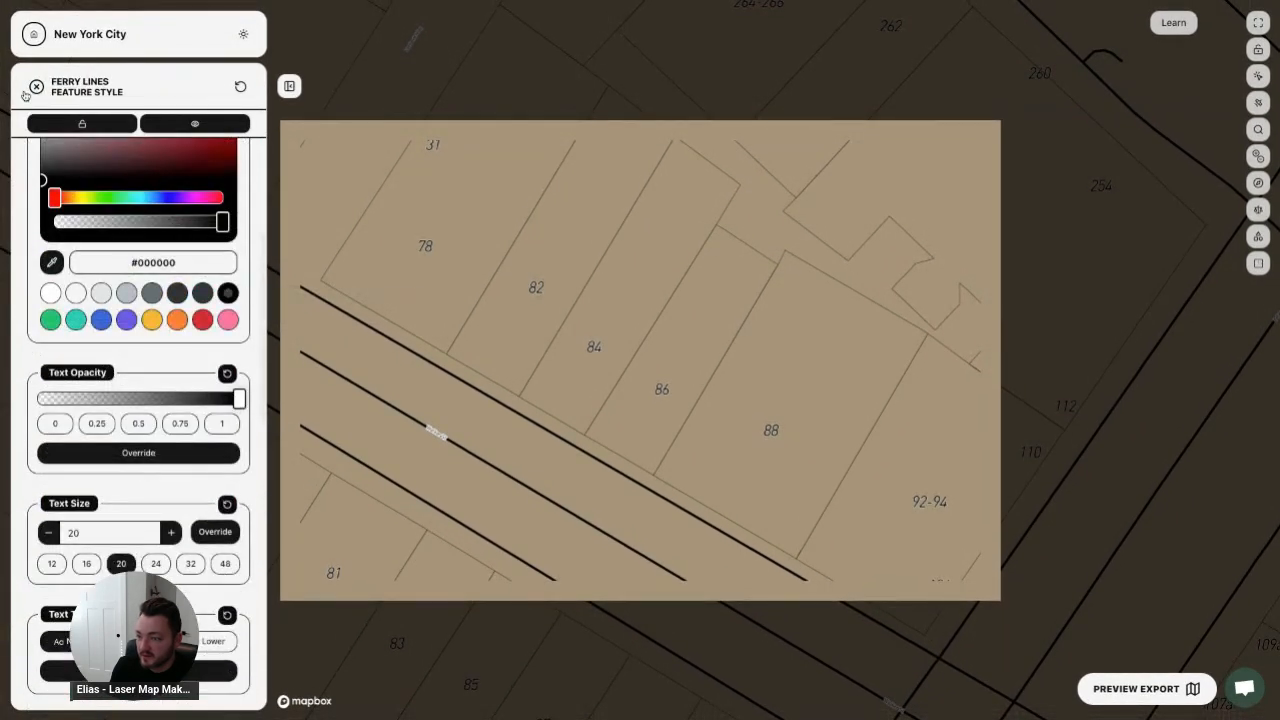
{"action": "left_click", "coordinate": [35, 87]}
{"action": "left_click", "coordinate": [47, 673]}
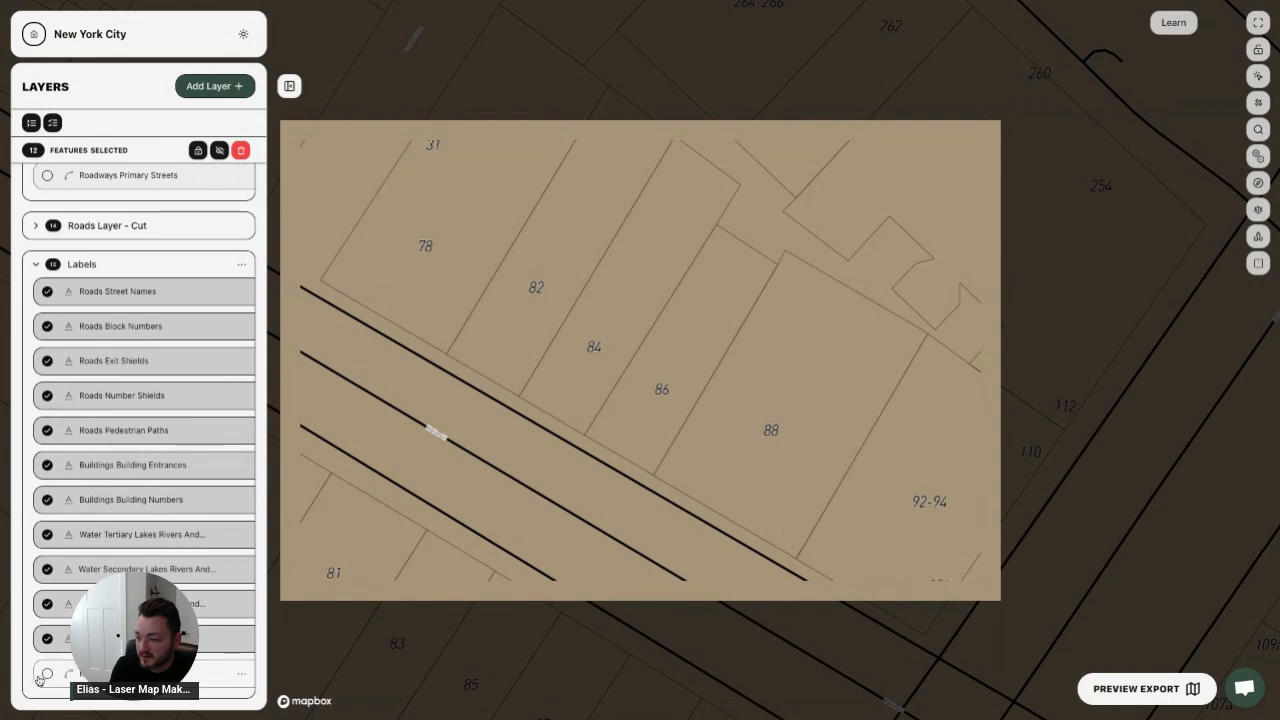
- Find the stray selected feature in the other layers and deselect Roadways Secondary Tertiary in Roads Layer - Cut
{"action": "scroll", "coordinate": [227, 309], "scroll_direction": "up", "scroll_amount": 1}
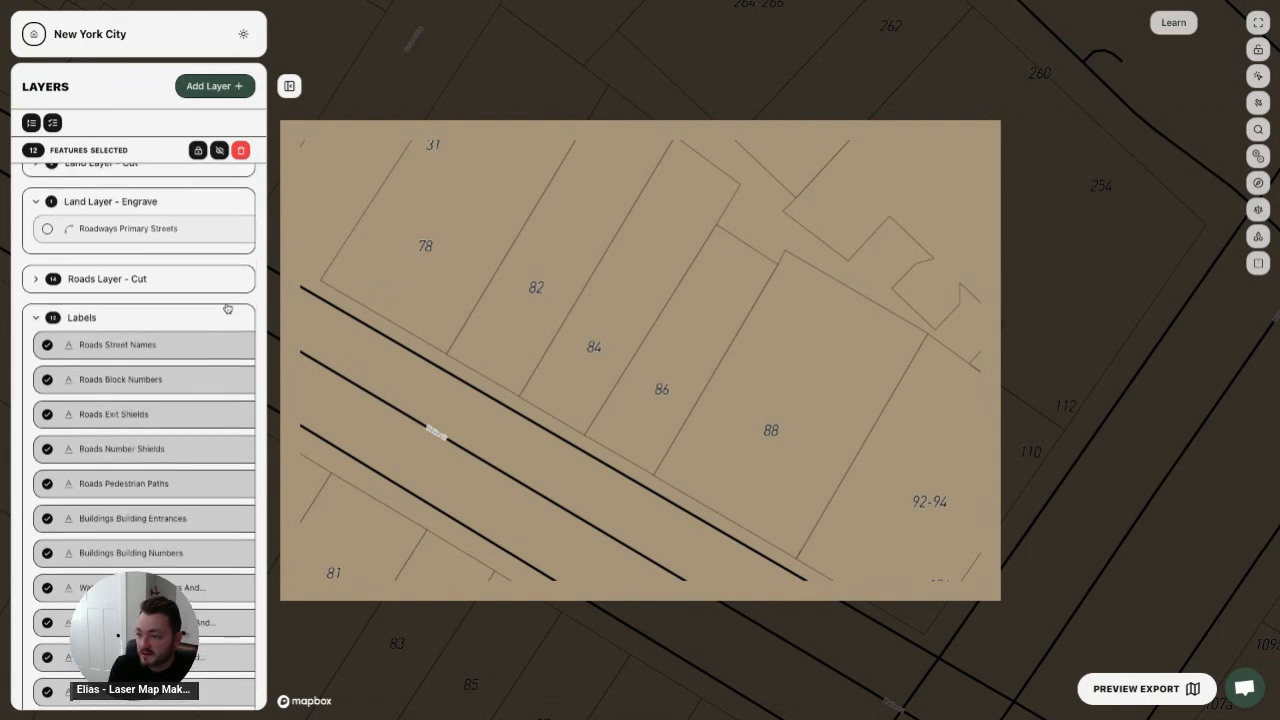
{"action": "scroll", "coordinate": [227, 309], "scroll_direction": "up", "scroll_amount": 1}
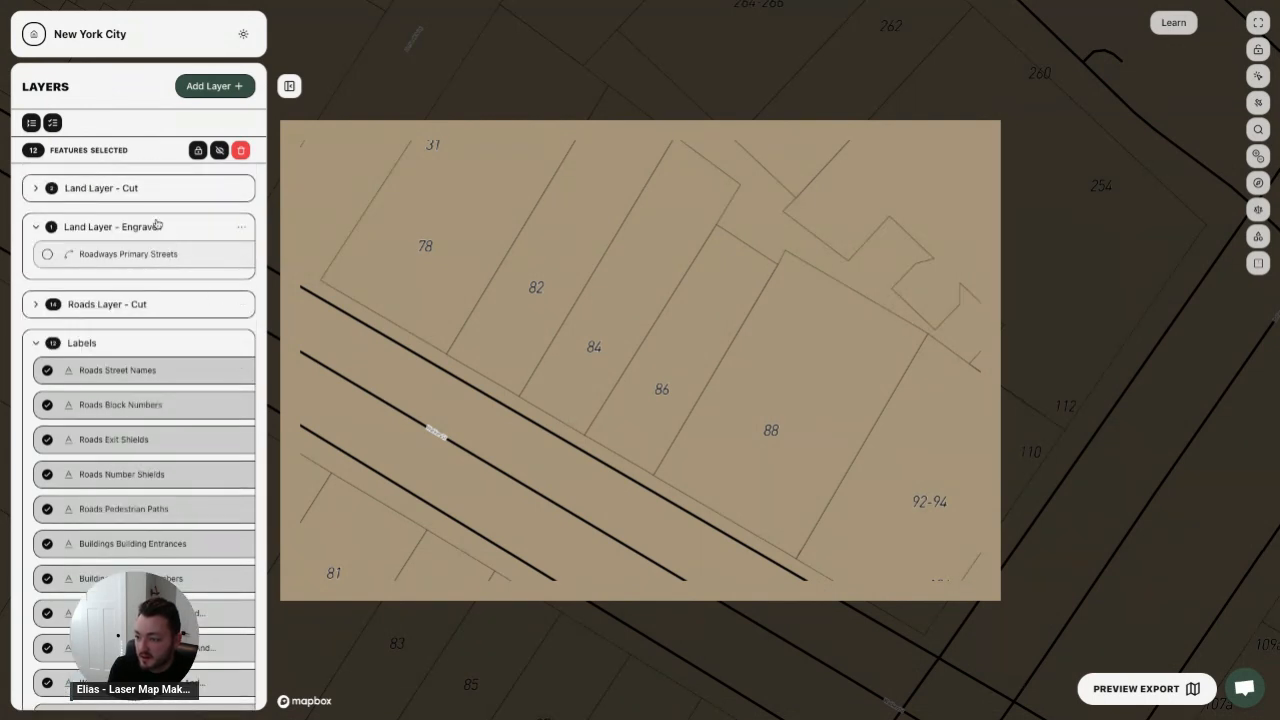
{"action": "left_click", "coordinate": [139, 190]}
{"action": "scroll", "coordinate": [118, 313], "scroll_direction": "down", "scroll_amount": 3}
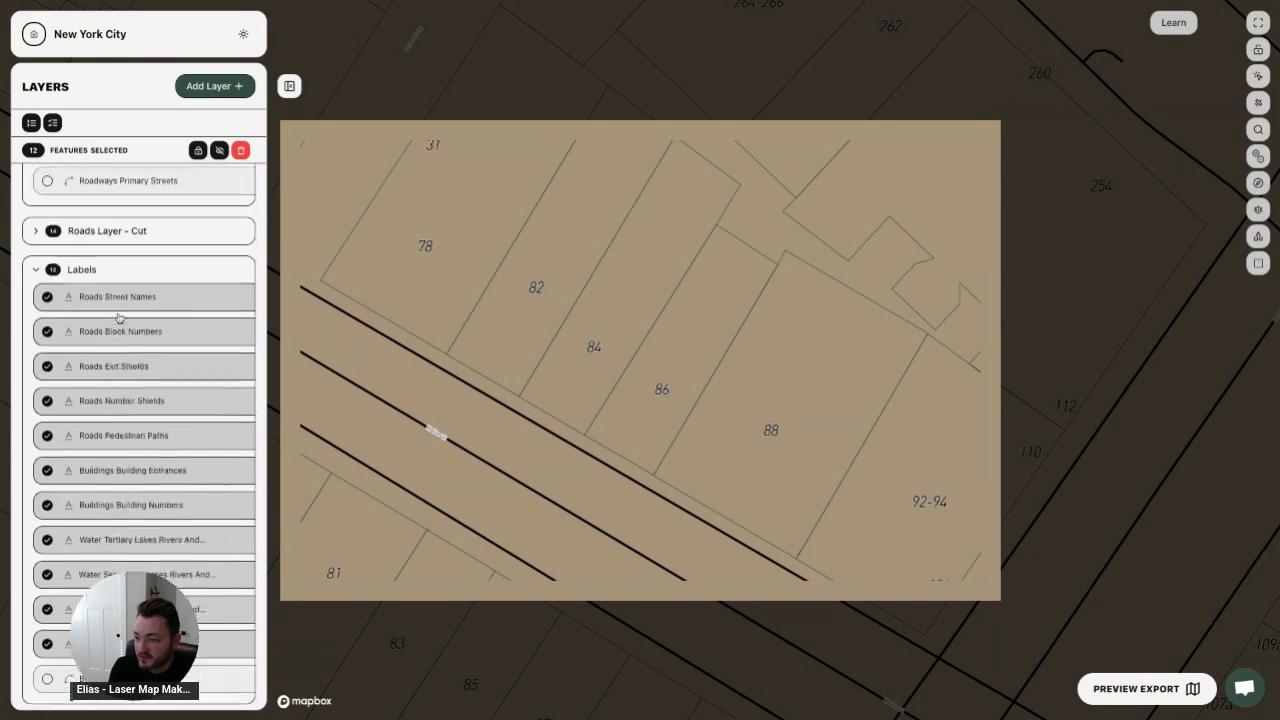
{"action": "left_click", "coordinate": [108, 226]}
{"action": "scroll", "coordinate": [113, 260], "scroll_direction": "down", "scroll_amount": 3}
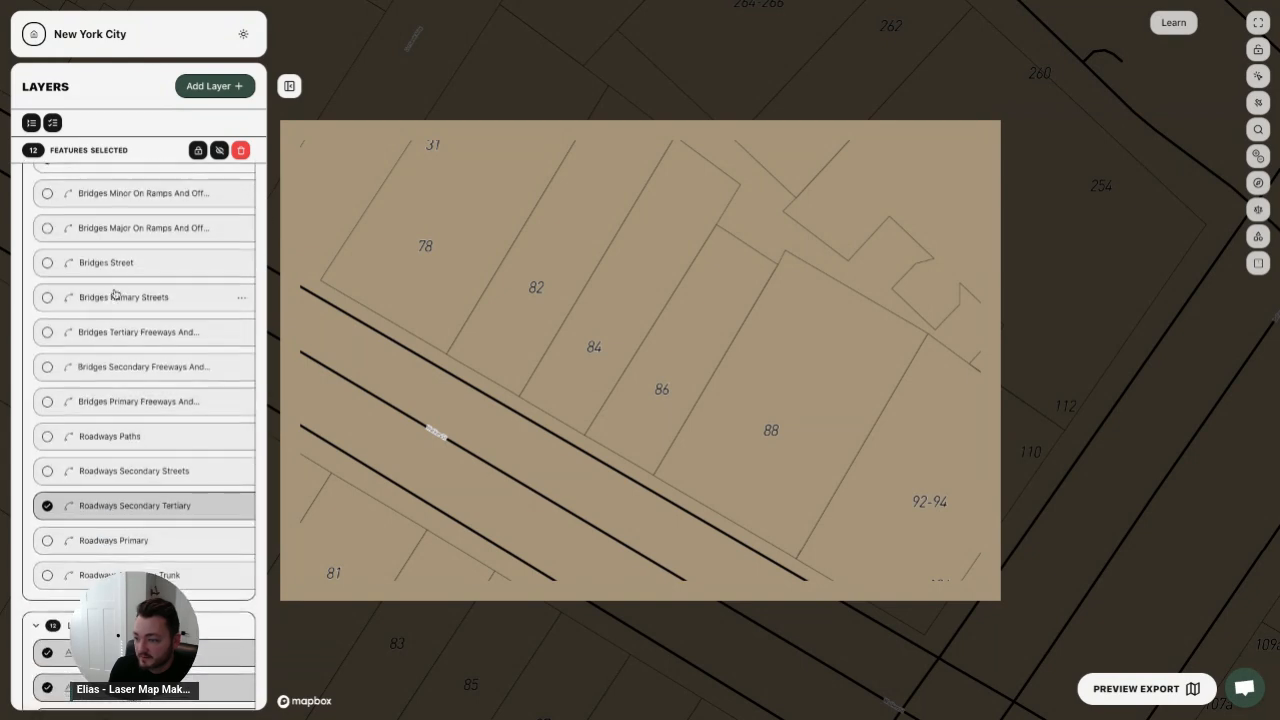
{"action": "left_click", "coordinate": [166, 507]}
{"action": "left_click", "coordinate": [36, 87]}
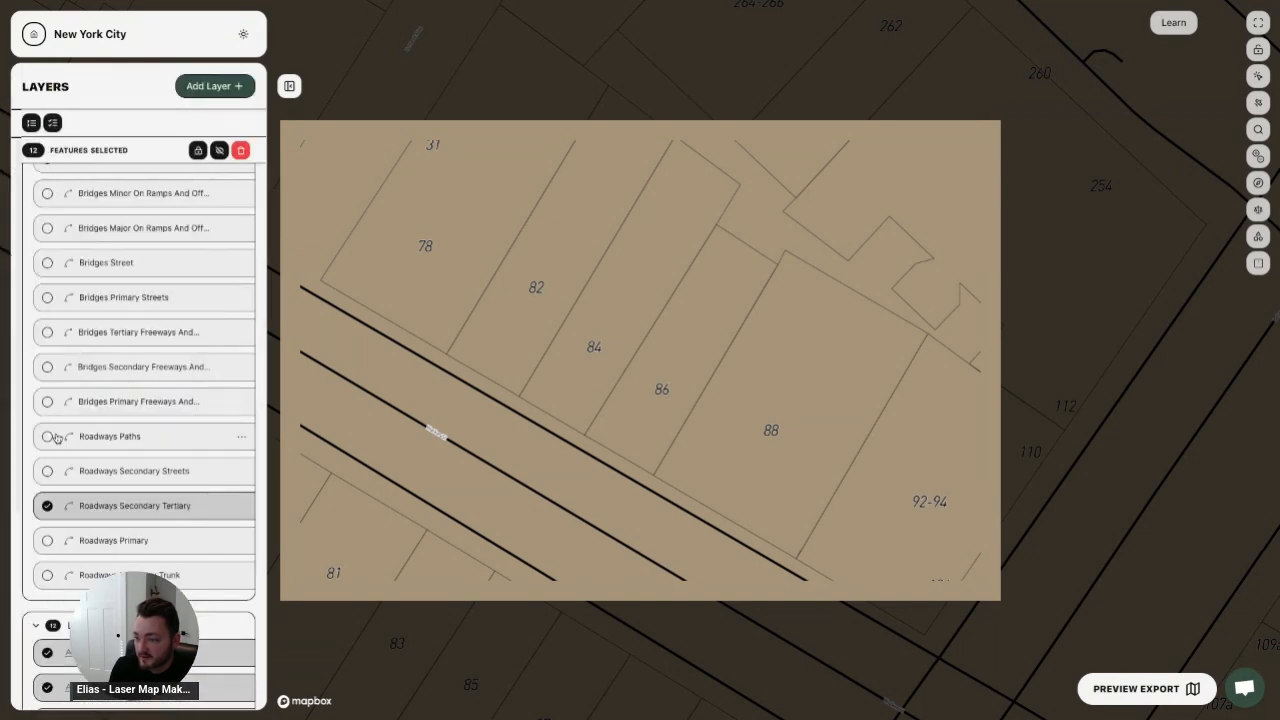
{"action": "left_click", "coordinate": [47, 506]}
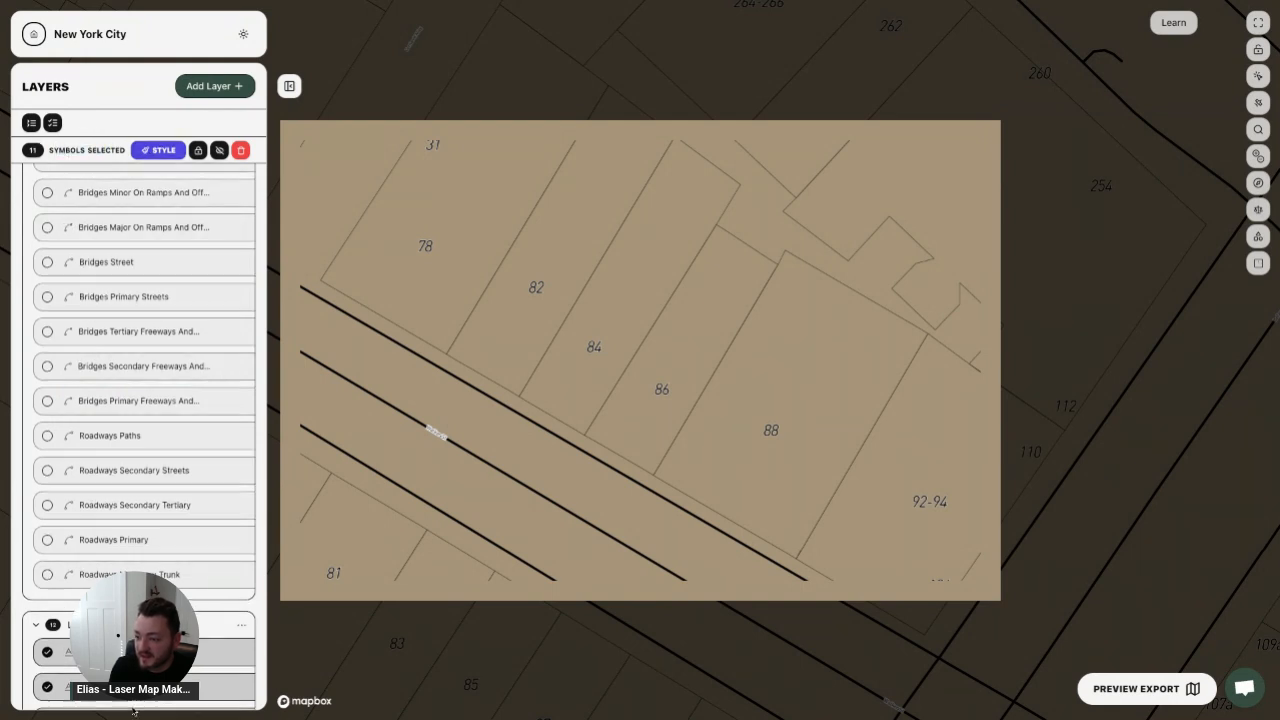
- Open the shared style of the selected Labels features and override their halo size with 8
{"action": "scroll", "coordinate": [133, 700], "scroll_direction": "down", "scroll_amount": 4}
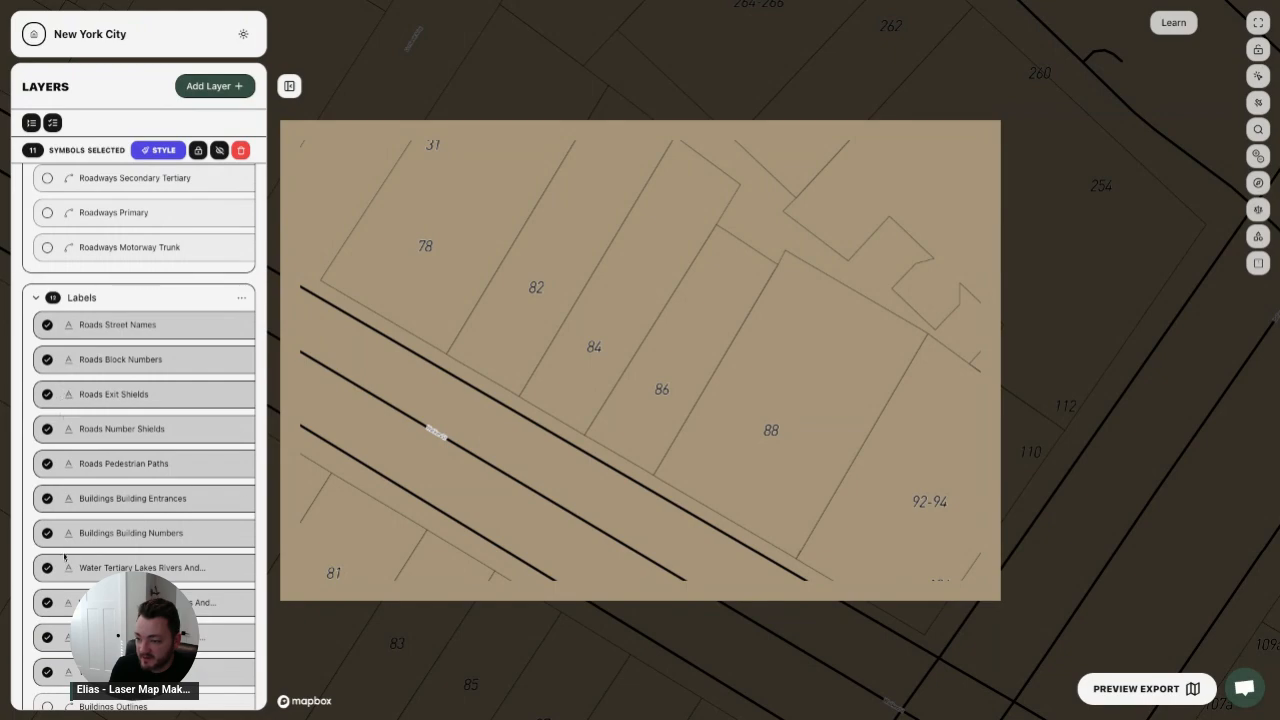
{"action": "left_click", "coordinate": [162, 150]}
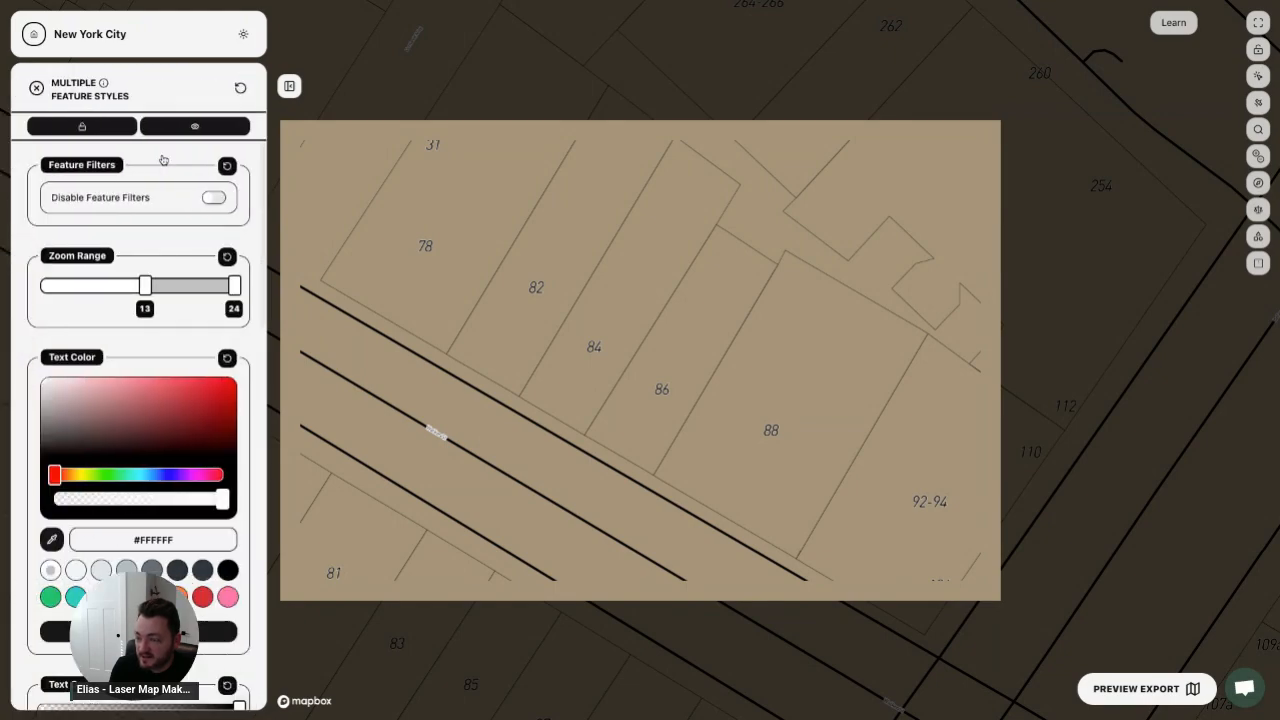
{"action": "scroll", "coordinate": [126, 230], "scroll_direction": "down", "scroll_amount": 6}
{"action": "scroll", "coordinate": [603, 380], "scroll_direction": "down", "scroll_amount": 8}
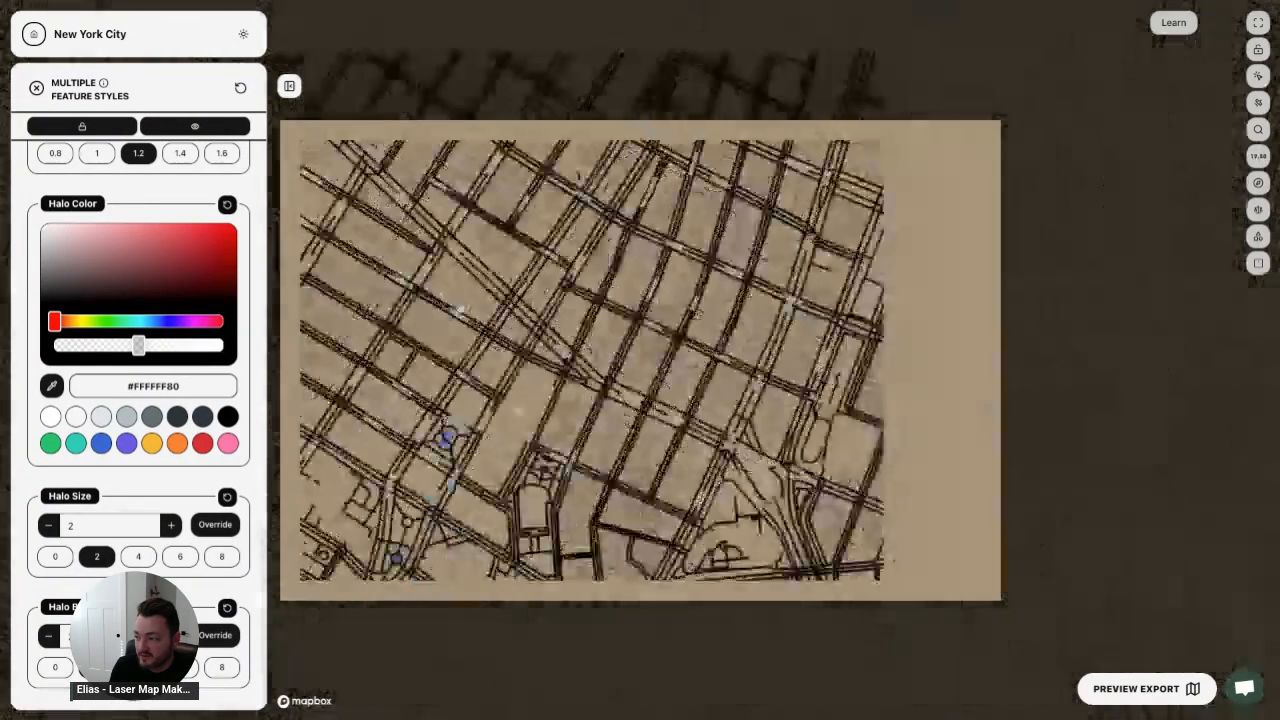
{"action": "scroll", "coordinate": [603, 380], "scroll_direction": "down", "scroll_amount": 5}
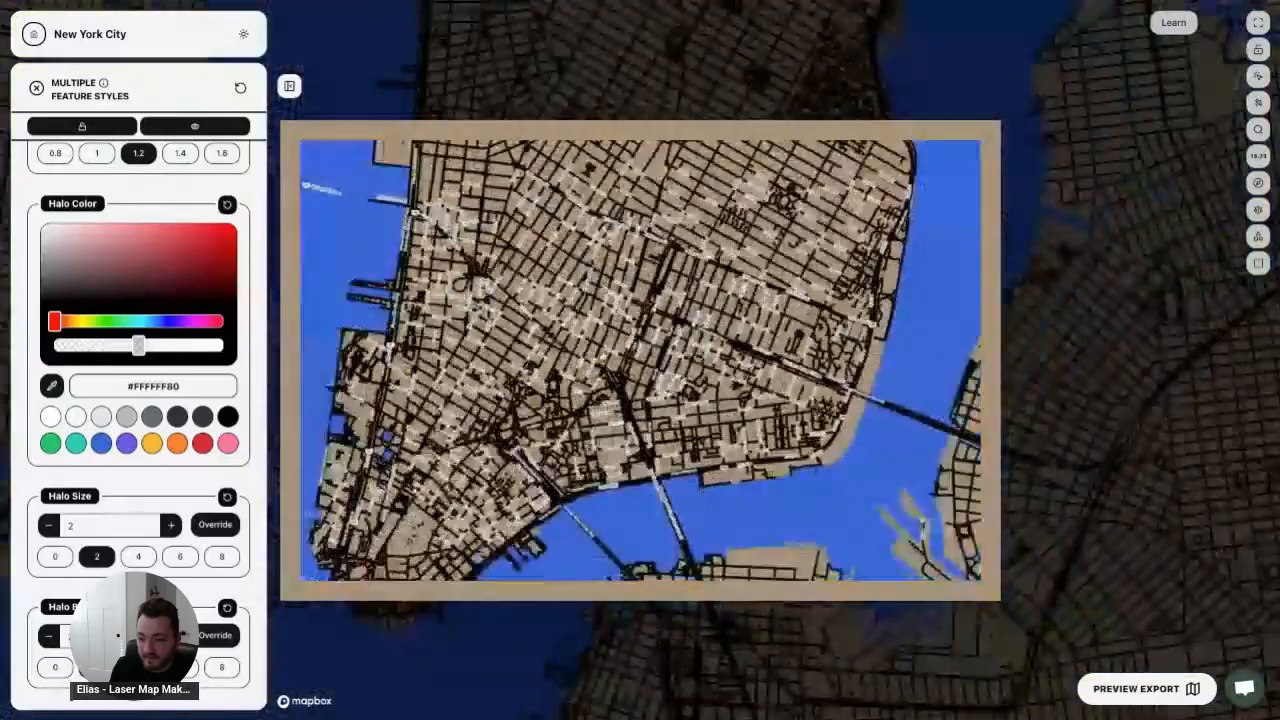
{"action": "scroll", "coordinate": [640, 360], "scroll_direction": "down", "scroll_amount": 5}
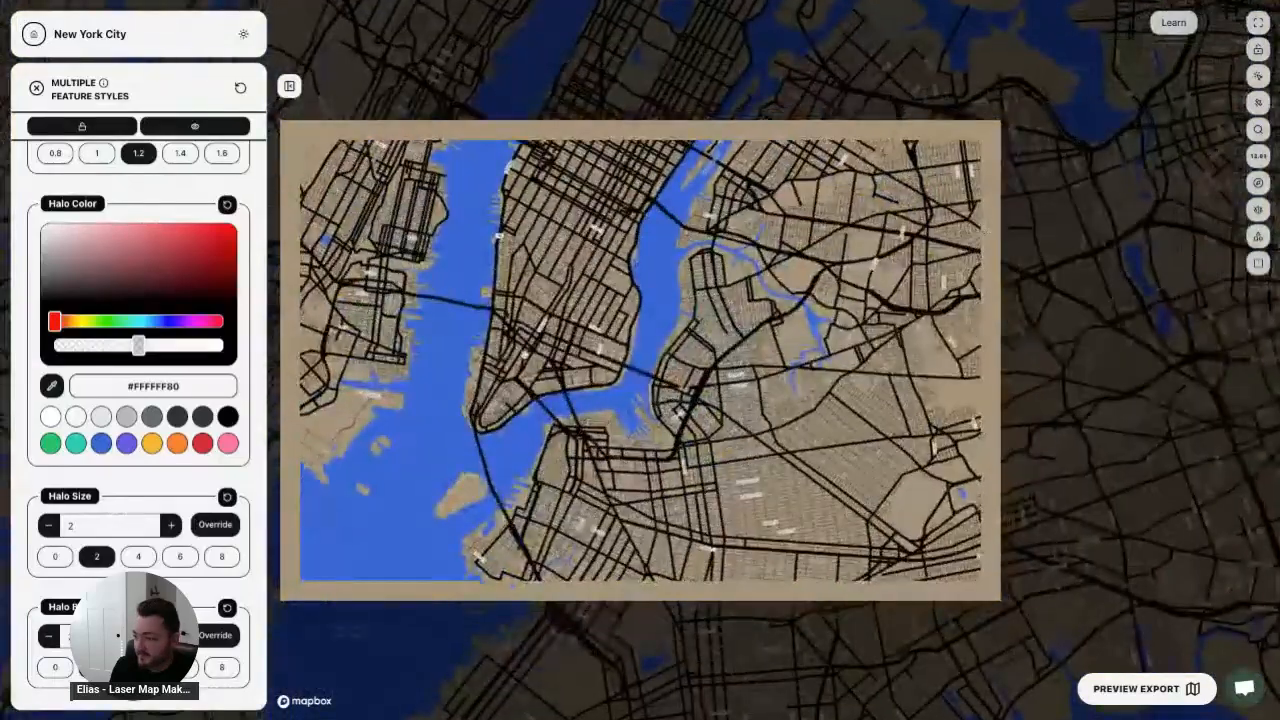
{"action": "scroll", "coordinate": [535, 345], "scroll_direction": "up", "scroll_amount": 2}
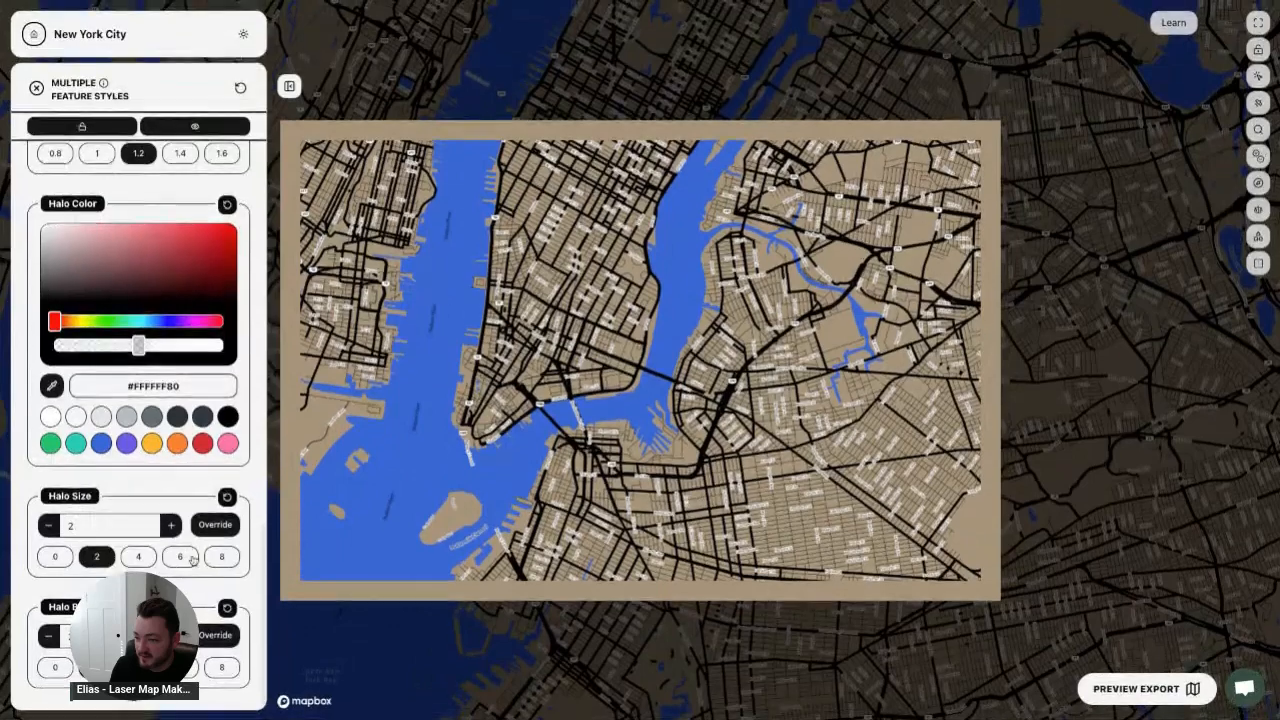
{"action": "left_click", "coordinate": [209, 527]}
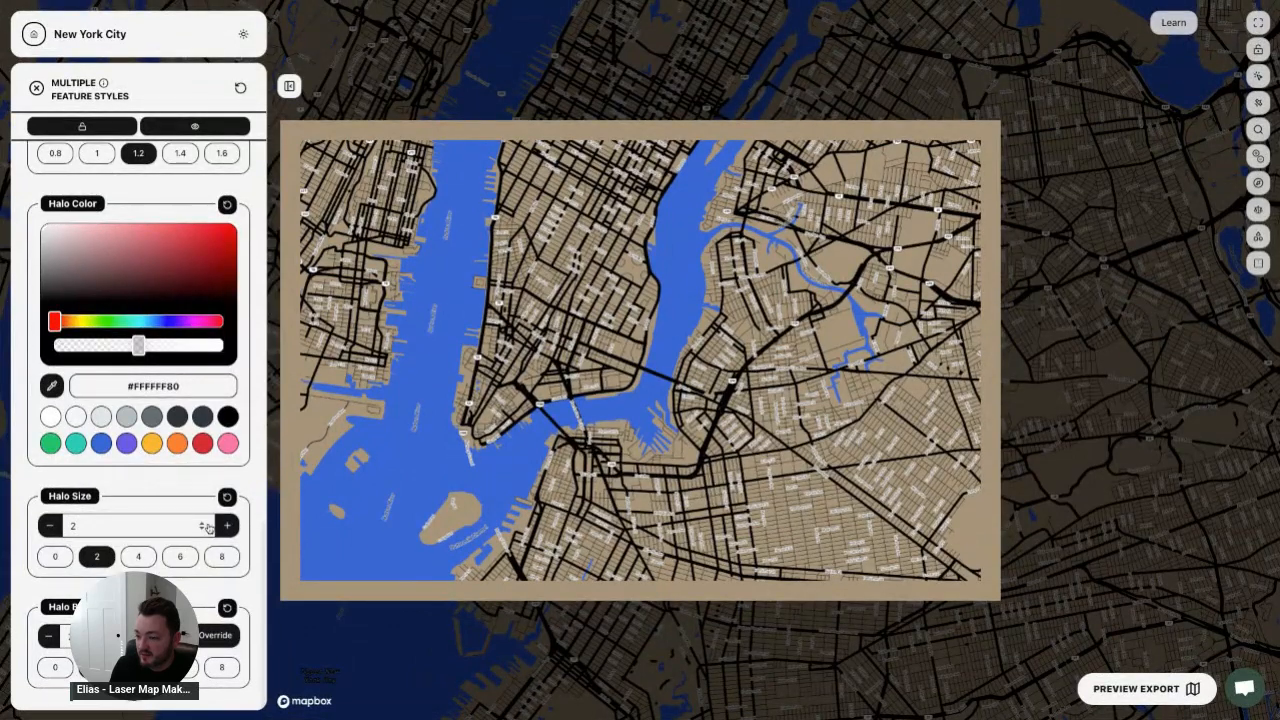
{"action": "left_click", "coordinate": [220, 558]}
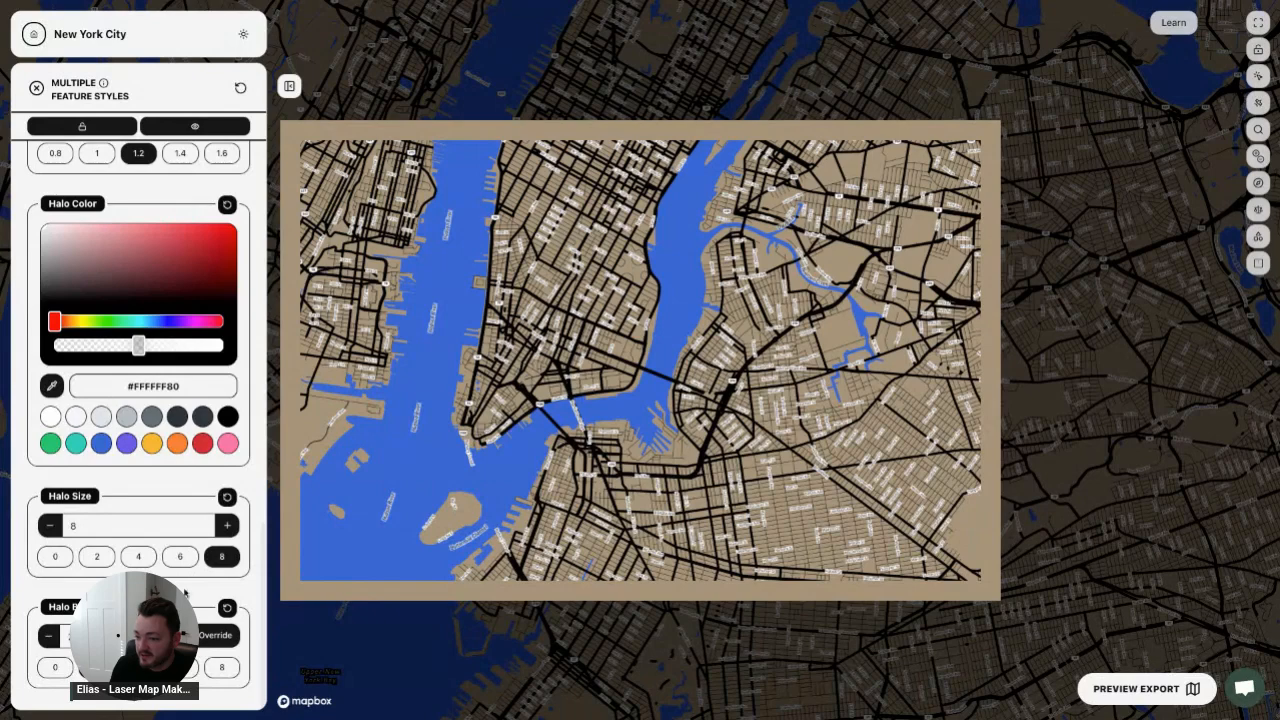
- Try a line height of 1.6 on the selected labels and reset the line height
{"action": "scroll", "coordinate": [198, 493], "scroll_direction": "up", "scroll_amount": 1}
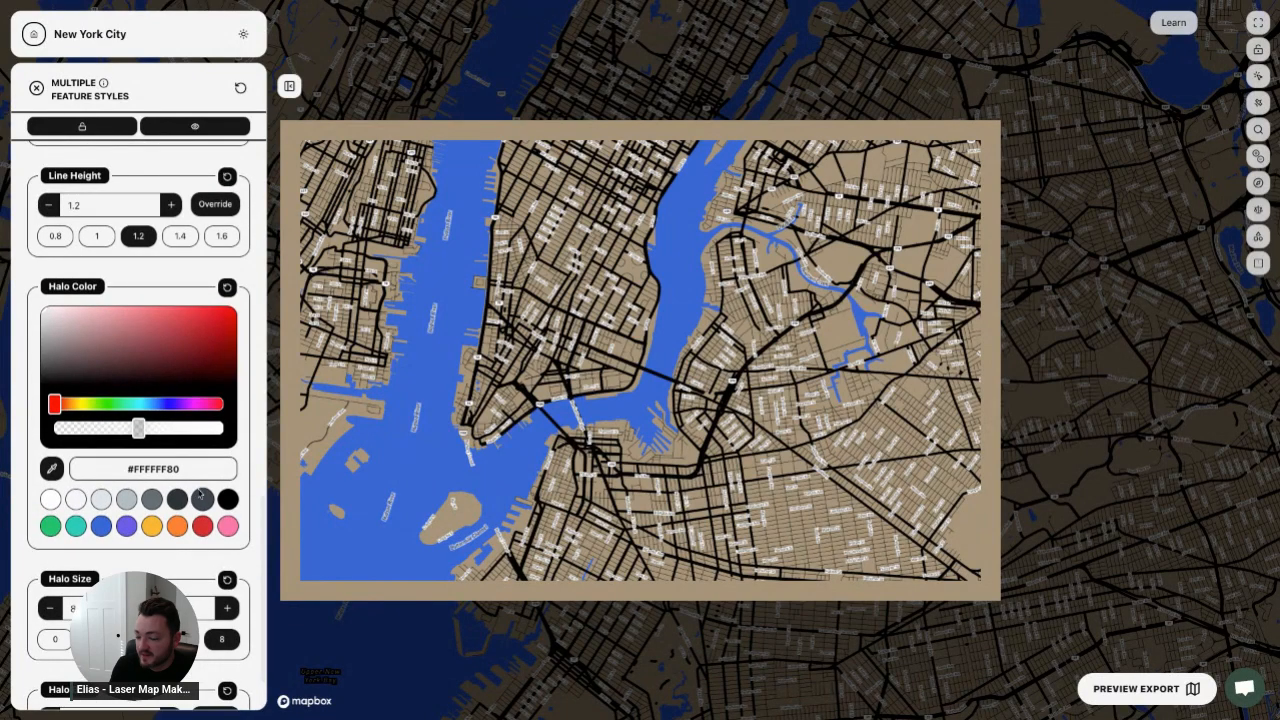
{"action": "scroll", "coordinate": [200, 493], "scroll_direction": "down", "scroll_amount": 1}
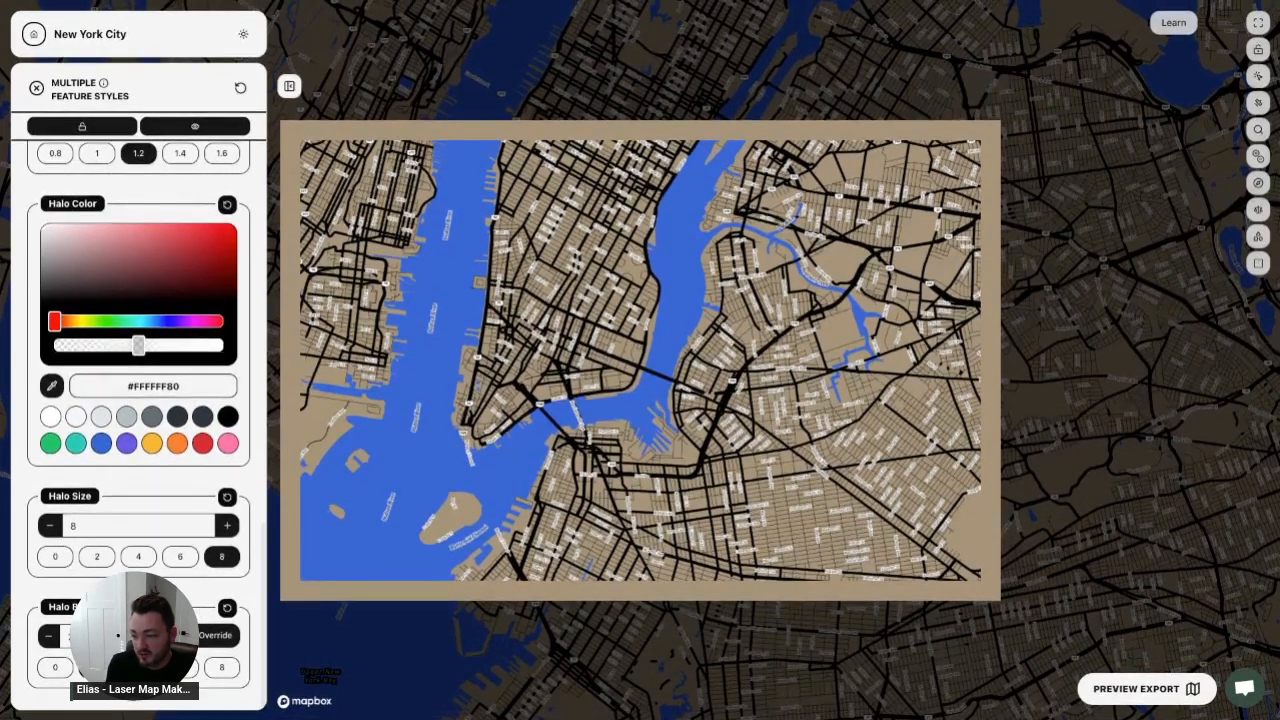
{"action": "scroll", "coordinate": [200, 600], "scroll_direction": "up", "scroll_amount": 7}
{"action": "scroll", "coordinate": [176, 521], "scroll_direction": "down", "scroll_amount": 5}
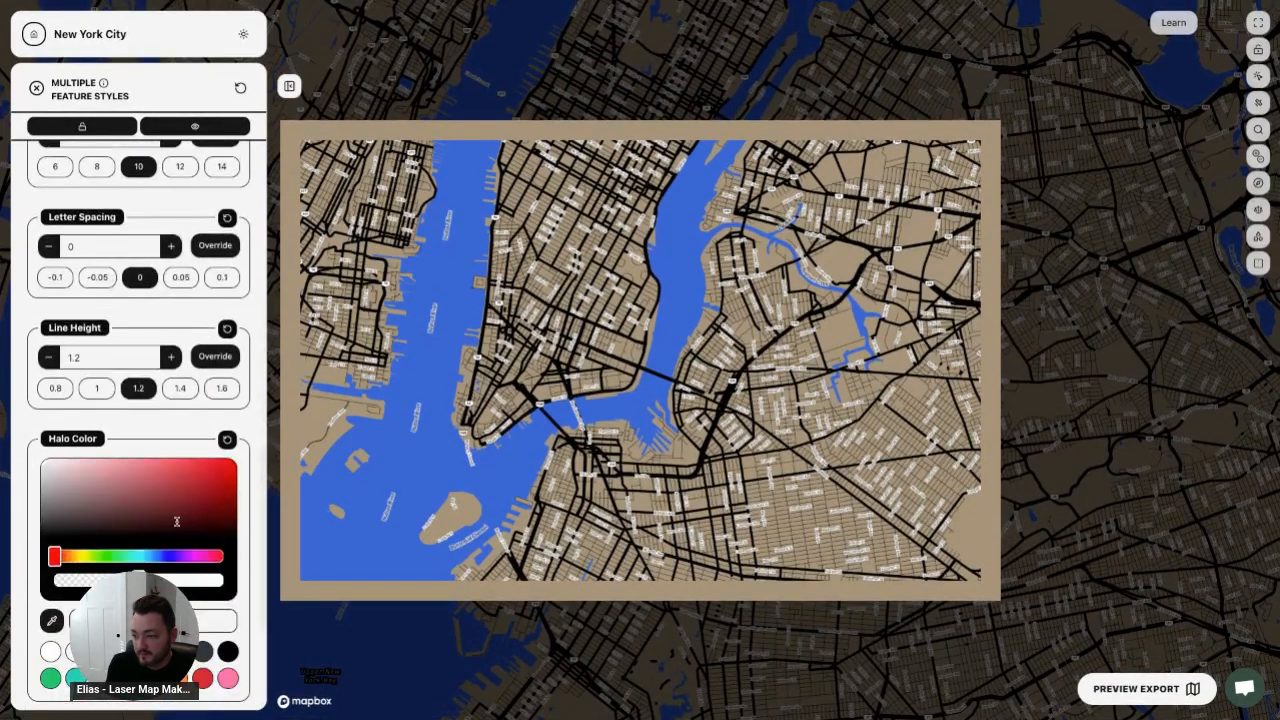
{"action": "left_click", "coordinate": [222, 389]}
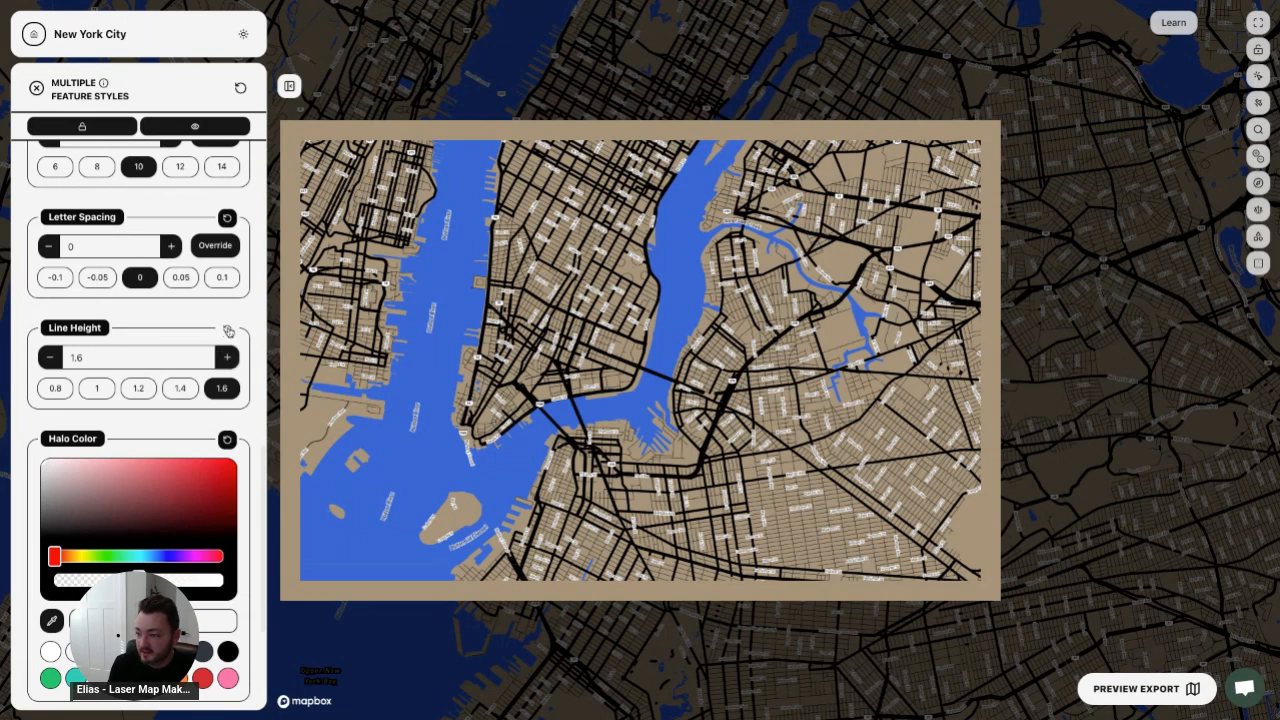
{"action": "left_click", "coordinate": [227, 329]}
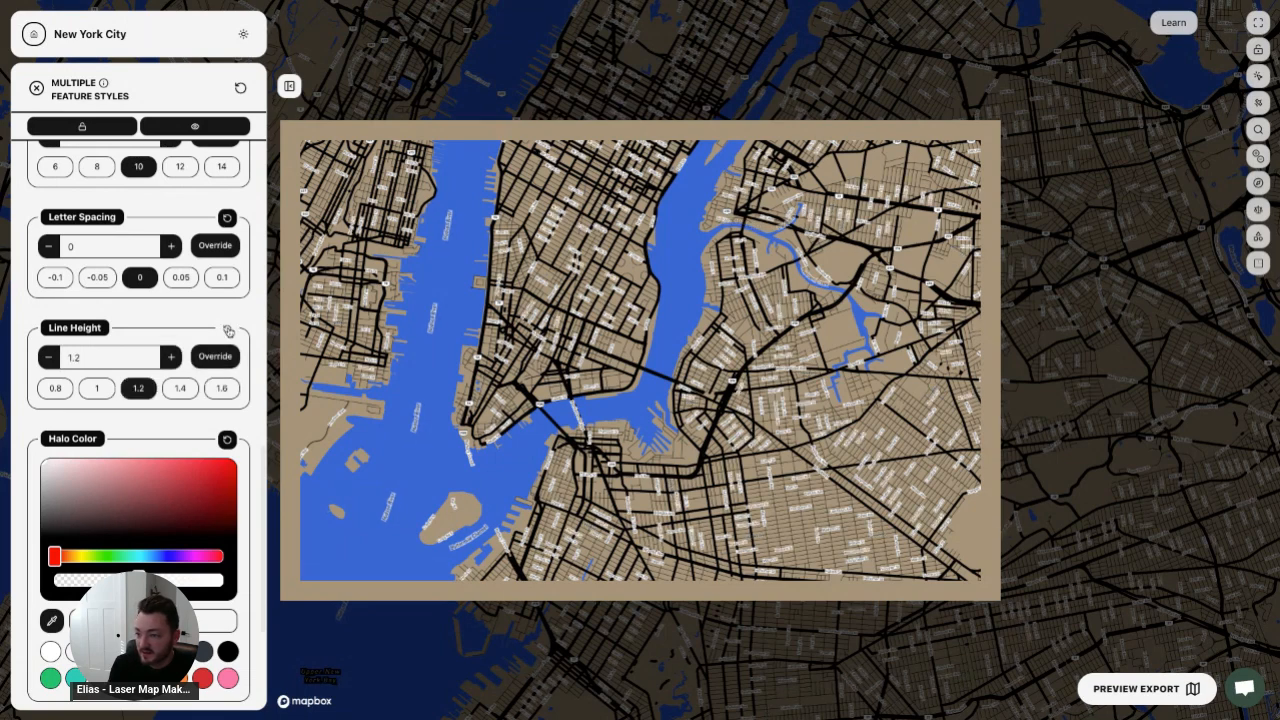
- Try overriding the selected labels' max width with 14 and reset the max width
{"action": "scroll", "coordinate": [186, 346], "scroll_direction": "up", "scroll_amount": 3}
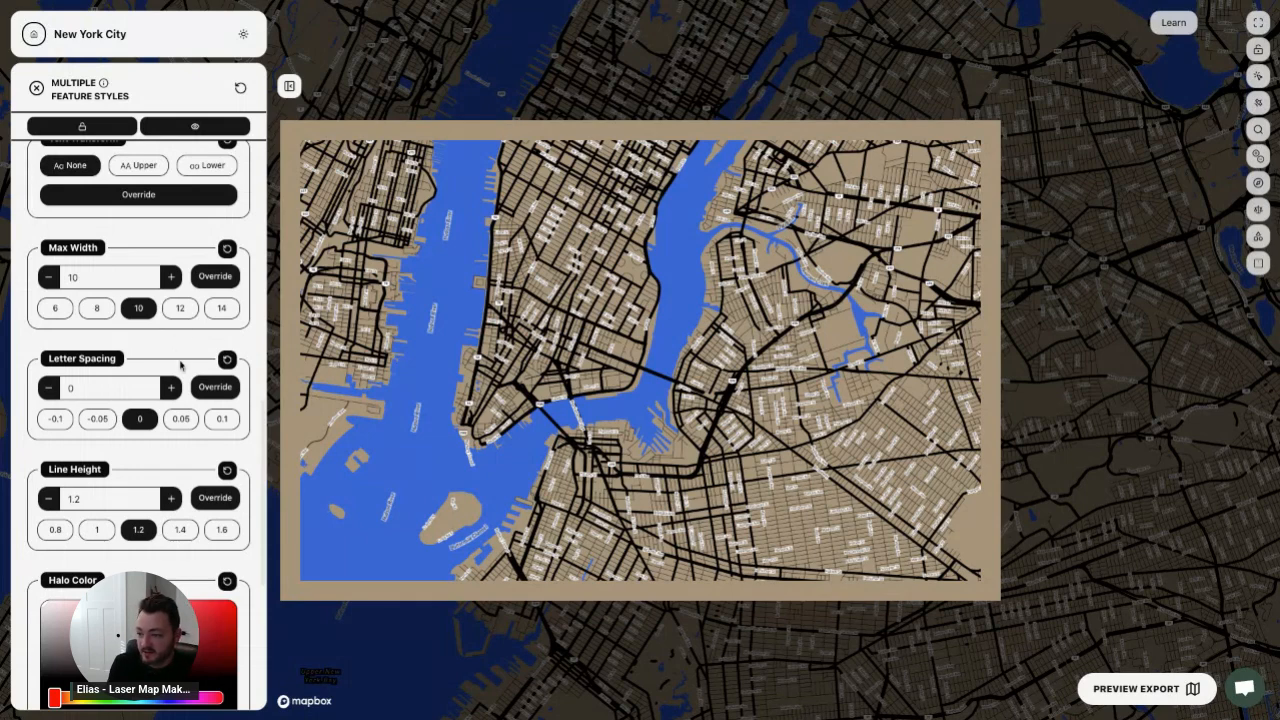
{"action": "left_click", "coordinate": [213, 277]}
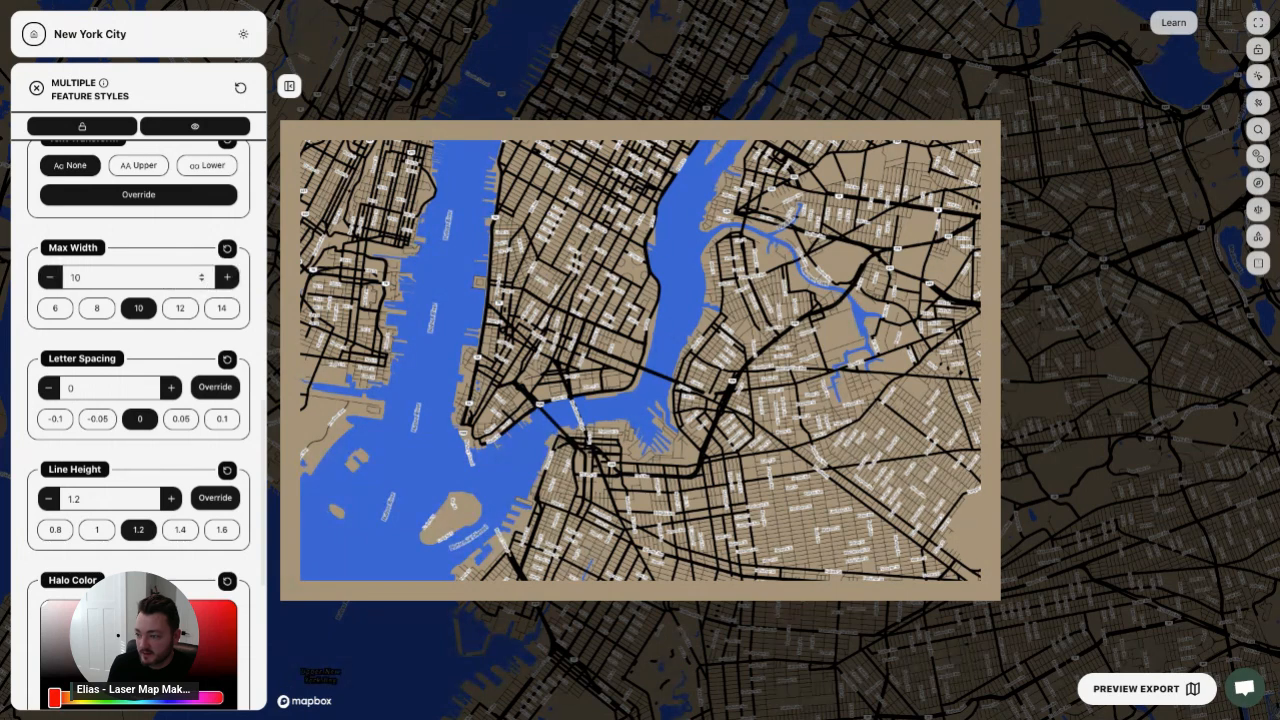
{"action": "left_click", "coordinate": [223, 309]}
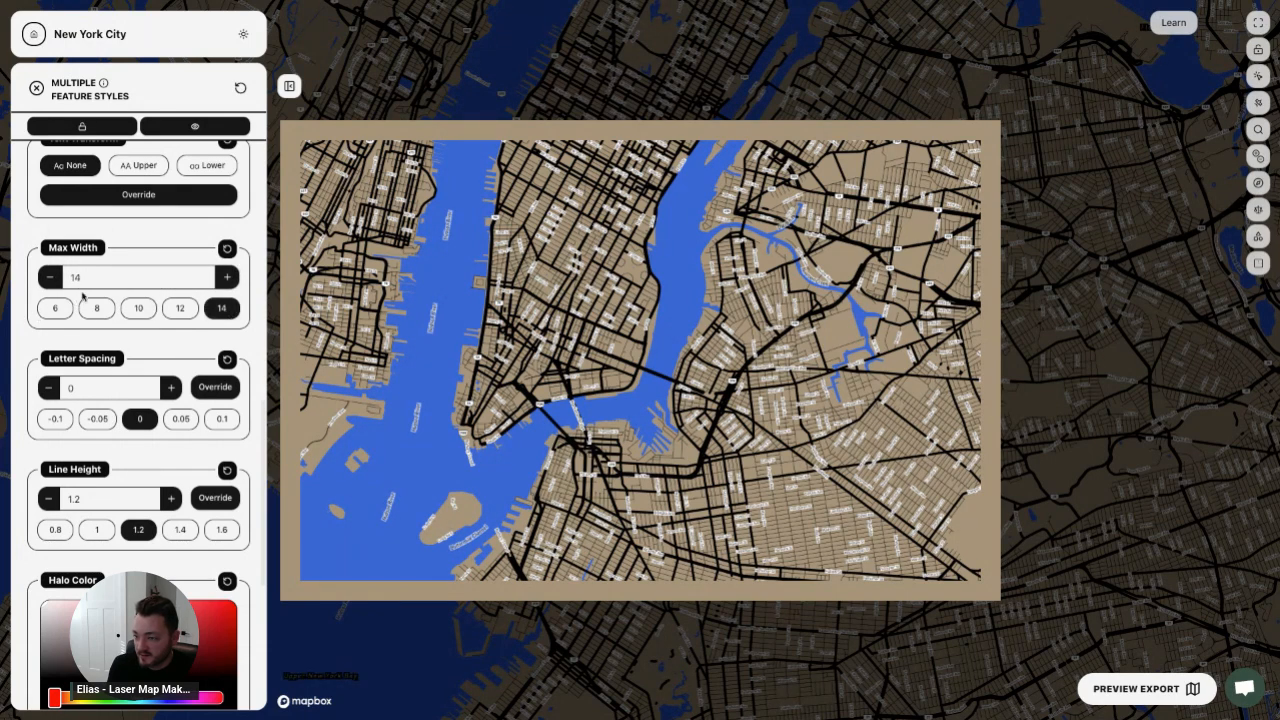
{"action": "left_click", "coordinate": [228, 248]}
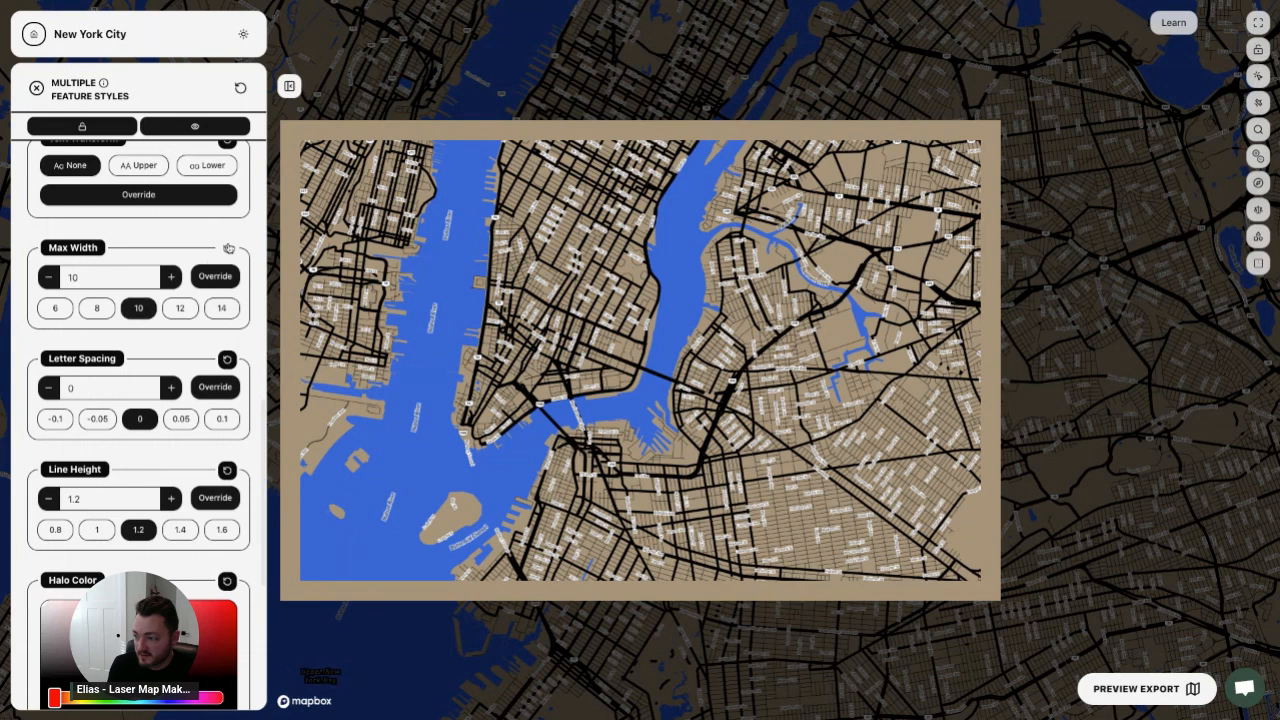
{"action": "scroll", "coordinate": [189, 286], "scroll_direction": "up", "scroll_amount": 2}
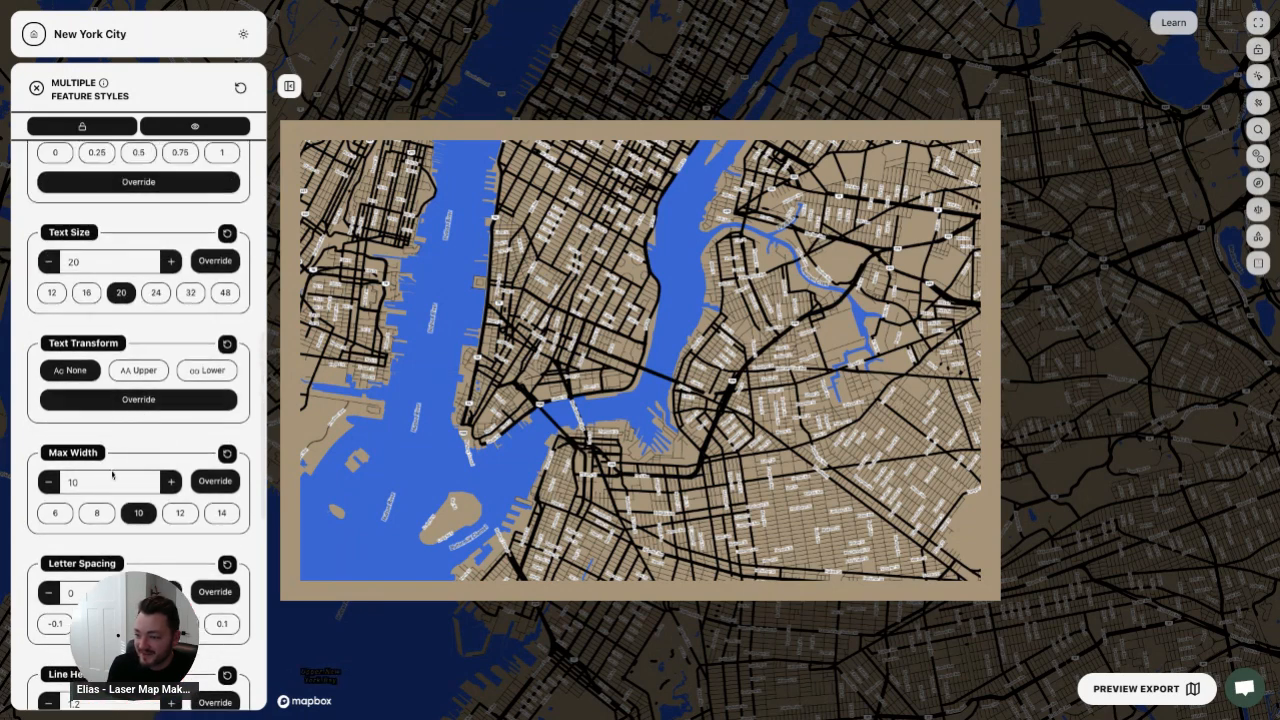
{"action": "scroll", "coordinate": [100, 442], "scroll_direction": "down", "scroll_amount": 1}
{"action": "scroll", "coordinate": [138, 420], "scroll_direction": "down", "scroll_amount": 2}
{"action": "scroll", "coordinate": [138, 420], "scroll_direction": "up", "scroll_amount": 3}
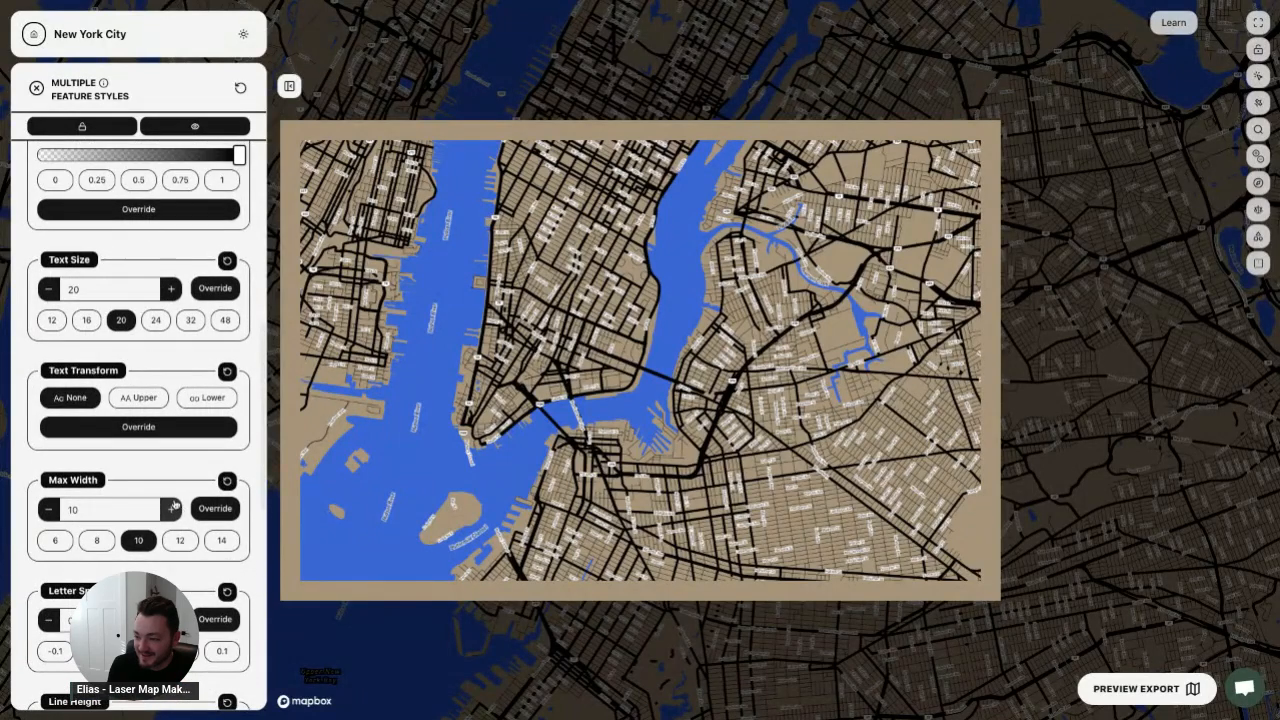
- Override the text transform of the selected labels with Lower and inspect the lettering on the map
{"action": "left_click", "coordinate": [150, 432]}
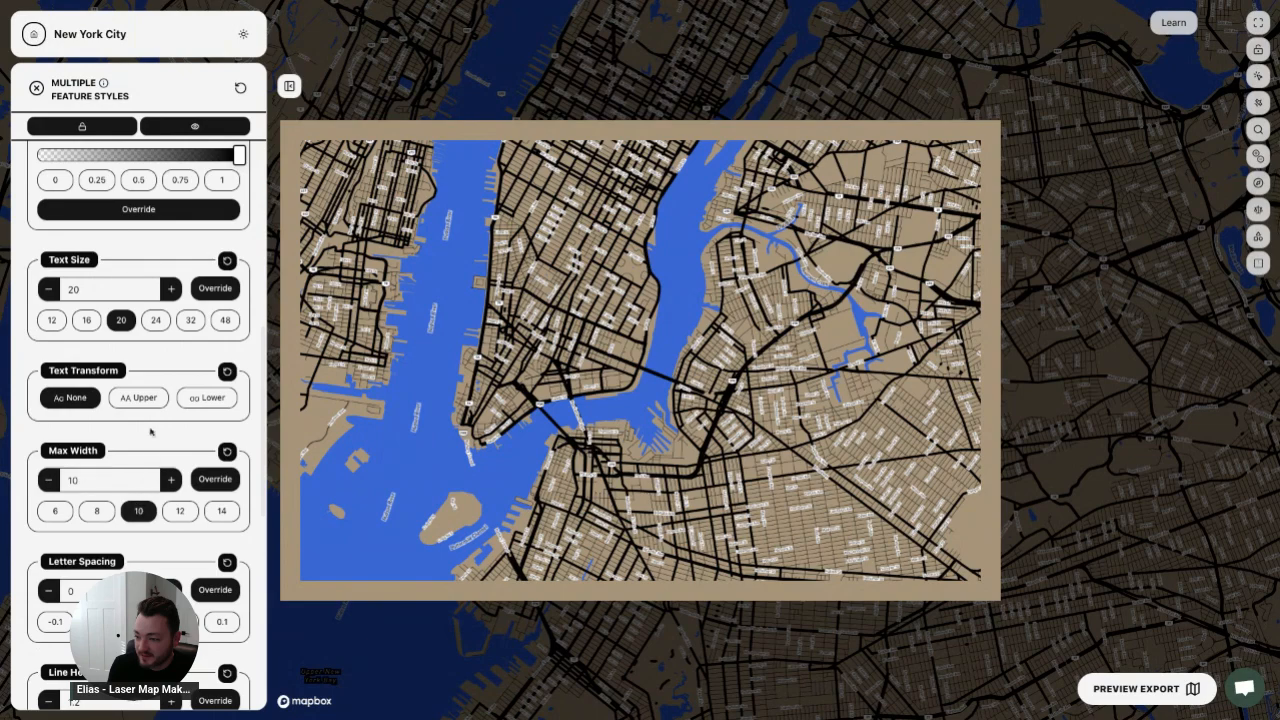
{"action": "left_click", "coordinate": [210, 398]}
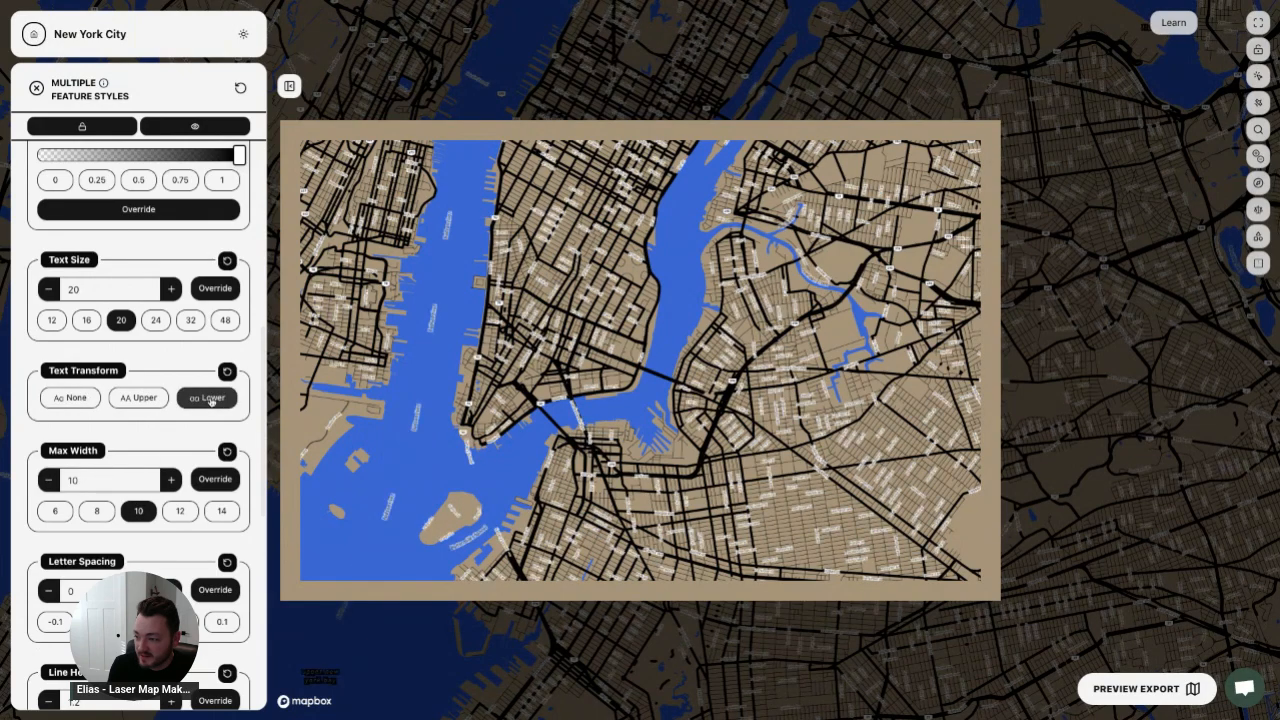
{"action": "scroll", "coordinate": [414, 435], "scroll_direction": "up", "scroll_amount": 5}
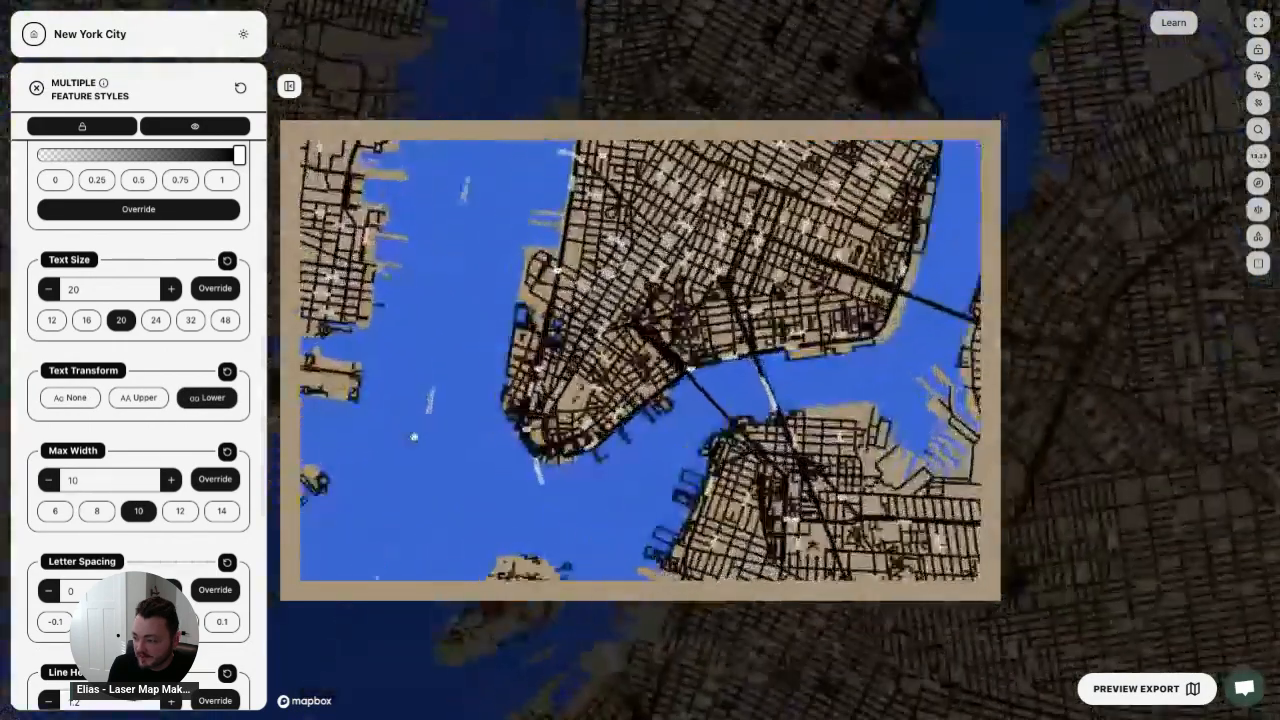
{"action": "scroll", "coordinate": [414, 437], "scroll_direction": "down", "scroll_amount": 5}
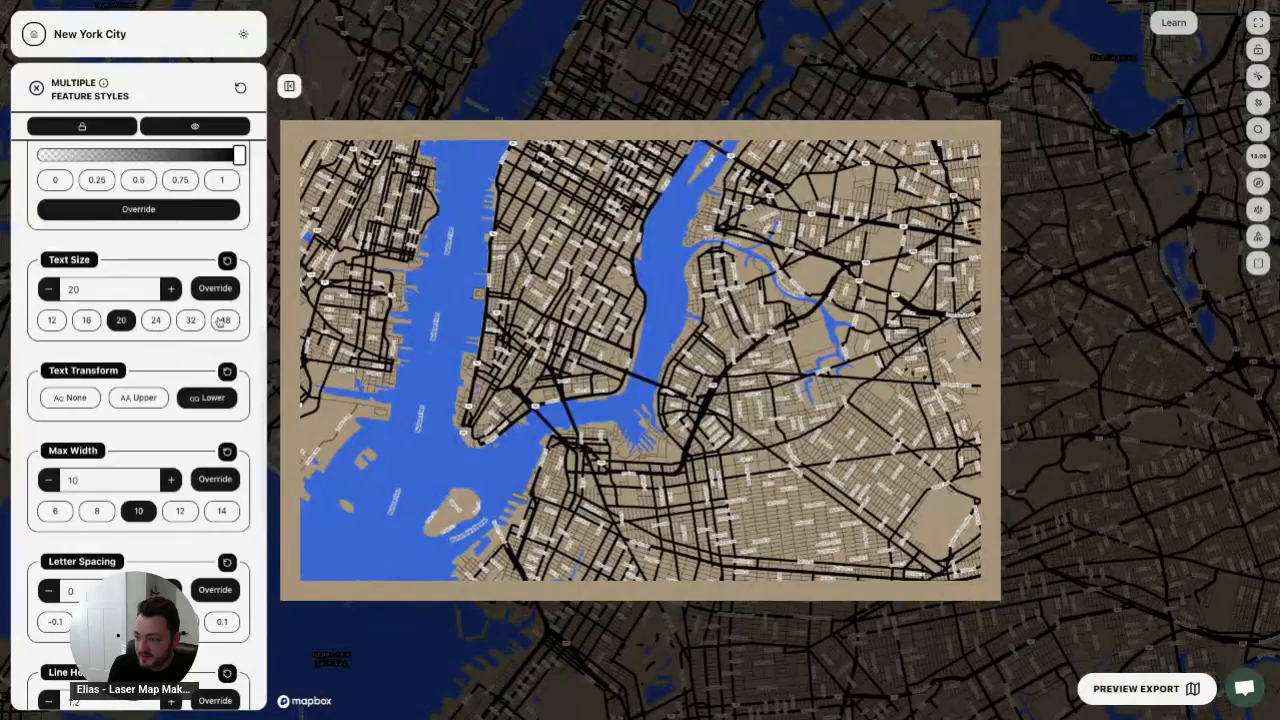
- Set the selected labels' text size to 48 and their text transform to Upper
{"action": "left_click", "coordinate": [190, 321]}
{"action": "left_click", "coordinate": [224, 320]}
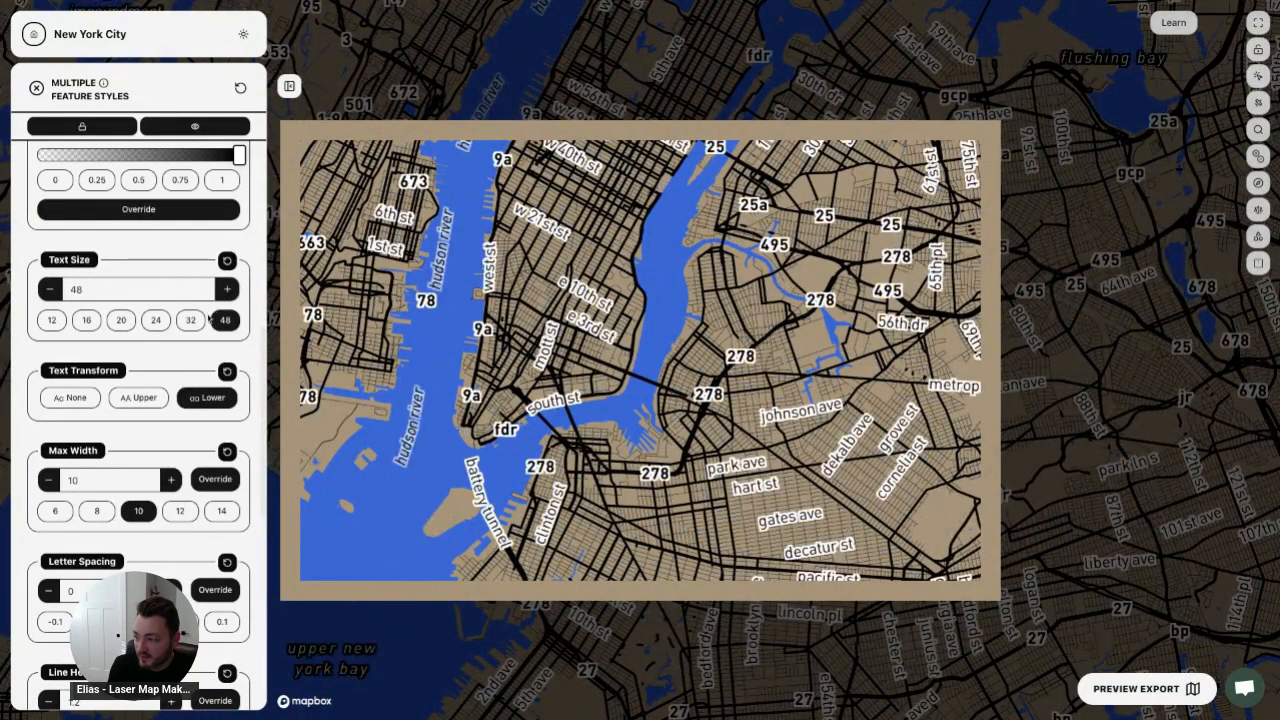
{"action": "scroll", "coordinate": [600, 400], "scroll_direction": "down", "scroll_amount": 5}
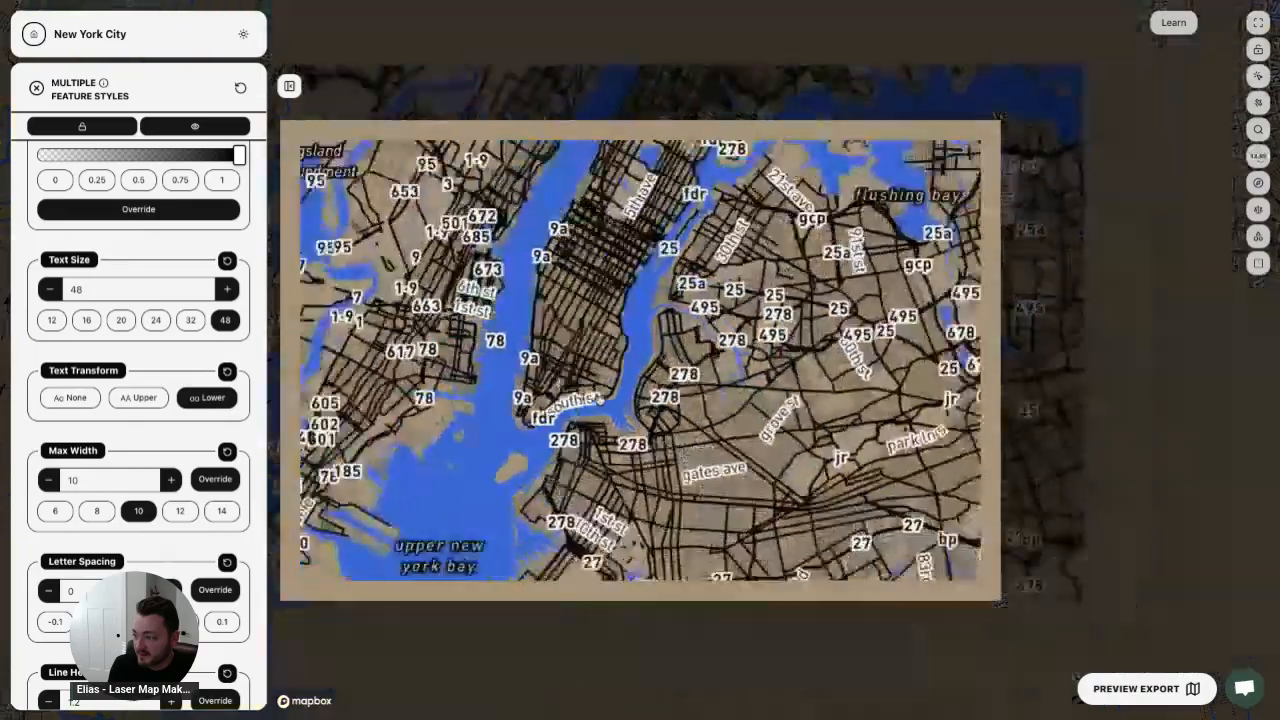
{"action": "scroll", "coordinate": [600, 400], "scroll_direction": "up", "scroll_amount": 5}
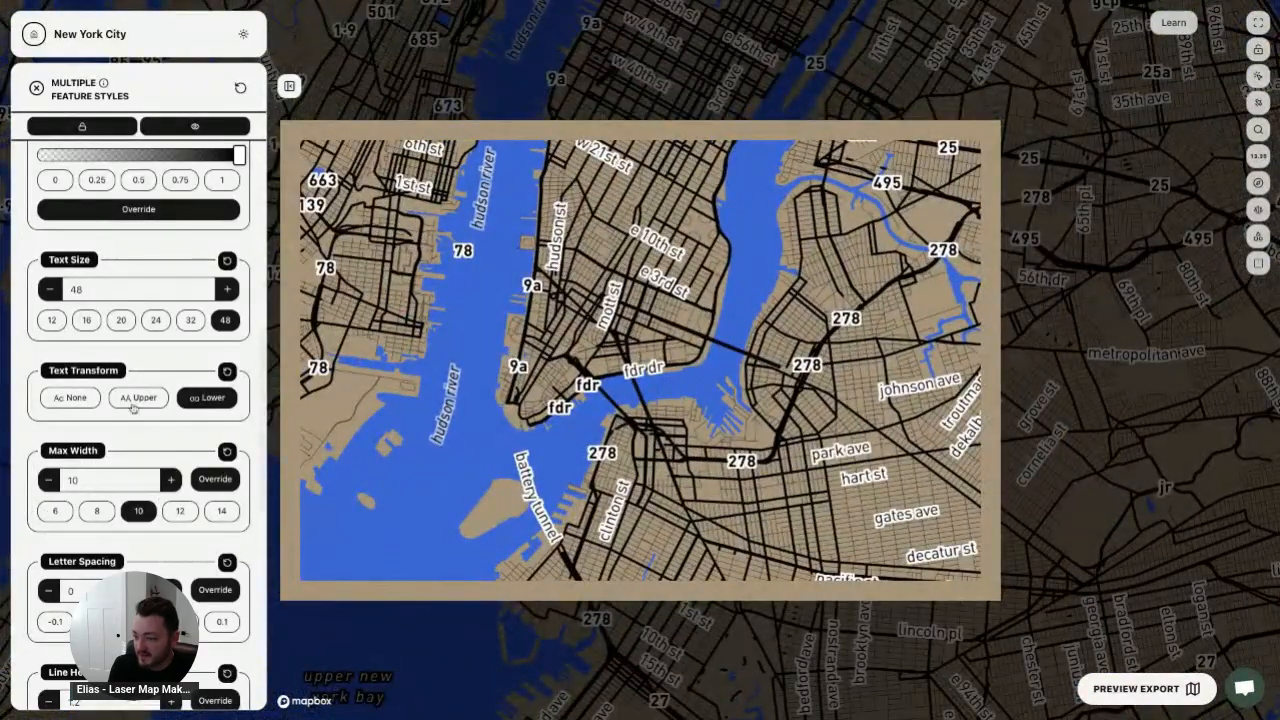
{"action": "left_click", "coordinate": [142, 397]}
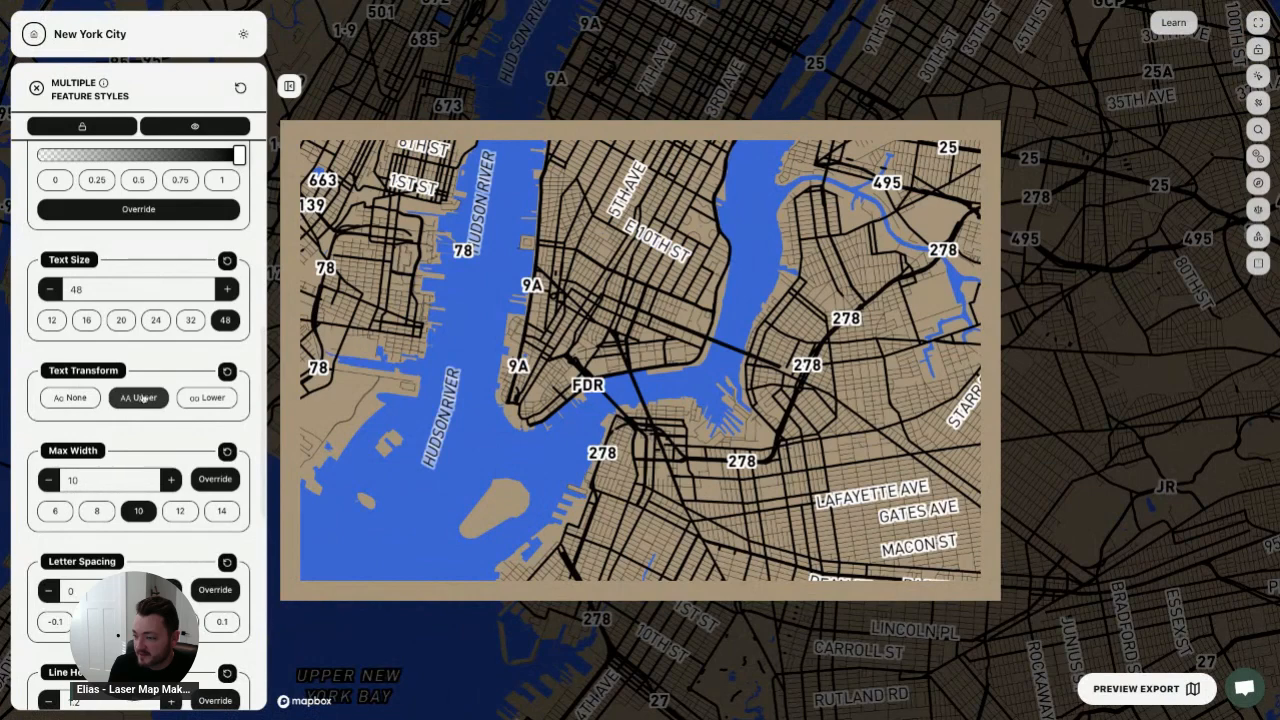
- Try halo colors #6C5CE7 and #2BCBBA on the selected labels
{"action": "scroll", "coordinate": [155, 503], "scroll_direction": "down", "scroll_amount": 8}
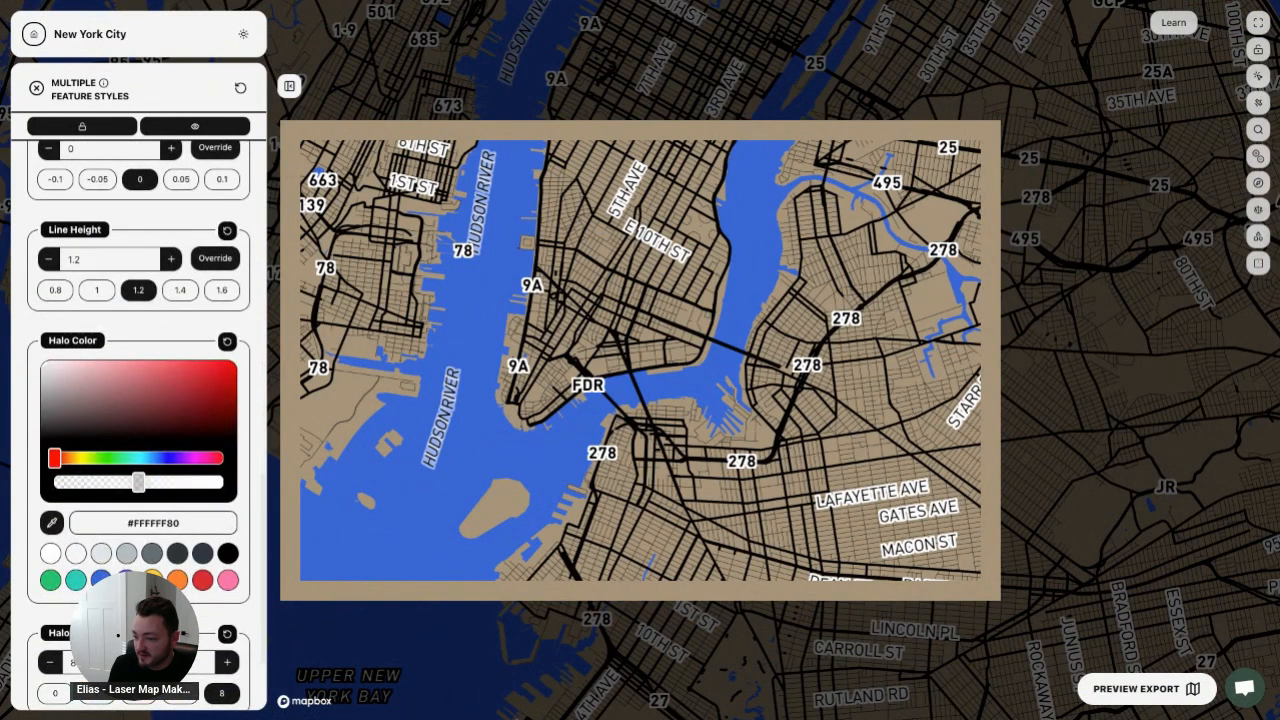
{"action": "left_click", "coordinate": [125, 578]}
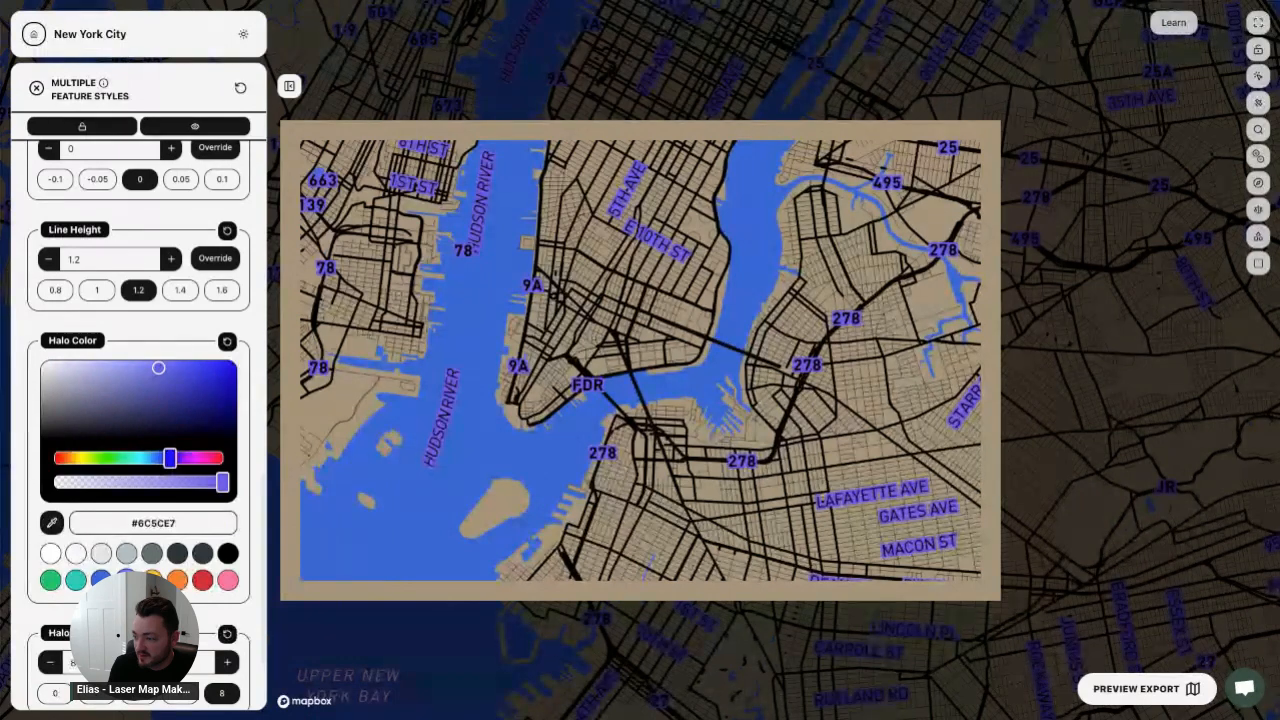
{"action": "left_click", "coordinate": [100, 579]}
{"action": "left_click", "coordinate": [75, 584]}
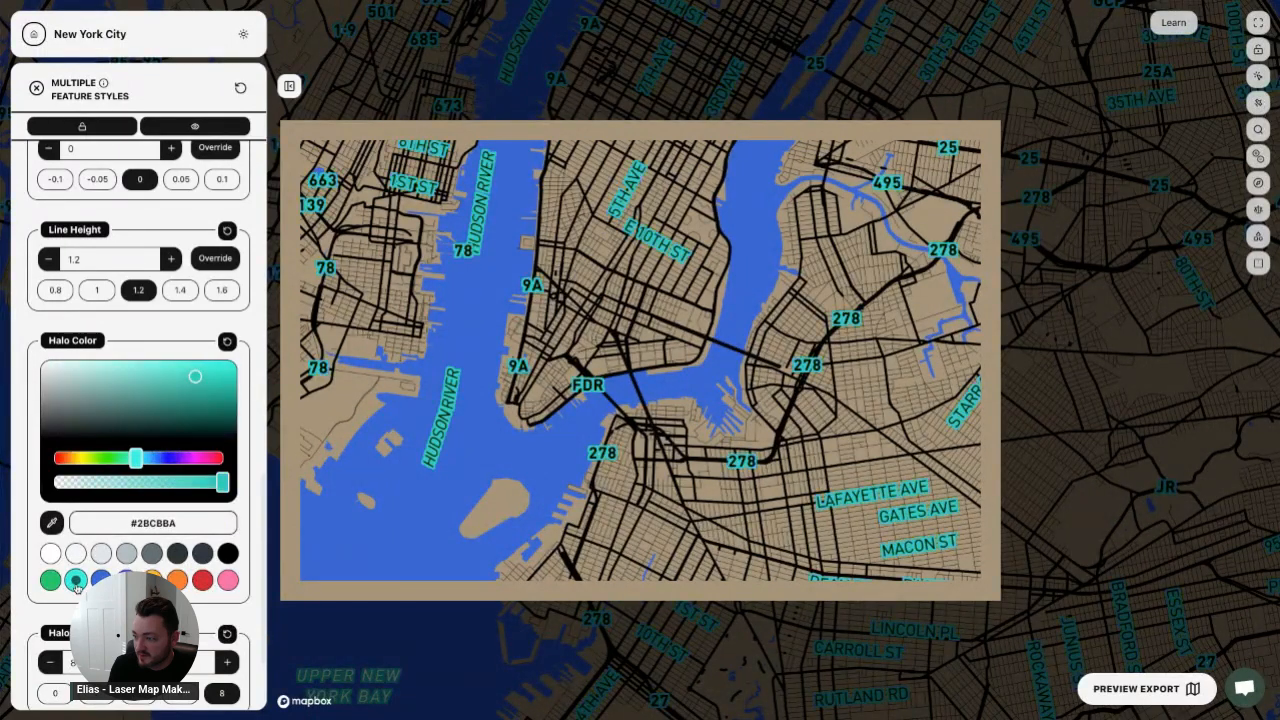
{"action": "scroll", "coordinate": [420, 477], "scroll_direction": "down", "scroll_amount": 2}
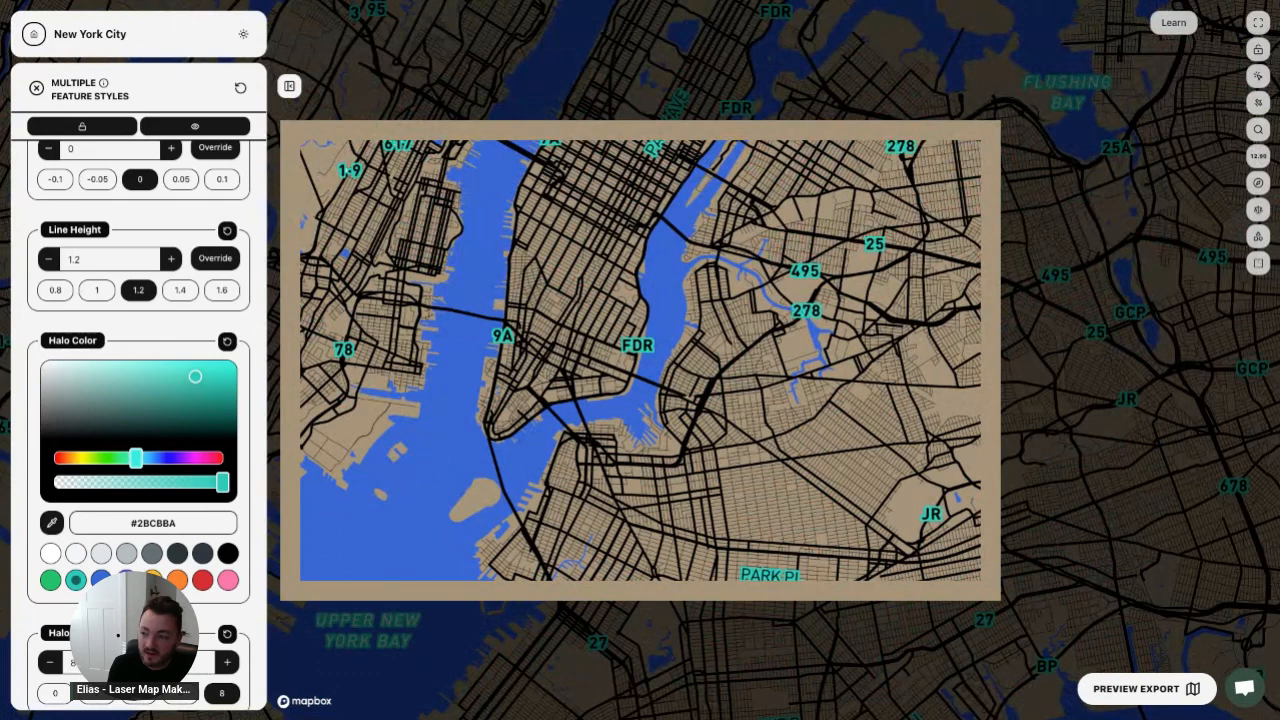
- Set the selected labels' halo size to 11 and halo color to #F5F6FA, and check them around Manhattan
{"action": "scroll", "coordinate": [197, 556], "scroll_direction": "down", "scroll_amount": 2}
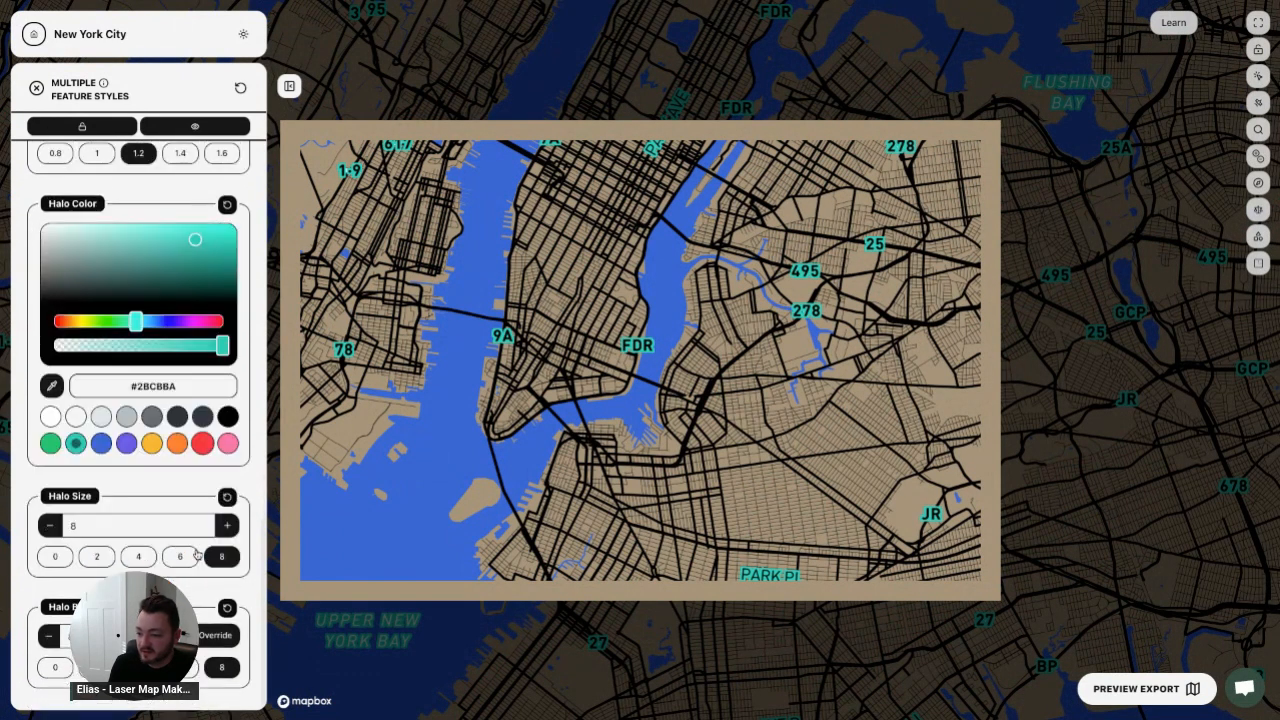
{"action": "left_click", "coordinate": [227, 525]}
{"action": "left_click", "coordinate": [227, 525]}
{"action": "left_click", "coordinate": [227, 525]}
{"action": "left_click", "coordinate": [75, 416]}
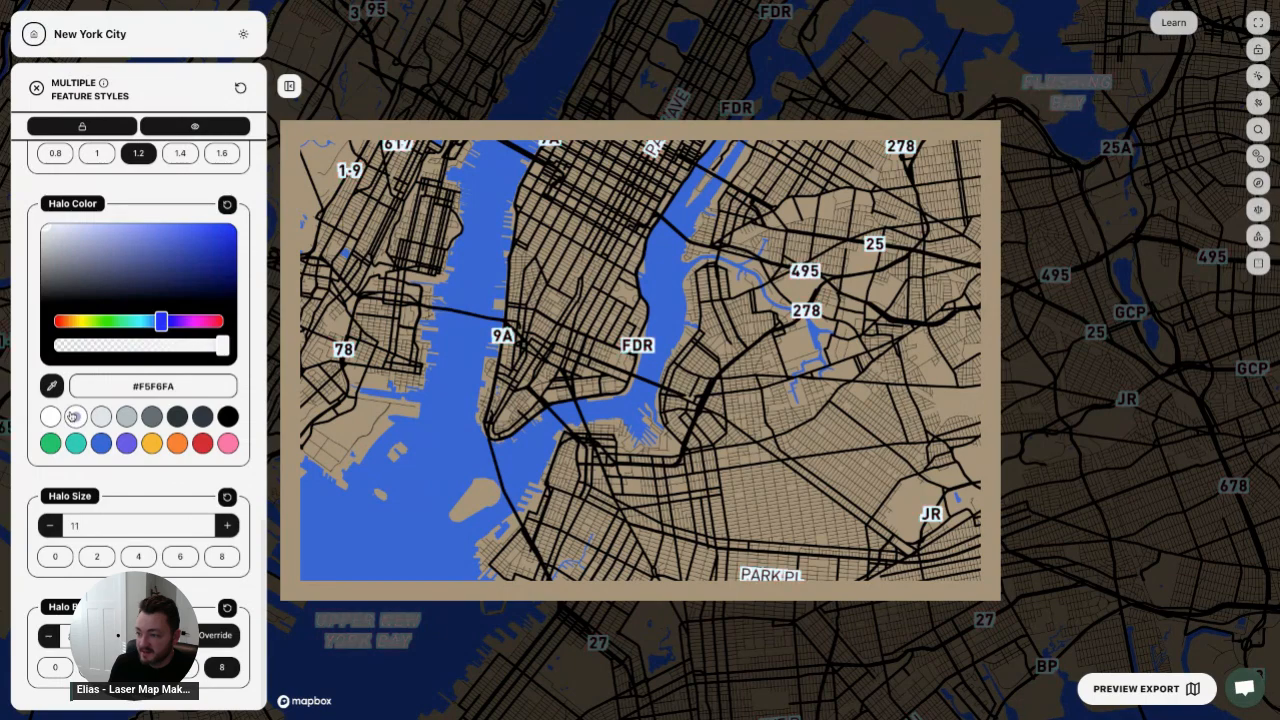
{"action": "left_click_drag", "start_coordinate": [547, 365], "coordinate": [481, 534]}
{"action": "left_click_drag", "start_coordinate": [599, 226], "coordinate": [568, 392]}
{"action": "scroll", "coordinate": [568, 392], "scroll_direction": "up", "scroll_amount": 5}
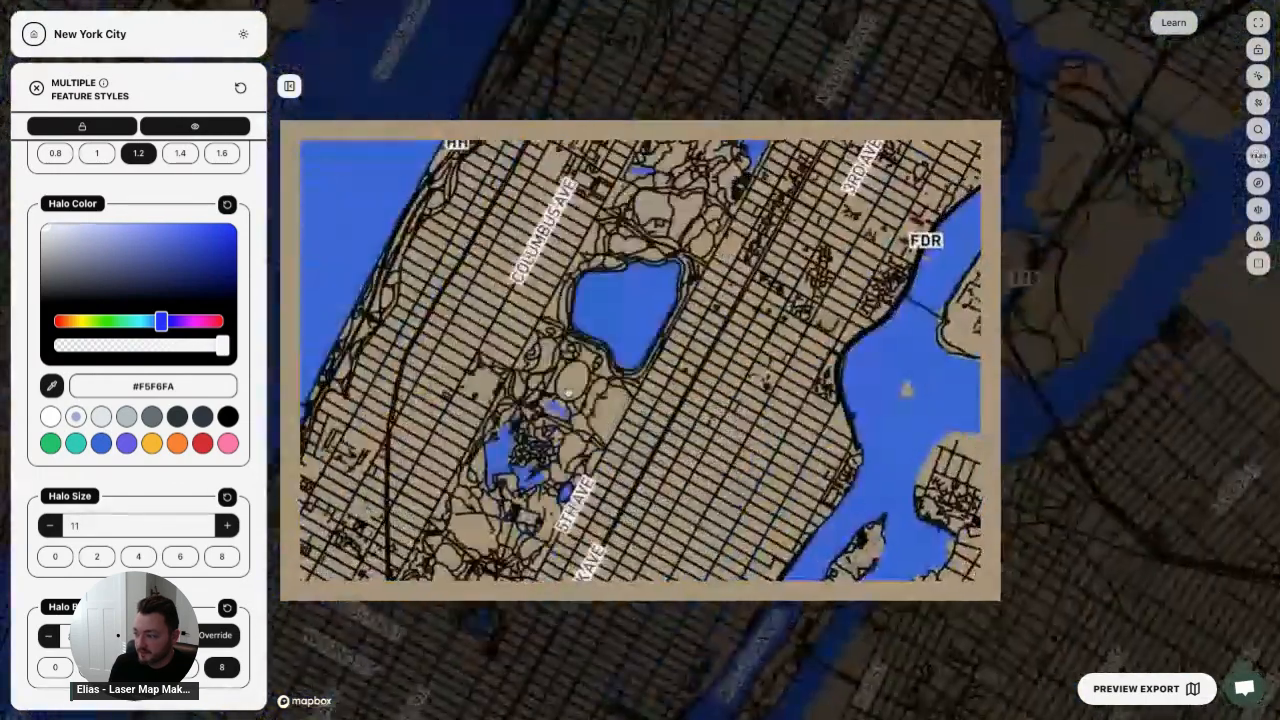
{"action": "scroll", "coordinate": [568, 392], "scroll_direction": "down", "scroll_amount": 5}
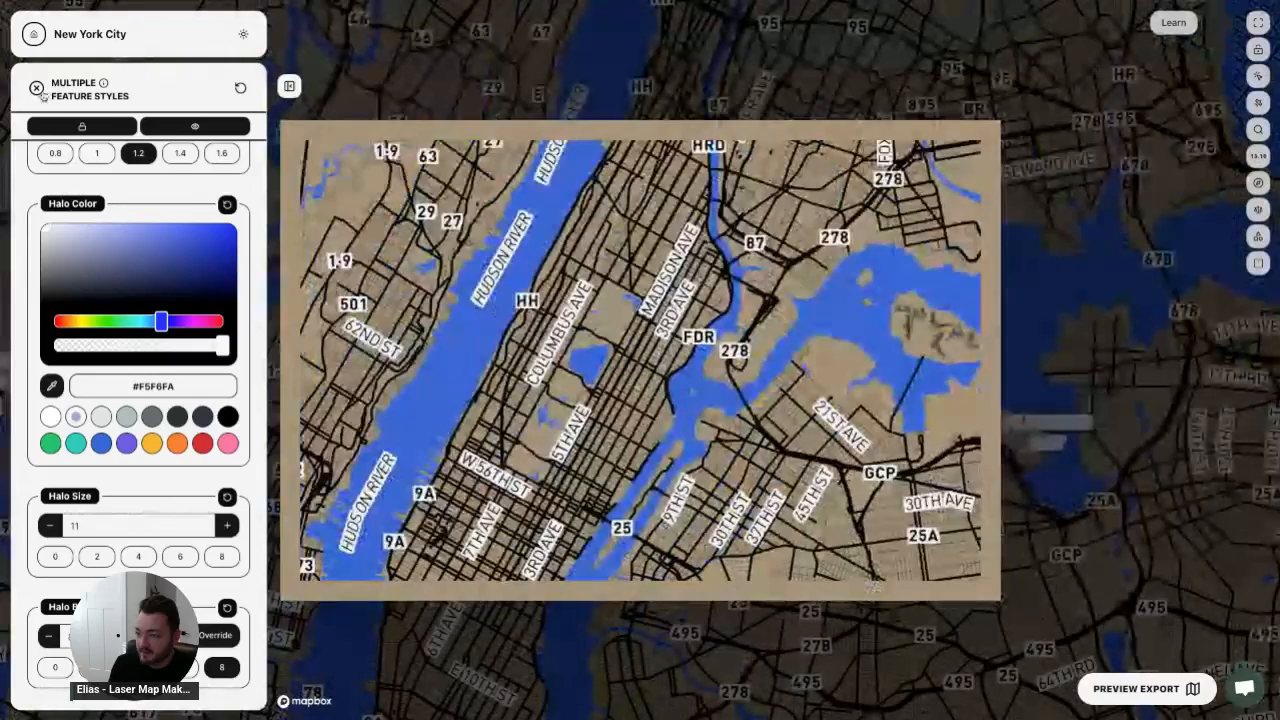
- Close the shared label styles and collapse the Labels, Roads Layer - Cut, Land Layer - Engrave and Land Layer - Cut layers
{"action": "left_click", "coordinate": [37, 88]}
{"action": "scroll", "coordinate": [107, 318], "scroll_direction": "down", "scroll_amount": 1}
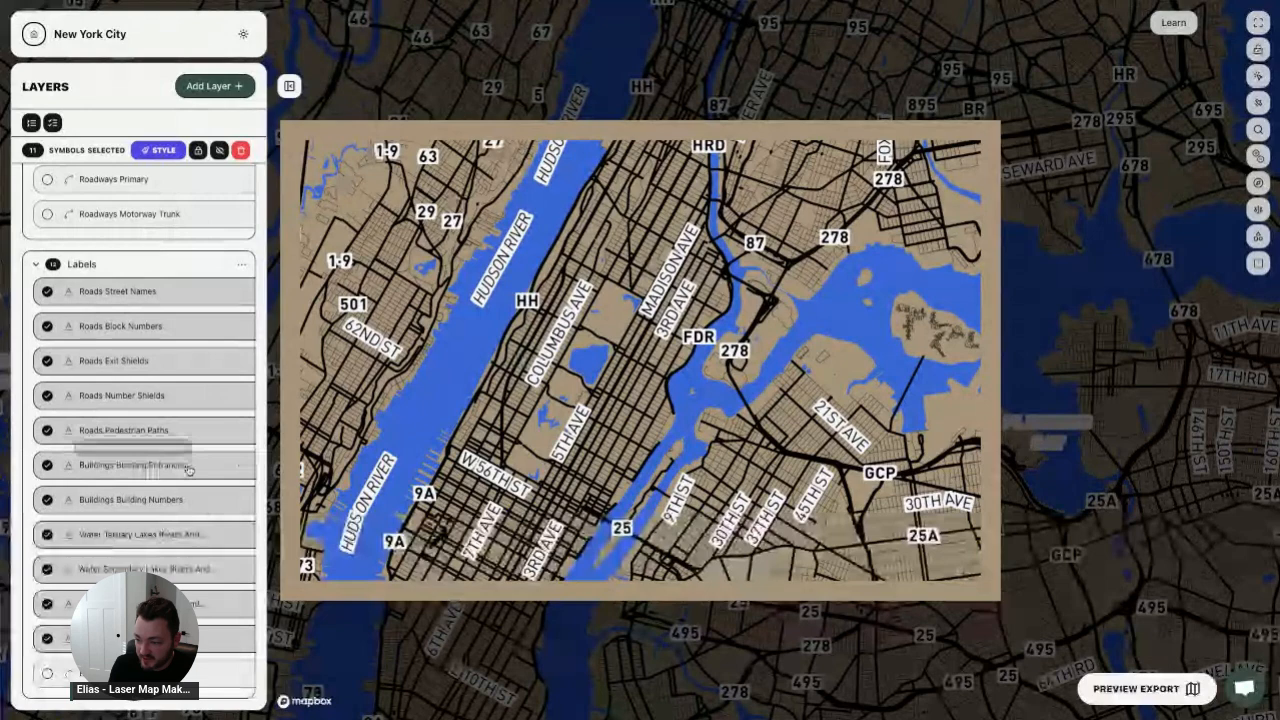
{"action": "left_click", "coordinate": [35, 263]}
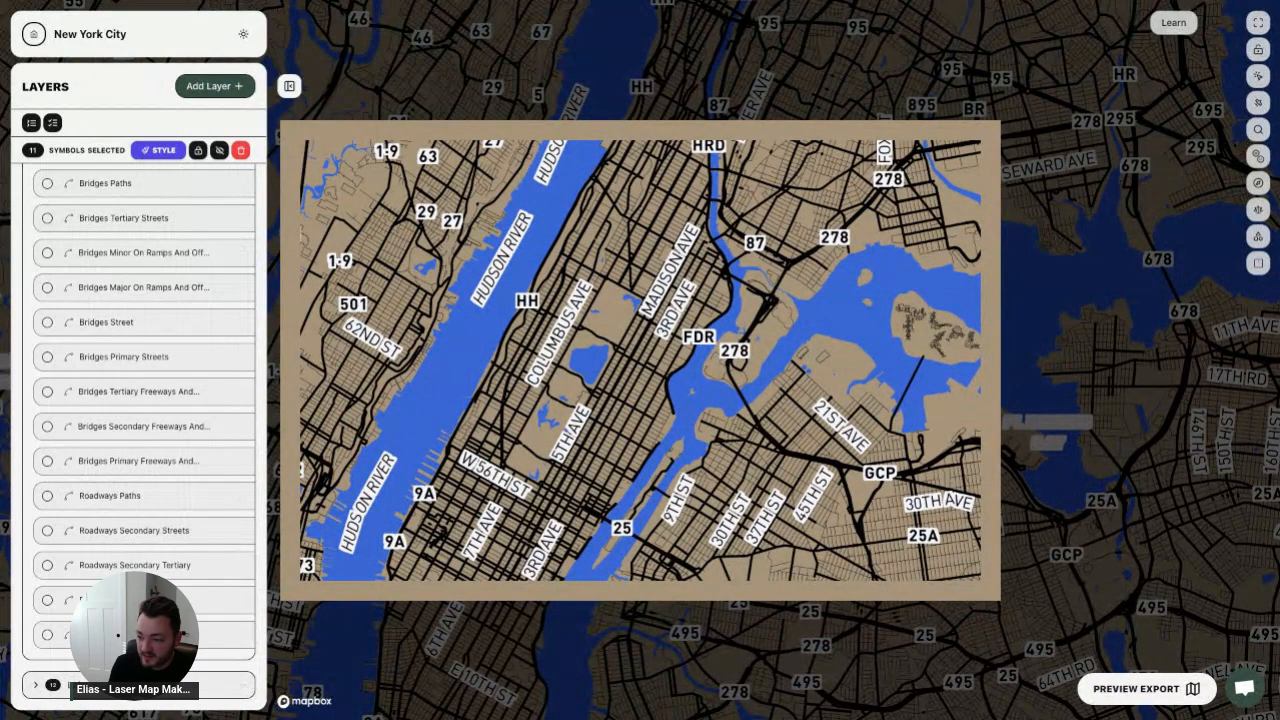
{"action": "scroll", "coordinate": [38, 190], "scroll_direction": "up", "scroll_amount": 3}
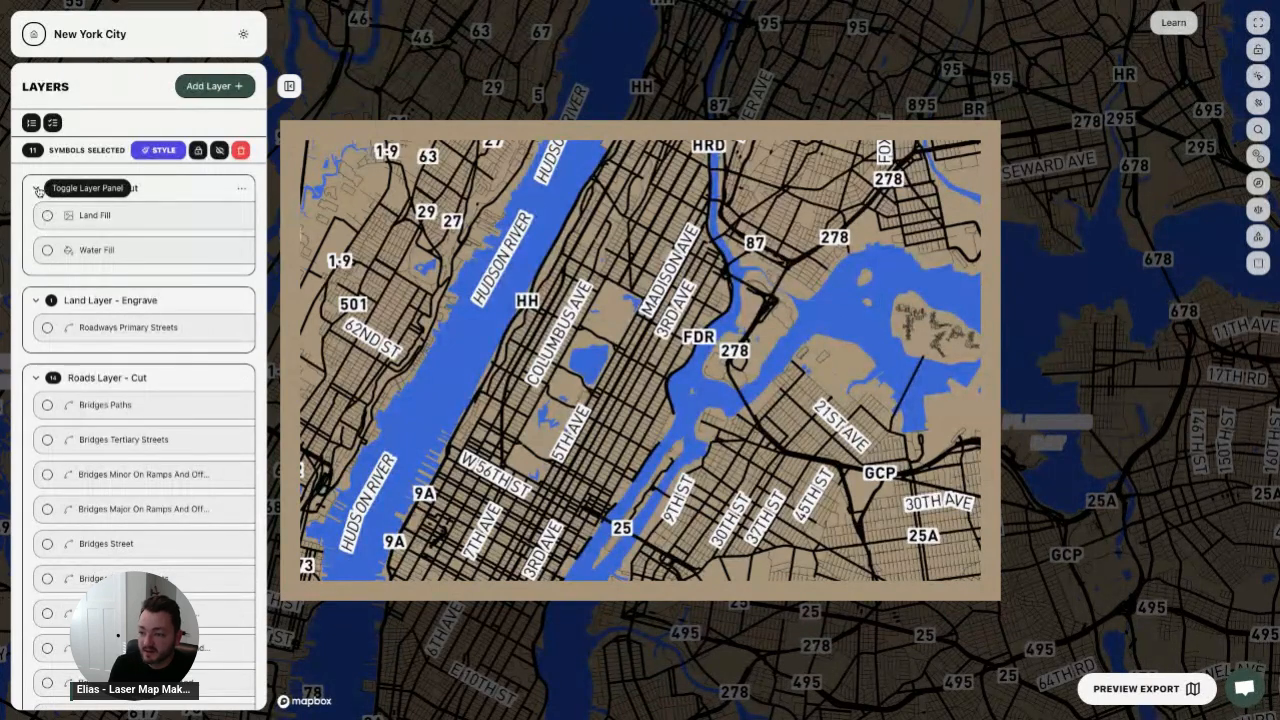
{"action": "left_click", "coordinate": [36, 378]}
{"action": "left_click", "coordinate": [34, 299]}
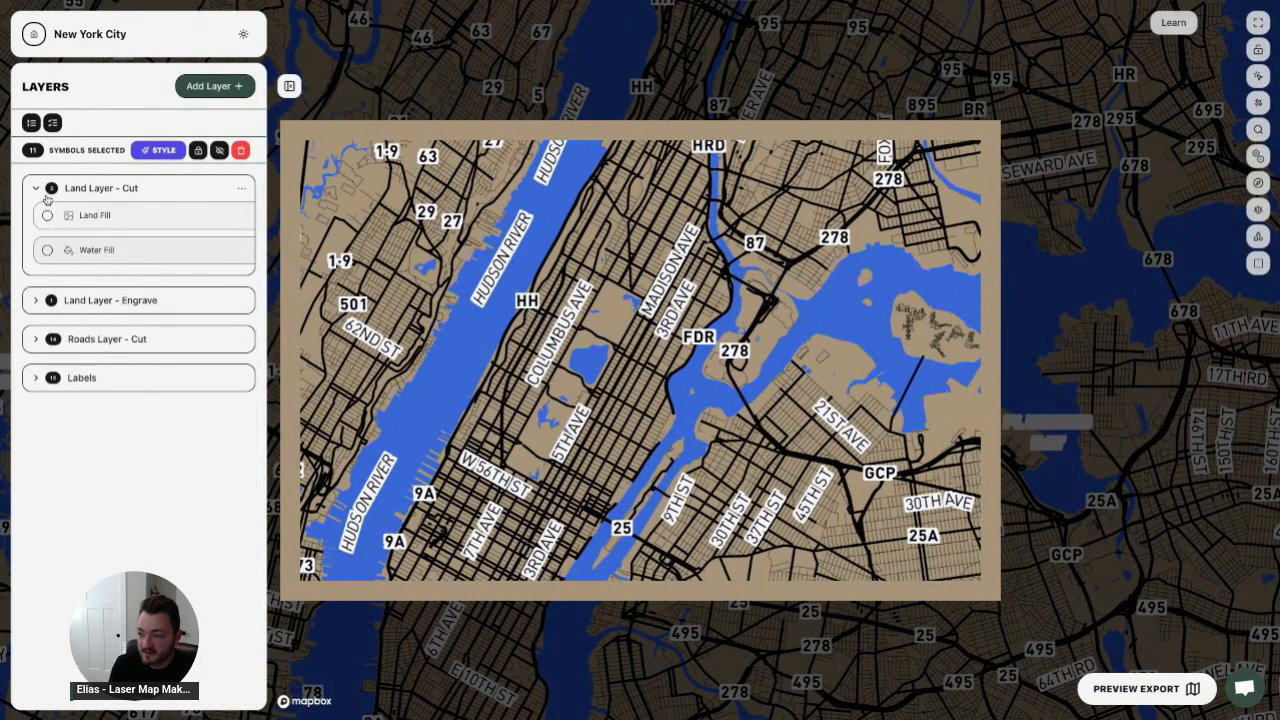
{"action": "left_click", "coordinate": [36, 188]}
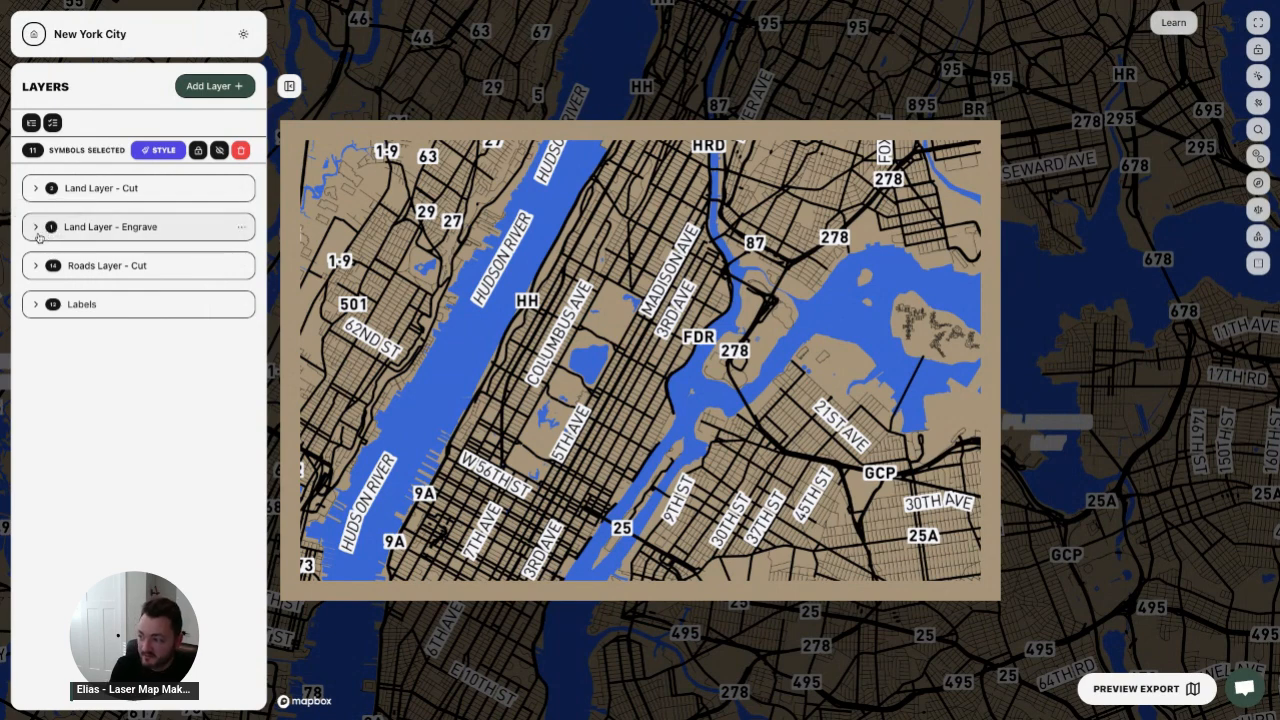
- Delete the Buildings Outlines feature from the Labels layer, leaving Land Layer - Engrave collapsed
{"action": "left_click", "coordinate": [37, 230]}
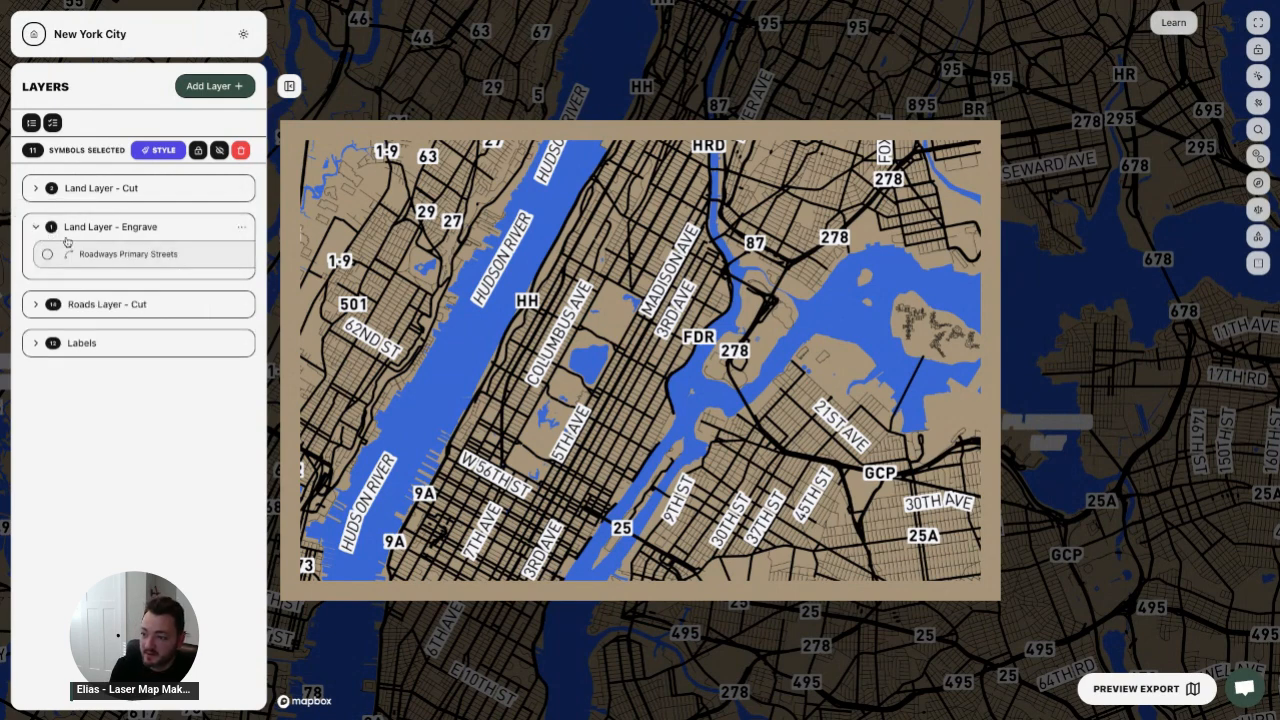
{"action": "left_click", "coordinate": [135, 264]}
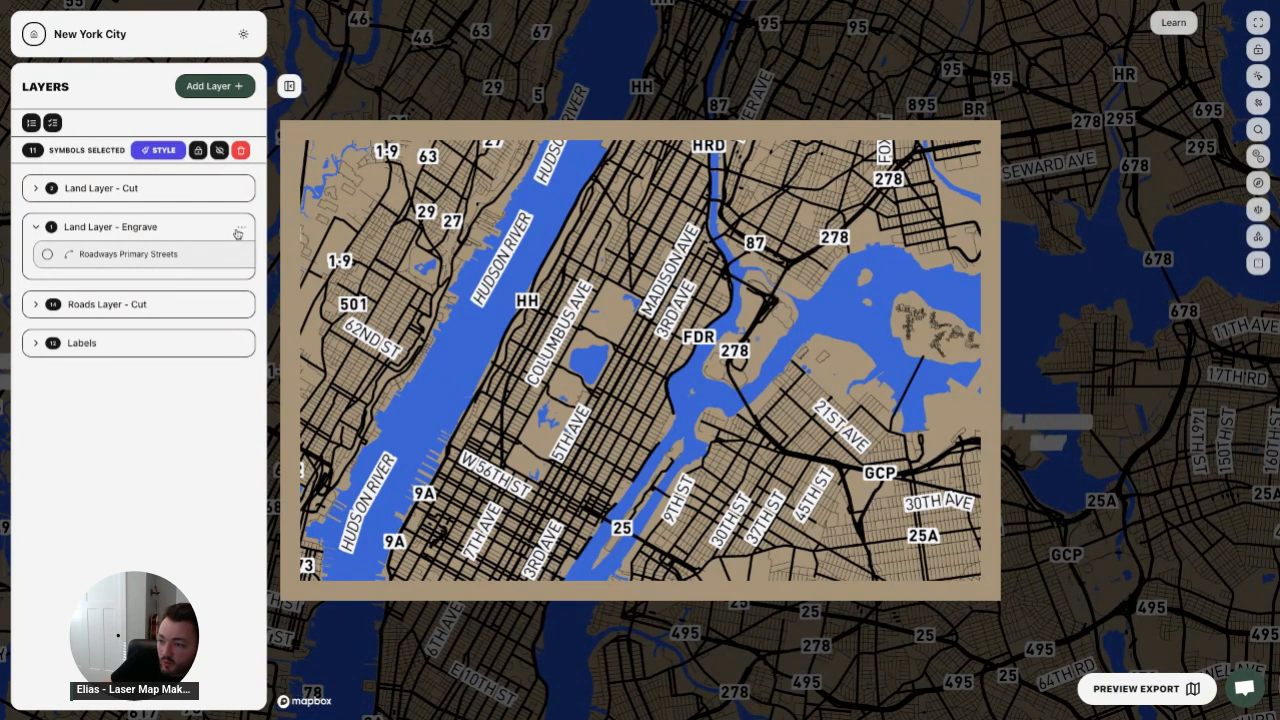
{"action": "left_click", "coordinate": [123, 346]}
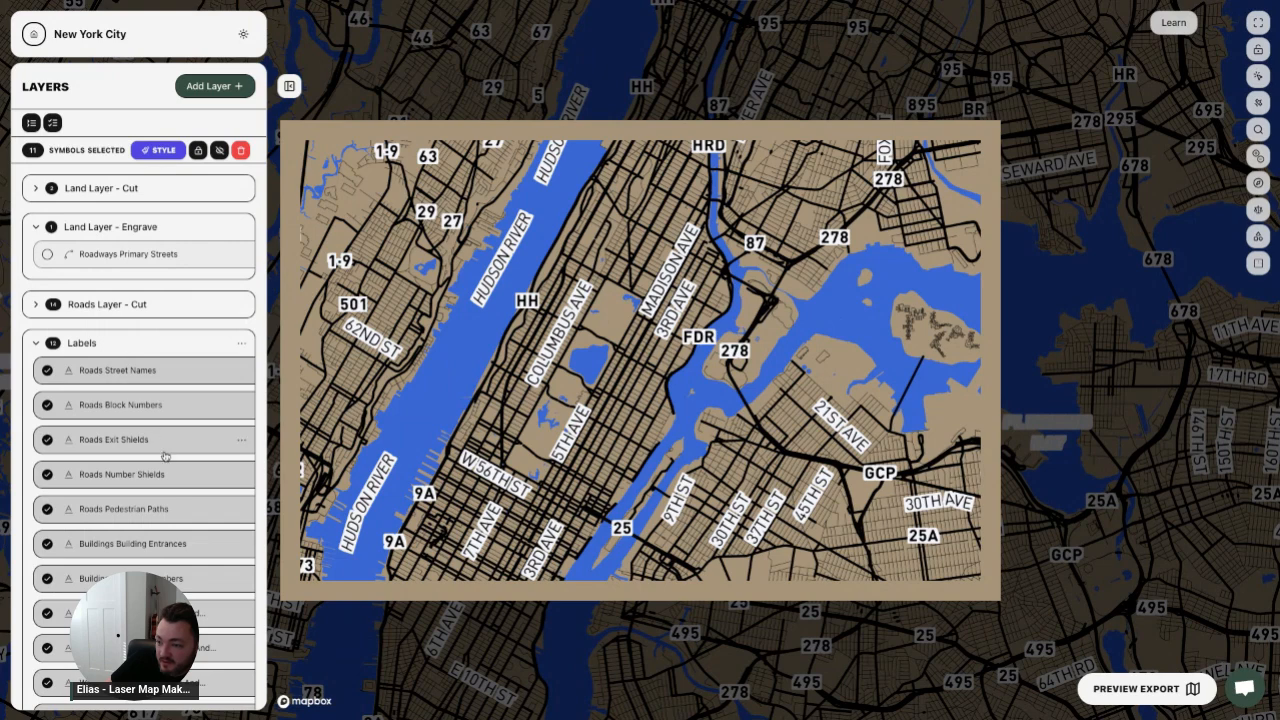
{"action": "scroll", "coordinate": [165, 456], "scroll_direction": "down", "scroll_amount": 1}
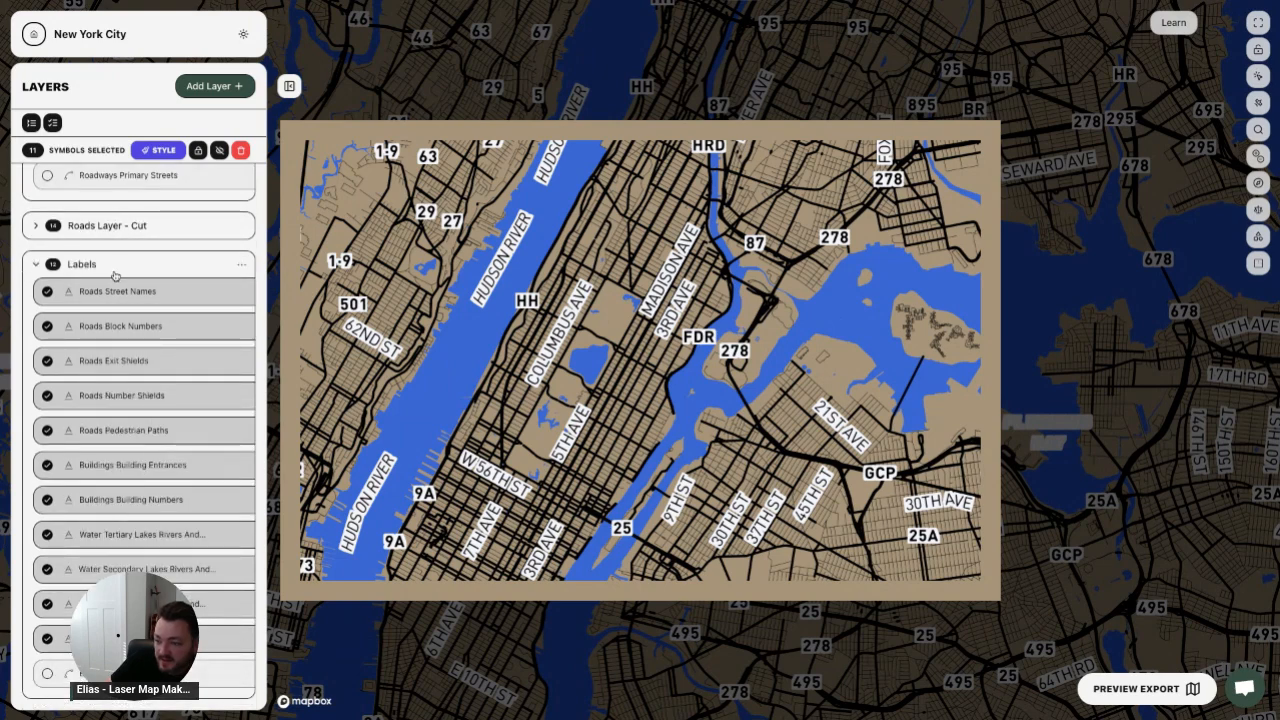
{"action": "scroll", "coordinate": [114, 276], "scroll_direction": "up", "scroll_amount": 1}
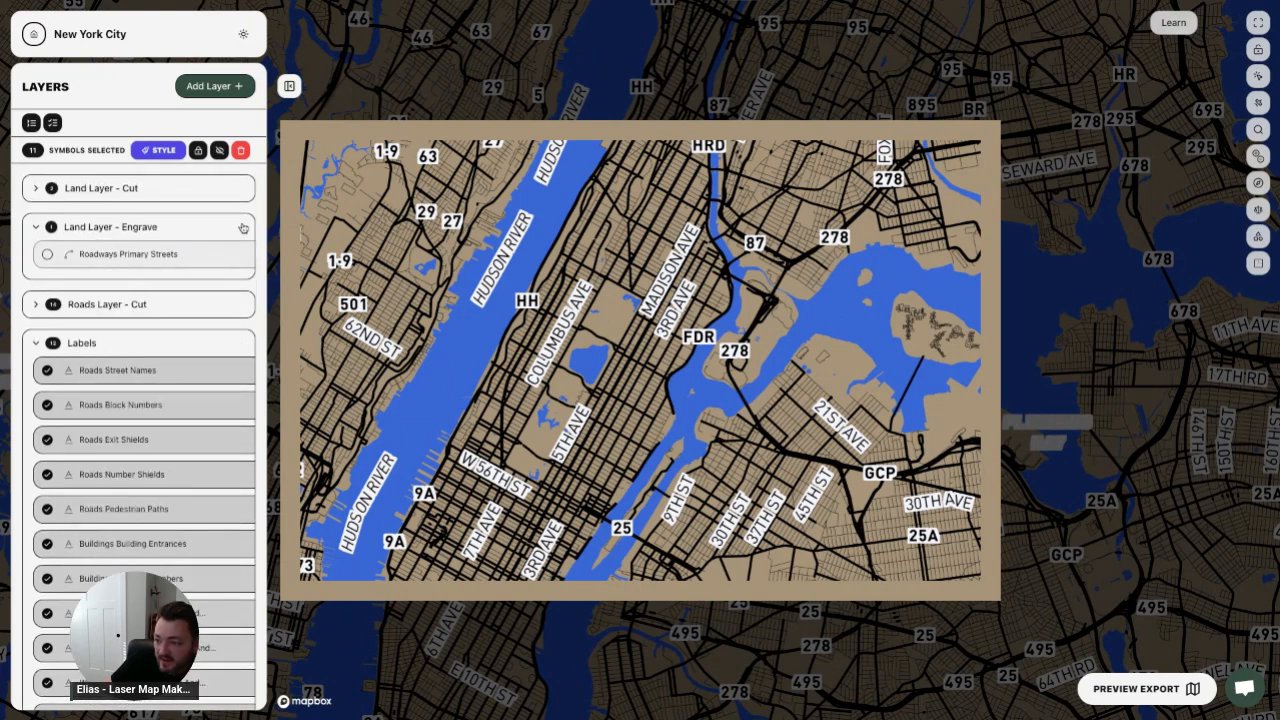
{"action": "left_click", "coordinate": [190, 229]}
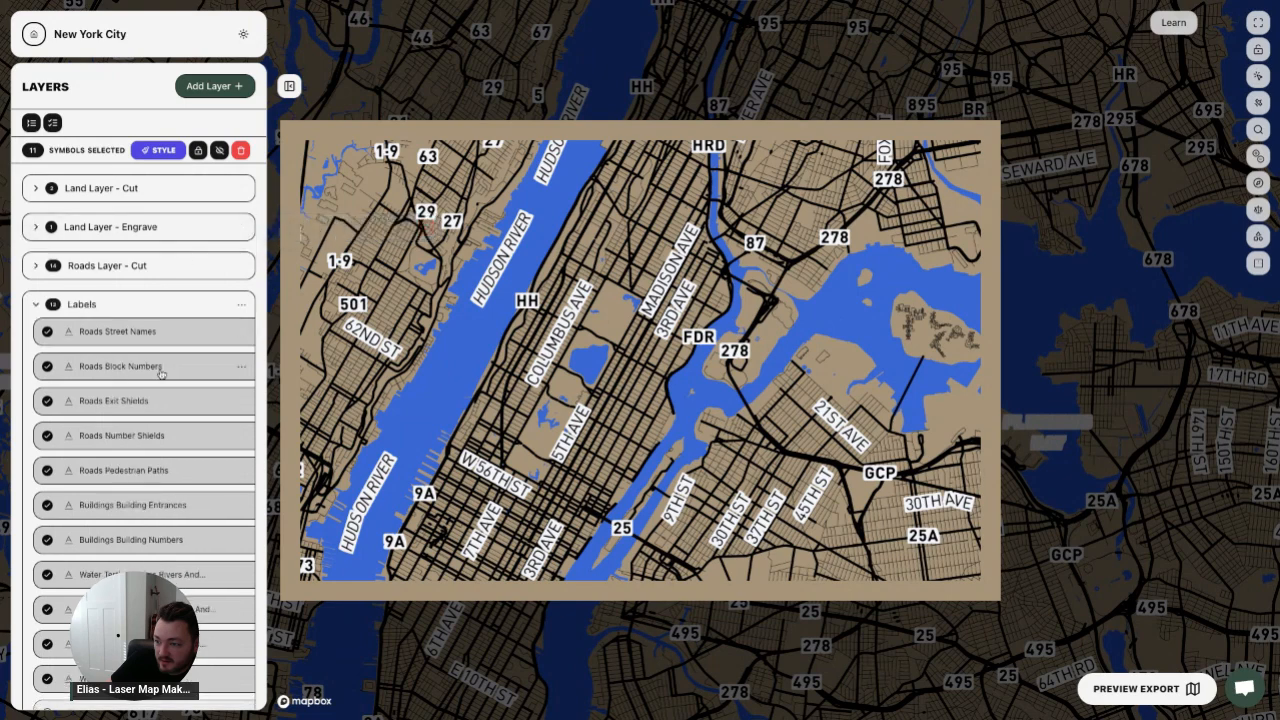
{"action": "scroll", "coordinate": [165, 362], "scroll_direction": "down", "scroll_amount": 1}
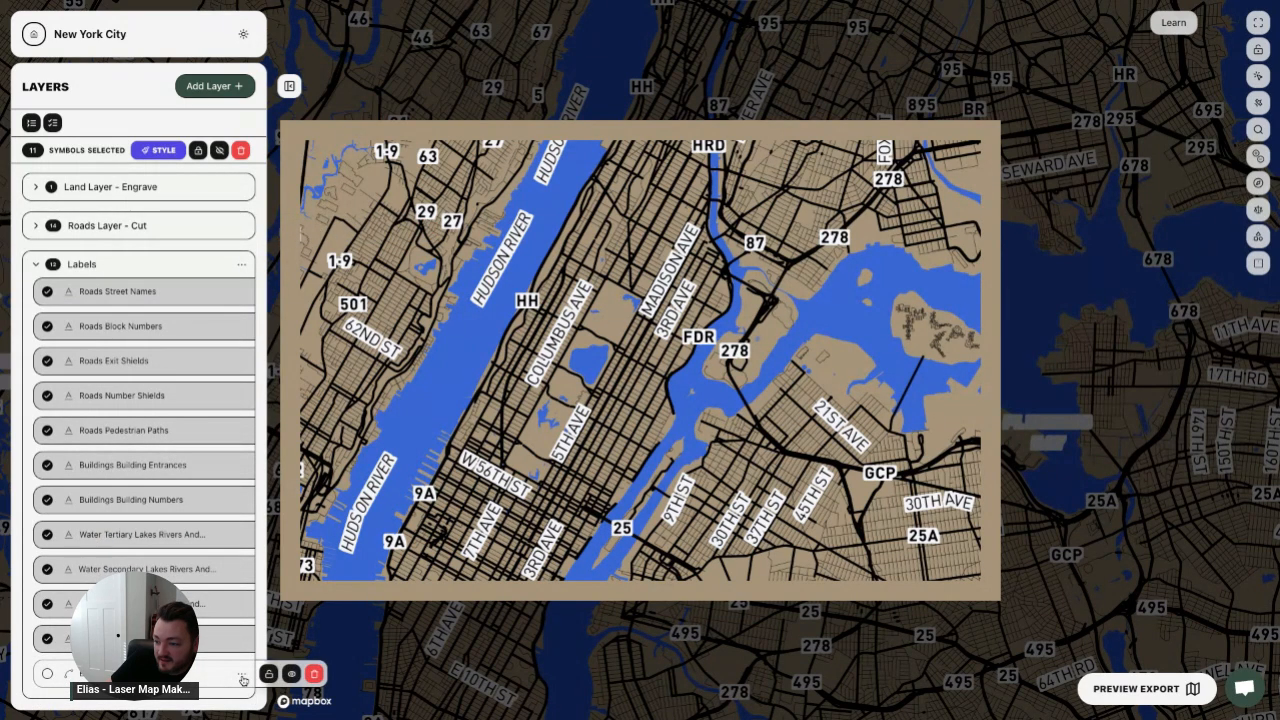
{"action": "left_click", "coordinate": [315, 674]}
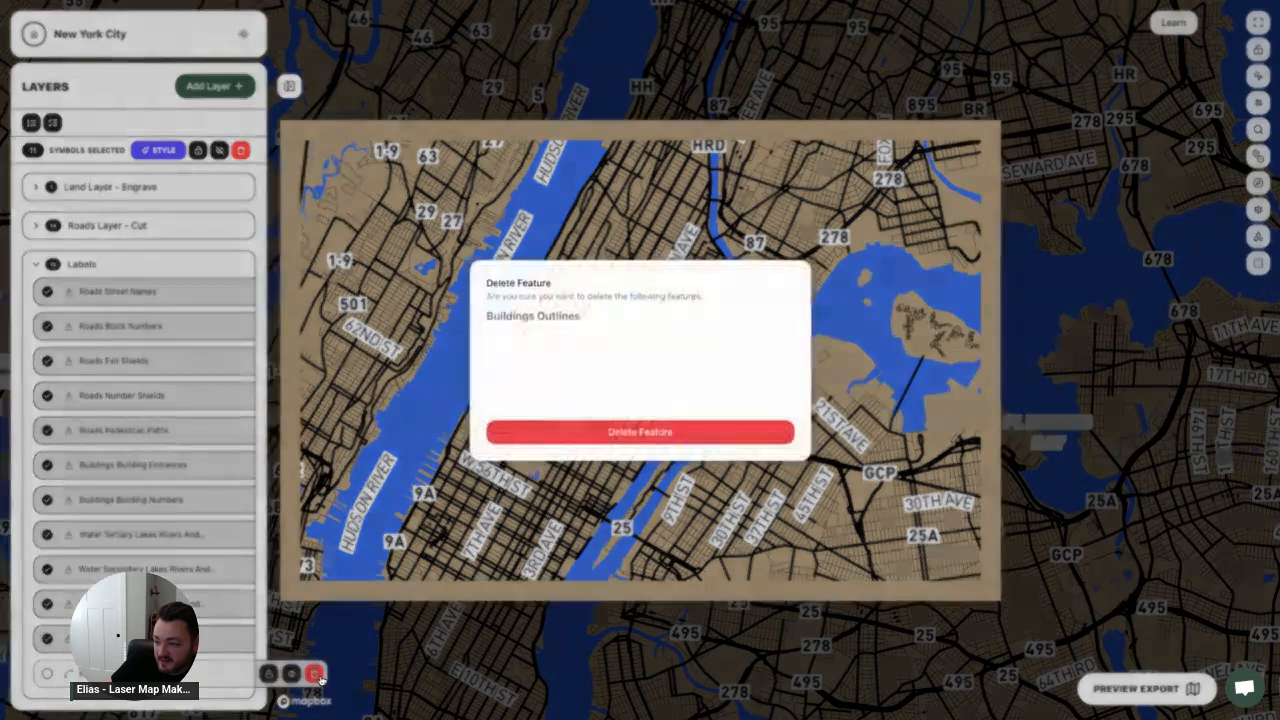
{"action": "left_click", "coordinate": [640, 432]}
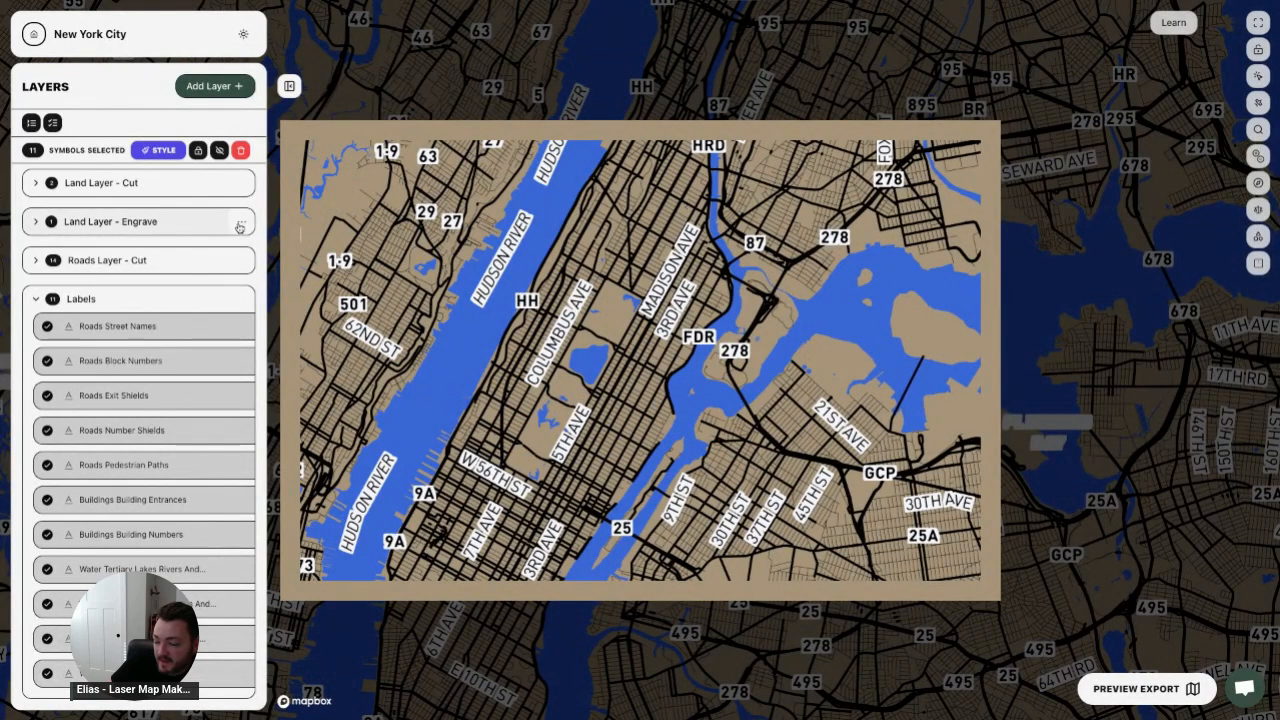
- Update the included features of Land Layer - Engrave by adding Buildings Outlines from the Miscellaneous group
{"action": "mouse_move", "coordinate": [245, 222]}
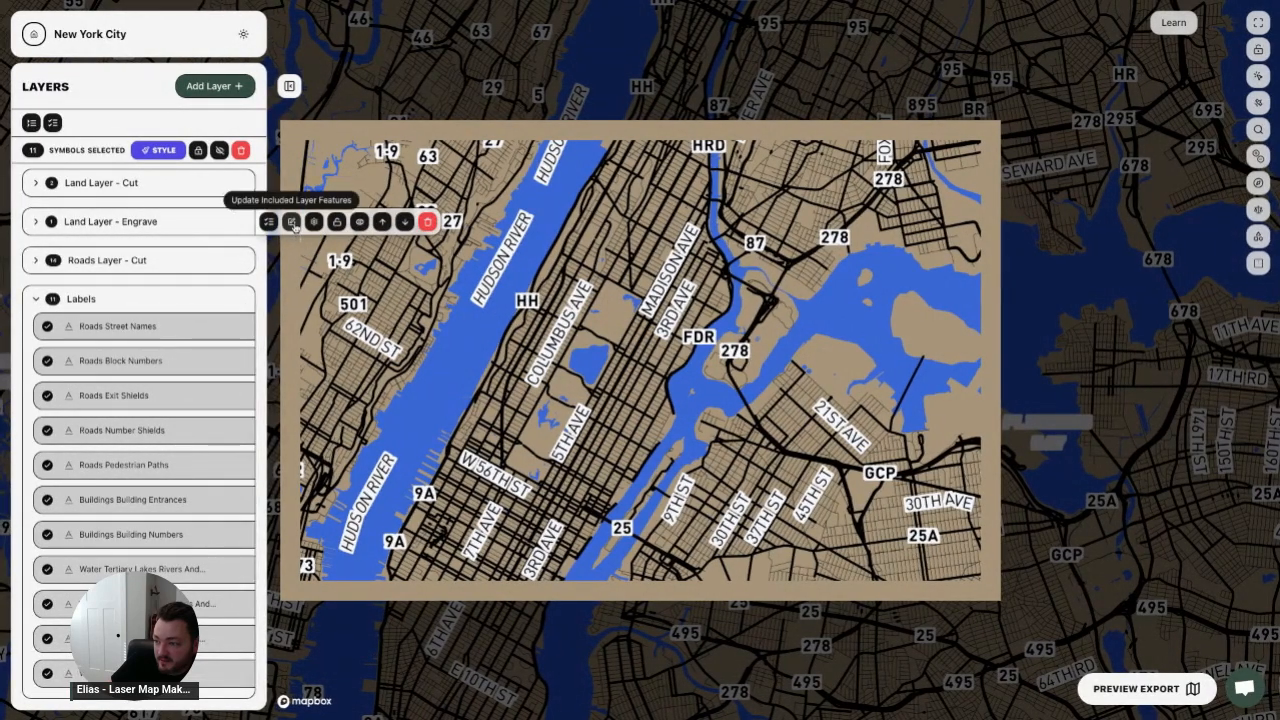
{"action": "left_click", "coordinate": [291, 222]}
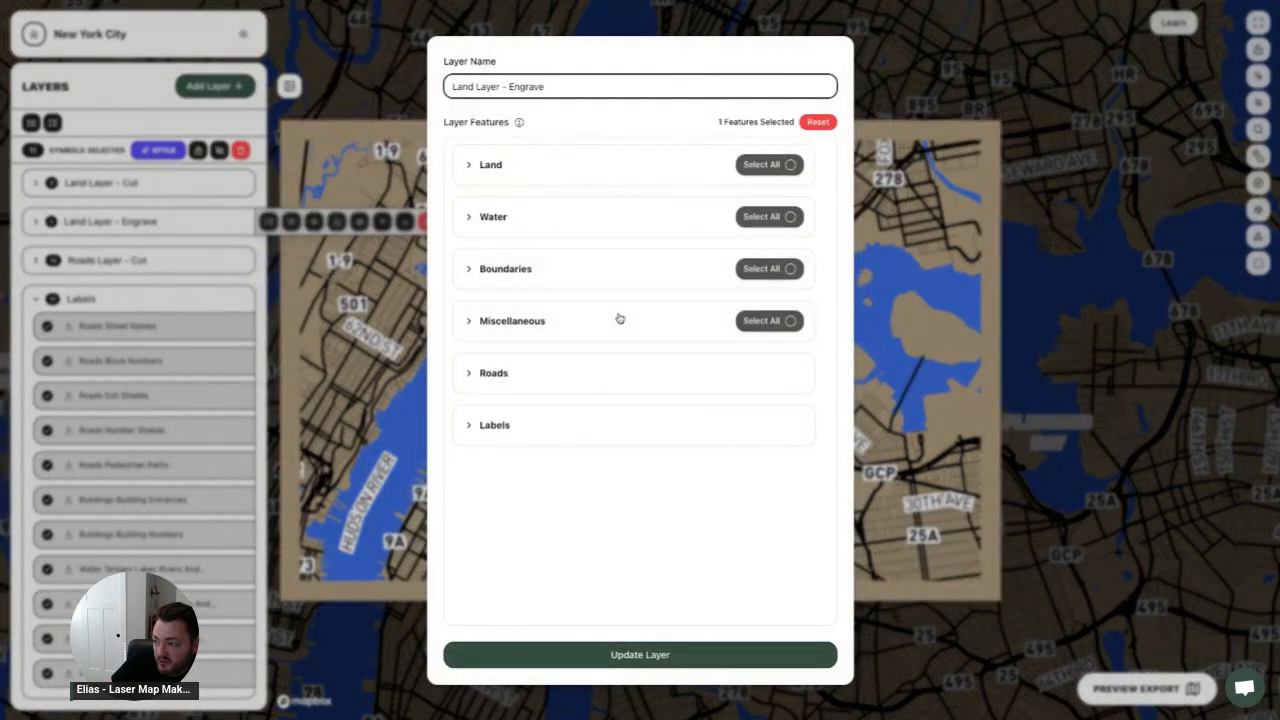
{"action": "left_click", "coordinate": [591, 174]}
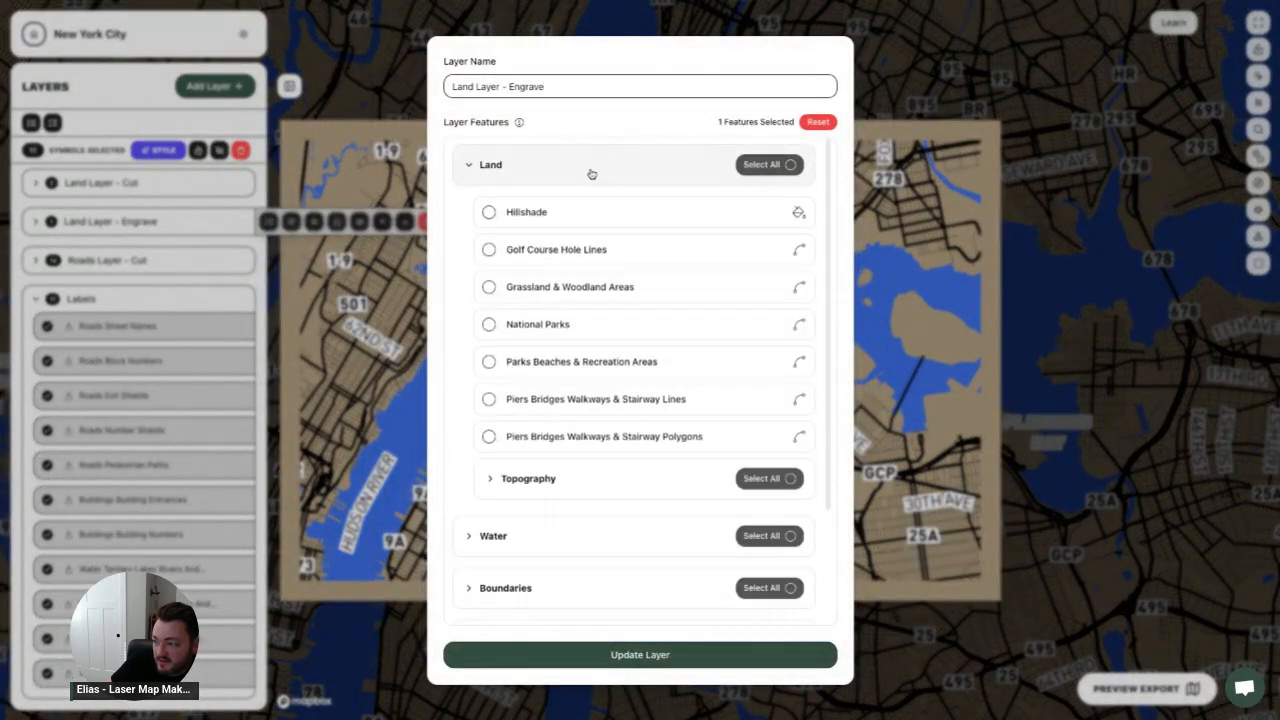
{"action": "left_click", "coordinate": [591, 174]}
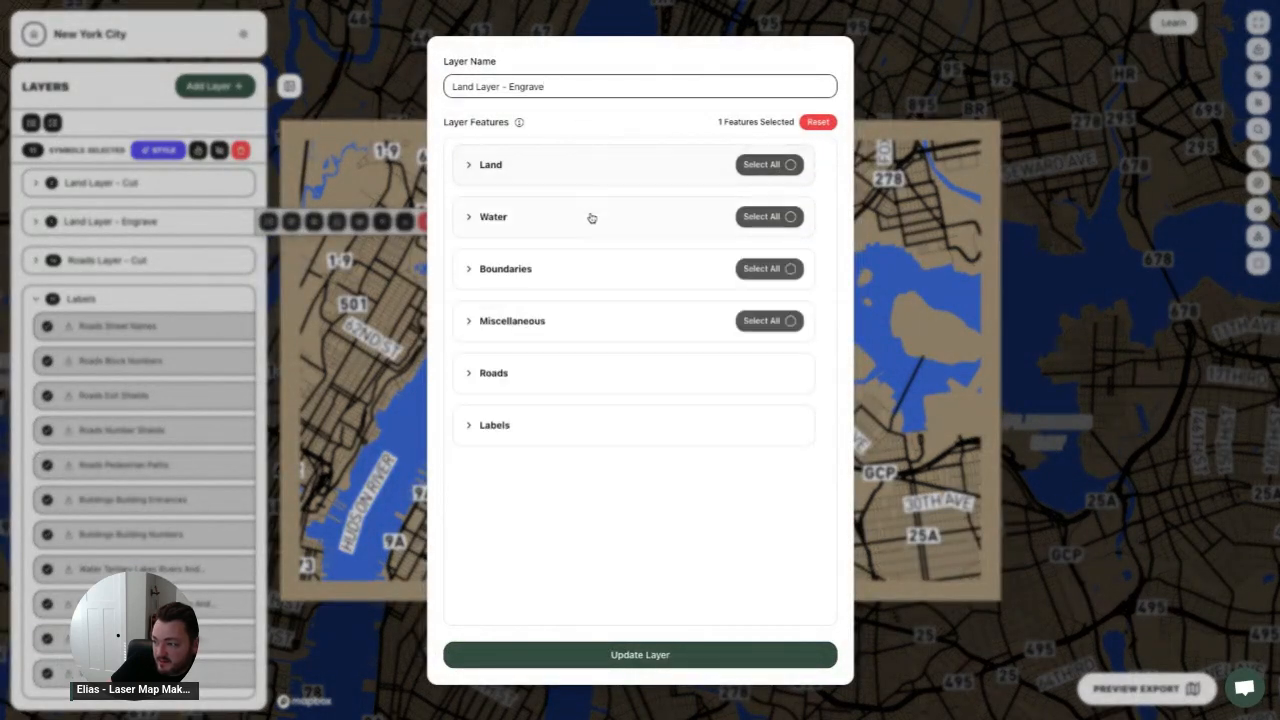
{"action": "left_click", "coordinate": [579, 166]}
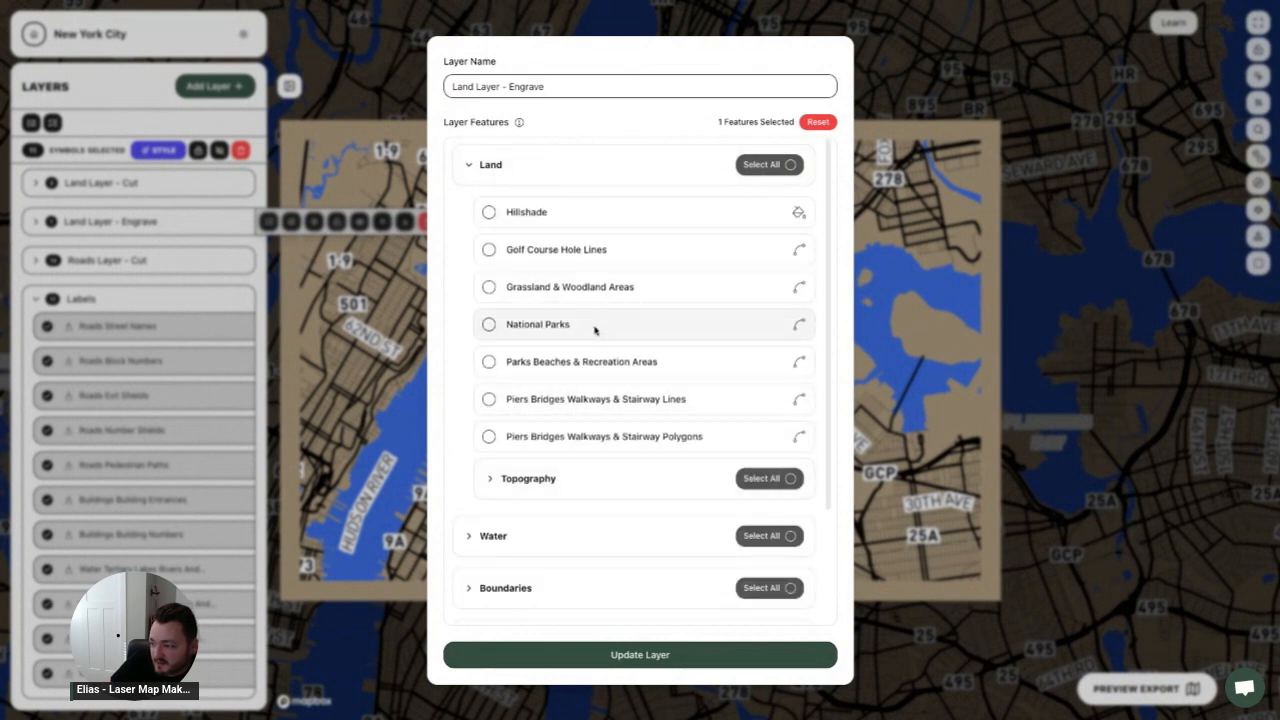
{"action": "scroll", "coordinate": [594, 330], "scroll_direction": "down", "scroll_amount": 3}
{"action": "left_click", "coordinate": [603, 378]}
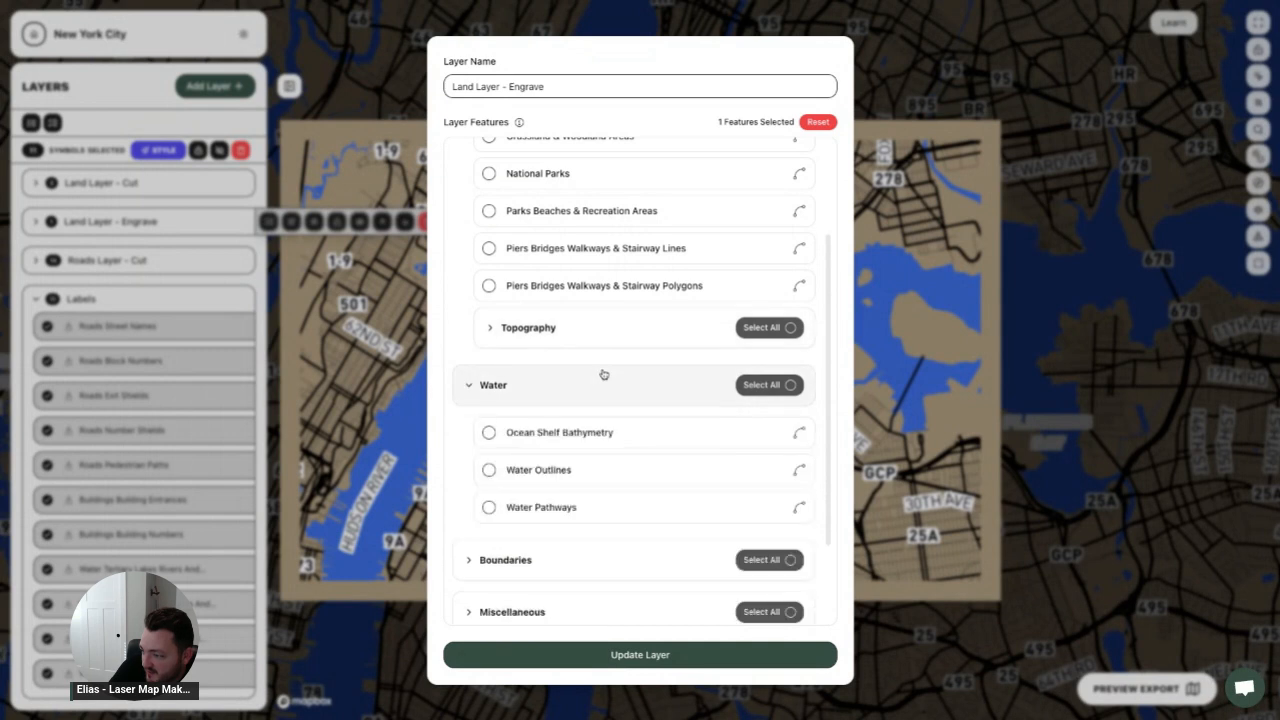
{"action": "scroll", "coordinate": [603, 374], "scroll_direction": "down", "scroll_amount": 2}
{"action": "left_click", "coordinate": [603, 435]}
{"action": "scroll", "coordinate": [597, 481], "scroll_direction": "down", "scroll_amount": 1}
{"action": "left_click", "coordinate": [597, 481]}
{"action": "scroll", "coordinate": [597, 478], "scroll_direction": "down", "scroll_amount": 1}
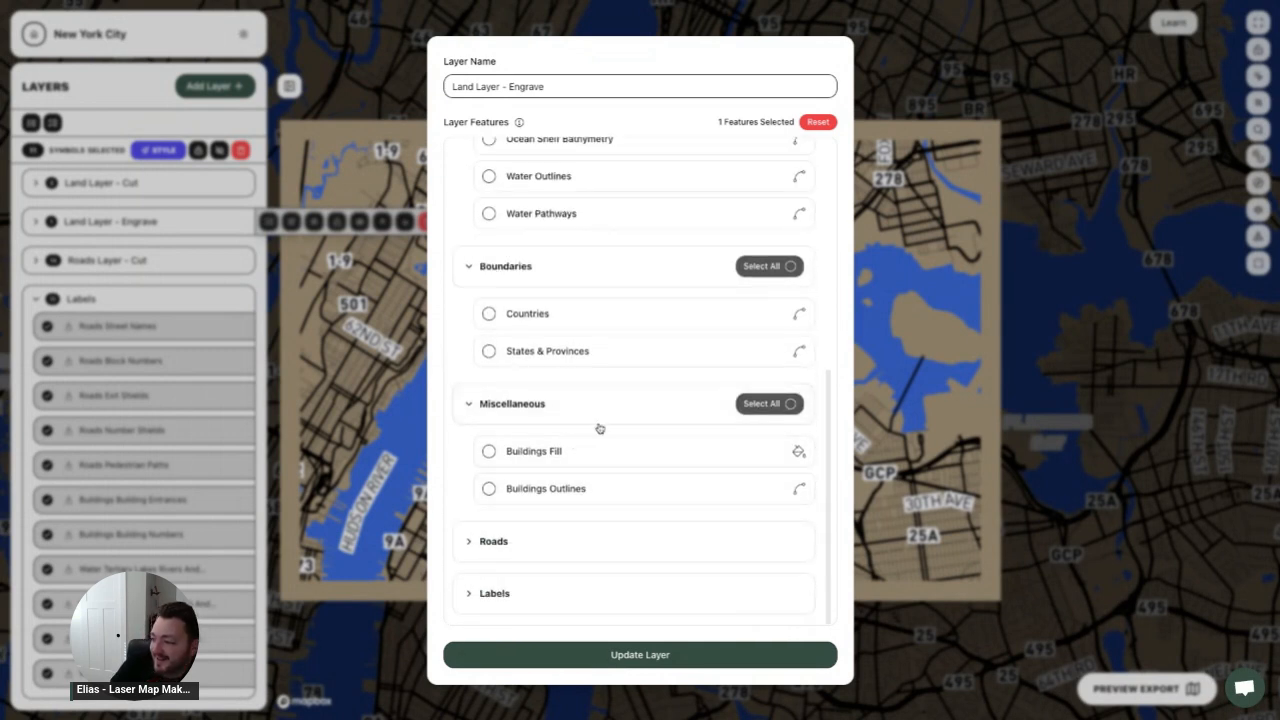
{"action": "left_click", "coordinate": [609, 484]}
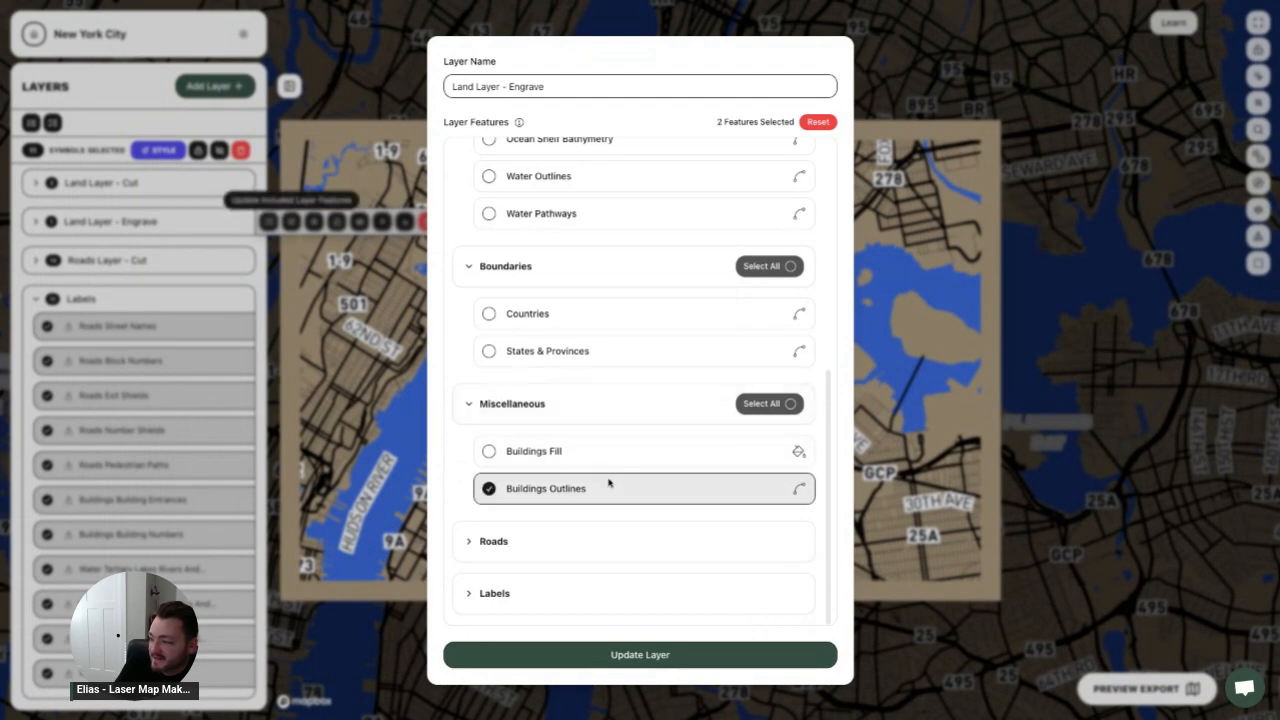
{"action": "left_click", "coordinate": [653, 658]}
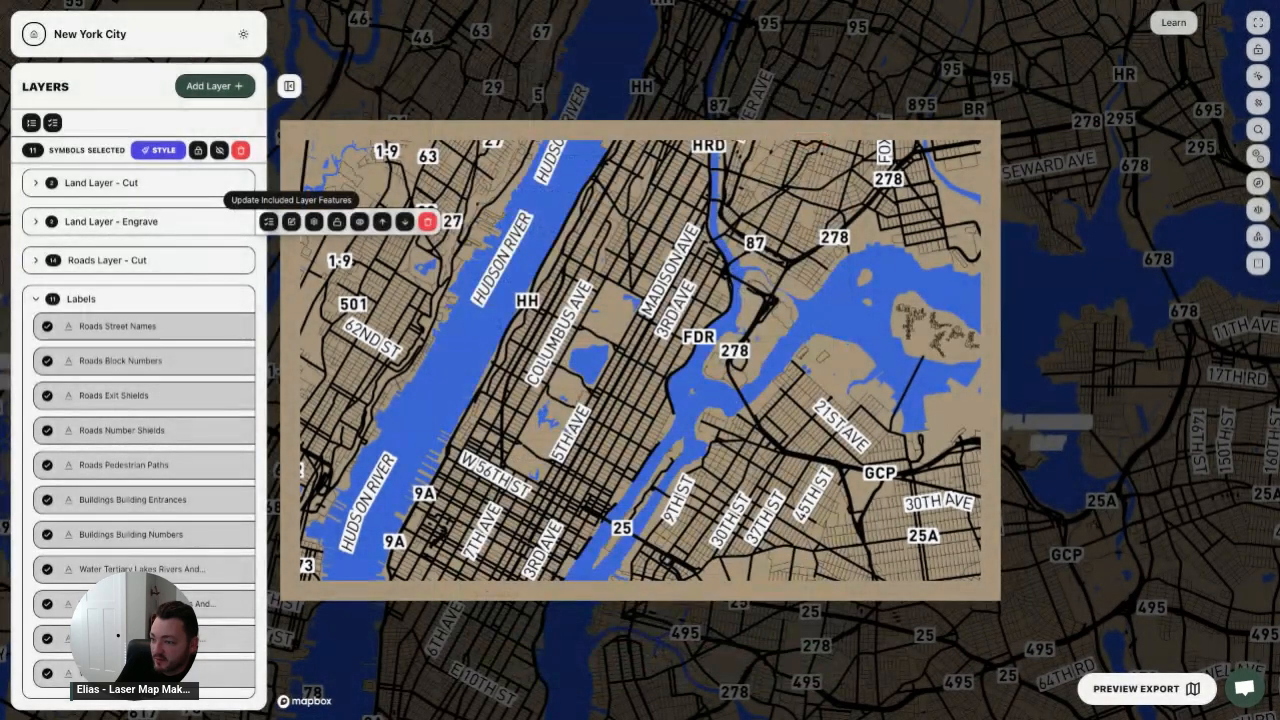
- Expand Land Layer - Engrave and review its tracing strategy, output format and border options
{"action": "left_click", "coordinate": [174, 225]}
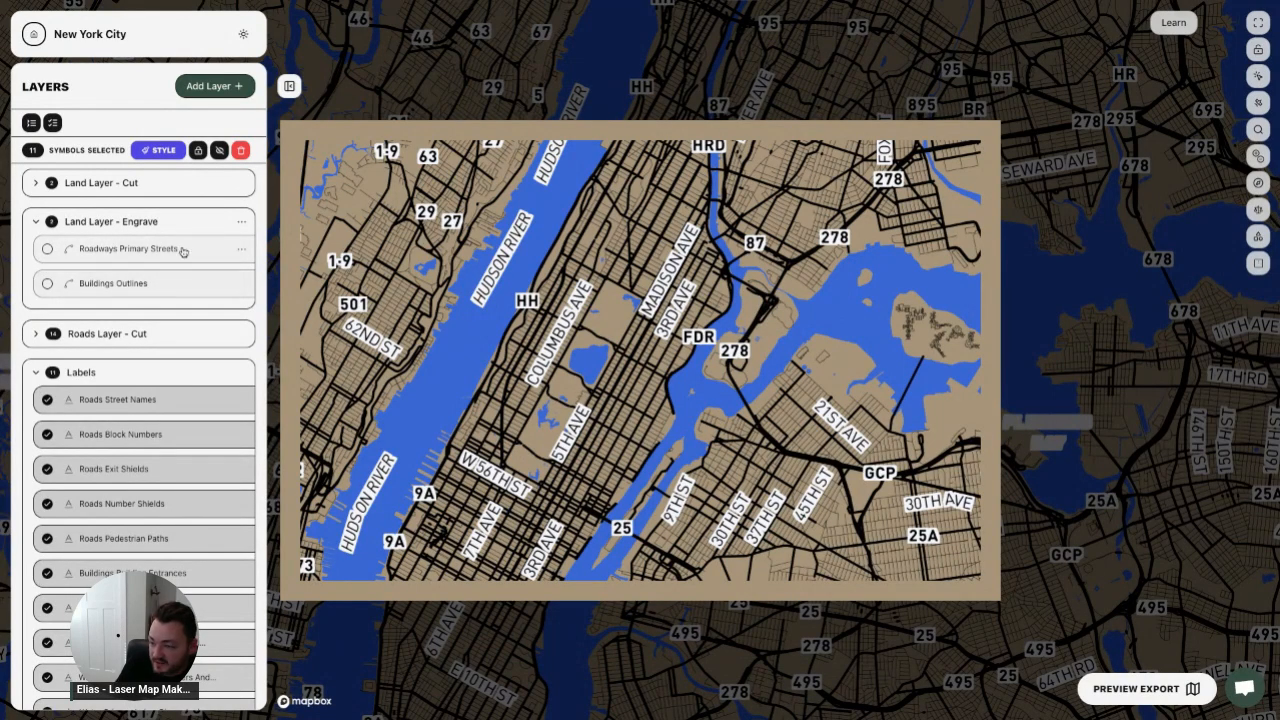
{"action": "mouse_move", "coordinate": [244, 227]}
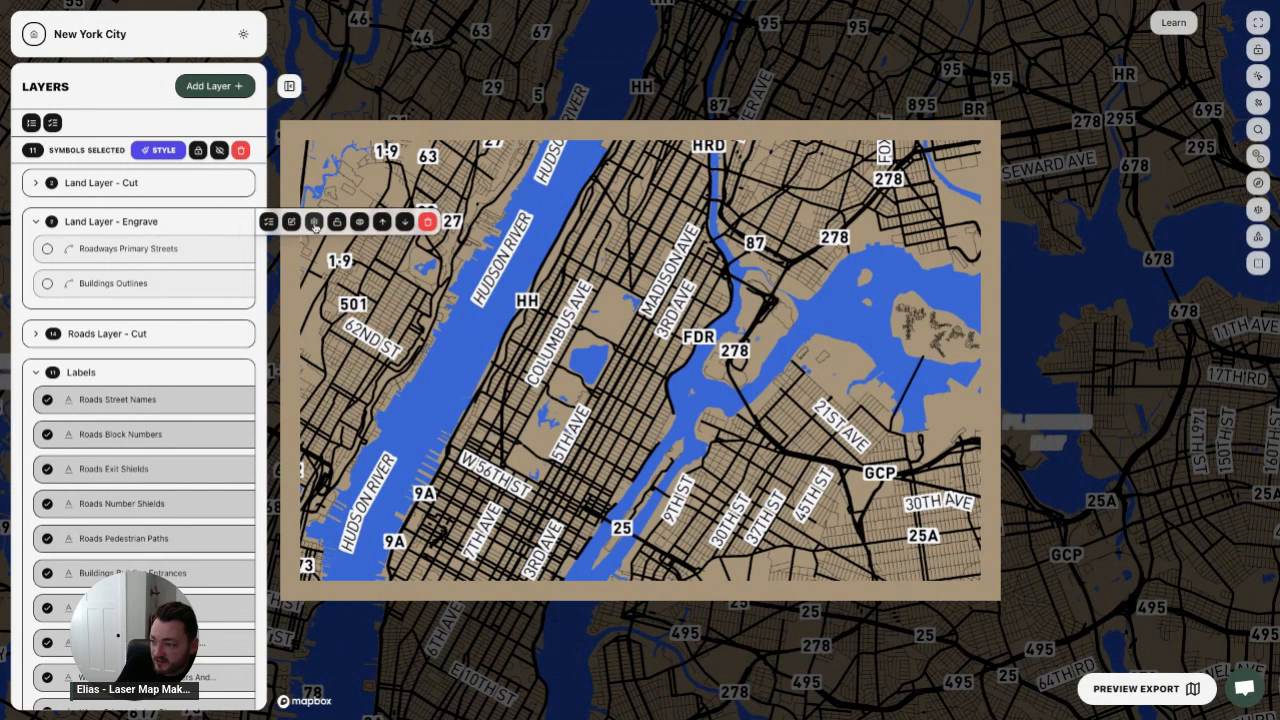
{"action": "left_click", "coordinate": [314, 222]}
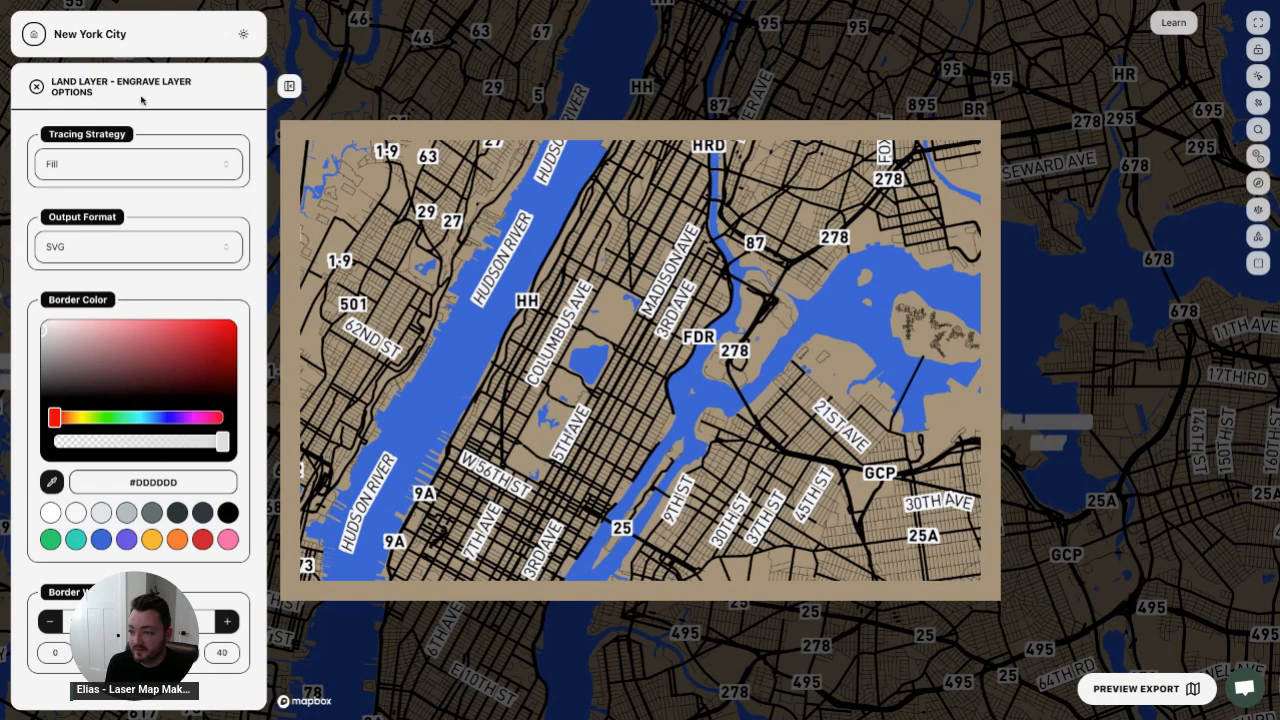
{"action": "left_click", "coordinate": [36, 88]}
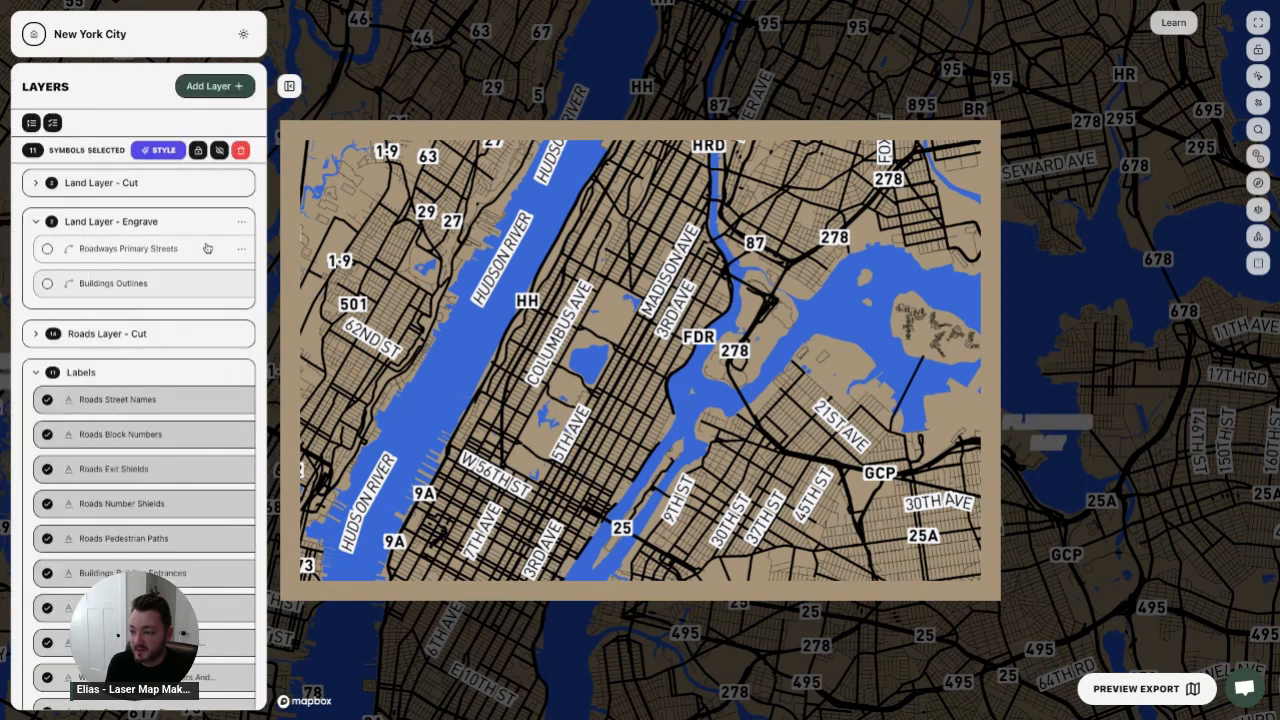
- Try a border width of 0 on Land Layer - Cut, restore its tan border and close the layer options
{"action": "mouse_move", "coordinate": [250, 183]}
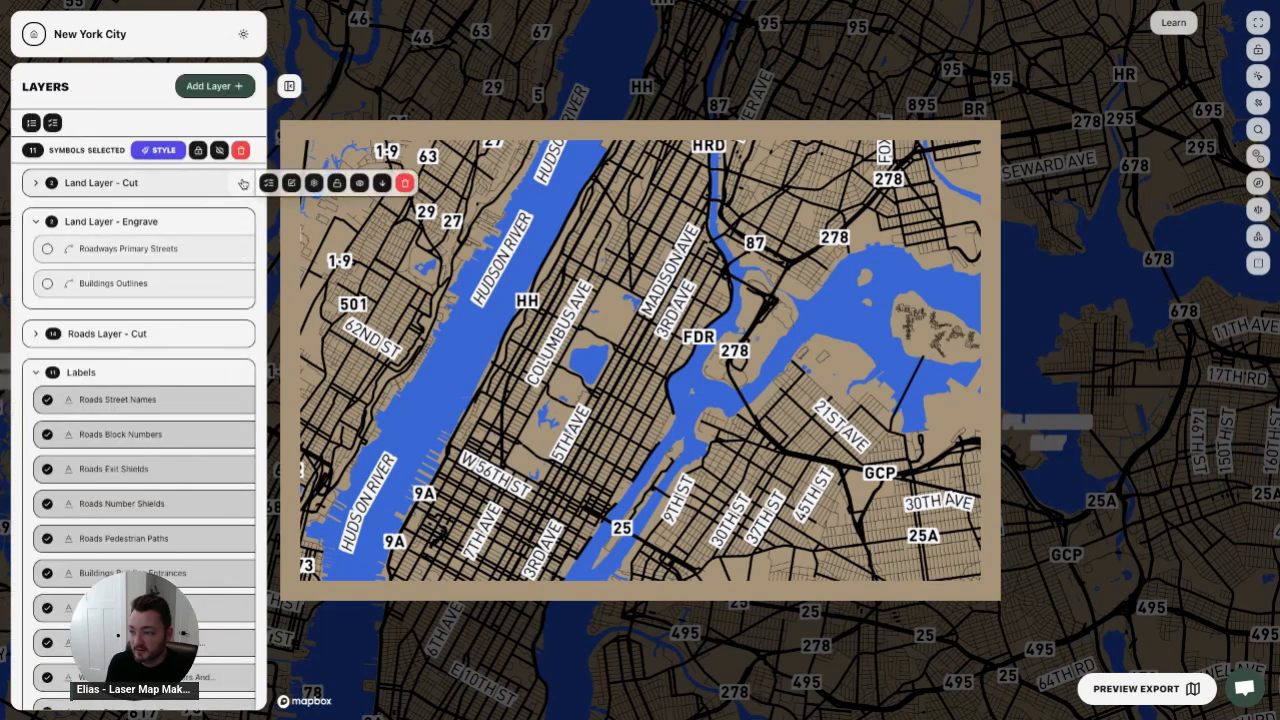
{"action": "left_click", "coordinate": [314, 183]}
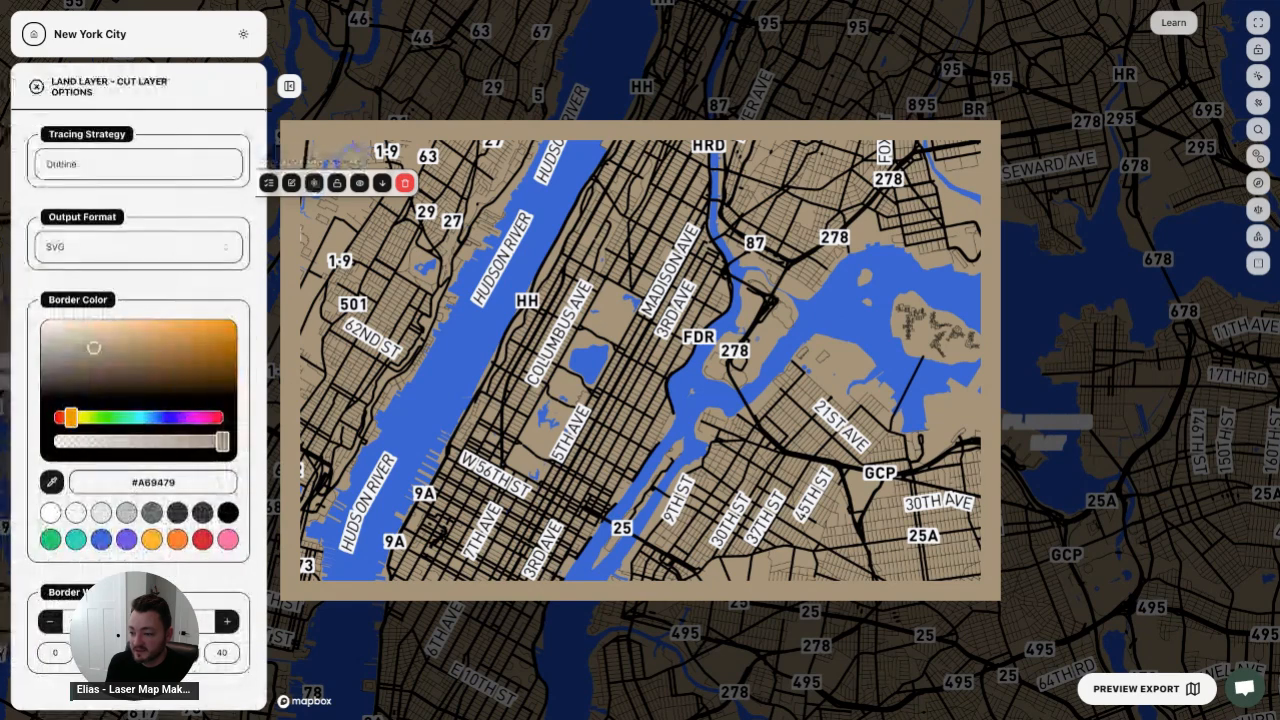
{"action": "left_click", "coordinate": [65, 656]}
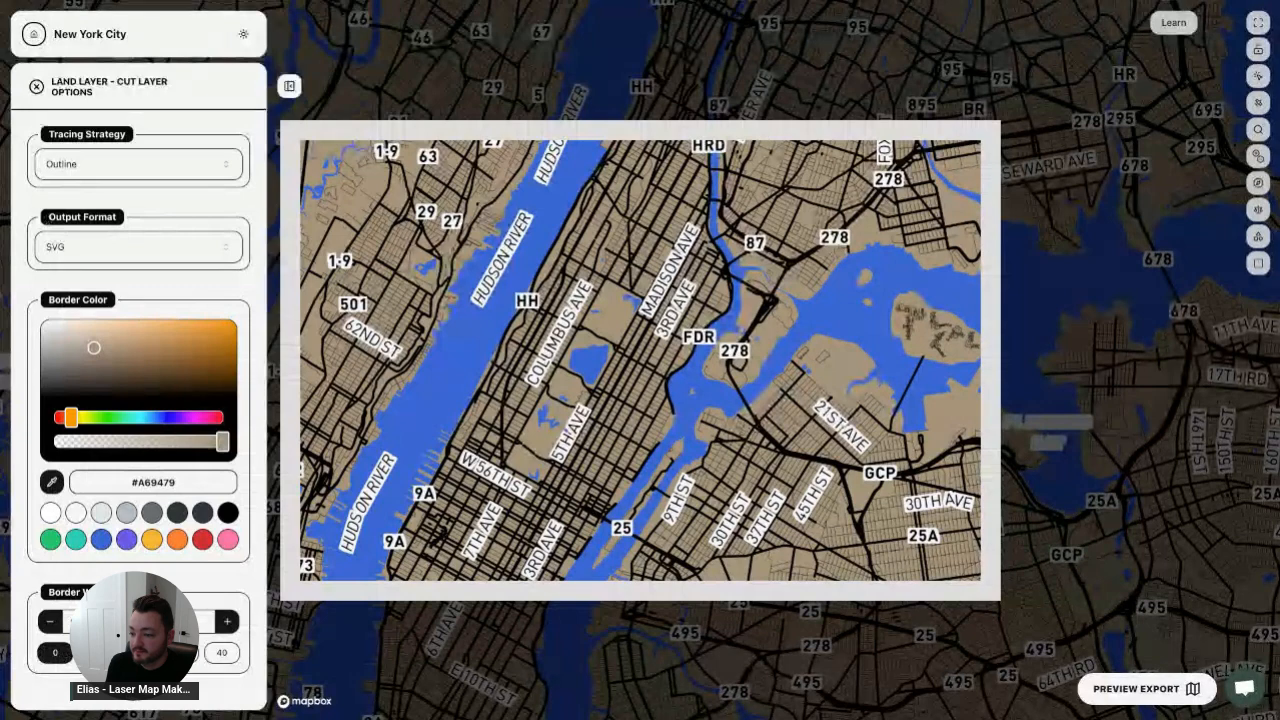
{"action": "left_click", "coordinate": [138, 652]}
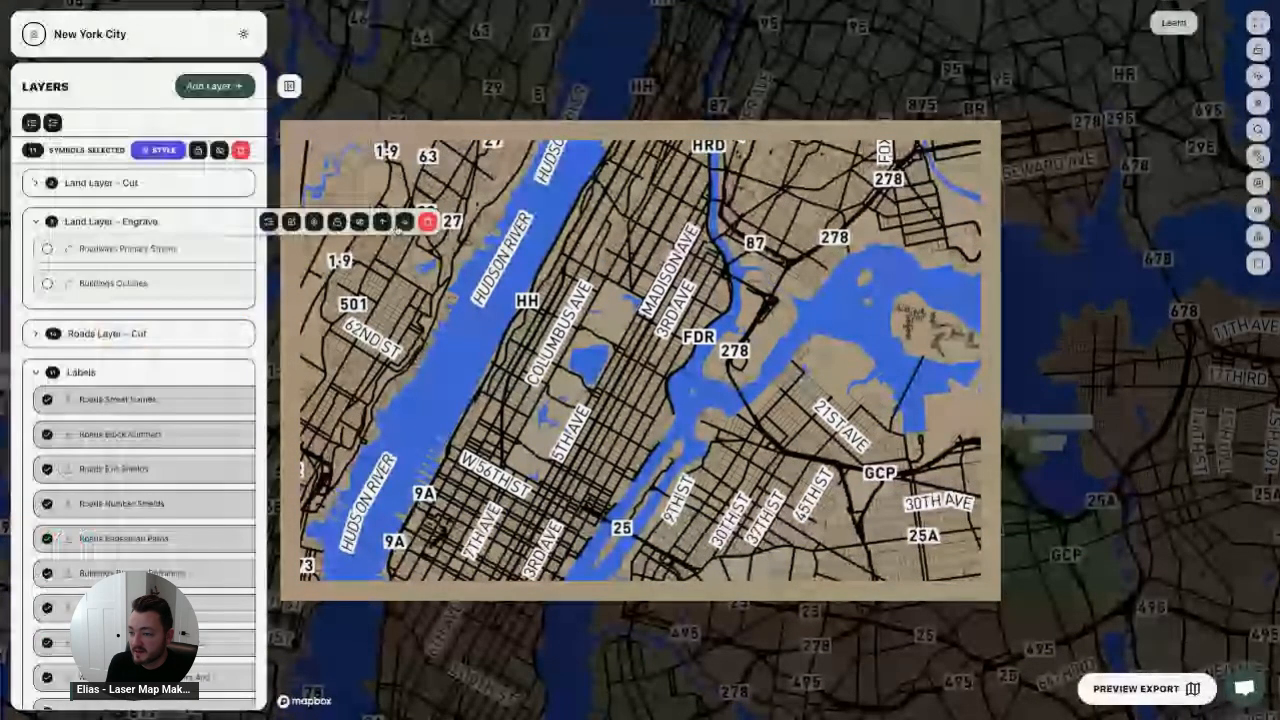
- Move Land Layer - Engrave above Land Layer - Cut and hide the Land Layer - Cut, Roads Layer - Cut and Labels layers
{"action": "left_click", "coordinate": [383, 222]}
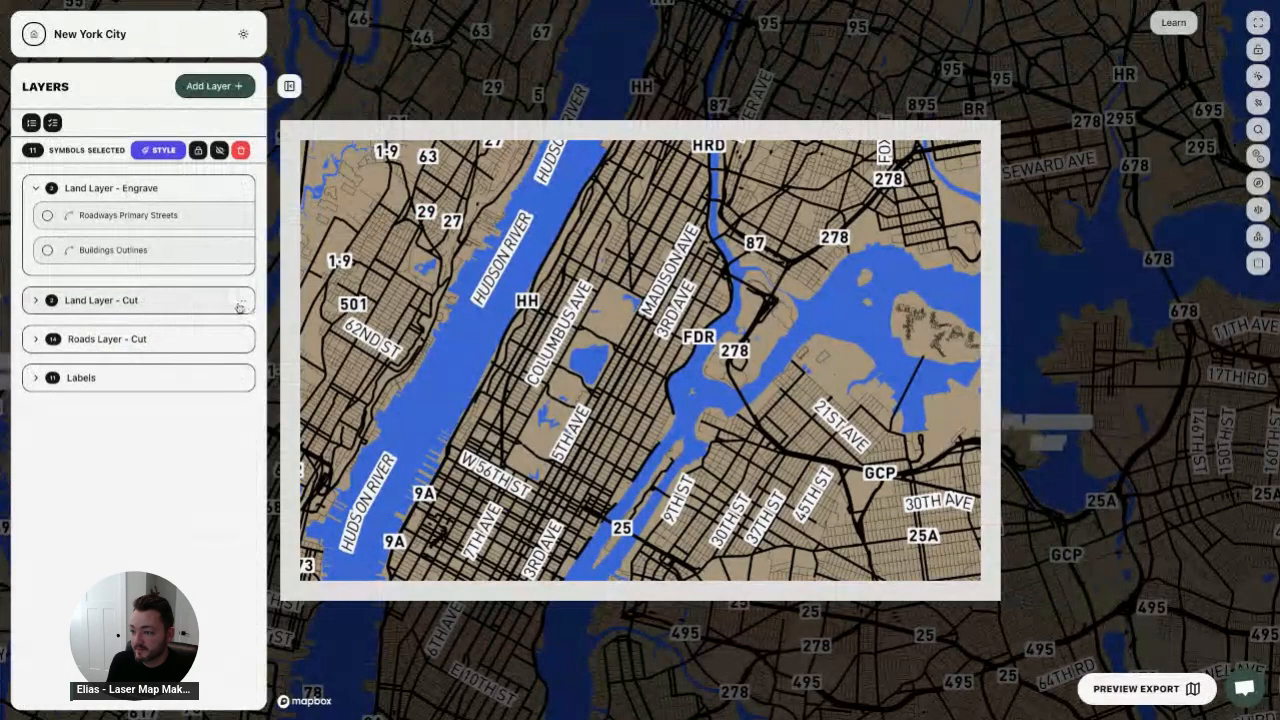
{"action": "mouse_move", "coordinate": [245, 302]}
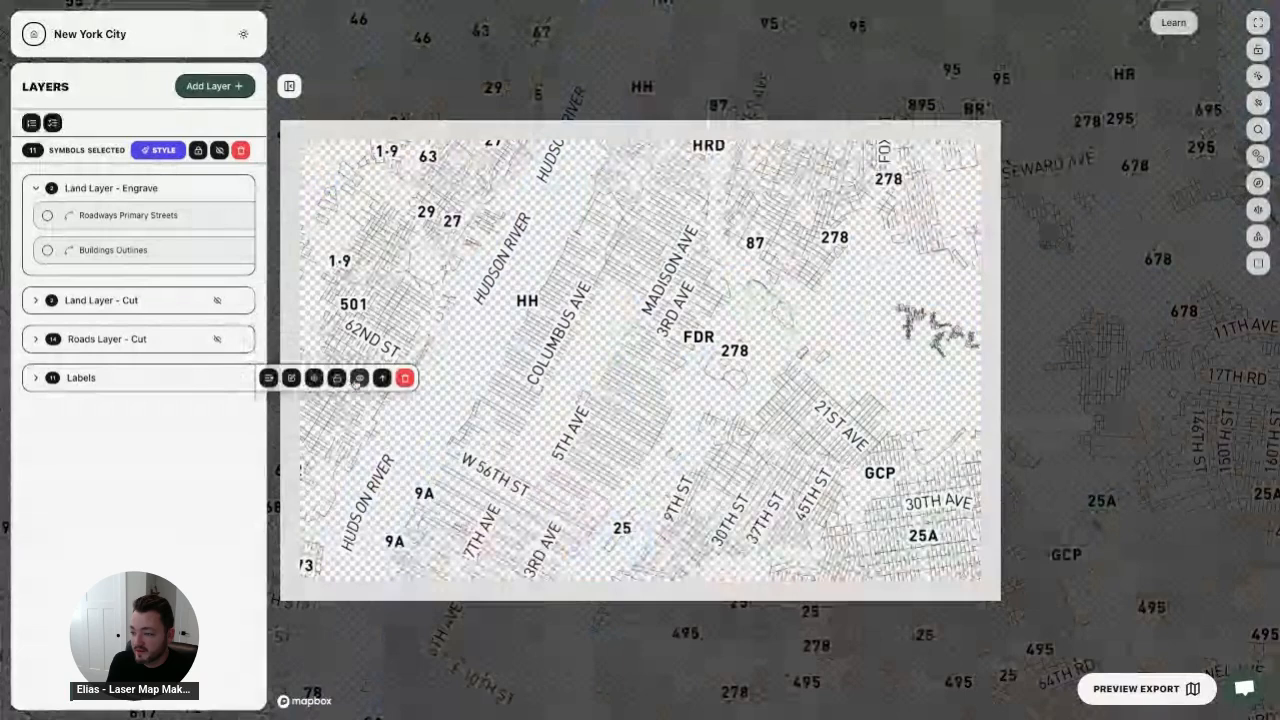
{"action": "left_click", "coordinate": [358, 378]}
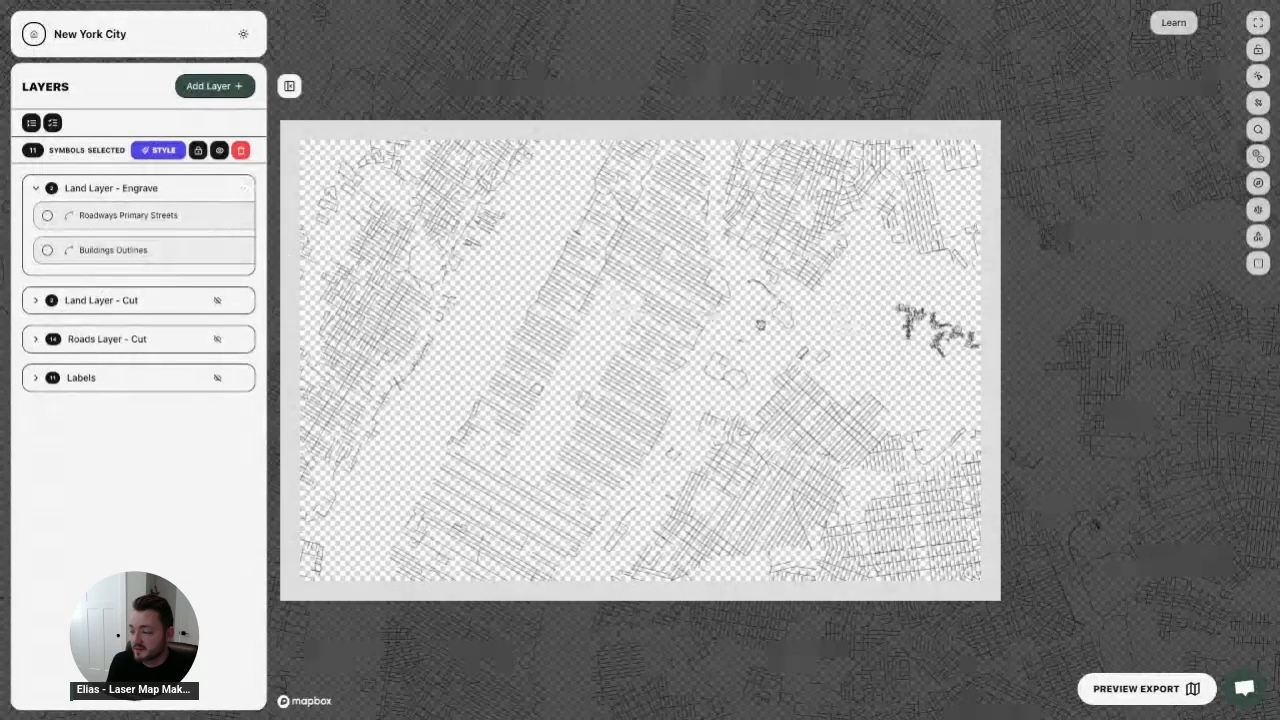
- Examine the primary streets and building outlines of Land Layer - Engrave at different zoom levels
{"action": "scroll", "coordinate": [598, 377], "scroll_direction": "down", "scroll_amount": 5}
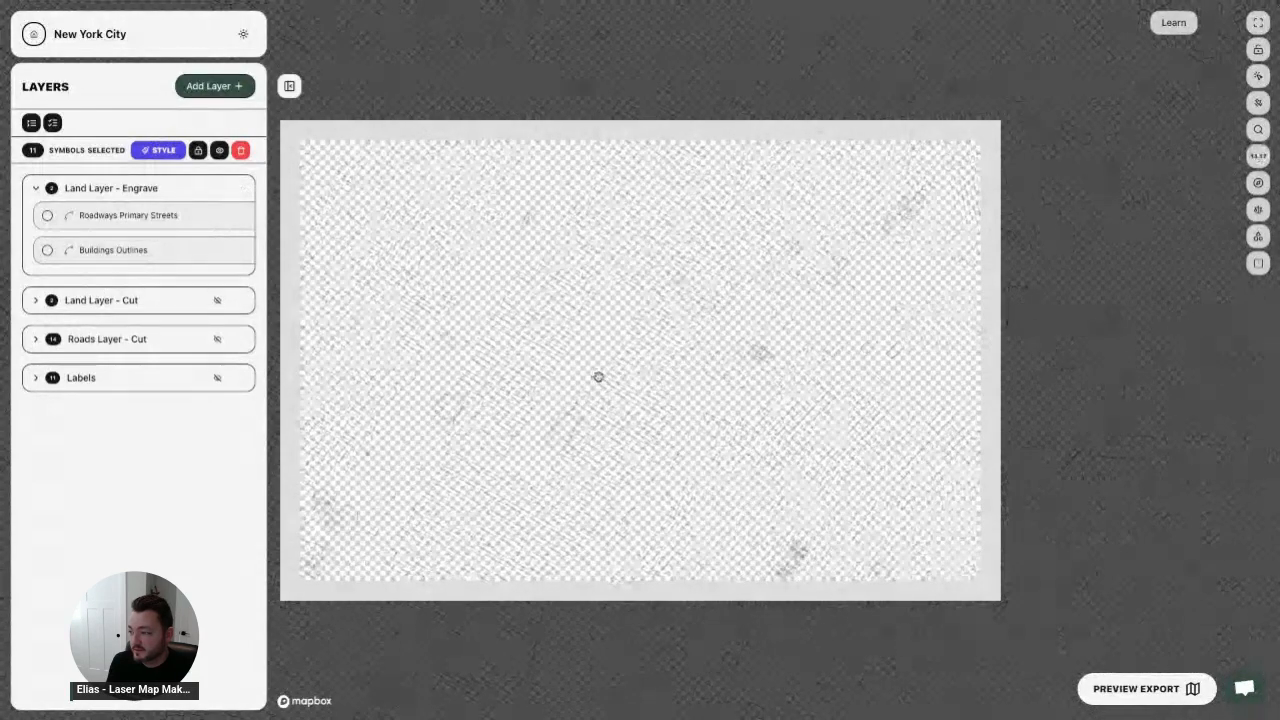
{"action": "scroll", "coordinate": [567, 437], "scroll_direction": "down", "scroll_amount": 3}
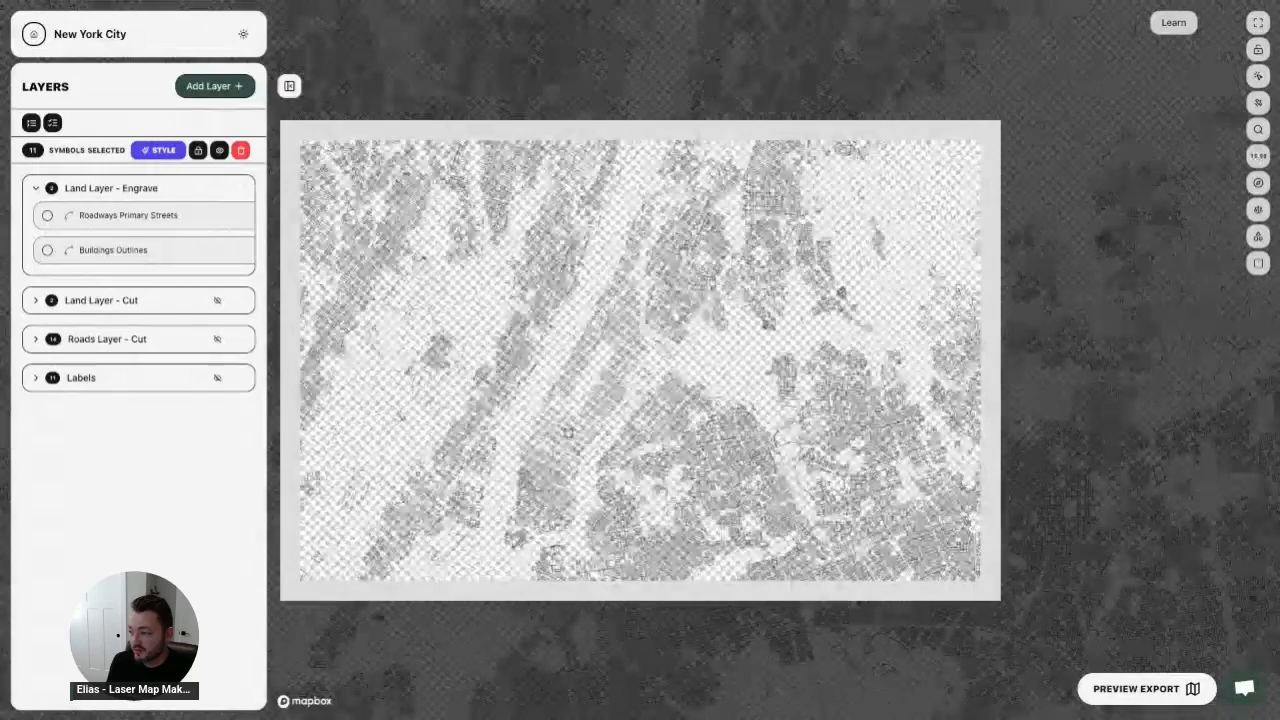
{"action": "scroll", "coordinate": [571, 384], "scroll_direction": "up", "scroll_amount": 5}
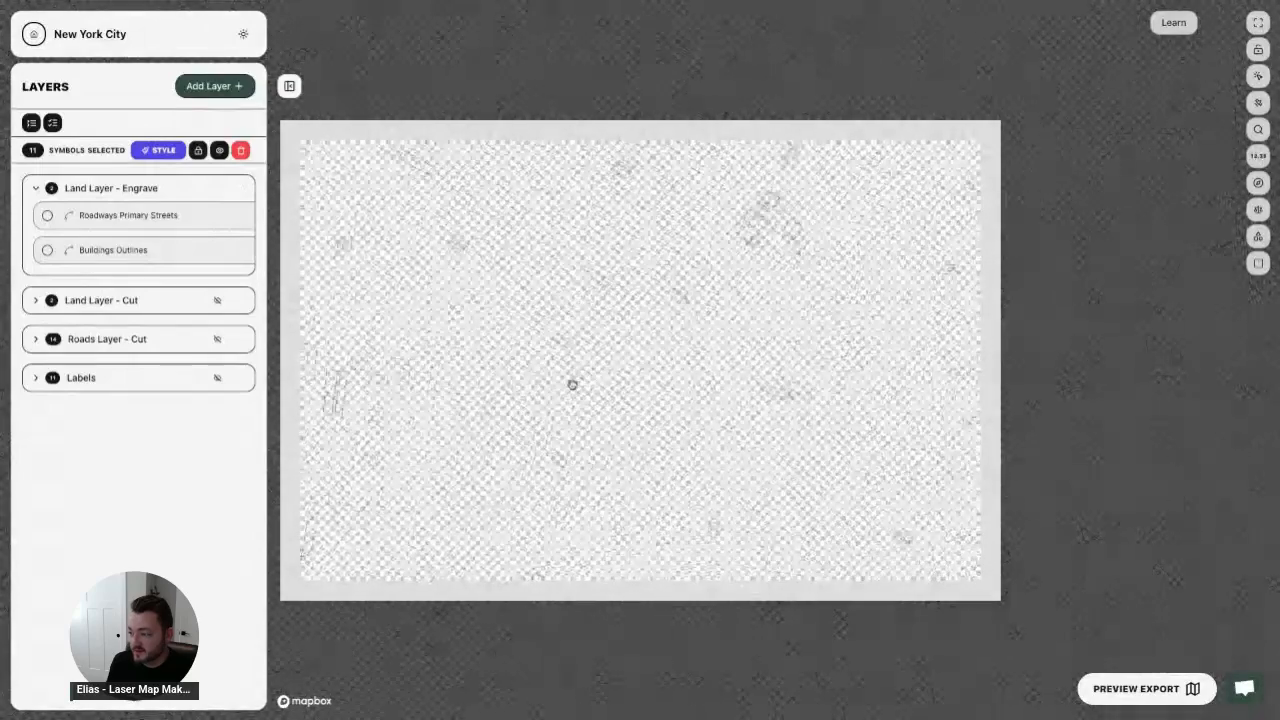
{"action": "scroll", "coordinate": [572, 384], "scroll_direction": "up", "scroll_amount": 3}
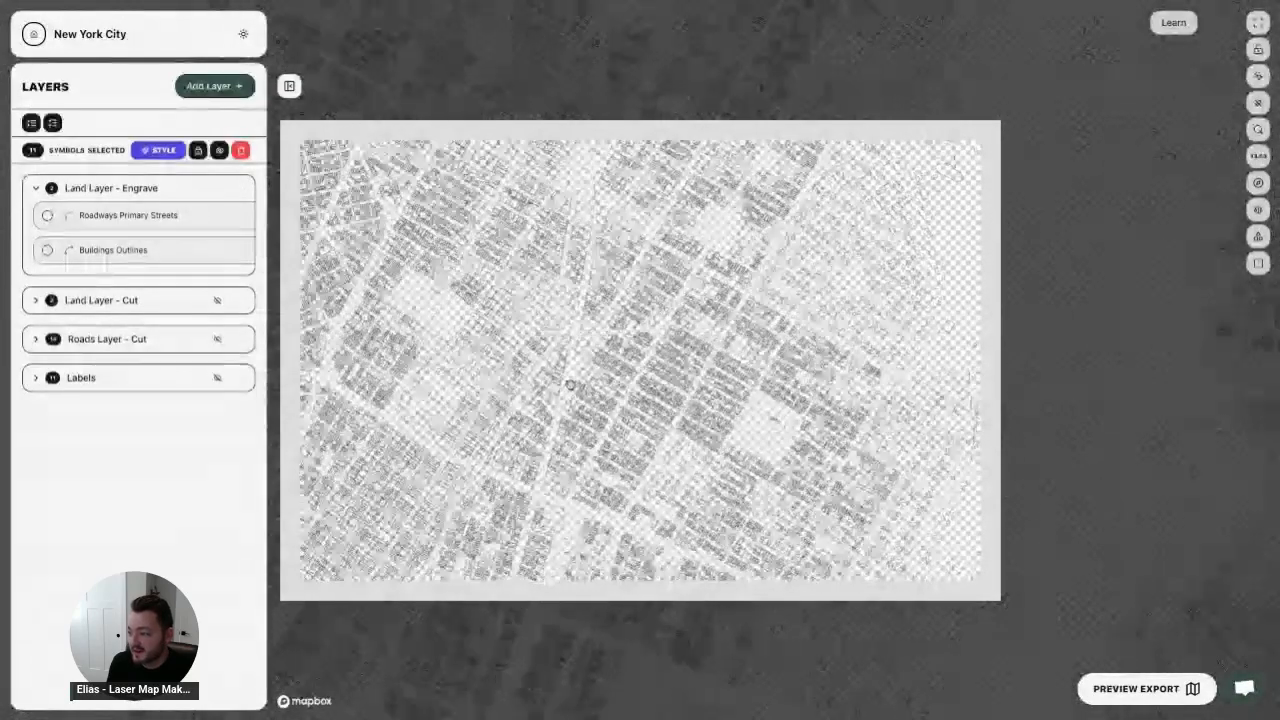
{"action": "scroll", "coordinate": [571, 384], "scroll_direction": "down", "scroll_amount": 2}
{"action": "scroll", "coordinate": [571, 384], "scroll_direction": "up", "scroll_amount": 1}
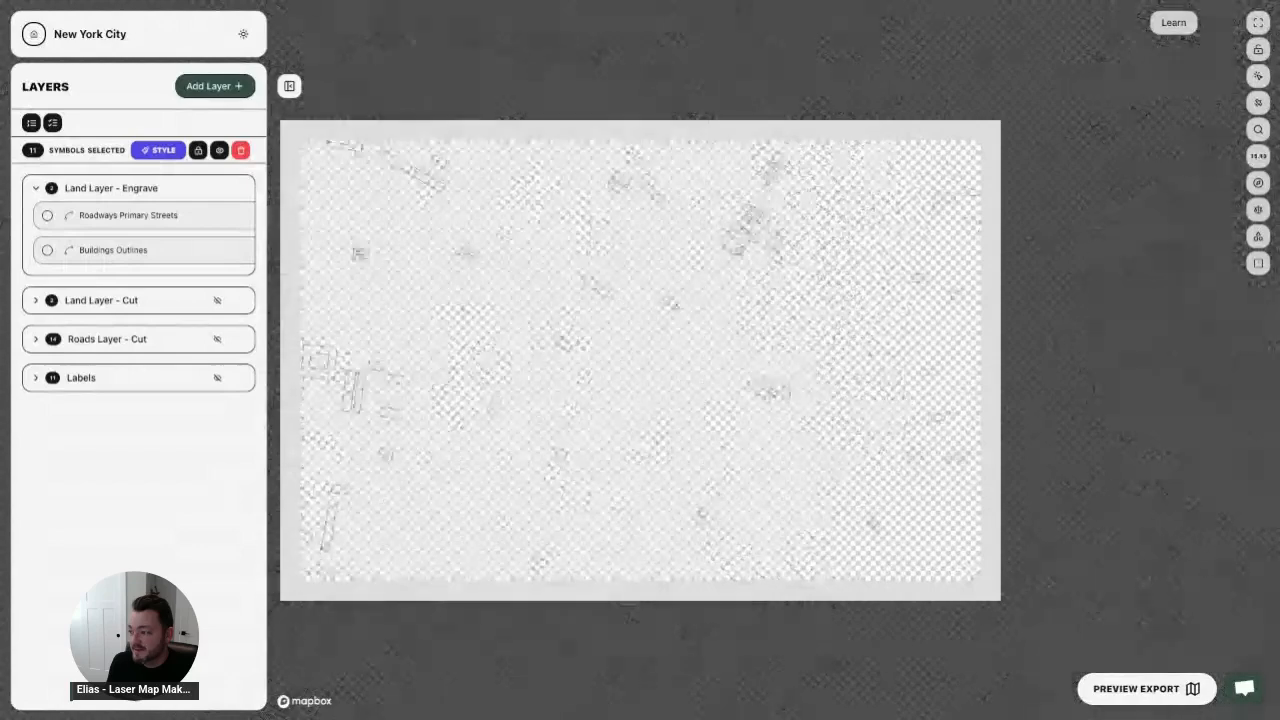
{"action": "scroll", "coordinate": [571, 384], "scroll_direction": "down", "scroll_amount": 5}
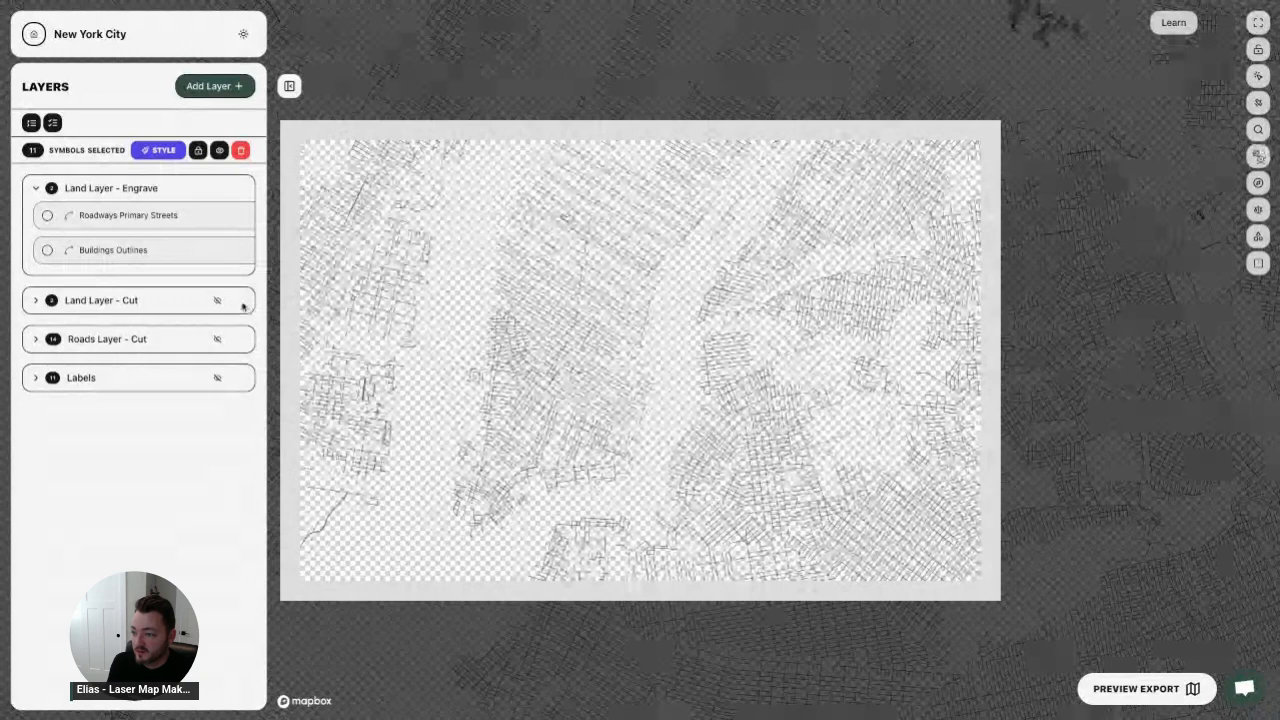
- Show the Land Layer - Cut, Roads Layer - Cut and Labels layers again and move Land Layer - Engrave back below Land Layer - Cut
{"action": "mouse_move", "coordinate": [242, 304]}
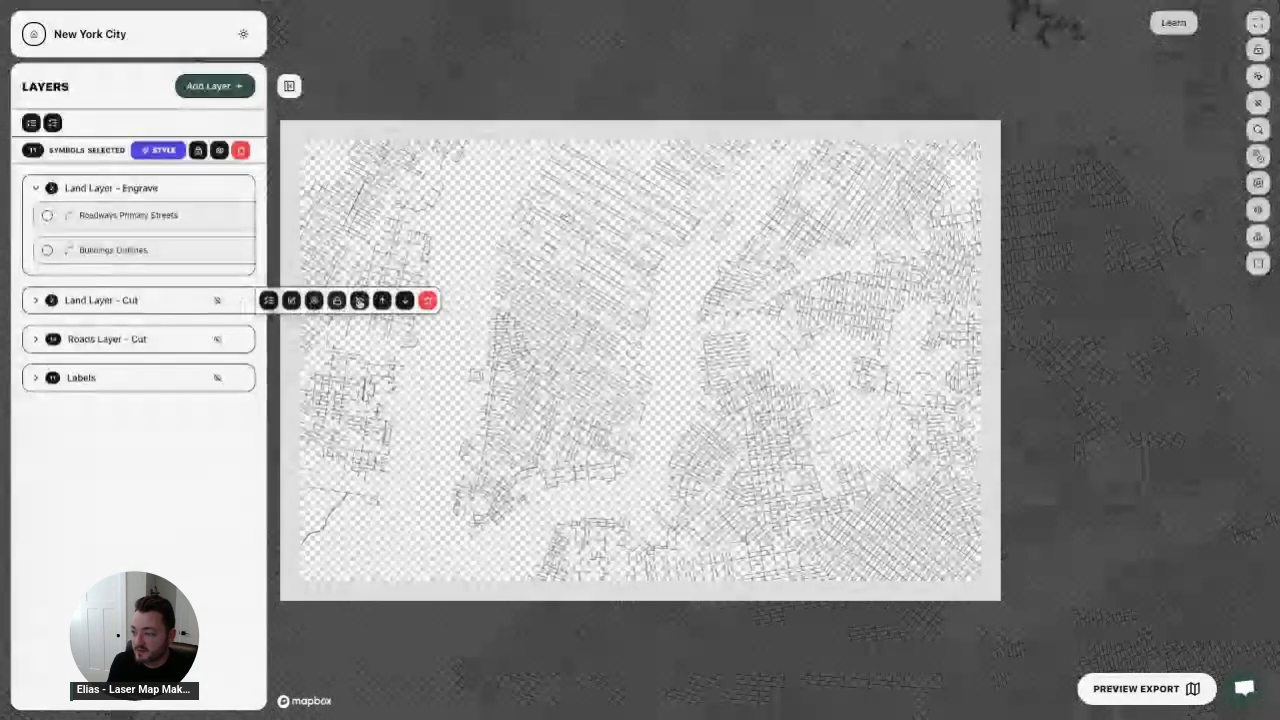
{"action": "left_click", "coordinate": [337, 300]}
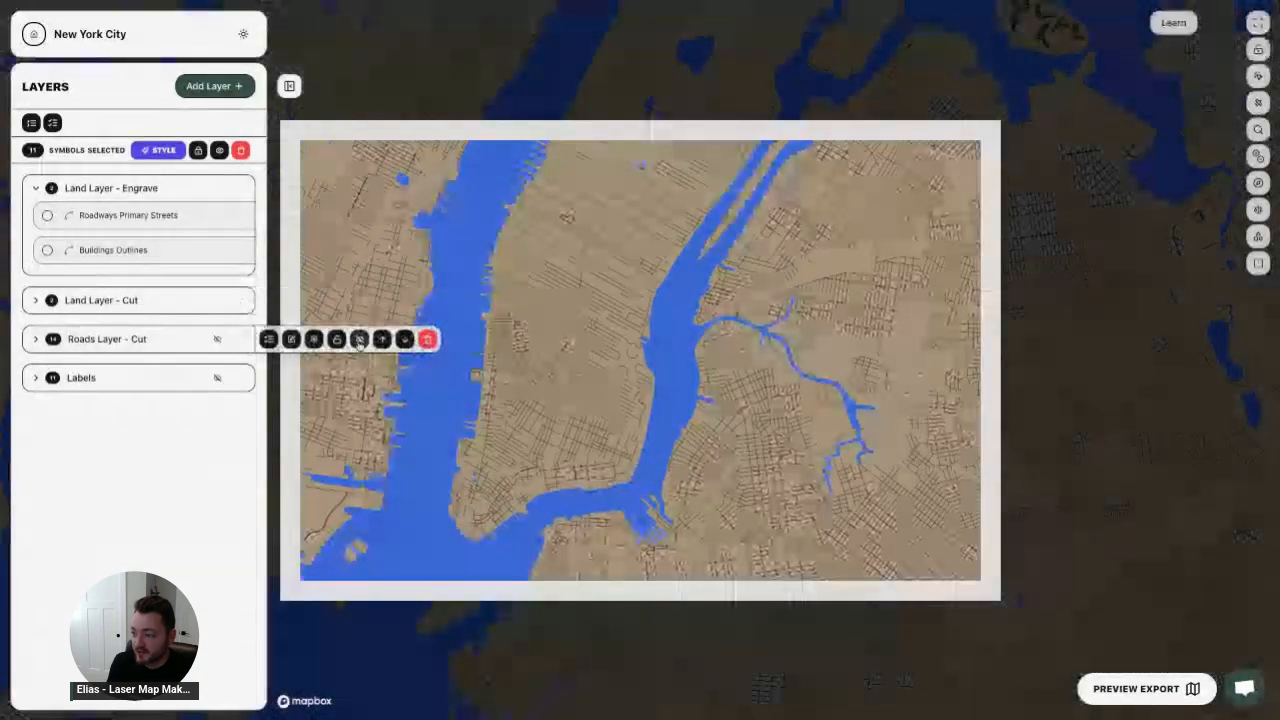
{"action": "left_click", "coordinate": [359, 340]}
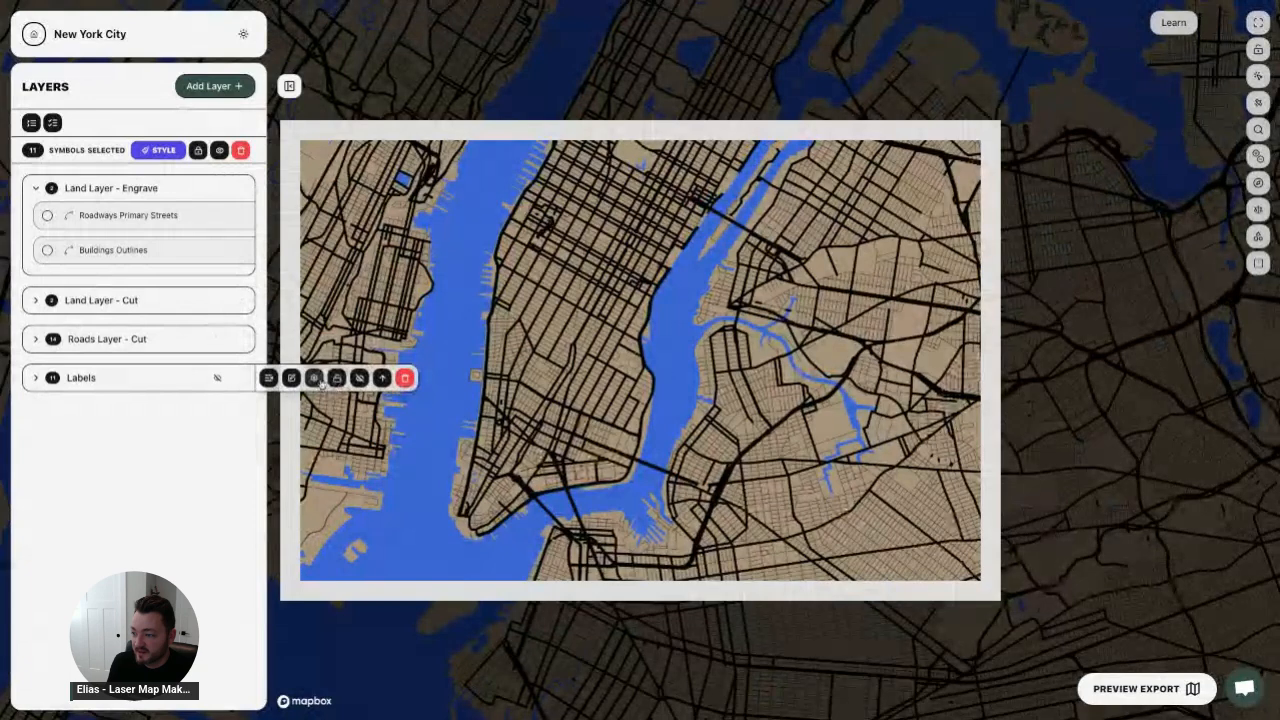
{"action": "left_click", "coordinate": [359, 379]}
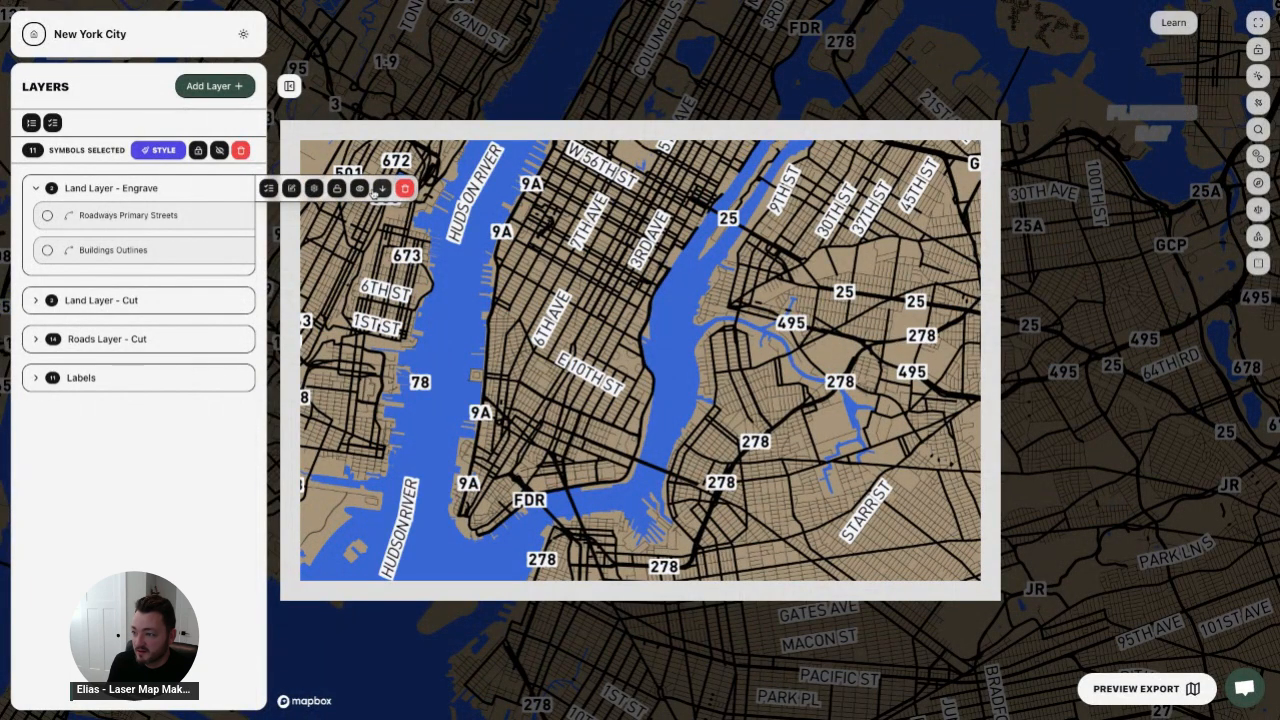
{"action": "left_click", "coordinate": [378, 191]}
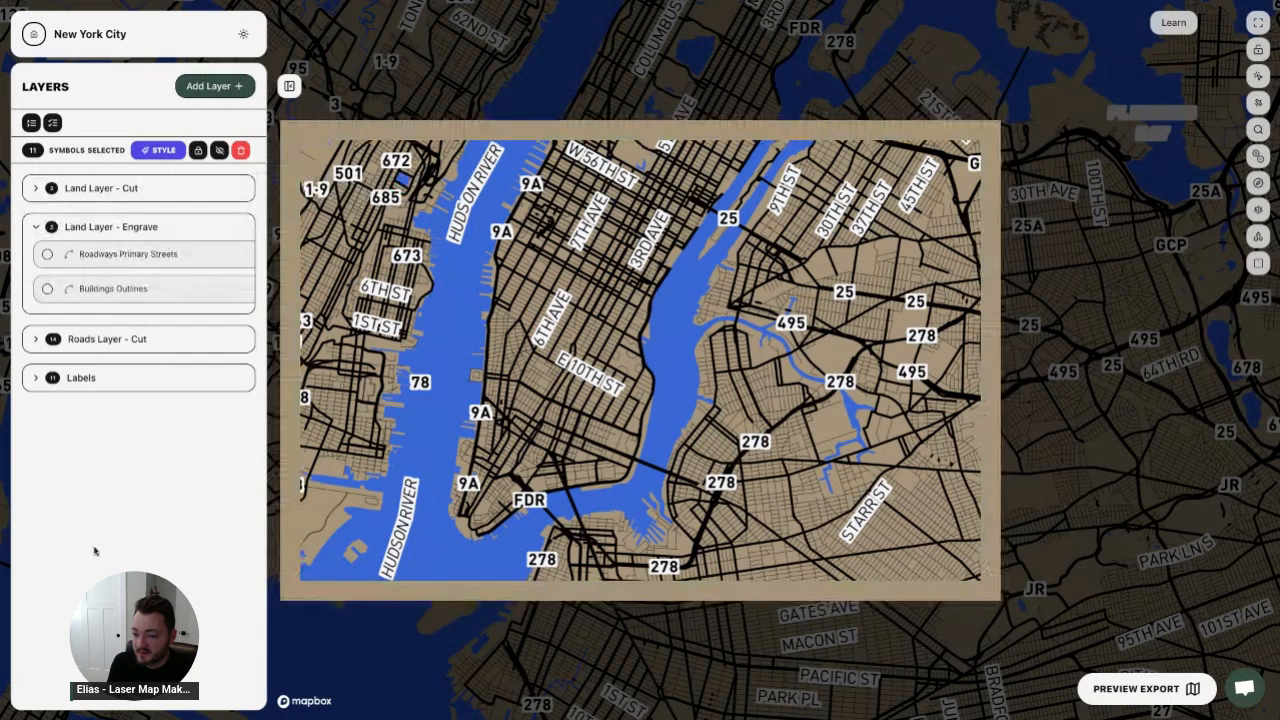
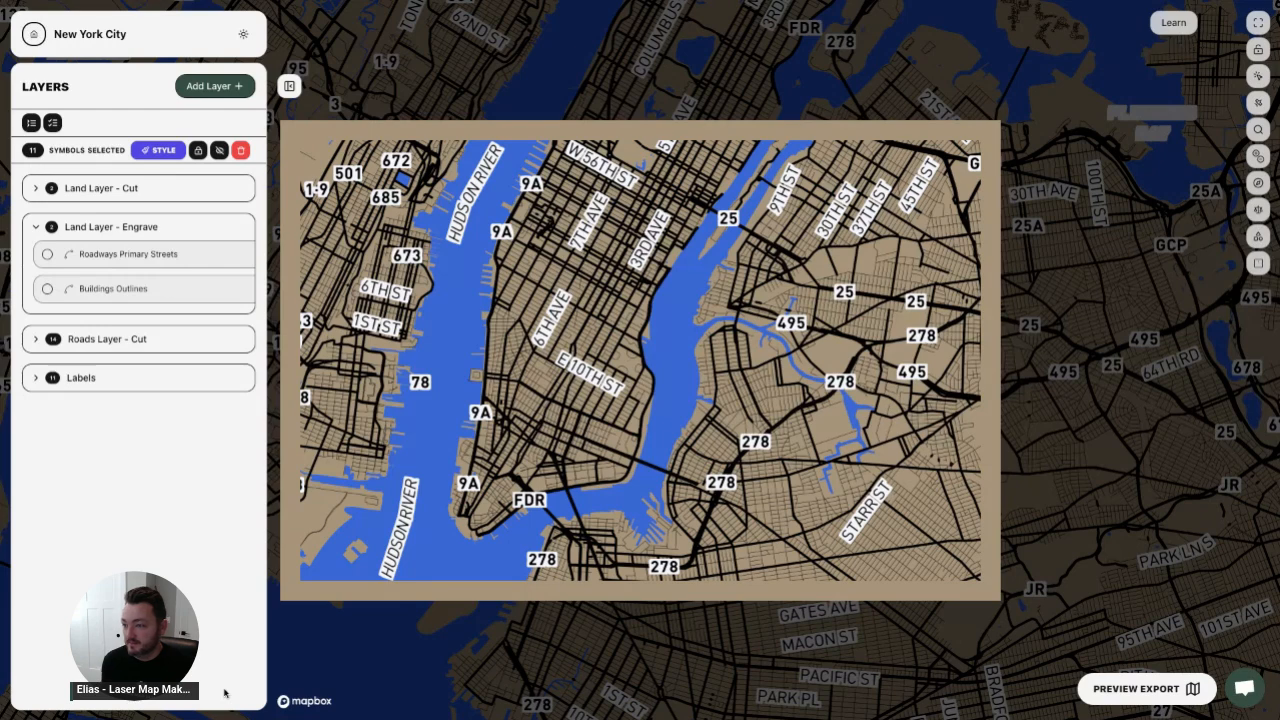
- Collapse Land Layer - Engrave, review the tracing strategy and available output formats of Land Layer - Cut, and close its options
{"action": "left_click", "coordinate": [146, 228]}
{"action": "left_click", "coordinate": [241, 188]}
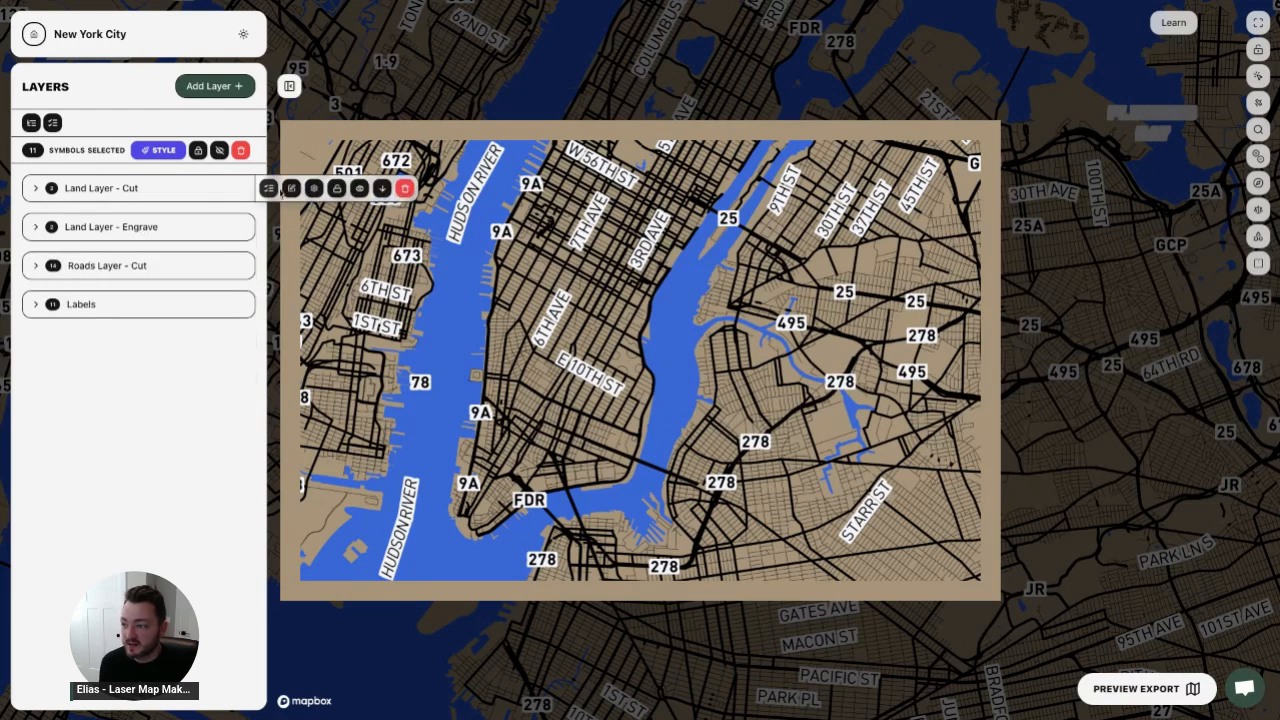
{"action": "left_click", "coordinate": [315, 189]}
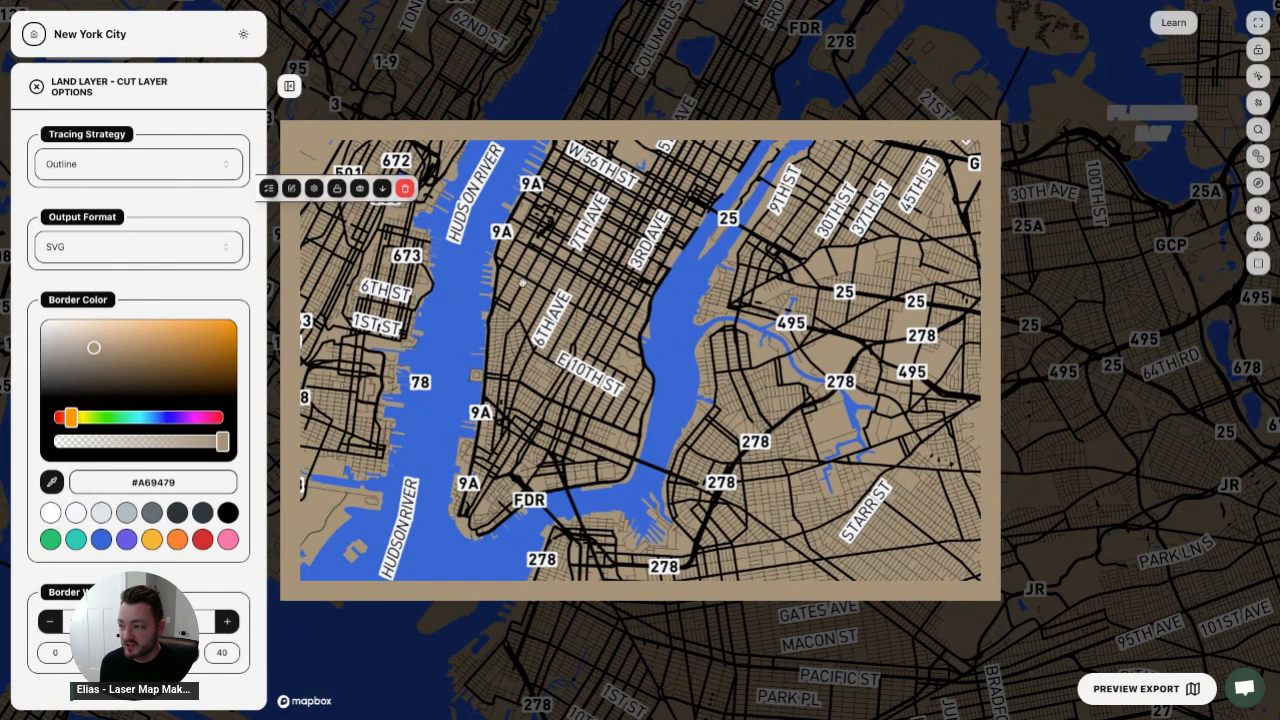
{"action": "left_click", "coordinate": [172, 256]}
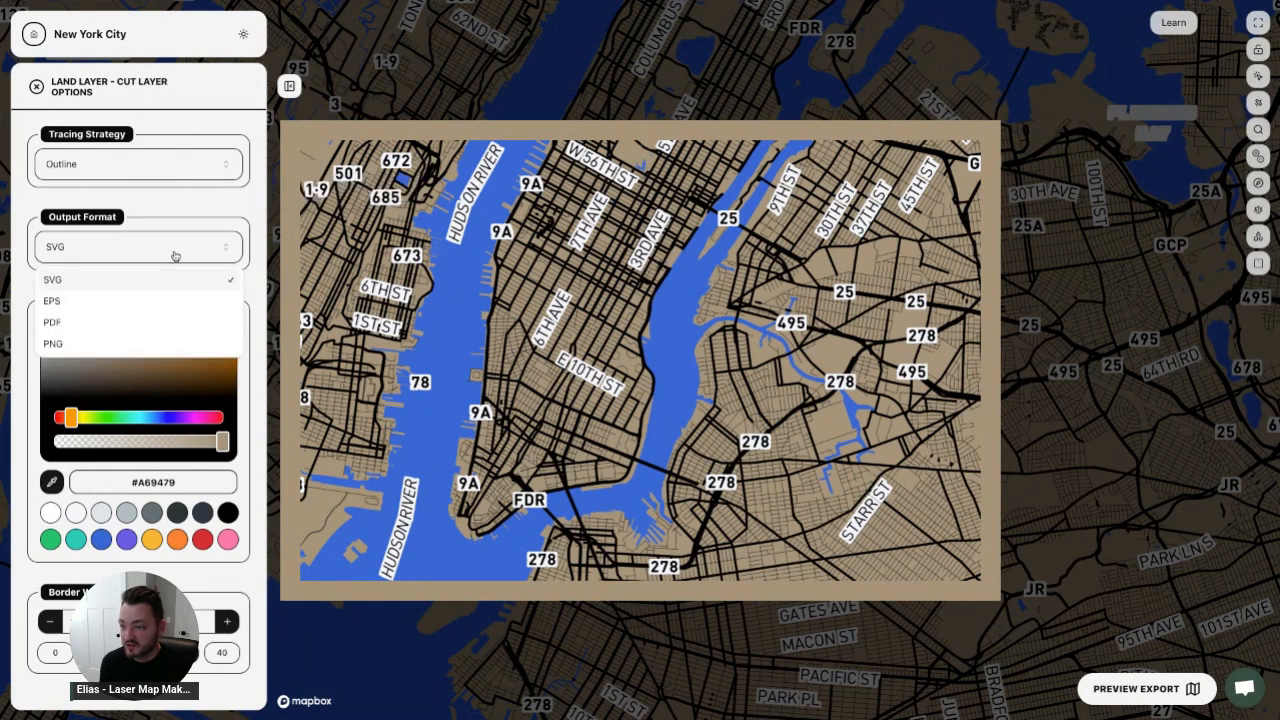
{"action": "left_click", "coordinate": [190, 217]}
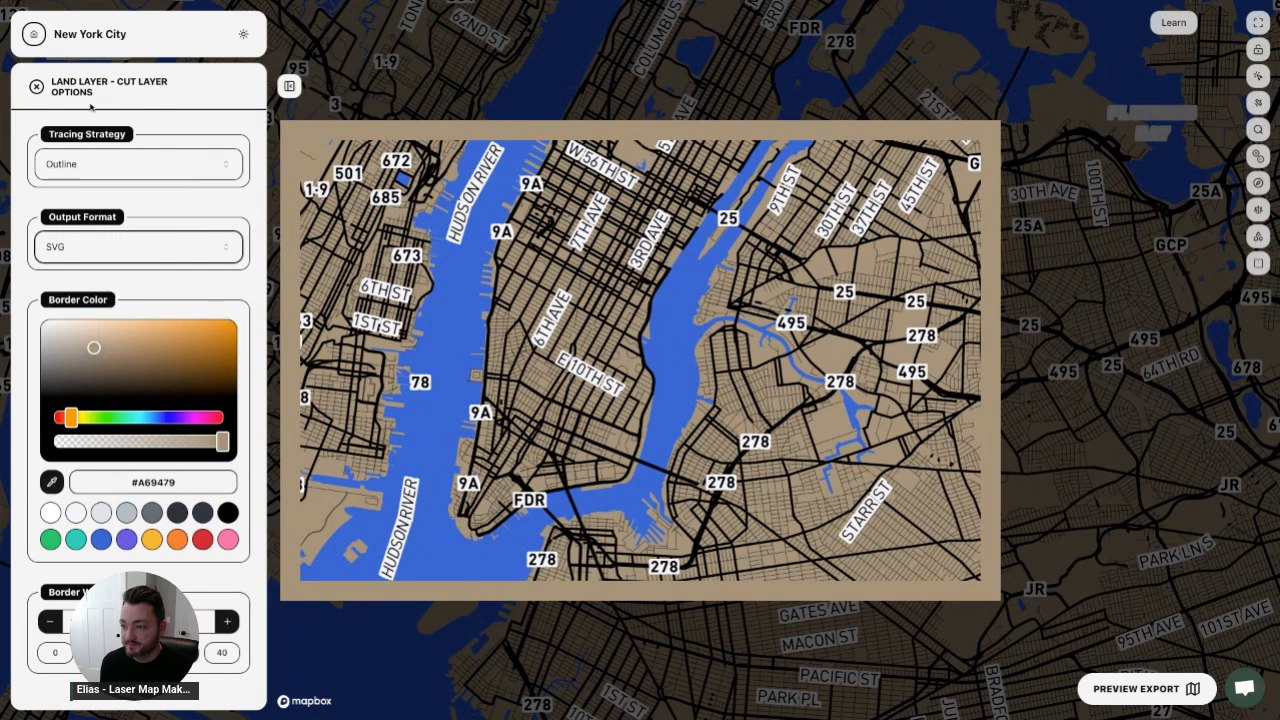
{"action": "left_click", "coordinate": [38, 86]}
- Review the tracing strategy, output format and border options of Land Layer - Engrave and close them
{"action": "left_click", "coordinate": [241, 227]}
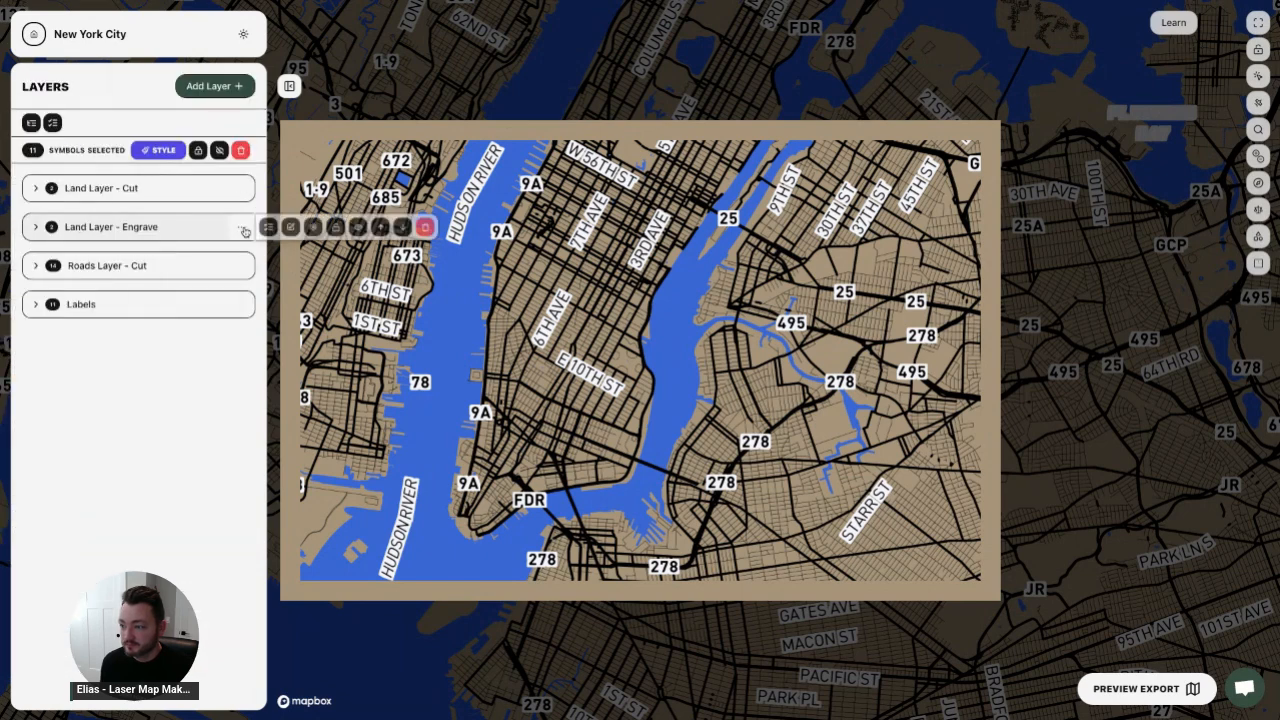
{"action": "left_click", "coordinate": [313, 227]}
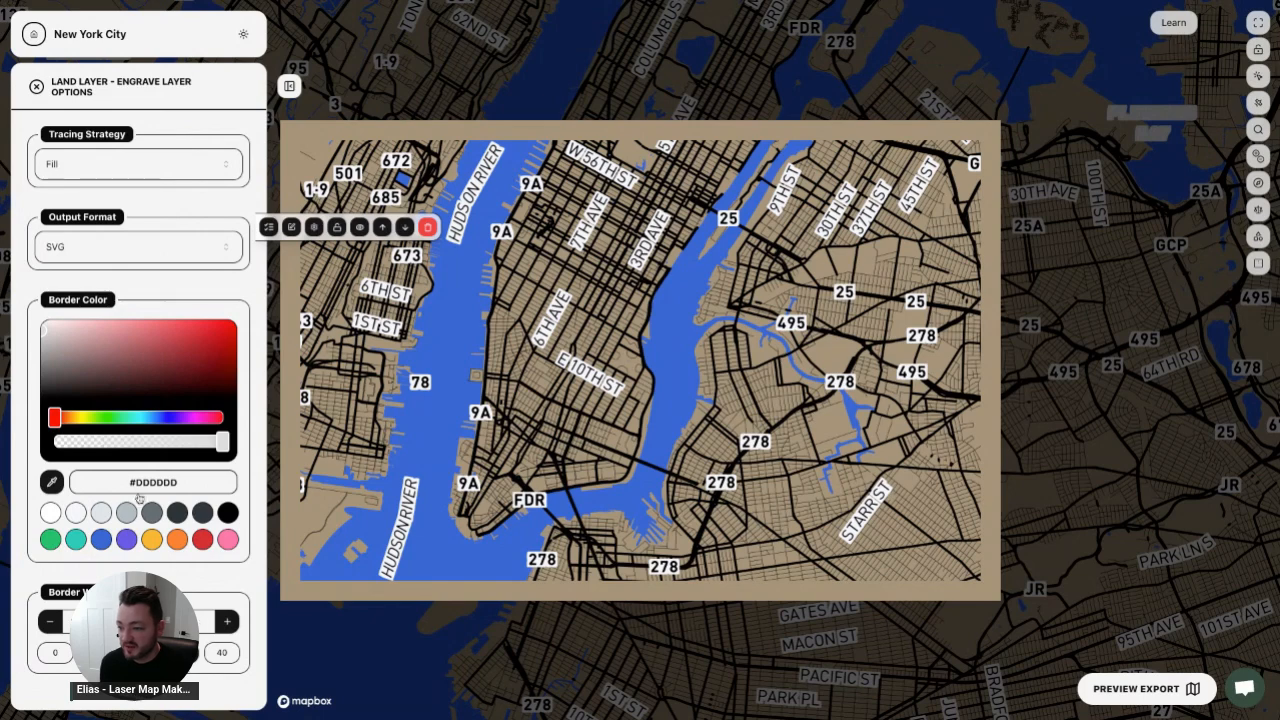
{"action": "left_click", "coordinate": [37, 89]}
- Expand Roads Layer - Cut, review its tracing strategy, output format and border options, and close them
{"action": "left_click", "coordinate": [150, 270]}
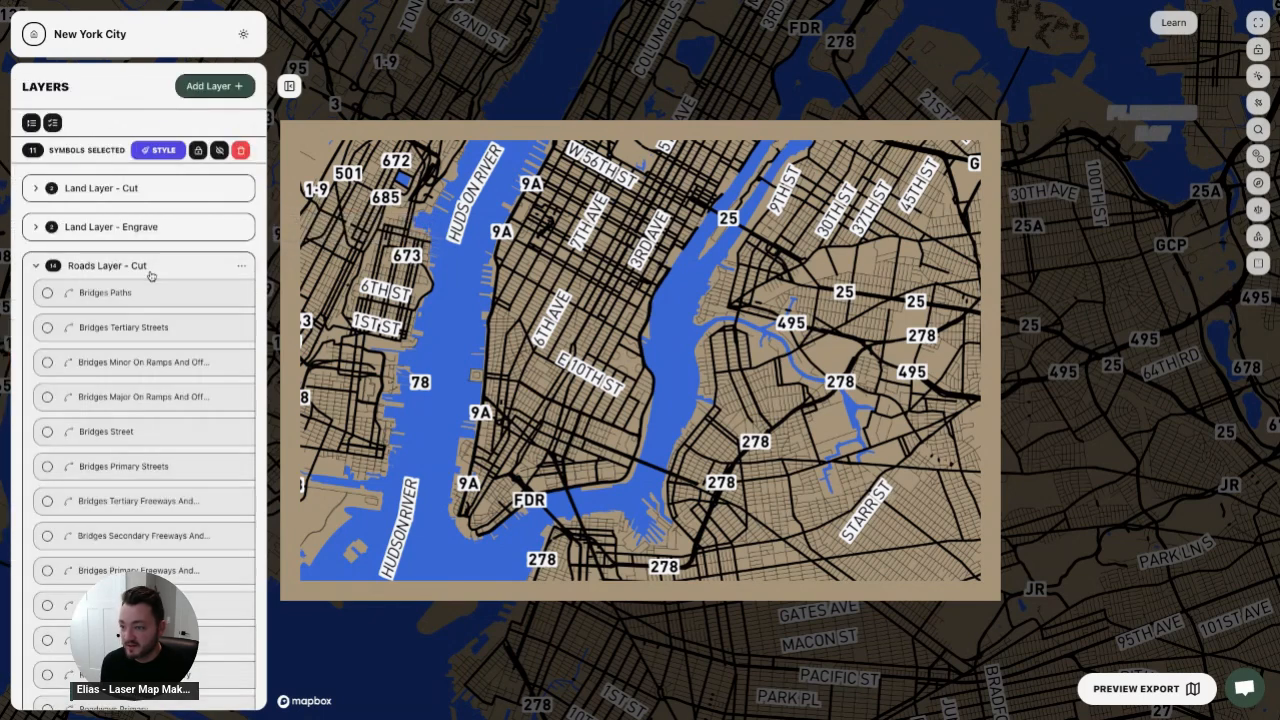
{"action": "left_click", "coordinate": [238, 266]}
{"action": "left_click", "coordinate": [292, 266]}
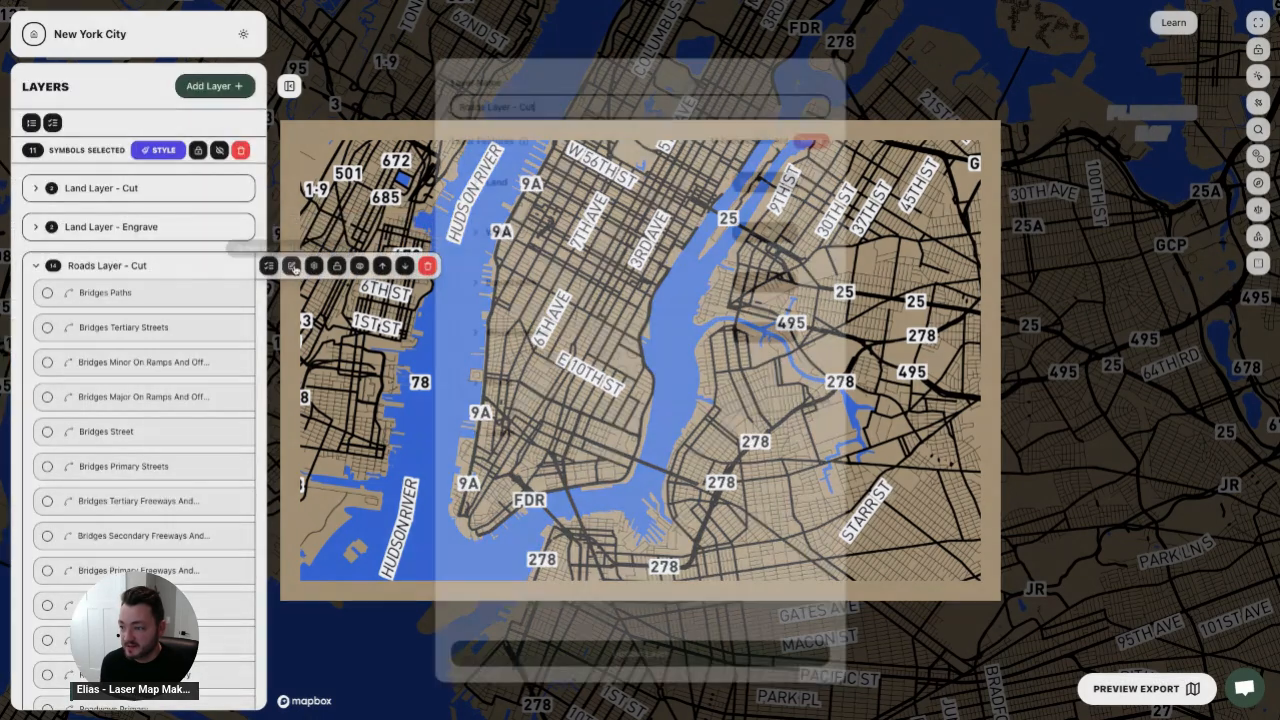
{"action": "left_click", "coordinate": [292, 266]}
{"action": "left_click", "coordinate": [314, 266]}
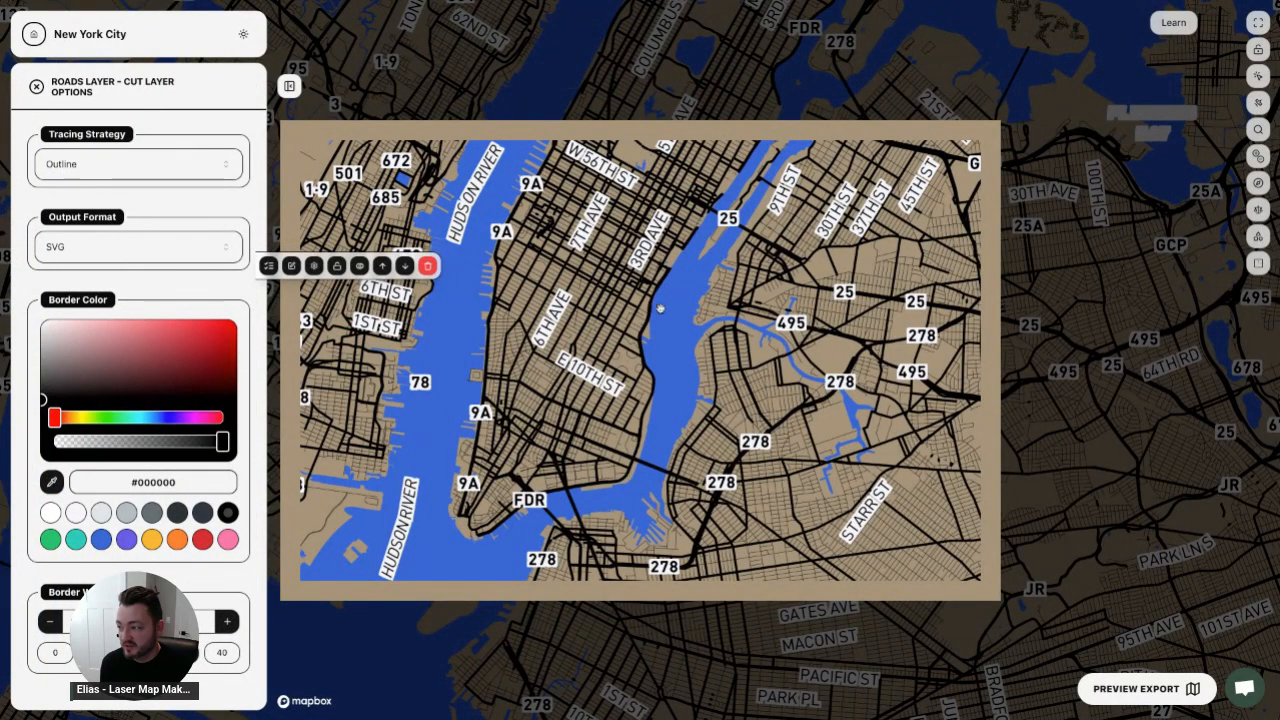
{"action": "left_click", "coordinate": [38, 88]}
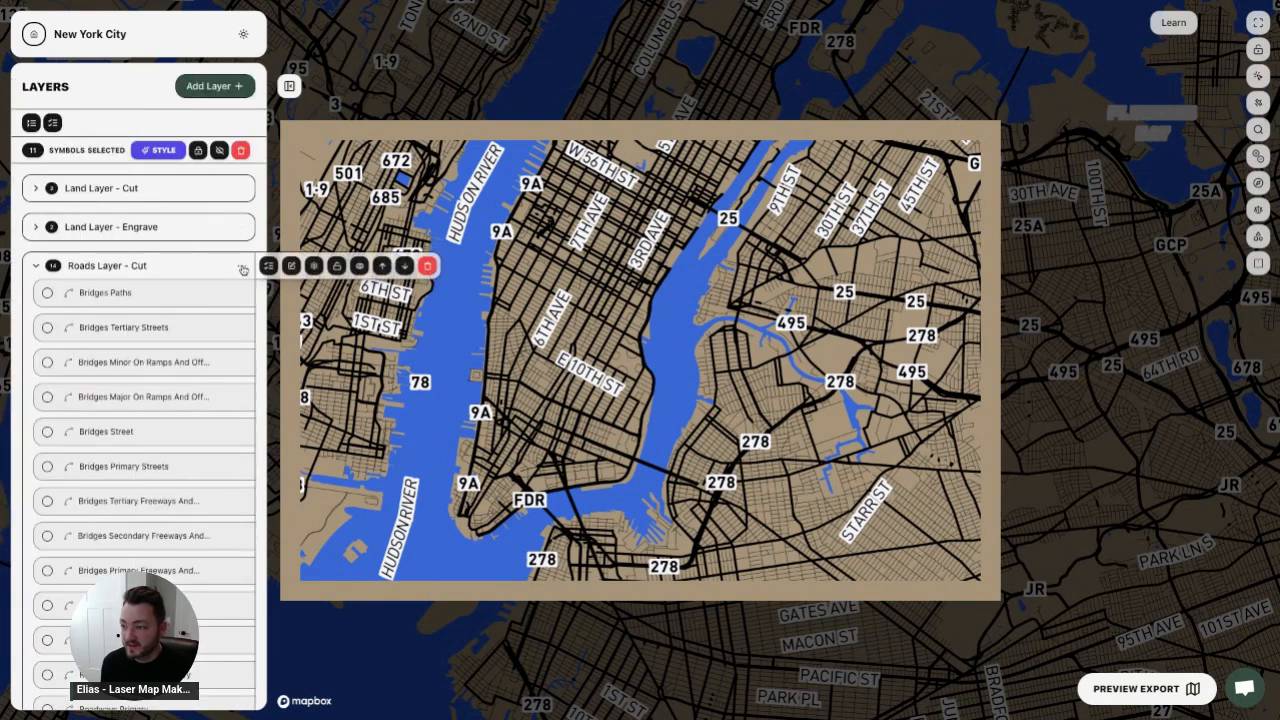
- Select all features of Roads Layer - Cut and look through its list of bridges and roadways
{"action": "left_click", "coordinate": [268, 267]}
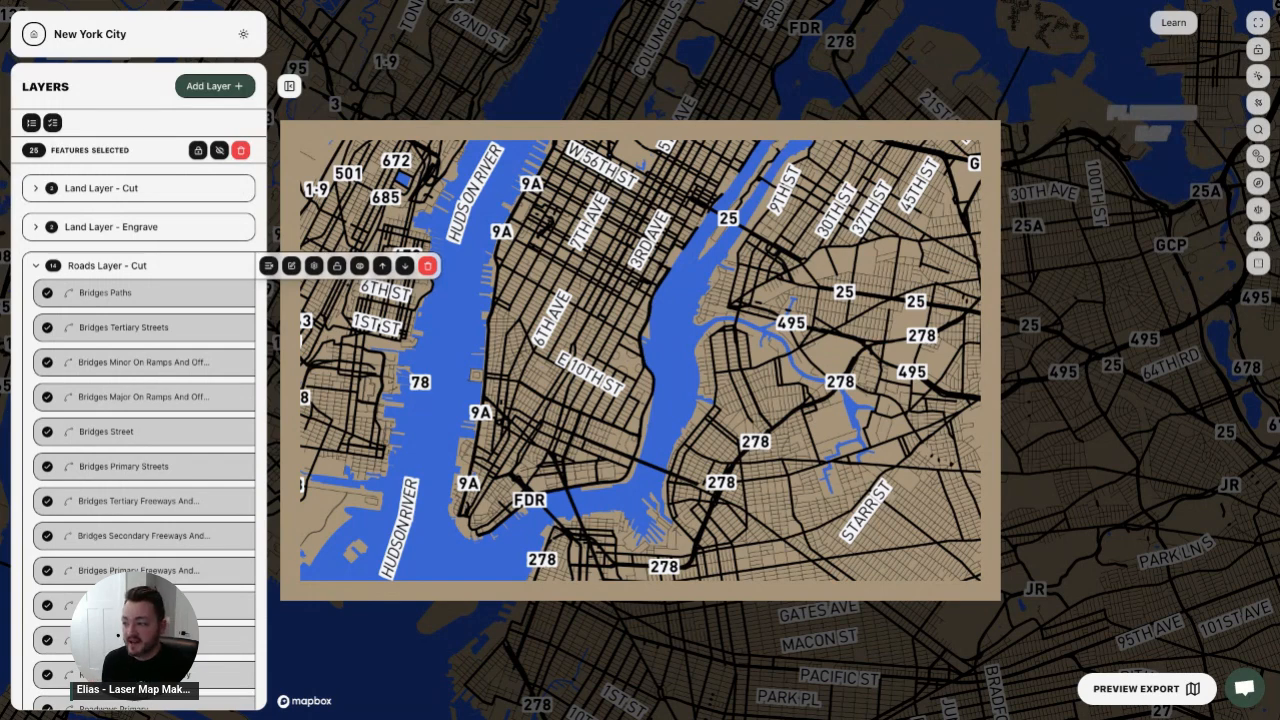
{"action": "scroll", "coordinate": [490, 300], "scroll_direction": "down", "scroll_amount": 1}
{"action": "scroll", "coordinate": [490, 300], "scroll_direction": "down", "scroll_amount": 4}
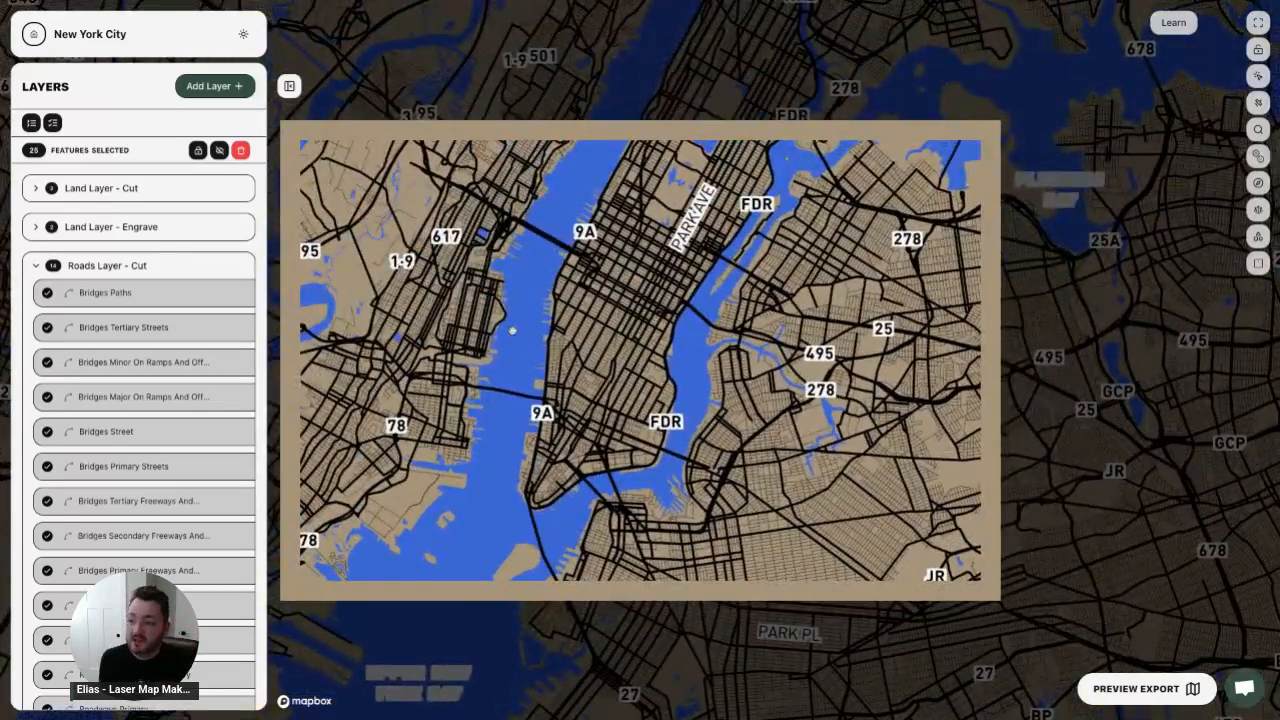
{"action": "scroll", "coordinate": [163, 285], "scroll_direction": "down", "scroll_amount": 2}
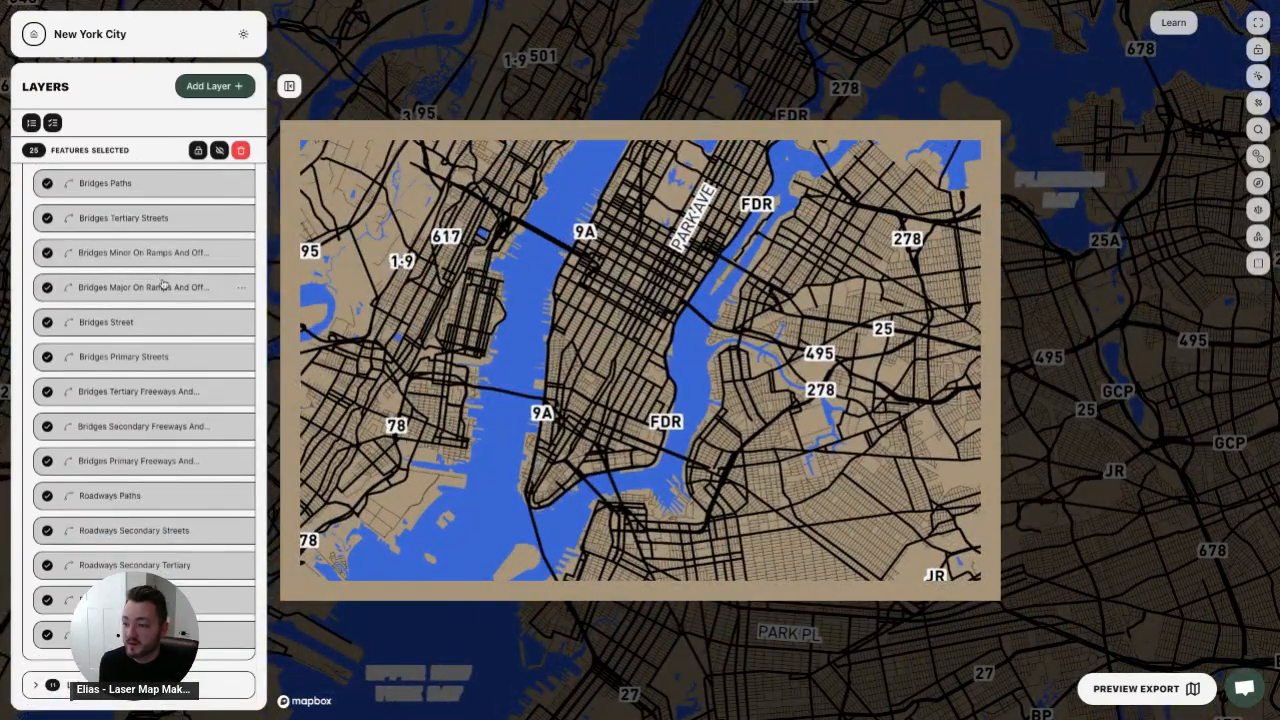
{"action": "scroll", "coordinate": [163, 285], "scroll_direction": "up", "scroll_amount": 2}
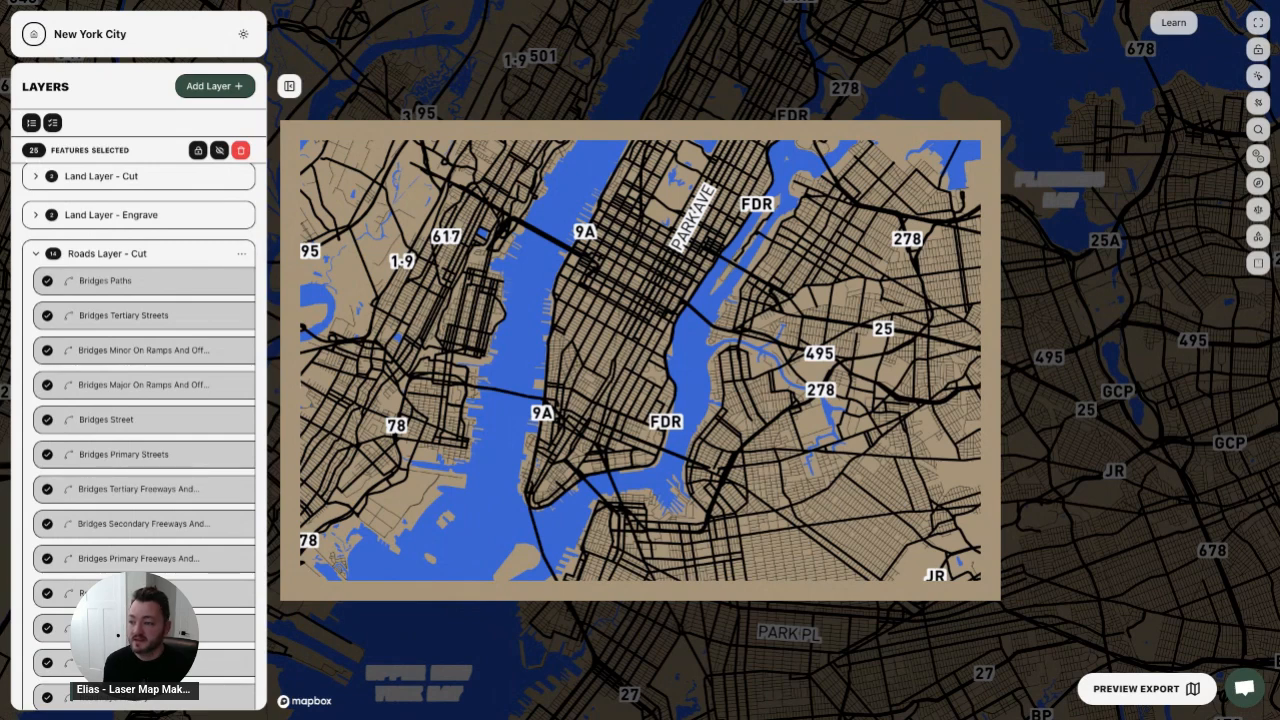
{"action": "scroll", "coordinate": [163, 326], "scroll_direction": "down", "scroll_amount": 2}
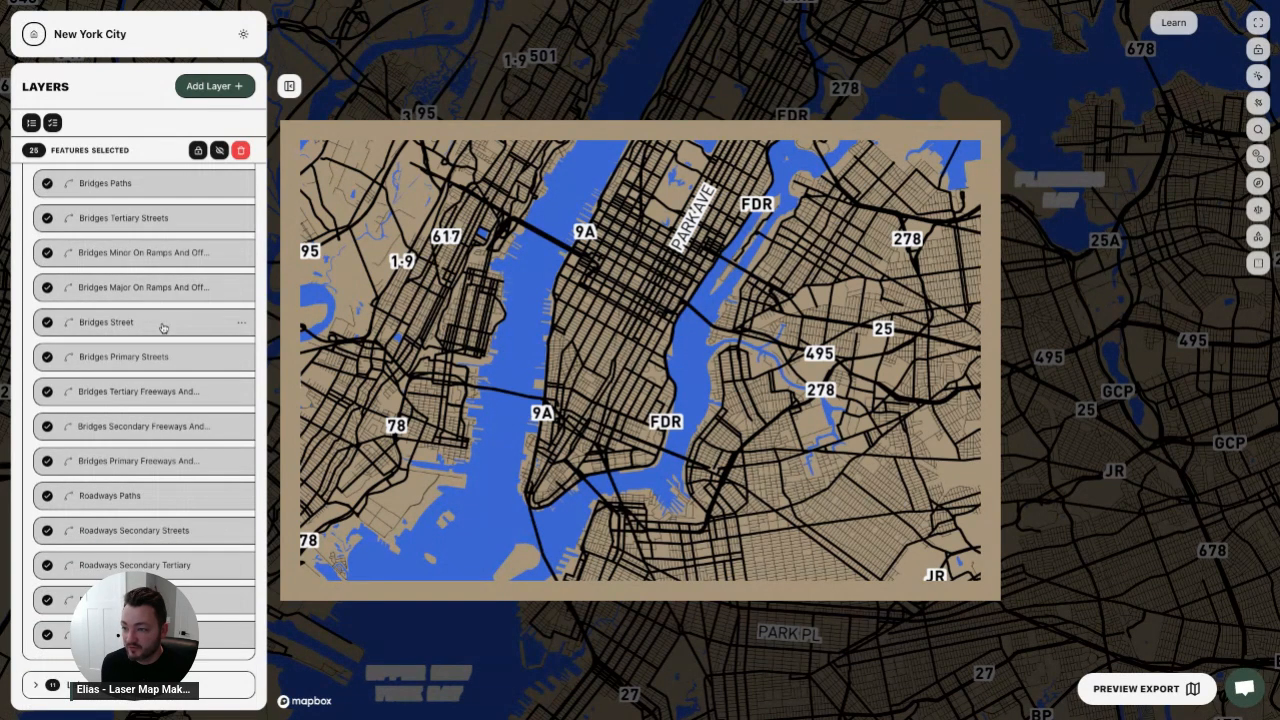
{"action": "scroll", "coordinate": [163, 327], "scroll_direction": "up", "scroll_amount": 2}
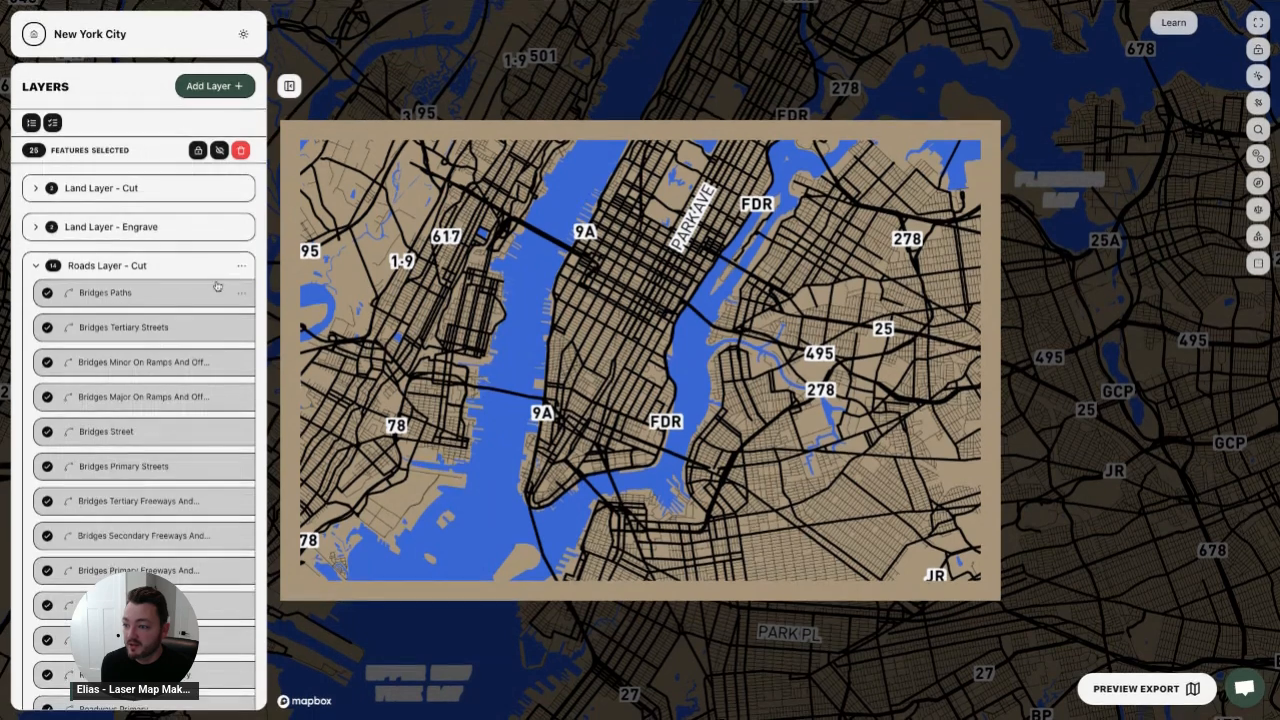
{"action": "left_click", "coordinate": [242, 267]}
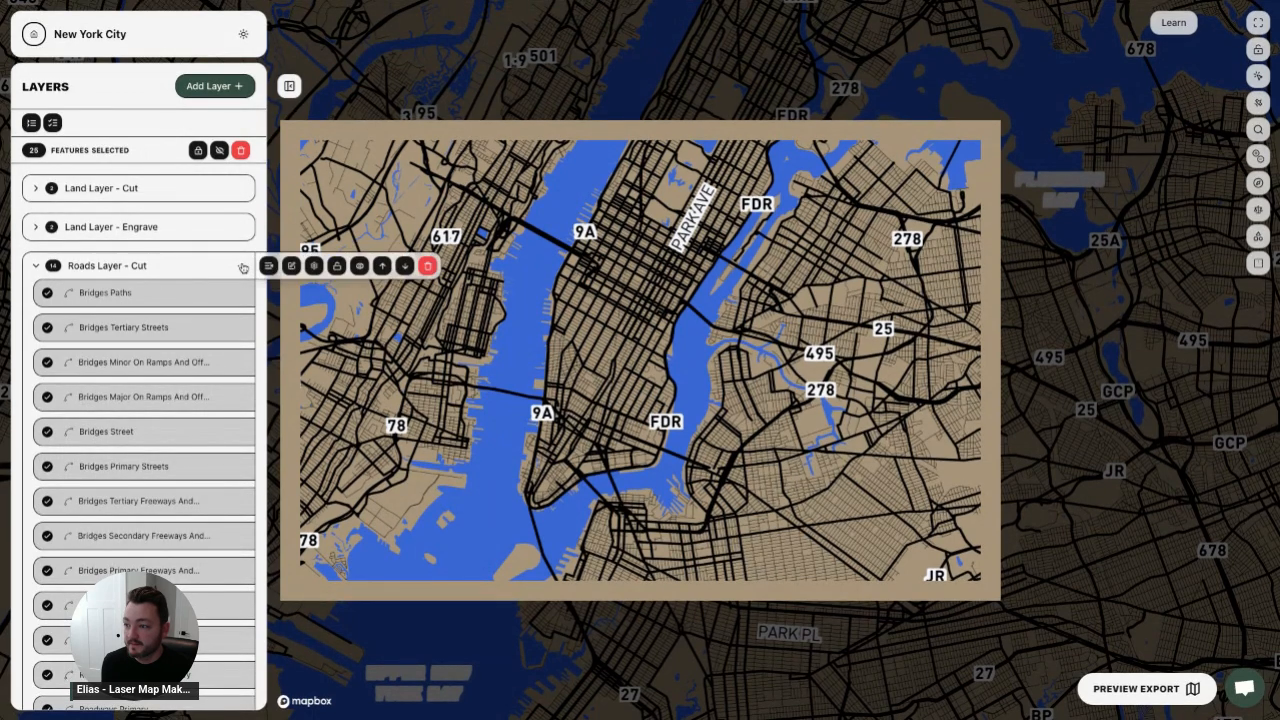
- Check which features are selected in the Labels layer and clear the selection across all layers
{"action": "left_click", "coordinate": [50, 266]}
{"action": "left_click", "coordinate": [55, 306]}
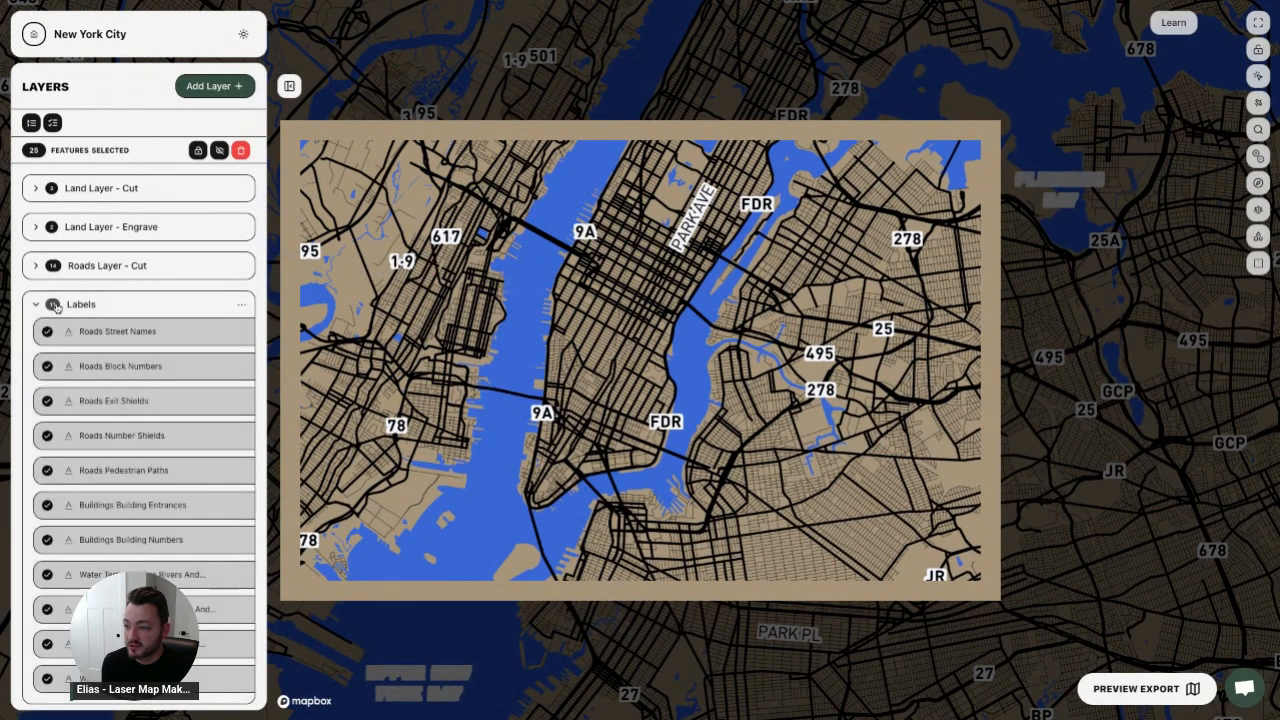
{"action": "left_click", "coordinate": [53, 123]}
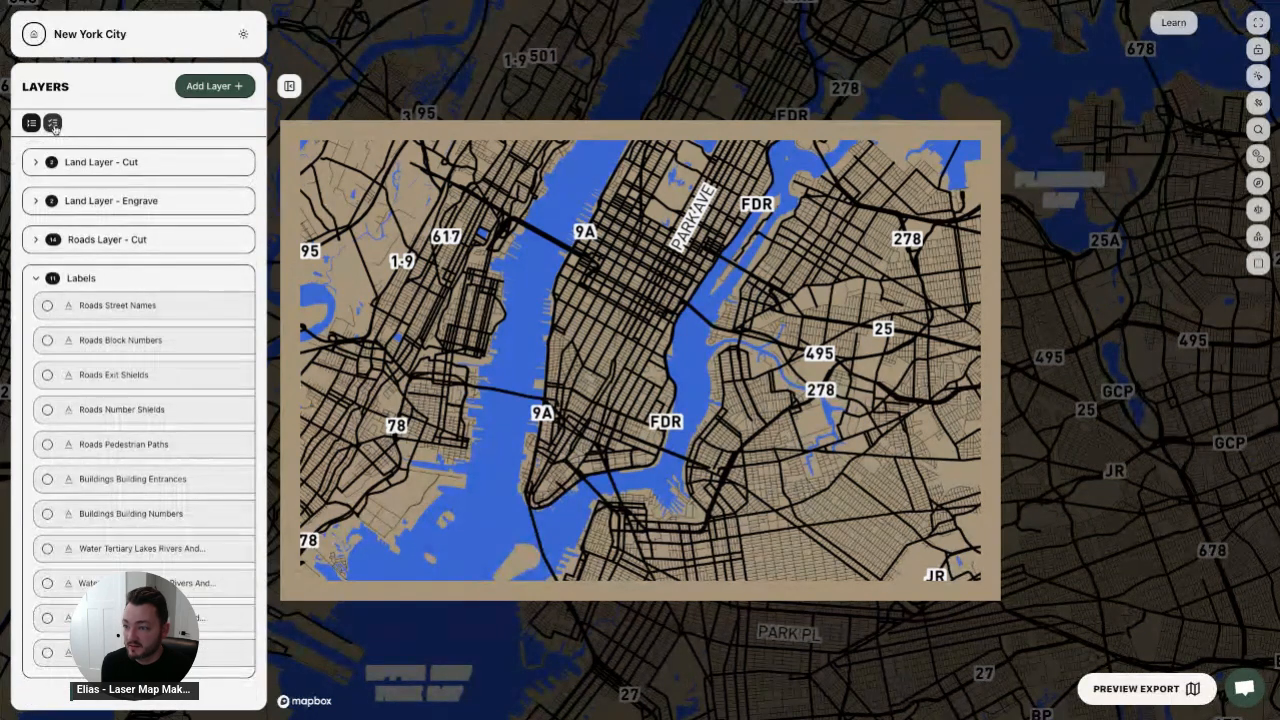
{"action": "left_click", "coordinate": [92, 279]}
- Select all features of Roads Layer - Cut, set their line width to 9 and check the thicker roads on the map
{"action": "left_click", "coordinate": [183, 249]}
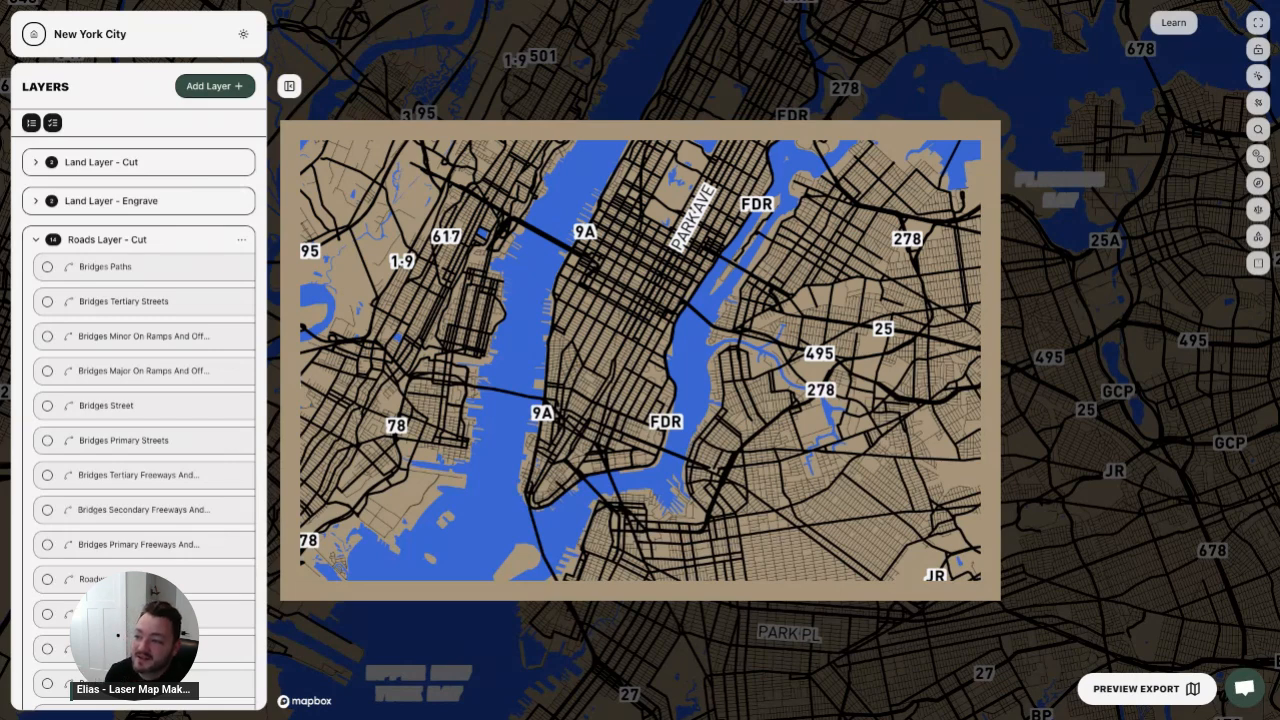
{"action": "left_click", "coordinate": [242, 240]}
{"action": "left_click", "coordinate": [268, 240]}
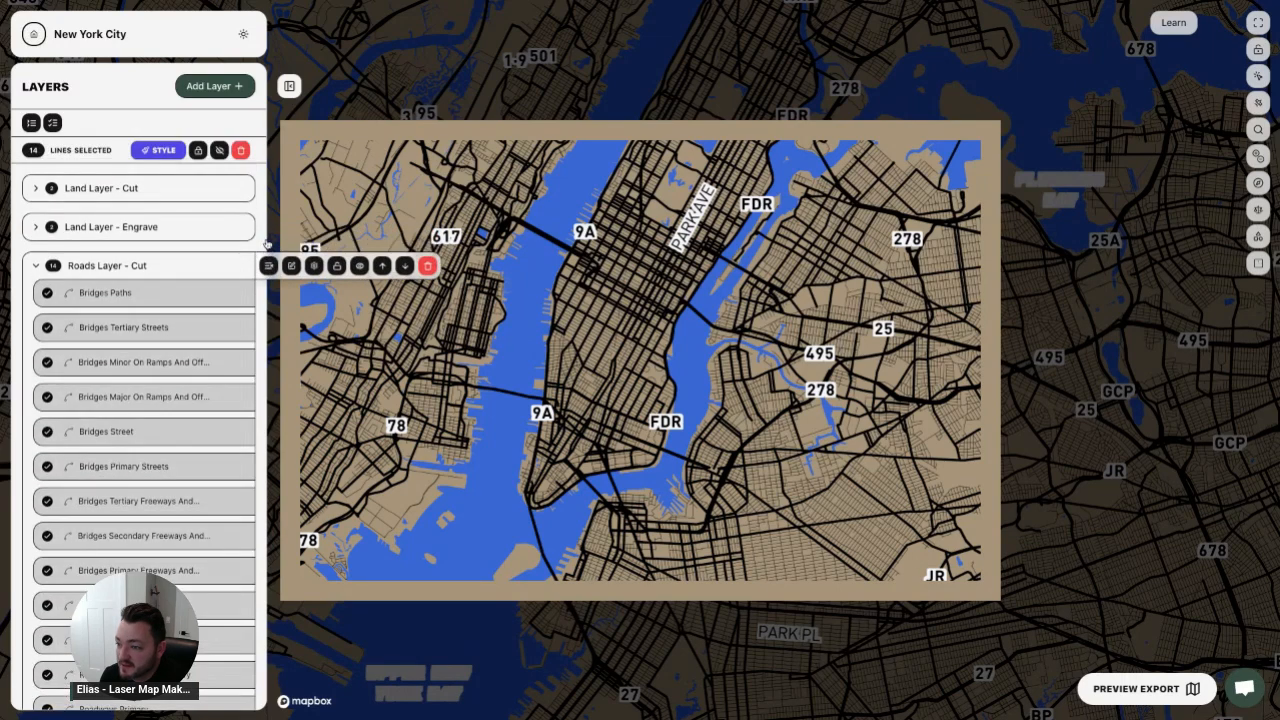
{"action": "left_click", "coordinate": [158, 149]}
{"action": "scroll", "coordinate": [179, 260], "scroll_direction": "down", "scroll_amount": 5}
{"action": "scroll", "coordinate": [179, 260], "scroll_direction": "down", "scroll_amount": 2}
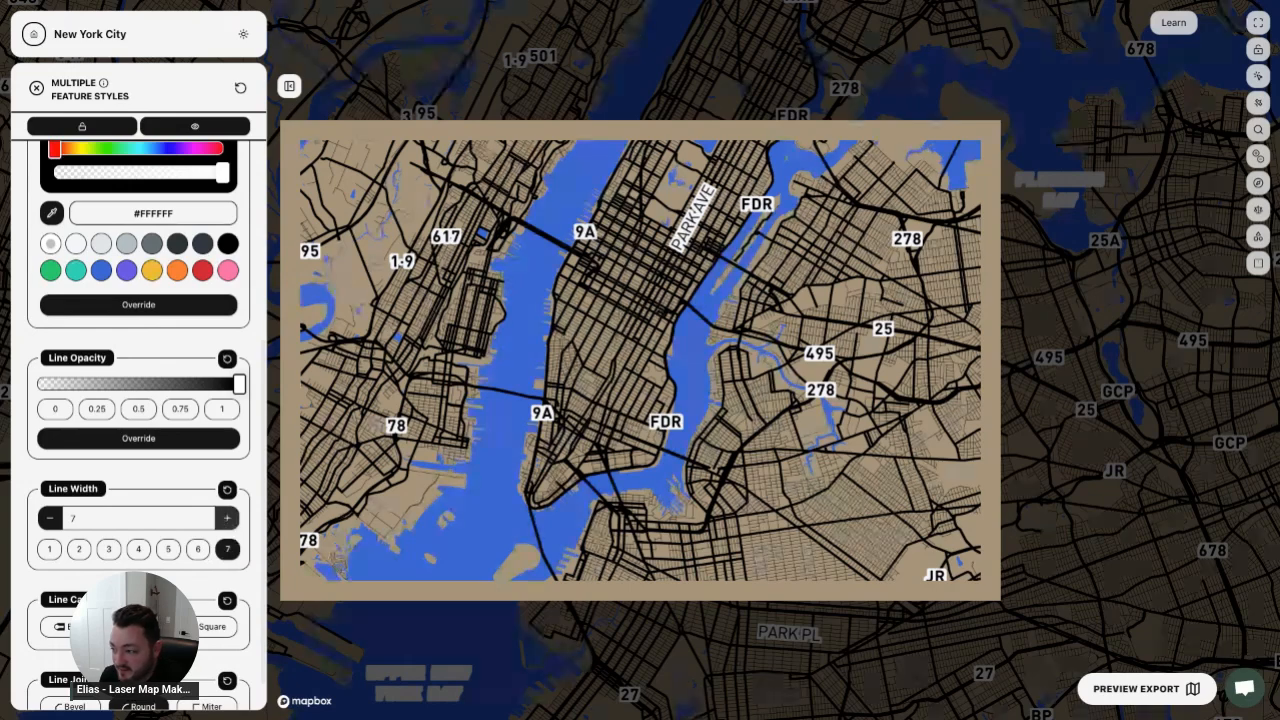
{"action": "left_click", "coordinate": [227, 519]}
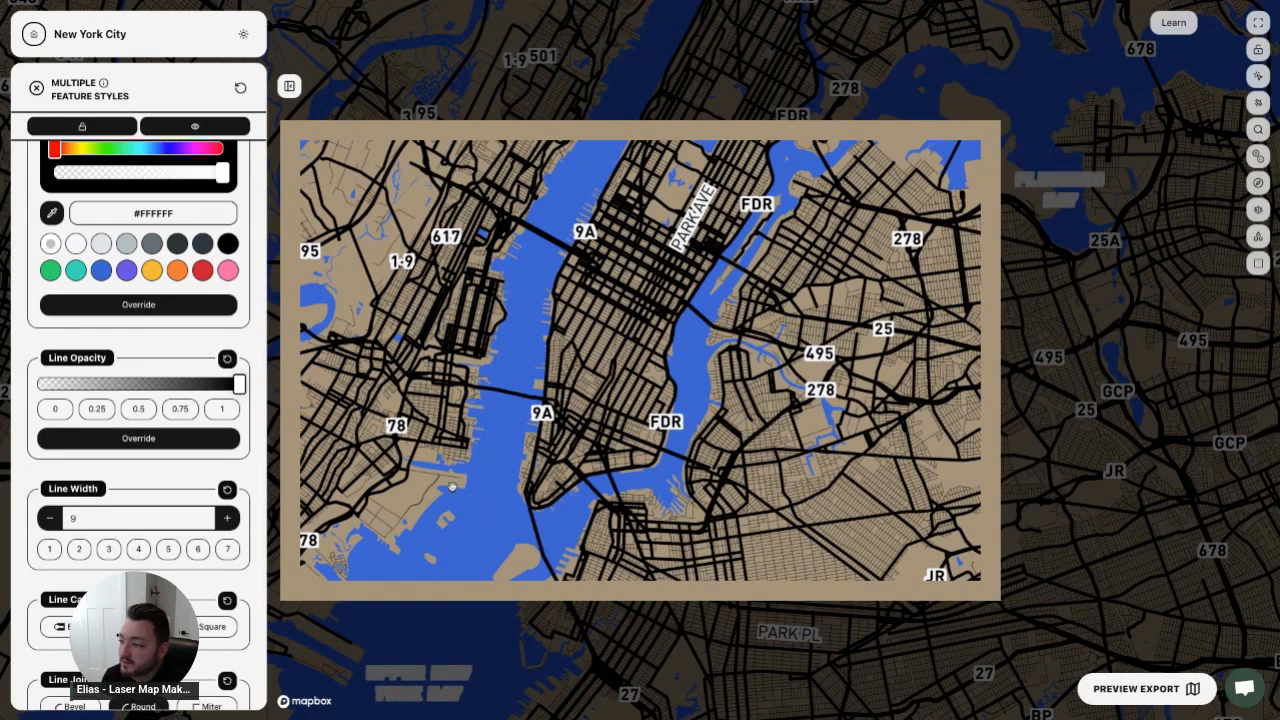
{"action": "scroll", "coordinate": [632, 340], "scroll_direction": "up", "scroll_amount": 3}
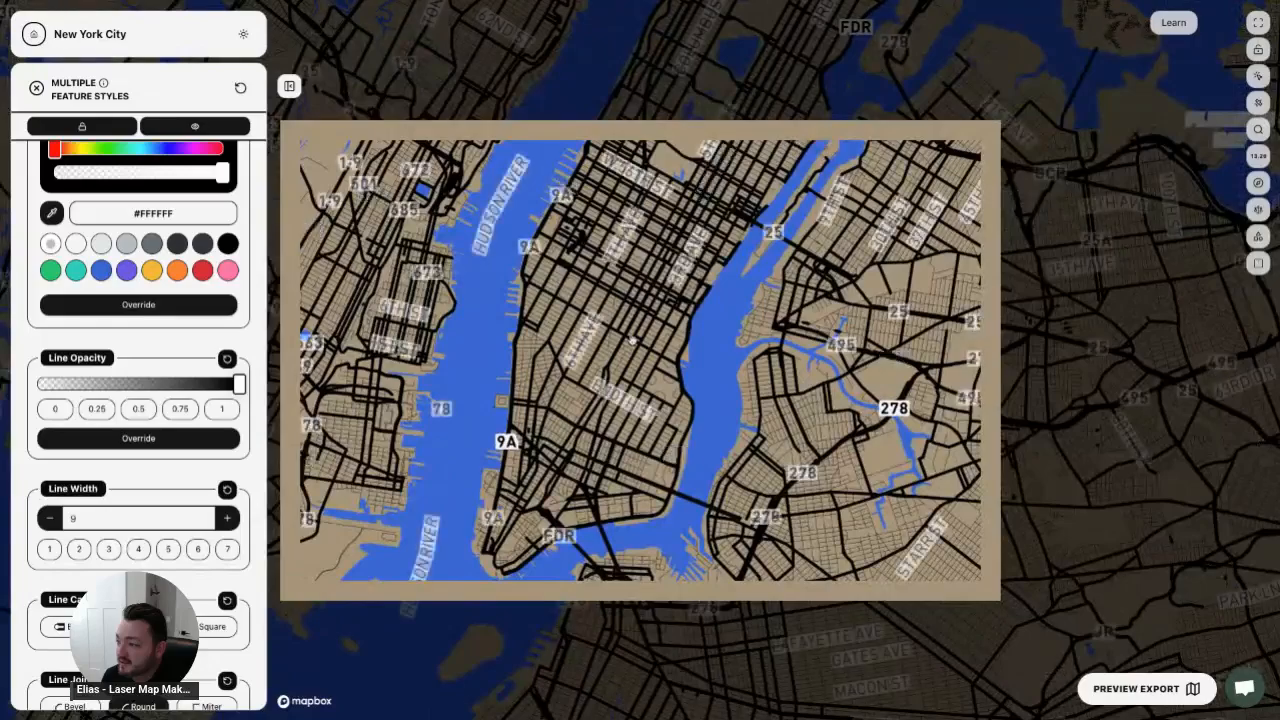
{"action": "scroll", "coordinate": [632, 340], "scroll_direction": "down", "scroll_amount": 3}
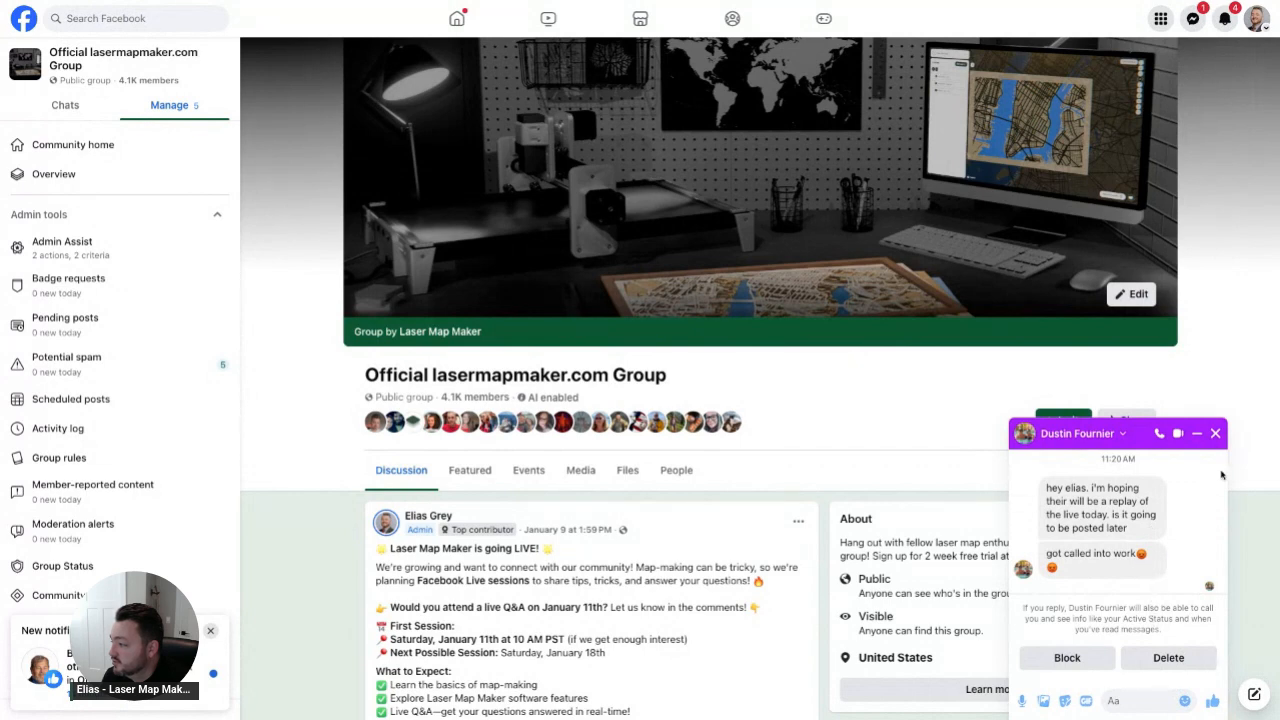
- Close the open chat conversation on the Facebook group page
{"action": "left_click", "coordinate": [1215, 433]}
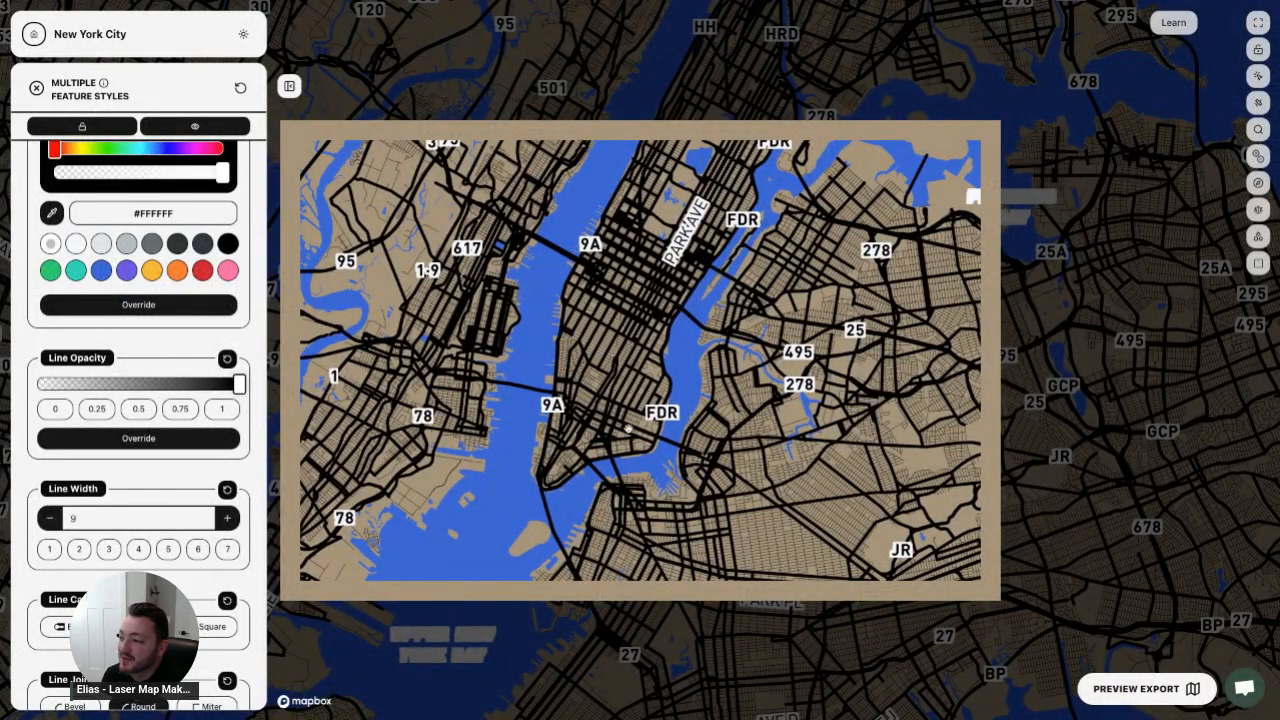
- Close the road feature styles and delete the Labels layer
{"action": "left_click", "coordinate": [36, 88]}
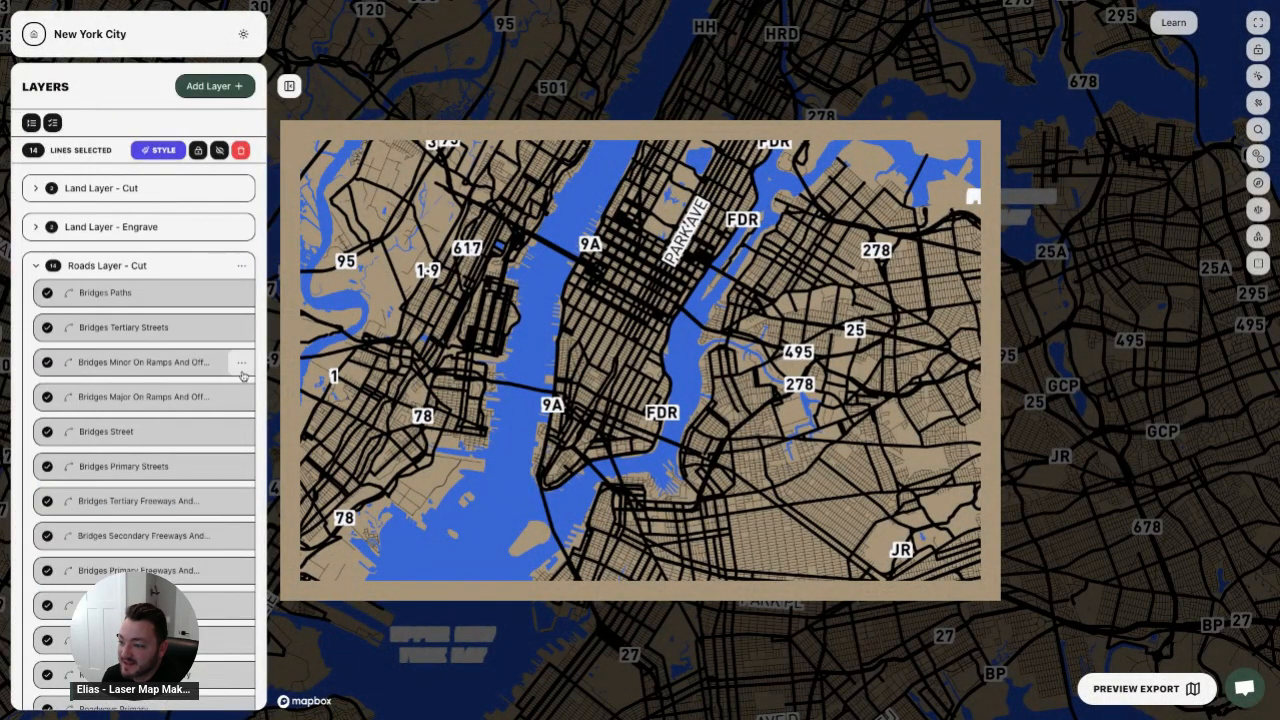
{"action": "left_click", "coordinate": [36, 265]}
{"action": "mouse_move", "coordinate": [368, 312]}
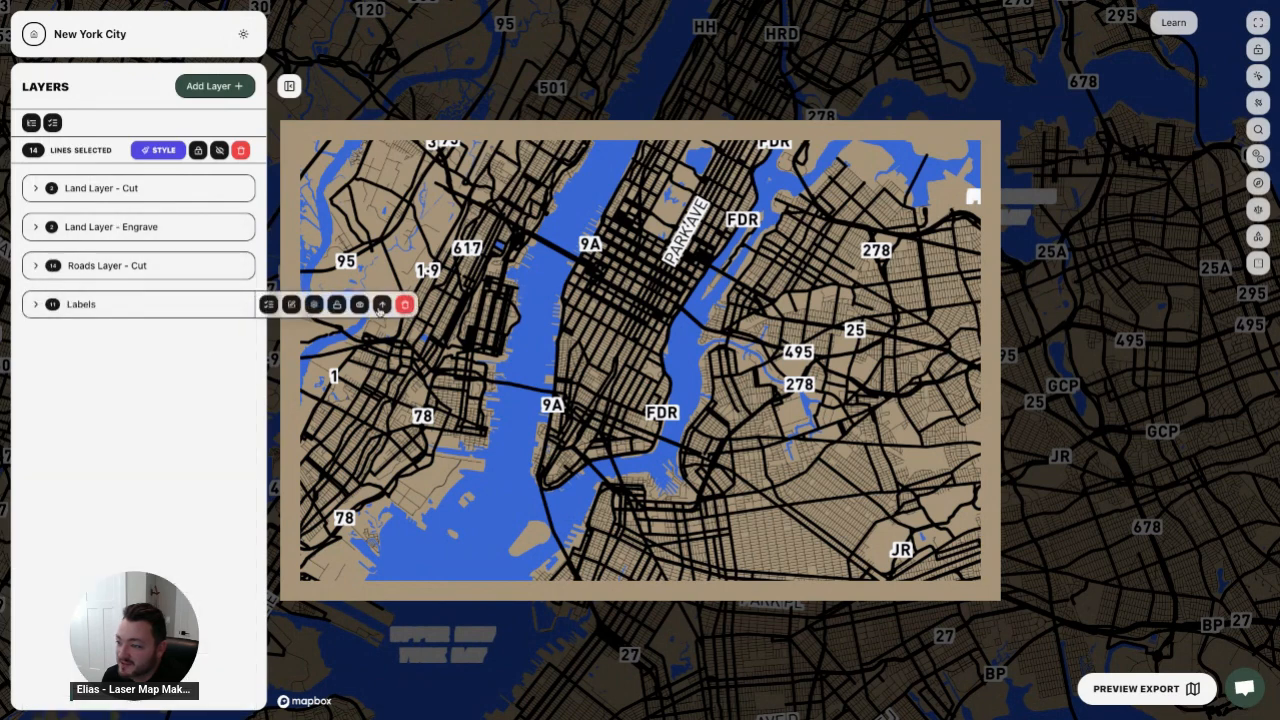
{"action": "left_click", "coordinate": [404, 304]}
{"action": "left_click", "coordinate": [591, 378]}
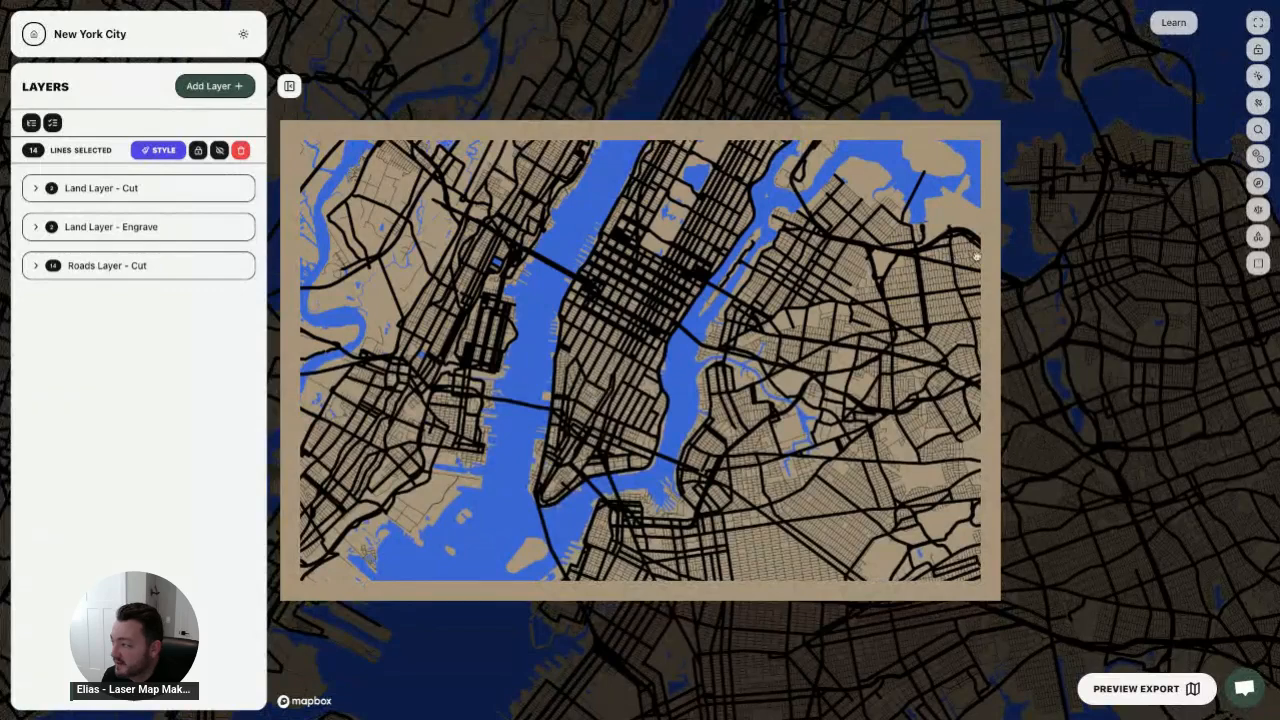
- Change the map frame's aspect ratio to 4:3 and enlarge the frame to take in more of the city
{"action": "left_click", "coordinate": [1258, 263]}
{"action": "left_click", "coordinate": [1113, 340]}
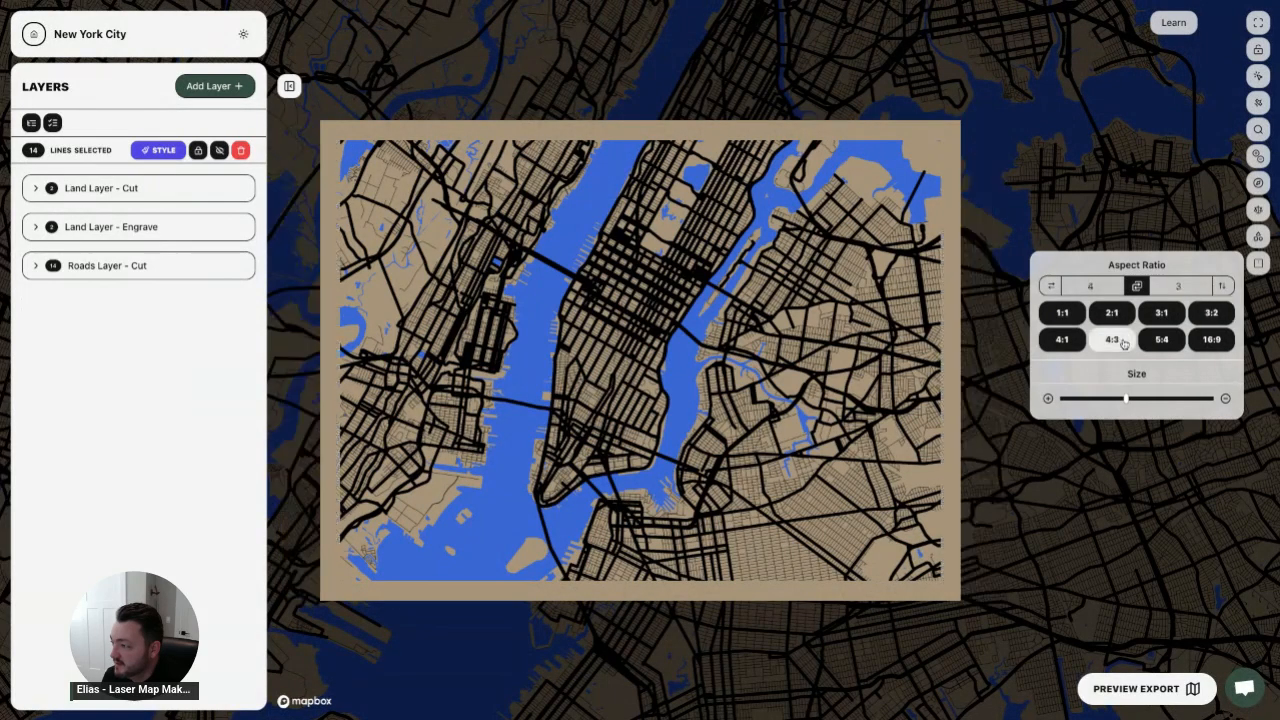
{"action": "left_click_drag", "start_coordinate": [1126, 399], "coordinate": [1093, 399]}
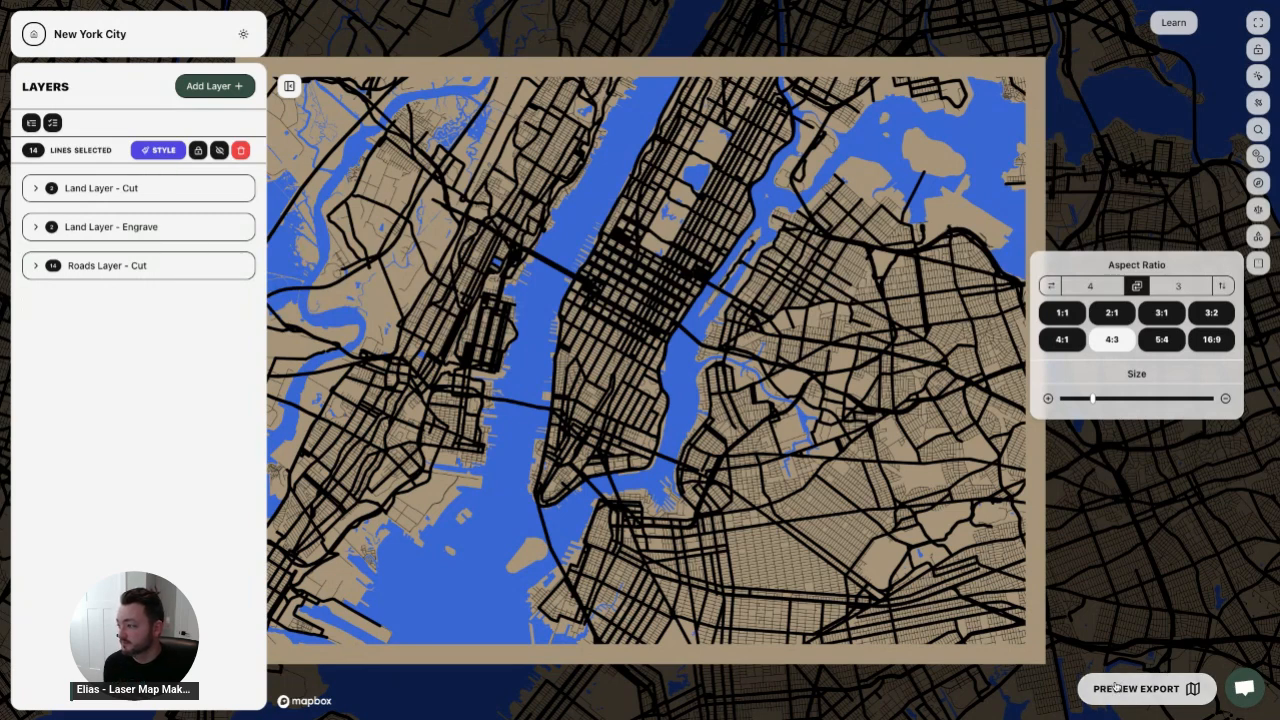
{"action": "left_click", "coordinate": [1175, 613]}
- Open the export preview and inspect Land Layer - Cut, Land Layer - Engrave and Roads Layer - Cut one by one
{"action": "left_click", "coordinate": [1168, 688]}
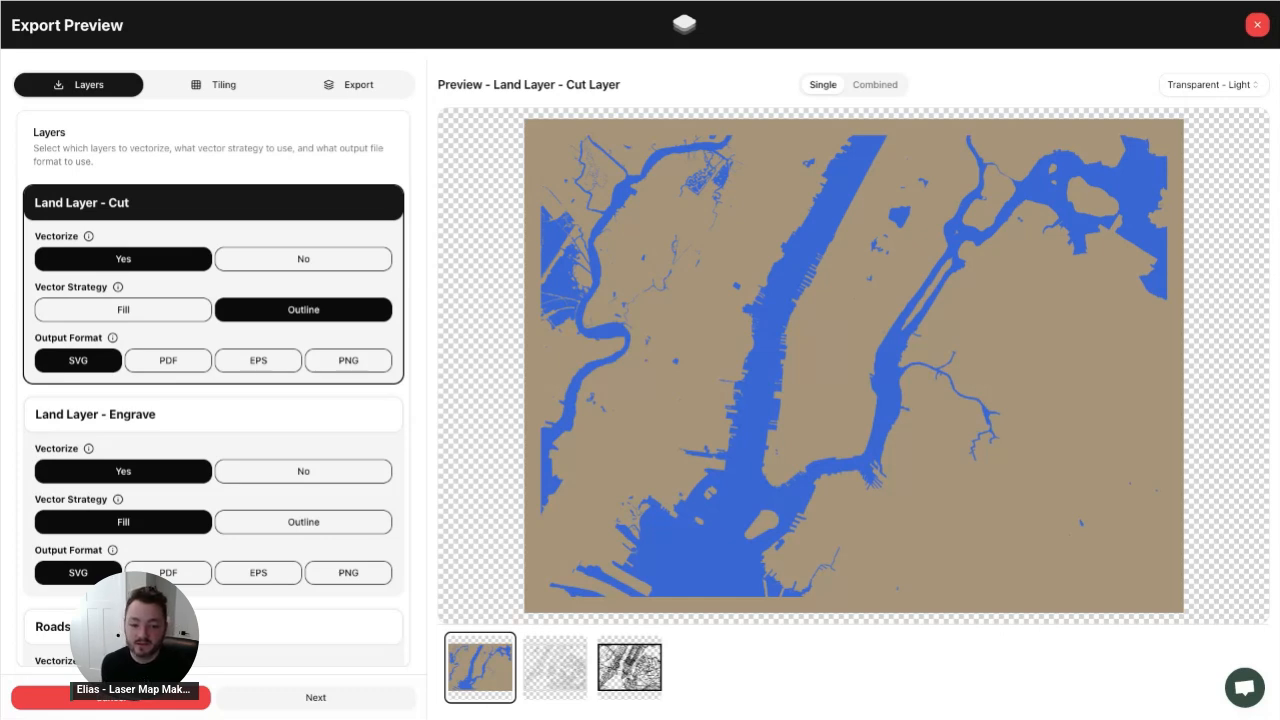
{"action": "left_click", "coordinate": [632, 677]}
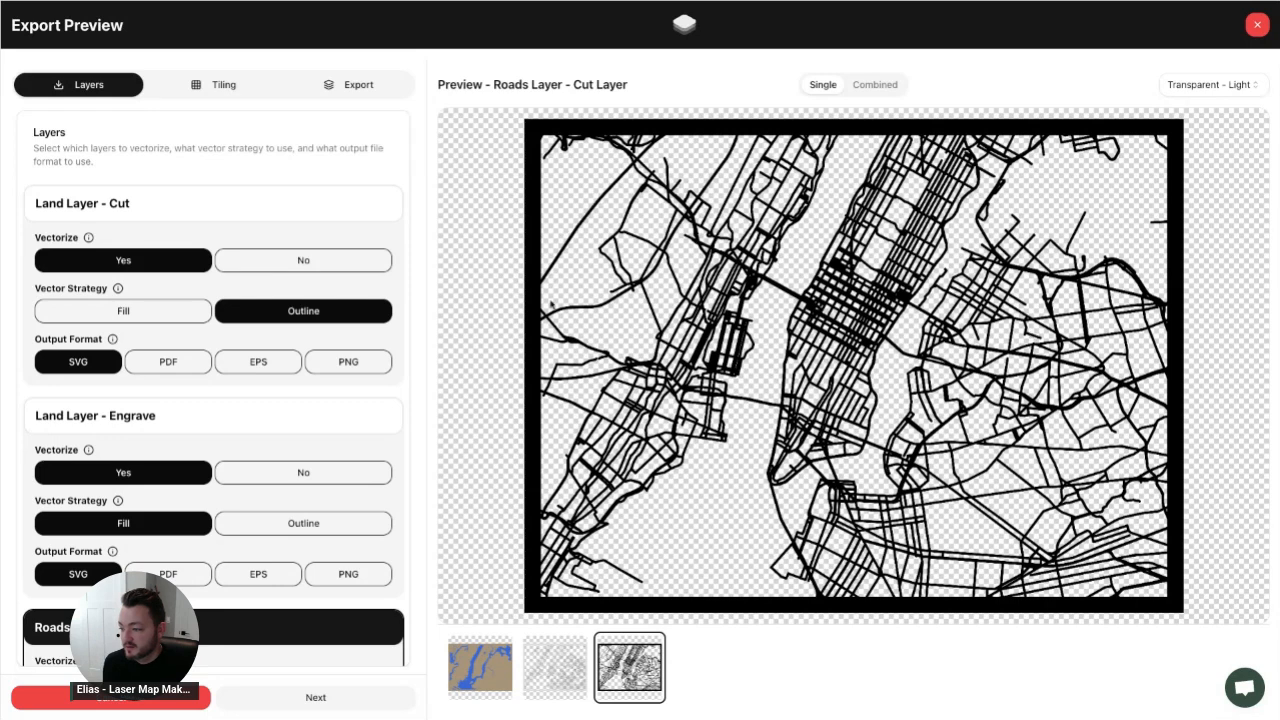
{"action": "left_click", "coordinate": [488, 674]}
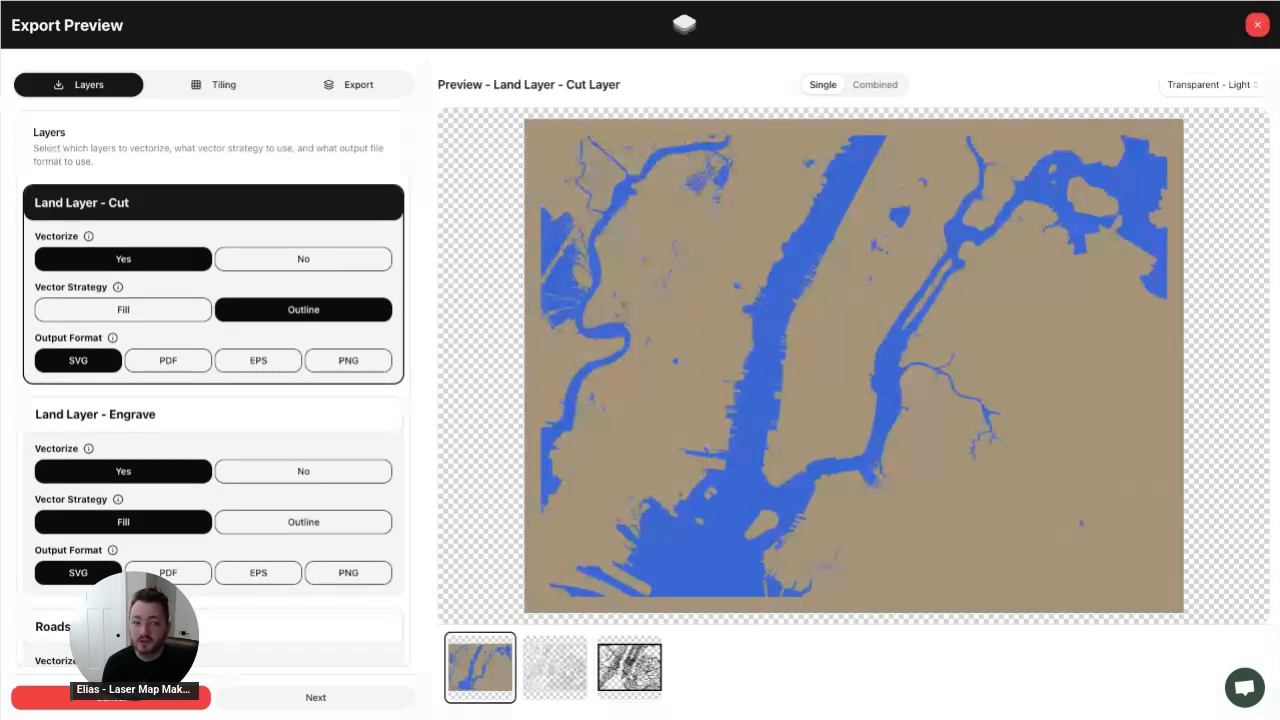
{"action": "left_click", "coordinate": [187, 413]}
{"action": "scroll", "coordinate": [186, 410], "scroll_direction": "down", "scroll_amount": 2}
{"action": "left_click", "coordinate": [206, 486]}
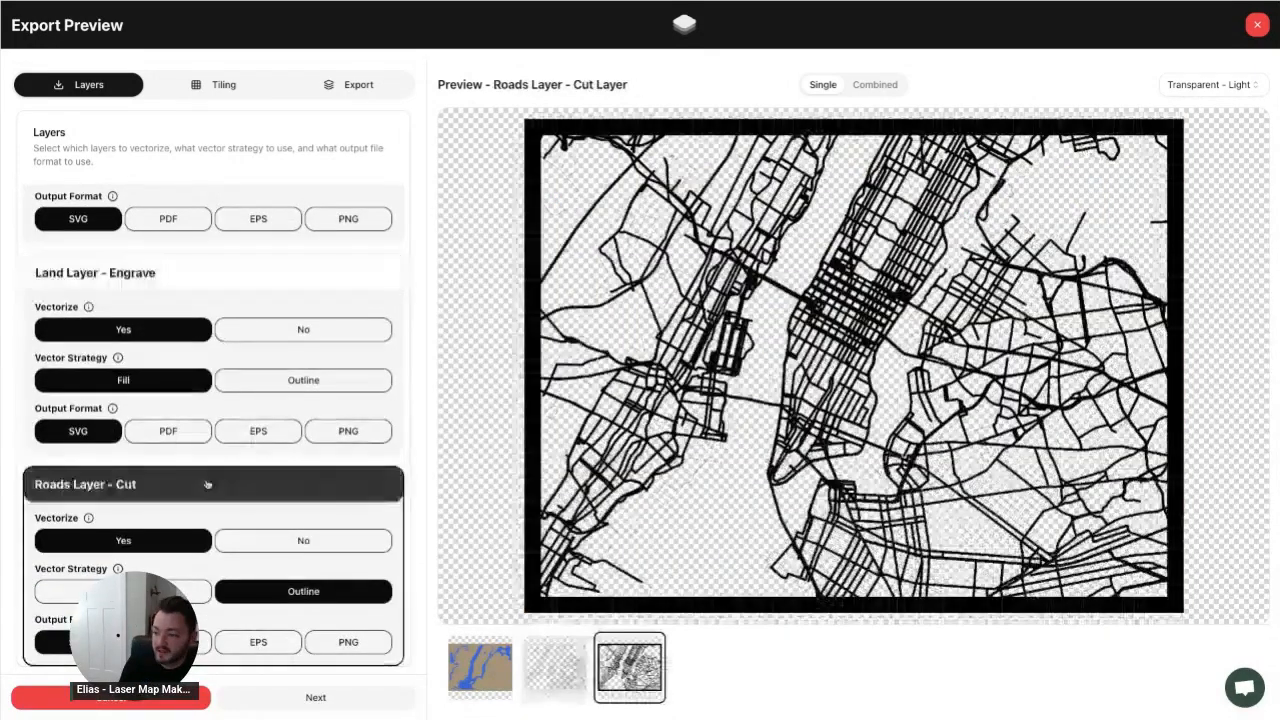
- Compare the individual previews of Land Layer - Cut and Land Layer - Engrave
{"action": "scroll", "coordinate": [206, 485], "scroll_direction": "up", "scroll_amount": 1}
{"action": "scroll", "coordinate": [206, 486], "scroll_direction": "up", "scroll_amount": 1}
{"action": "left_click", "coordinate": [190, 206]}
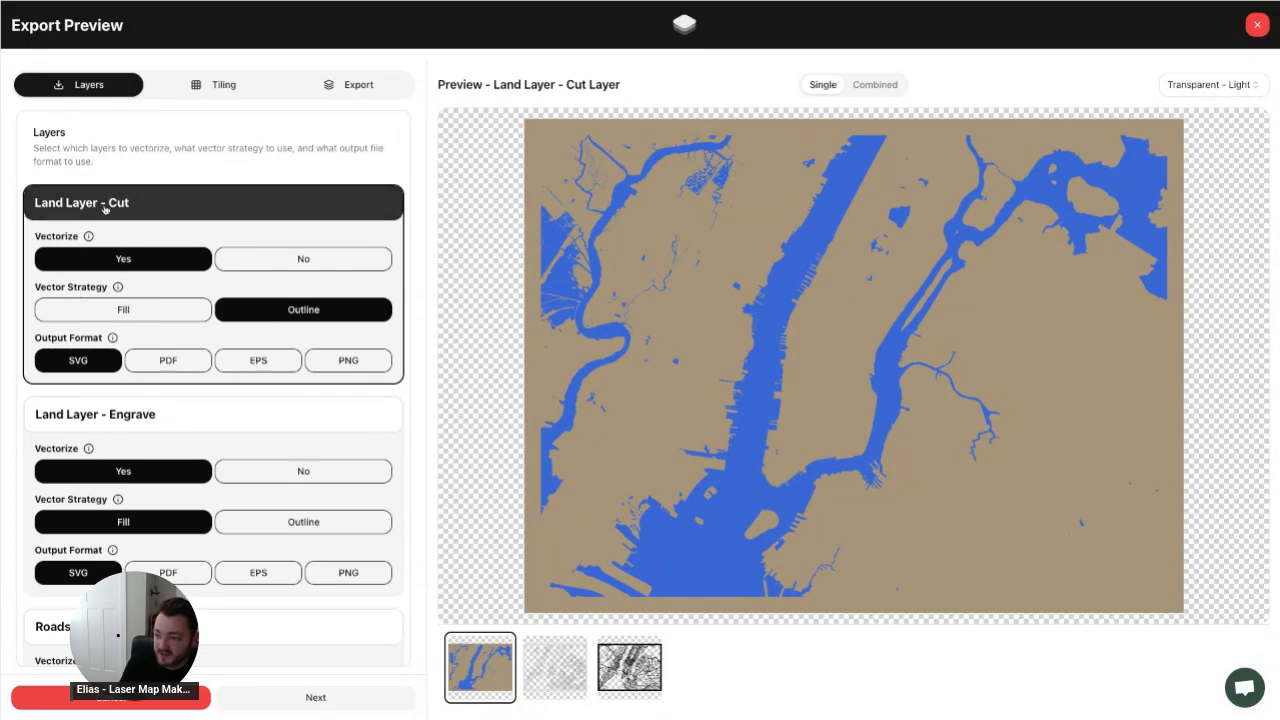
{"action": "left_click", "coordinate": [176, 414]}
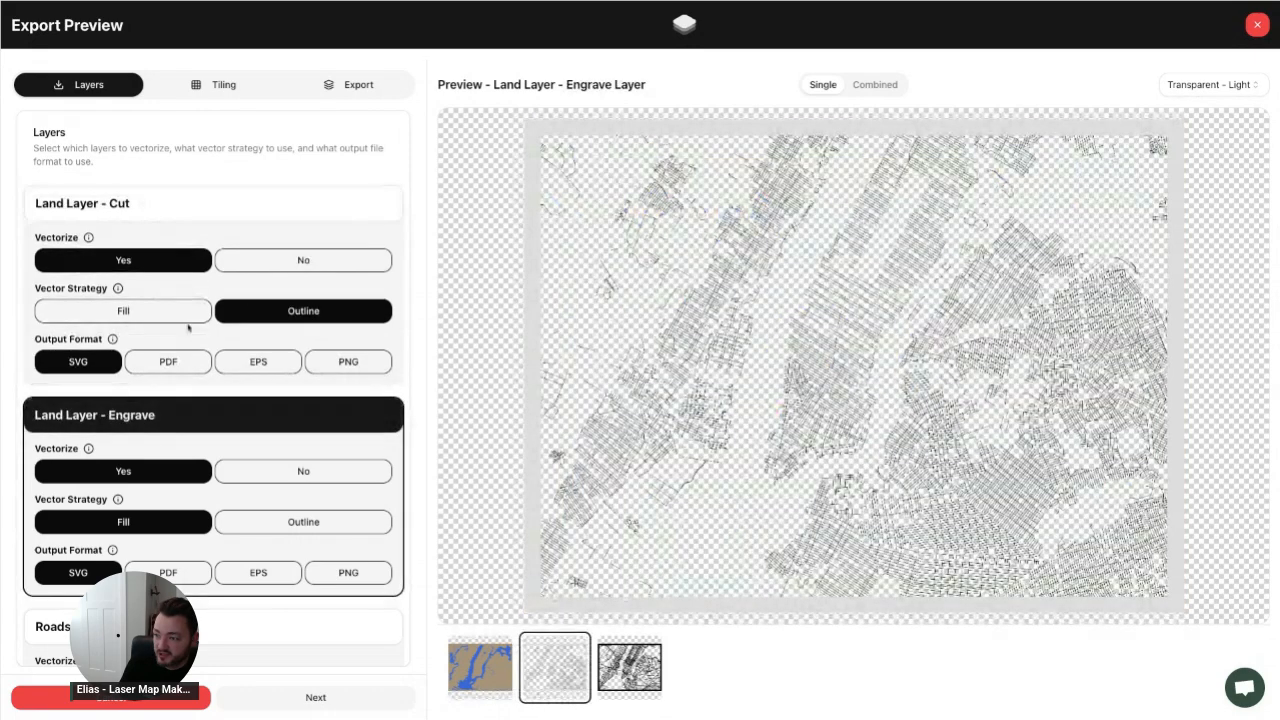
{"action": "left_click", "coordinate": [185, 201]}
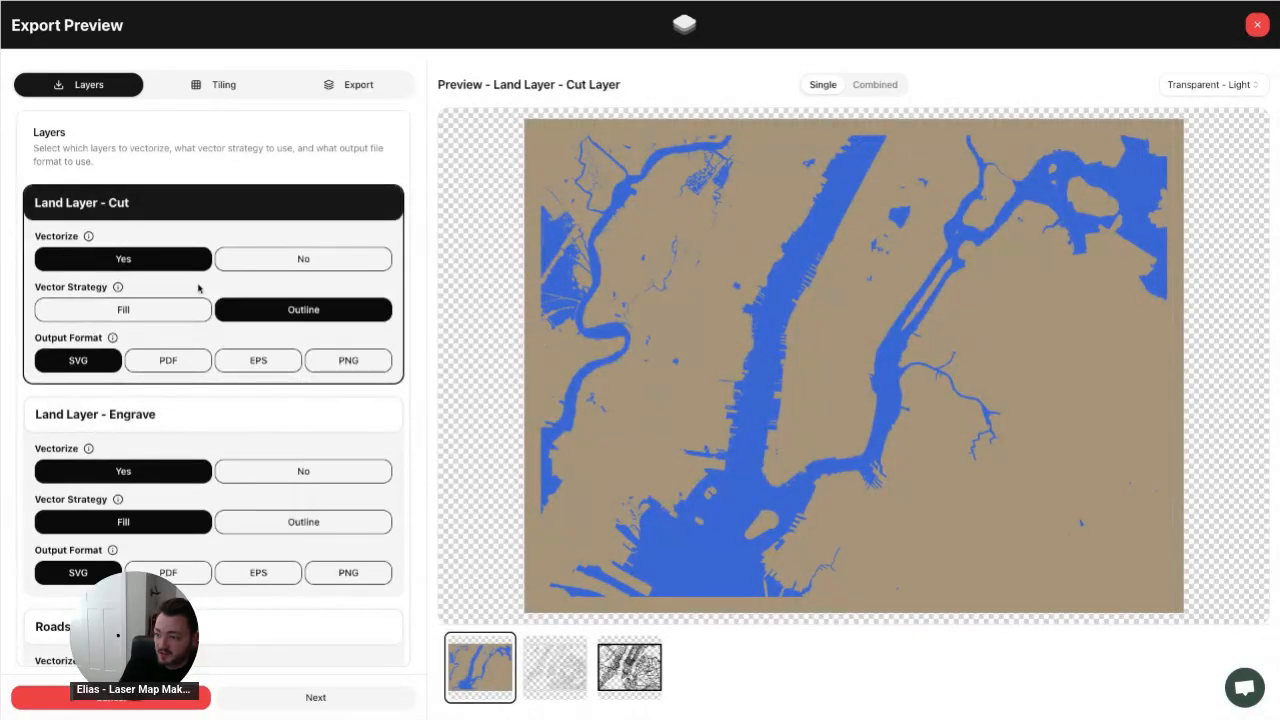
- Try the PDF, EPS and PNG output formats for Land Layer - Cut and return it to SVG
{"action": "scroll", "coordinate": [198, 289], "scroll_direction": "down", "scroll_amount": 1}
{"action": "left_click", "coordinate": [156, 333]}
{"action": "left_click", "coordinate": [253, 333]}
{"action": "left_click", "coordinate": [343, 333]}
{"action": "left_click", "coordinate": [100, 338]}
{"action": "scroll", "coordinate": [100, 340], "scroll_direction": "down", "scroll_amount": 4}
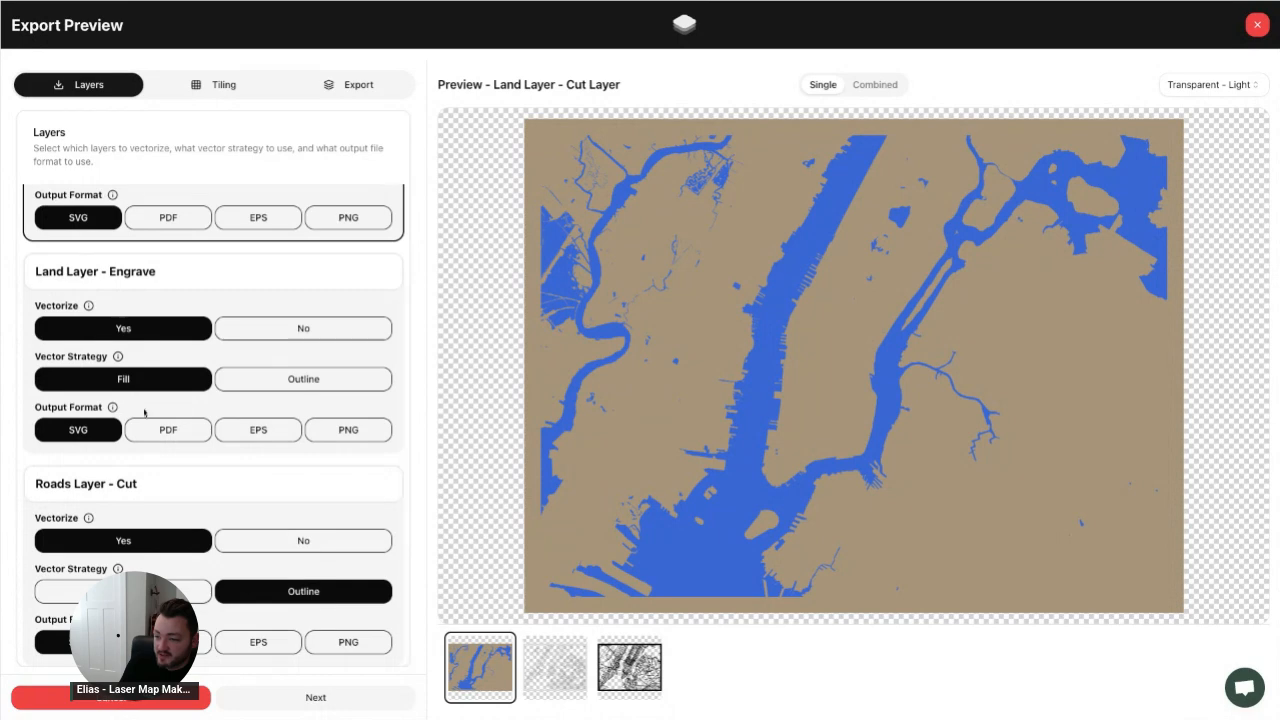
- Preview Roads Layer - Cut and Land Layer - Engrave, and switch vectorizing of Land Layer - Cut off and back on
{"action": "left_click", "coordinate": [168, 484]}
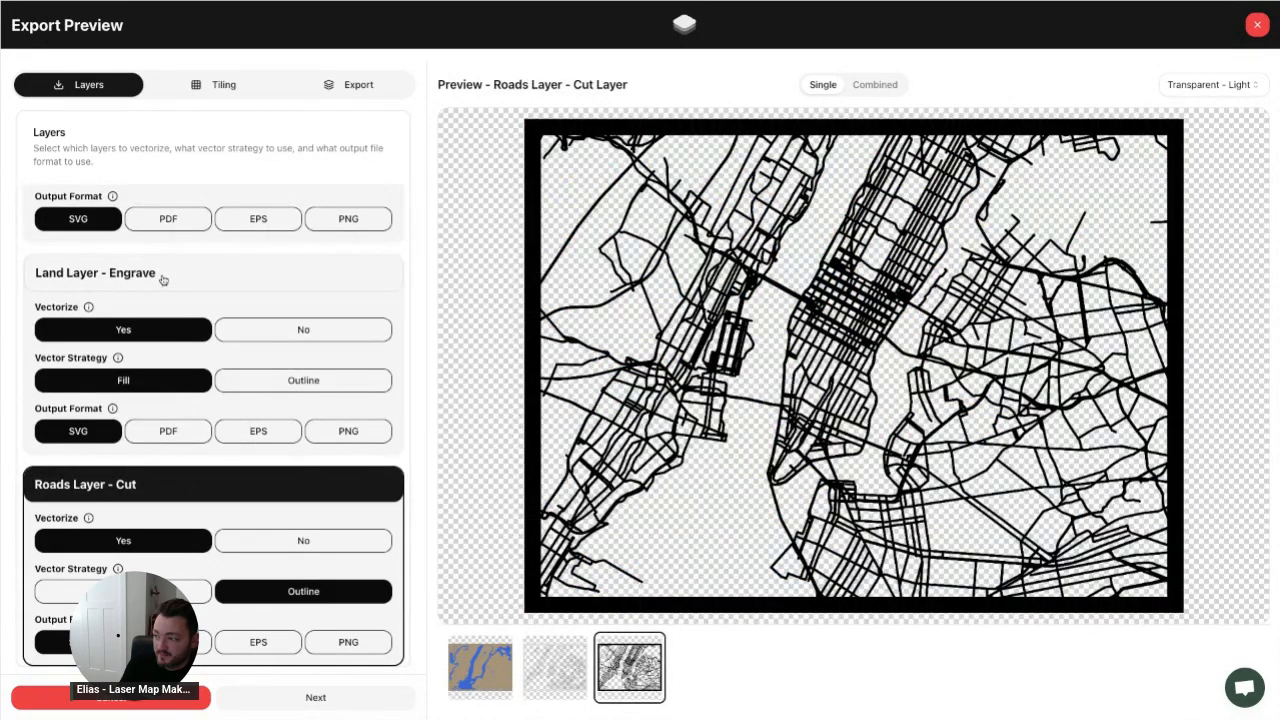
{"action": "left_click", "coordinate": [163, 280]}
{"action": "scroll", "coordinate": [163, 251], "scroll_direction": "up", "scroll_amount": 5}
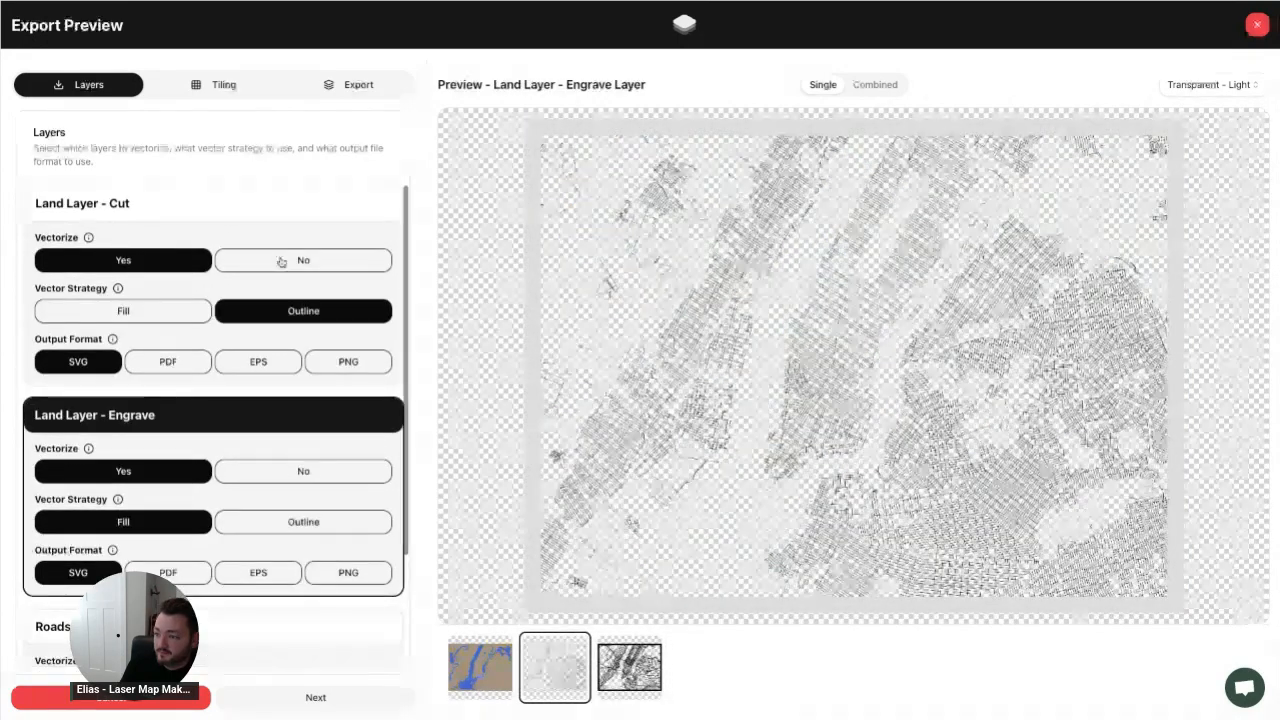
{"action": "left_click", "coordinate": [281, 261]}
{"action": "left_click", "coordinate": [196, 260]}
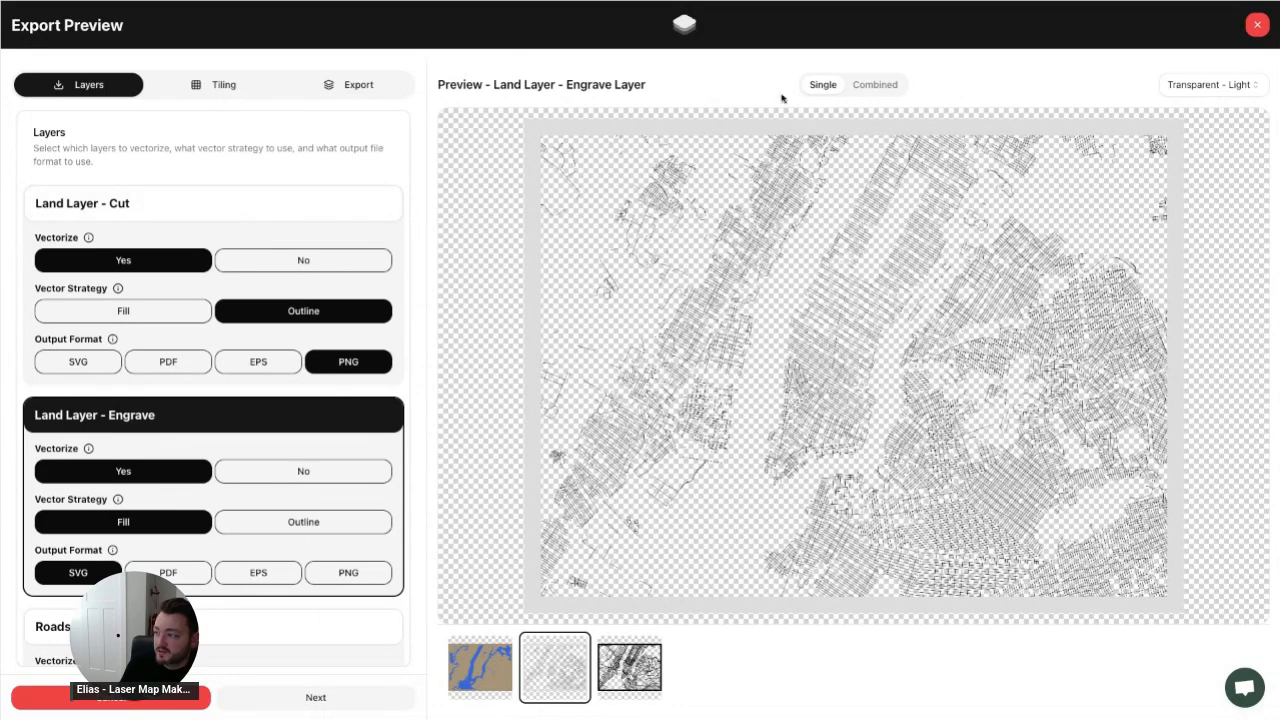
- Show all layers together in a combined preview and look through the layers' export settings
{"action": "left_click", "coordinate": [867, 85]}
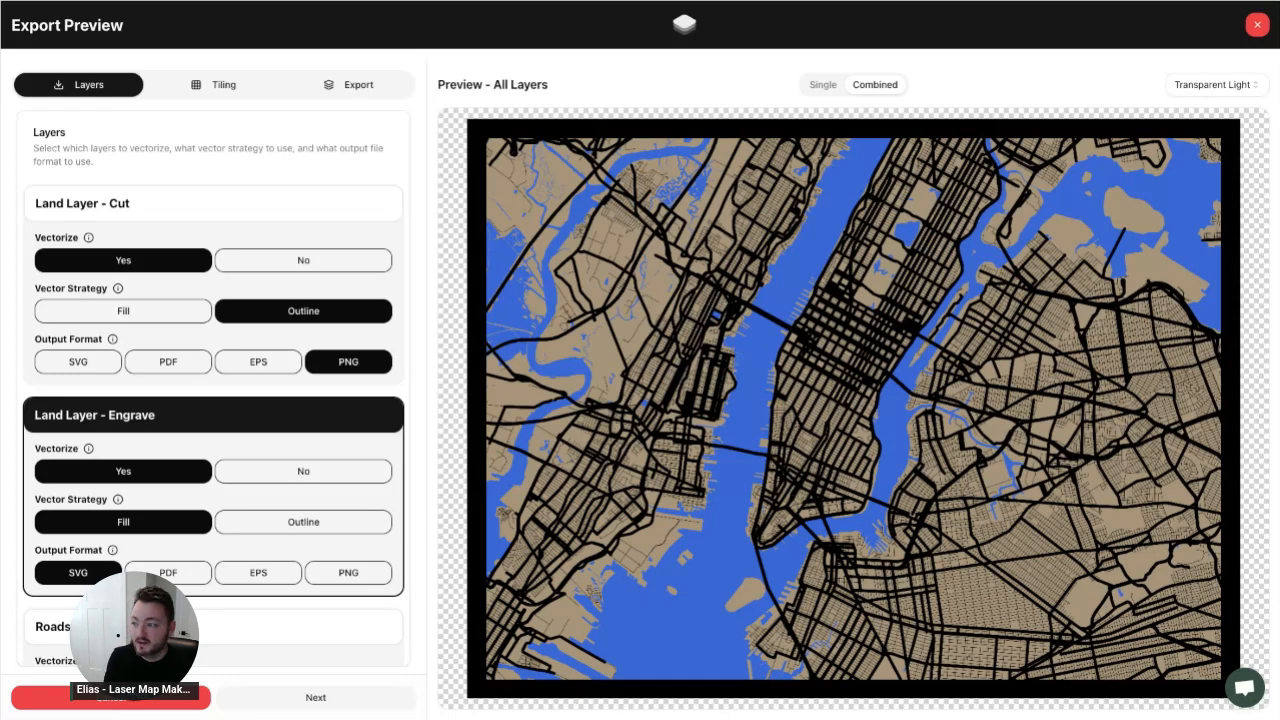
{"action": "scroll", "coordinate": [319, 216], "scroll_direction": "down", "scroll_amount": 1}
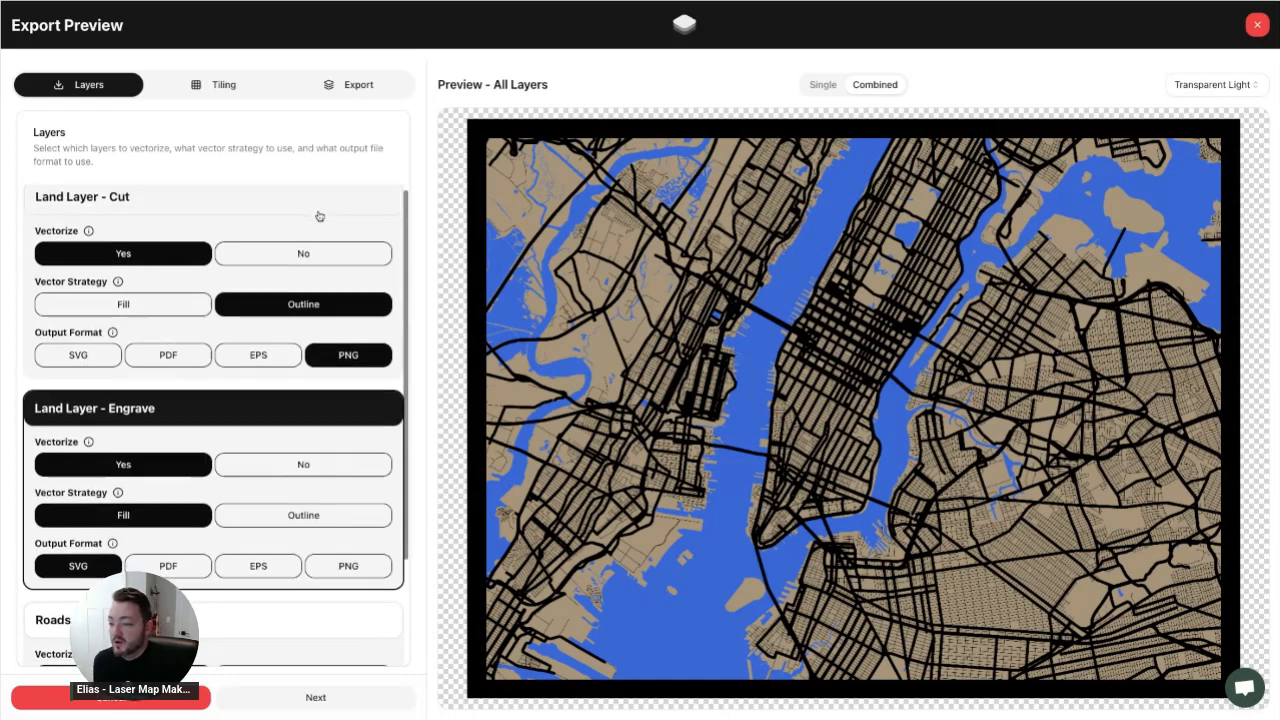
{"action": "scroll", "coordinate": [319, 216], "scroll_direction": "down", "scroll_amount": 3}
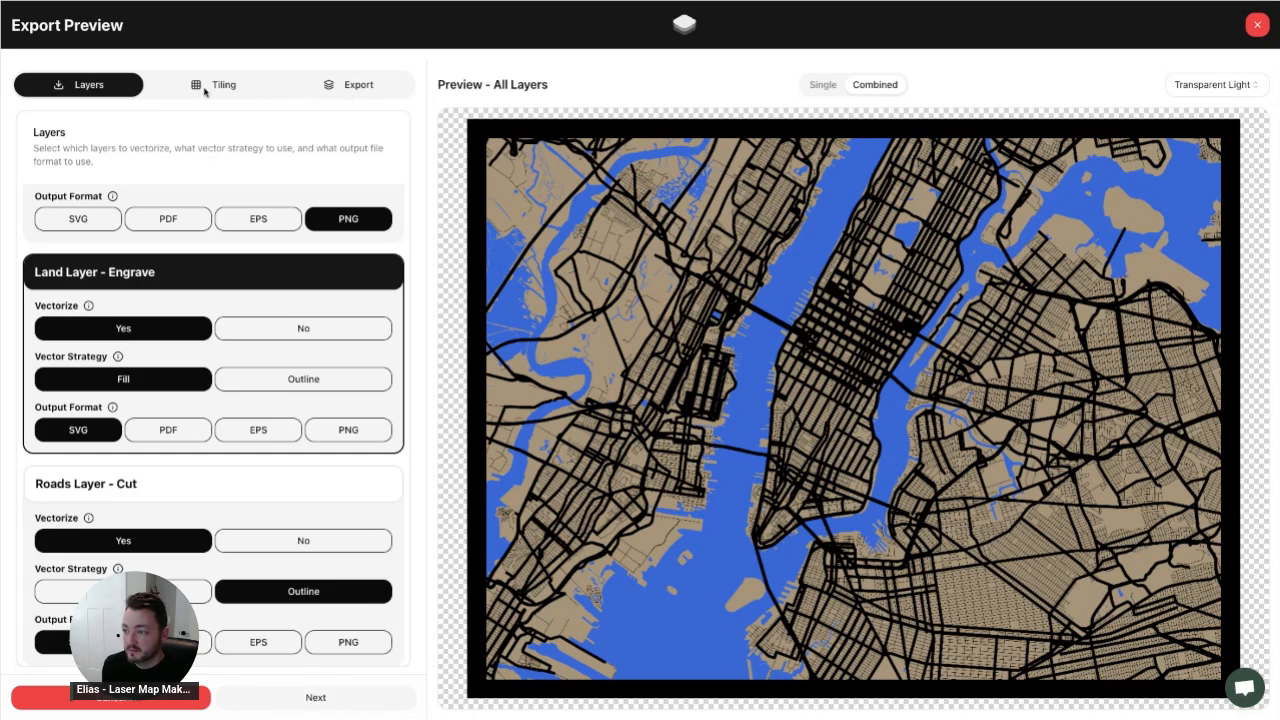
- Enable tiling for the map, set it to 1 row and update the preview
{"action": "left_click", "coordinate": [335, 707]}
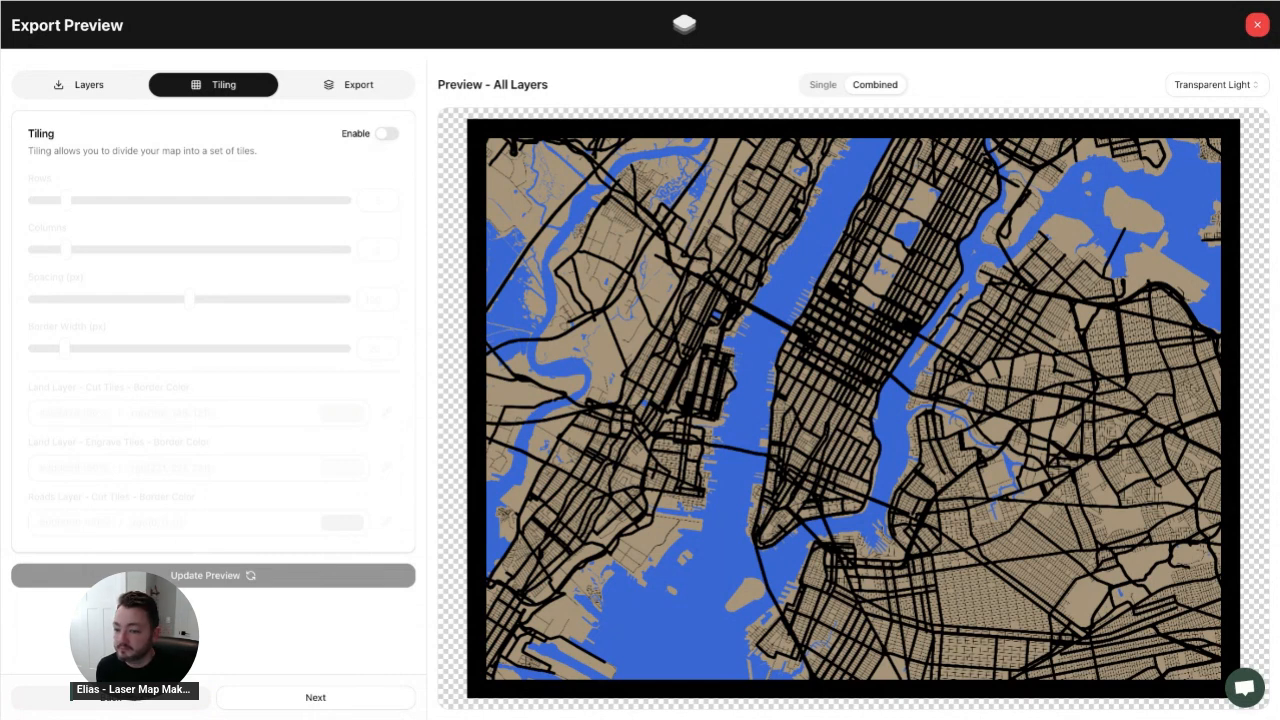
{"action": "left_click", "coordinate": [385, 135]}
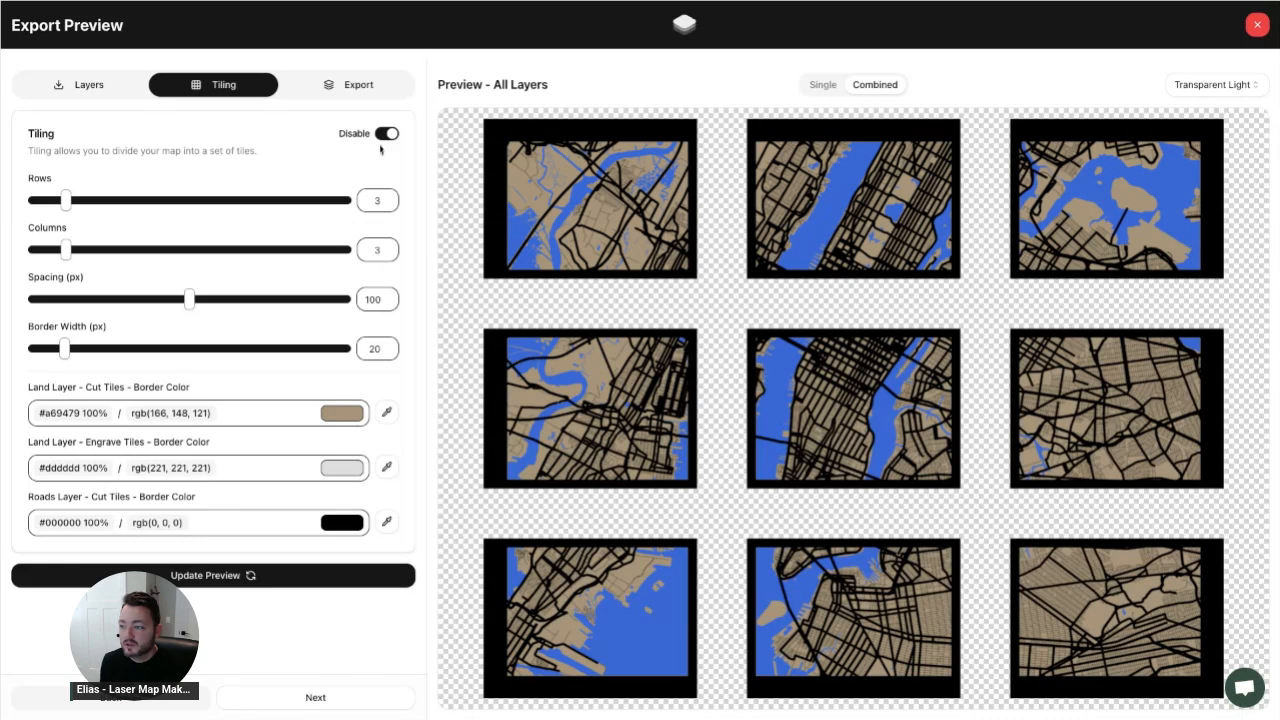
{"action": "left_click", "coordinate": [386, 197]}
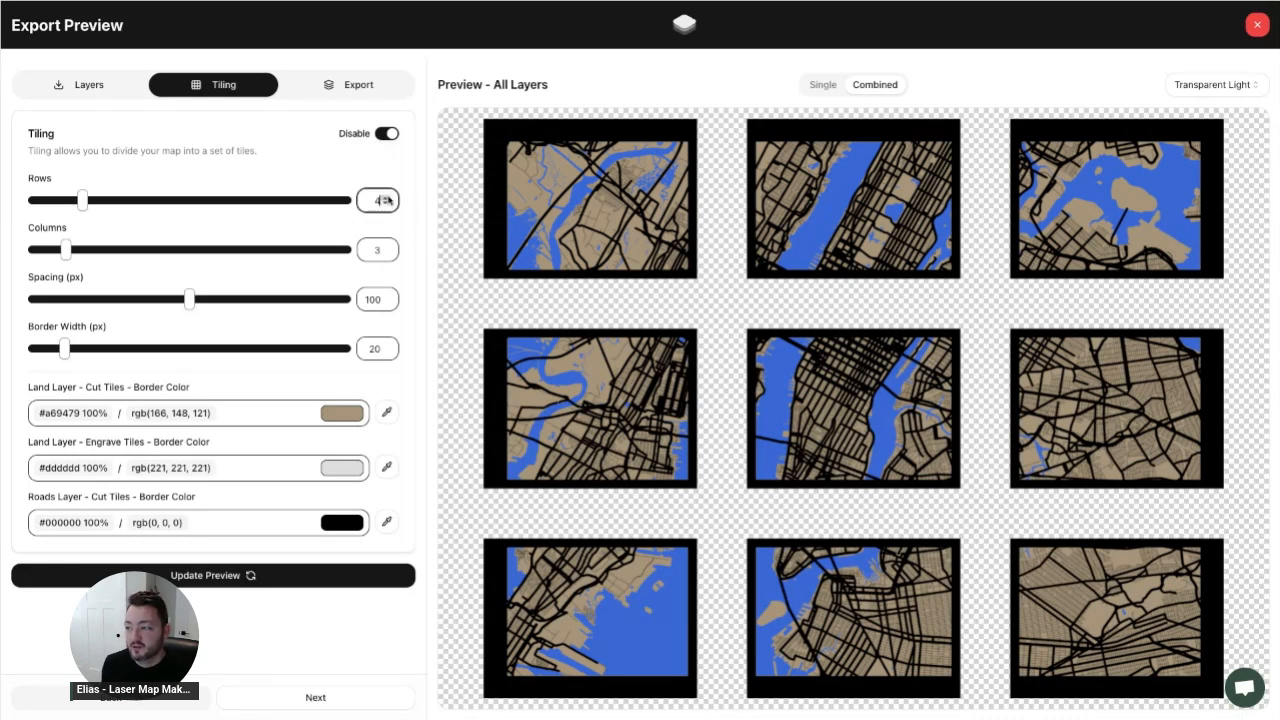
{"action": "left_click", "coordinate": [388, 205]}
{"action": "left_click", "coordinate": [388, 205]}
{"action": "left_click", "coordinate": [388, 205]}
{"action": "left_click", "coordinate": [336, 576]}
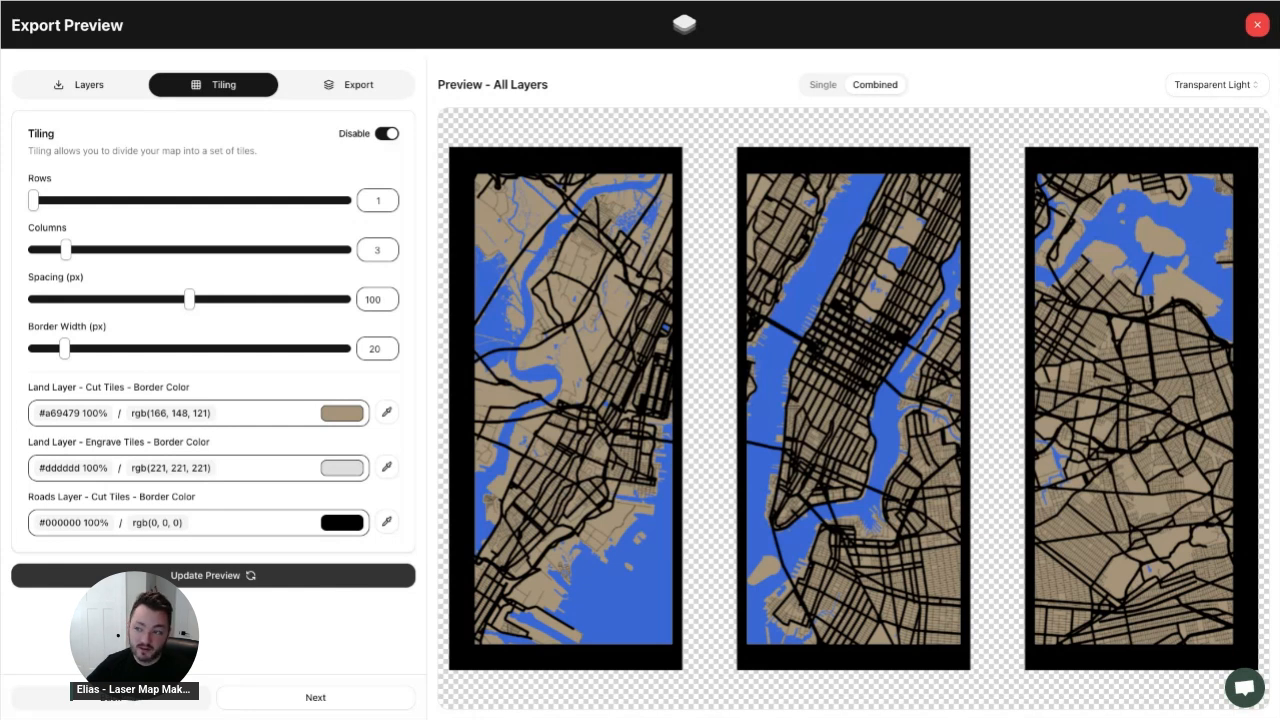
- Leave the export preview, set the border width of all three map layers to 0 and hide the satellite overlay
{"action": "left_click", "coordinate": [1257, 24]}
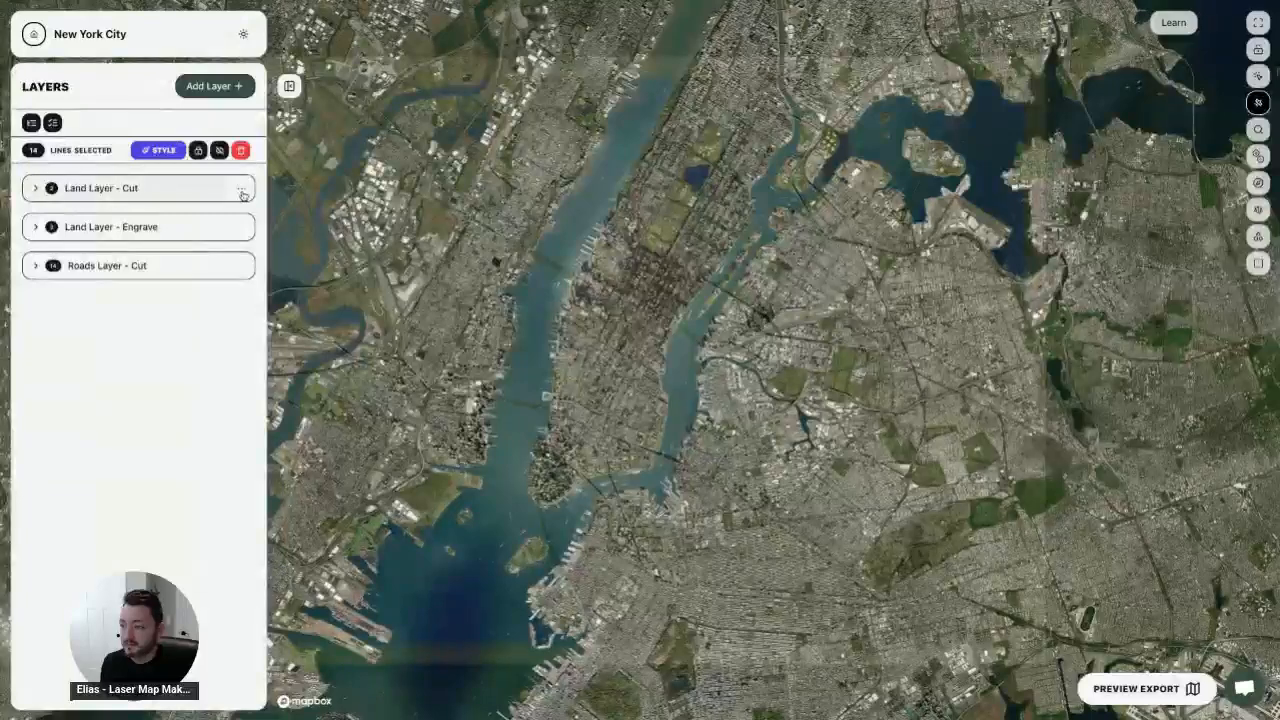
{"action": "mouse_move", "coordinate": [245, 190]}
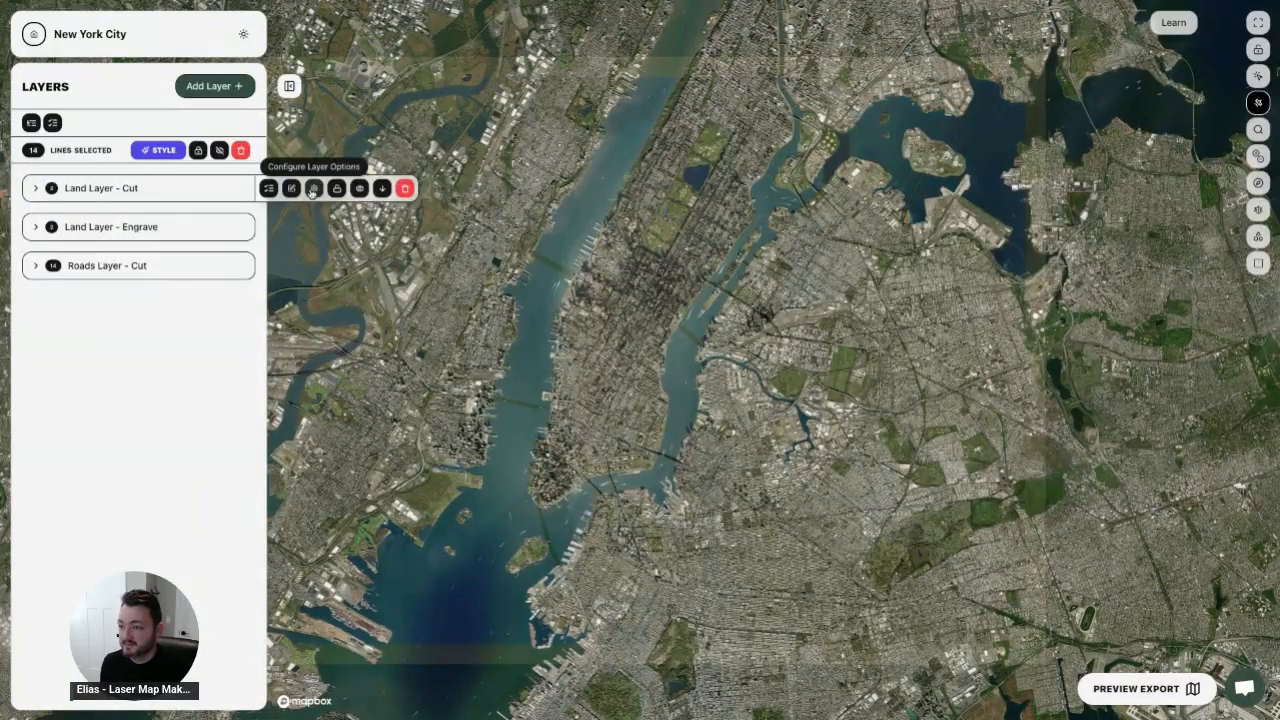
{"action": "left_click", "coordinate": [312, 190]}
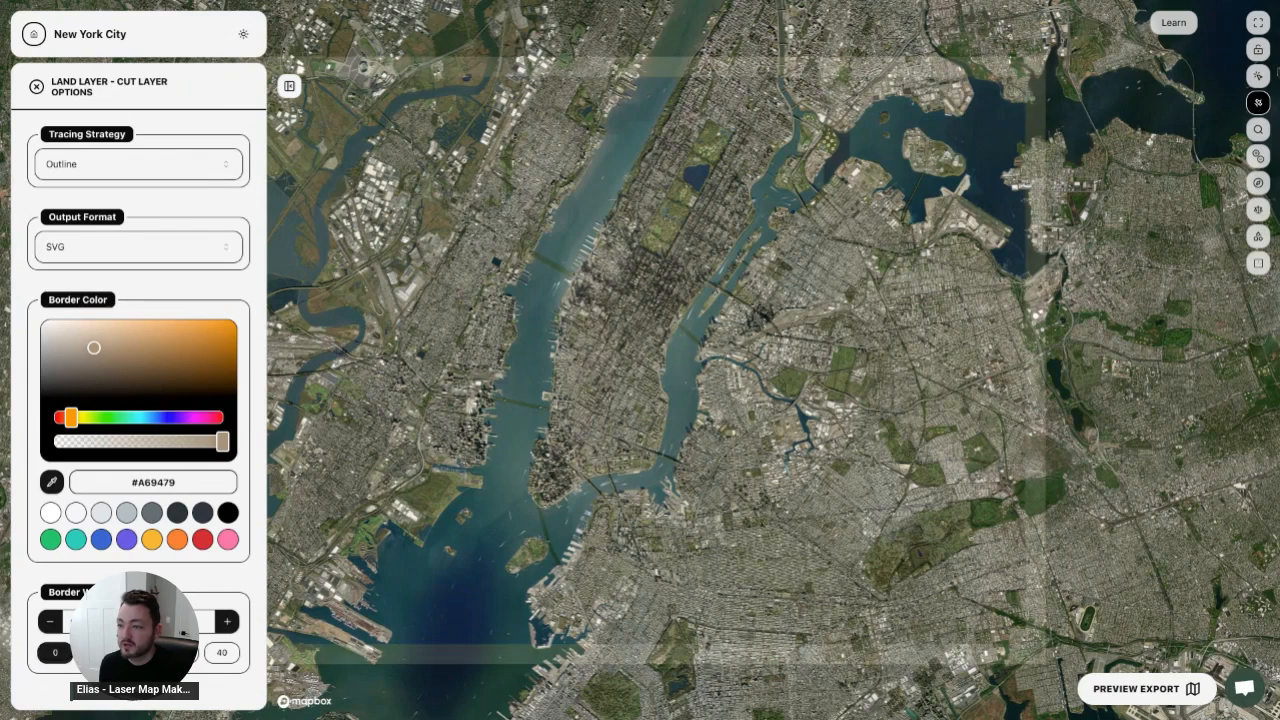
{"action": "left_click", "coordinate": [37, 88]}
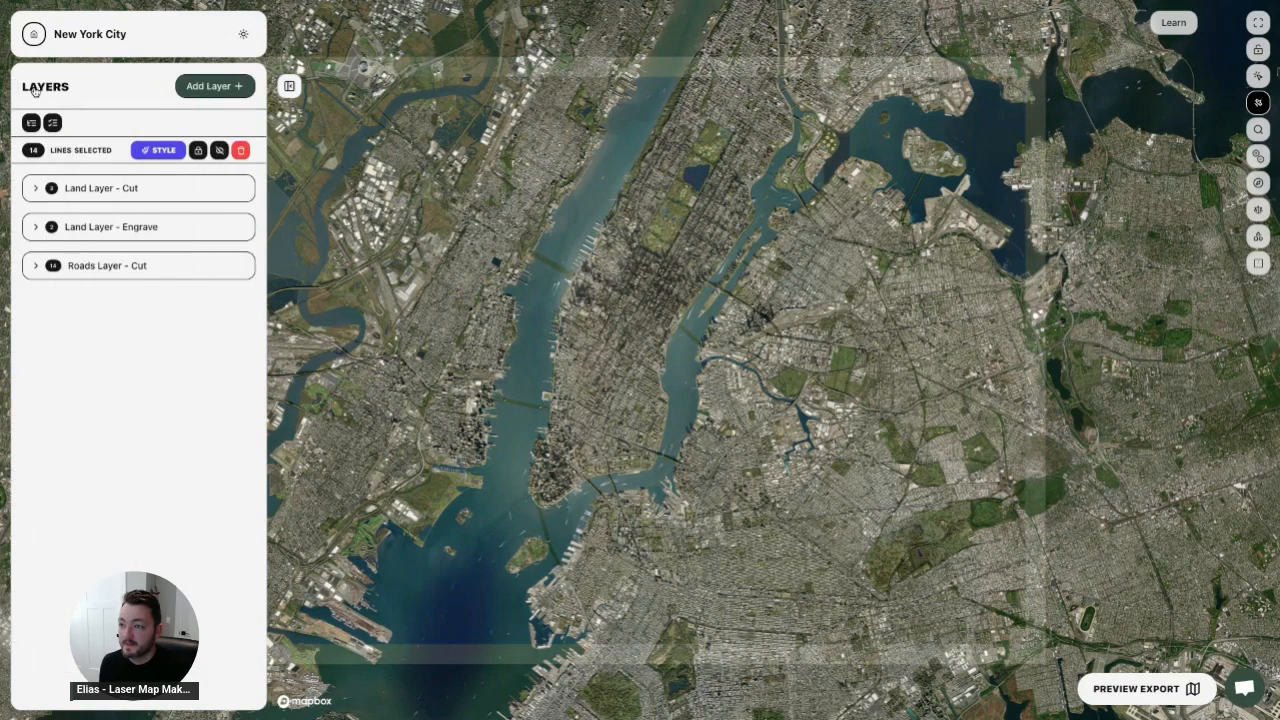
{"action": "left_click", "coordinate": [314, 227]}
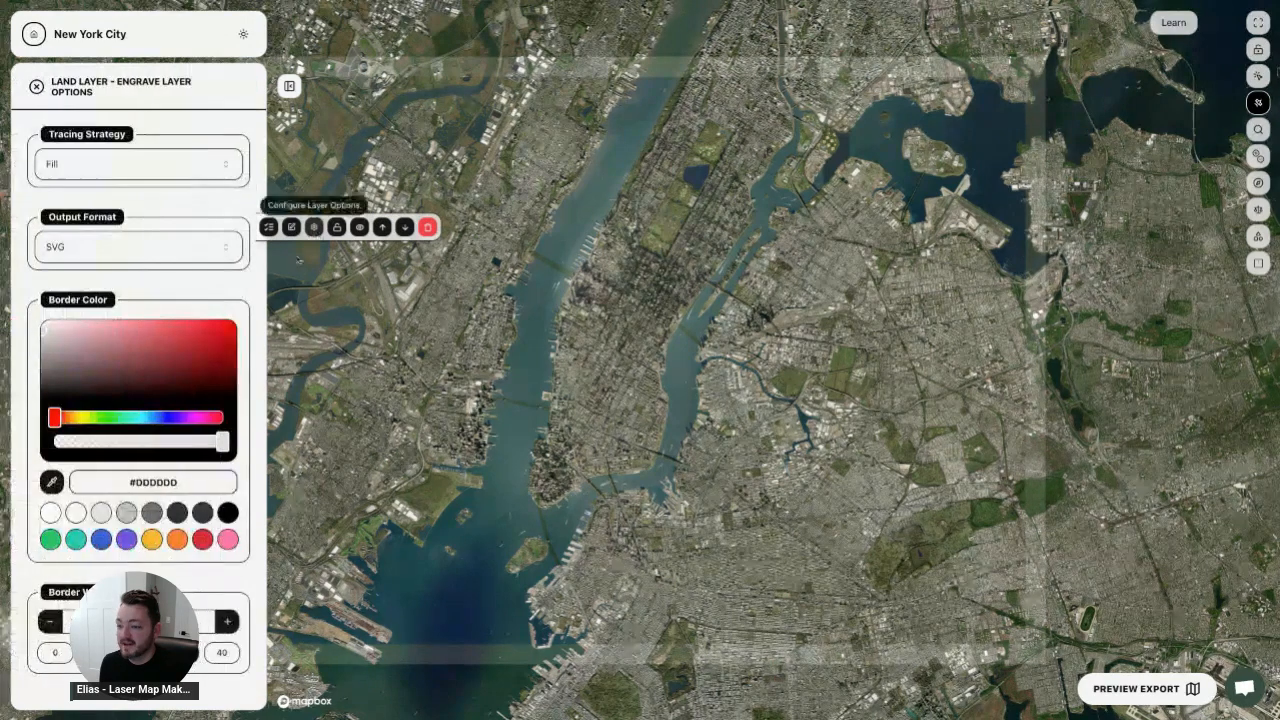
{"action": "left_click", "coordinate": [36, 87]}
{"action": "mouse_move", "coordinate": [243, 268]}
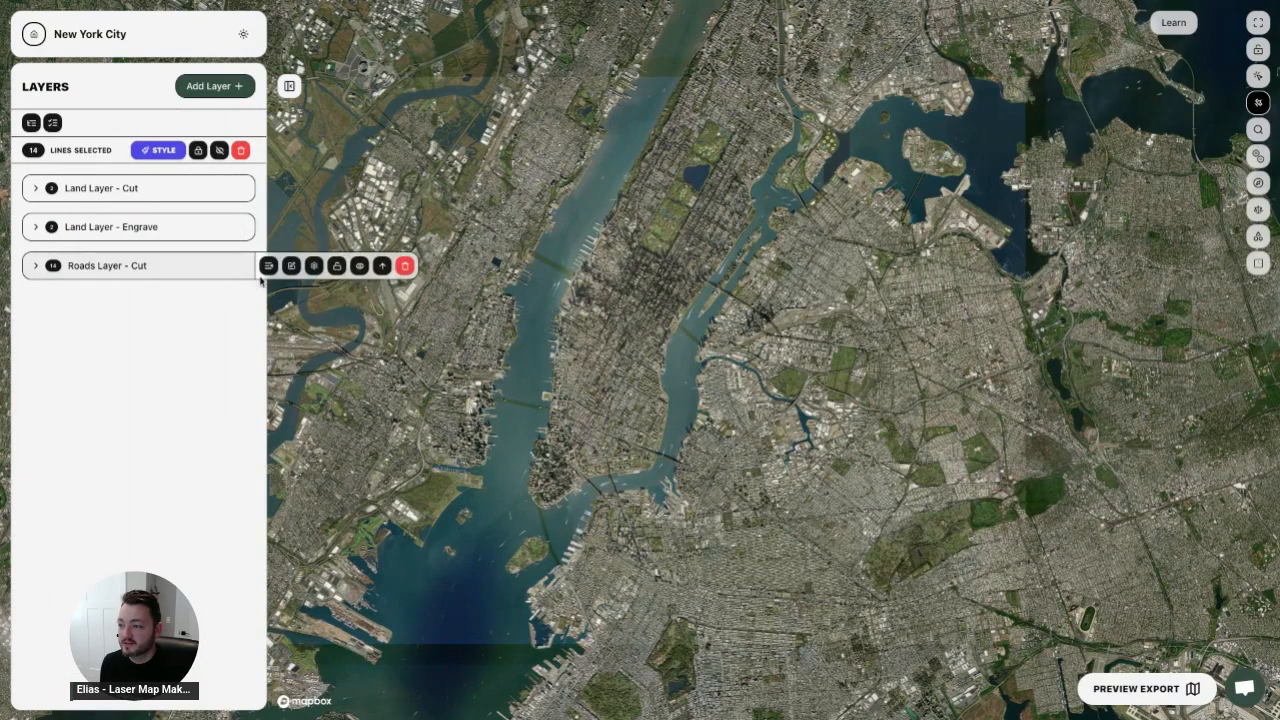
{"action": "left_click", "coordinate": [314, 267]}
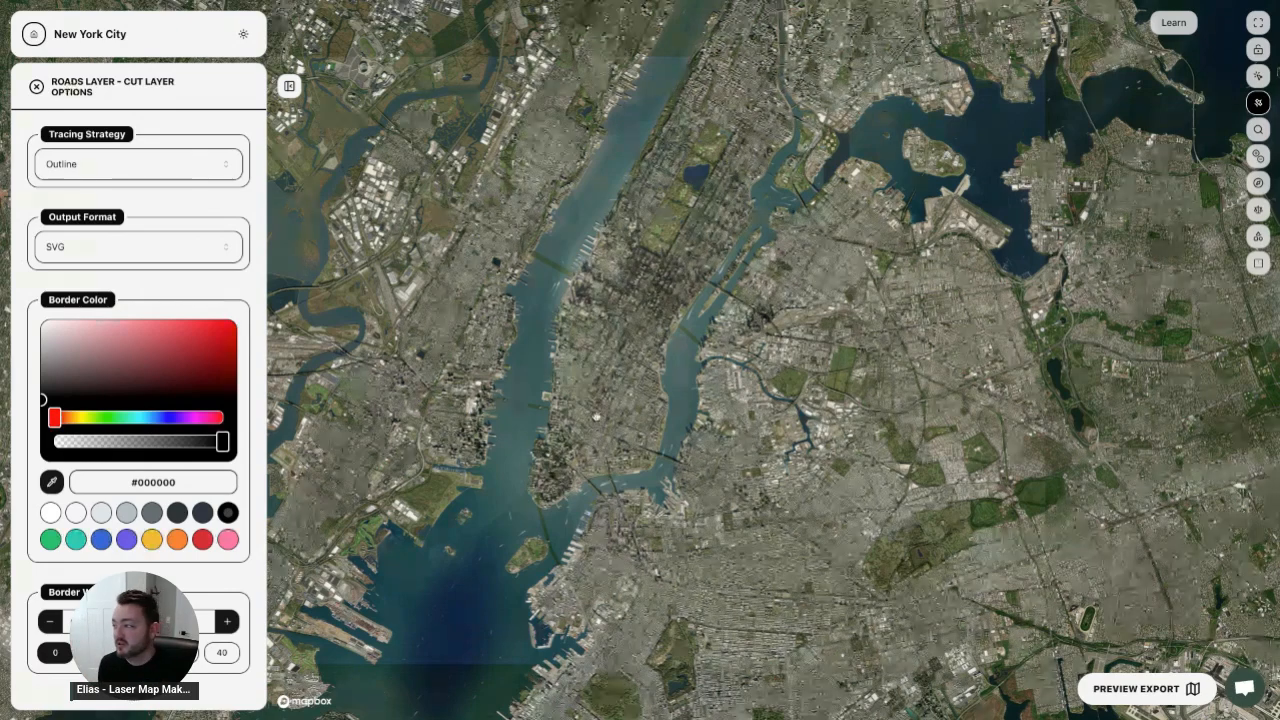
{"action": "left_click", "coordinate": [1227, 106]}
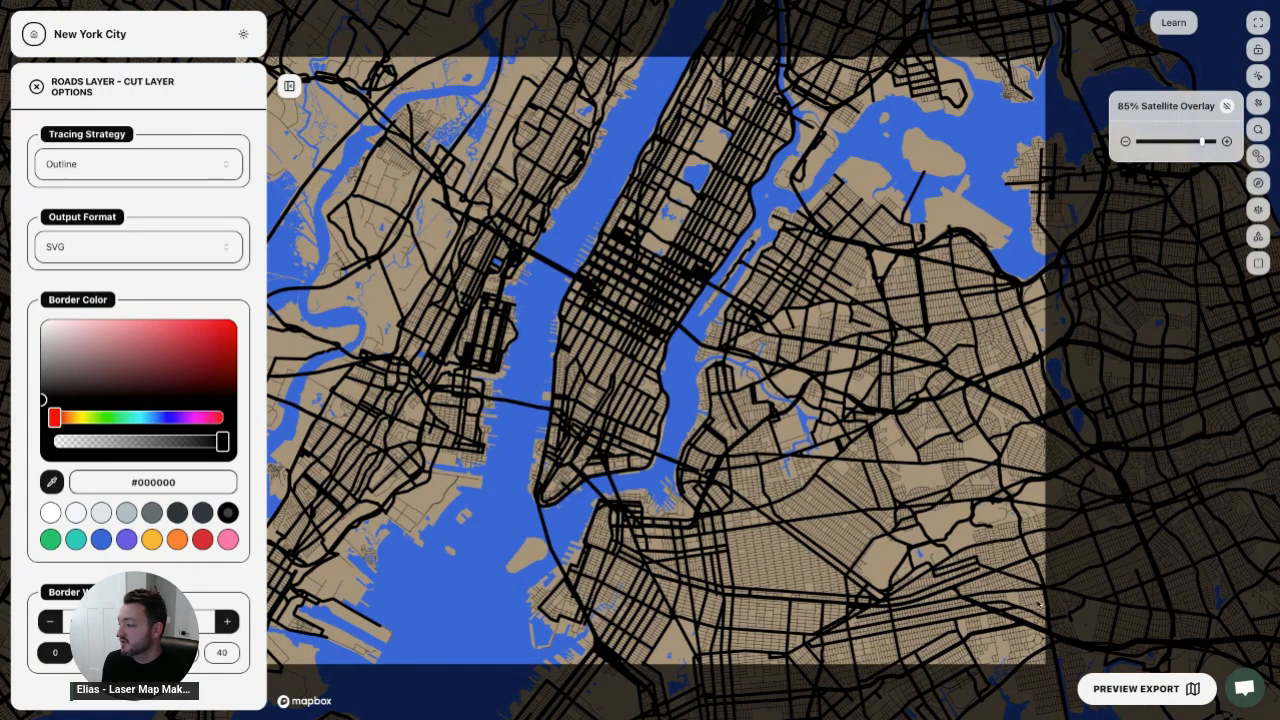
- Reopen the export preview and enable tiling with a border width of 4 px, updating the preview
{"action": "left_click", "coordinate": [1138, 689]}
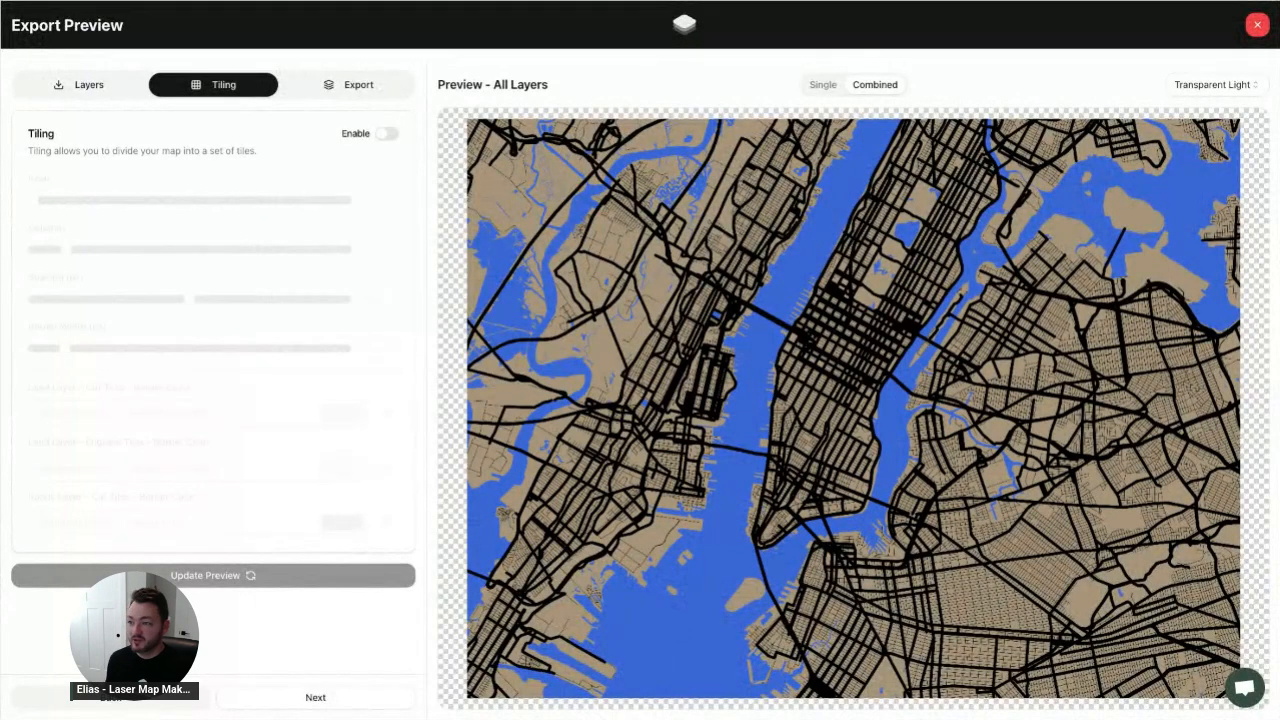
{"action": "left_click", "coordinate": [390, 136]}
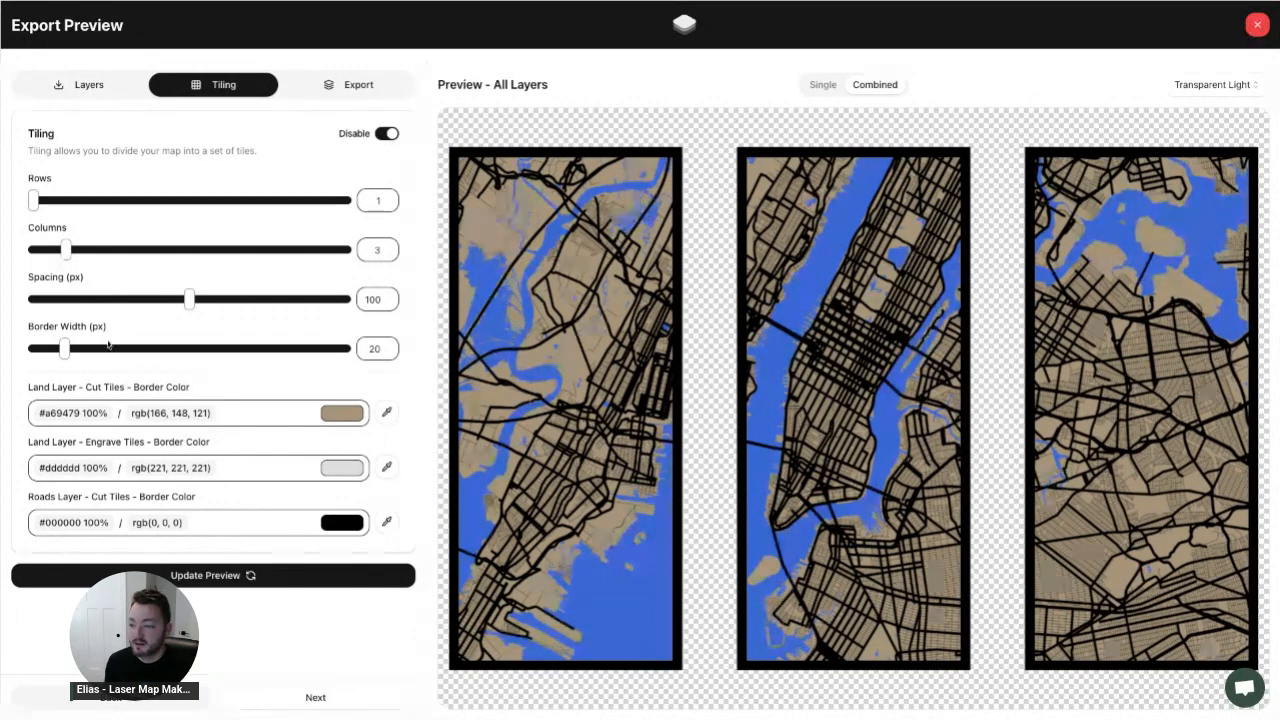
{"action": "left_click", "coordinate": [37, 349]}
{"action": "left_click", "coordinate": [229, 575]}
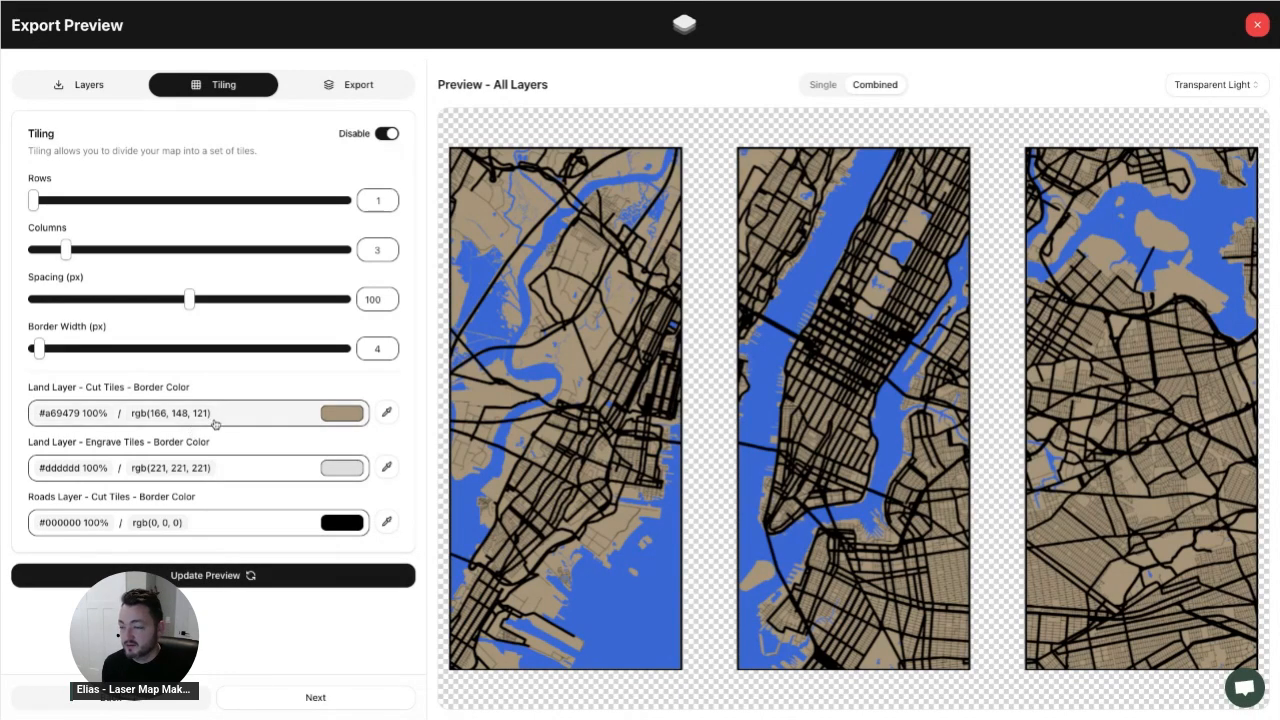
- Inspect the tiled Land Layer - Cut and Roads Layer - Cut in single-layer previews and check the tile border colors
{"action": "left_click", "coordinate": [826, 85]}
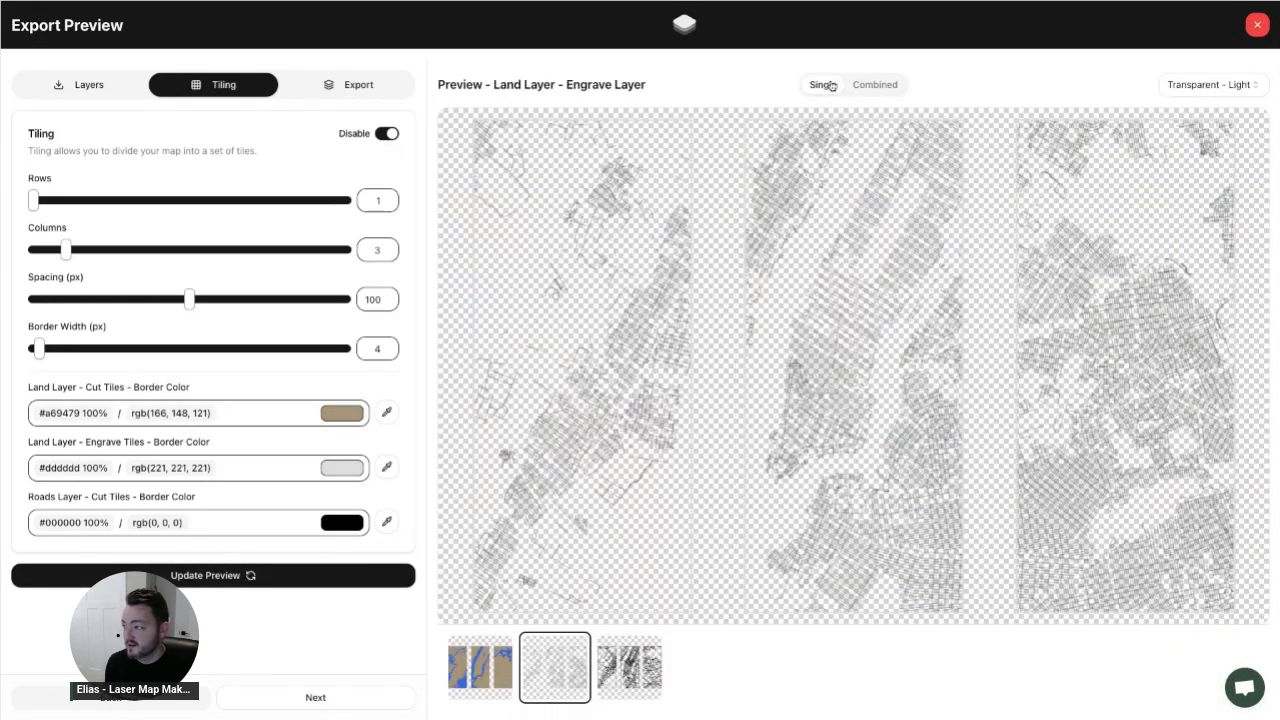
{"action": "left_click", "coordinate": [479, 681]}
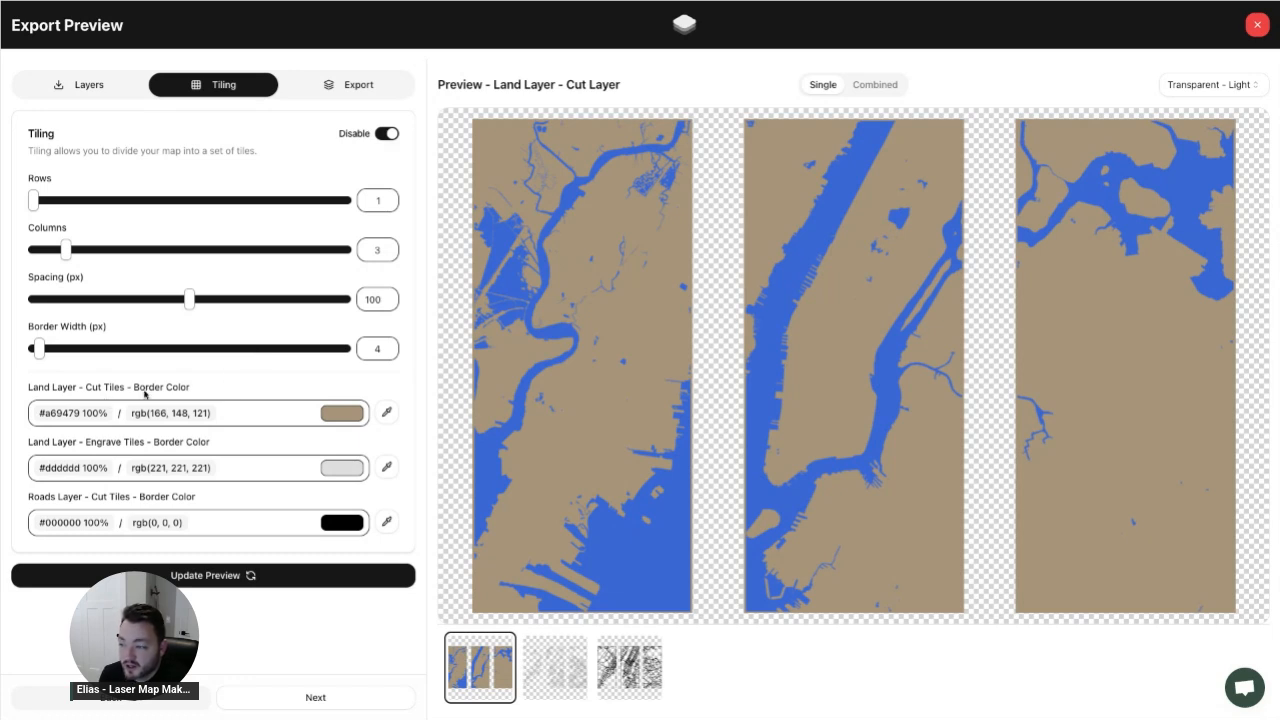
{"action": "left_click", "coordinate": [388, 417]}
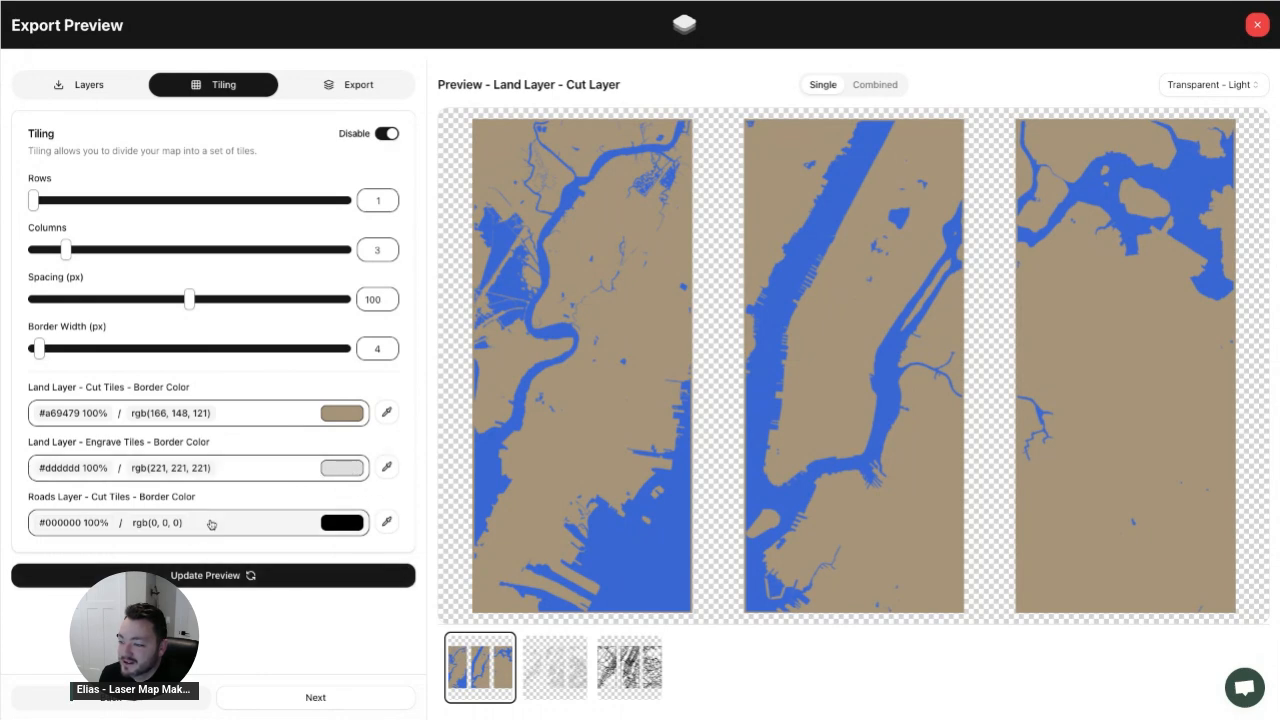
{"action": "left_click", "coordinate": [631, 660]}
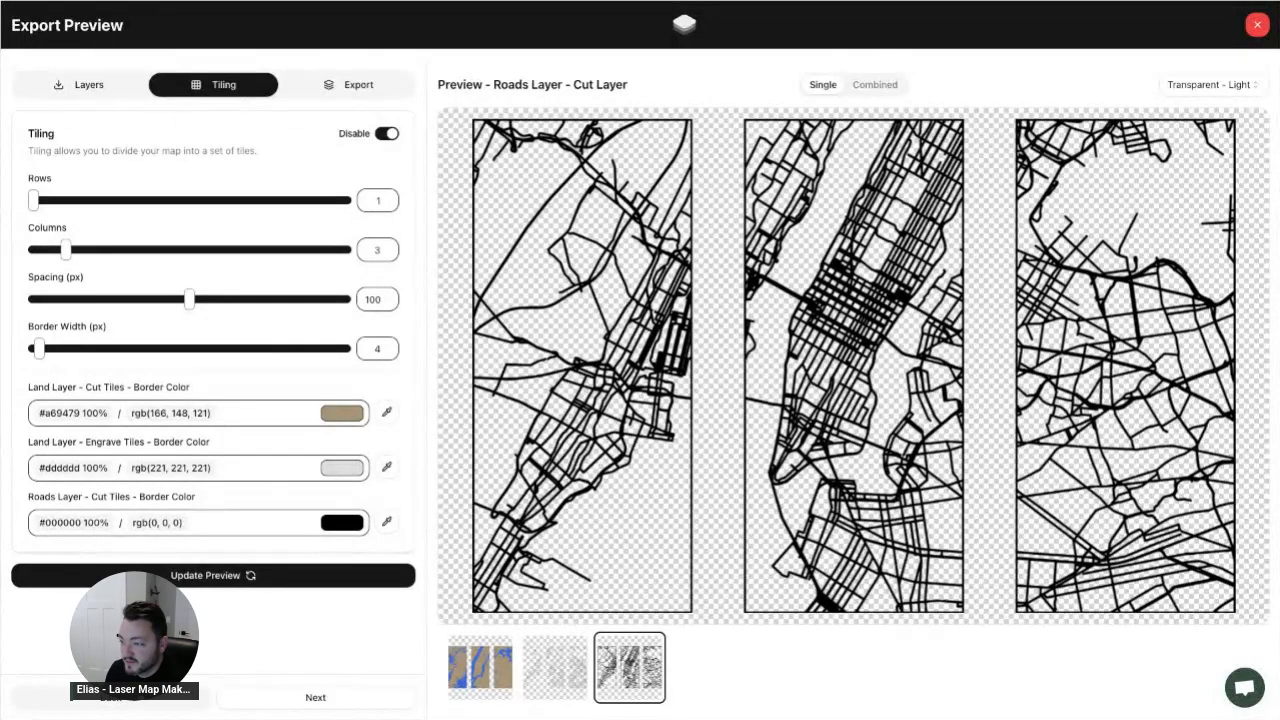
- Try tiling grids of 9 rows by 11 columns and 9 rows by 8 columns in the preview
{"action": "left_click", "coordinate": [198, 249]}
{"action": "left_click", "coordinate": [166, 200]}
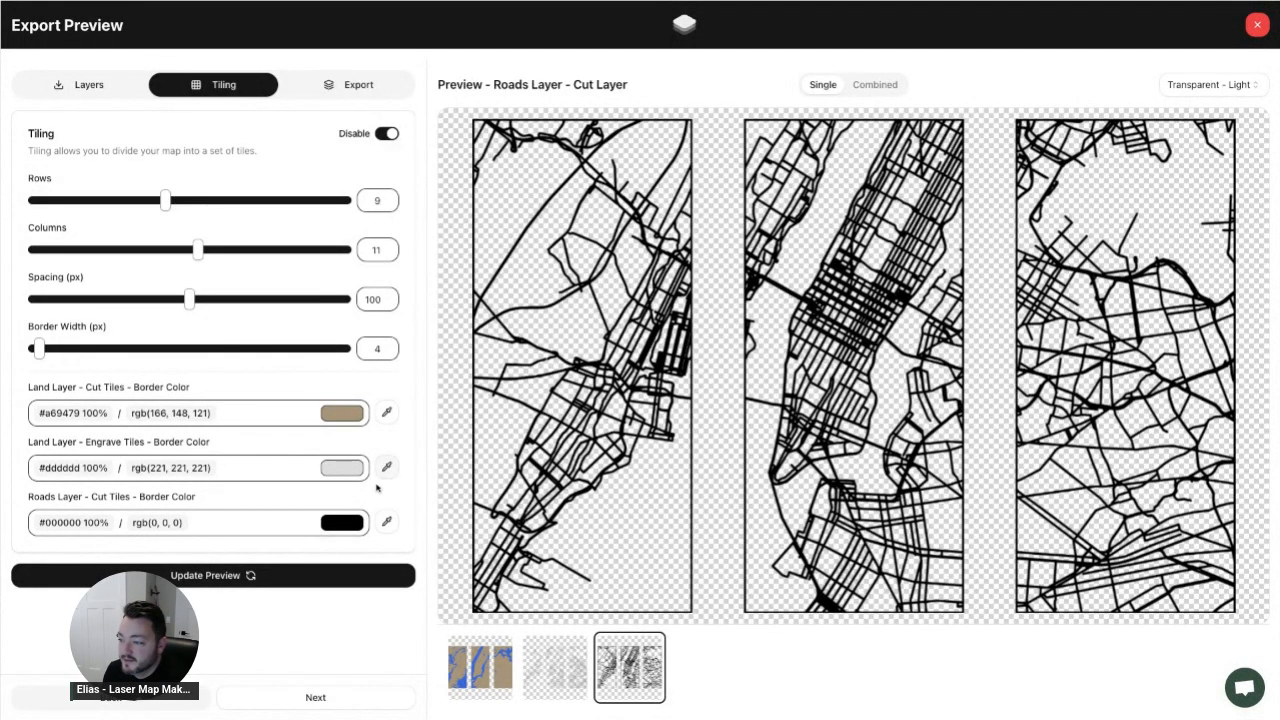
{"action": "left_click", "coordinate": [292, 578]}
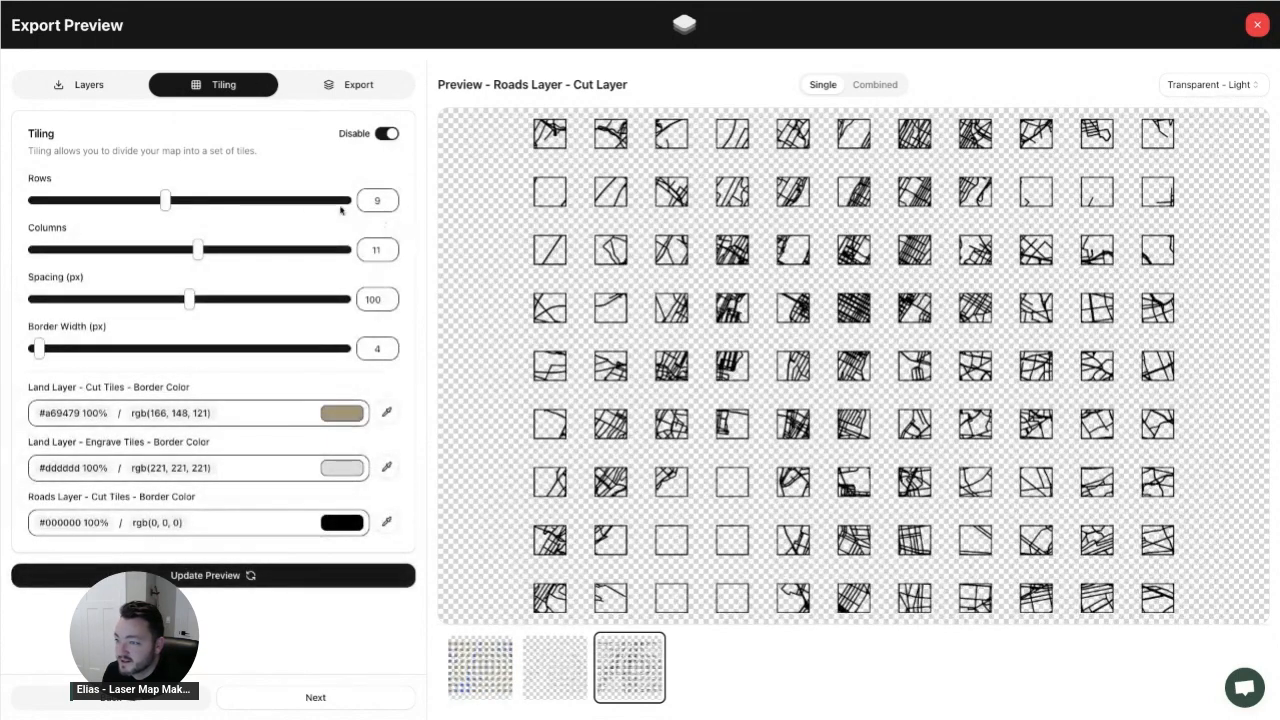
{"action": "left_click", "coordinate": [200, 577]}
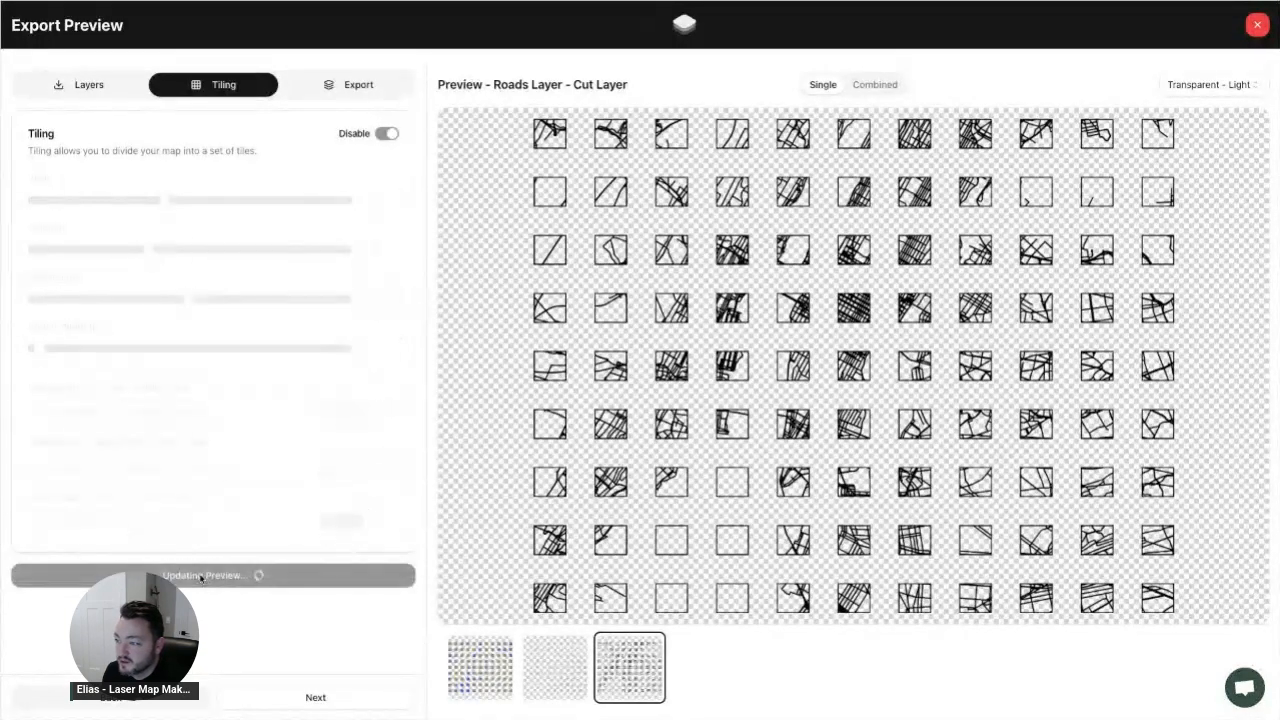
- Set the tiling to 4 rows and 3 columns and widen the tile borders, updating the preview for each change
{"action": "left_click_drag", "start_coordinate": [165, 200], "coordinate": [82, 202]}
{"action": "left_click_drag", "start_coordinate": [106, 250], "coordinate": [68, 253]}
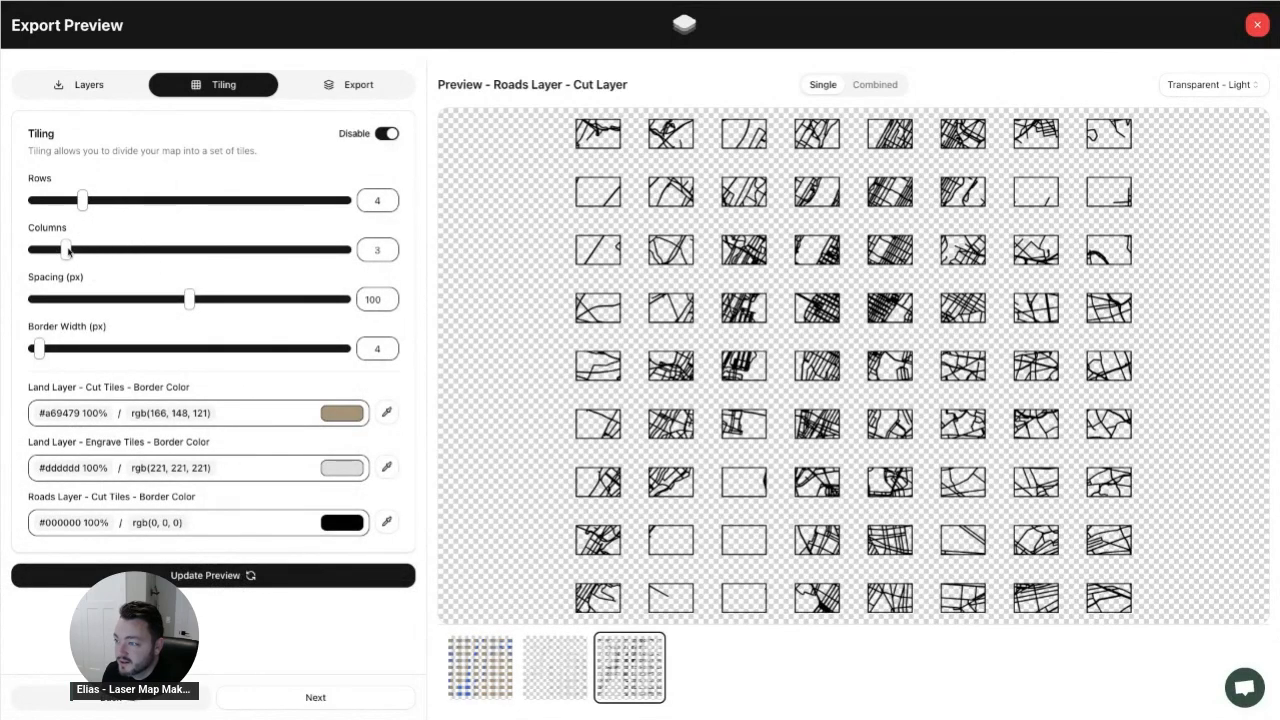
{"action": "left_click", "coordinate": [231, 574]}
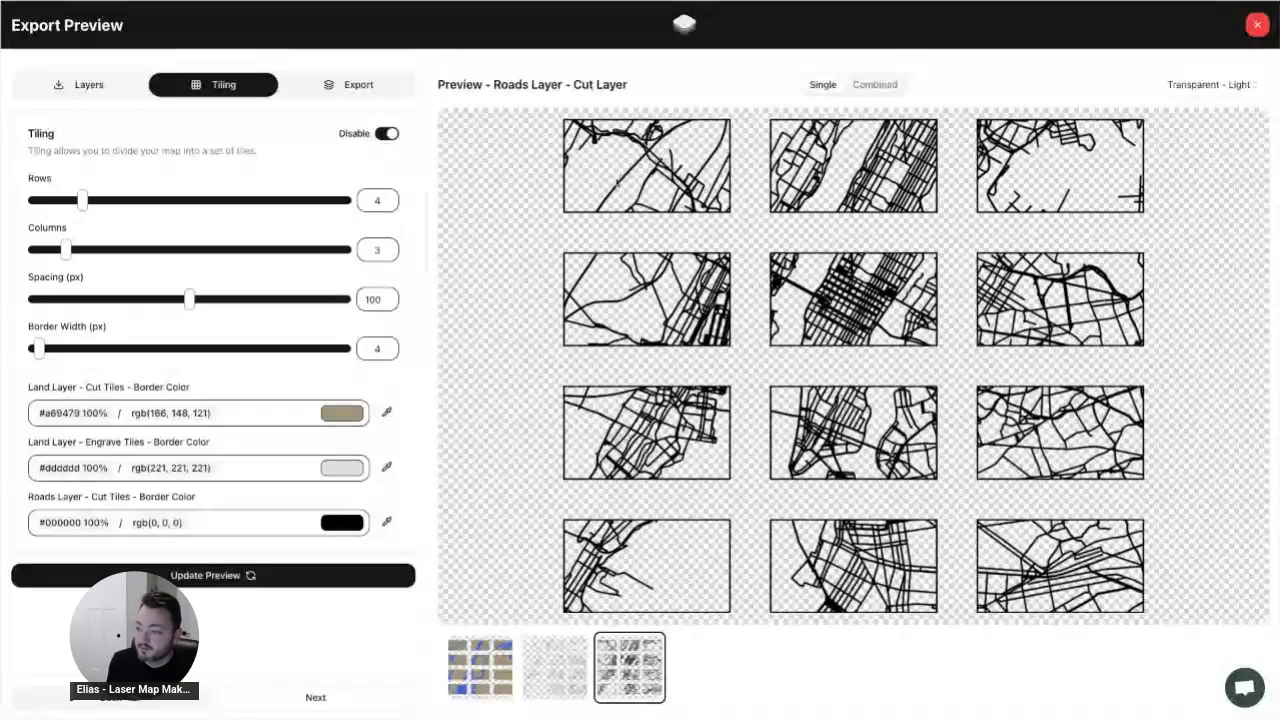
{"action": "left_click_drag", "start_coordinate": [40, 348], "coordinate": [158, 348]}
{"action": "left_click", "coordinate": [219, 577]}
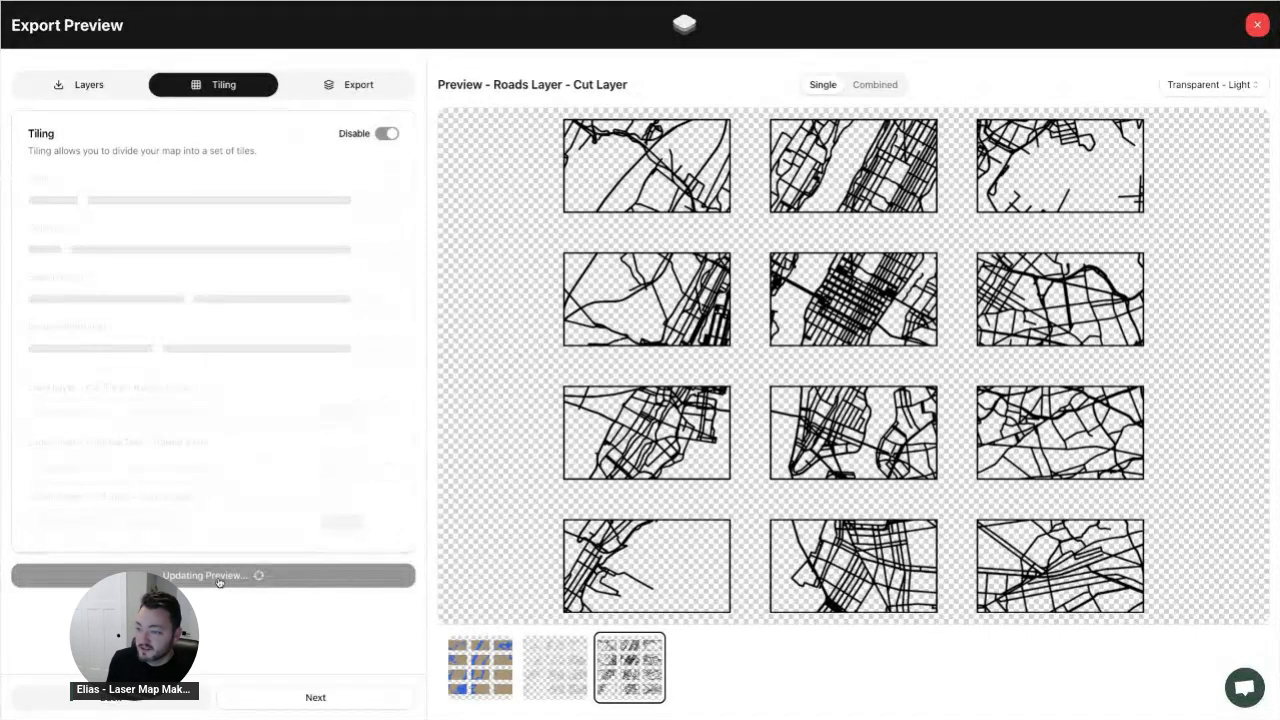
- Try a tile border width of 30 px and a tile spacing of 157 px, updating the preview for each
{"action": "left_click", "coordinate": [202, 584]}
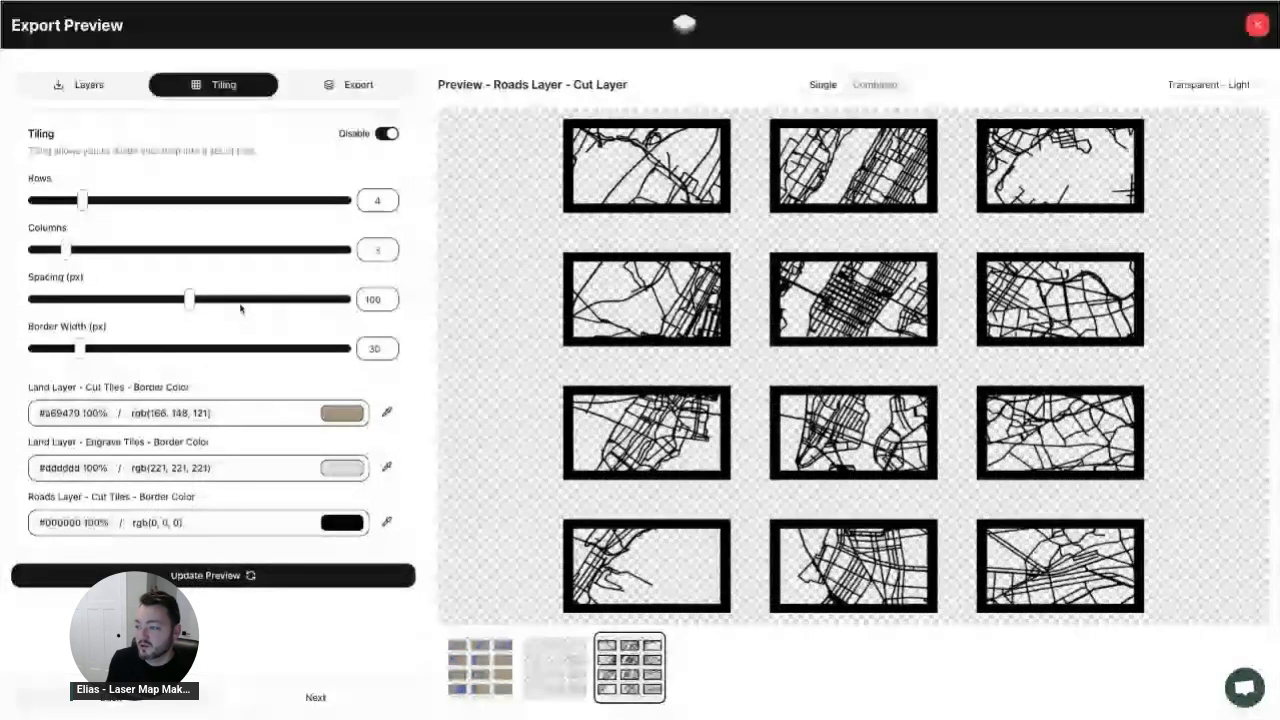
{"action": "left_click_drag", "start_coordinate": [240, 306], "coordinate": [277, 299]}
{"action": "left_click", "coordinate": [285, 575]}
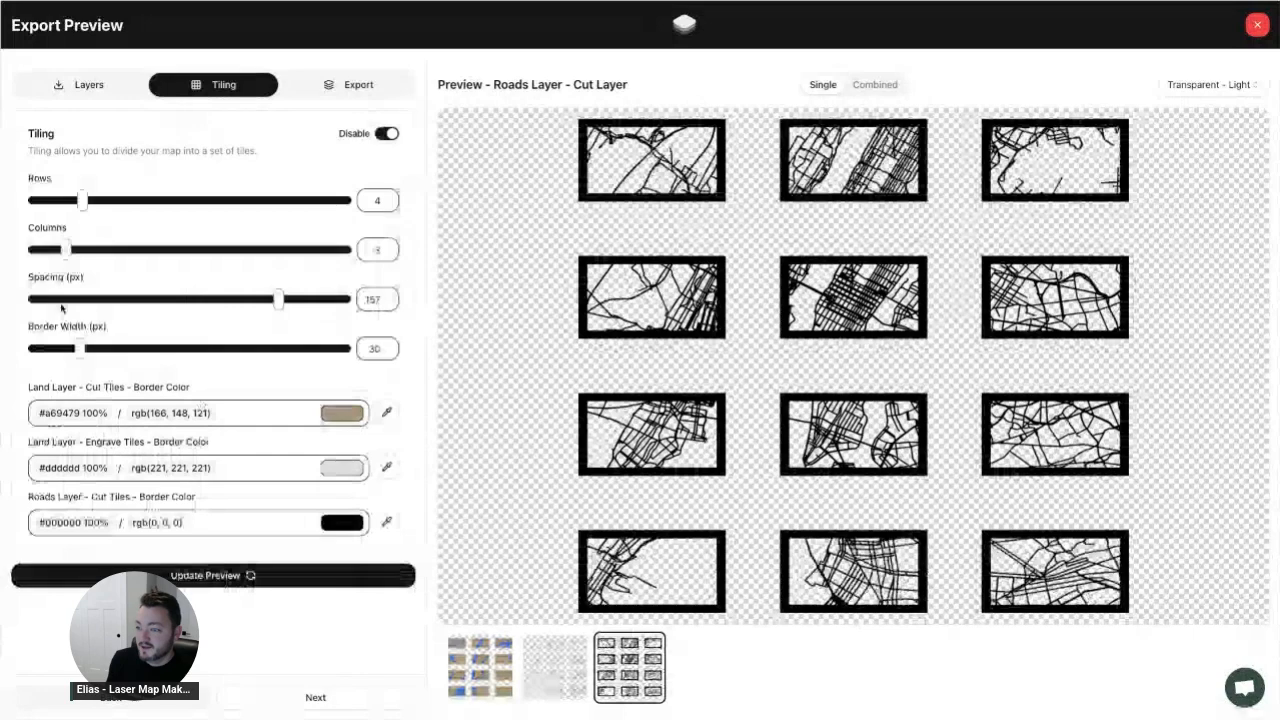
- Set the tile spacing to 11 px and the border width to 8 px, updating the preview for each change
{"action": "left_click", "coordinate": [50, 299]}
{"action": "left_click", "coordinate": [222, 575]}
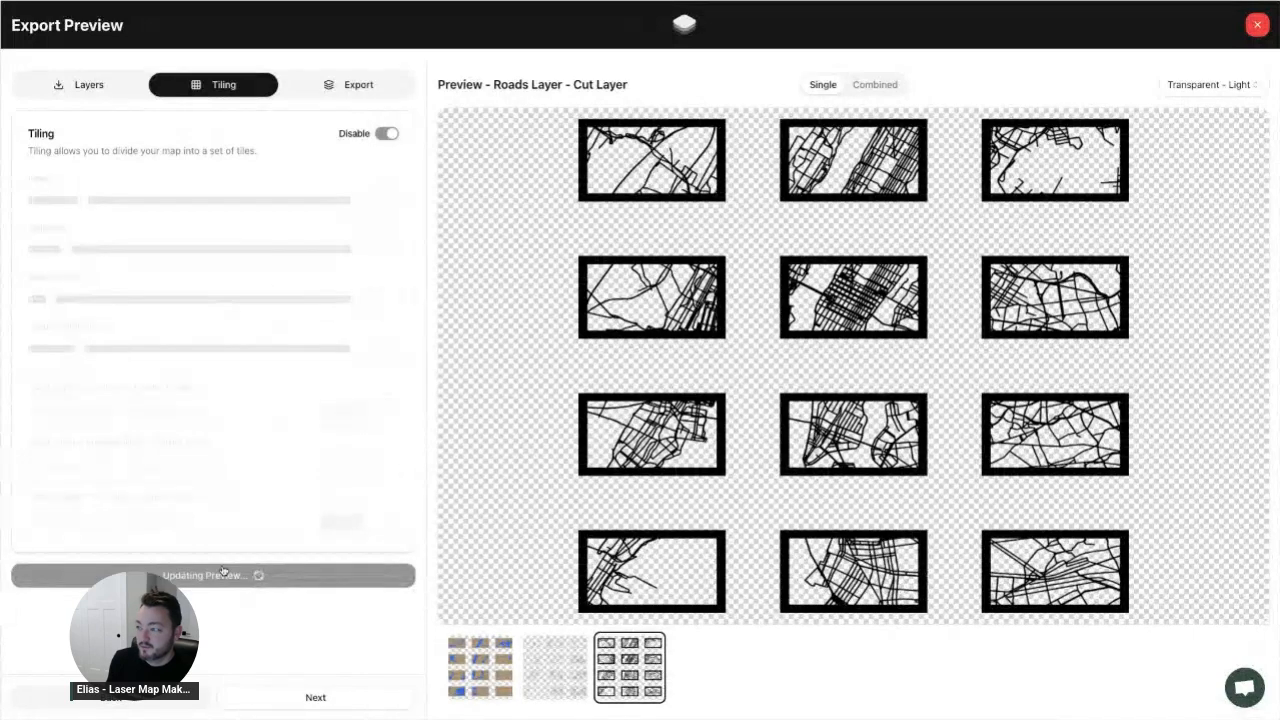
{"action": "left_click", "coordinate": [43, 348]}
{"action": "left_click", "coordinate": [200, 575]}
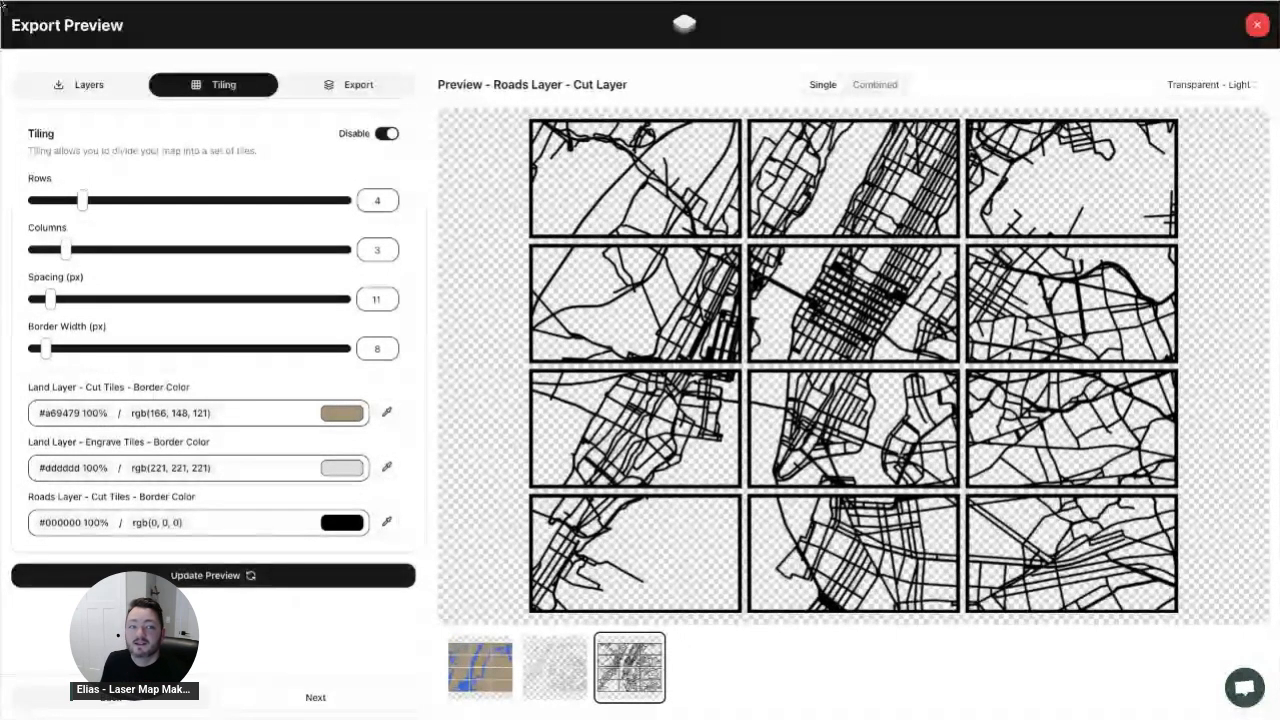
{"action": "key", "text": "ctrl+t"}
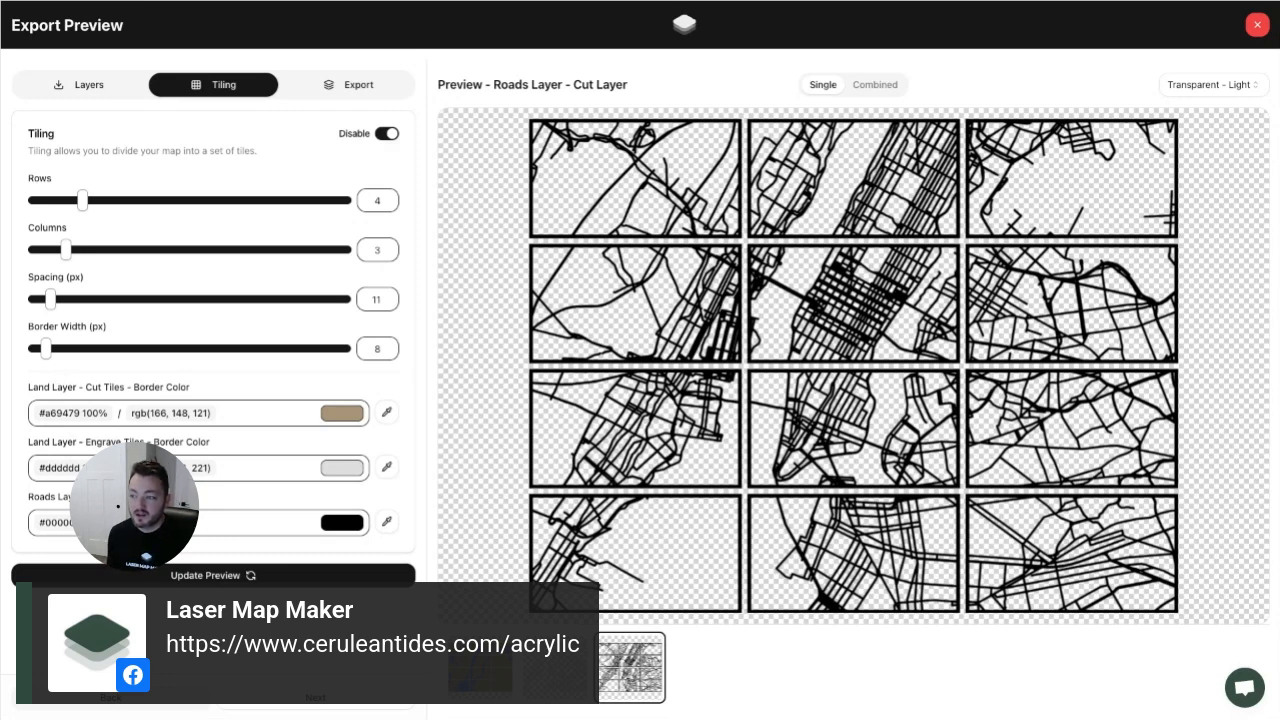
- Set the tile border width to 2 px, update the preview and show all layers combined
{"action": "left_click_drag", "start_coordinate": [46, 350], "coordinate": [33, 350]}
{"action": "left_click", "coordinate": [192, 576]}
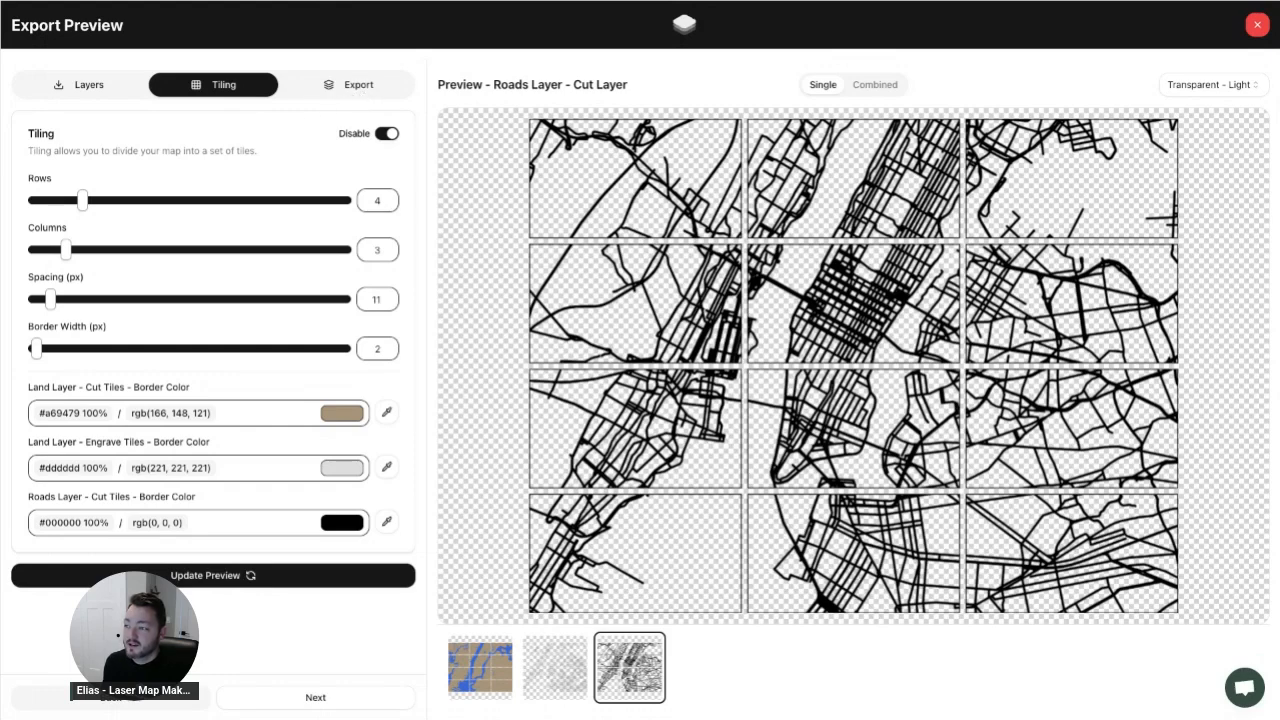
{"action": "left_click", "coordinate": [874, 86]}
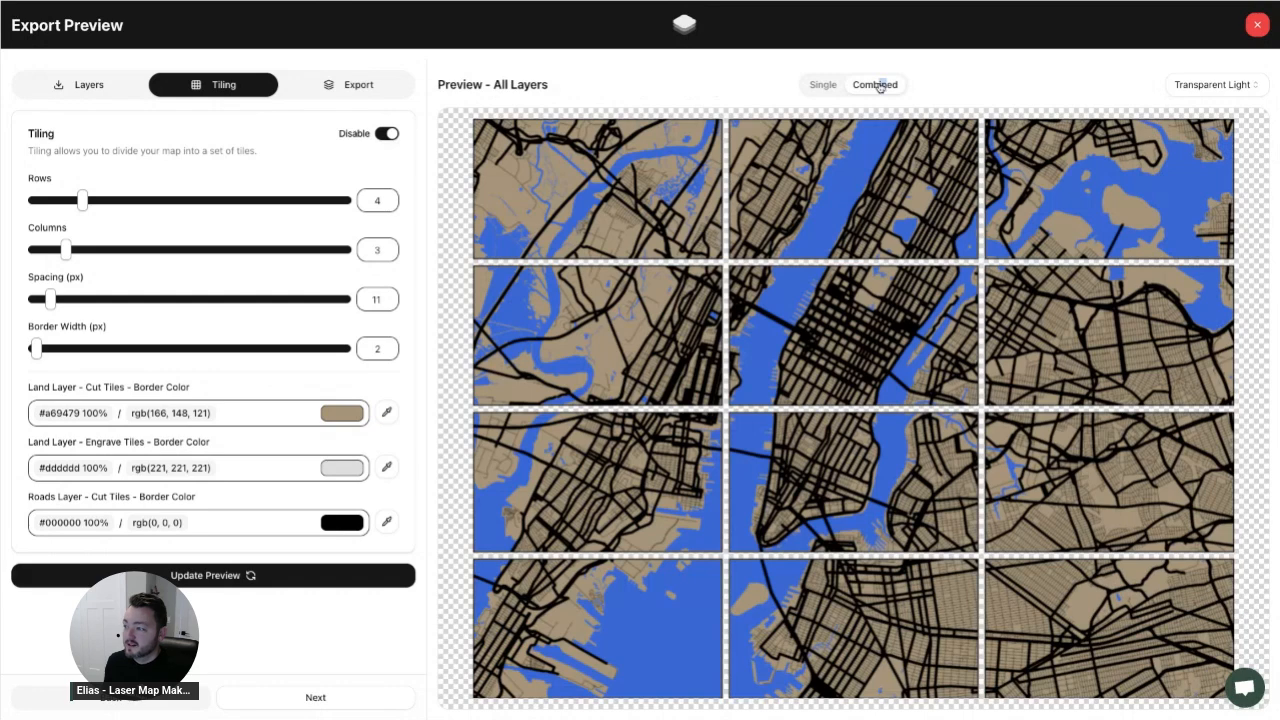
- Set the tile border width to 13 px, update the preview and show the export layer summary
{"action": "left_click", "coordinate": [52, 348]}
{"action": "left_click", "coordinate": [191, 576]}
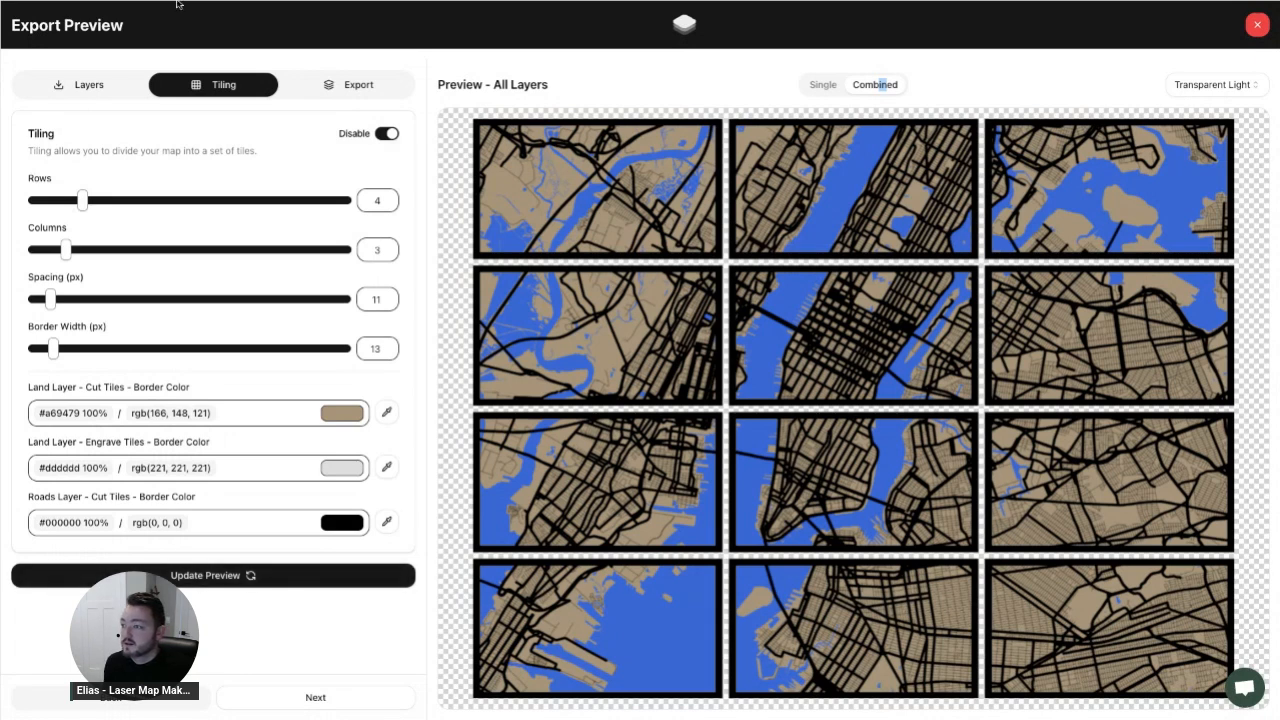
{"action": "left_click", "coordinate": [367, 93]}
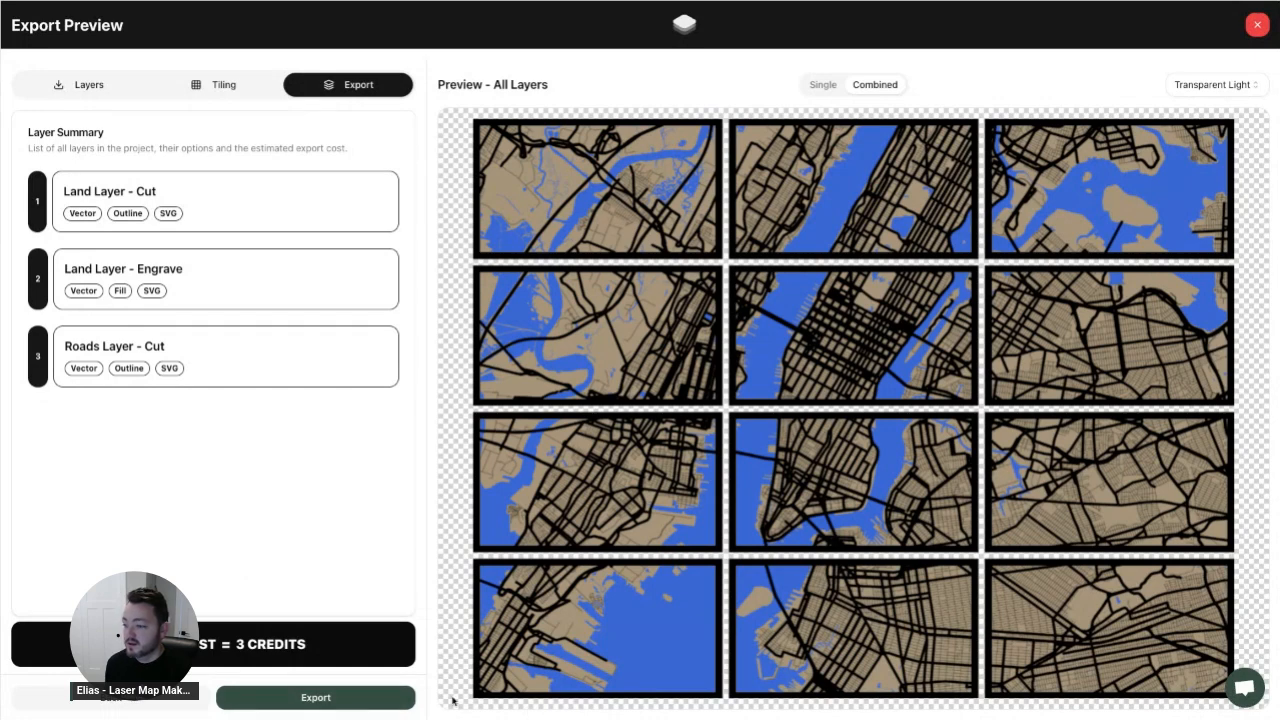
{"action": "left_click", "coordinate": [344, 700]}
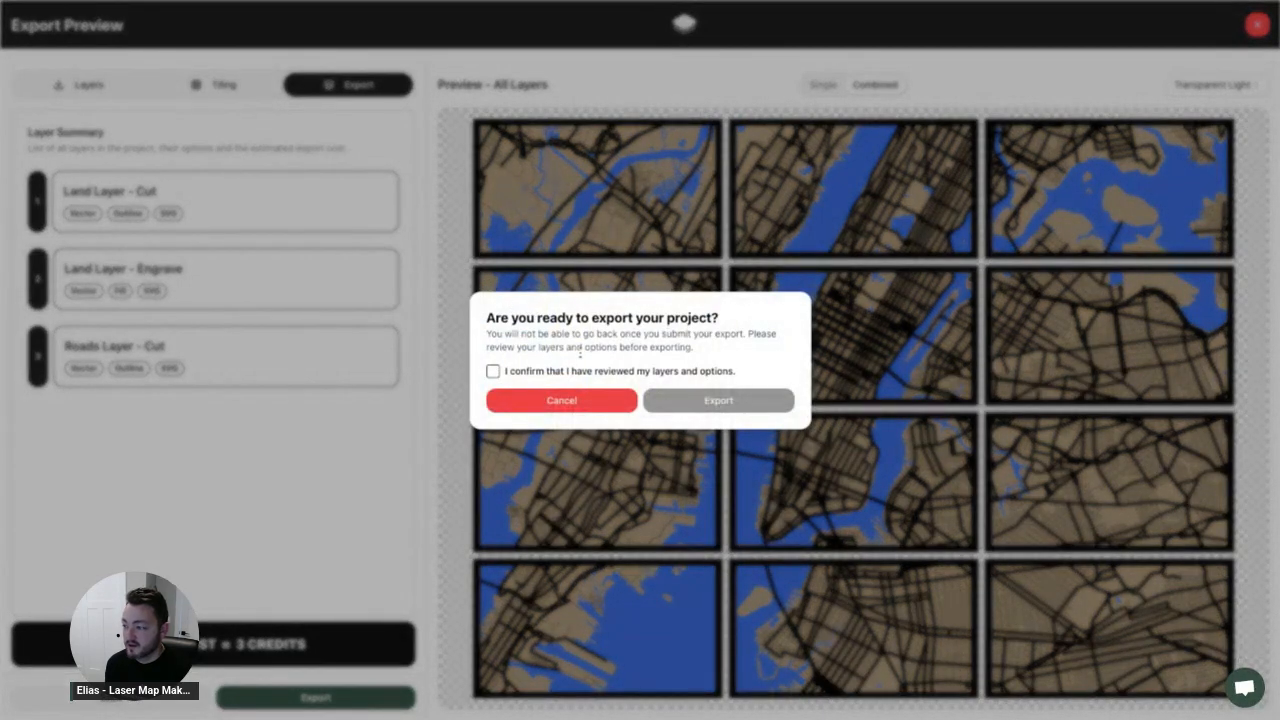
{"action": "left_click", "coordinate": [521, 375]}
{"action": "left_click", "coordinate": [578, 409]}
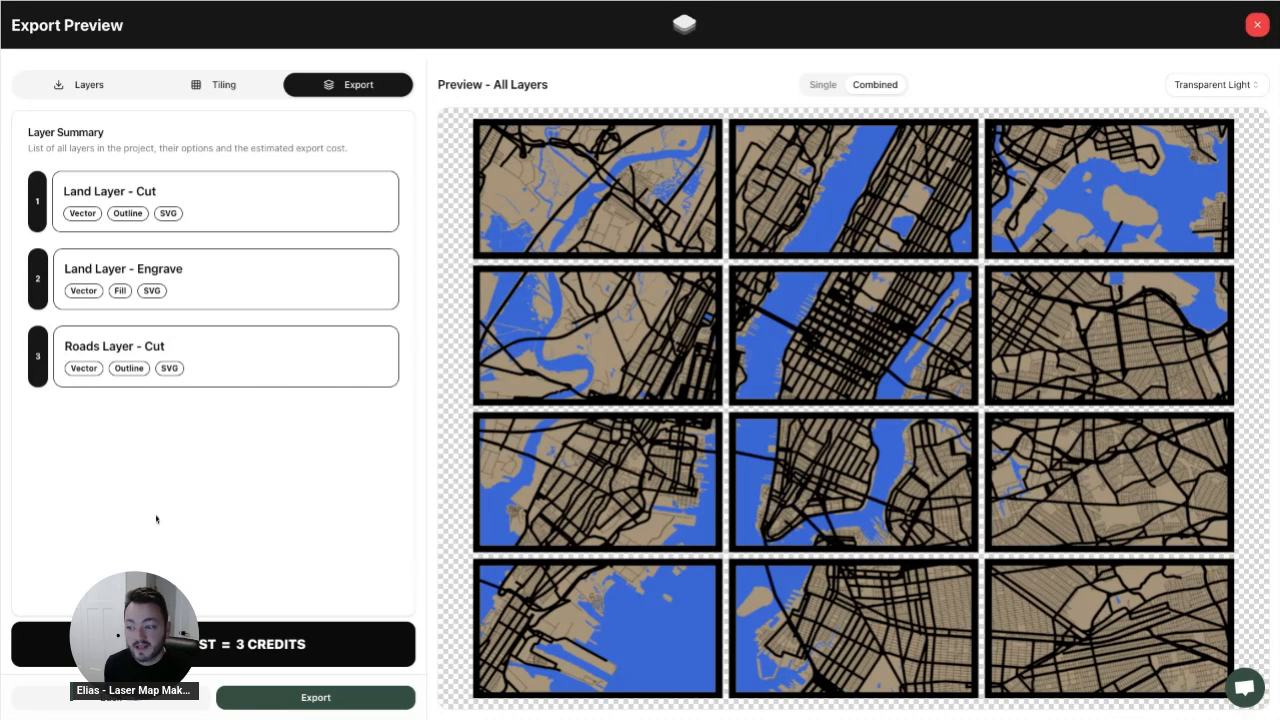
- Export the project, confirming that the layers and options have been reviewed
{"action": "left_click", "coordinate": [339, 699]}
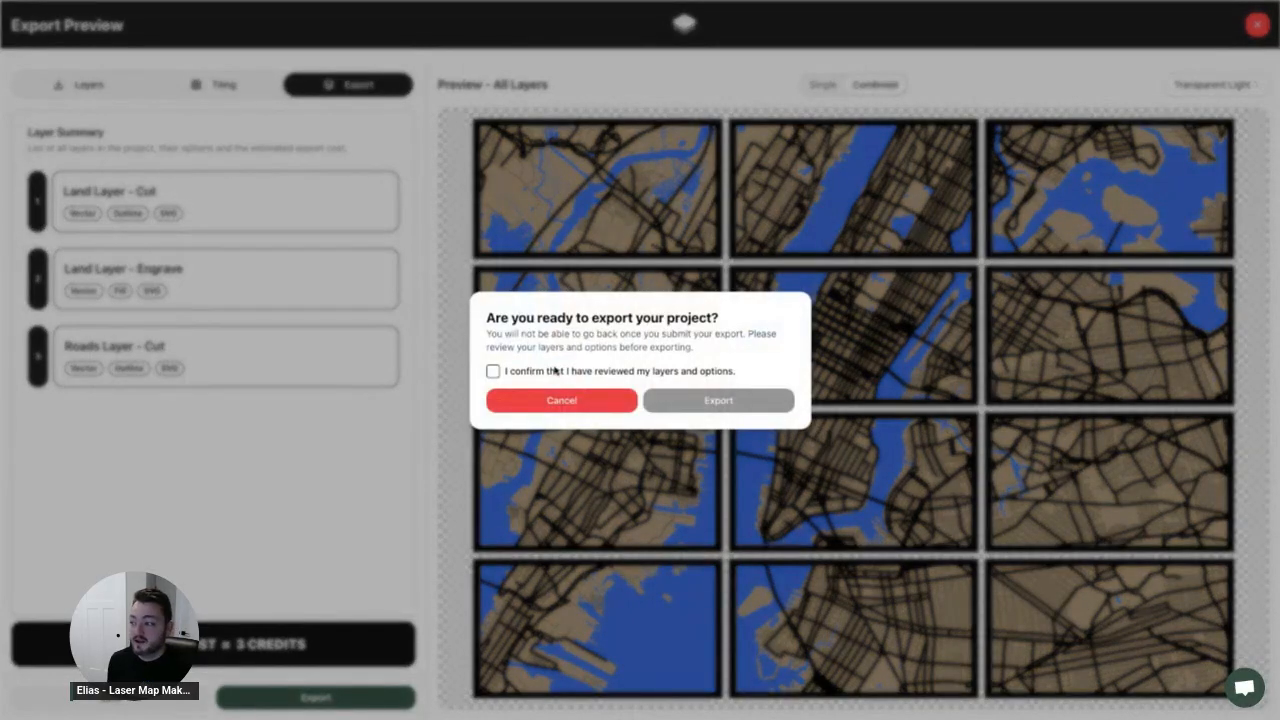
{"action": "left_click", "coordinate": [557, 372]}
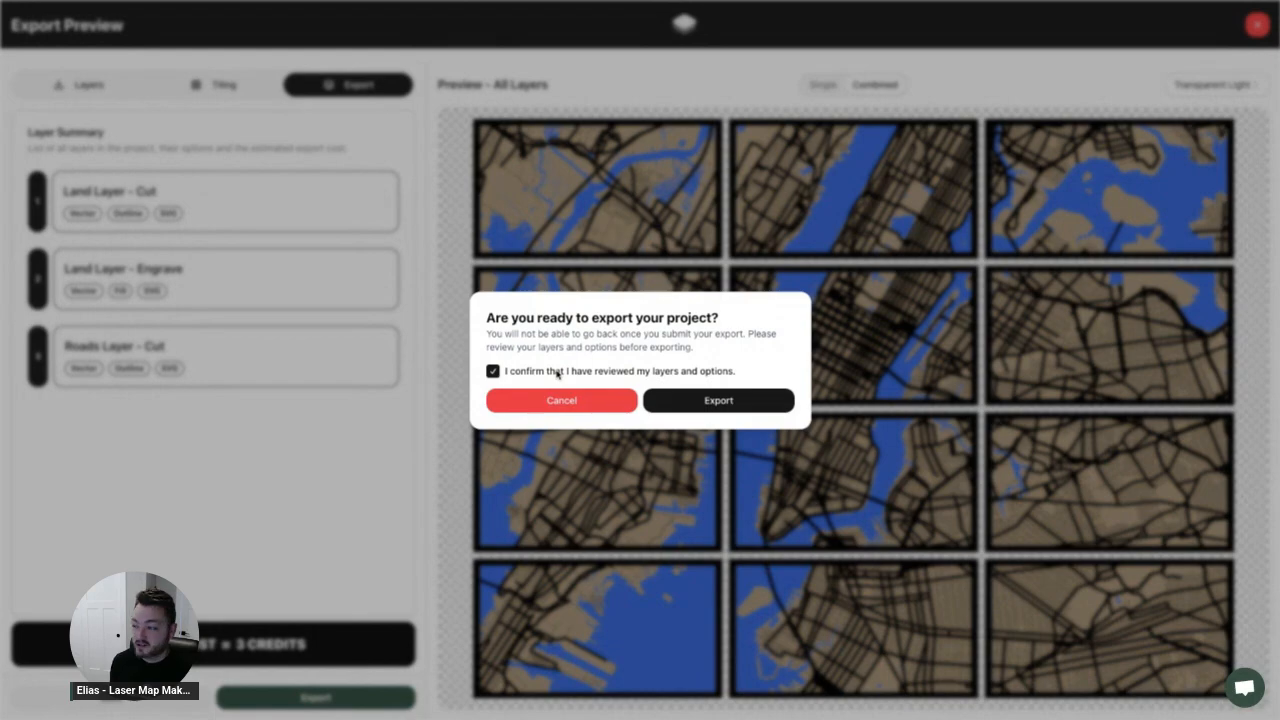
{"action": "left_click", "coordinate": [709, 401]}
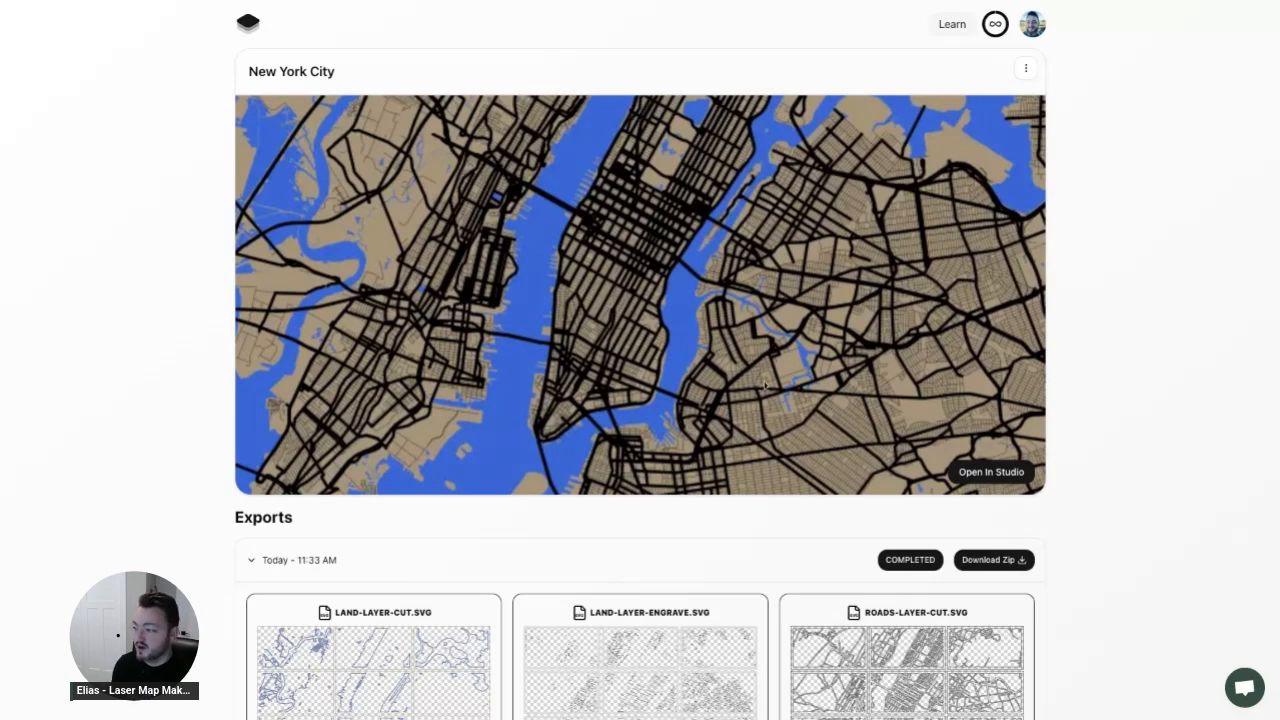
- Open the output versions of the exported land-layer-cut.svg and land-layer-engrave.svg files for viewing
{"action": "scroll", "coordinate": [480, 380], "scroll_direction": "down", "scroll_amount": 3}
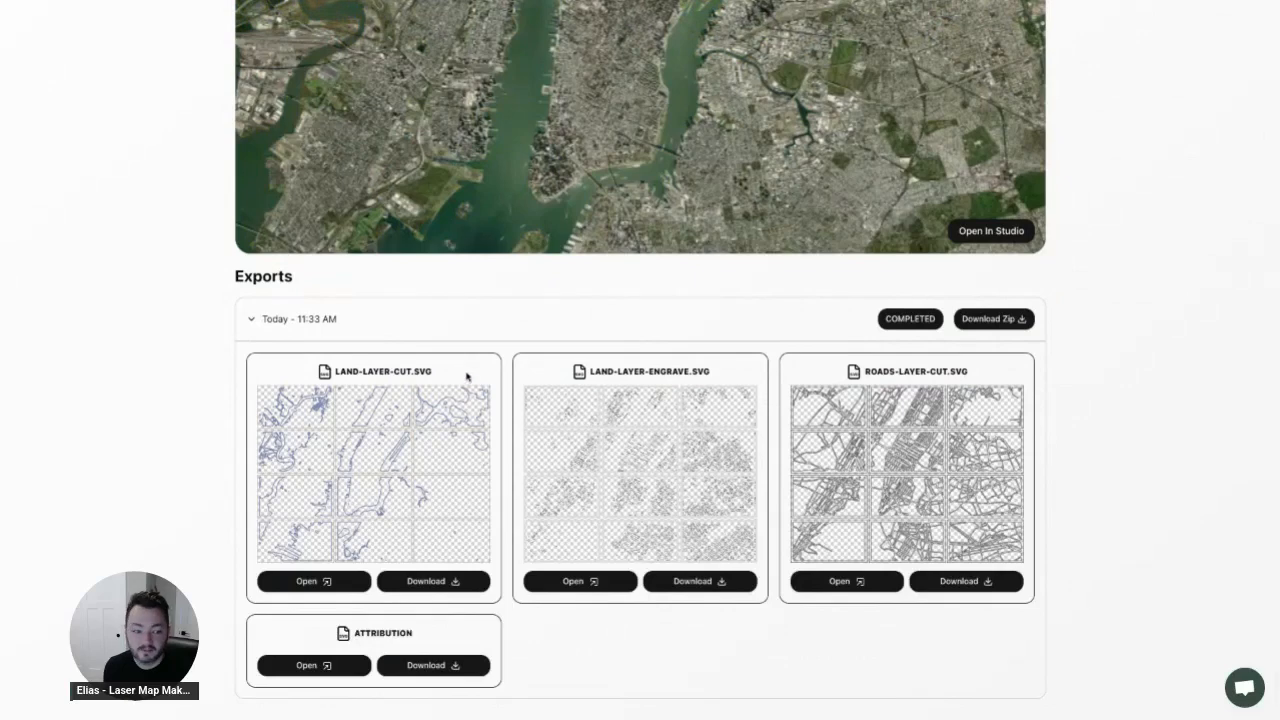
{"action": "scroll", "coordinate": [466, 376], "scroll_direction": "down", "scroll_amount": 1}
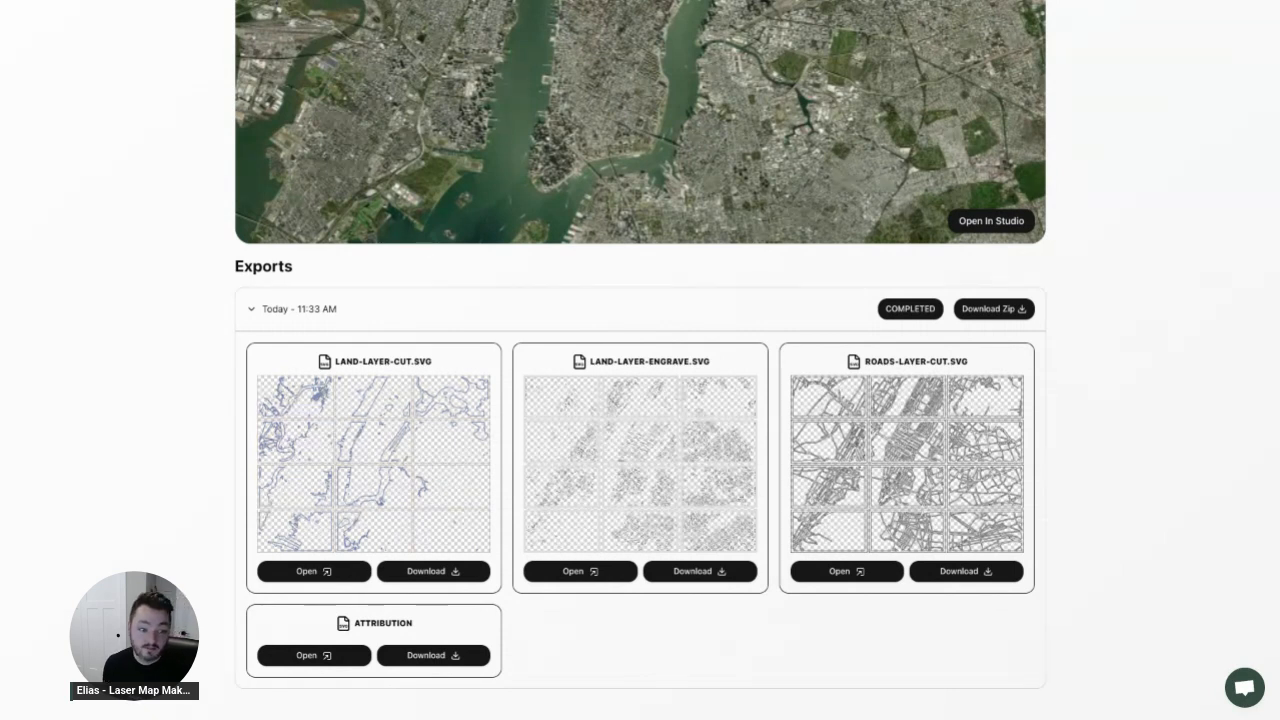
{"action": "left_click", "coordinate": [330, 571]}
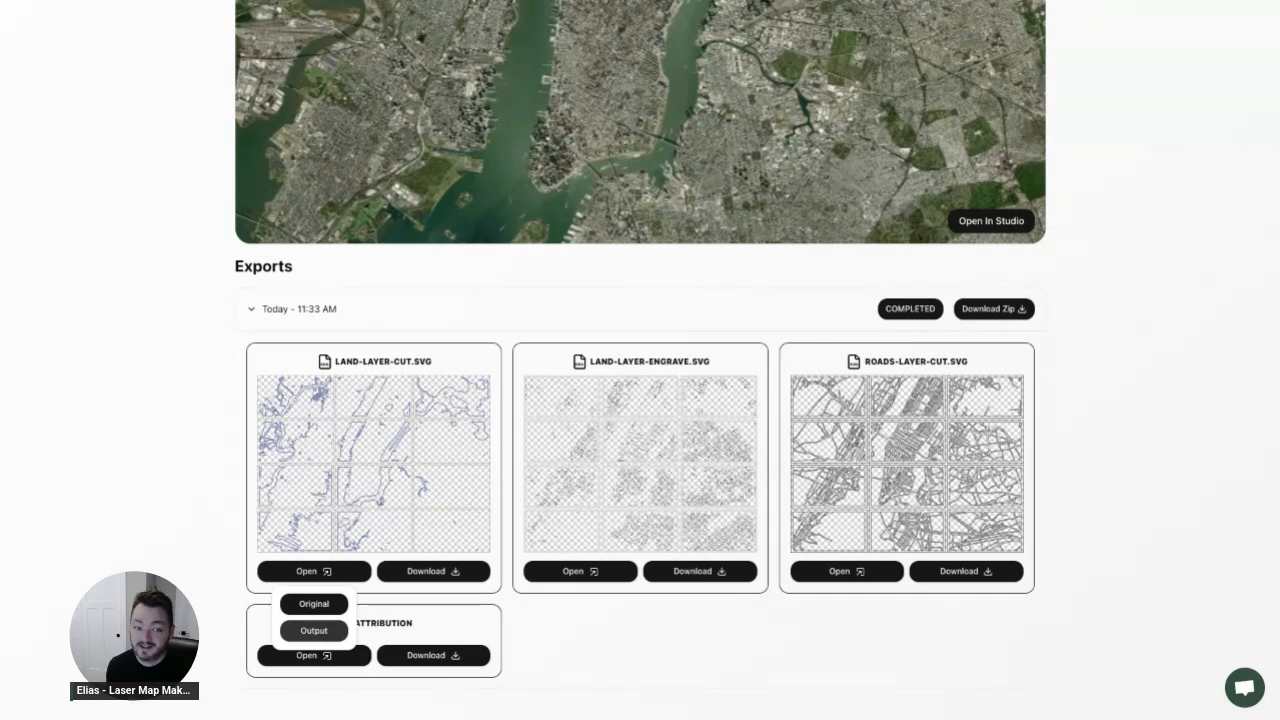
{"action": "left_click", "coordinate": [314, 631]}
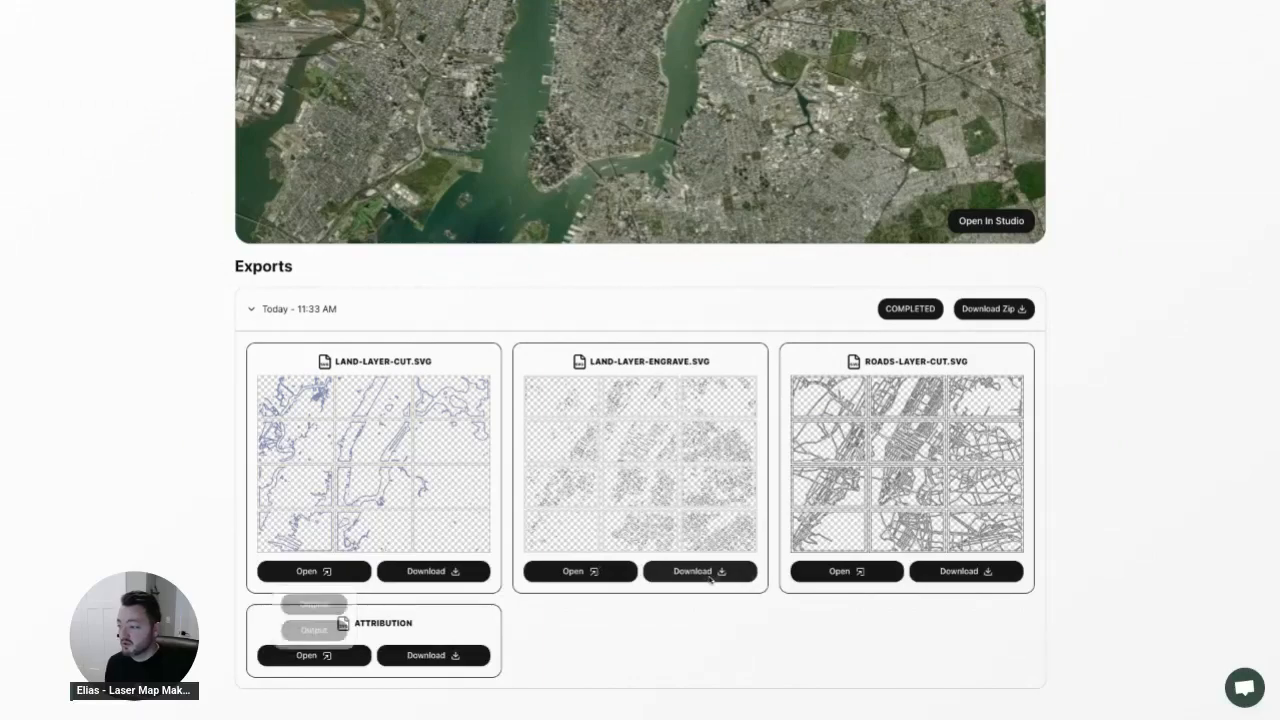
{"action": "mouse_move", "coordinate": [617, 571]}
{"action": "left_click", "coordinate": [581, 631]}
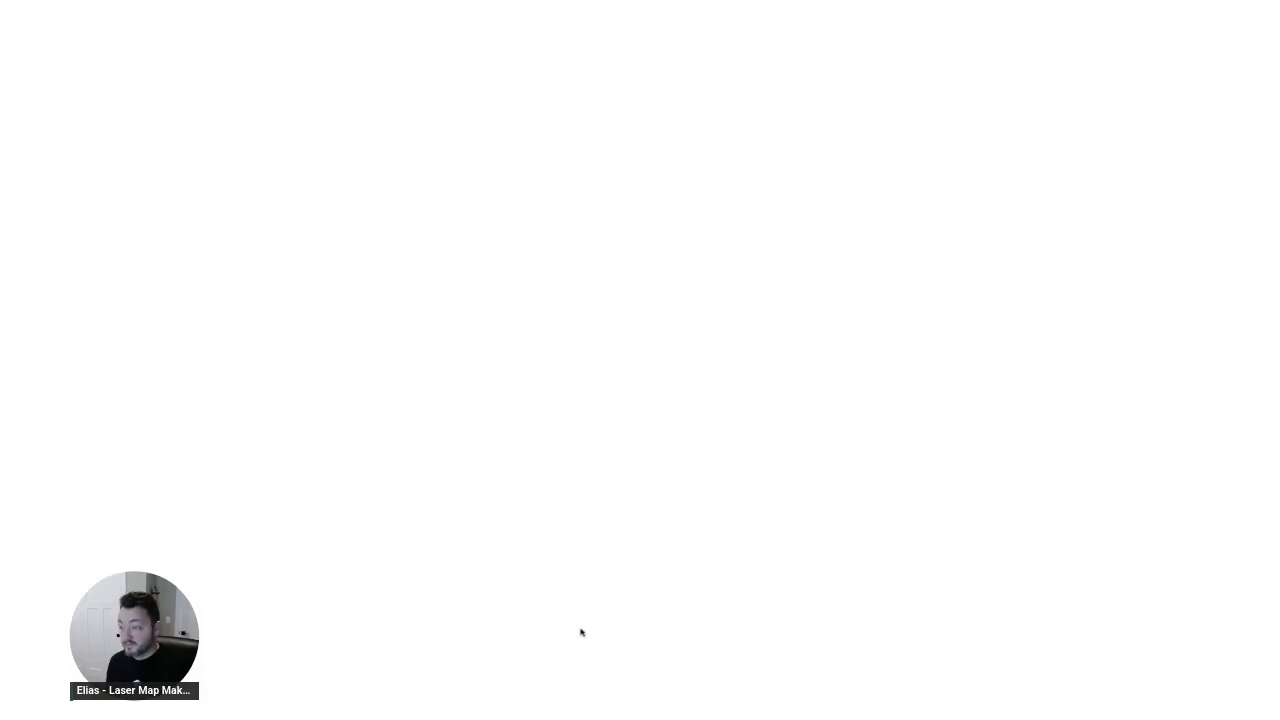